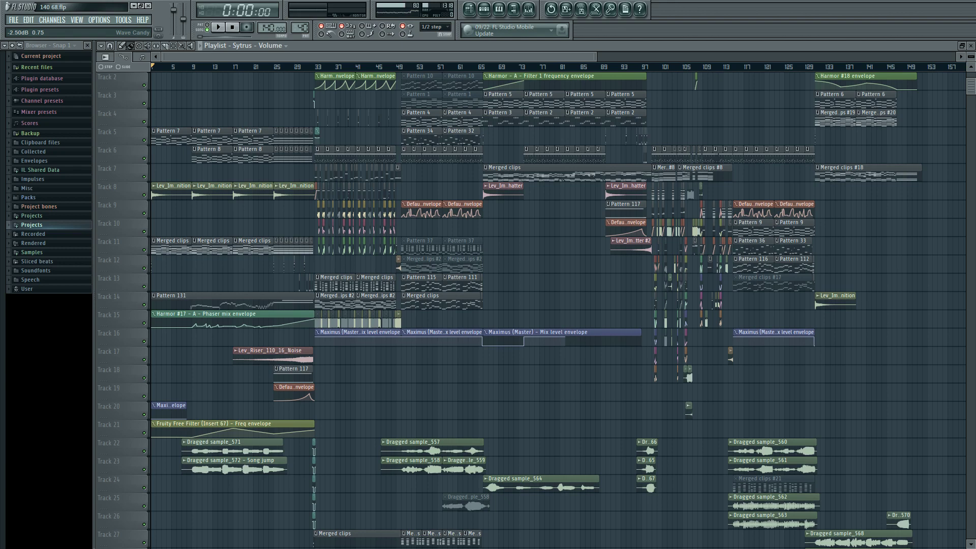
- Play the song from the start and look over the whole playlist arrangement
drag(504, 411, 540, 460)
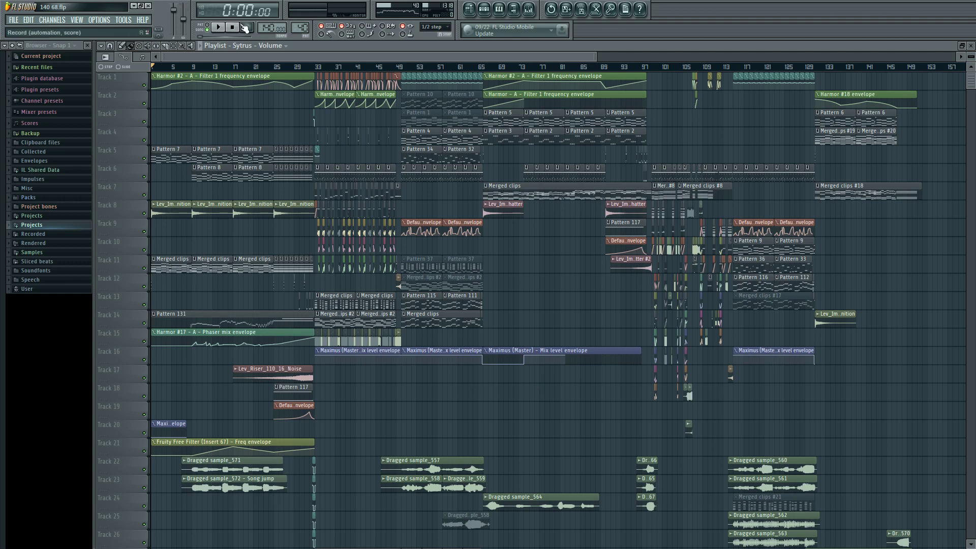
click(226, 27)
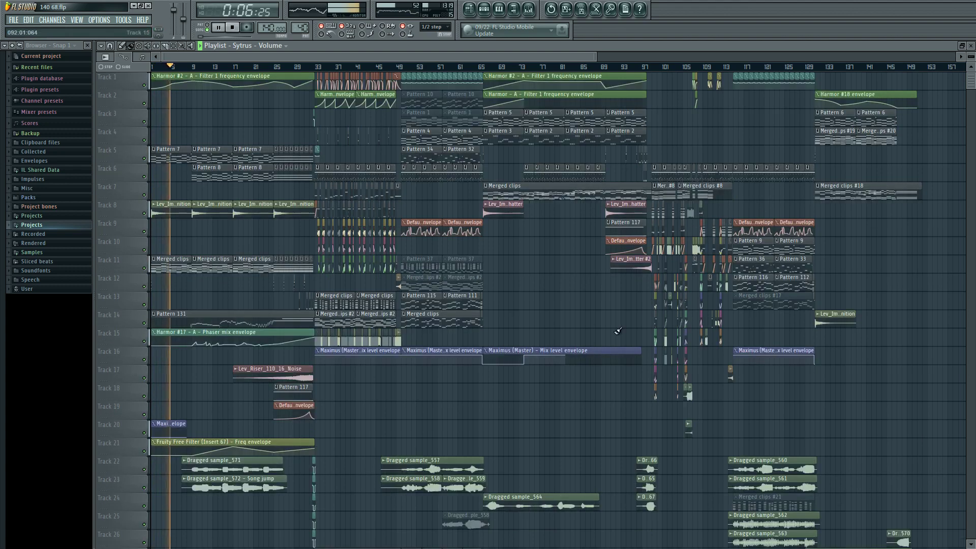
scroll(609, 337, down, 2)
scroll(610, 337, up, 2)
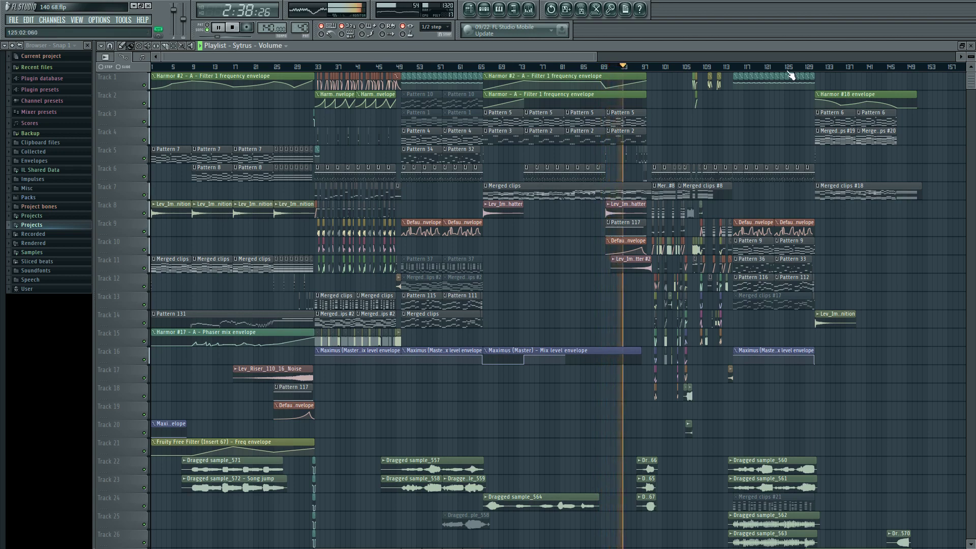
- Try to move the automation clips around bars 105 to 130 on Tracks 1 and 2 down one track
drag(686, 102, 823, 81)
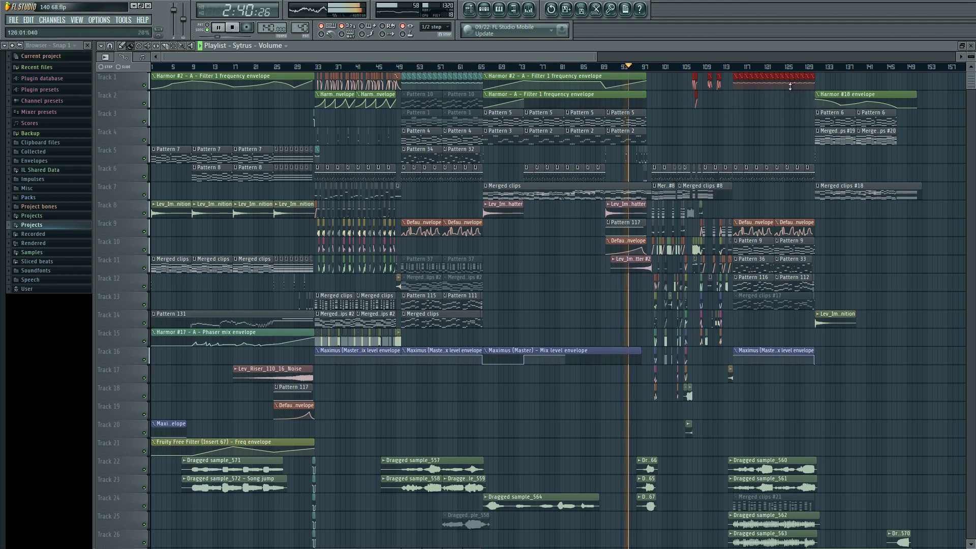
scroll(739, 83, up, 5)
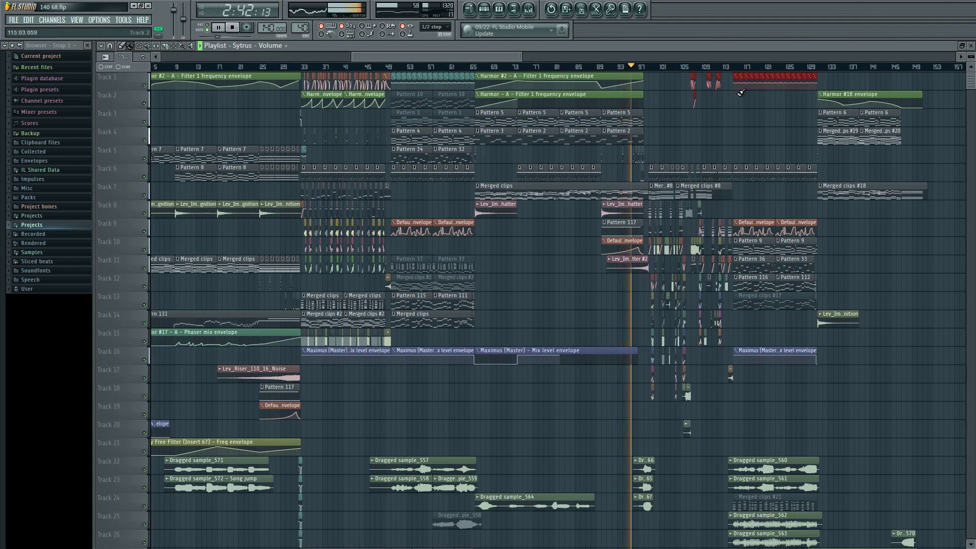
drag(740, 83, 732, 100)
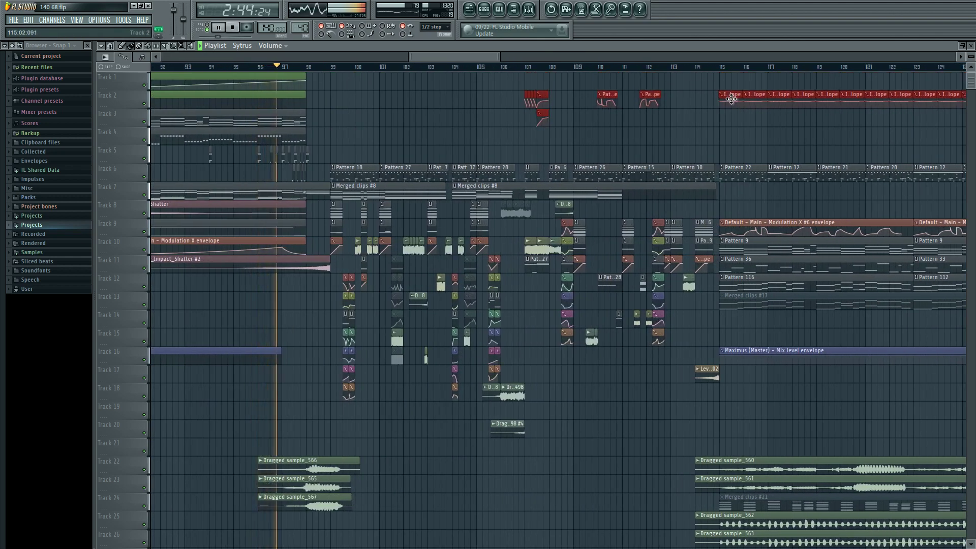
scroll(733, 100, down, 6)
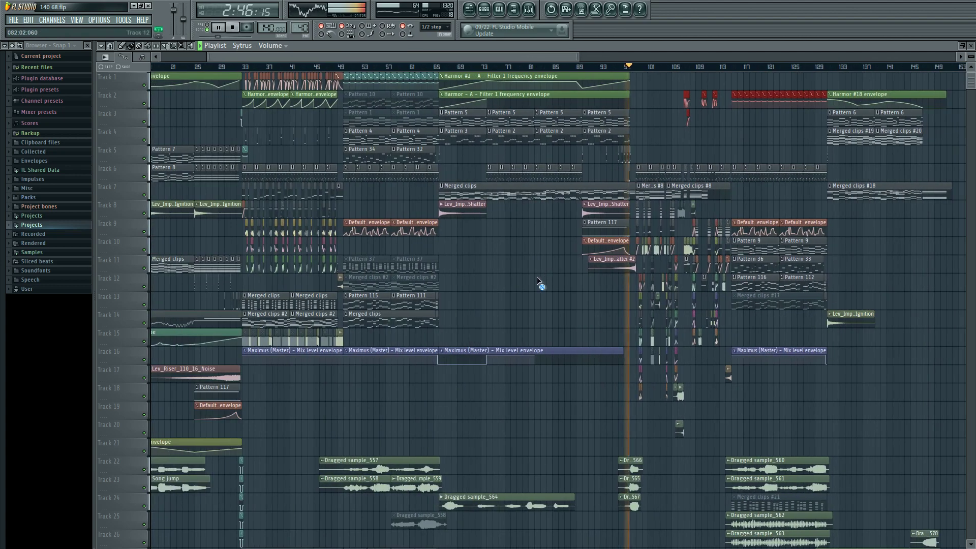
- Inspect the channel settings and mixer insert of Dragged sample_570, then stop the playback
scroll(940, 166, down, 1)
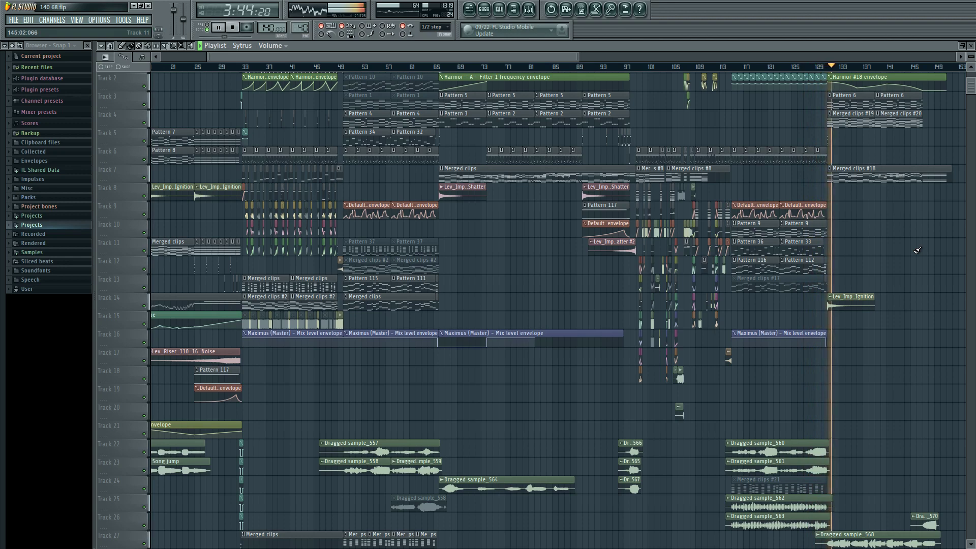
scroll(917, 250, down, 1)
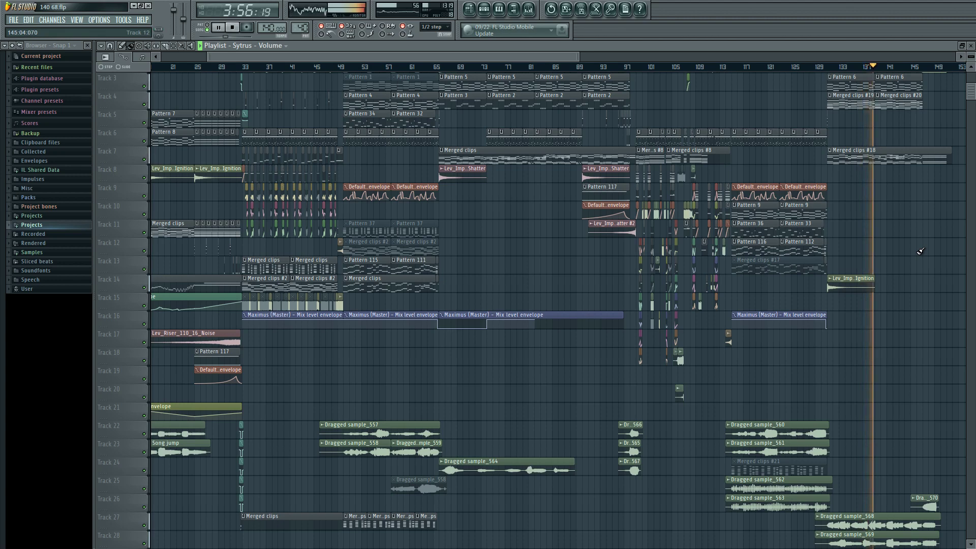
double_click(924, 498)
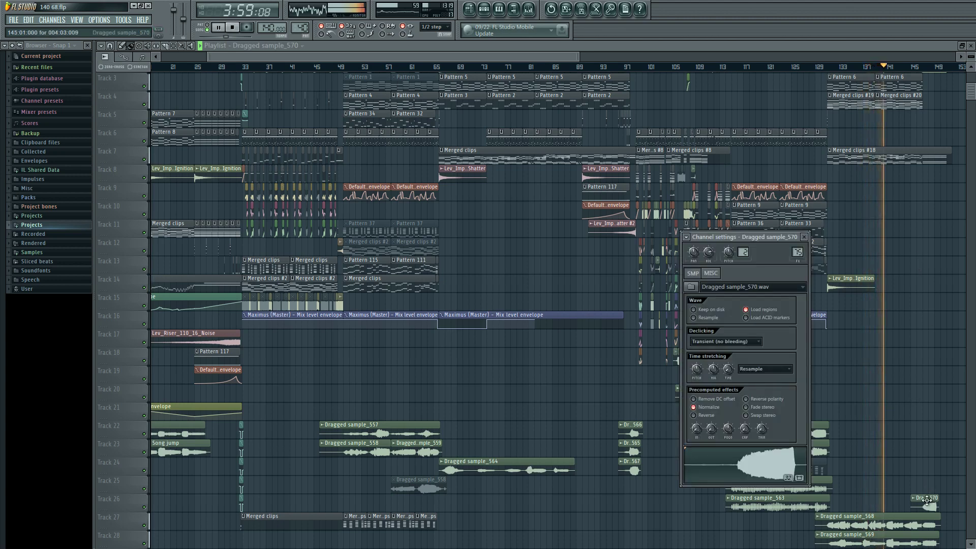
double_click(797, 252)
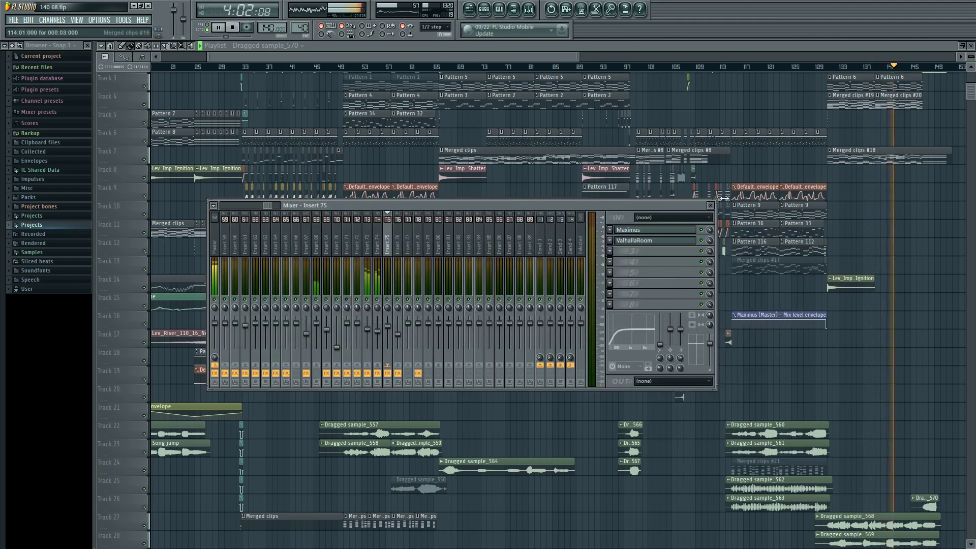
click(710, 205)
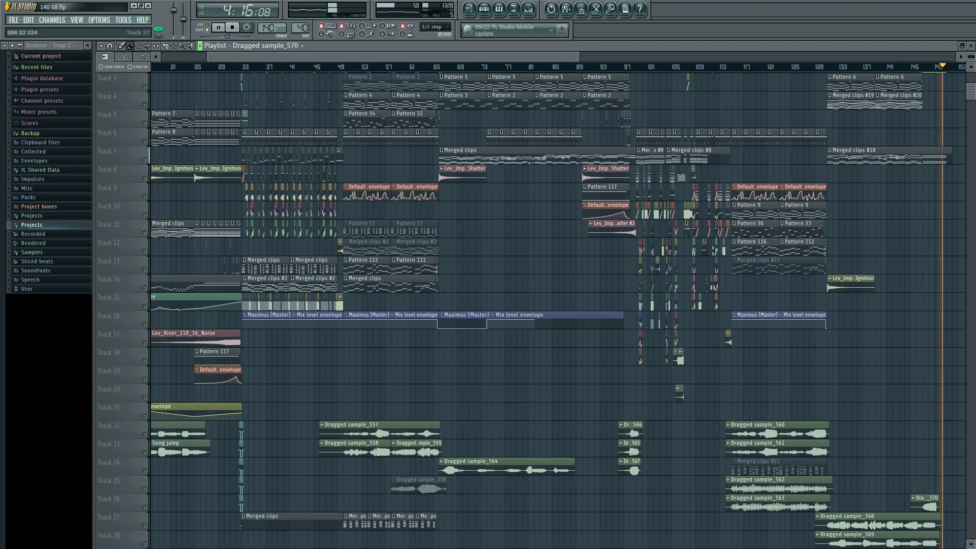
key(space)
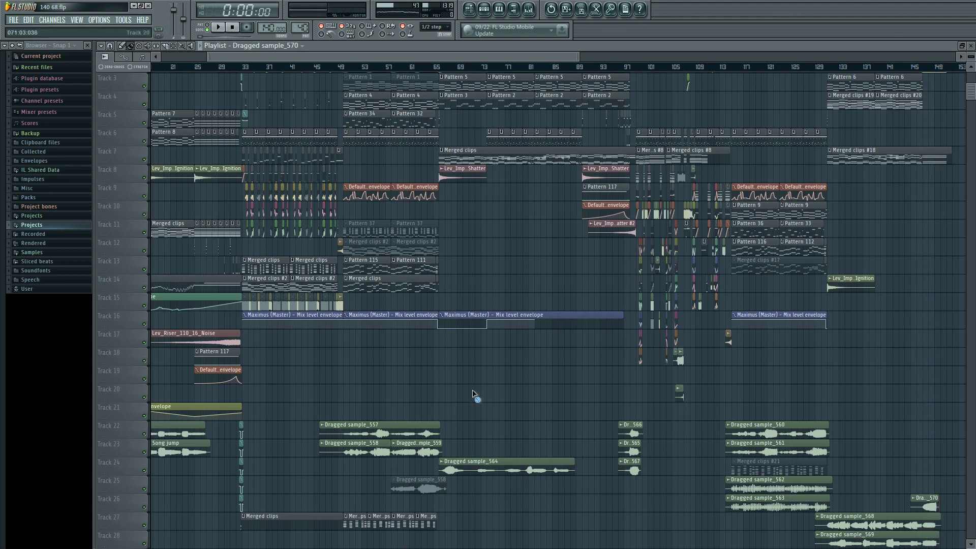
- Examine the full arrangement, then the intro's clips down to the audio clips on Tracks 22 and 23
scroll(487, 406, down, 3)
scroll(407, 407, up, 1)
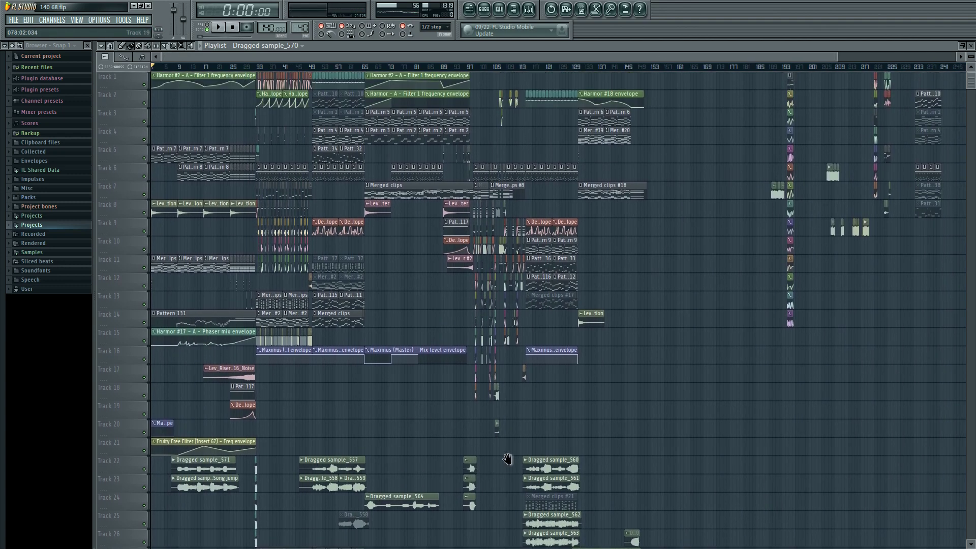
drag(837, 55, 572, 58)
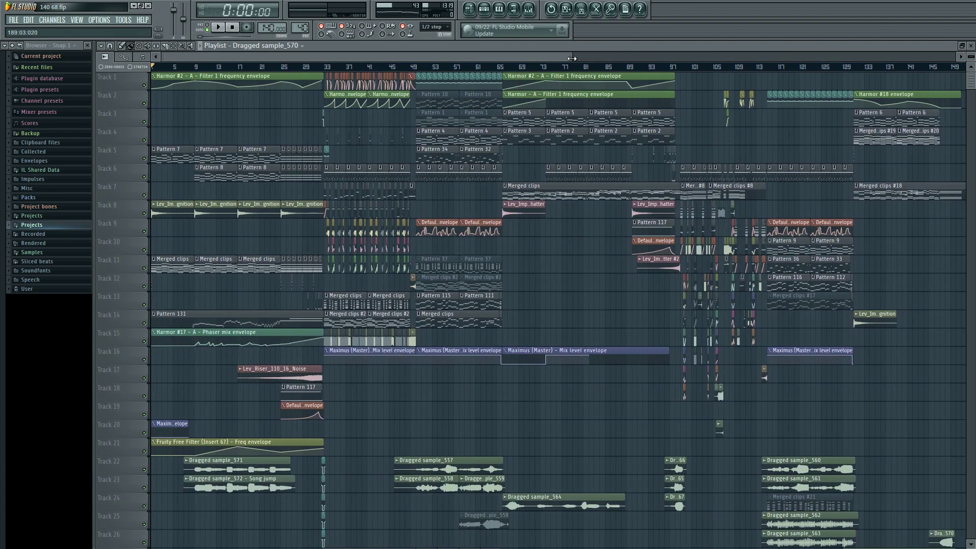
scroll(427, 248, down, 5)
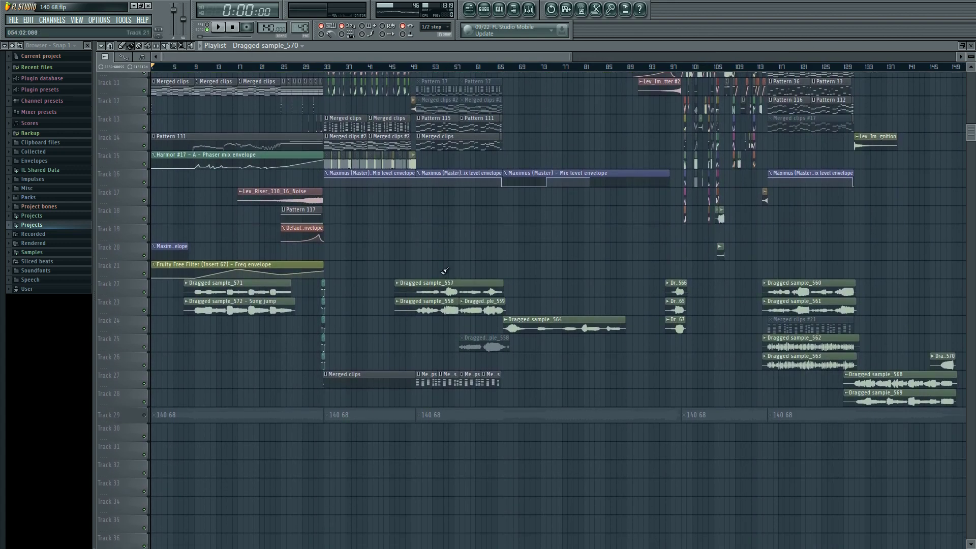
scroll(187, 435, up, 4)
scroll(187, 436, up, 8)
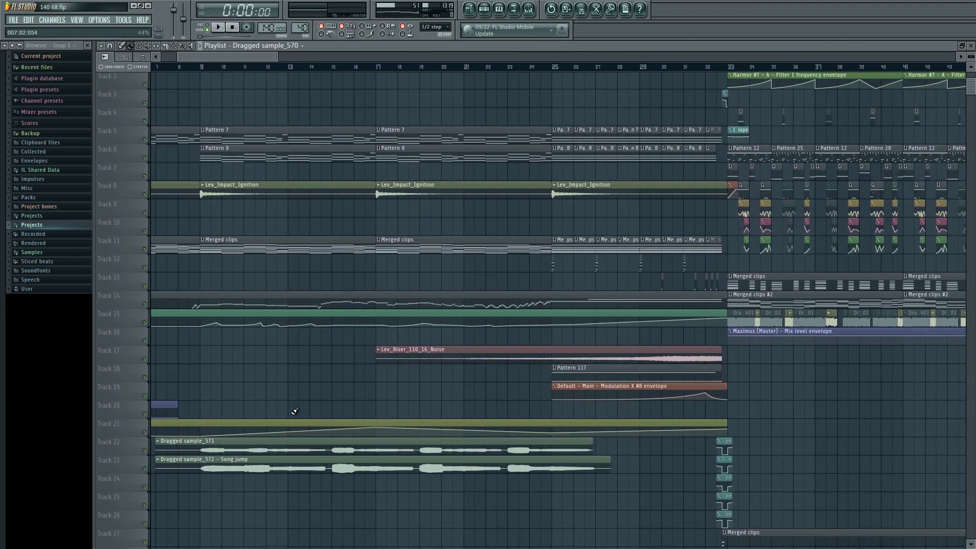
scroll(292, 410, down, 3)
drag(971, 55, 969, 72)
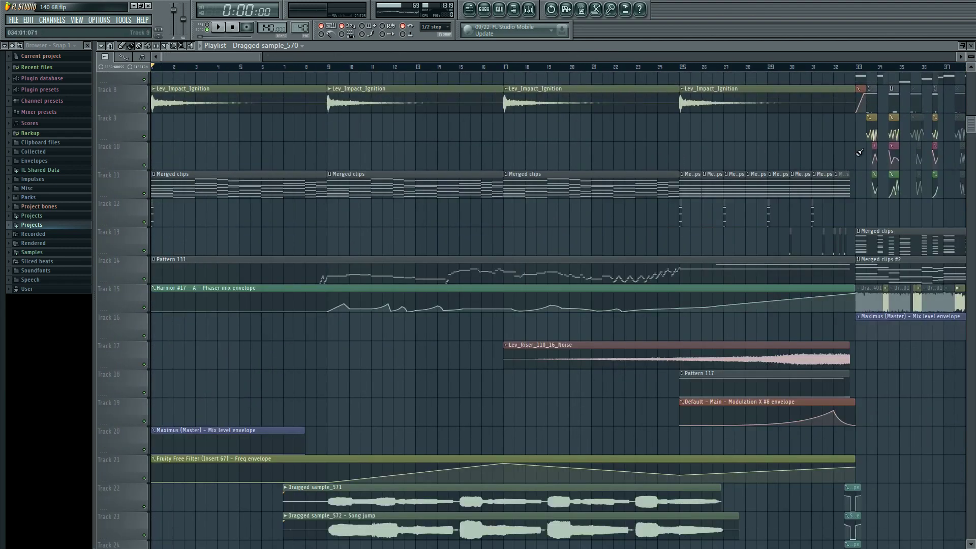
scroll(456, 461, down, 3)
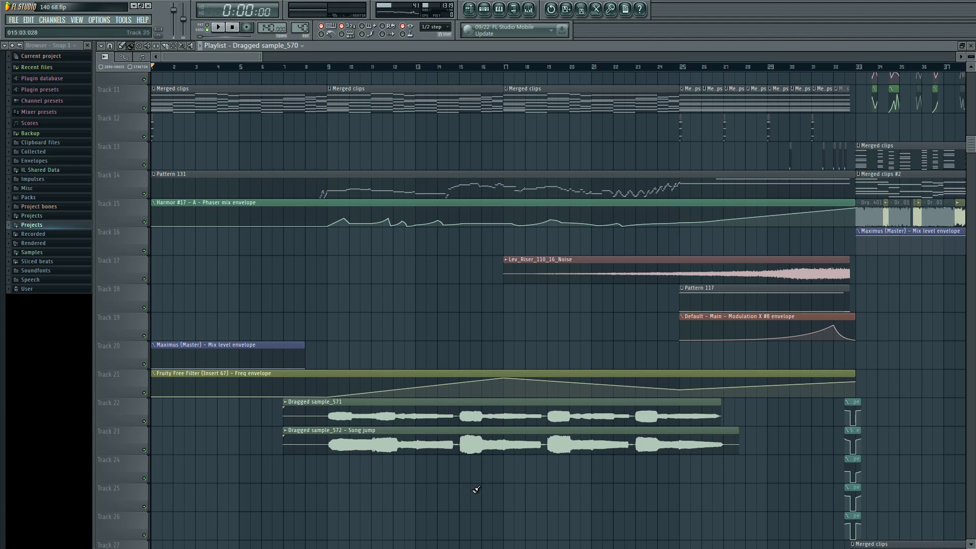
scroll(524, 489, down, 5)
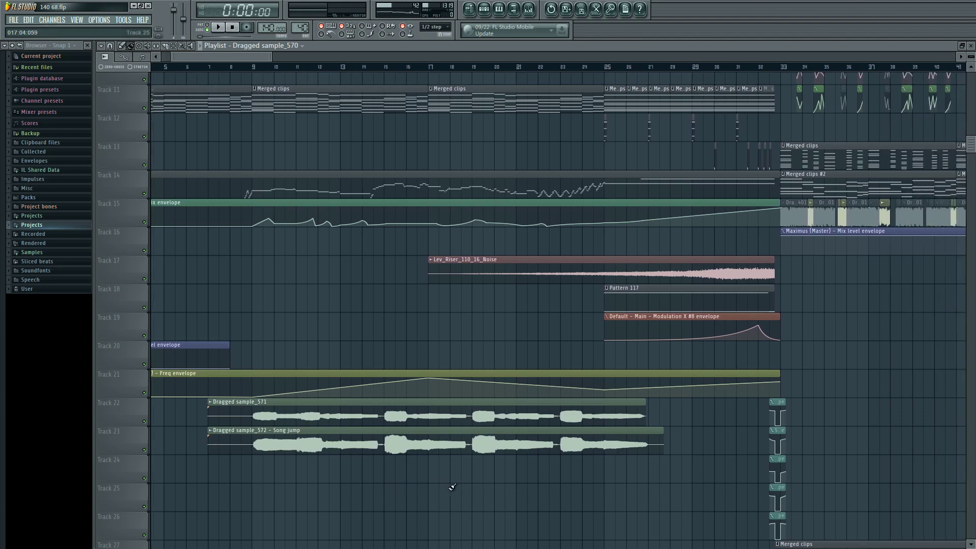
- Examine the audio clips on Tracks 22 to 25, comparing the intro pair with Dragged sample_557, 558, 559 and 564
drag(224, 400, 435, 490)
scroll(435, 490, right, 3)
scroll(435, 489, right, 6)
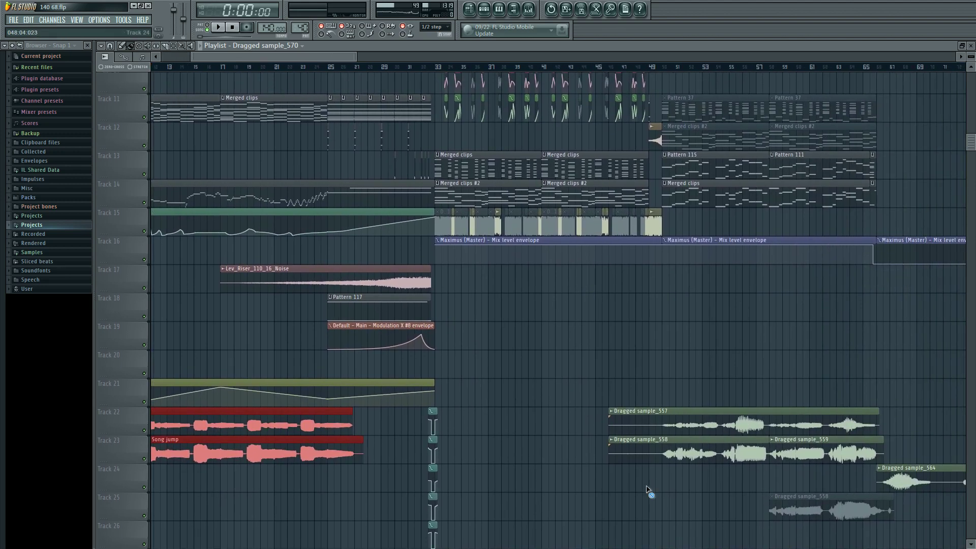
scroll(492, 475, down, 2)
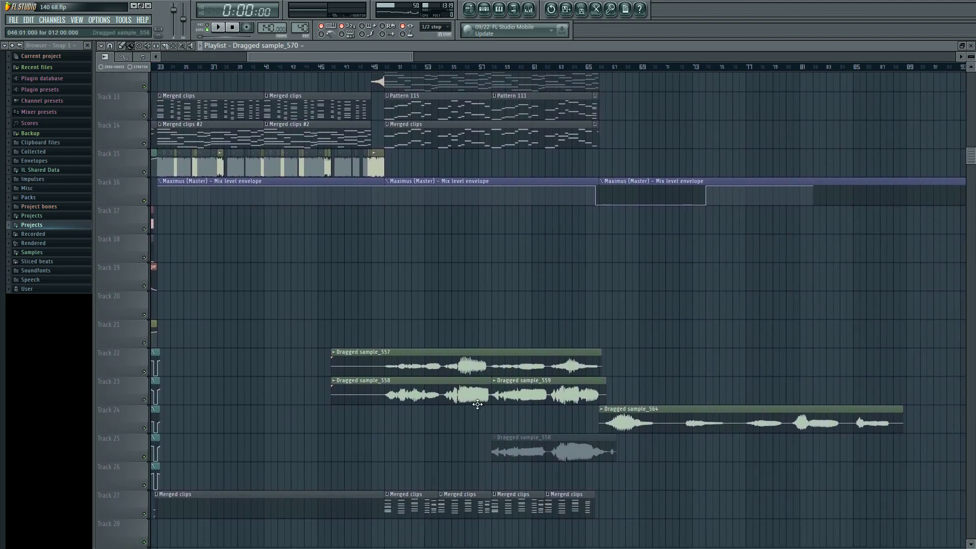
scroll(478, 404, up, 5)
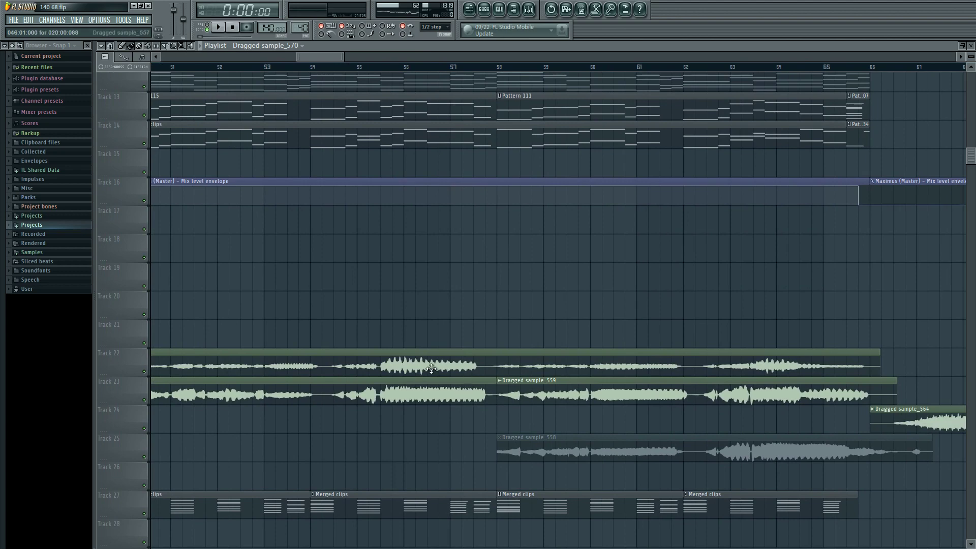
scroll(483, 421, down, 7)
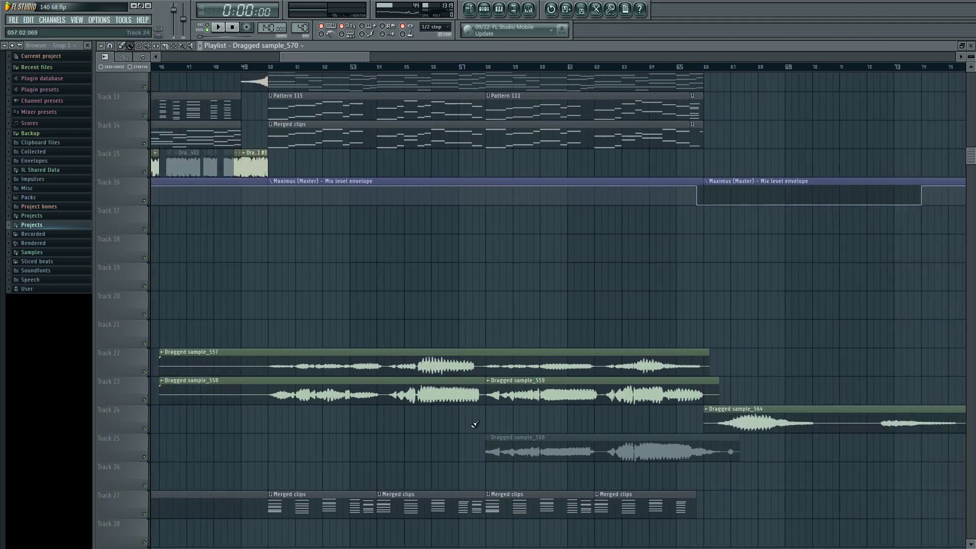
drag(330, 414, 424, 436)
scroll(341, 455, up, 6)
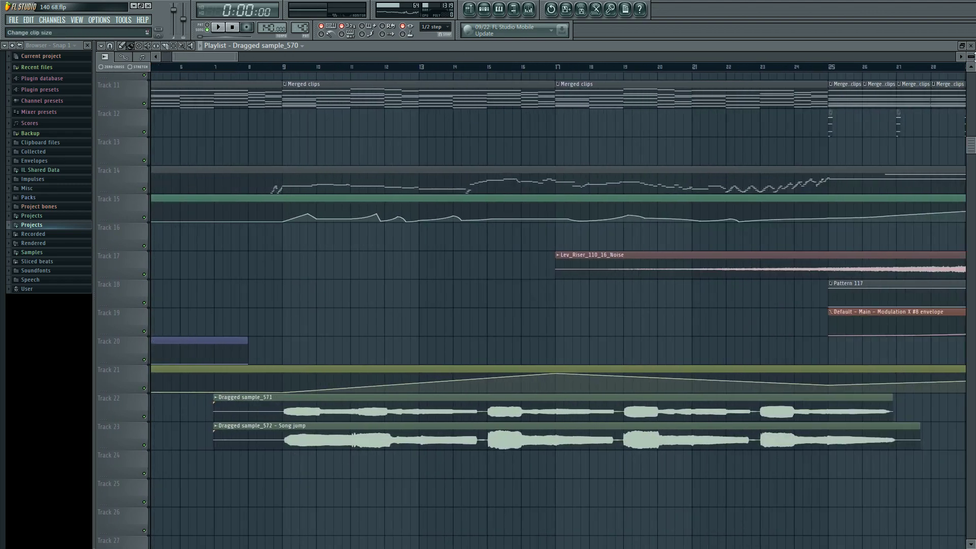
- Enlarge the playlist tracks and listen to the intro audio clips on Tracks 22 and 23 from bar 8
drag(972, 56, 972, 63)
scroll(557, 292, down, 3)
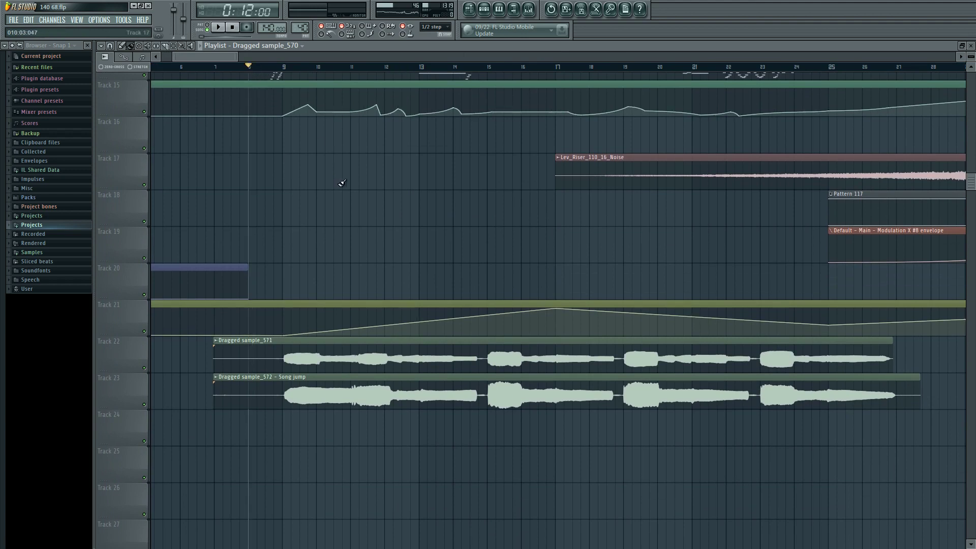
key(space)
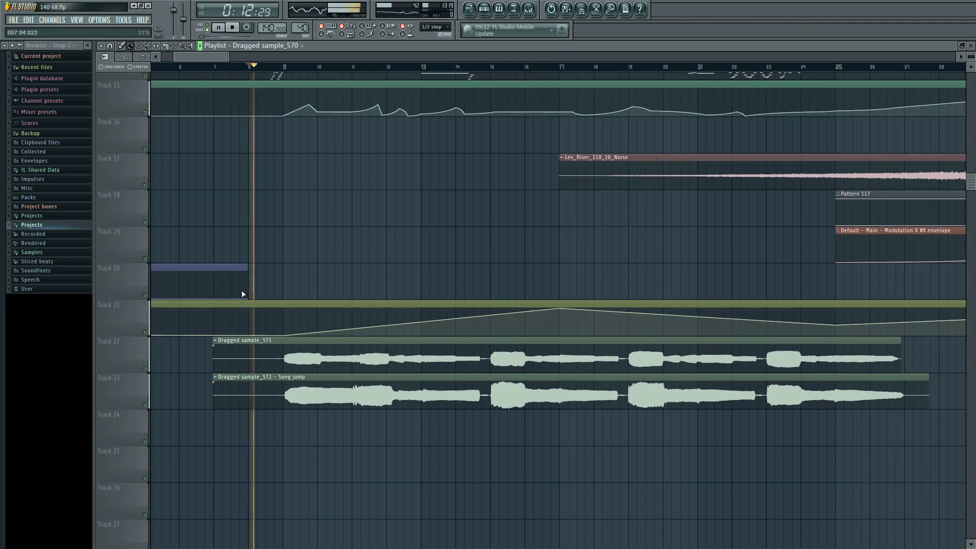
scroll(417, 240, up, 4)
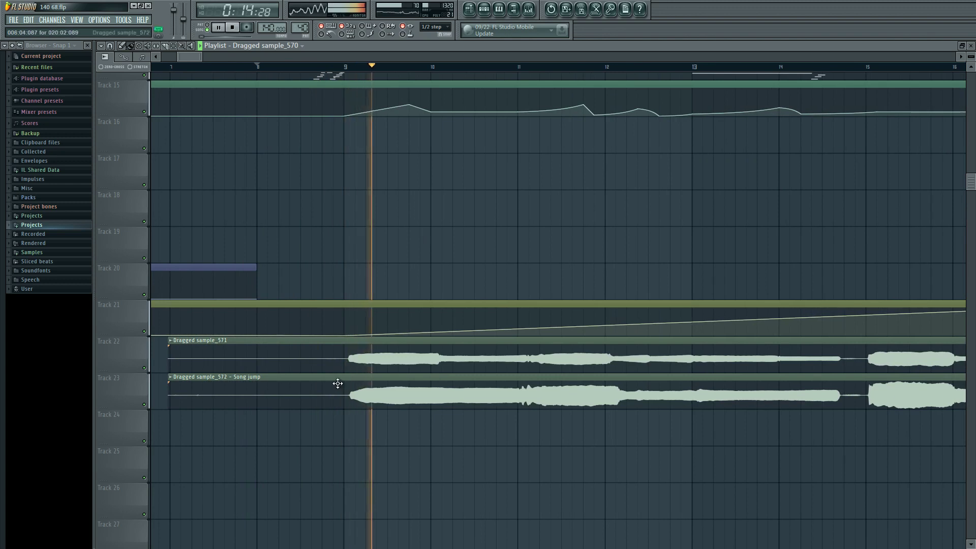
scroll(337, 384, up, 2)
key(space)
- Examine the two intro audio clips up close and replay them, restarting from bar 9
drag(392, 416, 450, 373)
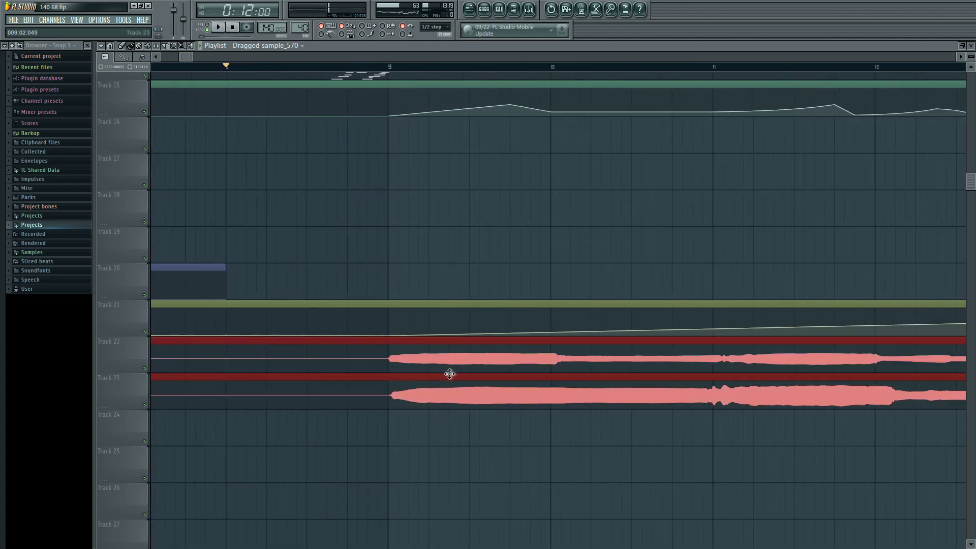
click(457, 462)
click(461, 399)
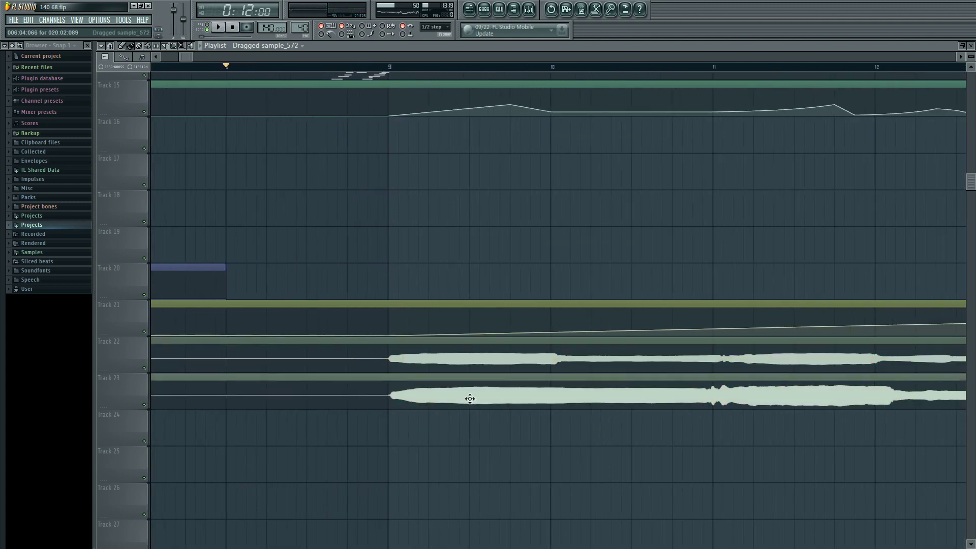
scroll(547, 457, right, 1)
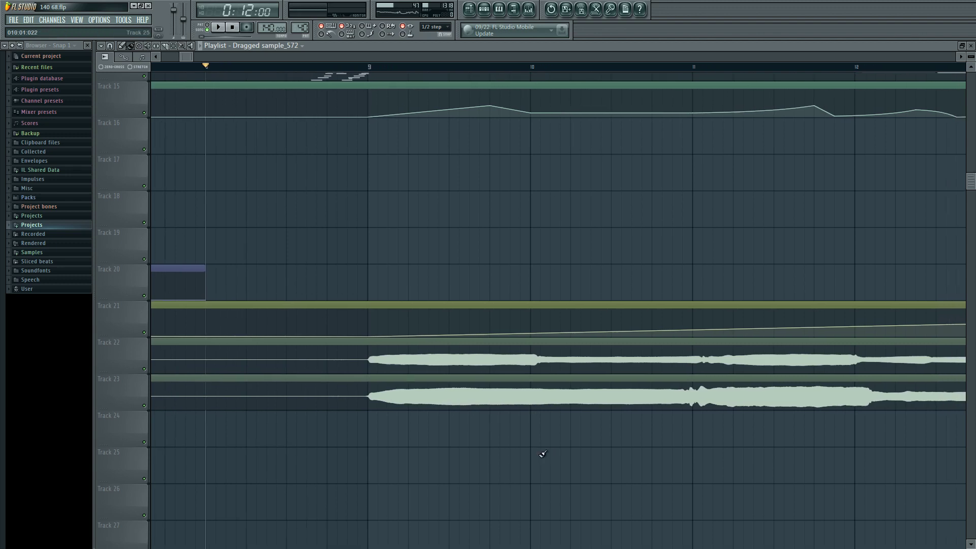
click(327, 68)
key(space)
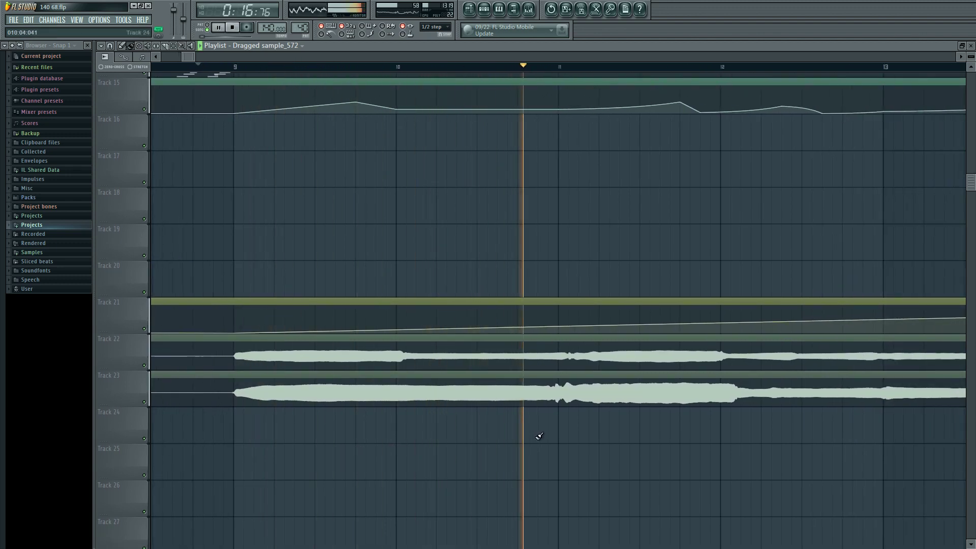
click(234, 66)
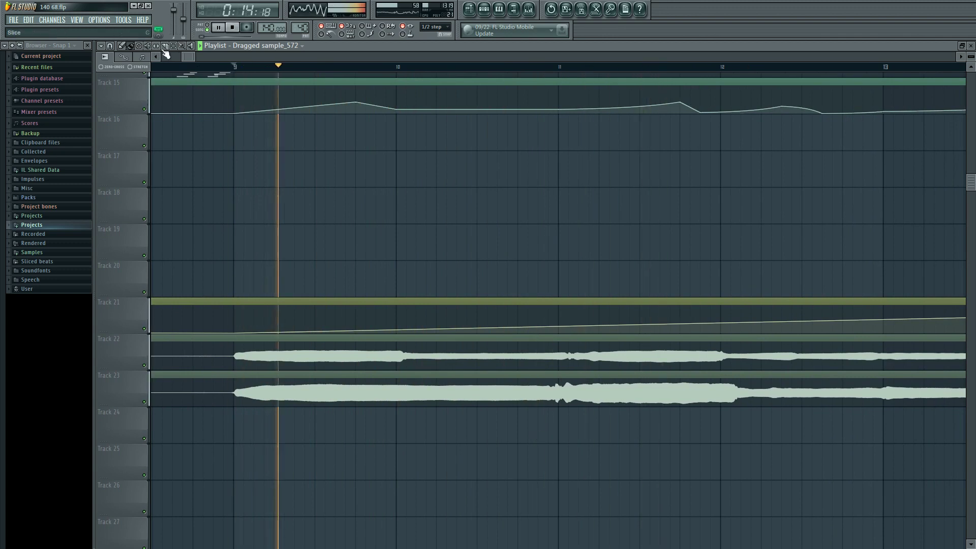
key(space)
- Isolate Tracks 22 and 23, slice Dragged sample_571 around bar 10, and slip the middle slice so its level drop lands on bar 10
click(148, 402)
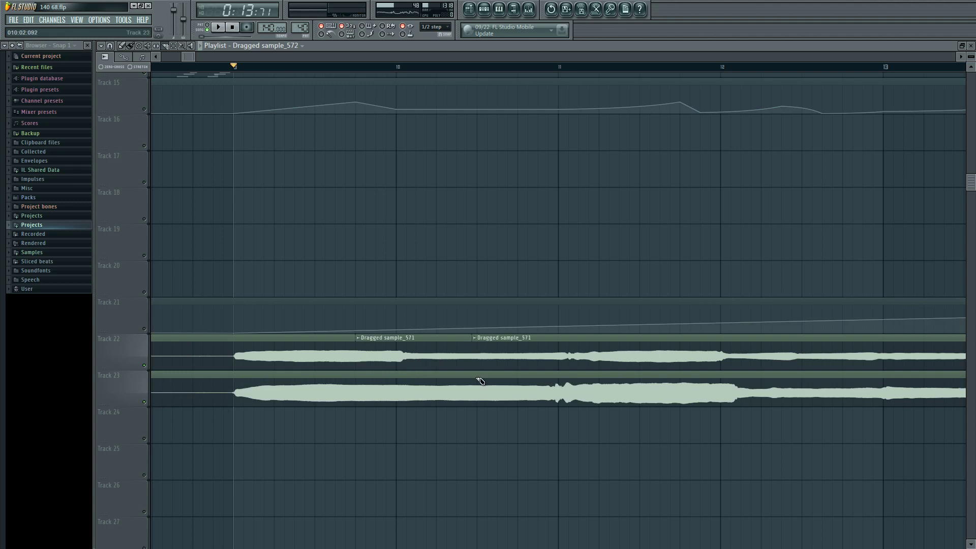
click(447, 354)
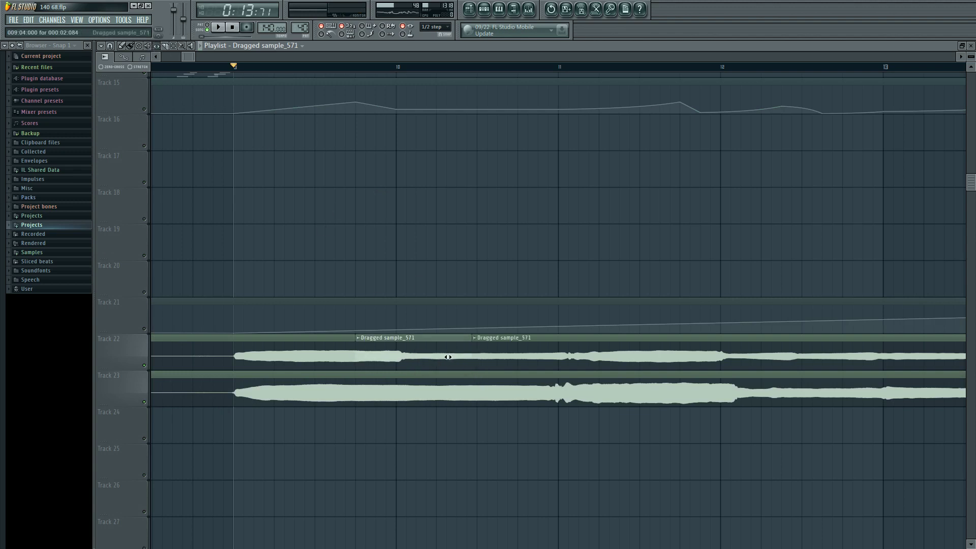
key(space)
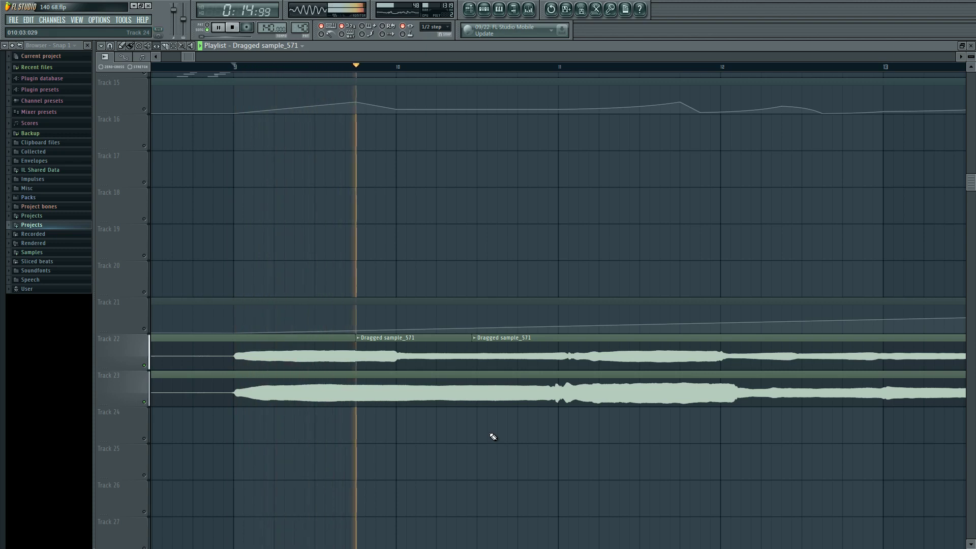
key(space)
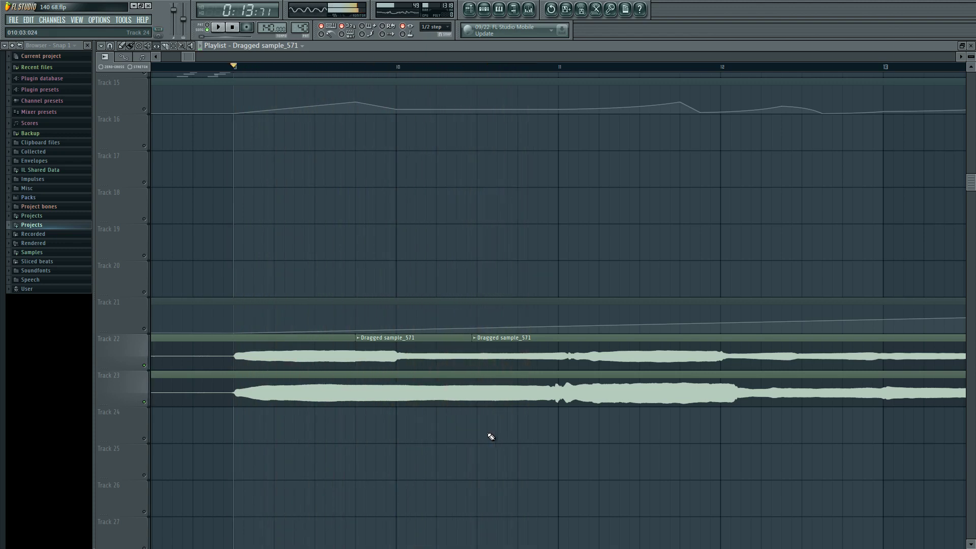
key(space)
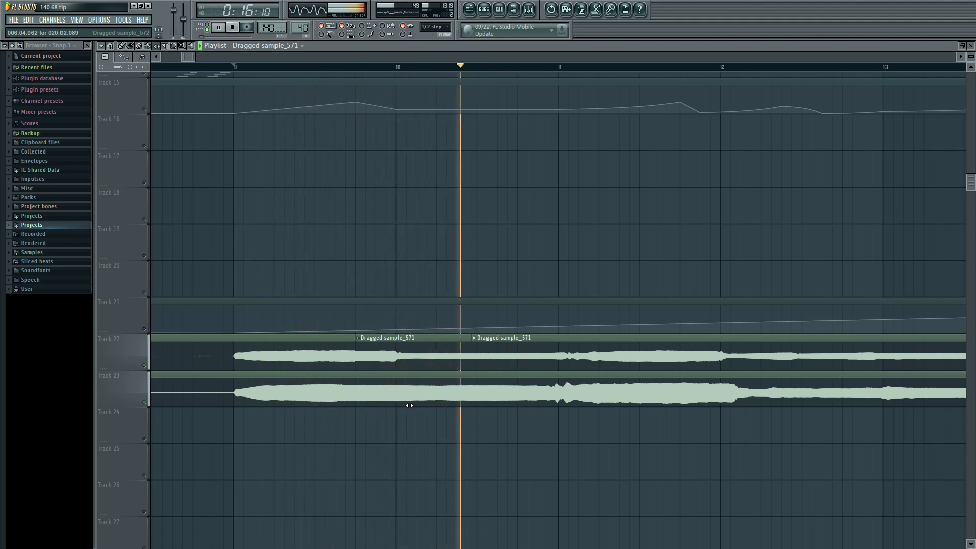
key(space)
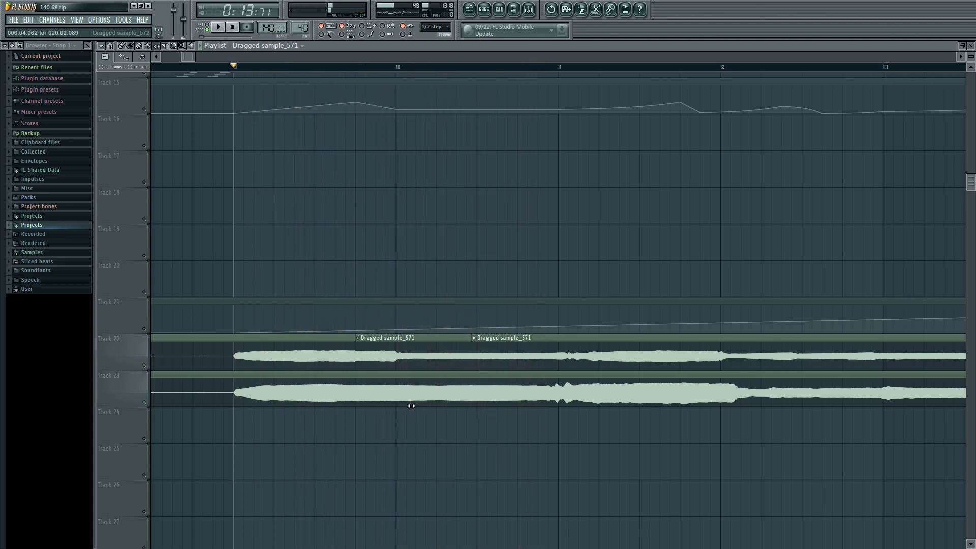
- Play the passage with mixer Insert 74 selected and examine its effects and EQ curve
click(529, 9)
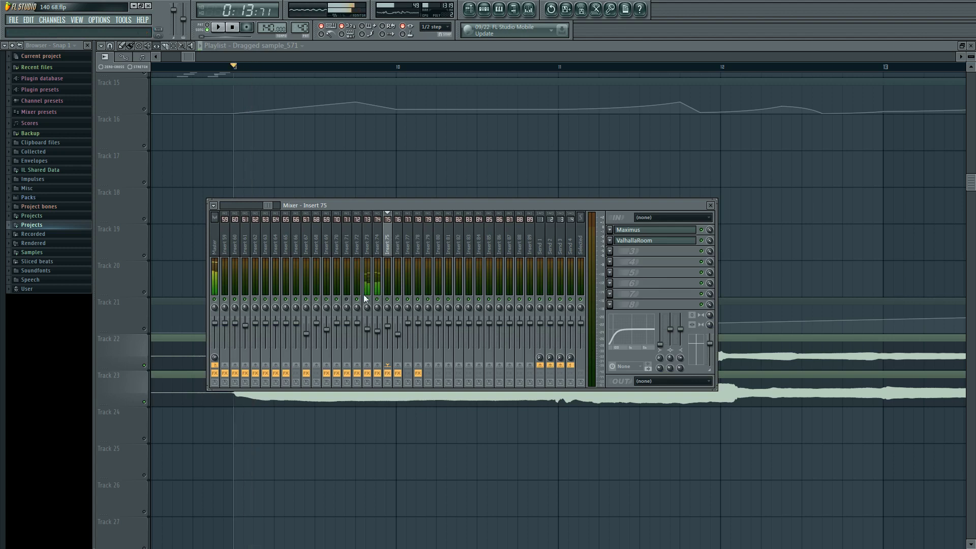
click(379, 305)
key(space)
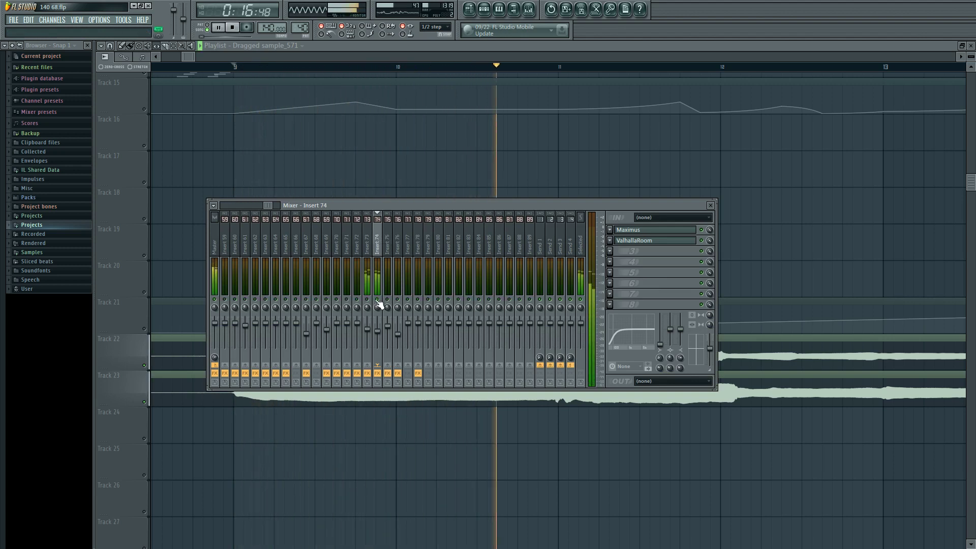
key(space)
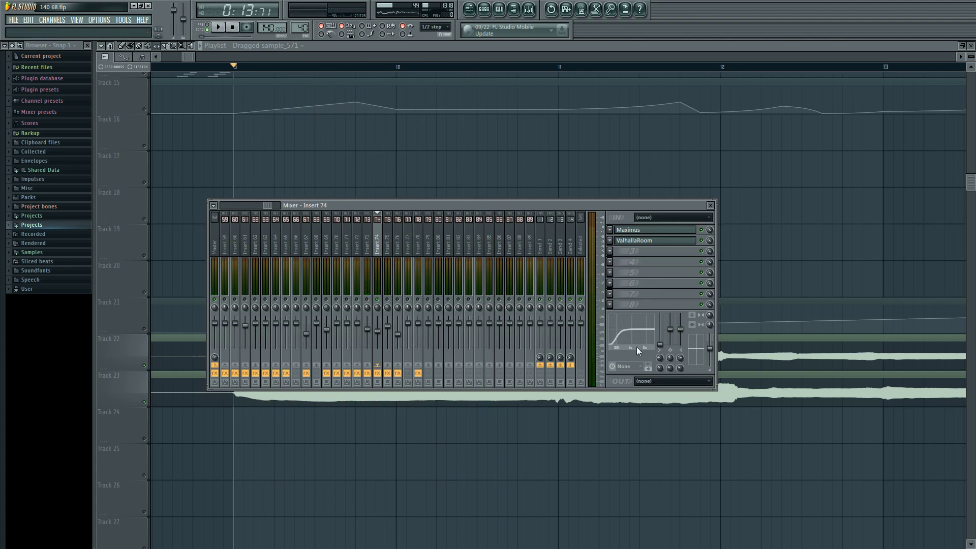
- Adjust the low-shelf EQ frequency of mixer Insert 73 while the passage plays, and close the mixer
key(space)
click(369, 261)
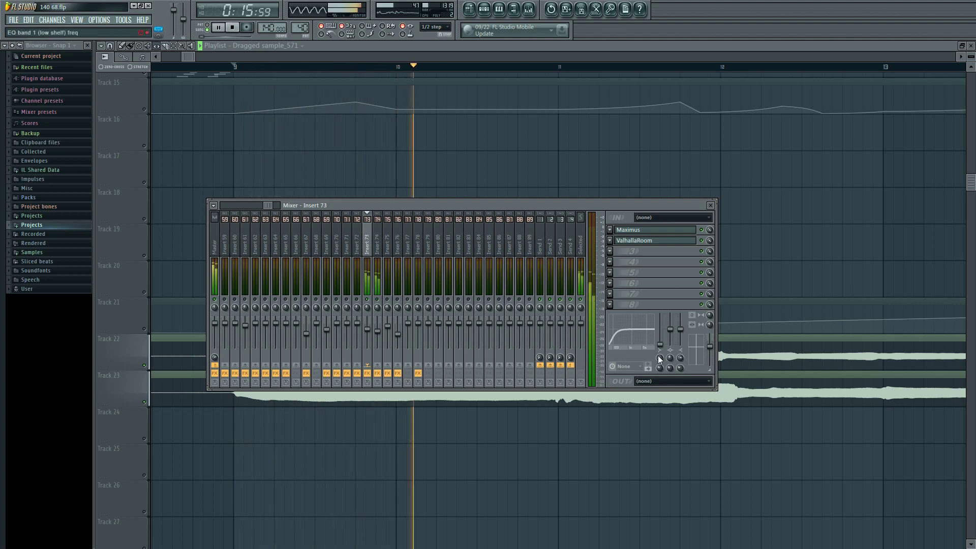
mouse_move(660, 359)
mouse_down()
mouse_move(660, 343)
mouse_move(661, 354)
mouse_up()
key(space)
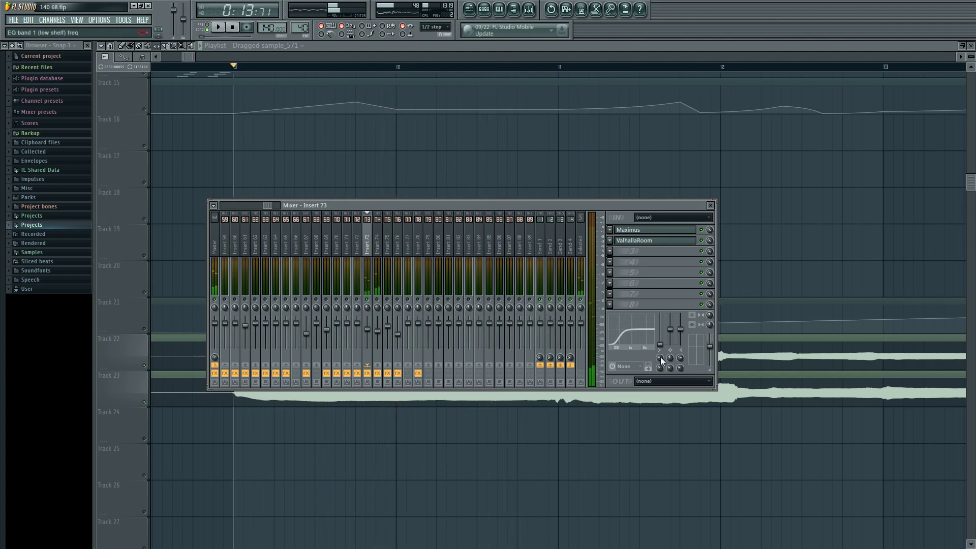
key(F9)
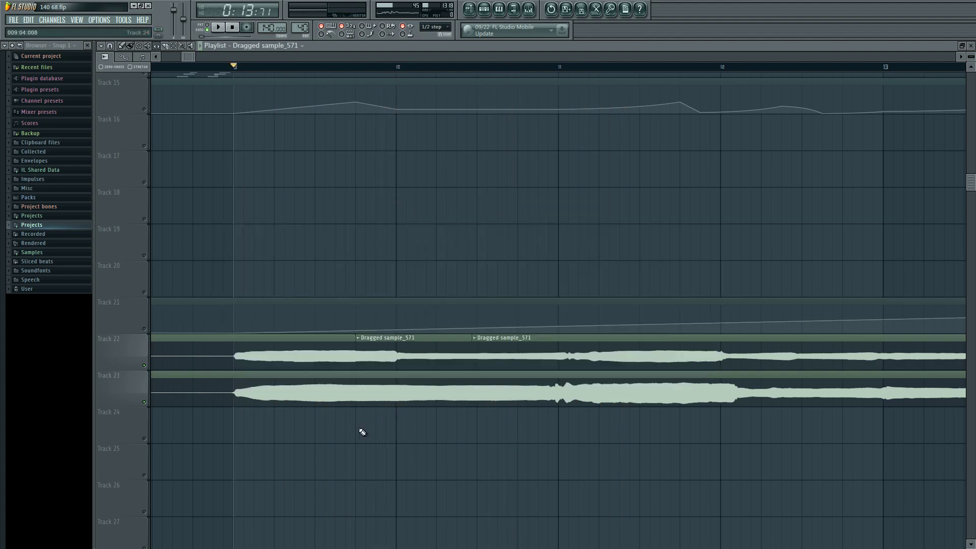
- Set the declicking mode of Dragged sample_571 to Crossfade (bleeding) and replay the slices from bar 9
double_click(382, 337)
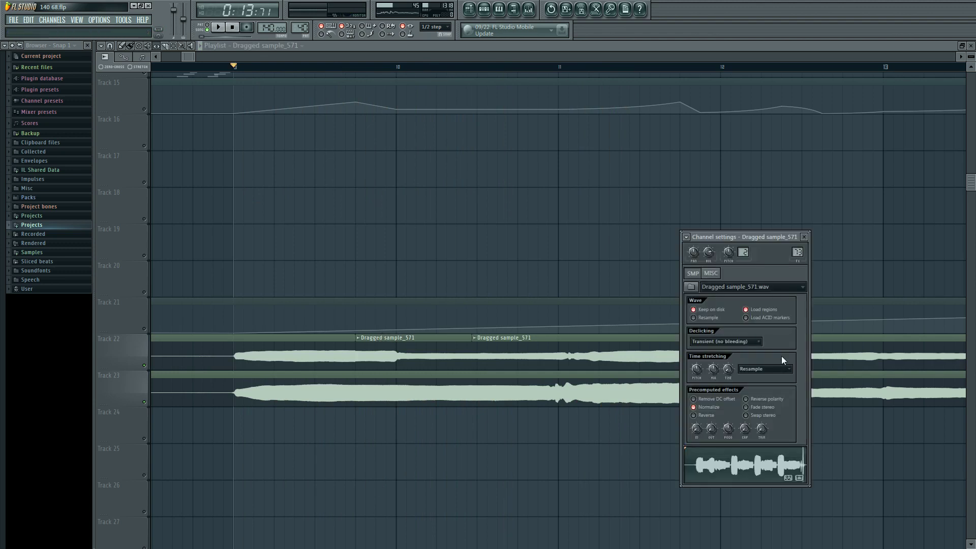
click(747, 342)
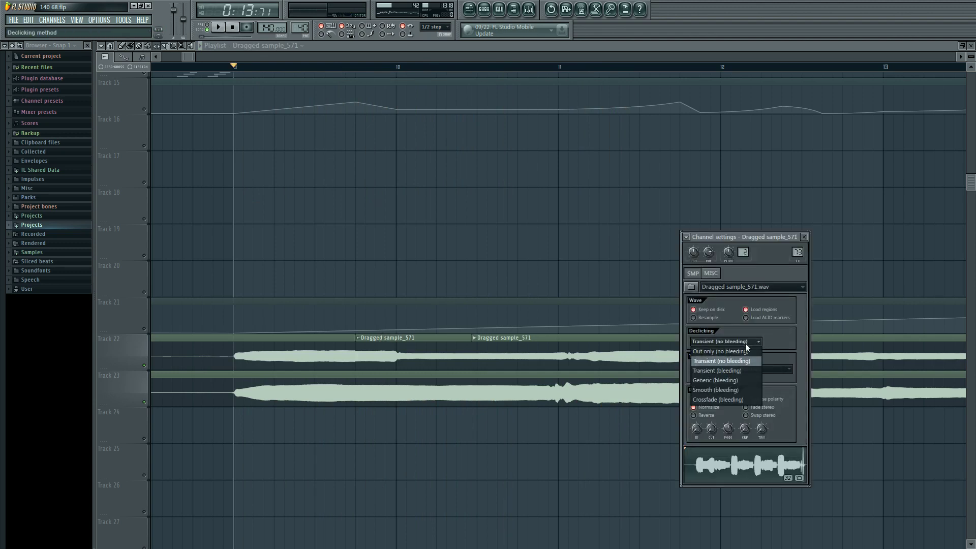
click(730, 401)
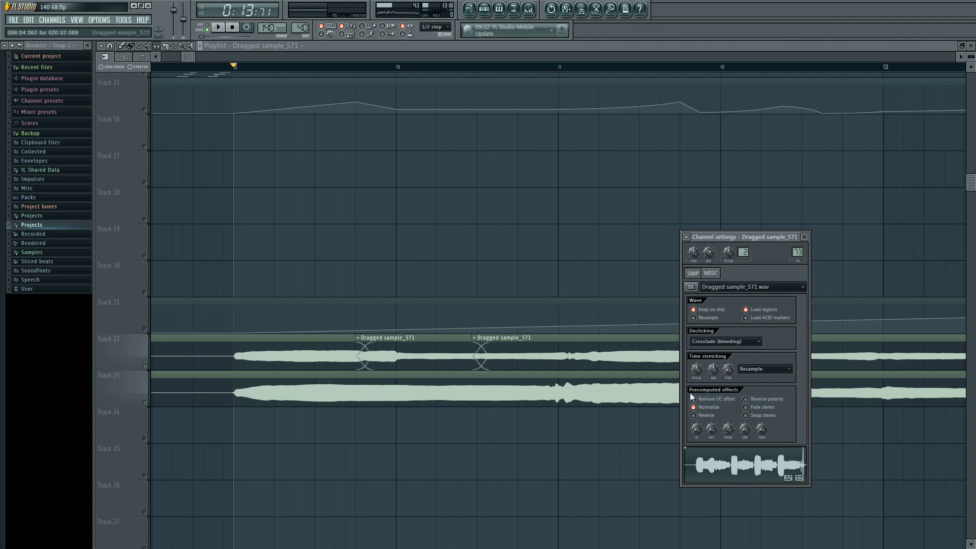
key(space)
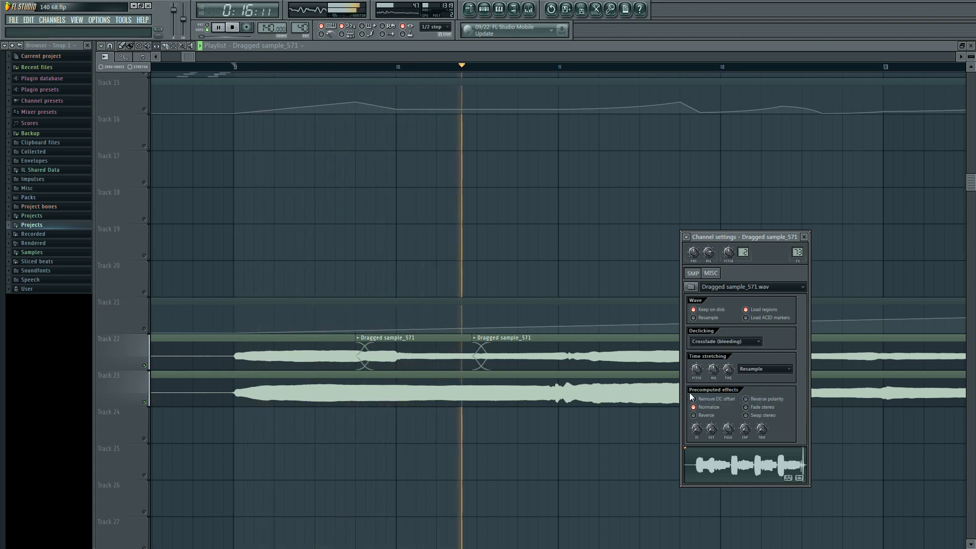
key(space)
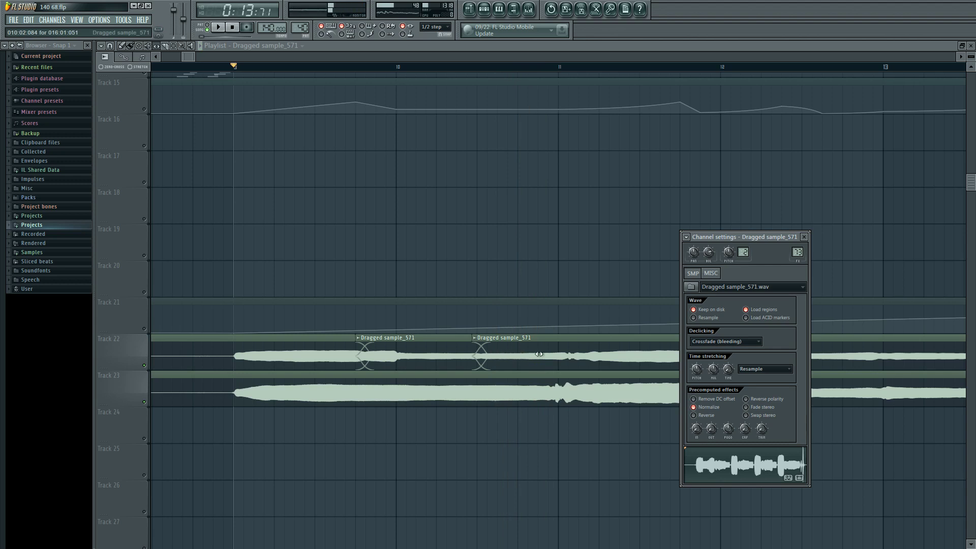
click(805, 237)
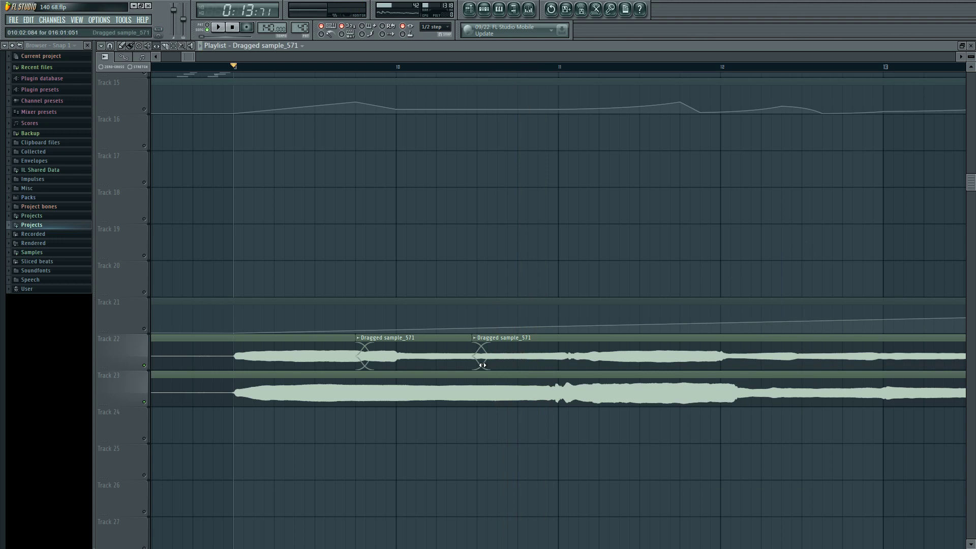
- Lift the middle Dragged sample_571 slice off Track 22 to expose its crossfades, return it to its place, and replay the passage
drag(401, 339, 399, 300)
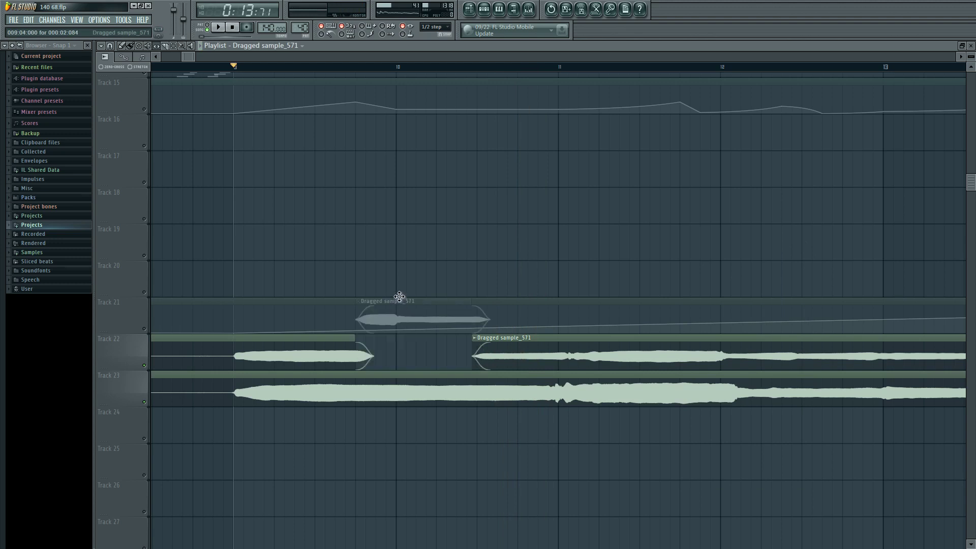
drag(400, 297, 399, 347)
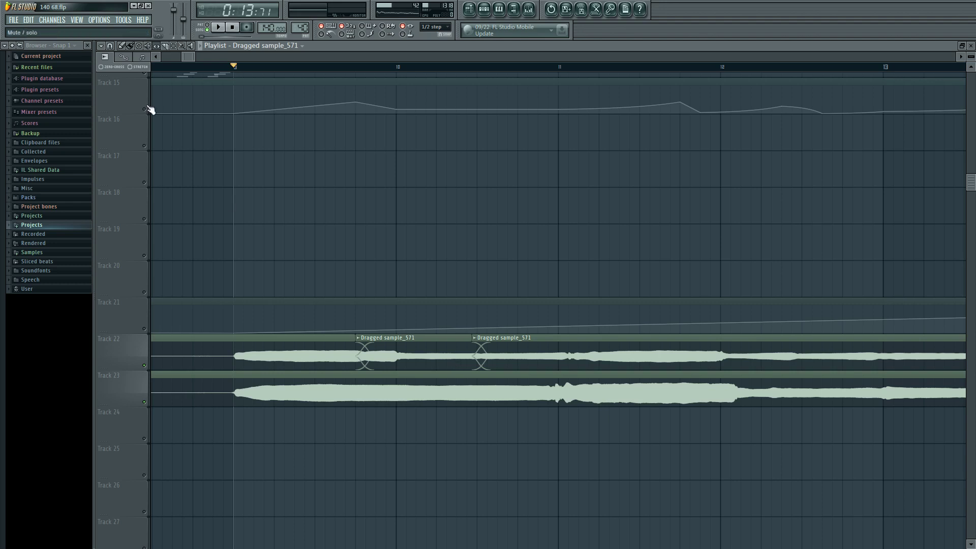
key(space)
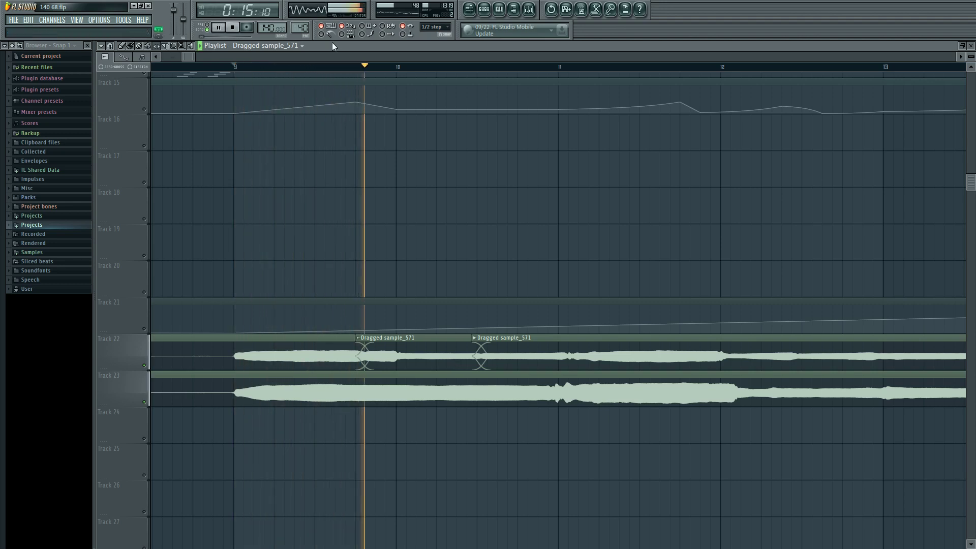
key(space)
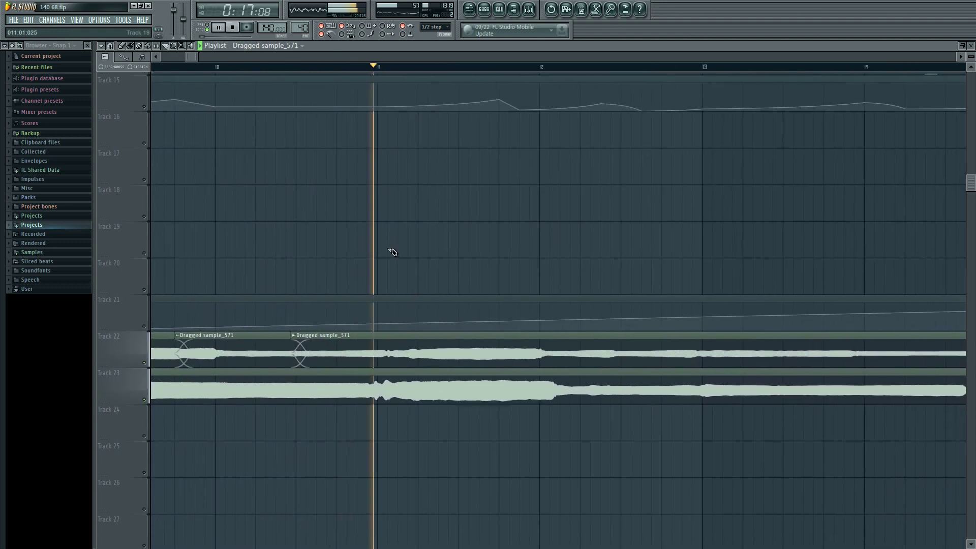
- Slice Dragged sample_571 midway through bar 11, slip the preceding slice to meet bar 11, and play from the middle of bar 10
key(space)
key(space)
scroll(340, 228, up, 1)
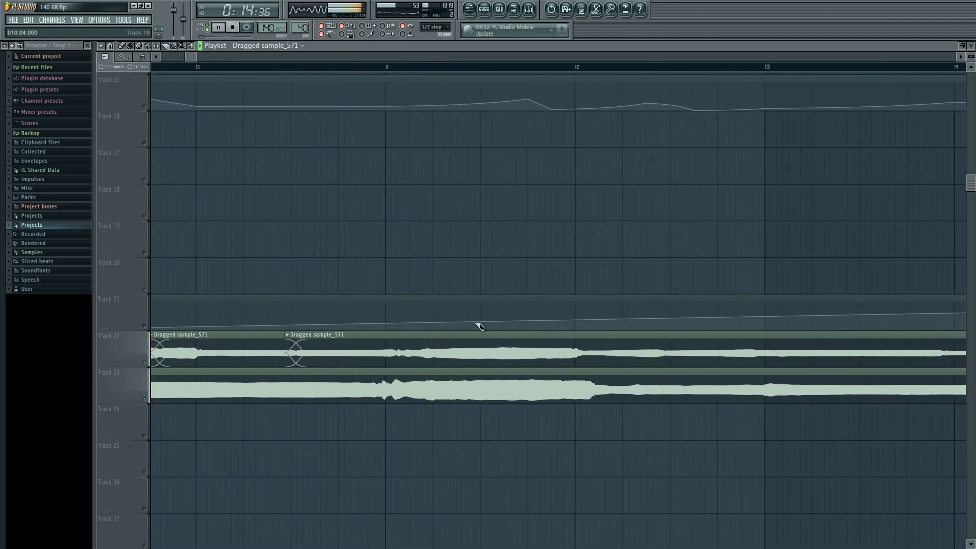
click(500, 343)
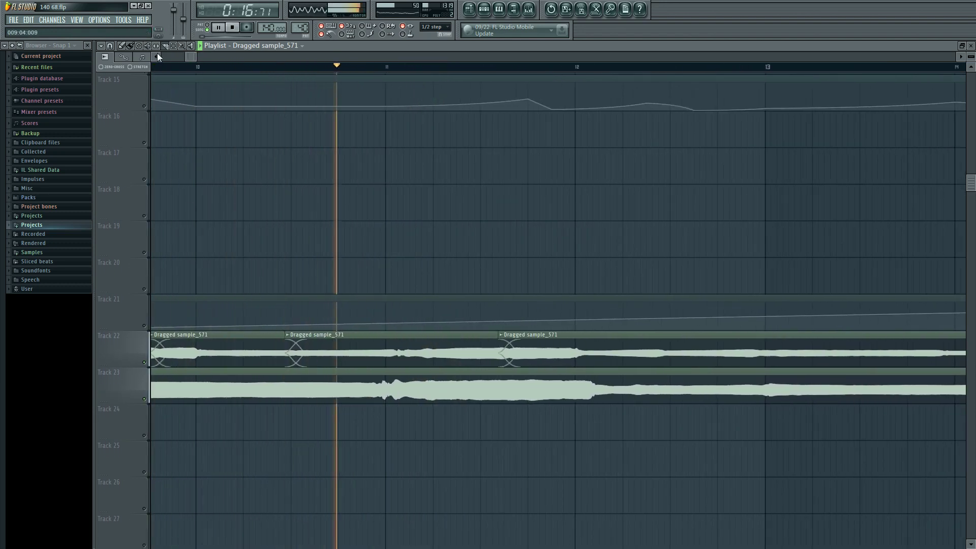
click(288, 67)
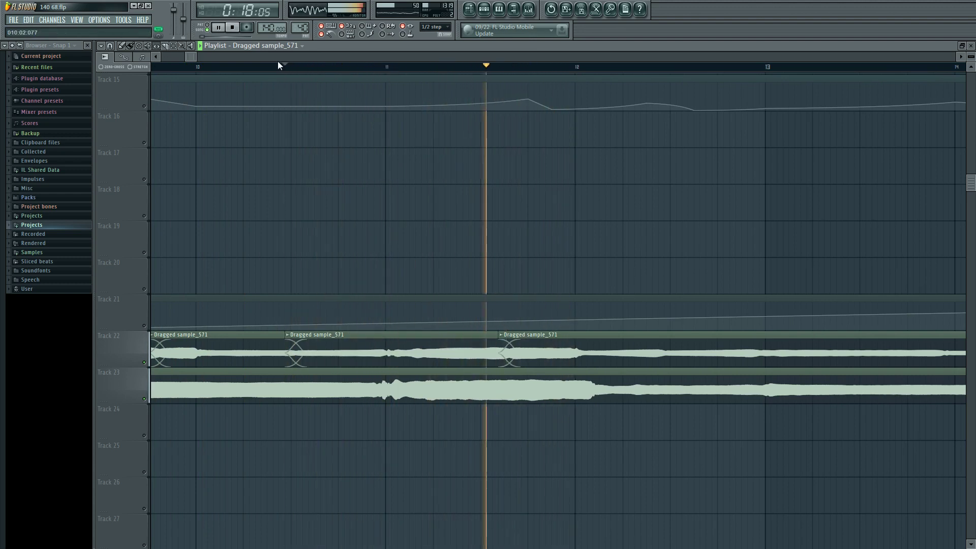
- Slice Dragged sample_572 on Track 23 before and after bar 12 and slip the middle slice so its level drop lands on bar 12
key(space)
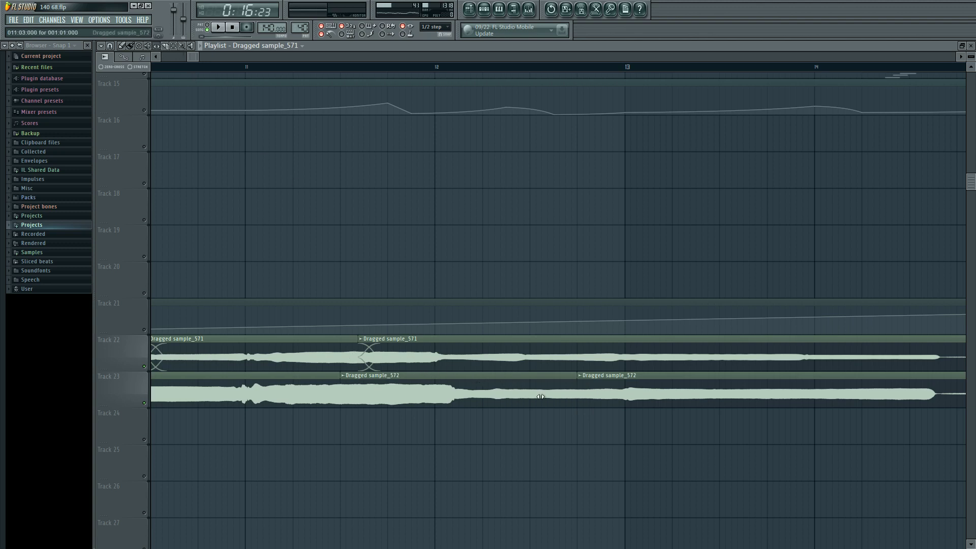
mouse_move(549, 397)
mouse_down()
mouse_move(531, 397)
mouse_move(548, 396)
mouse_up()
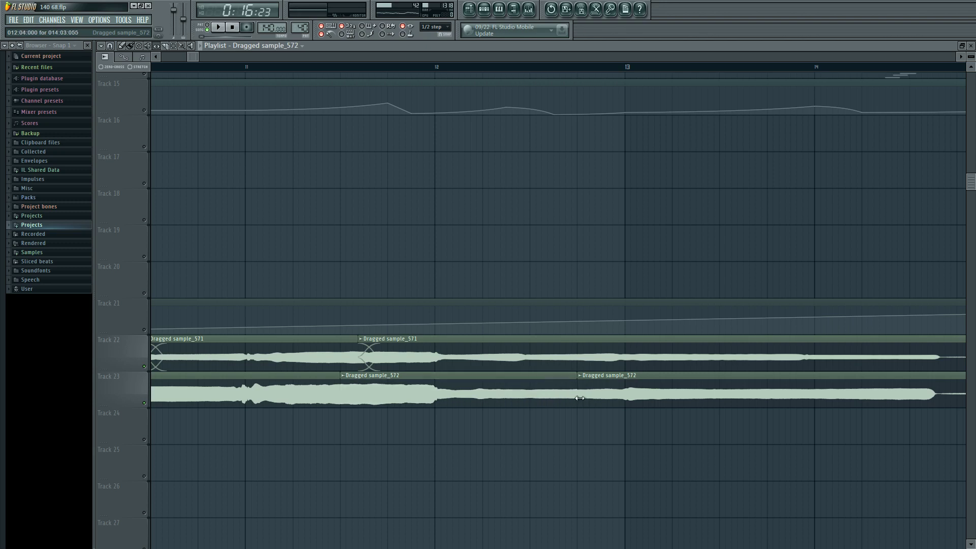
scroll(514, 422, down, 4)
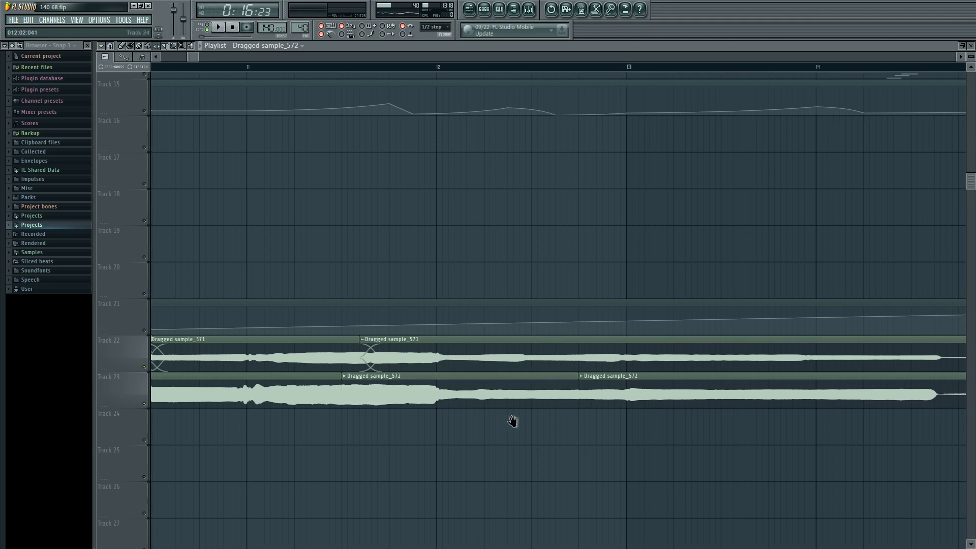
- Set the declicking mode of Dragged sample_572 to Crossfade (bleeding) and close its channel settings
double_click(499, 402)
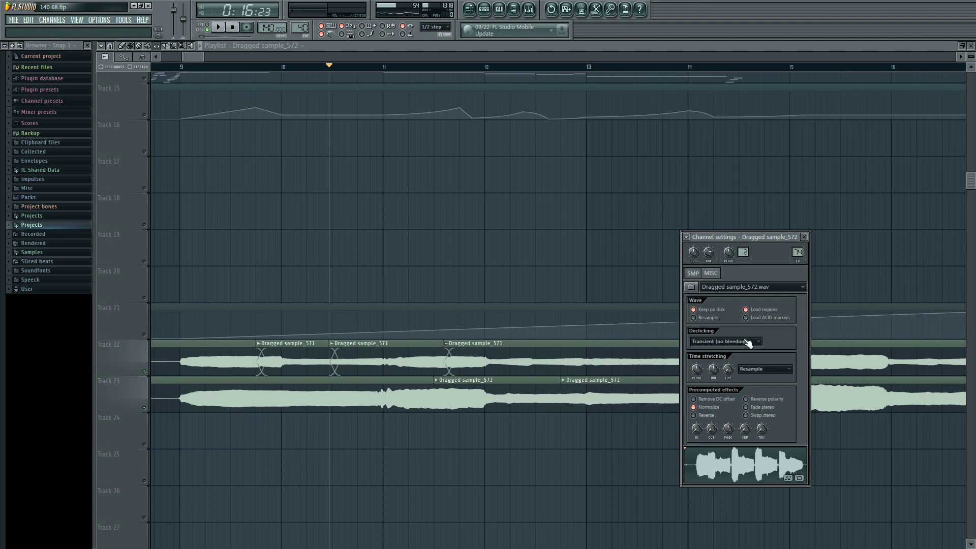
click(745, 341)
click(737, 396)
key(Escape)
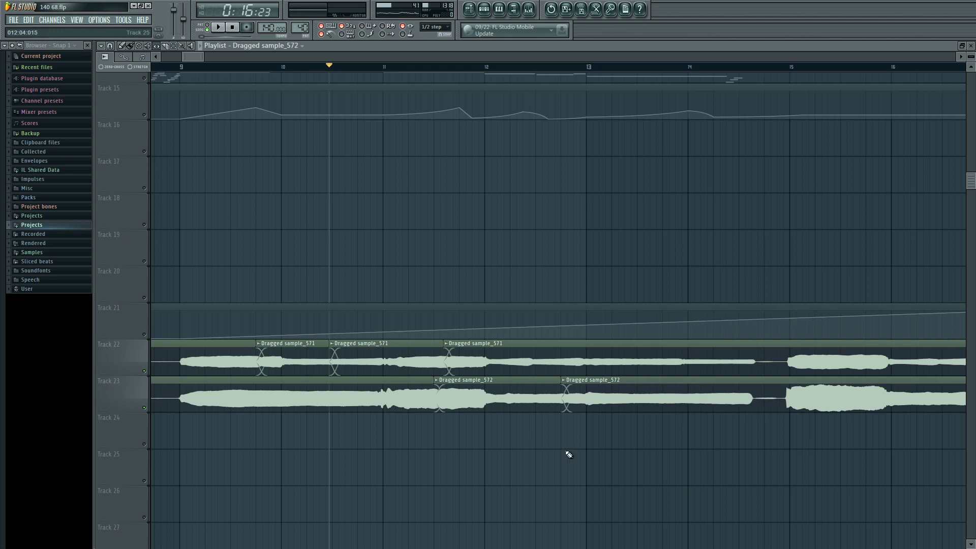
- Listen to the sliced and crossfaded clips on Tracks 22 and 23 from mid bar 10 up to bar 15
key(space)
scroll(545, 453, up, 1)
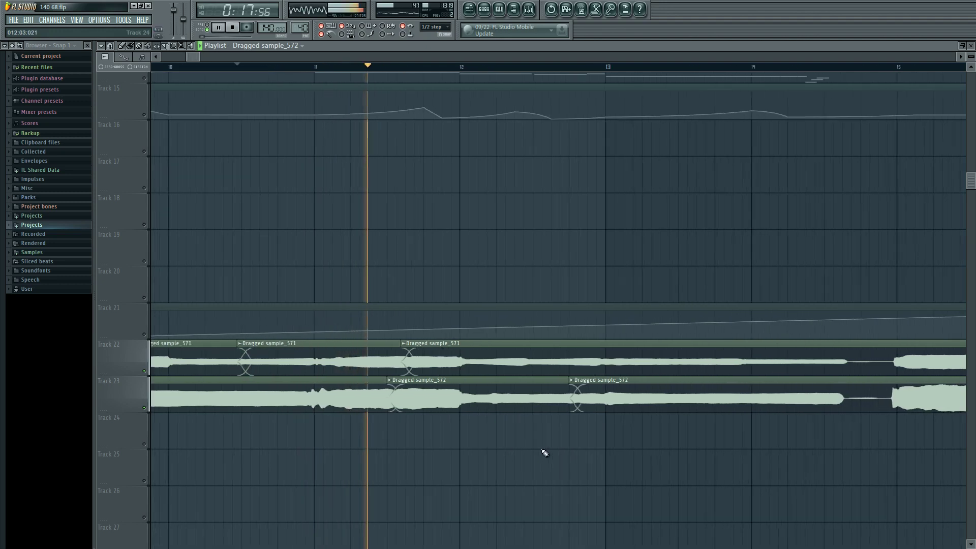
scroll(542, 446, up, 1)
scroll(557, 466, up, 1)
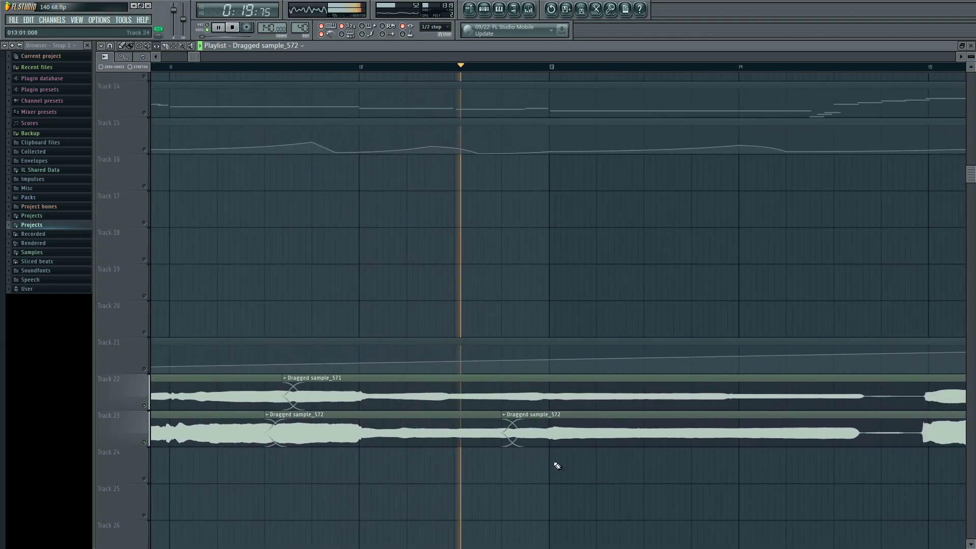
scroll(651, 462, down, 1)
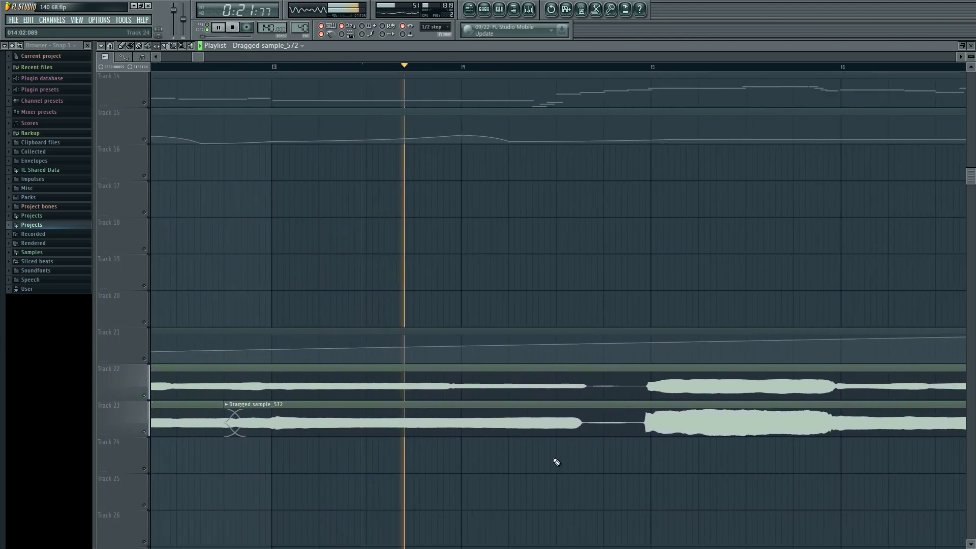
scroll(571, 460, down, 1)
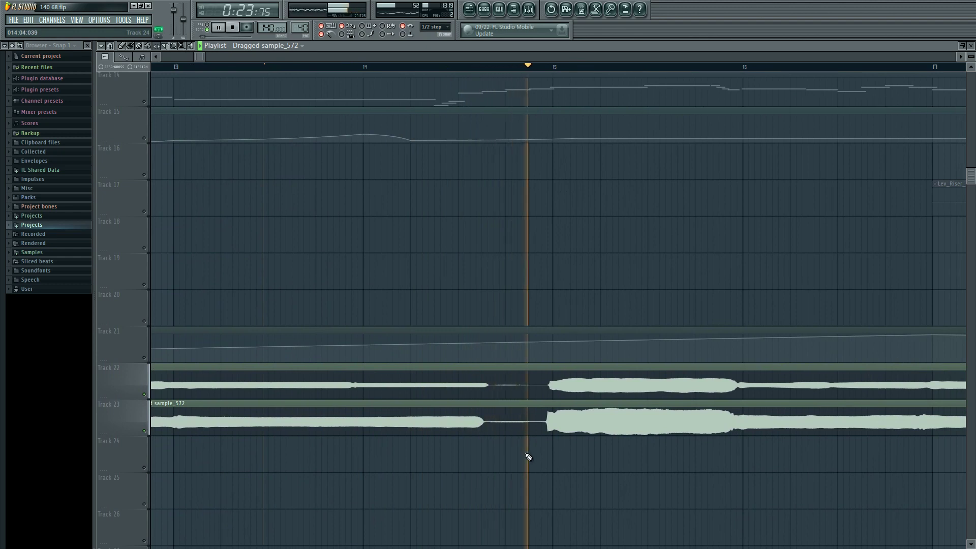
key(space)
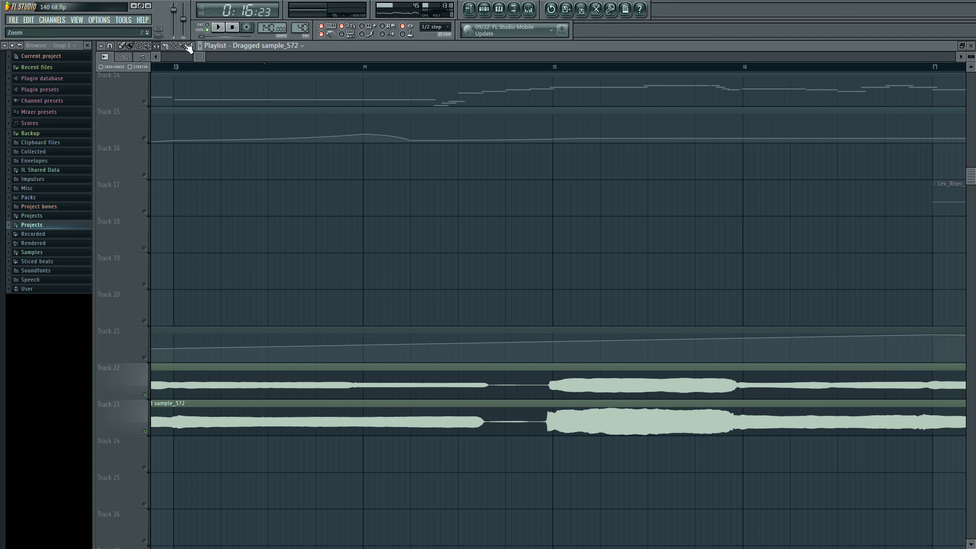
- Play from bar 13 and slice the clips on Tracks 22 and 23 together at 14:02 and again at bar 15
key(space)
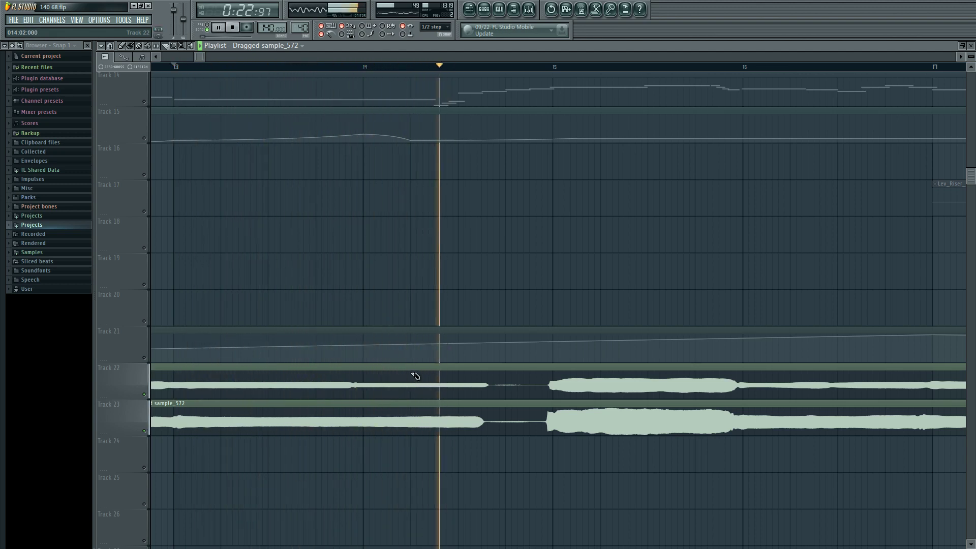
key(space)
drag(411, 370, 411, 430)
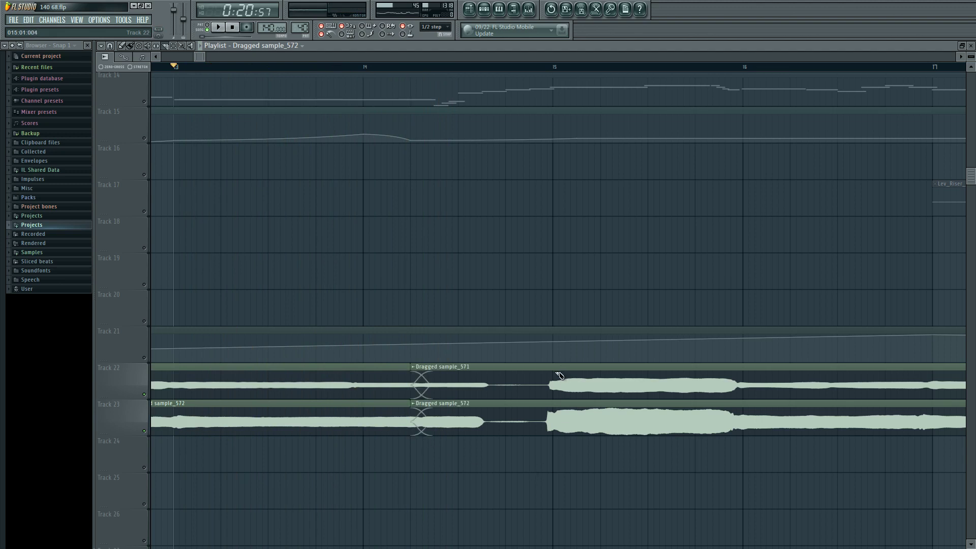
scroll(559, 375, up, 2)
drag(555, 393, 562, 461)
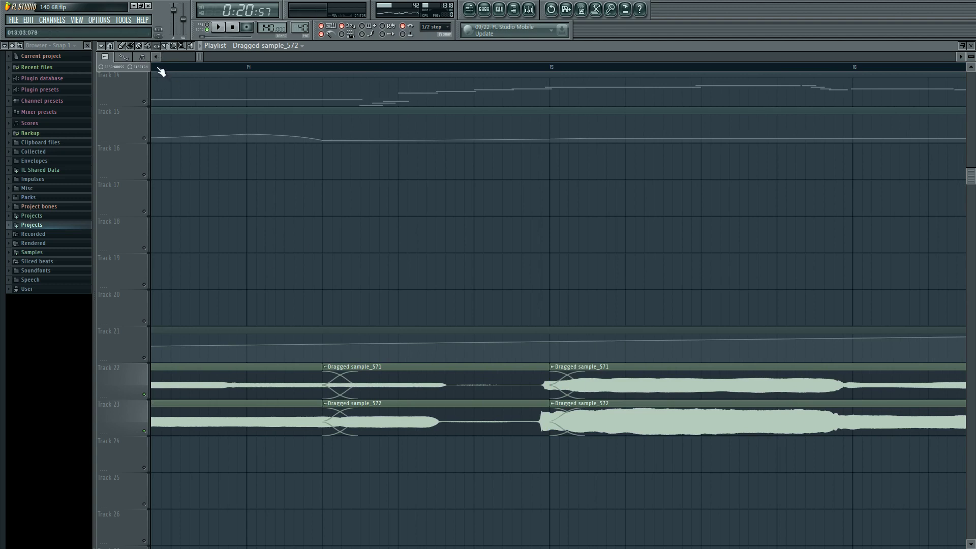
- Slip the slices between 14:02 and bar 15 on Tracks 22 and 23 later so their sustained audio reaches bar 15
drag(377, 361, 387, 436)
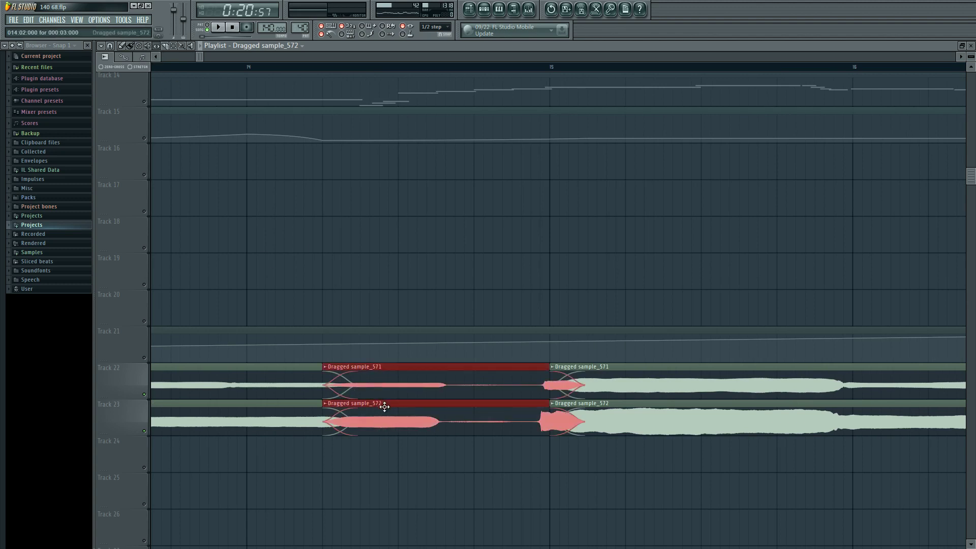
click(649, 383)
click(262, 389)
click(421, 387)
drag(414, 388, 516, 392)
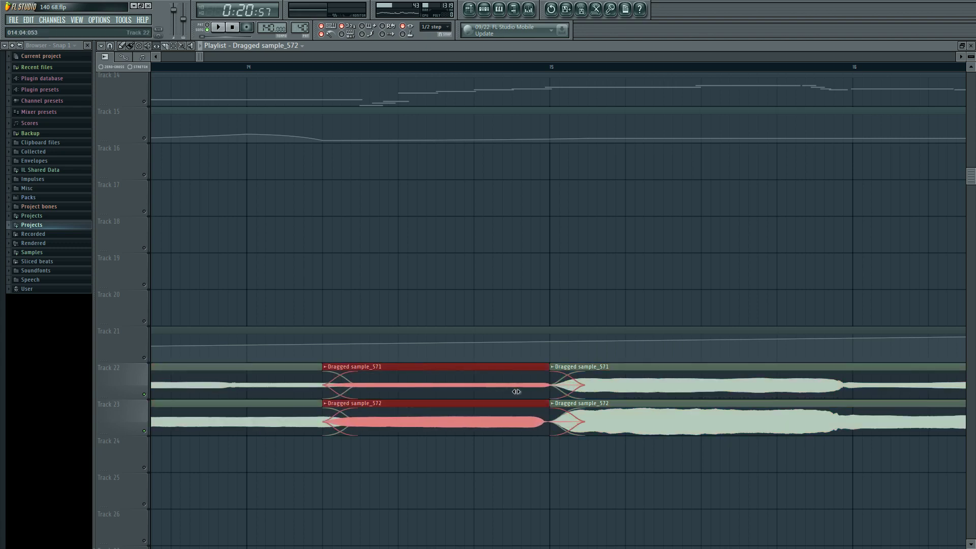
- Shift the bar 15 cut slightly earlier on both Dragged sample_571 and Dragged sample_572, and listen to the transition from bar 13
click(675, 410)
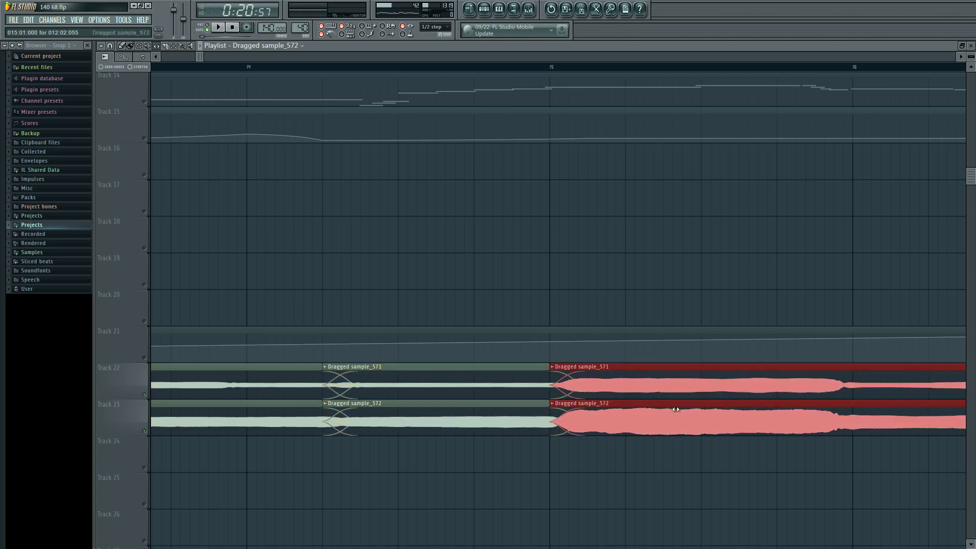
click(545, 468)
drag(541, 374, 568, 420)
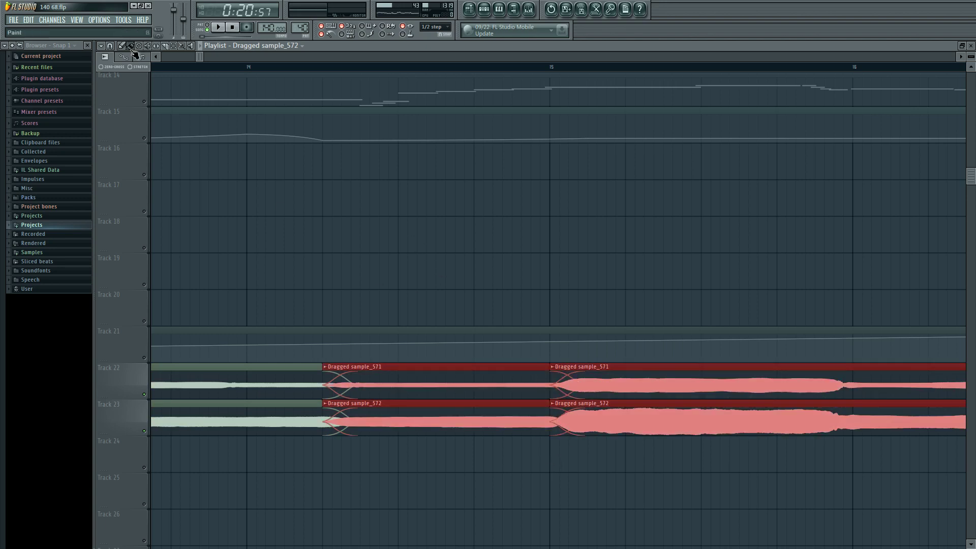
mouse_move(551, 375)
mouse_down()
mouse_move(525, 376)
mouse_move(634, 377)
mouse_move(505, 376)
mouse_move(532, 377)
mouse_up()
key(space)
click(410, 296)
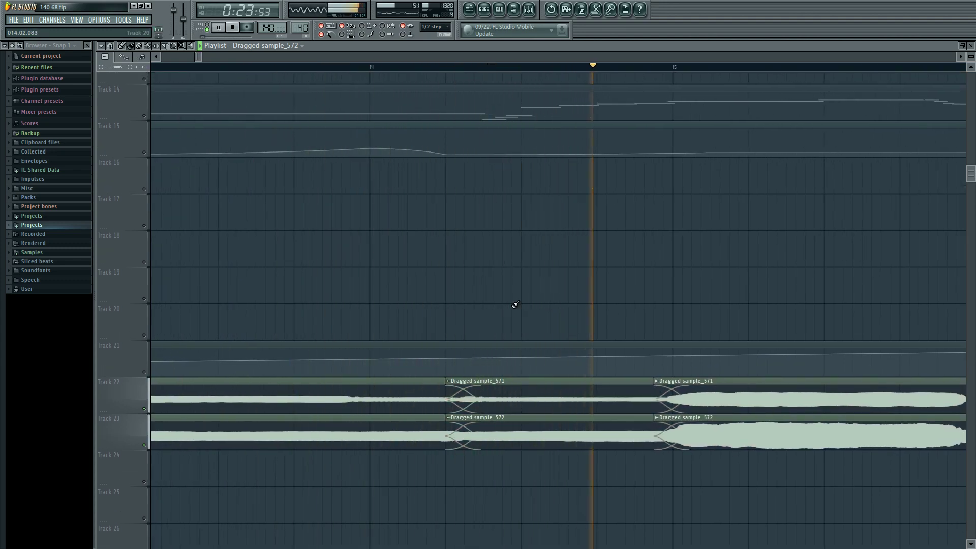
key(space)
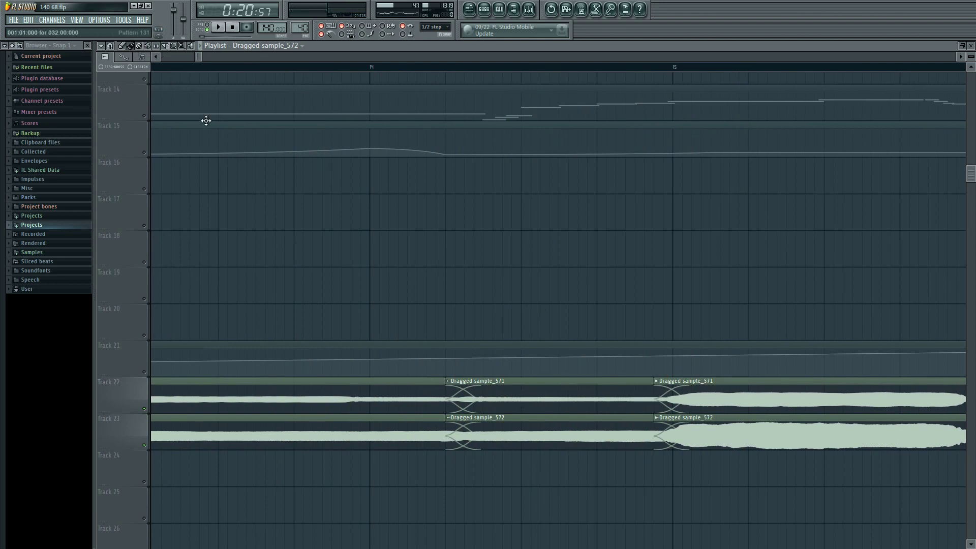
- Move the 14:02 cut on Tracks 22 and 23 closer to mid bar 14 and play both clips from bar 13
drag(434, 379, 481, 460)
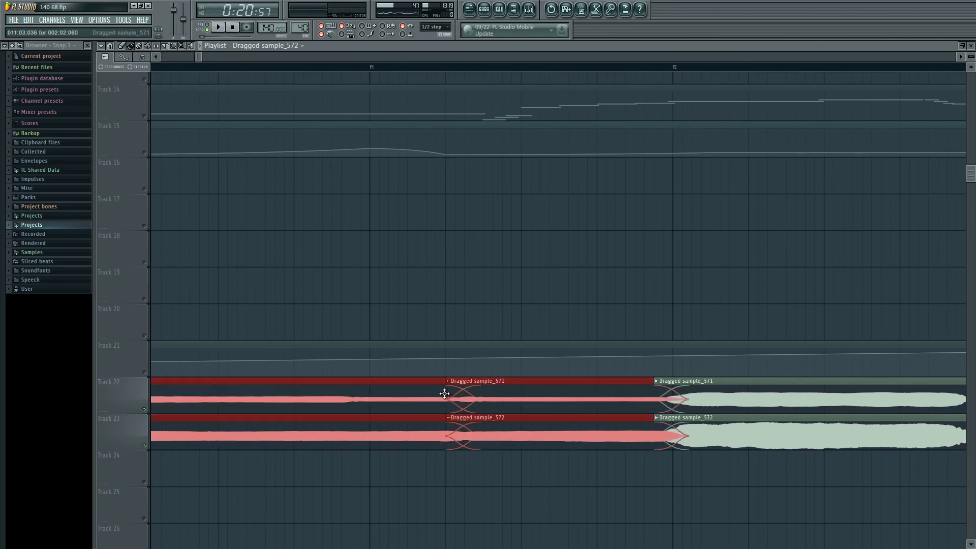
drag(446, 393, 501, 394)
key(space)
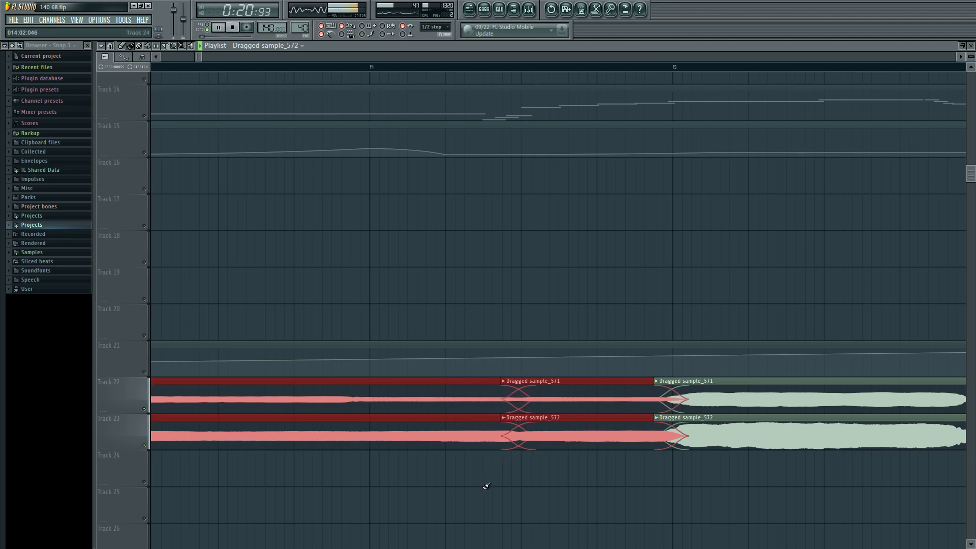
click(485, 488)
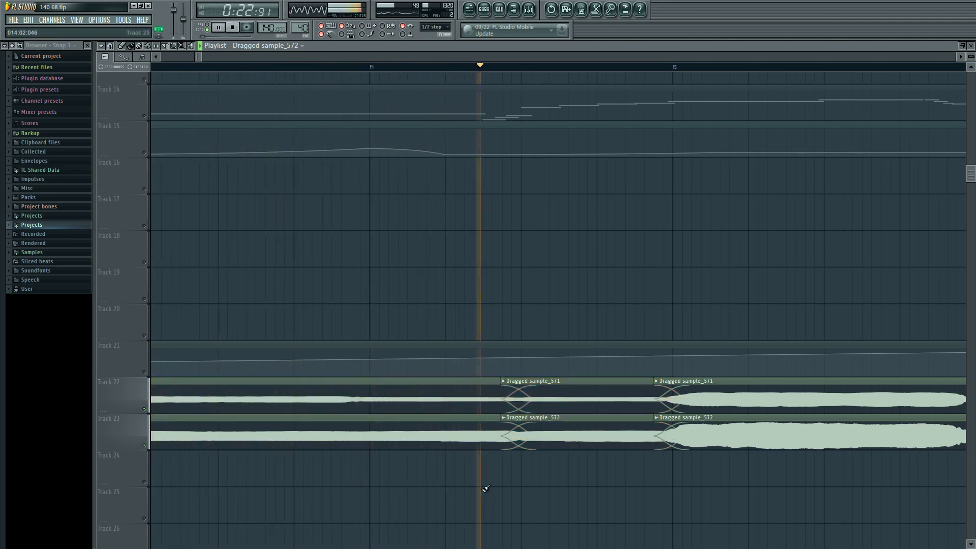
scroll(501, 475, down, 3)
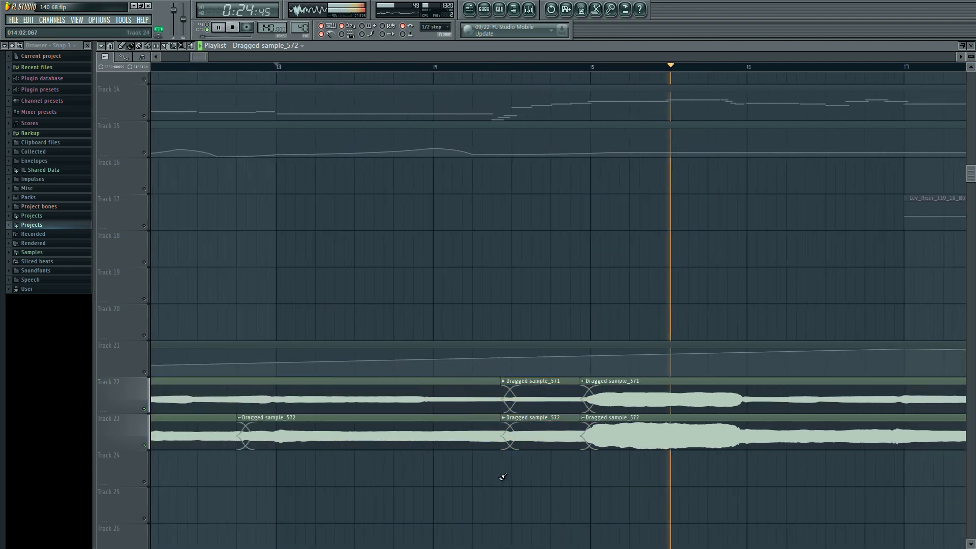
scroll(502, 477, down, 2)
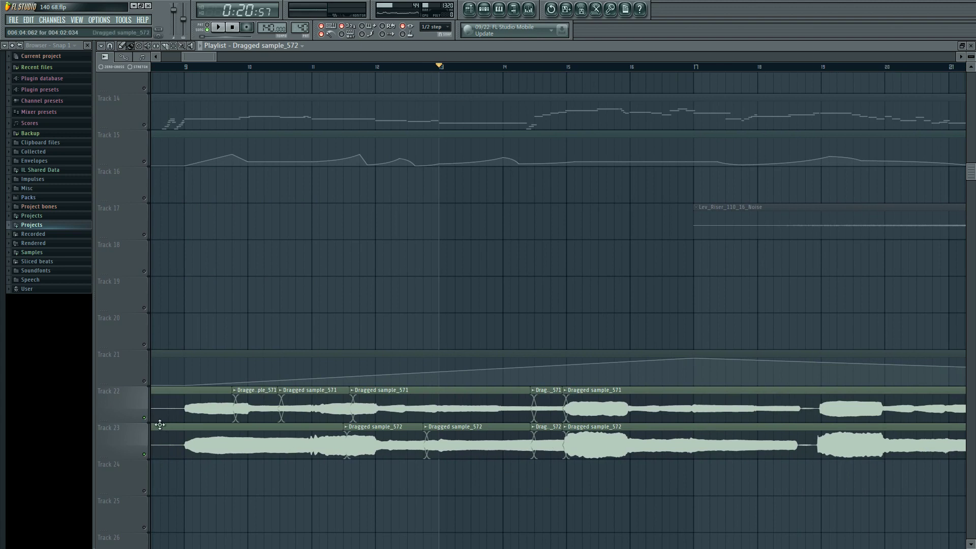
- Unsolo Tracks 22 and 23 and listen to the full arrangement from mid bar 8 through bar 15
right_click(144, 417)
right_click(144, 418)
click(161, 69)
key(space)
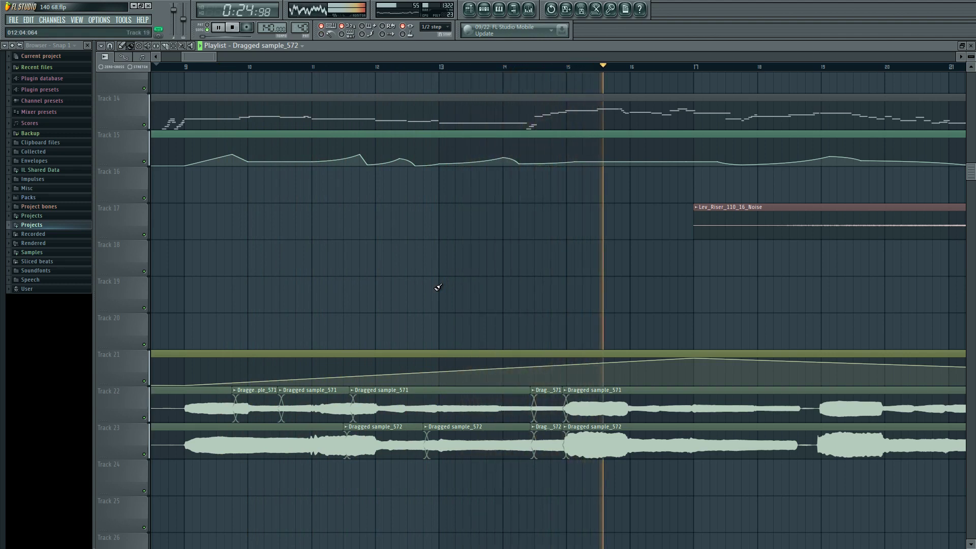
key(space)
- Check the mixer during playback, lower the Insert 74 fader to about -6.9 dB, and close the mixer
click(529, 9)
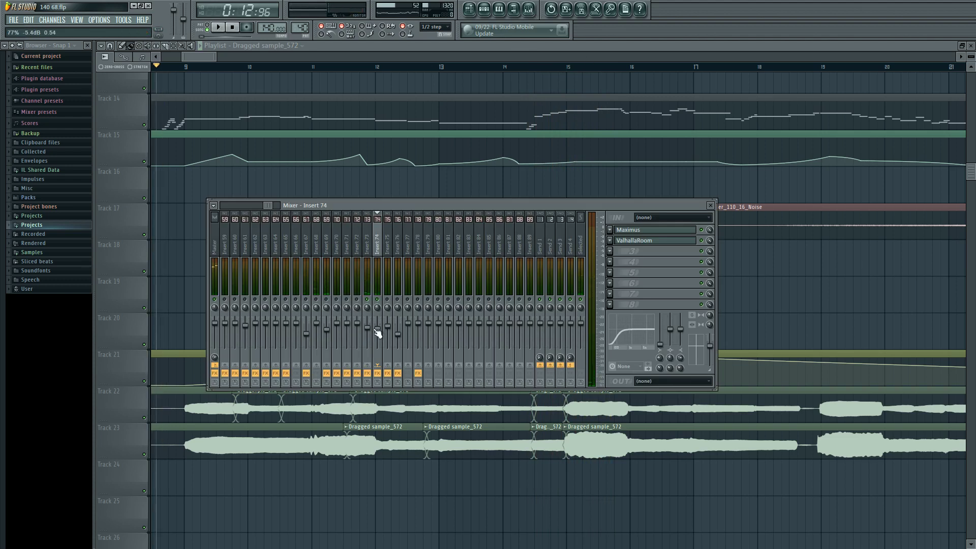
key(space)
key(space)
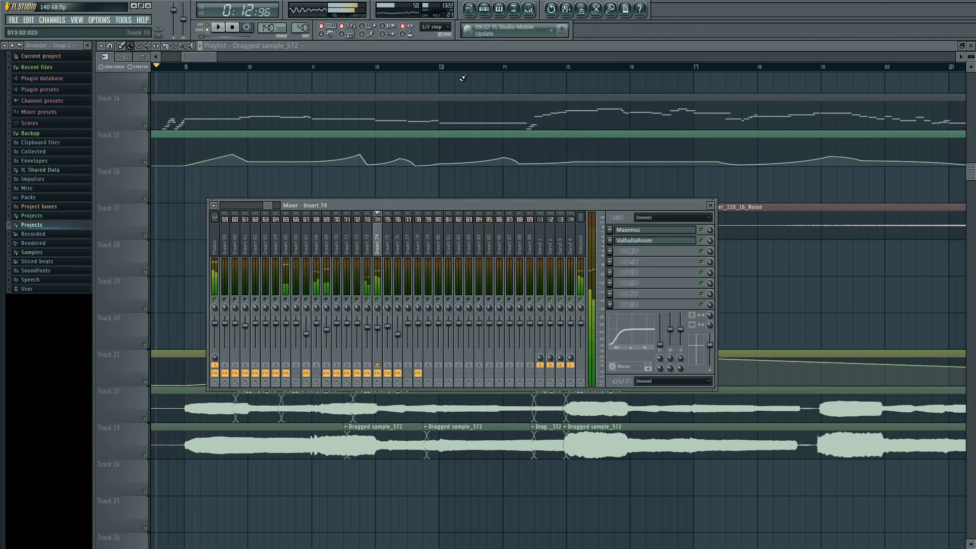
drag(377, 327, 377, 330)
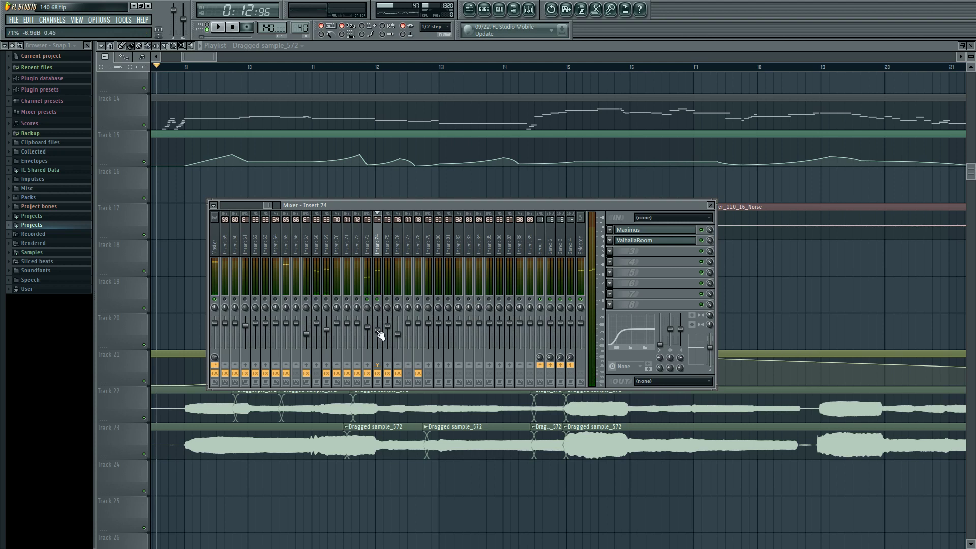
key(F9)
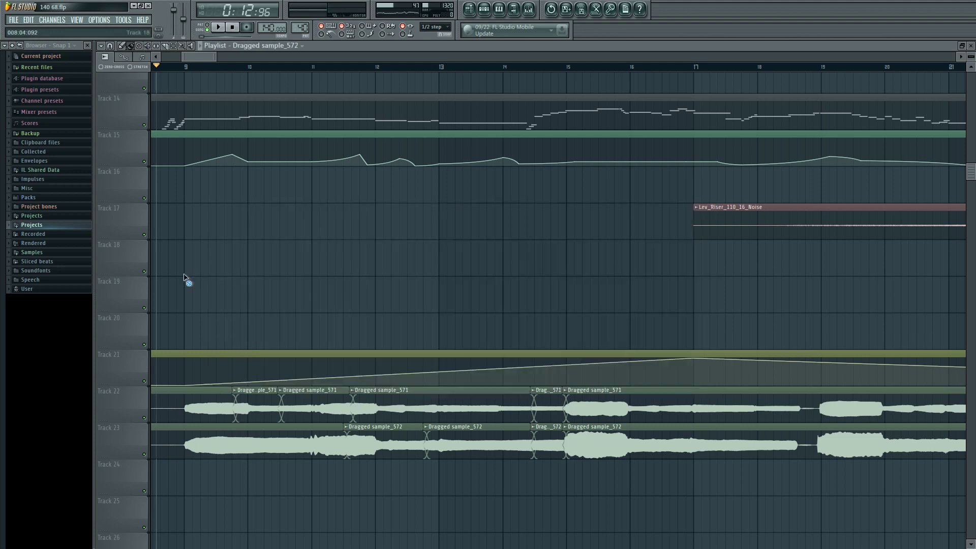
- Solo Tracks 22 and 23 in the playlist and set the playback start to bar 14
right_click(144, 417)
click(144, 454)
scroll(519, 330, up, 2)
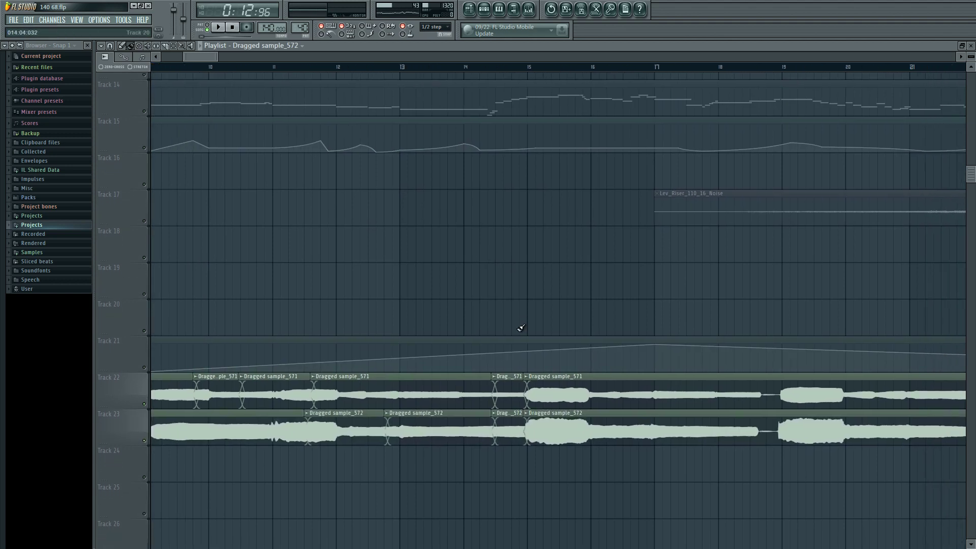
scroll(522, 330, up, 2)
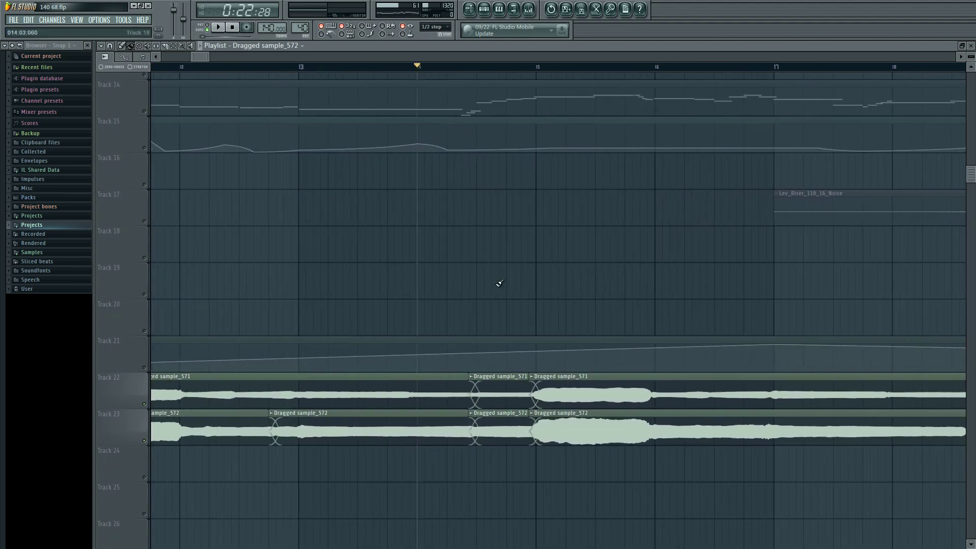
scroll(588, 286, right, 2)
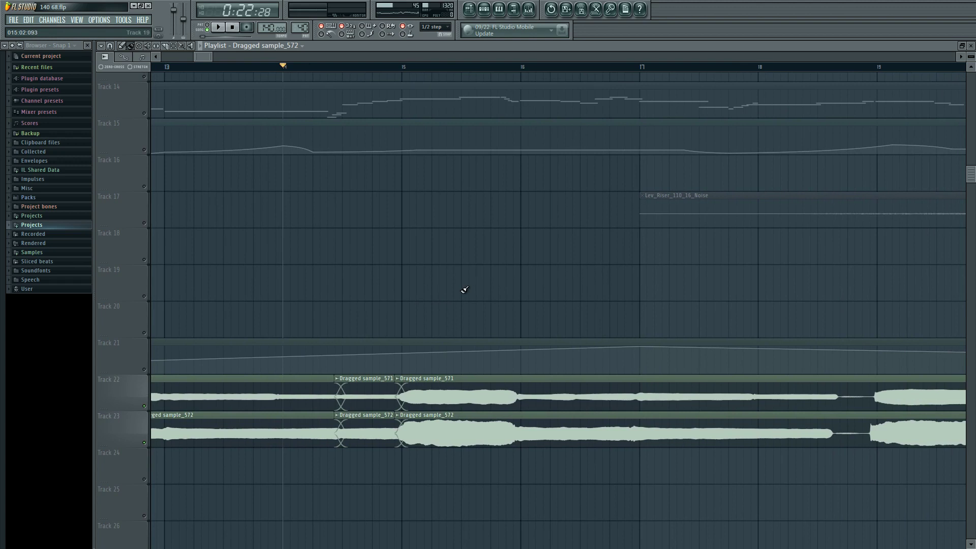
- Listen to the slices on Tracks 22 and 23 from bar 14 and move the playback start to mid bar 15
drag(491, 395, 493, 427)
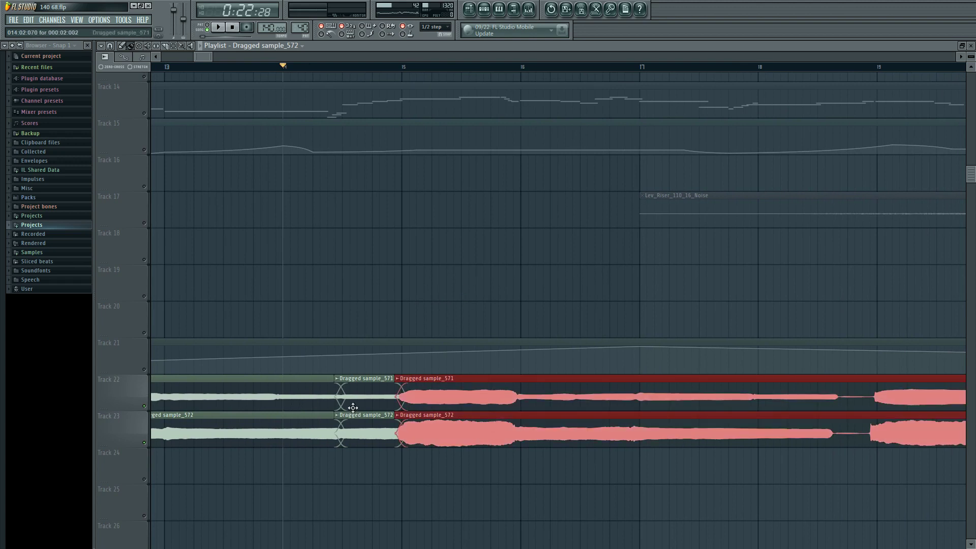
key(ctrl+d)
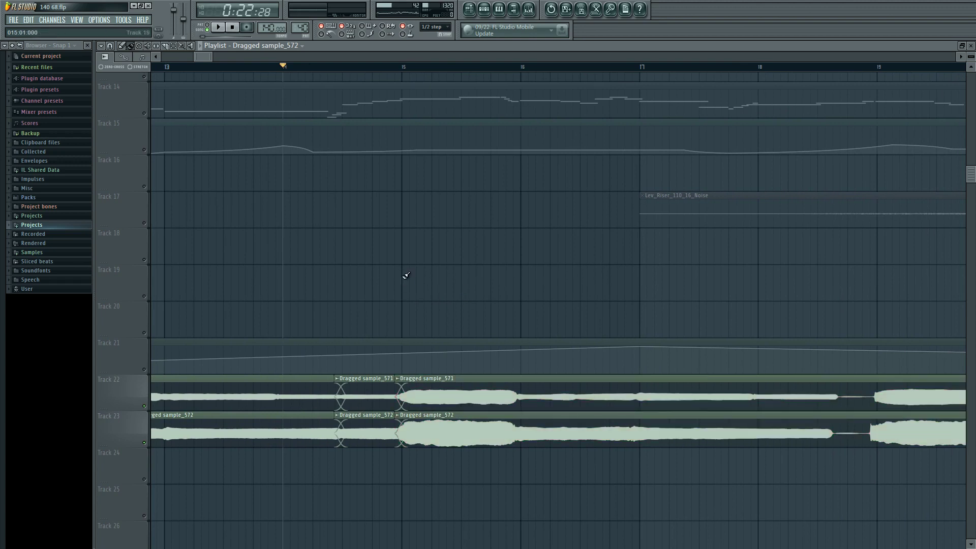
key(space)
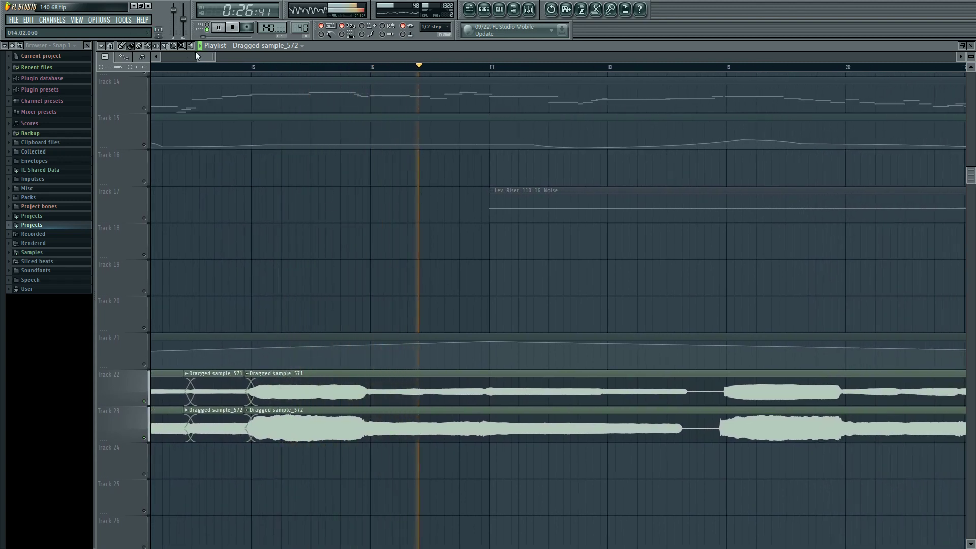
click(312, 67)
scroll(328, 395, up, 2)
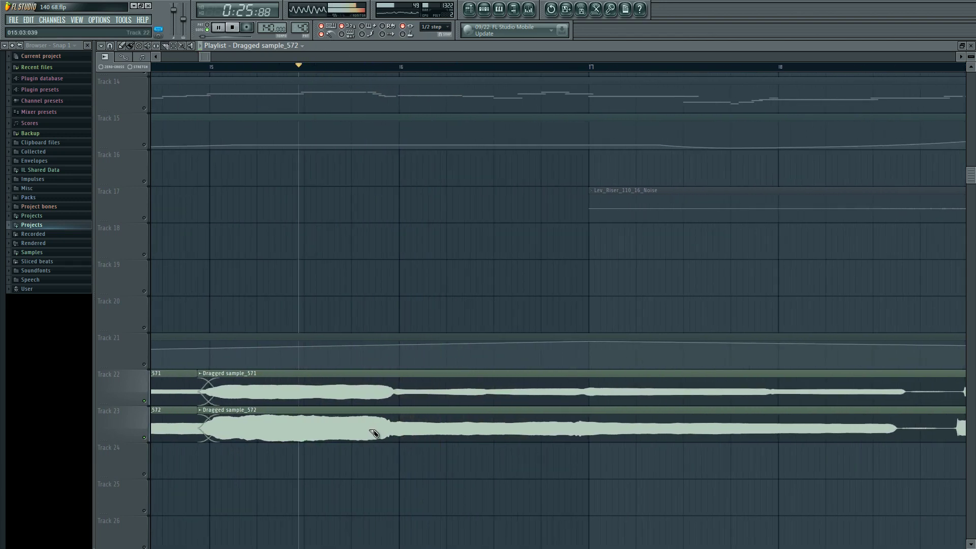
- Stop playback and slice the clips on Tracks 22 and 23 together at 15:04 and at 16:03
key(space)
drag(353, 380, 445, 451)
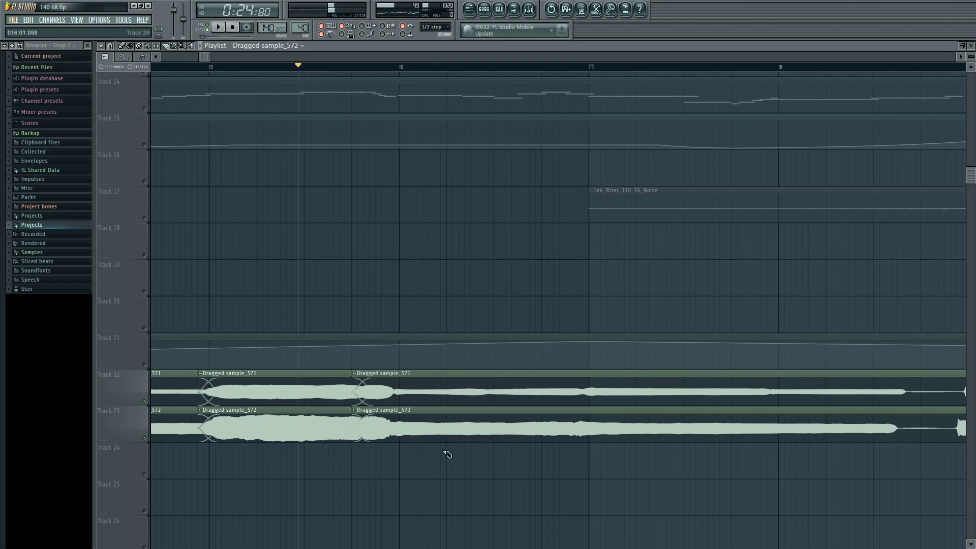
drag(500, 438, 455, 459)
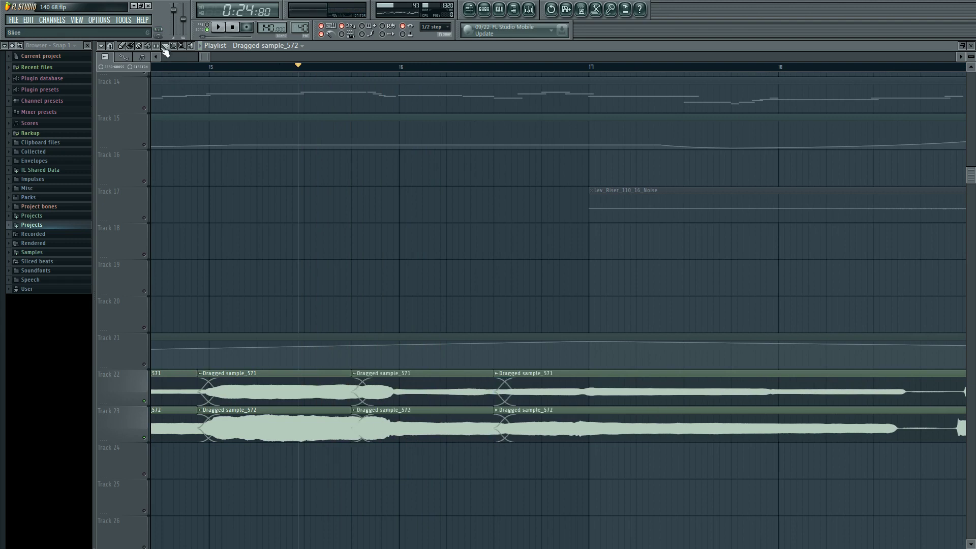
- Slip the slices between 15:04 and 16:03 on both tracks so their level drops land on bar 16, and check by playback
drag(407, 386, 410, 404)
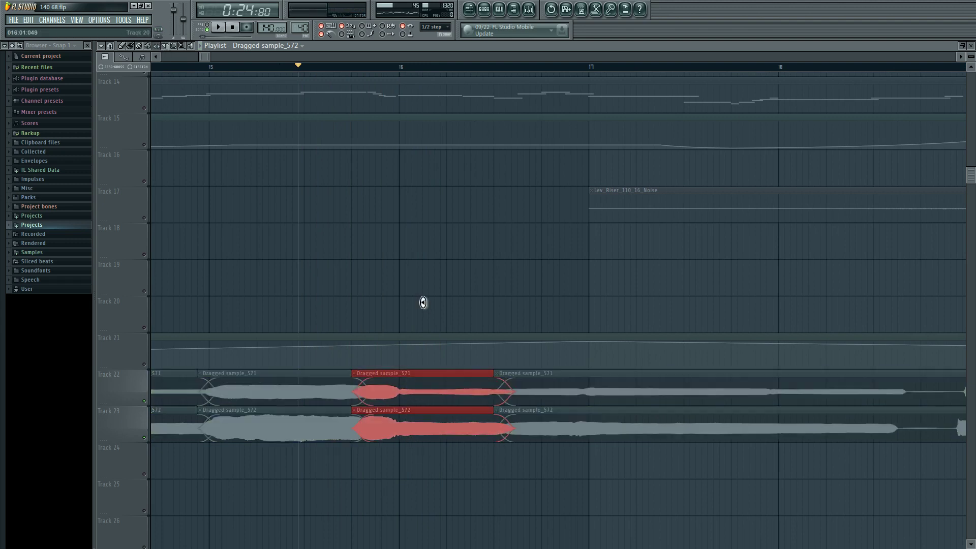
key(space)
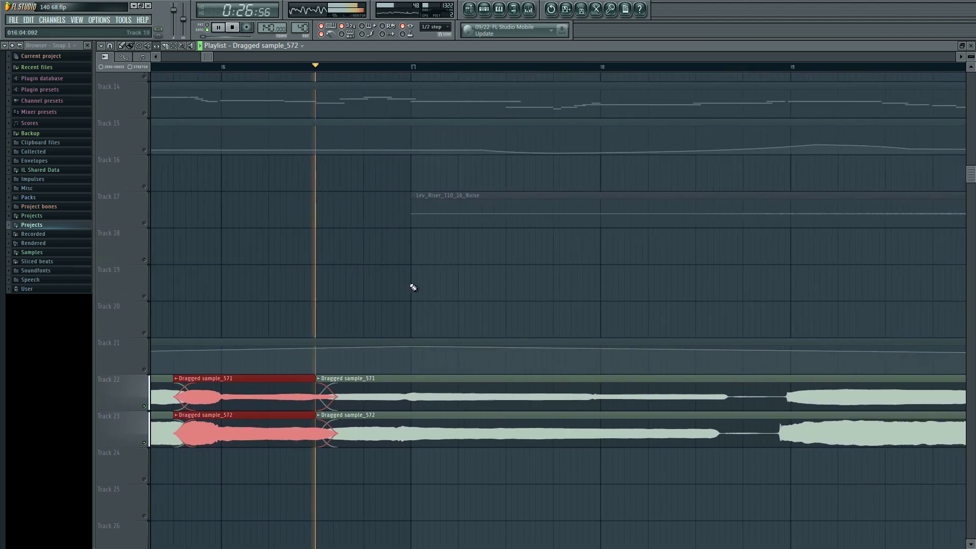
key(ctrl+d)
click(201, 46)
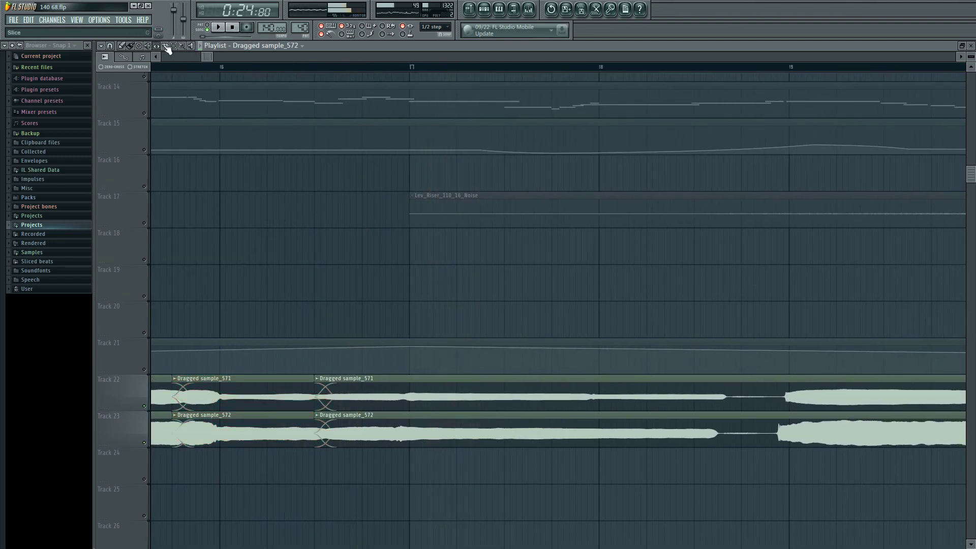
- Slice both clips at 17:03 and slip the preceding Track 23 slice into line with bar 17, checking playback through bar 18
drag(507, 444, 509, 448)
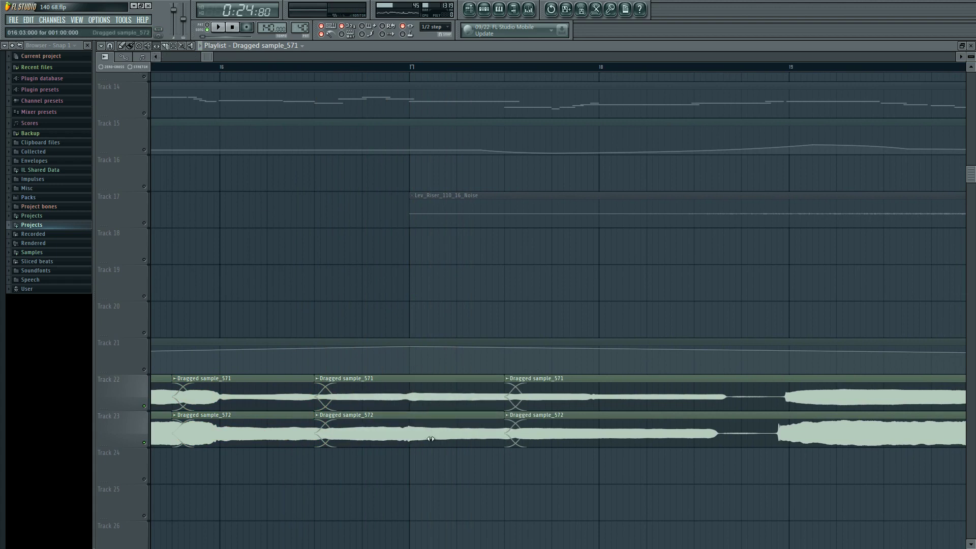
key(space)
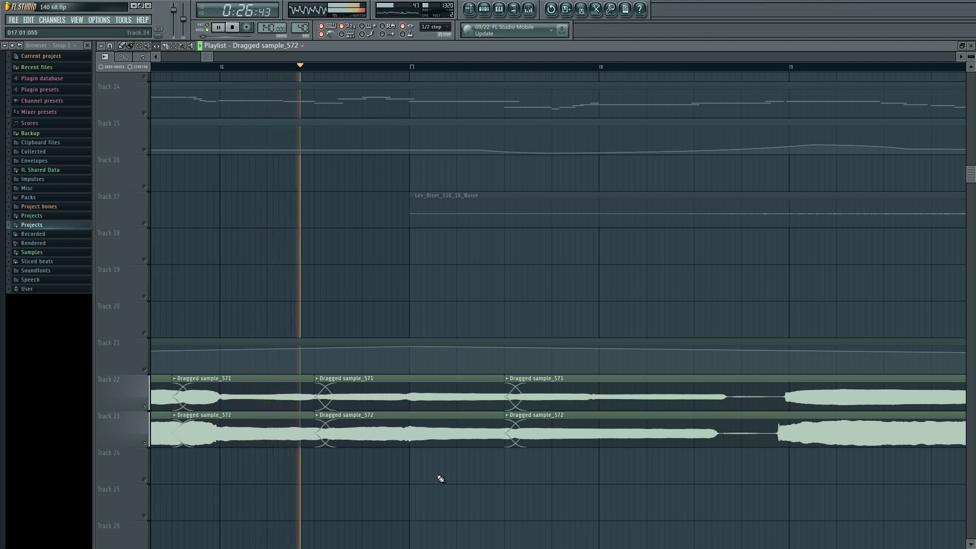
scroll(488, 470, right, 3)
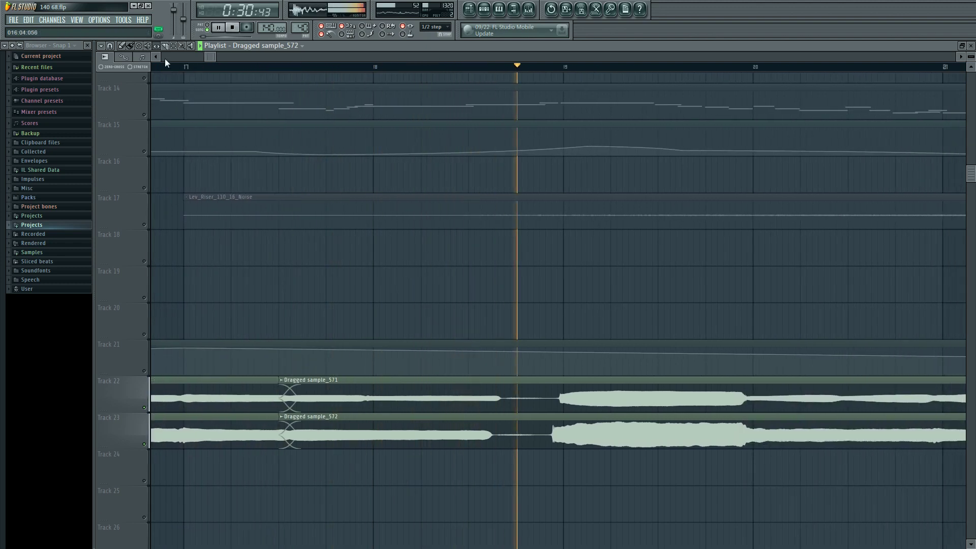
key(space)
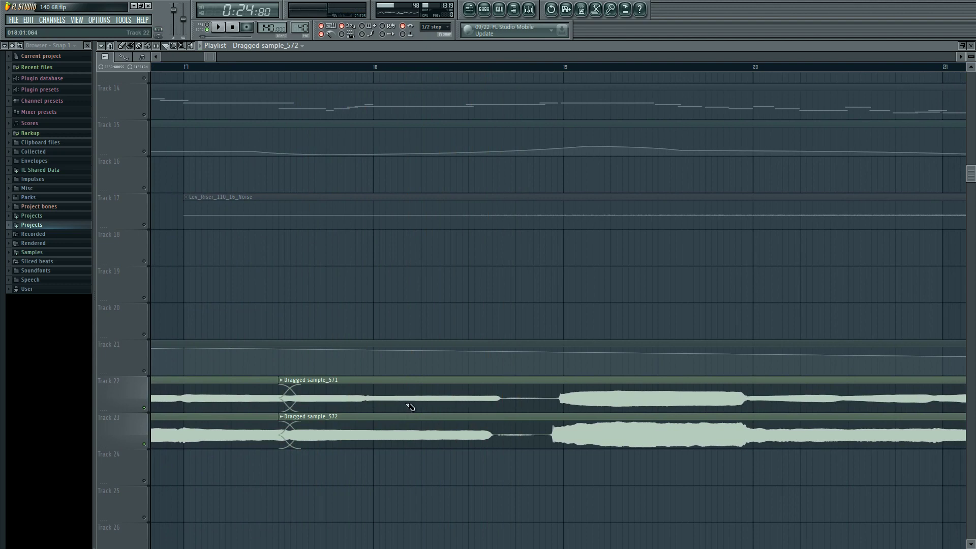
- Slice the Track 22 clip just before bar 19, slip the preceding slice into line with bar 18, and check by playback from bar 17
drag(395, 407, 401, 407)
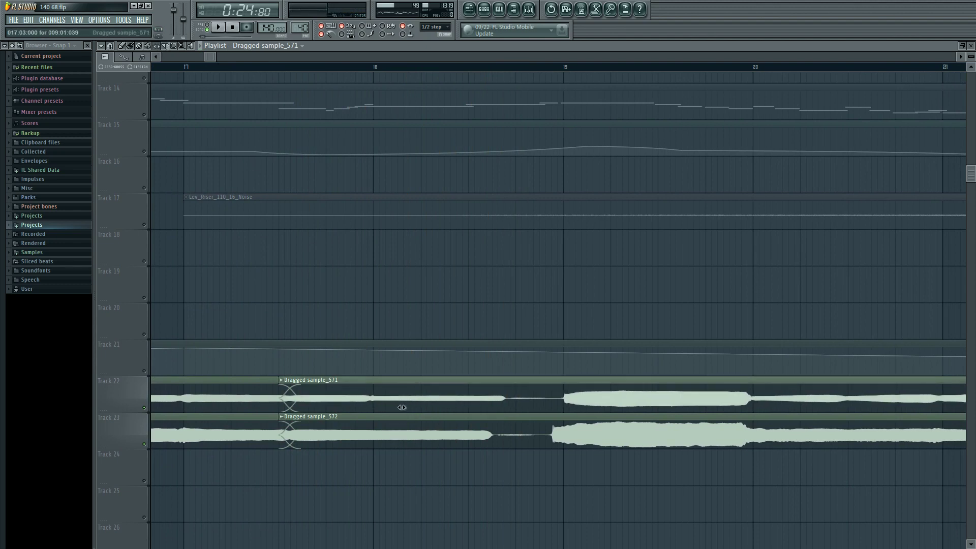
key(ctrl+z)
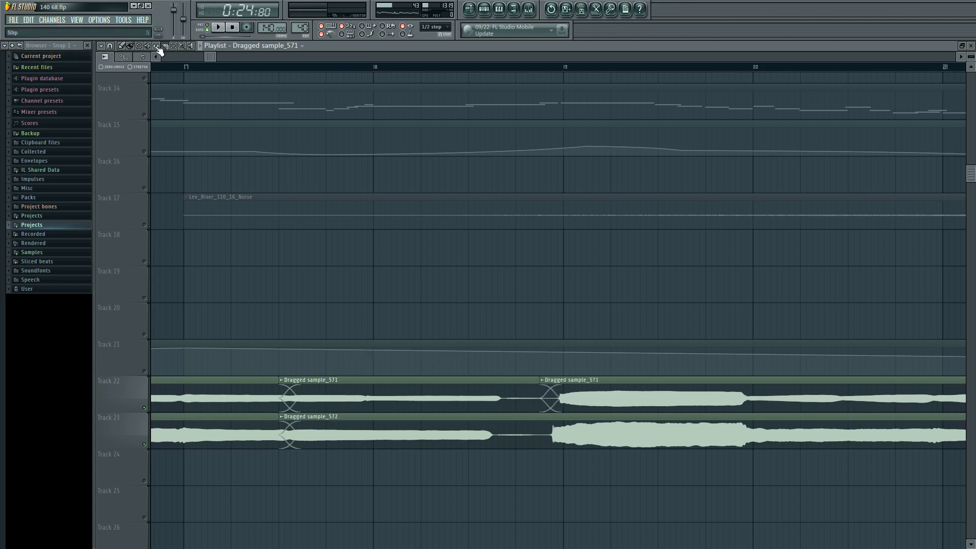
drag(419, 393, 426, 396)
key(space)
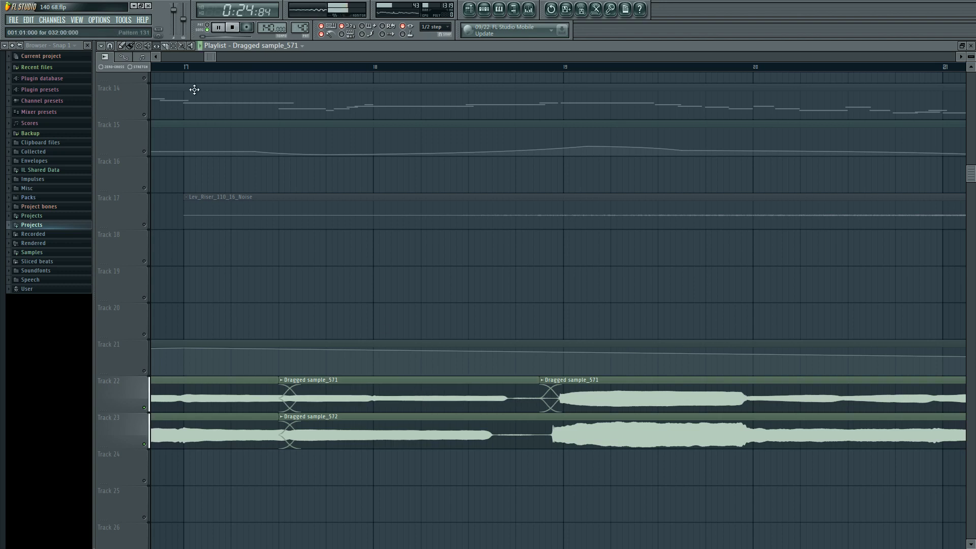
click(187, 76)
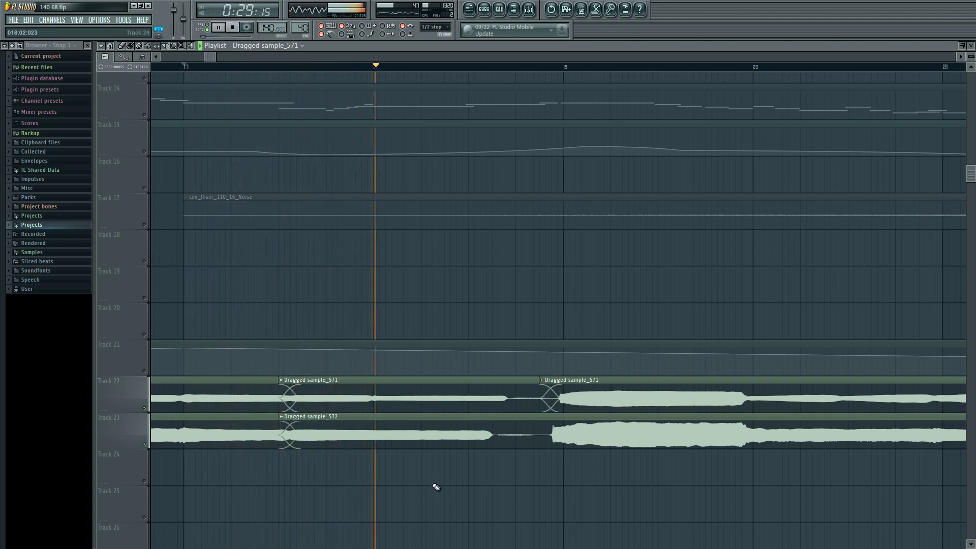
click(203, 76)
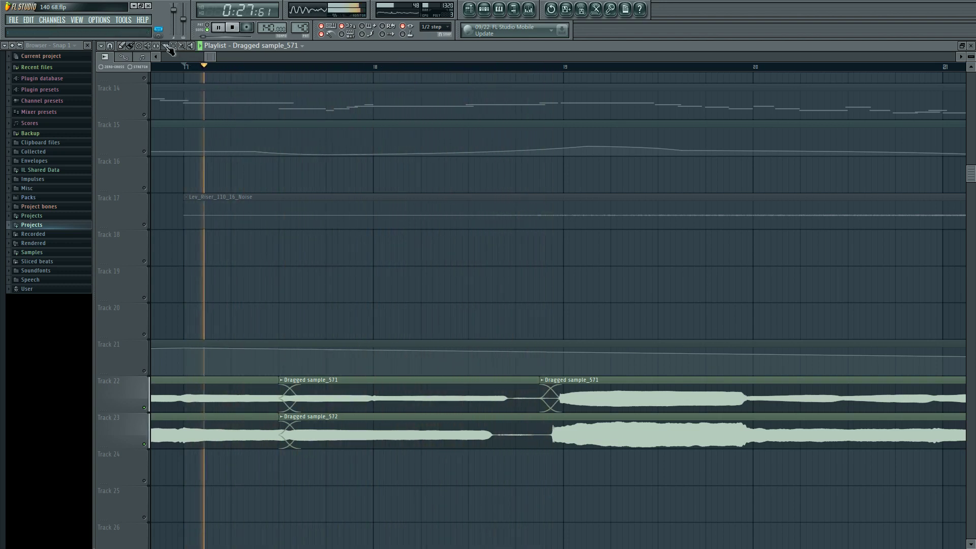
- Slice both tracks at 18:02 and Track 23 just before bar 19, and slip the slices in between to fill the silent gap
drag(423, 388, 423, 446)
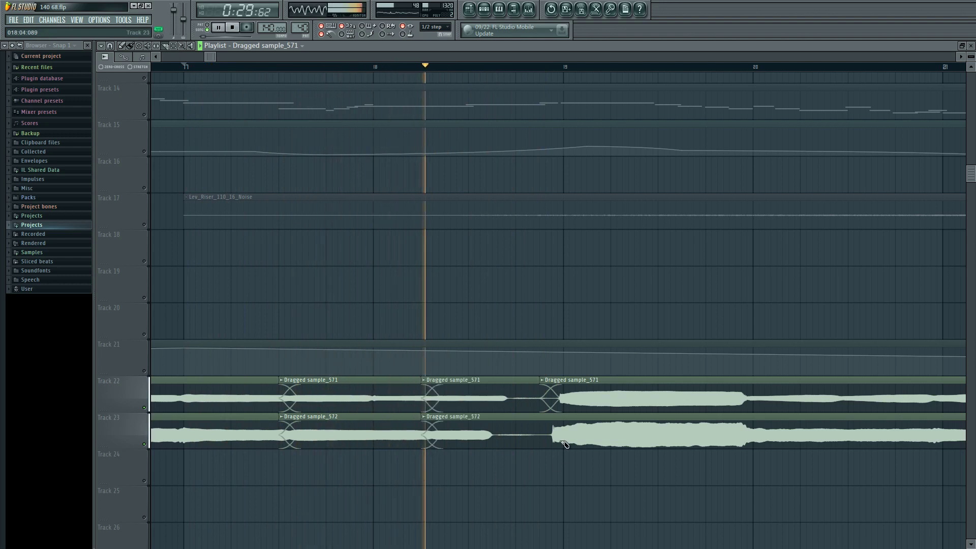
drag(540, 420, 542, 448)
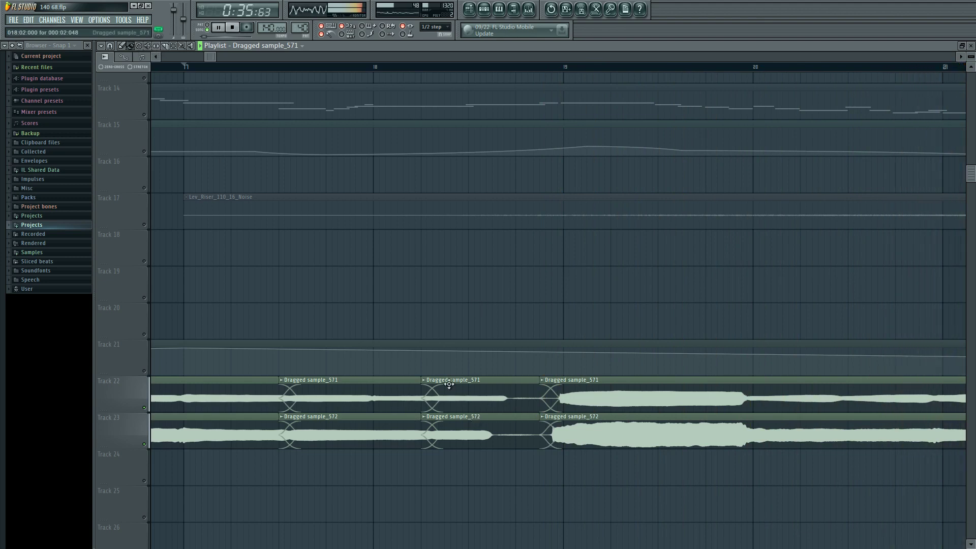
drag(452, 384, 477, 424)
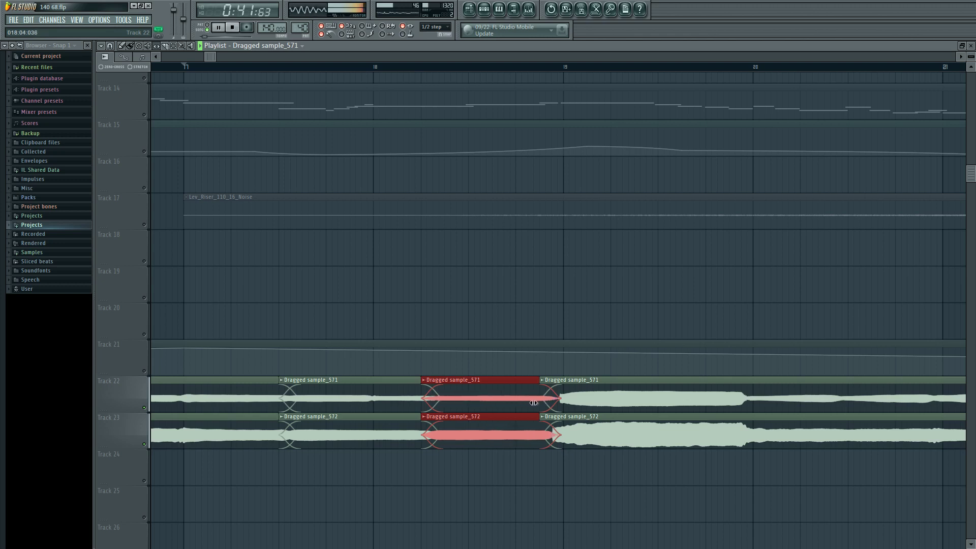
key(space)
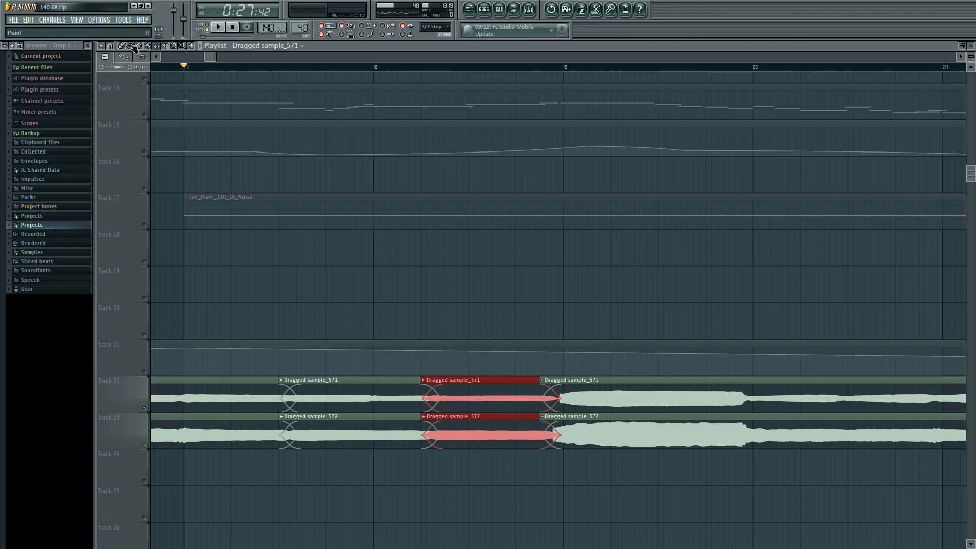
- Move the joins around the gap-filling slices on both tracks to about 18:03 and just before bar 19, checking by playback
drag(407, 376, 550, 398)
ctrl+click(534, 392)
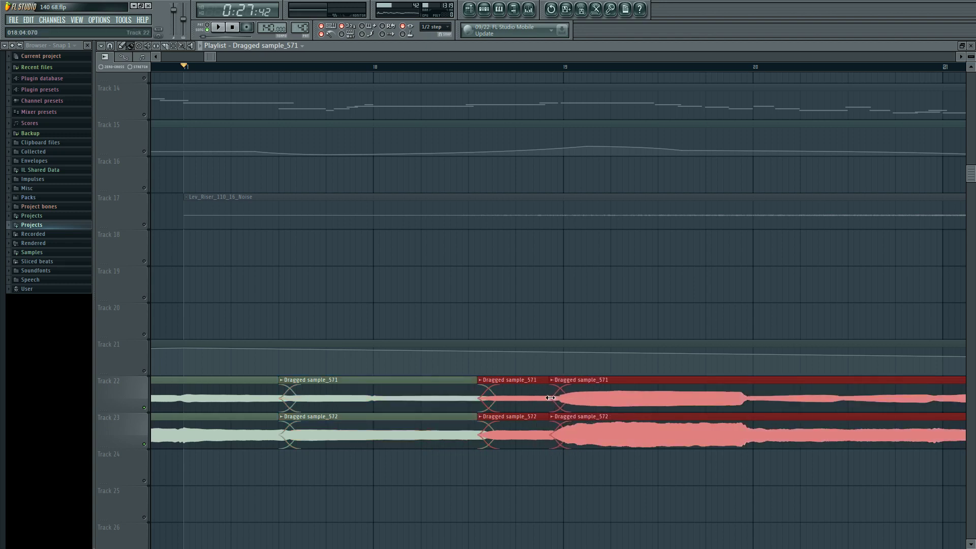
click(542, 289)
ctrl+click(552, 394)
ctrl+click(539, 389)
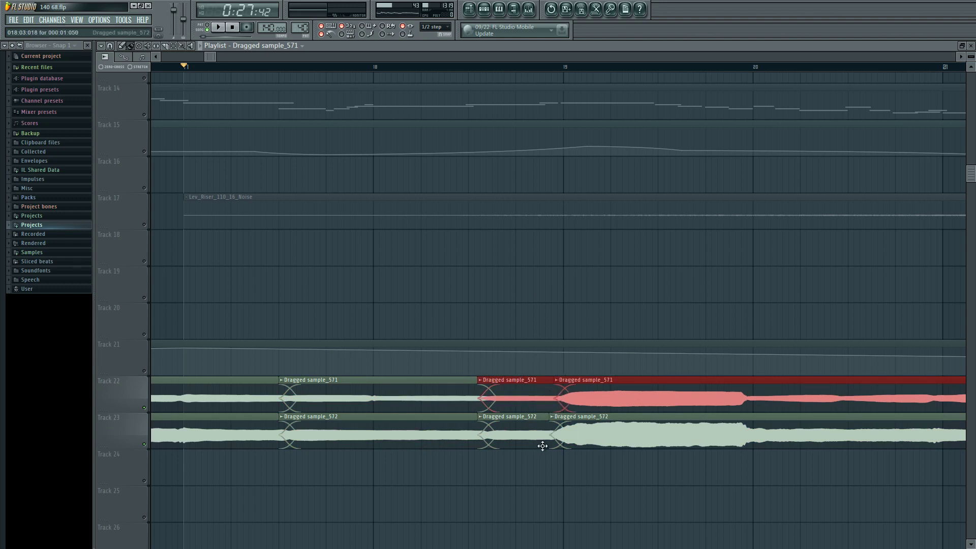
drag(543, 446, 545, 430)
key(space)
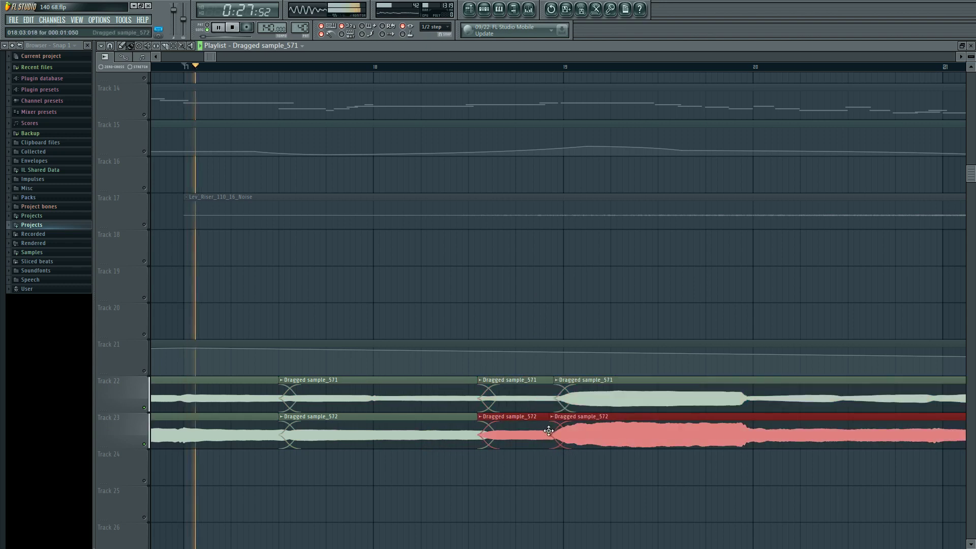
click(386, 279)
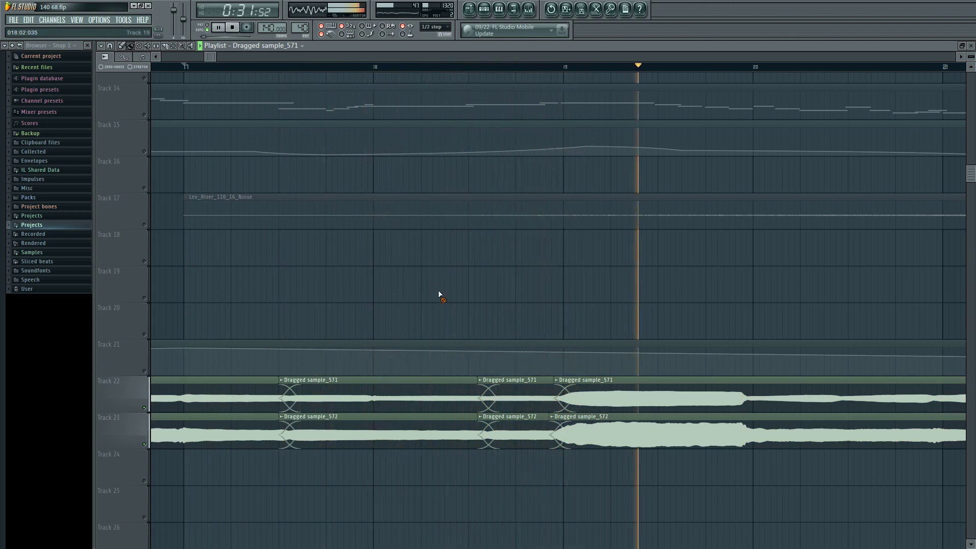
drag(636, 292, 429, 303)
key(space)
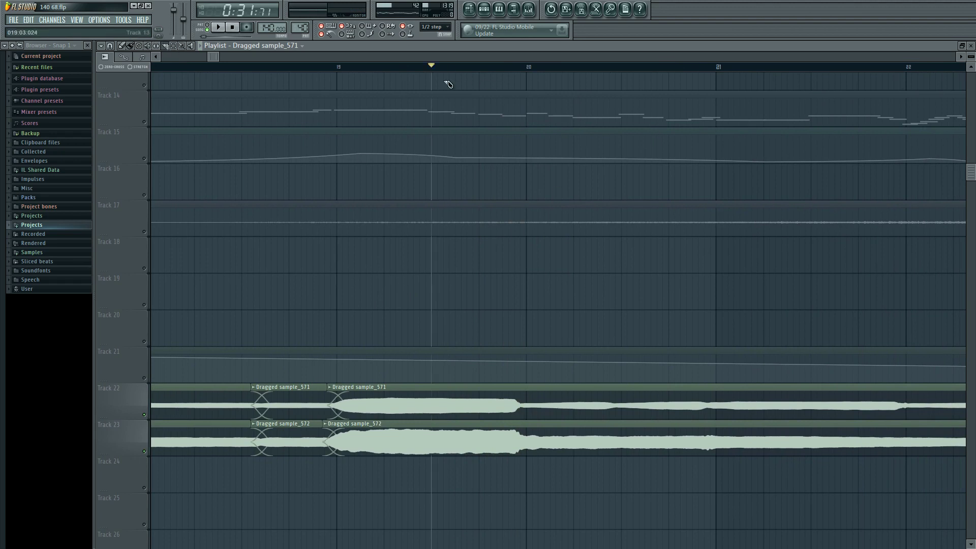
- Slice both clips at 19:04 during playback and slip the following Track 22 slice so its level drop lands on bar 20
key(space)
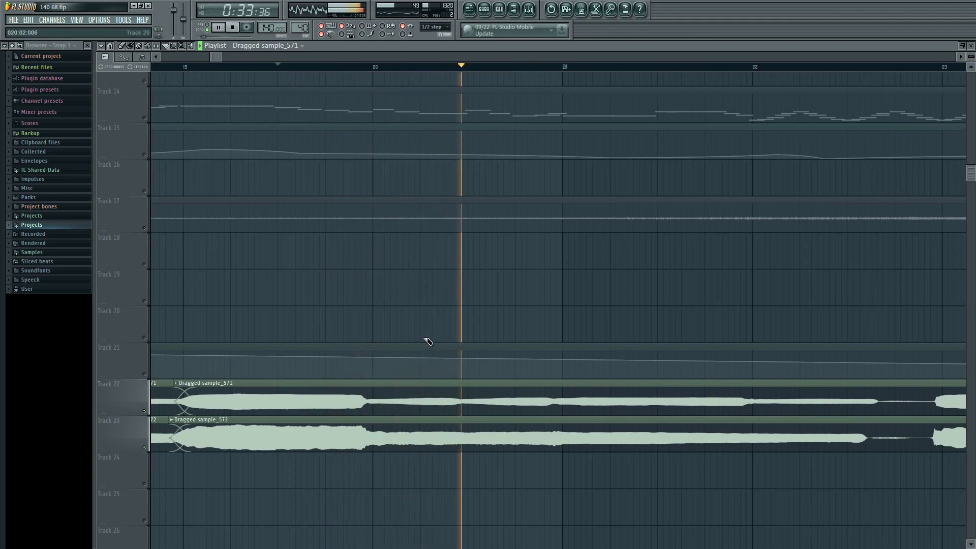
drag(326, 382, 328, 455)
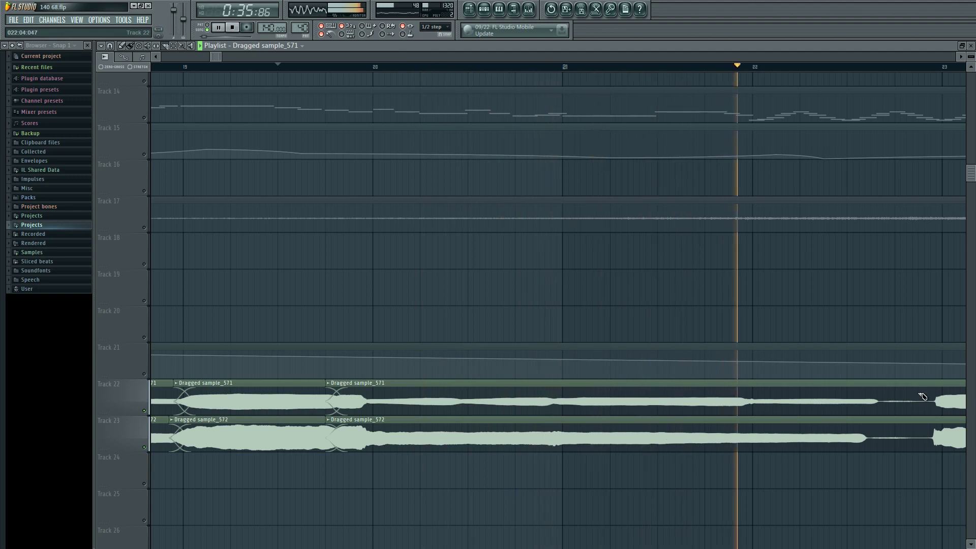
key(space)
scroll(538, 420, down, 5)
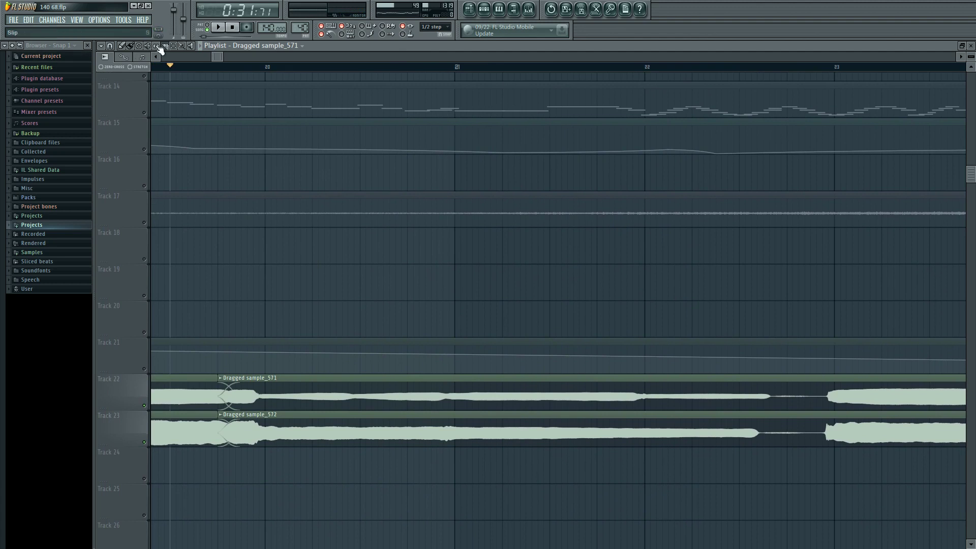
drag(380, 396, 386, 394)
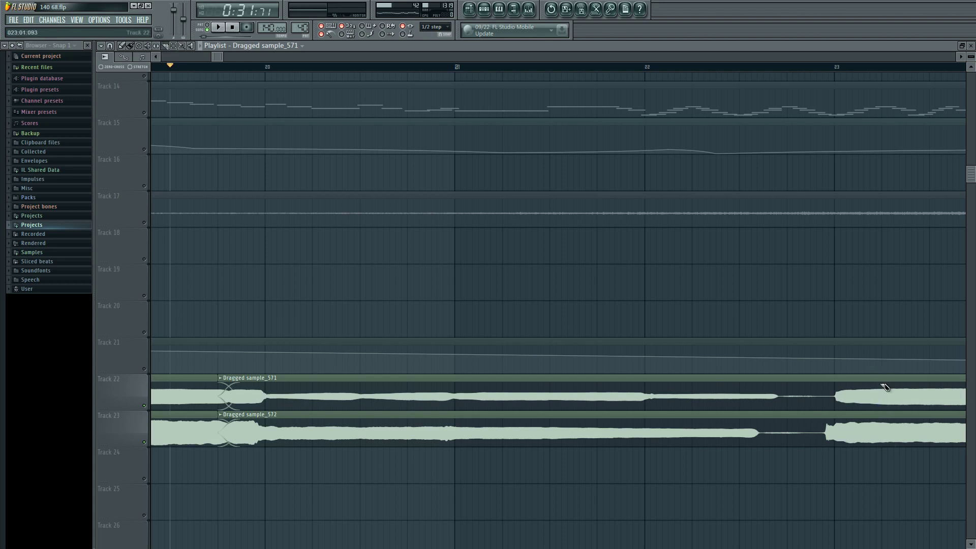
- Slice both clips at 23:02 and 22:02, and slip the Track 23 slice starting at 19:04 into line with bar 20, checking by playback
drag(890, 444, 883, 447)
drag(701, 437, 700, 451)
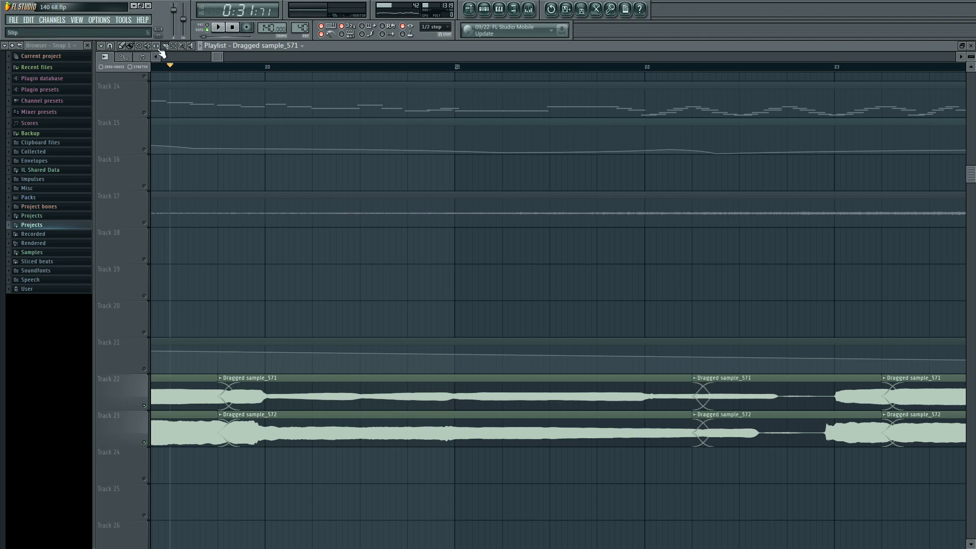
click(355, 437)
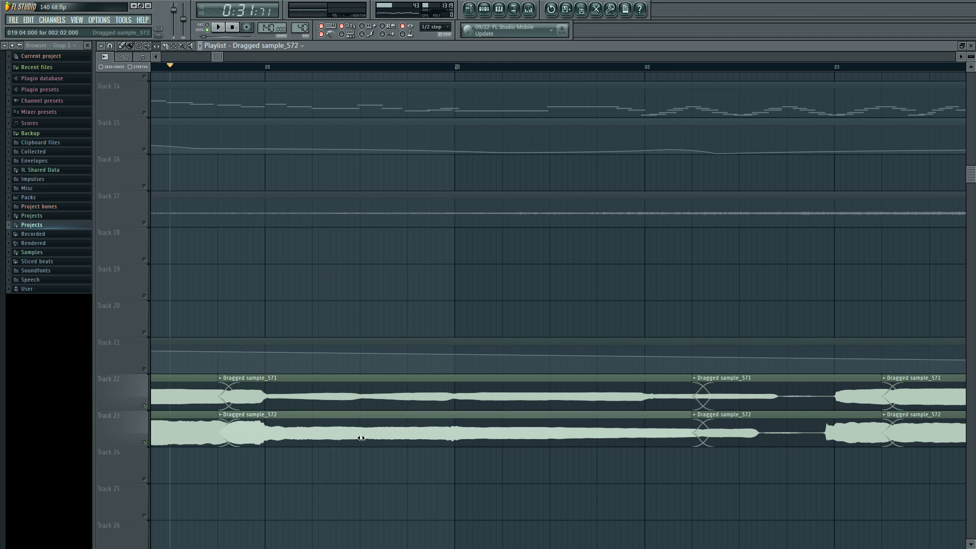
key(space)
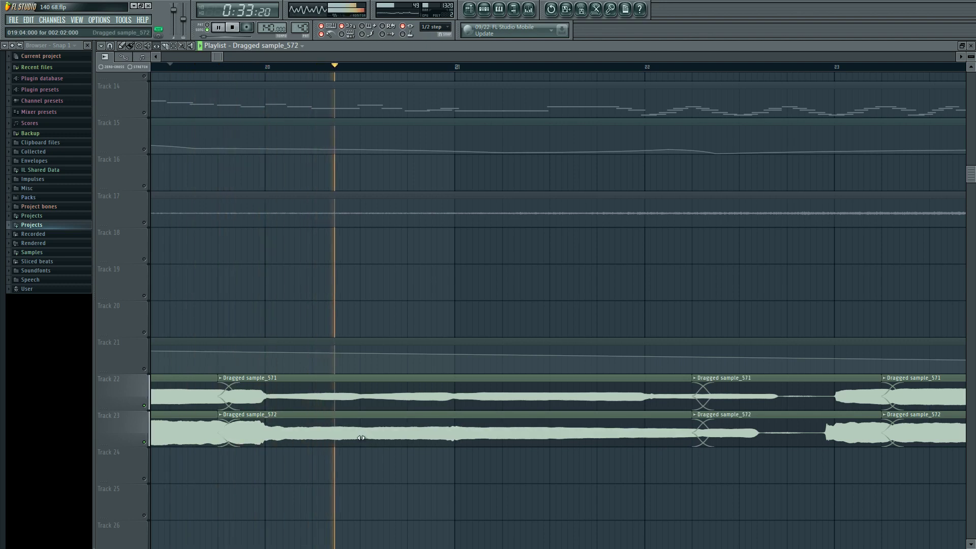
drag(561, 458, 418, 464)
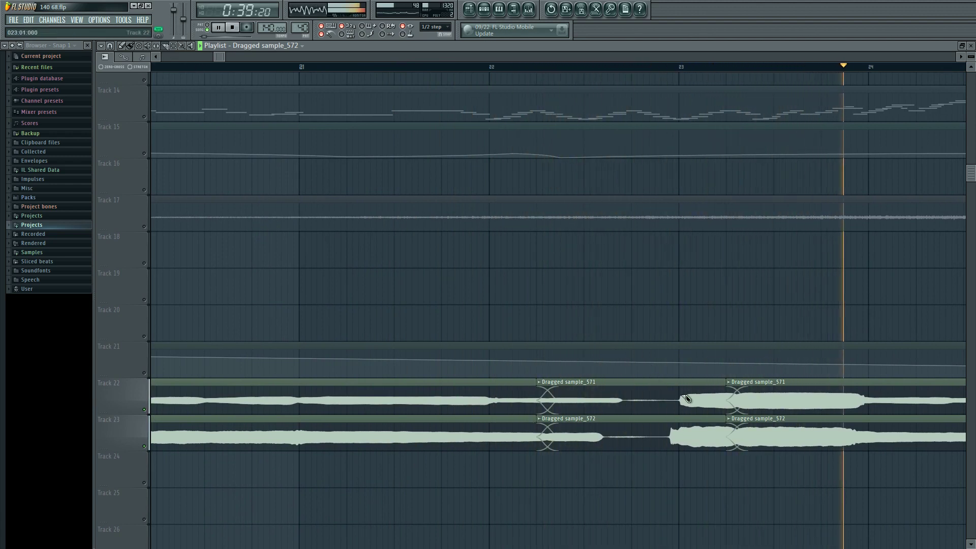
- Move the 23:02 joins on both tracks to just before bar 23 and slip the slices before them to fill the silent gap
drag(737, 399, 737, 430)
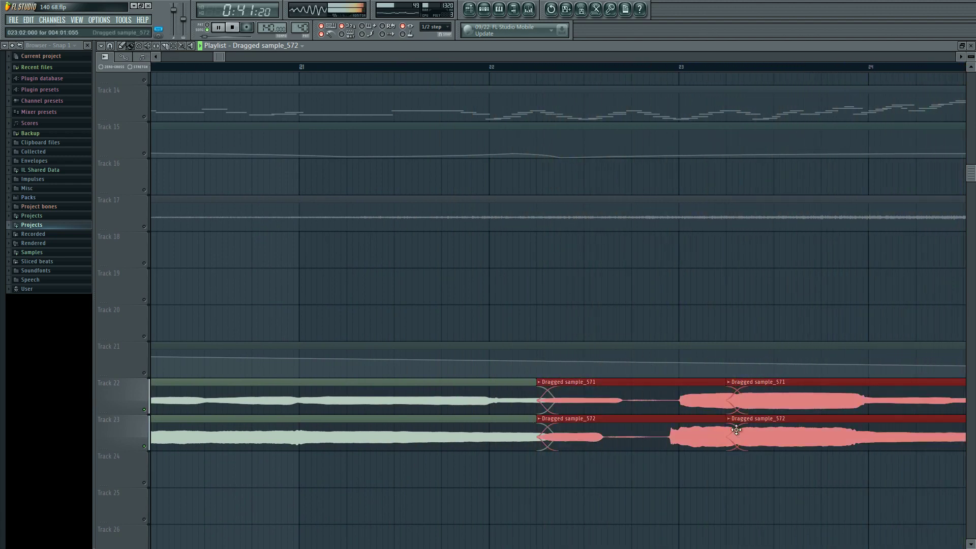
drag(726, 392, 673, 396)
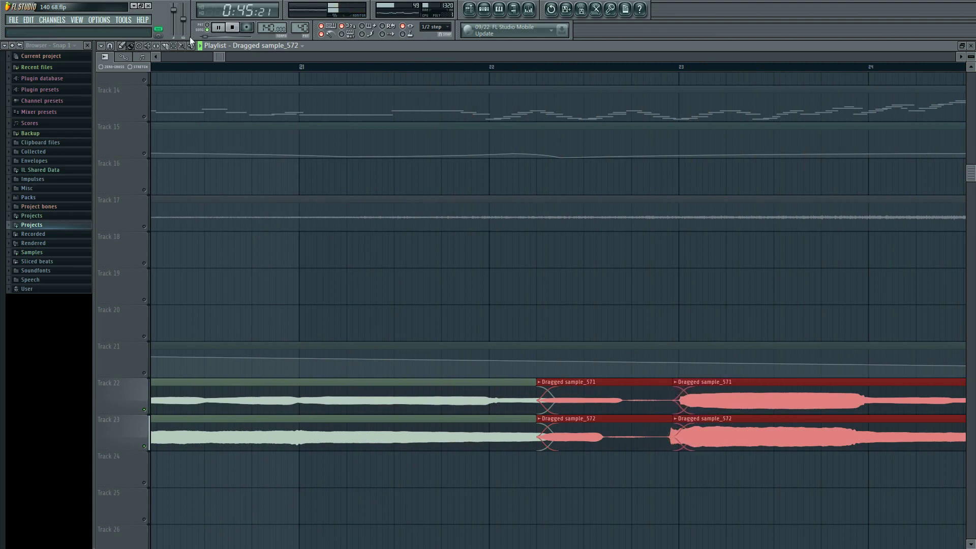
click(605, 422)
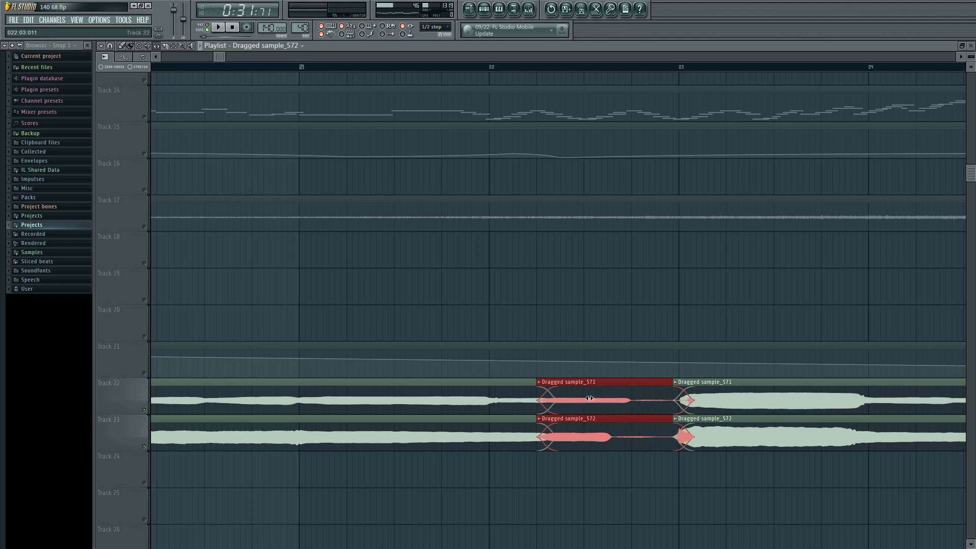
drag(600, 401, 644, 400)
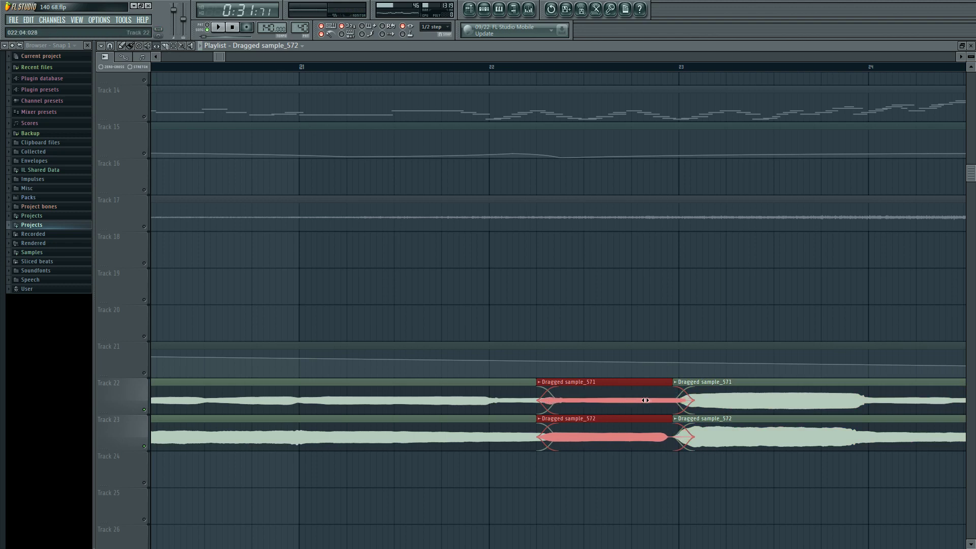
click(622, 326)
- Move the 22:02 joins on both tracks to about 22:03 and check the transition by playback from just before bar 21
click(529, 392)
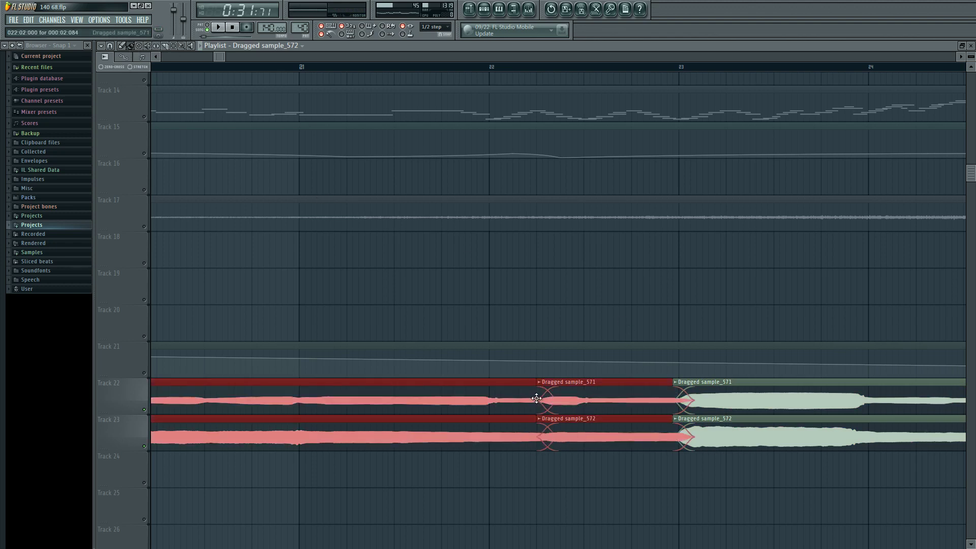
drag(537, 399, 593, 400)
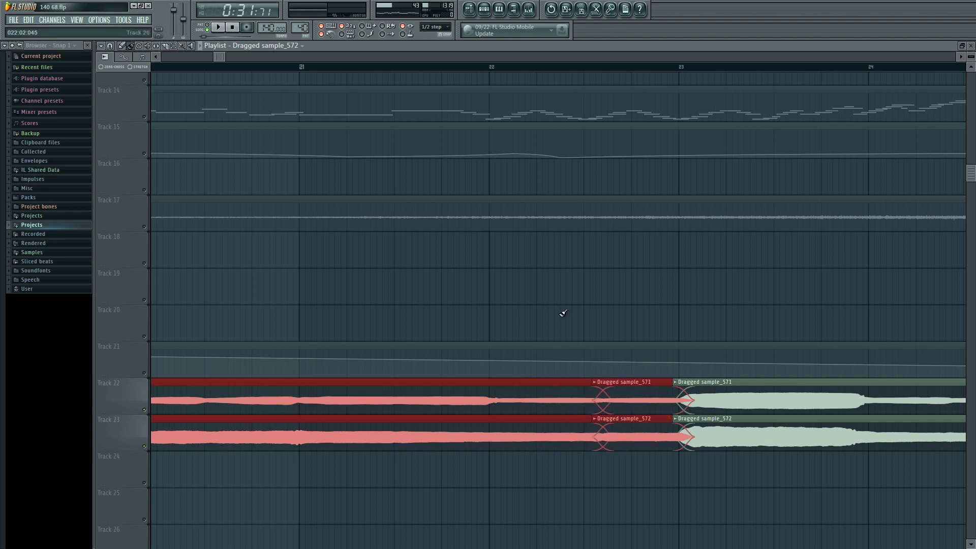
click(563, 313)
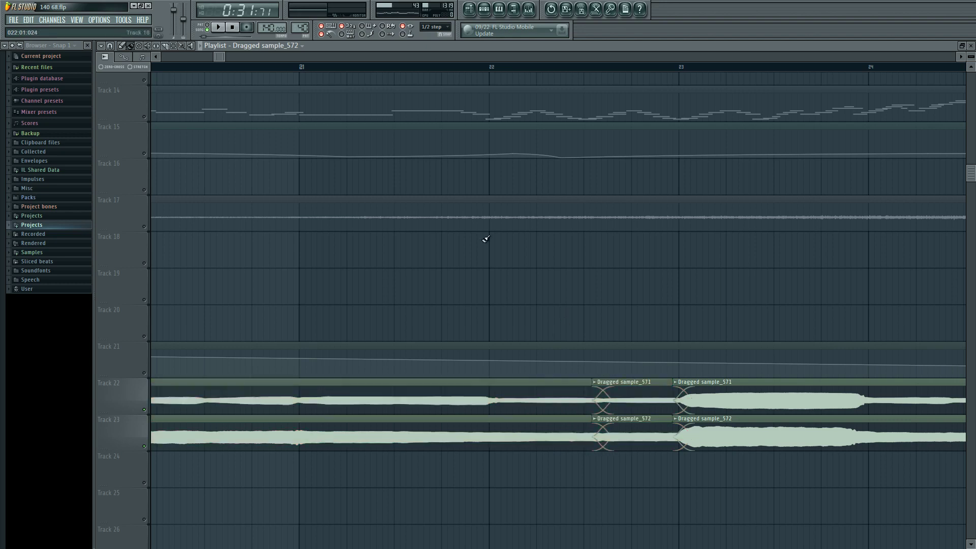
key(space)
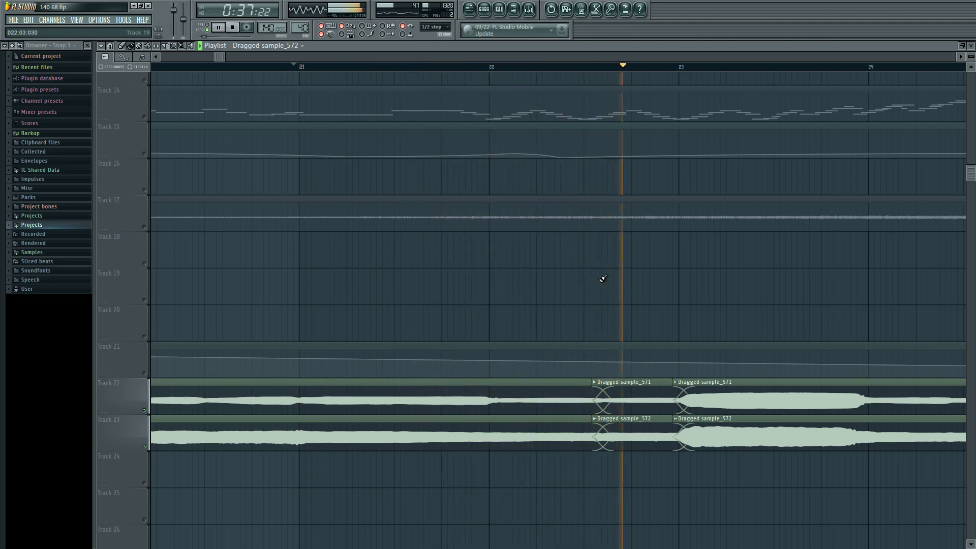
key(space)
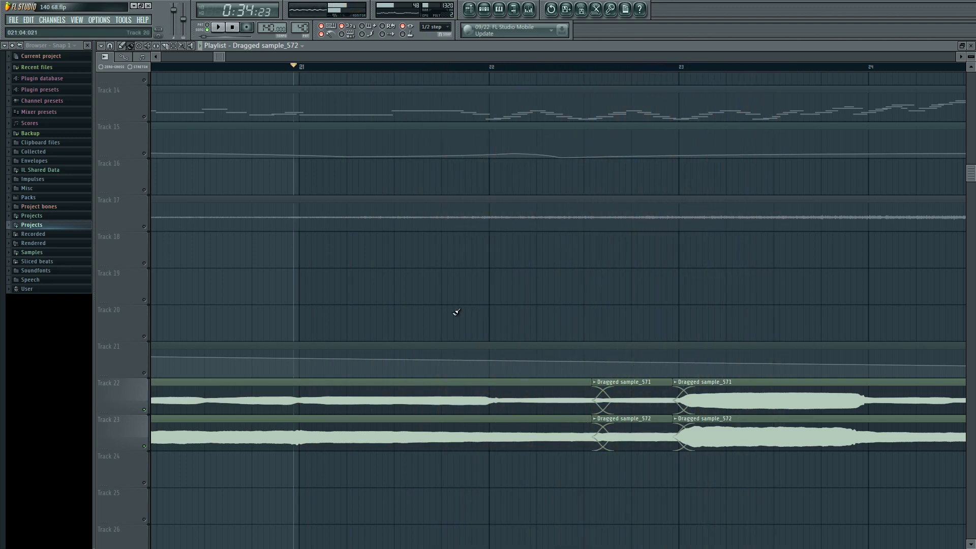
- Shift the Track 23 join near 22:03 slightly earlier and check the crossfade by playback from just before bar 21
click(561, 430)
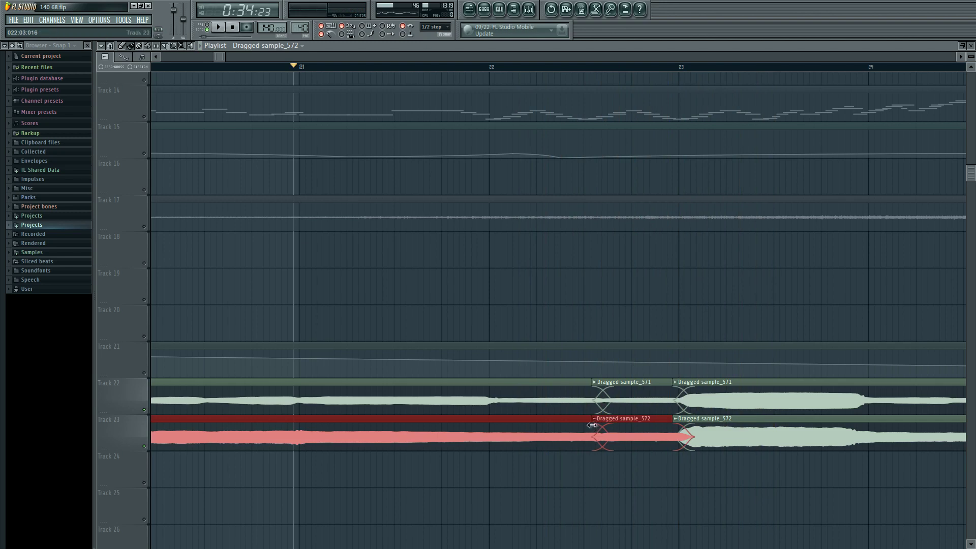
key(space)
key(ctrl+d)
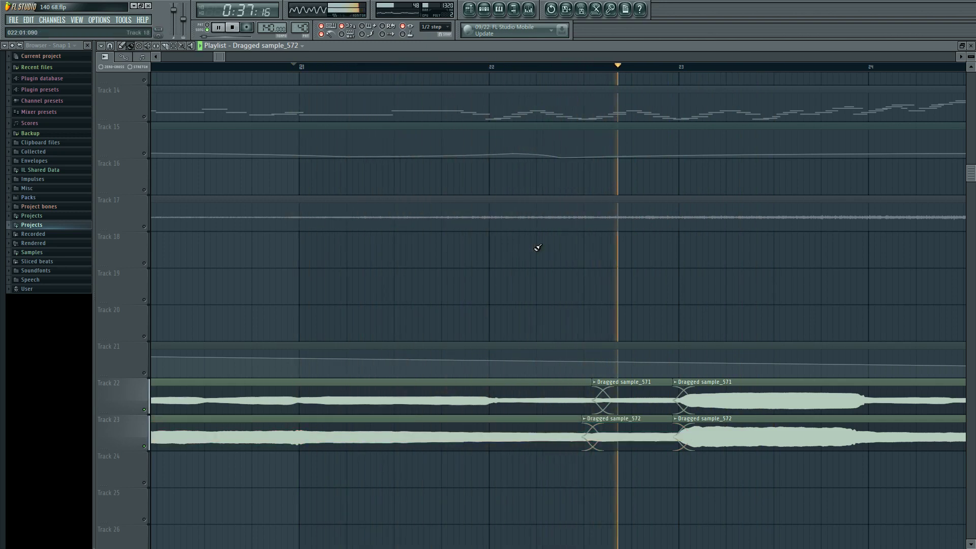
key(space)
- Shift the Track 22 join near 22:03 slightly earlier so it sits close to the Track 23 join
click(589, 393)
click(592, 392)
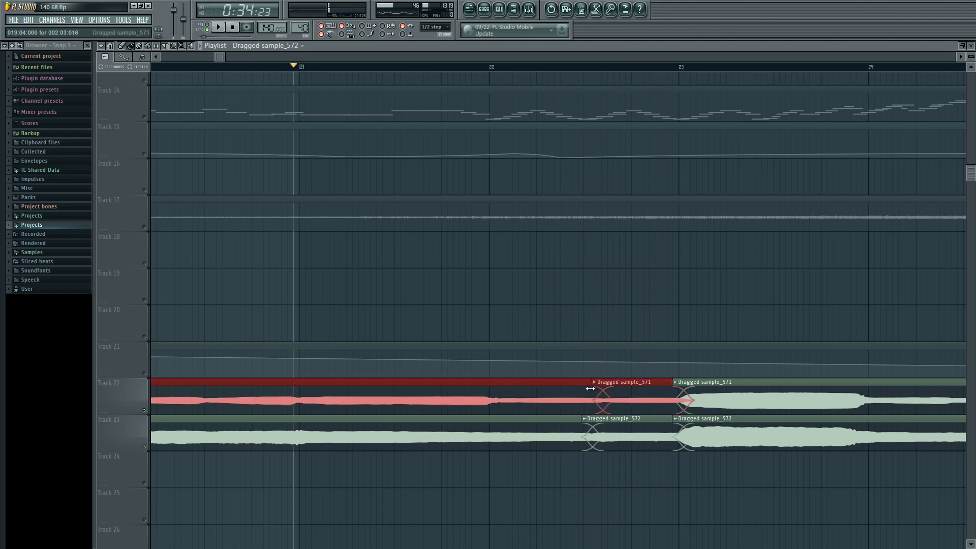
drag(590, 389, 583, 389)
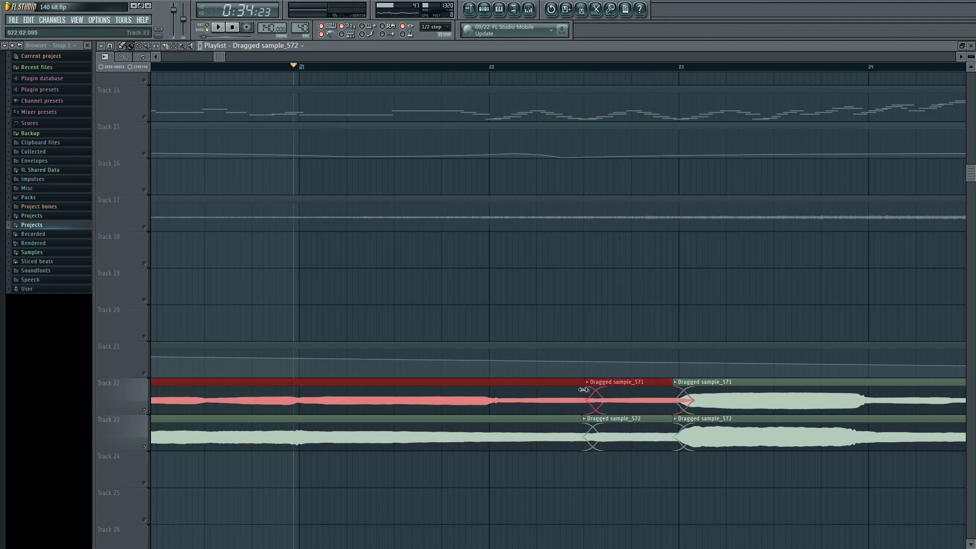
- Try slightly earlier positions for the Track 22 join near 22:03, checking the crossfade by playback from bar 22
key(space)
click(588, 327)
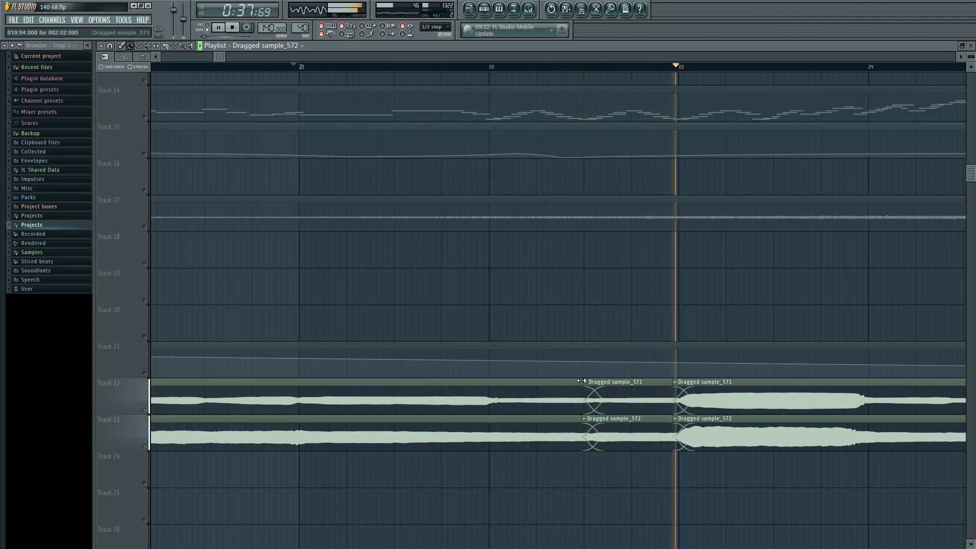
click(591, 400)
shift+click(573, 390)
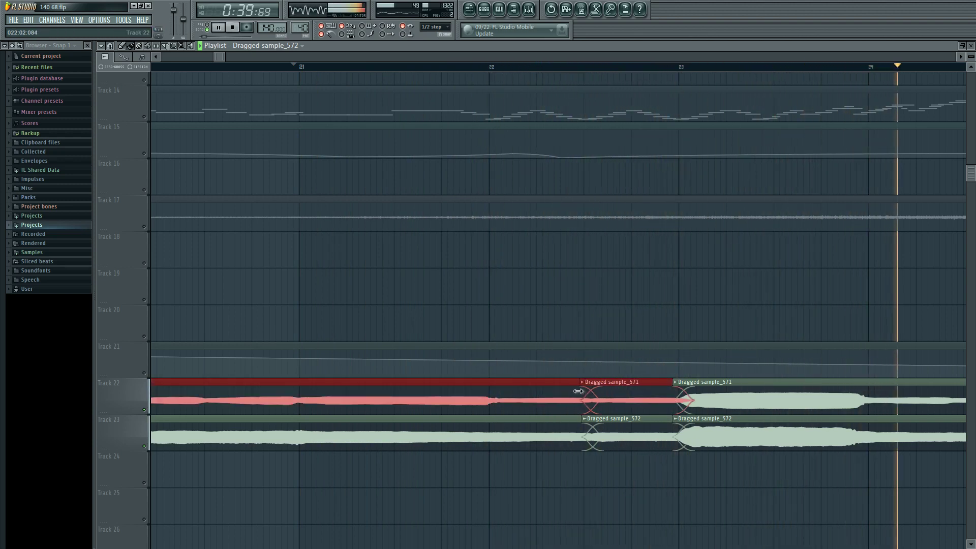
click(490, 67)
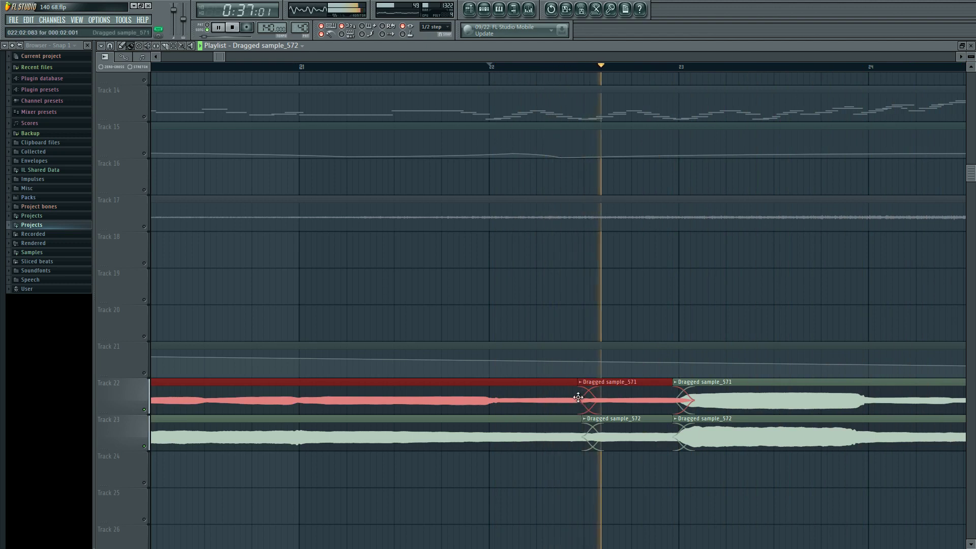
drag(577, 395, 570, 395)
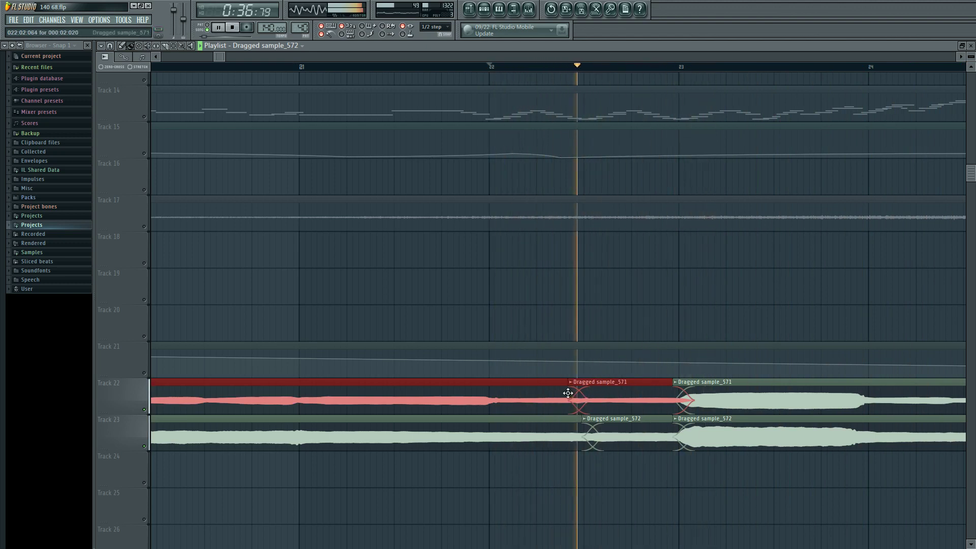
key(space)
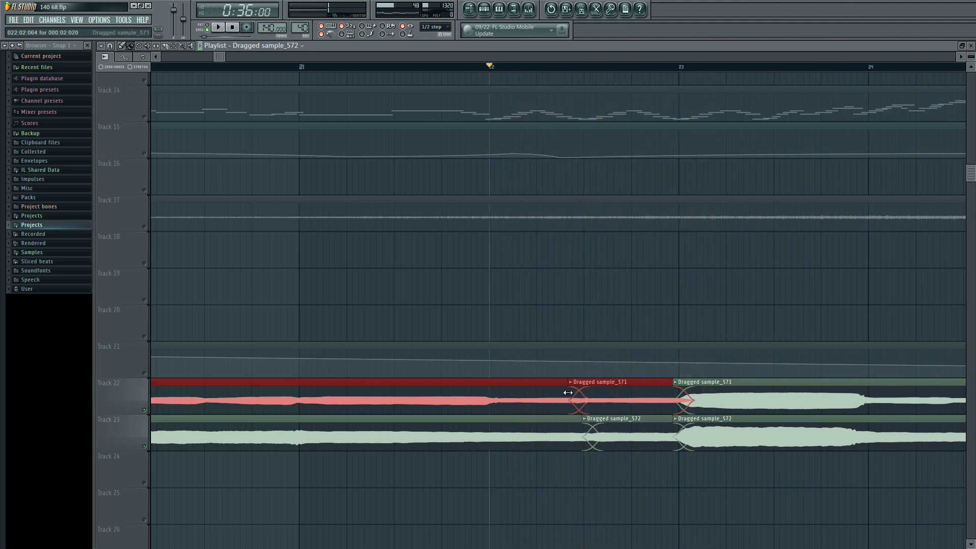
- Move the Track 22 join to about two-thirds of the way through bar 22 and check the transition by playback from bar 22
drag(568, 393, 607, 390)
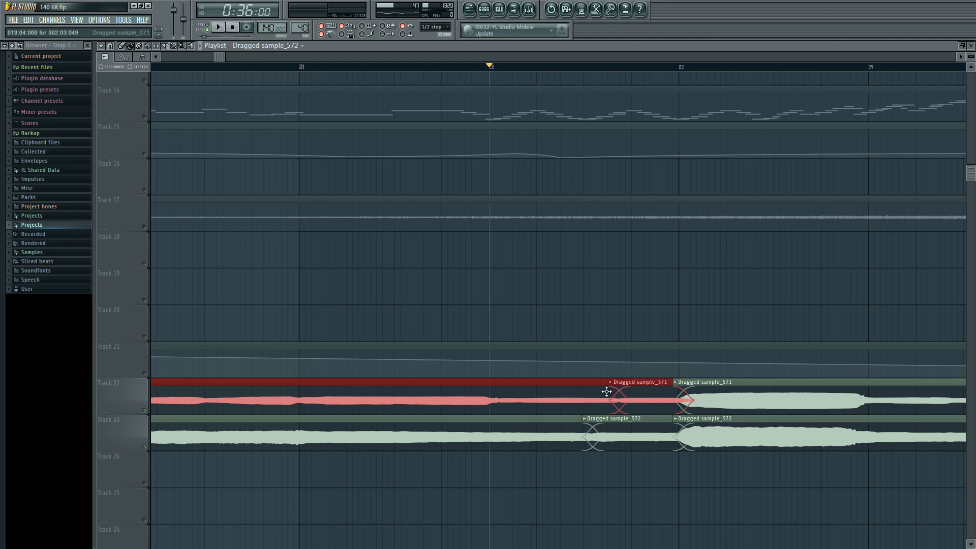
key(space)
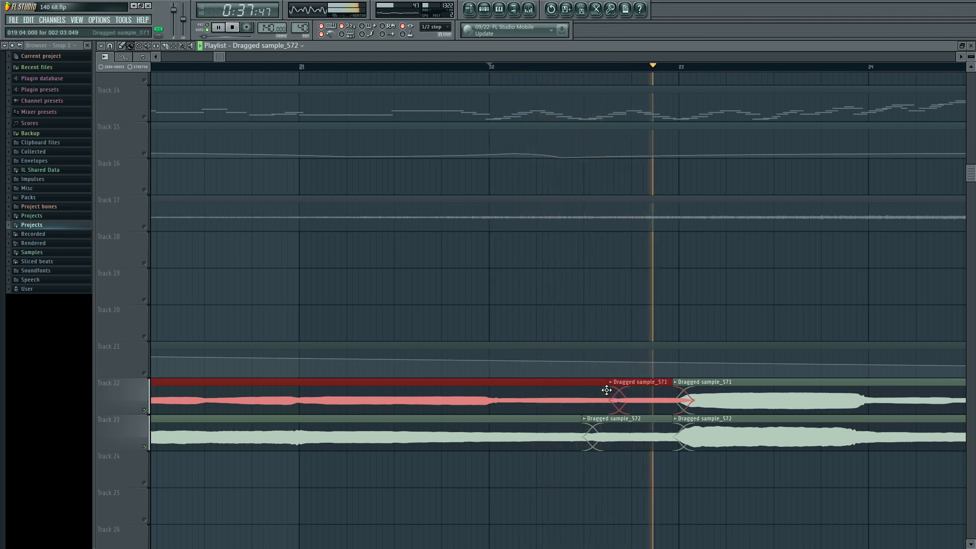
click(585, 286)
scroll(567, 286, down, 2)
key(space)
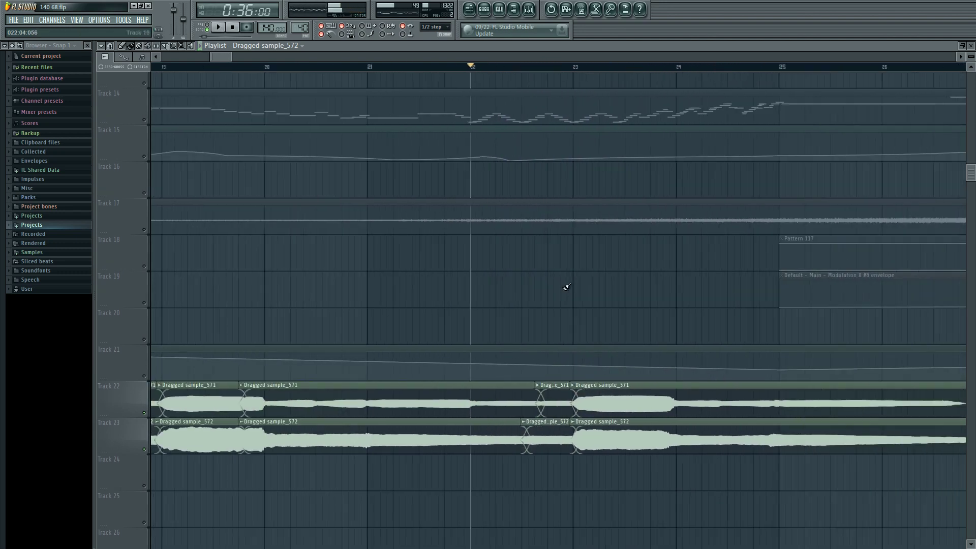
- Play back the last slices on Tracks 22 and 23, replaying the fading tail from bar 26
scroll(567, 286, right, 3)
key(space)
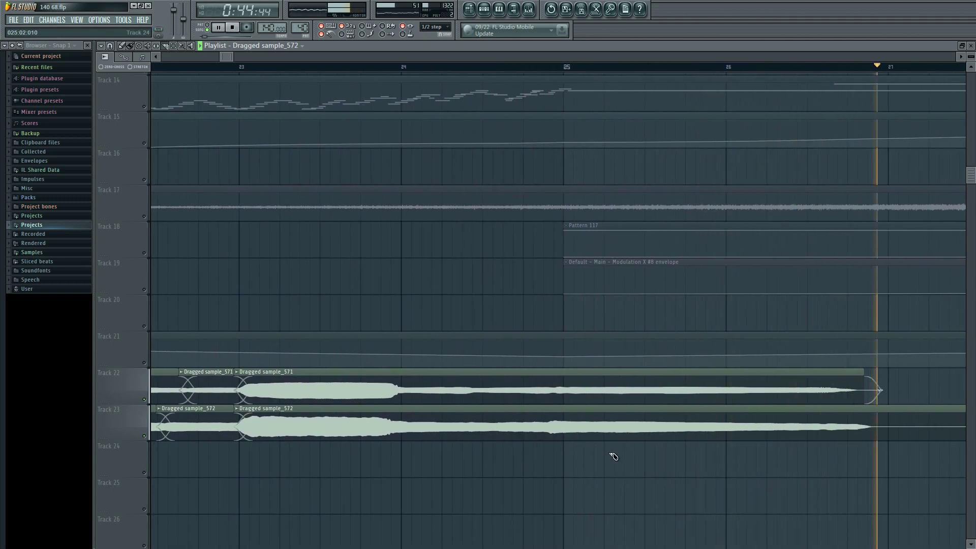
click(728, 68)
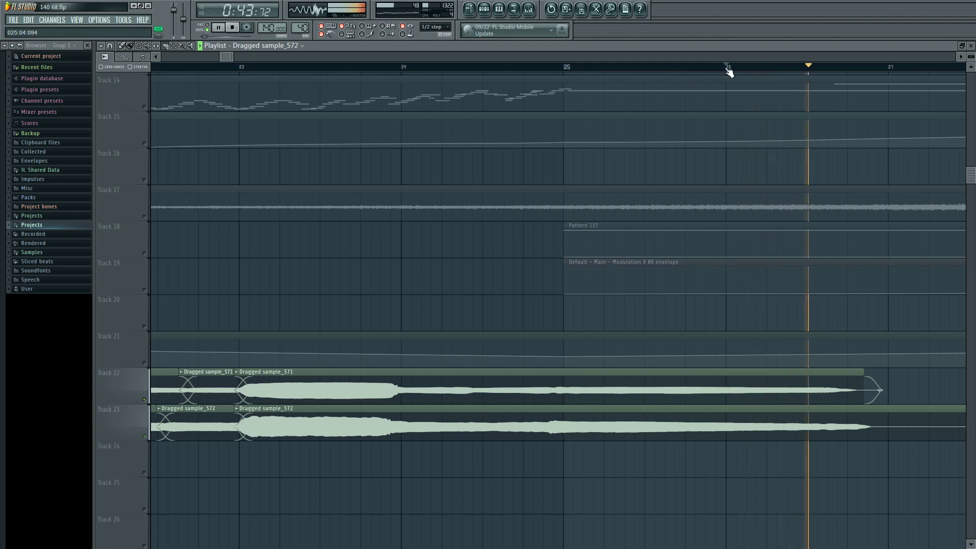
click(728, 68)
click(729, 68)
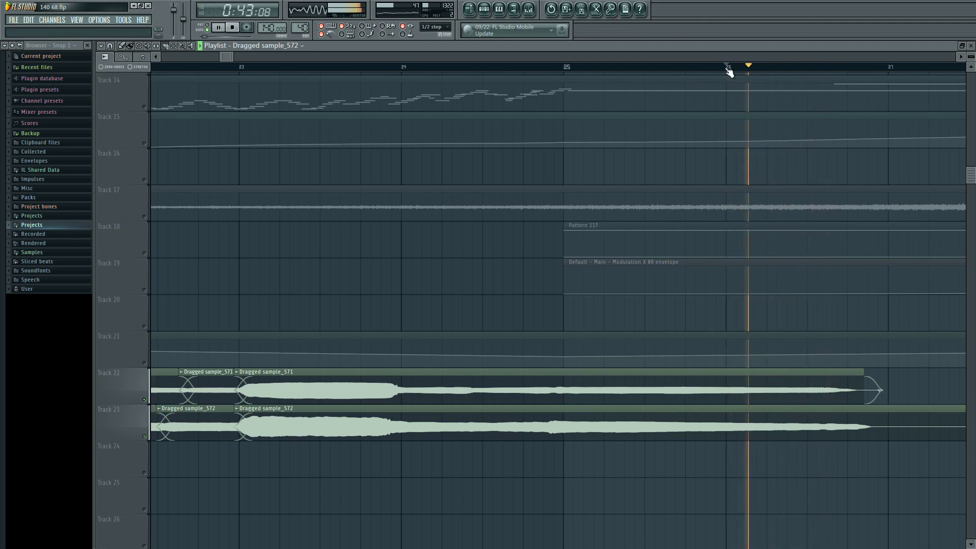
key(space)
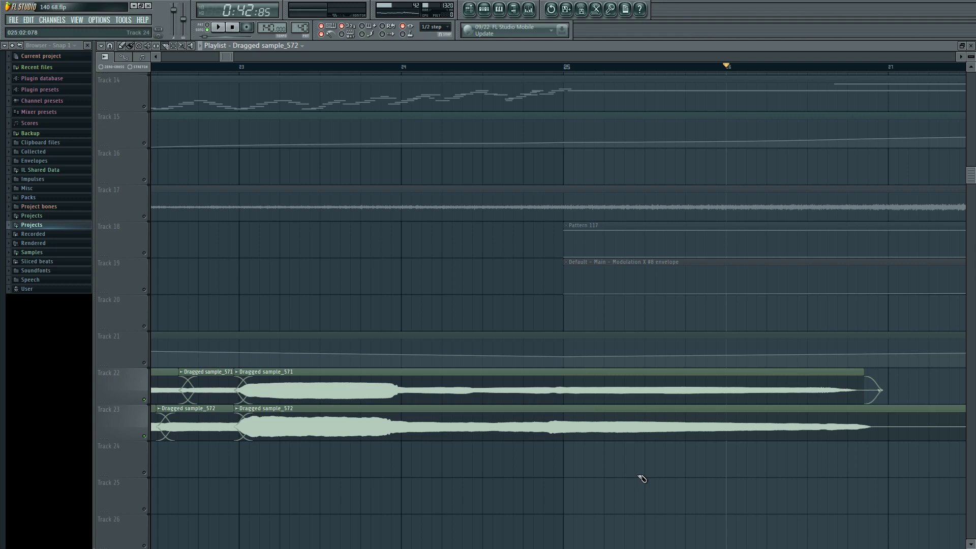
- Slice both tracks at about 23:04 and slip the slices after the cut slightly later so the note change lands on bar 24
click(199, 67)
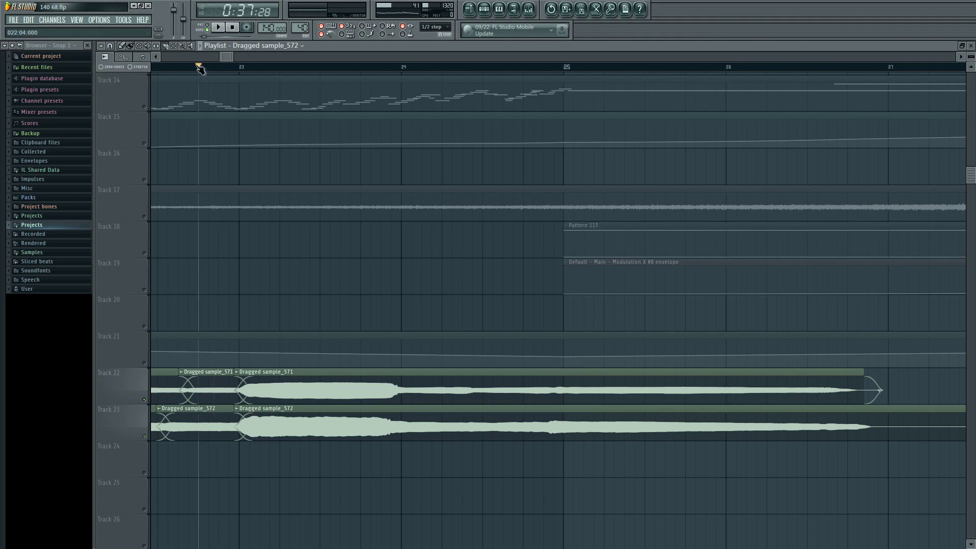
drag(375, 287, 403, 295)
key(space)
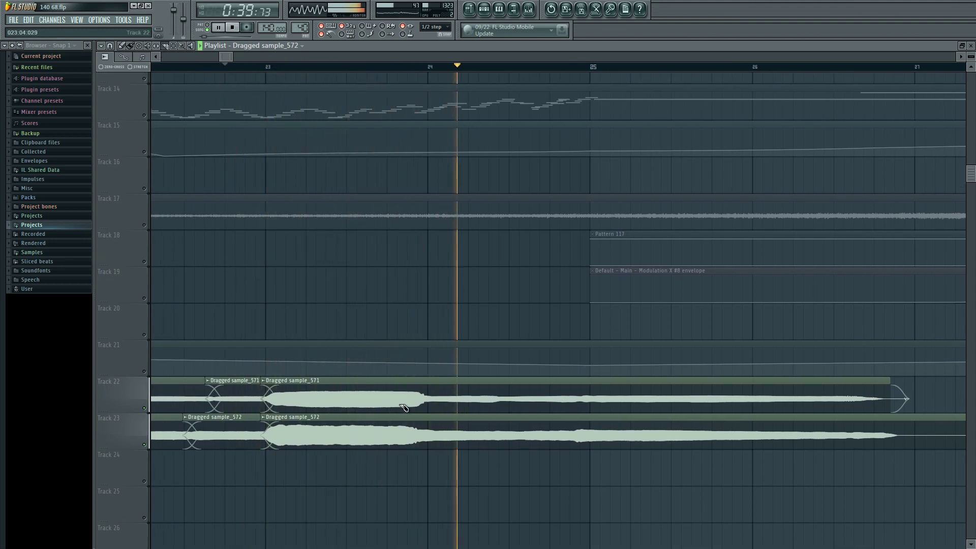
drag(387, 381, 394, 445)
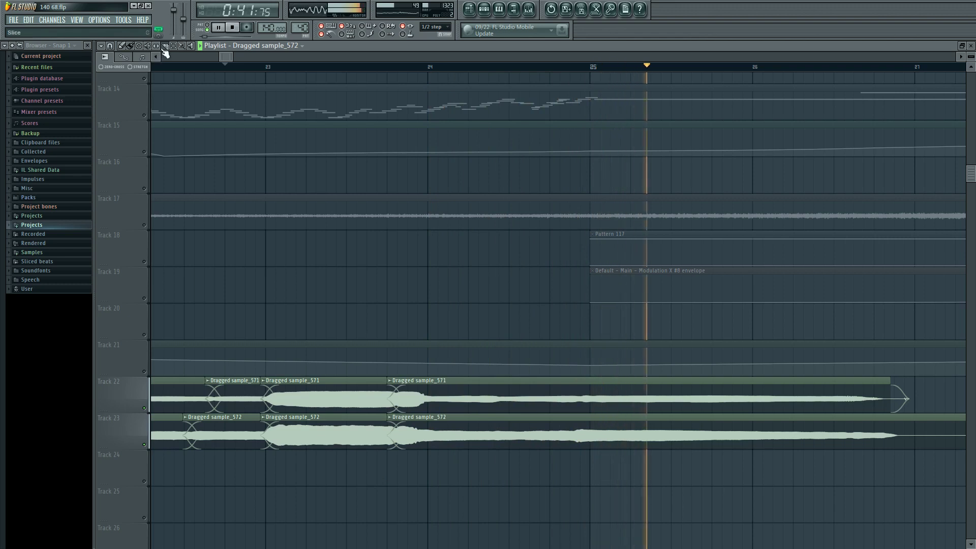
drag(493, 379, 502, 443)
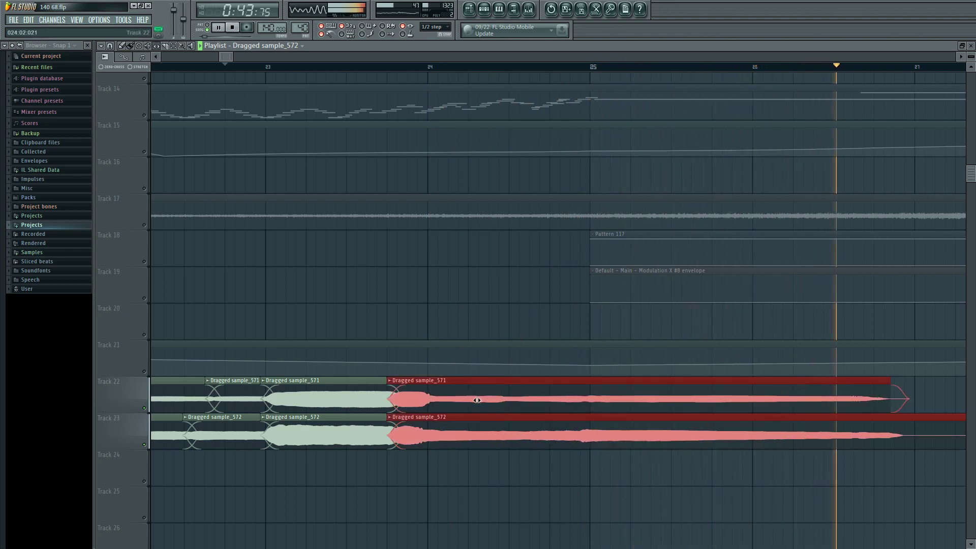
click(456, 294)
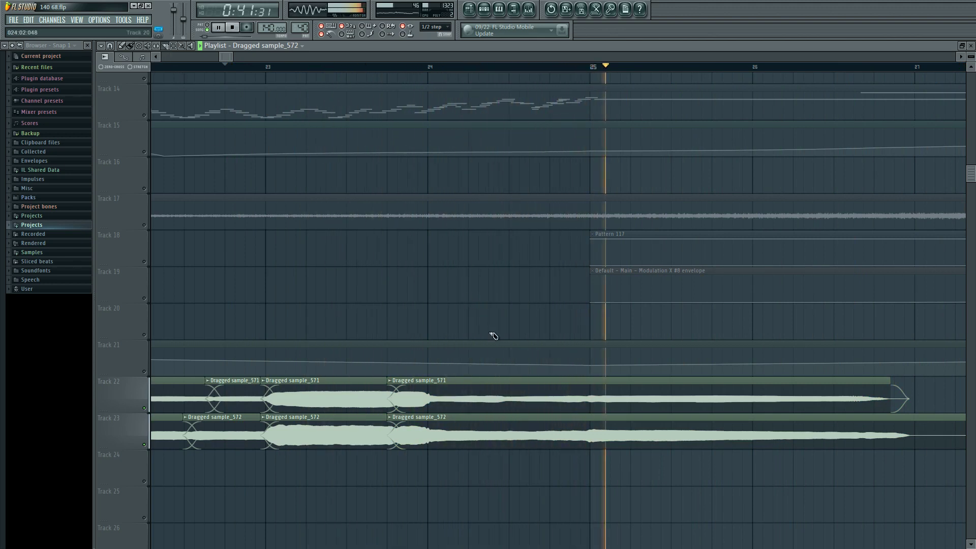
- Slice the Track 22 clip at about 24:02 and 24:04 and listen through to its tail
click(471, 392)
click(555, 392)
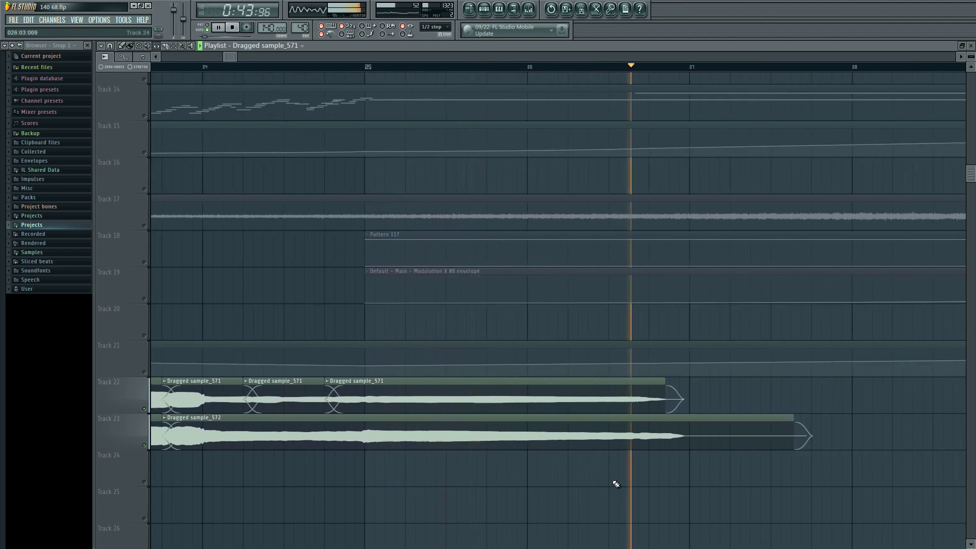
key(space)
- Re-enable all the other tracks and play the full arrangement from bar 8 to check the edited clips in context
scroll(620, 485, down, 8)
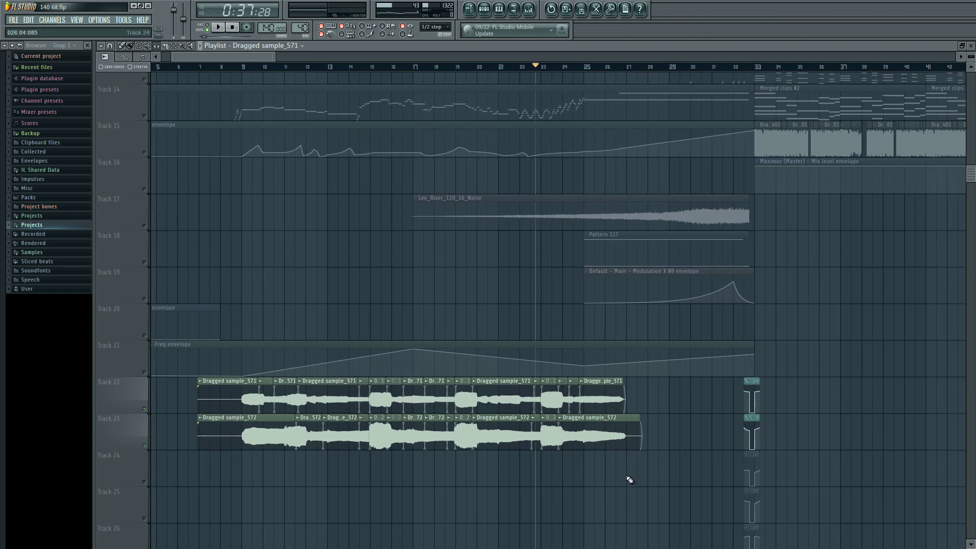
drag(239, 70, 222, 66)
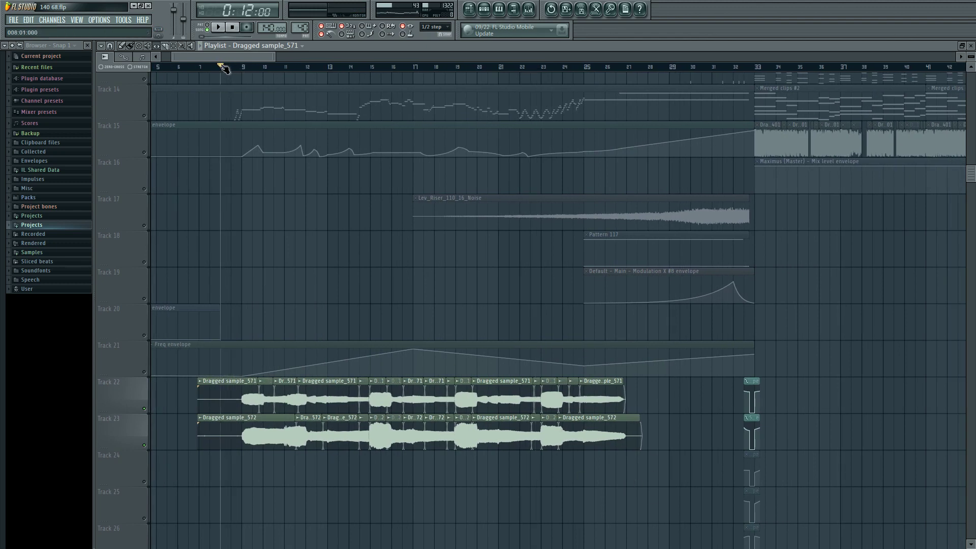
click(146, 104)
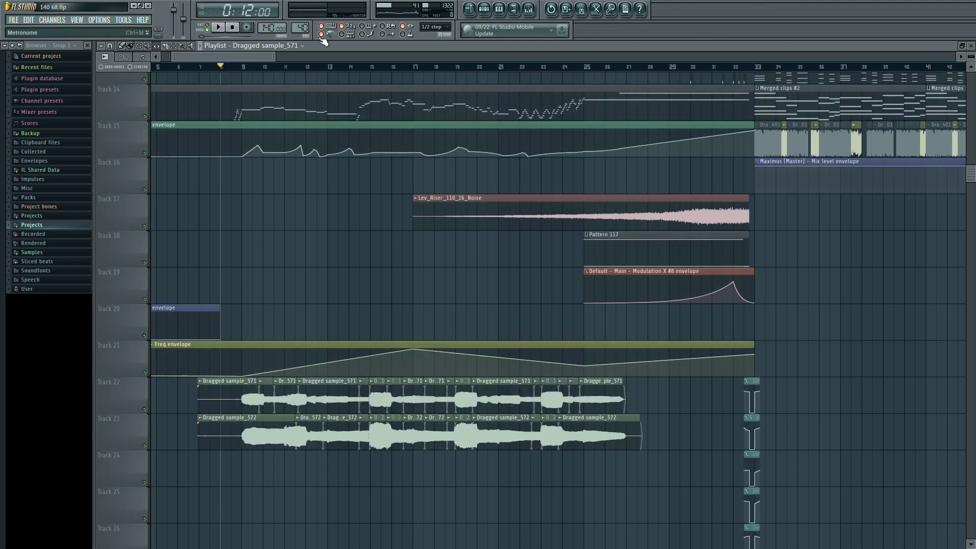
key(space)
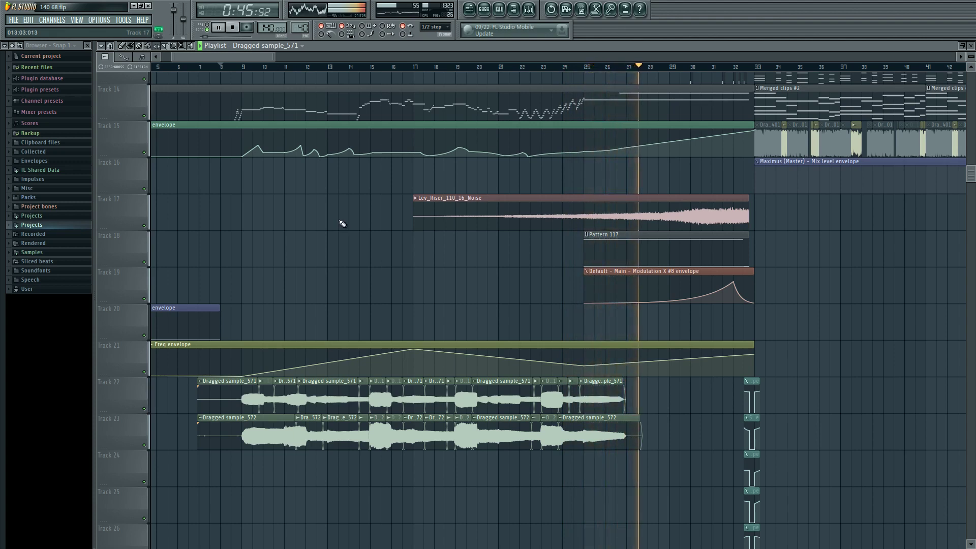
key(space)
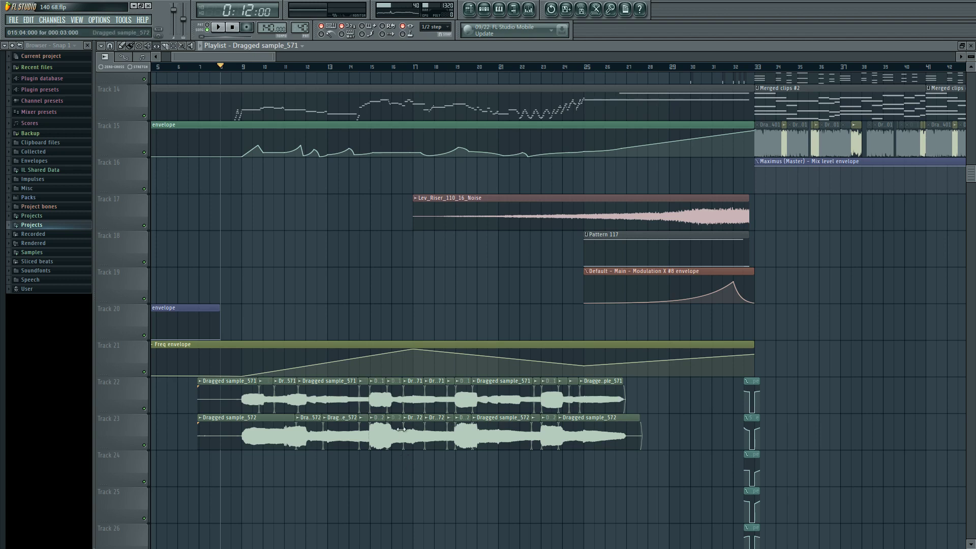
- Open the channel settings of Dragged sample_572 and inspect the effect chains of Insert 73 and the Master in the mixer
double_click(243, 417)
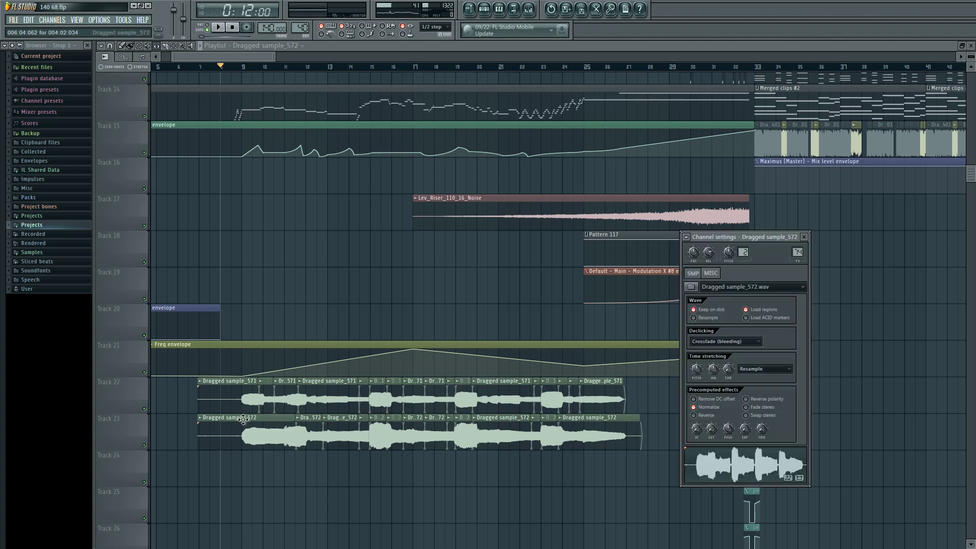
double_click(797, 252)
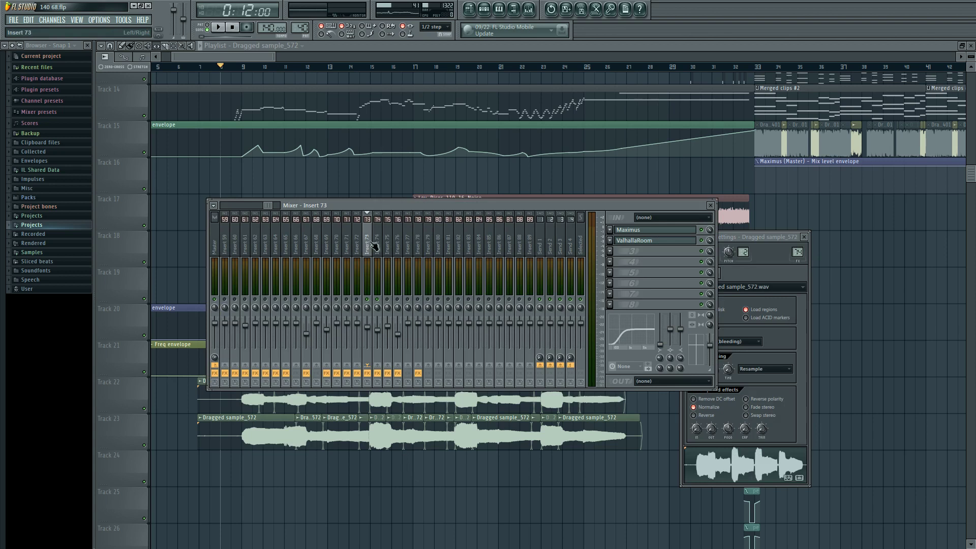
click(216, 239)
mouse_move(223, 238)
mouse_down()
mouse_move(351, 251)
mouse_move(205, 239)
mouse_up()
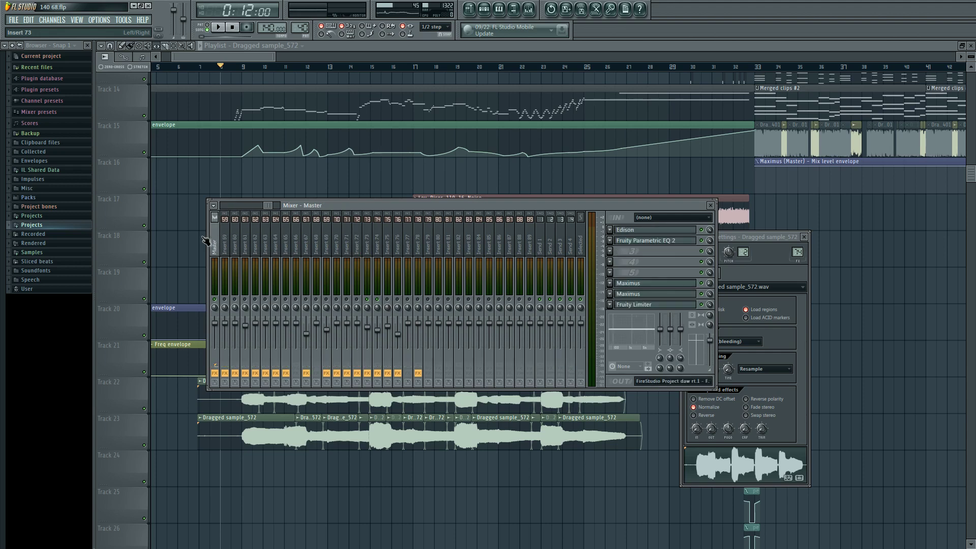
key(F12)
- Survey the layered sample clips further along the arrangement, including Dragged sample_562 and 563 on Tracks 25 and 26
scroll(475, 496, down, 3)
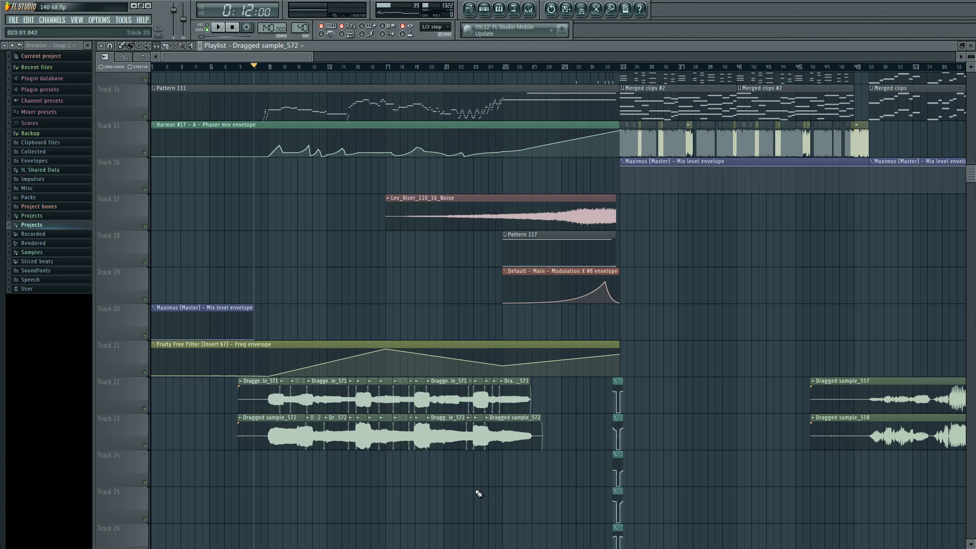
scroll(479, 494, down, 5)
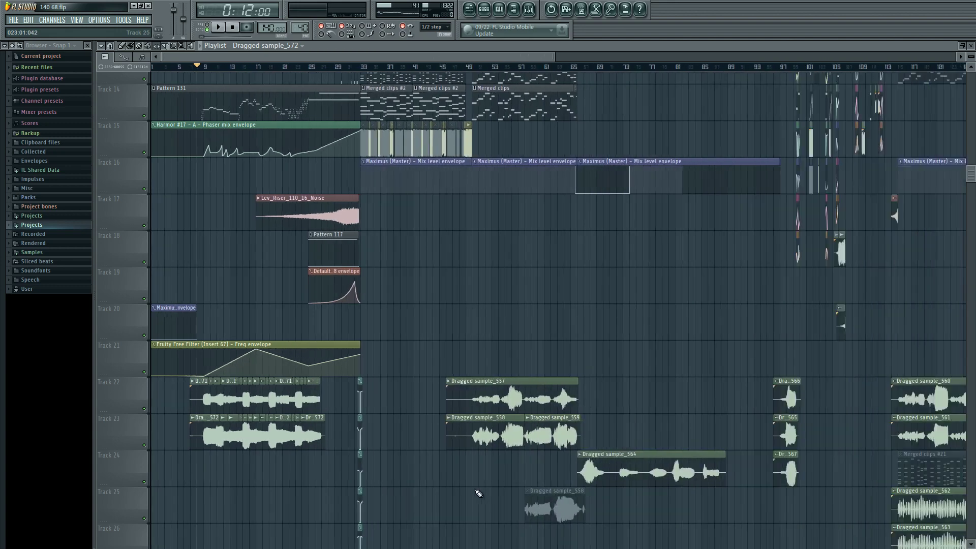
scroll(661, 478, down, 2)
drag(826, 421, 845, 463)
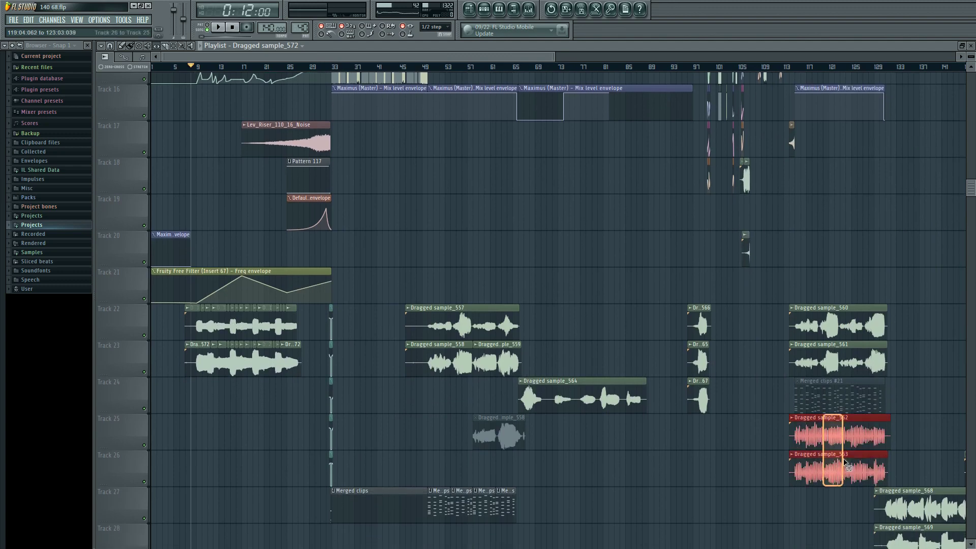
scroll(319, 456, up, 2)
scroll(254, 453, up, 3)
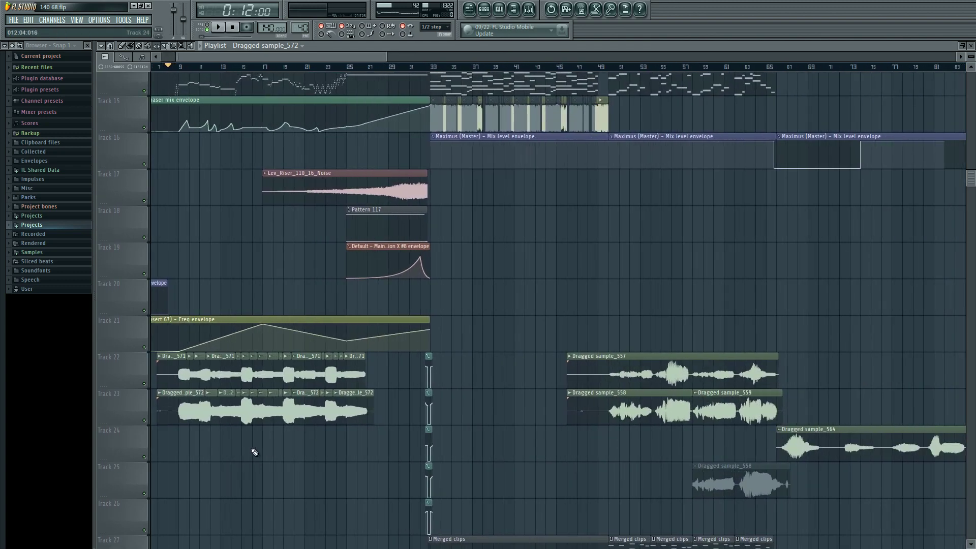
- Review the finished slices on Tracks 22 and 23 and move the playback position to the start of Dragged sample_557
drag(184, 362, 396, 437)
click(392, 449)
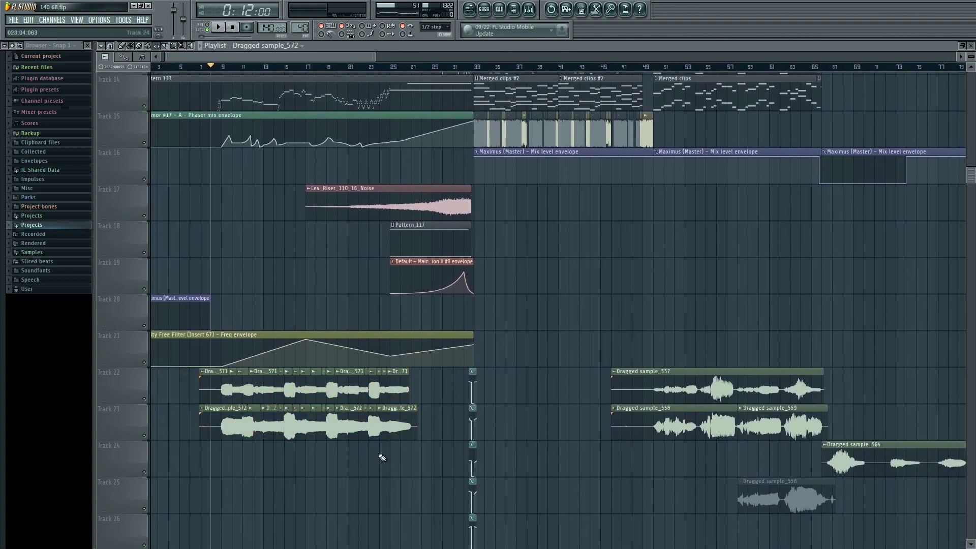
scroll(387, 471, up, 1)
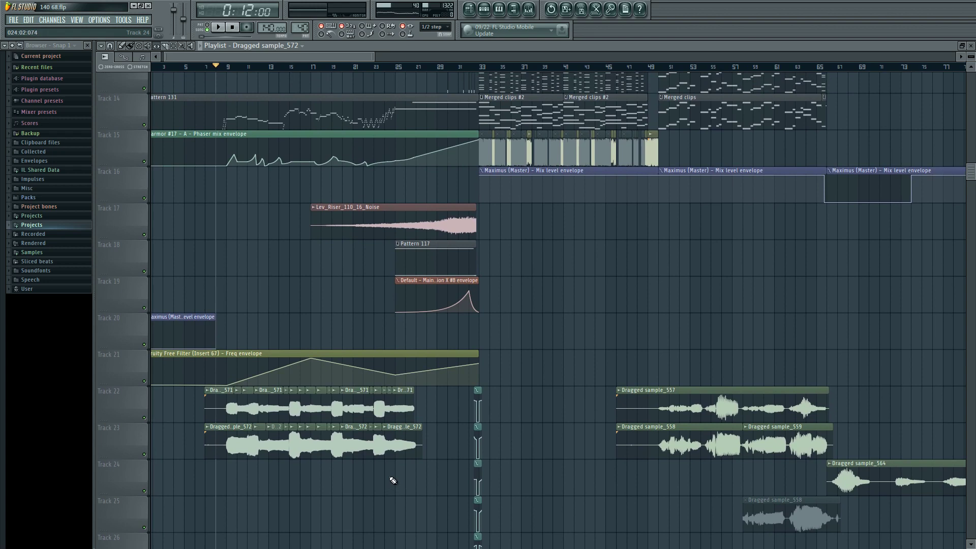
scroll(388, 472, up, 1)
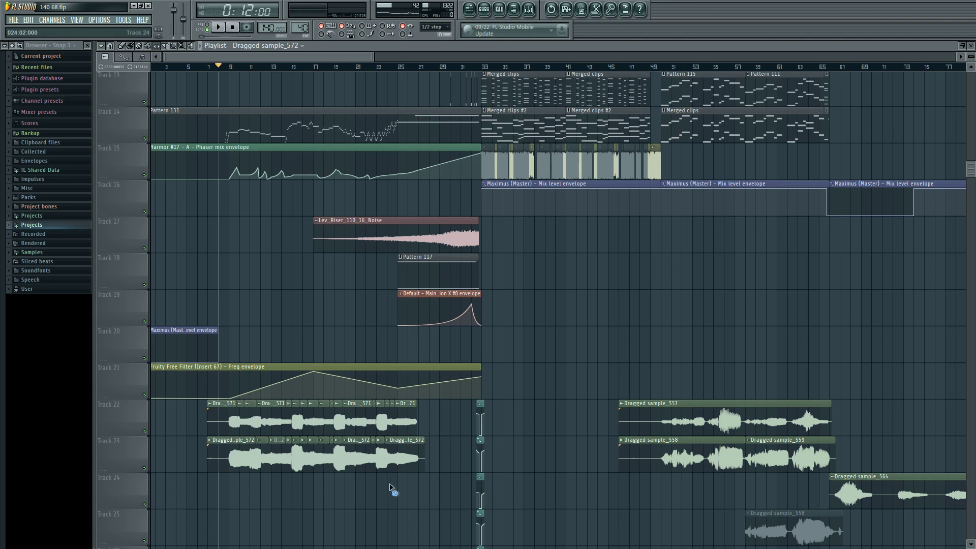
drag(390, 68, 621, 103)
drag(586, 364, 537, 309)
ctrl+scroll(536, 309, down, 4)
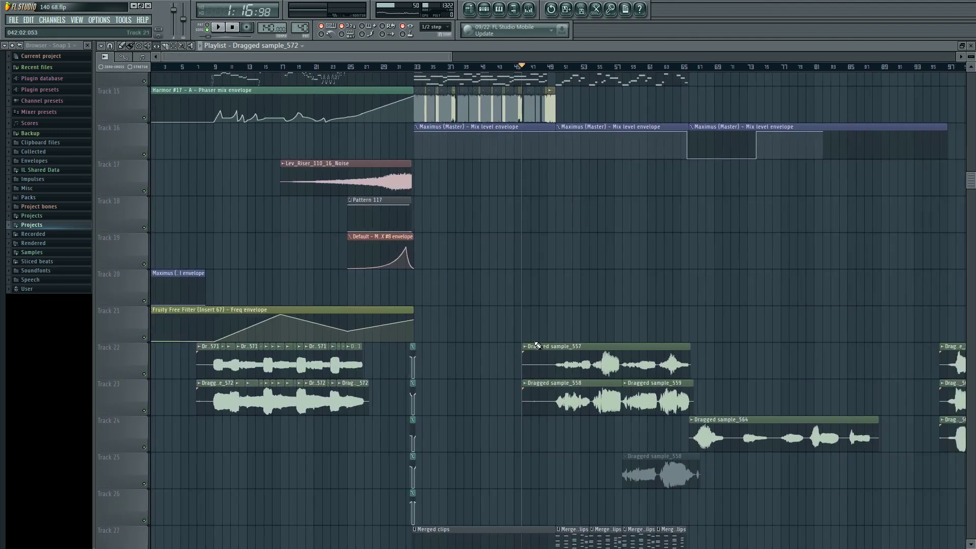
scroll(450, 408, up, 3)
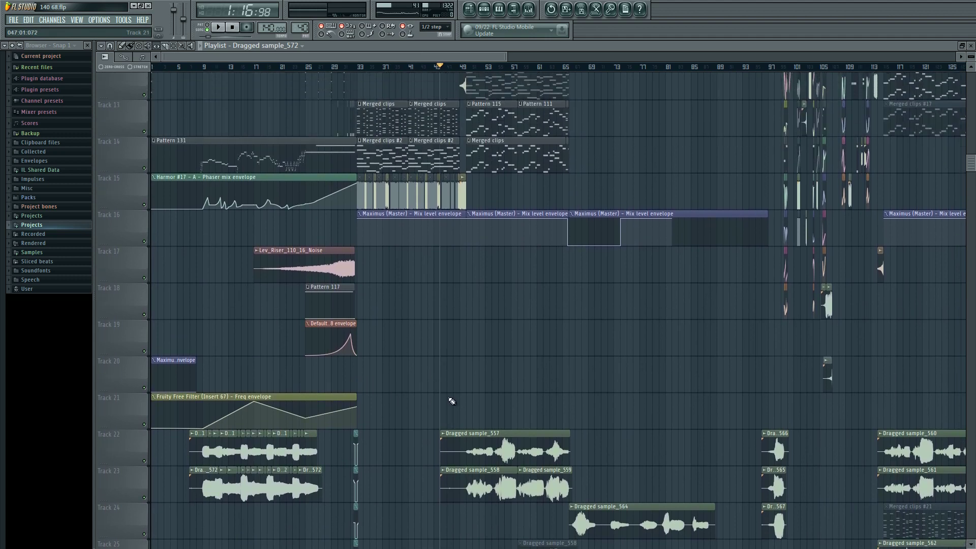
- Review the edited slices on Tracks 22 and 23 by selecting them all together and clearing the selection again
scroll(440, 398, down, 3)
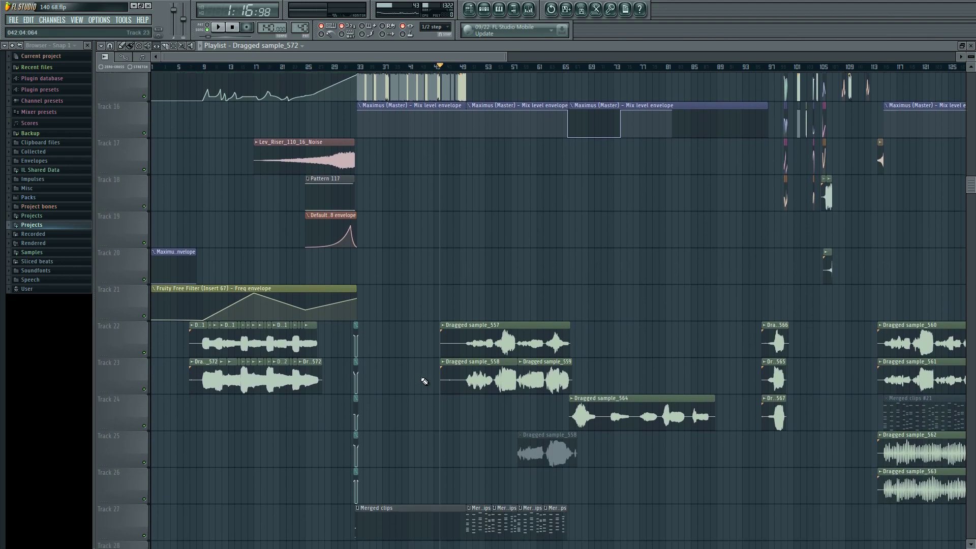
scroll(425, 382, up, 1)
scroll(349, 395, up, 1)
drag(179, 393, 331, 468)
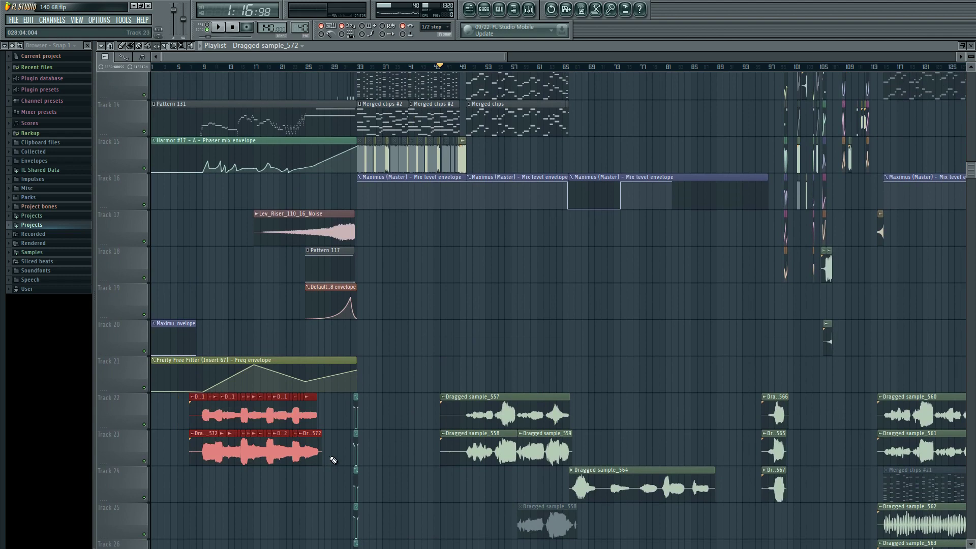
click(409, 419)
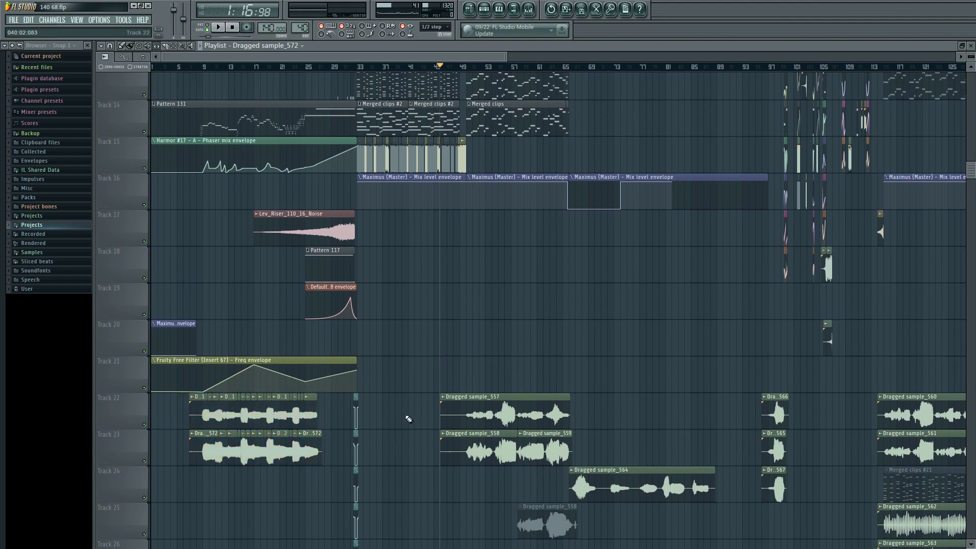
- Move the playback position to around bar 50, where the merged clips on Track 14 begin
click(461, 71)
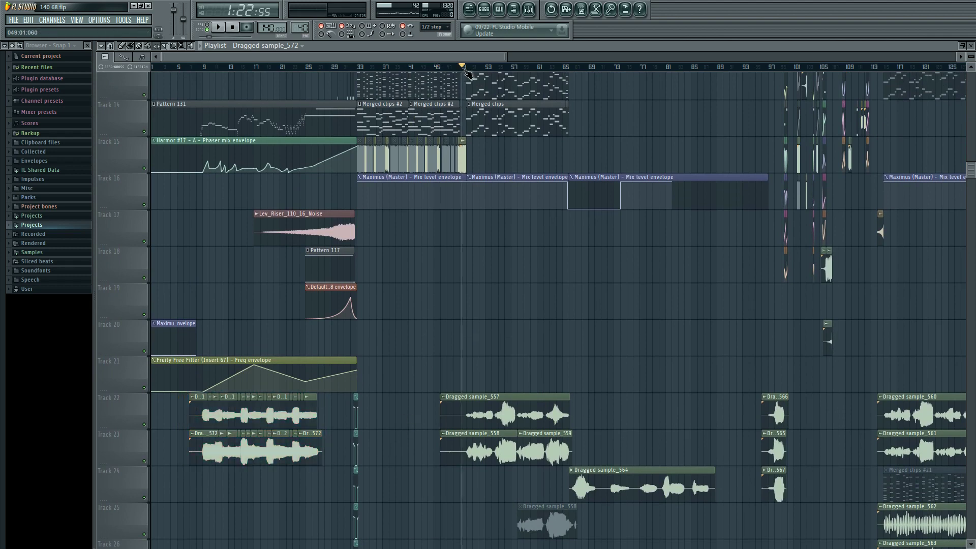
drag(466, 70, 471, 74)
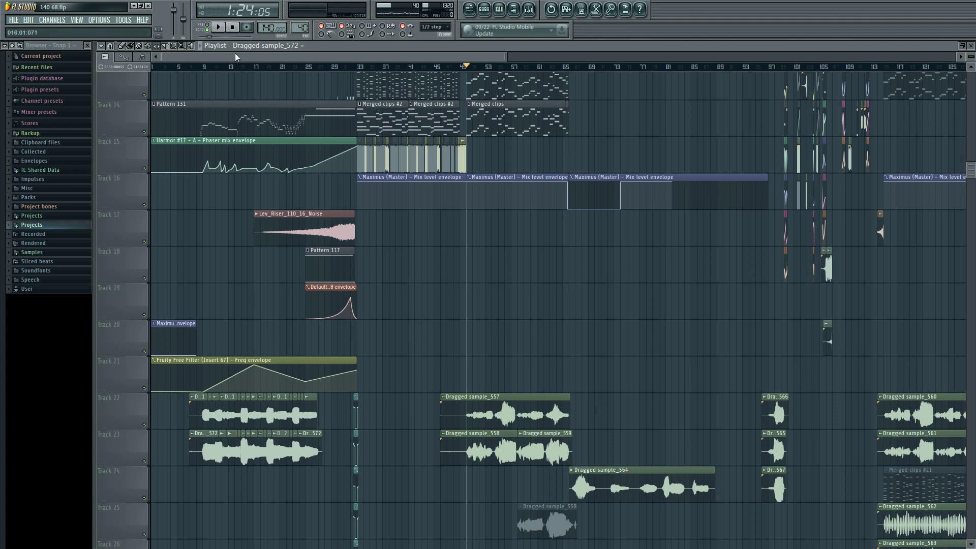
drag(202, 69, 517, 80)
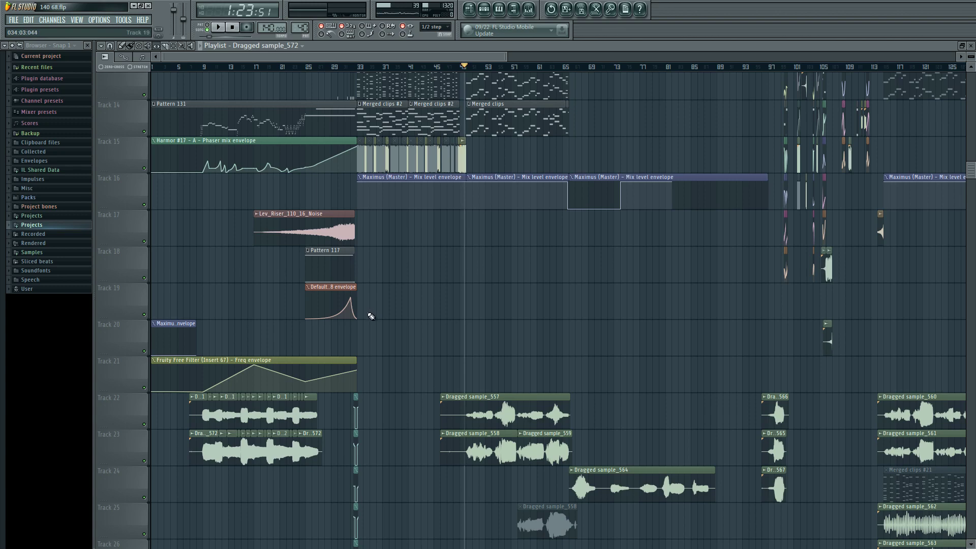
- Trim the silent start of Dragged sample_557 and Dragged sample_558 together to just before bar 50, during playback
scroll(399, 350, up, 5)
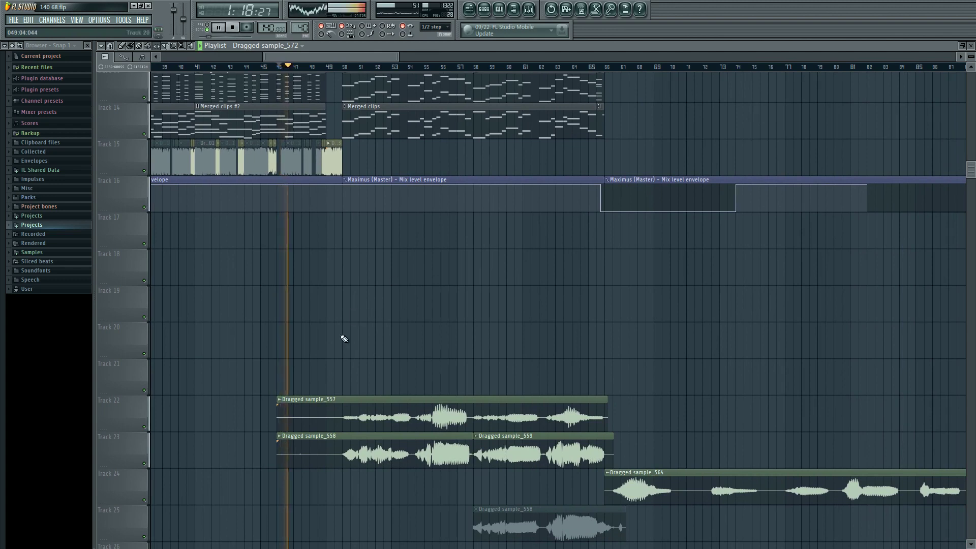
scroll(344, 493, up, 2)
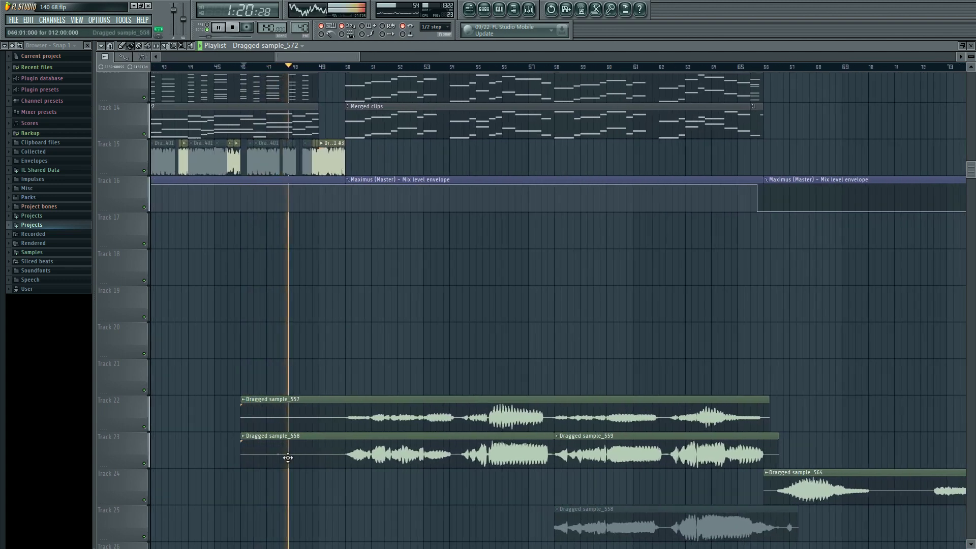
drag(265, 394, 293, 453)
drag(240, 425, 339, 425)
click(373, 355)
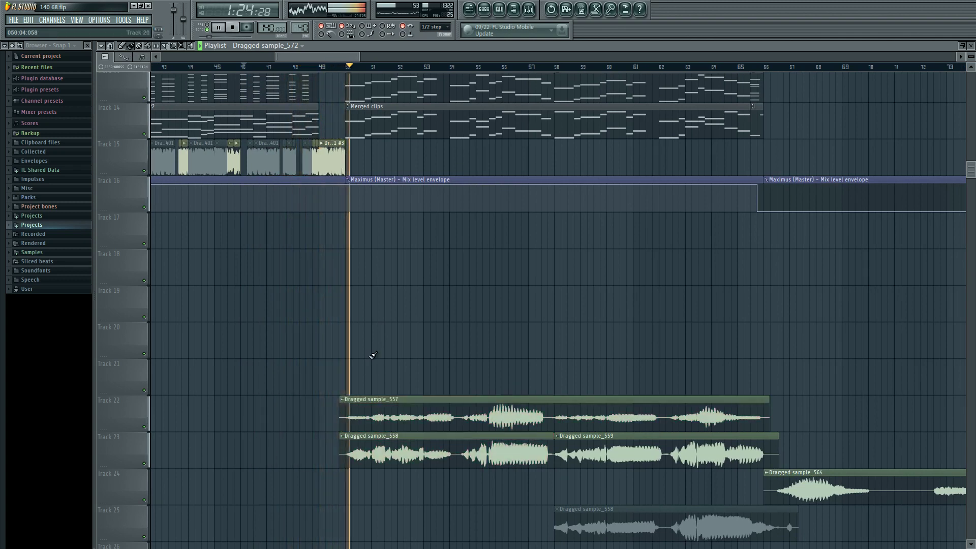
- Inspect the effect chains of Insert 73 and the Master in the mixer, then close the mixer
click(529, 8)
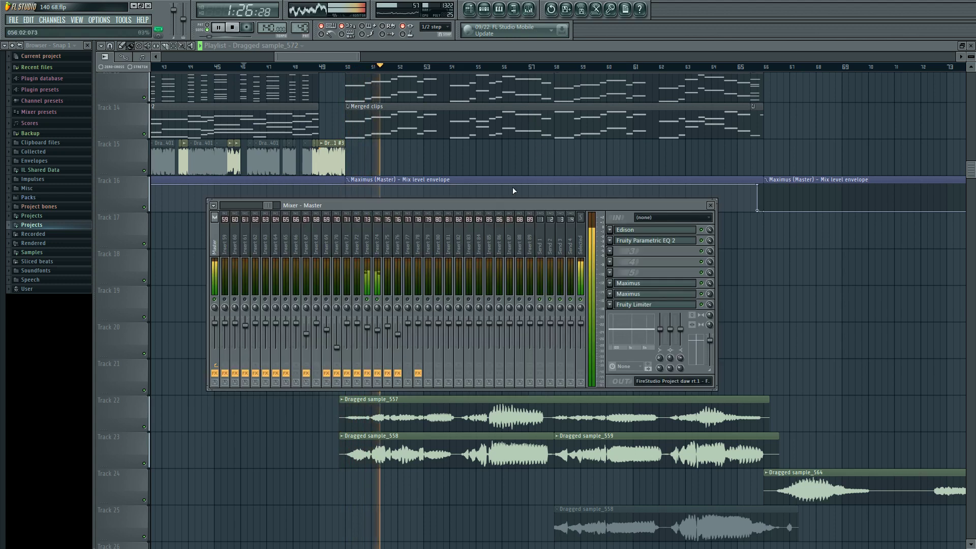
click(370, 336)
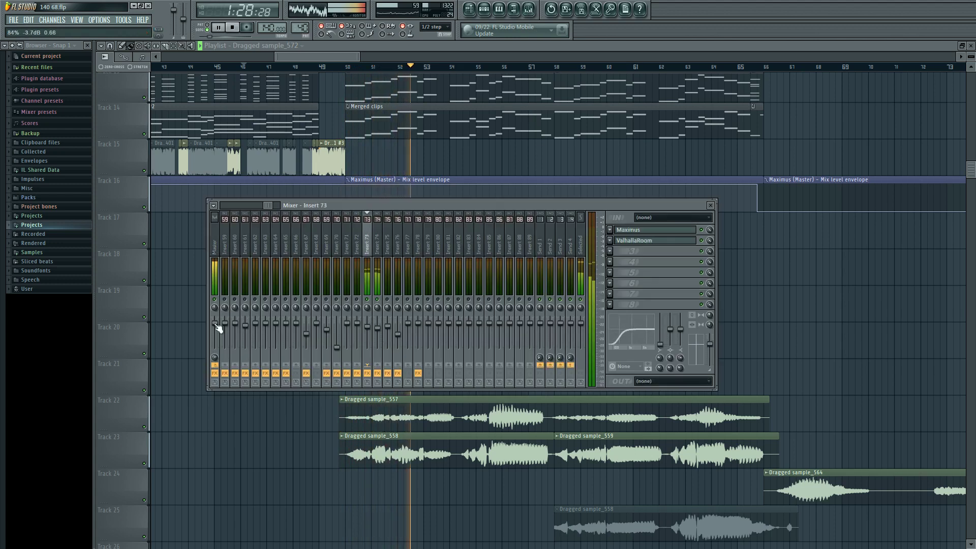
click(218, 245)
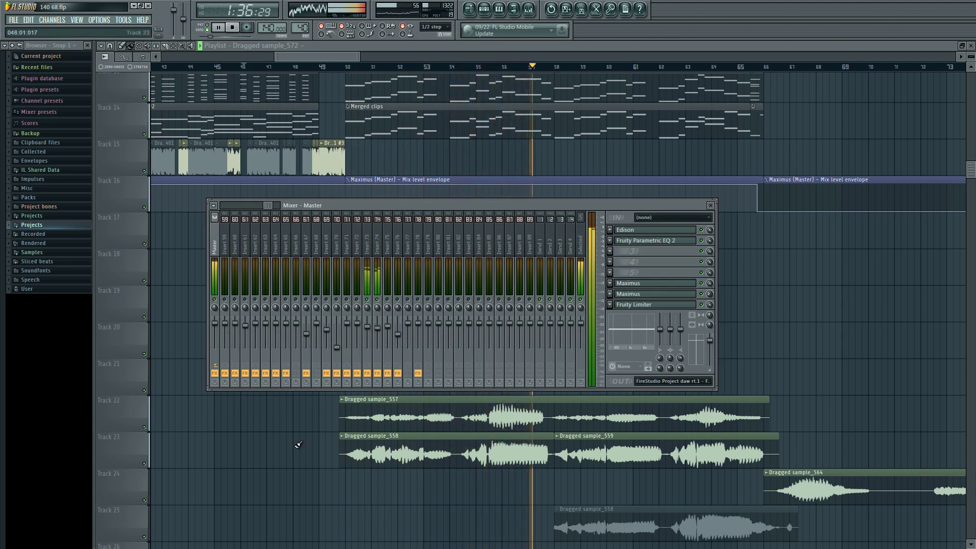
key(F9)
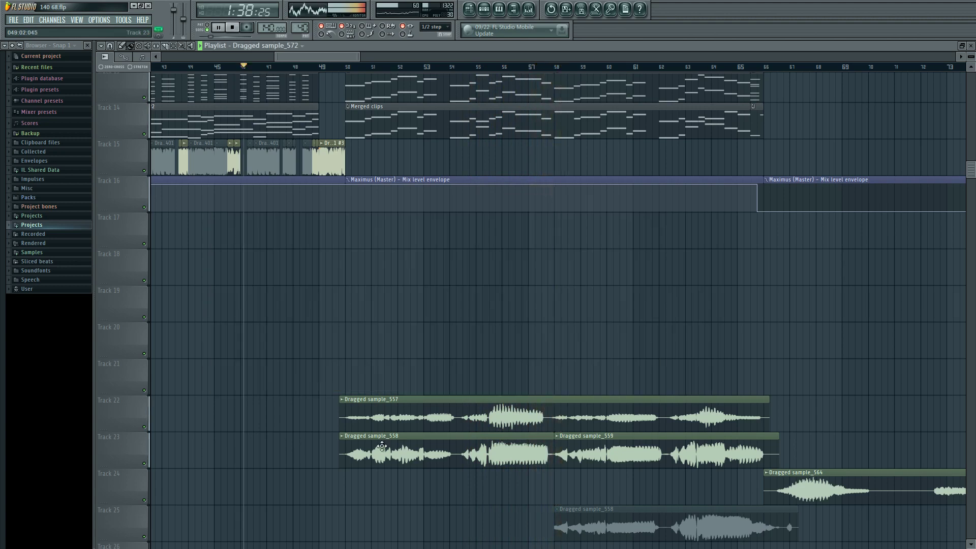
- Solo Tracks 22 and 23 and compare the waveforms of Dragged sample_557 and 558 between bars 54 and 58
click(146, 456)
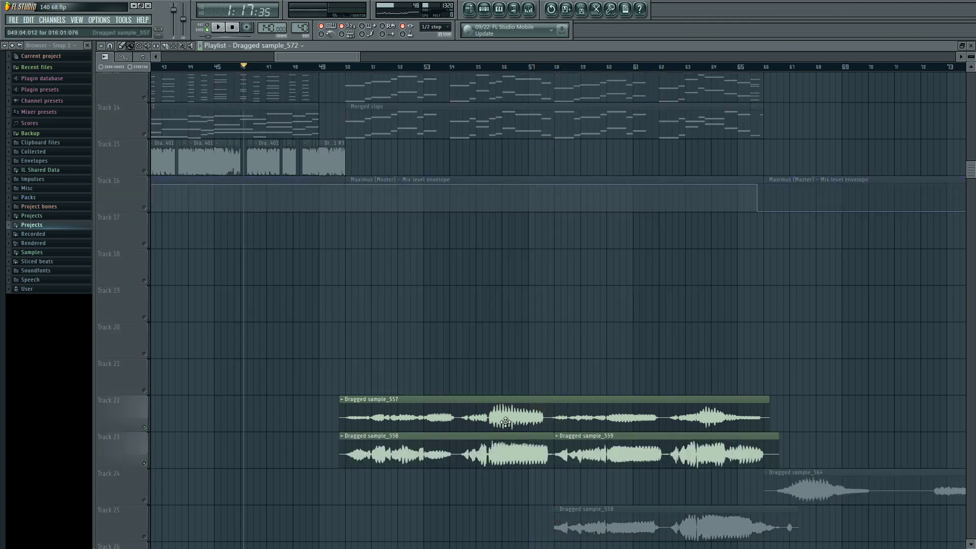
scroll(518, 438, up, 4)
scroll(517, 438, up, 3)
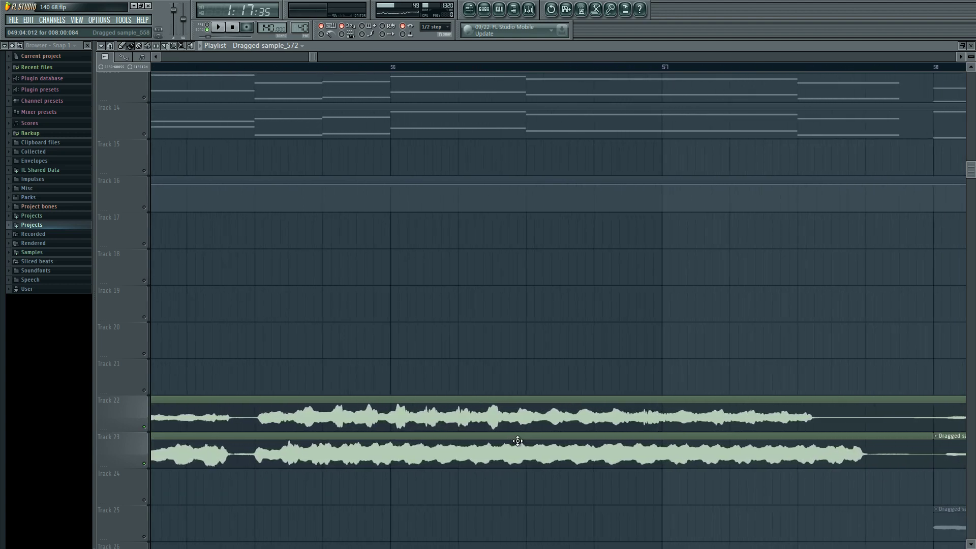
scroll(517, 441, down, 2)
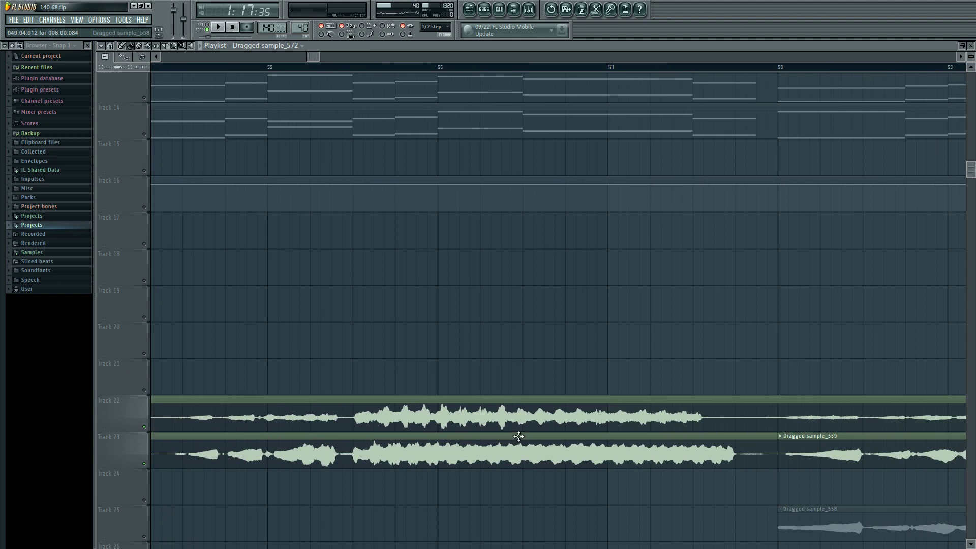
scroll(522, 437, down, 2)
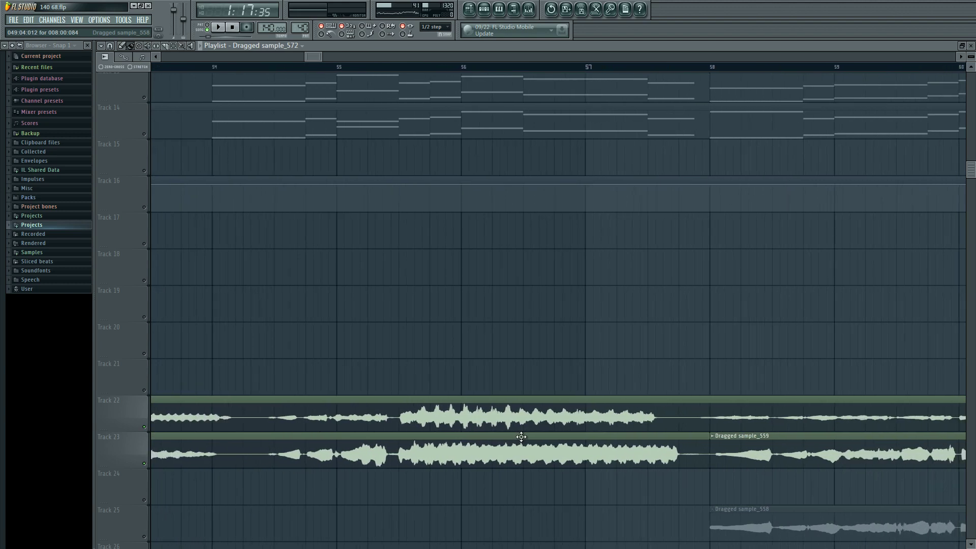
key(space)
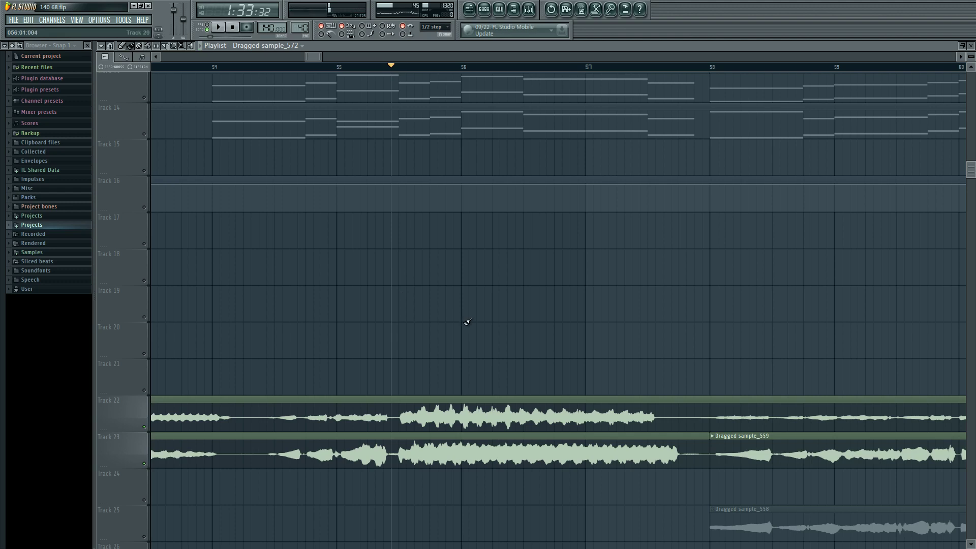
- Move the playback position back to bar 53 and play the two layered clips from just before bar 52
scroll(499, 323, right, 3)
scroll(637, 330, left, 6)
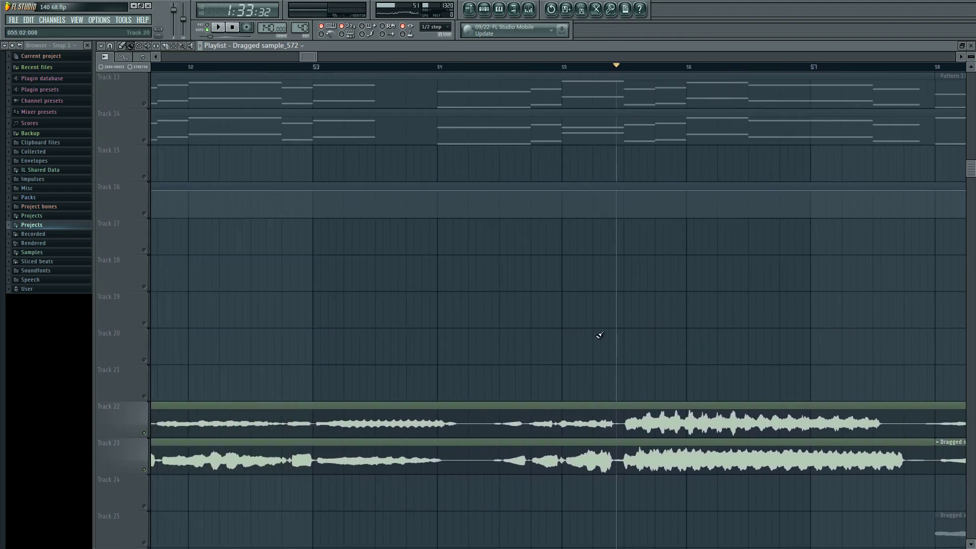
scroll(600, 335, down, 3)
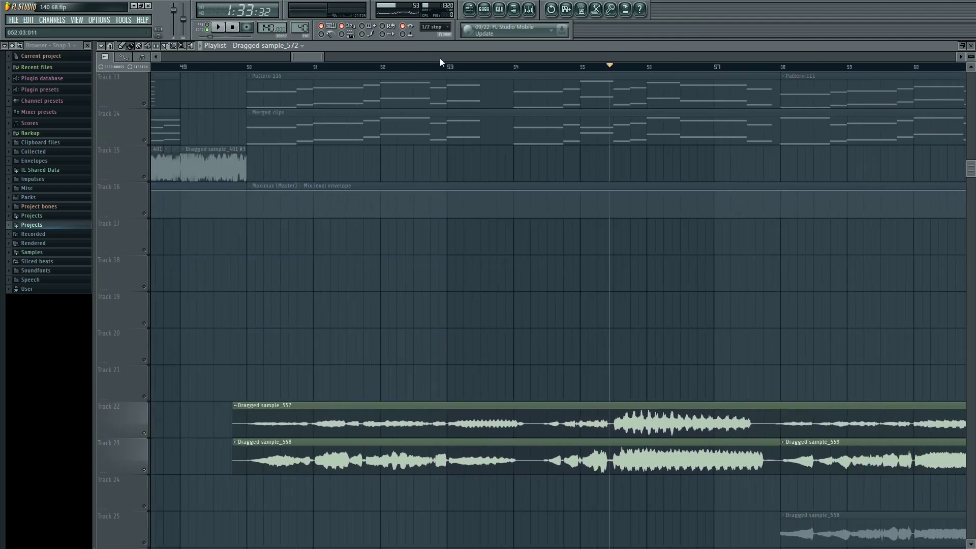
click(451, 66)
click(452, 67)
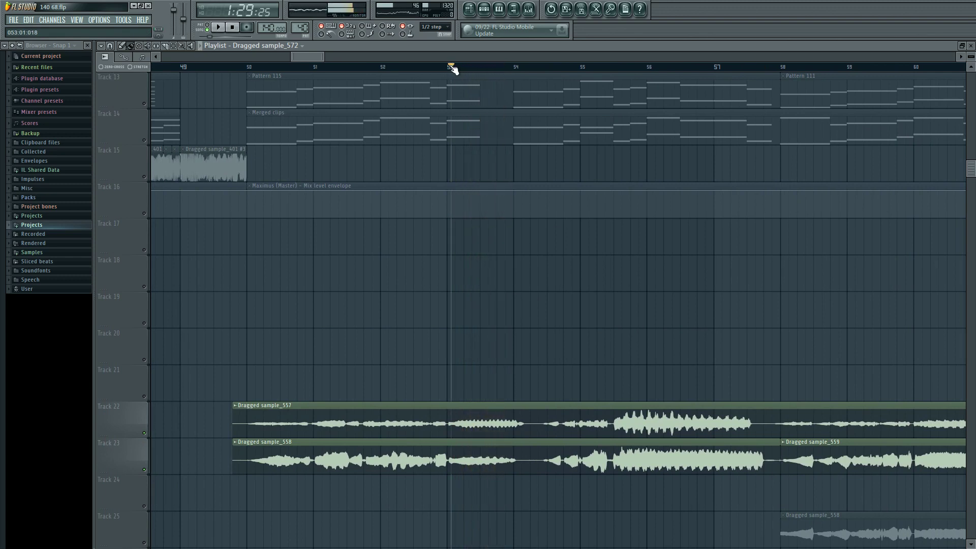
click(382, 68)
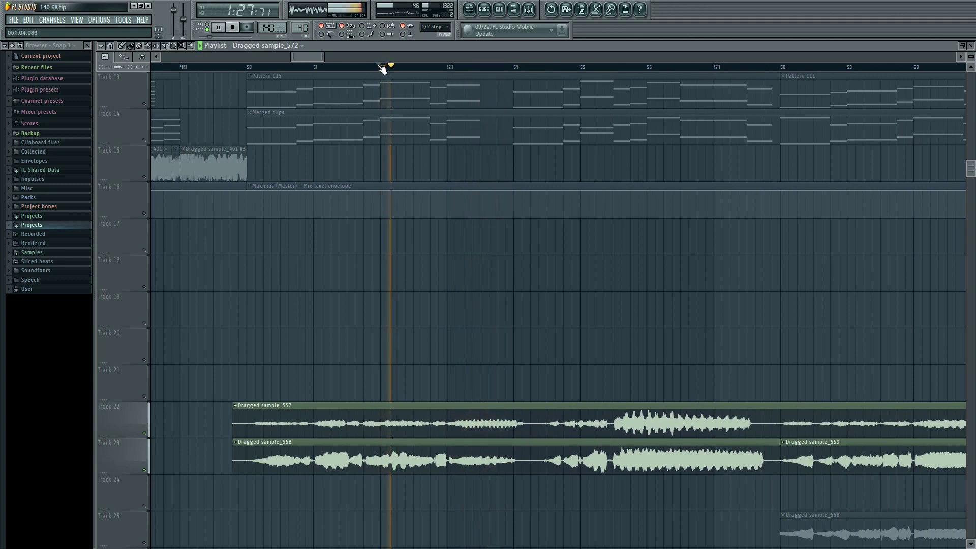
key(space)
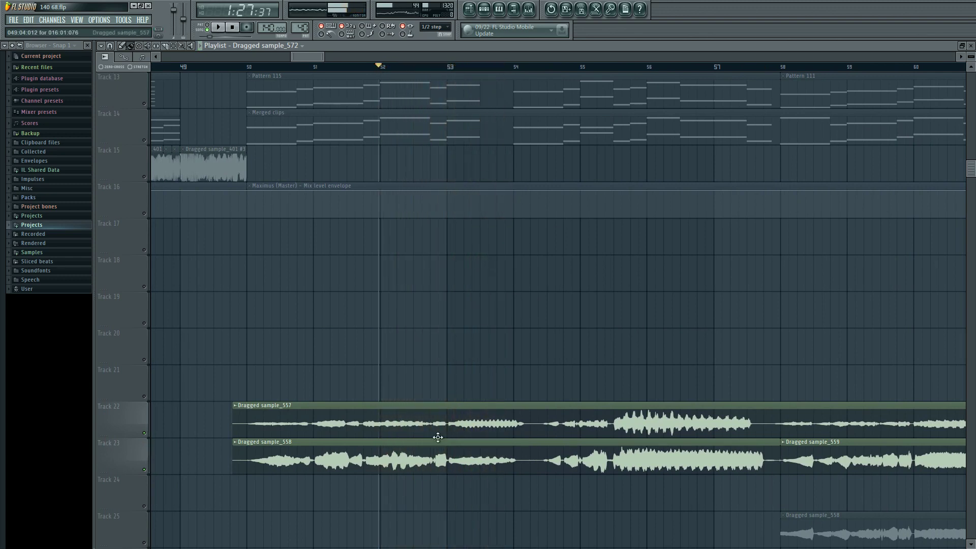
- Play Dragged sample_557 and 558 from their start before bar 50 and compare their timing up to bar 53
scroll(432, 462, up, 5)
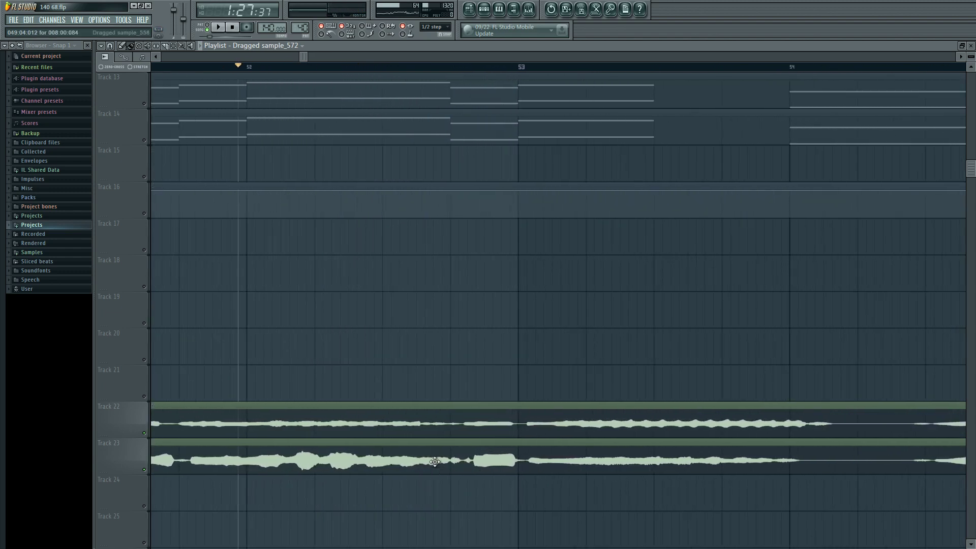
scroll(455, 422, down, 5)
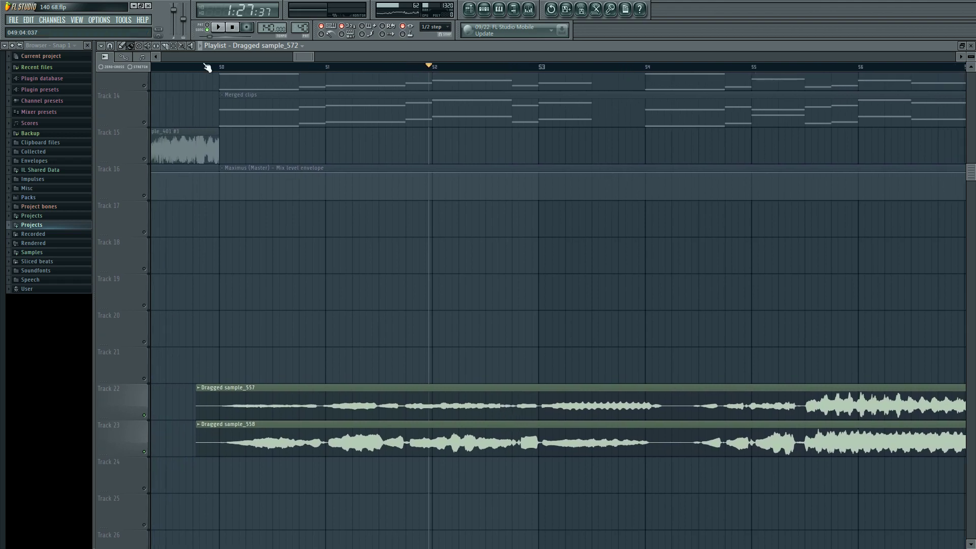
key(space)
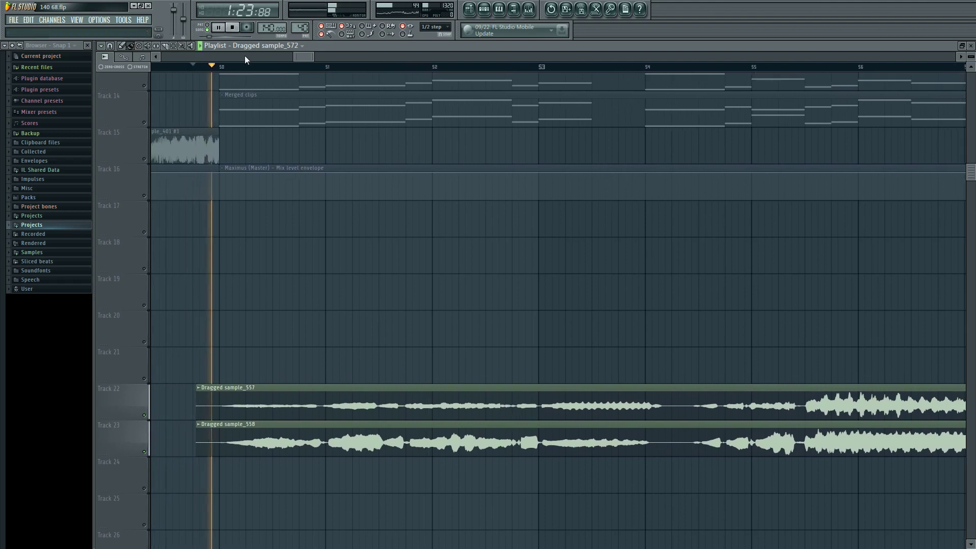
key(space)
key(space)
scroll(193, 452, up, 2)
scroll(193, 452, up, 1)
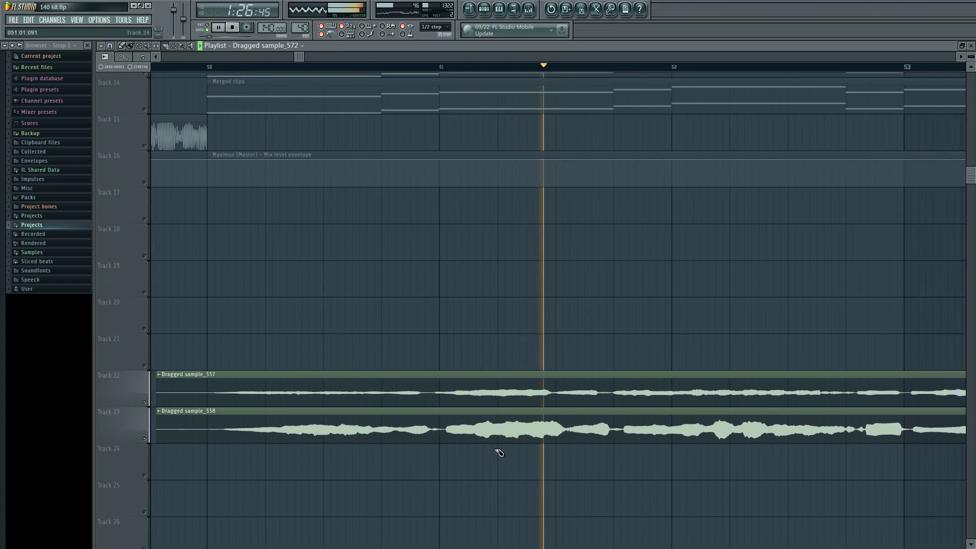
key(space)
key(space)
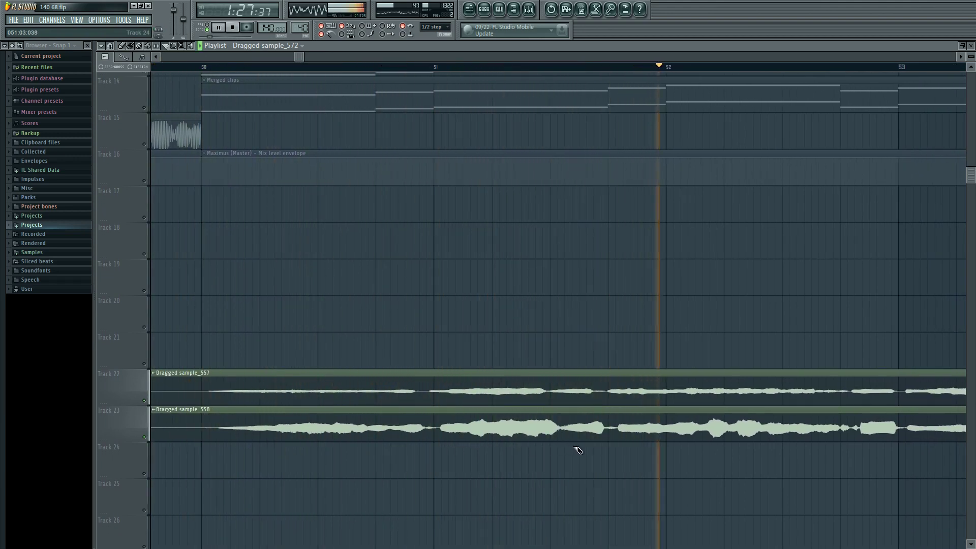
scroll(552, 452, down, 1)
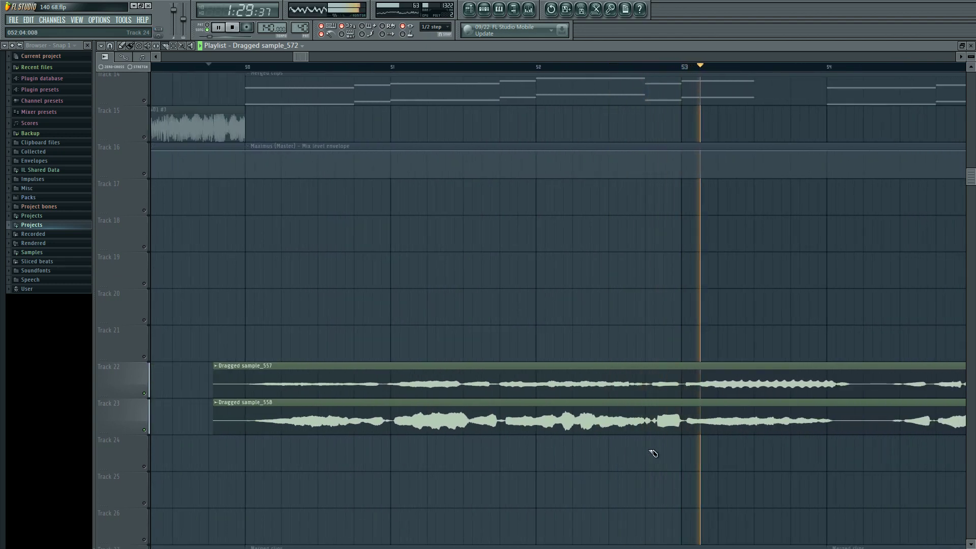
key(space)
- Mute Track 23 and play Dragged sample_557 alone on Track 22 from its start before bar 50
scroll(557, 446, down, 4)
scroll(650, 439, down, 3)
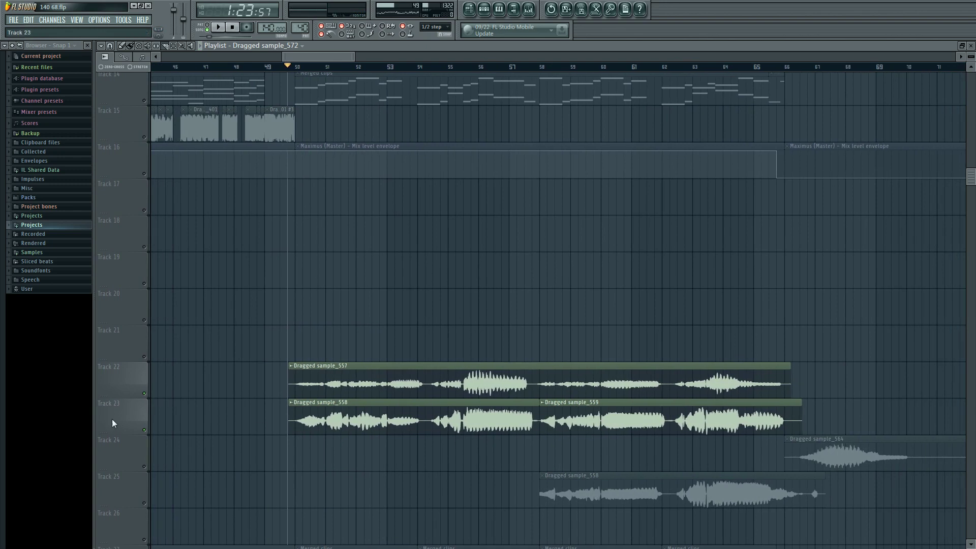
scroll(305, 441, up, 7)
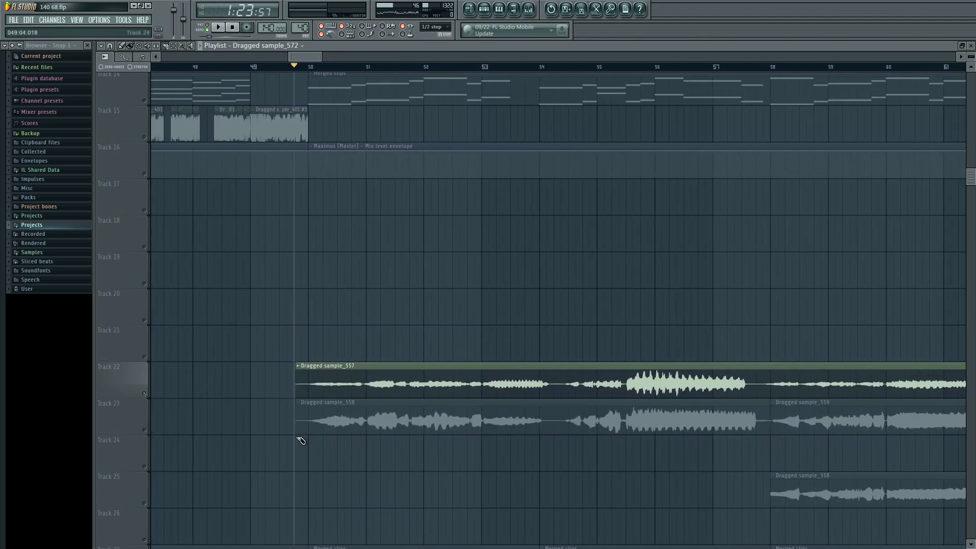
scroll(303, 440, up, 2)
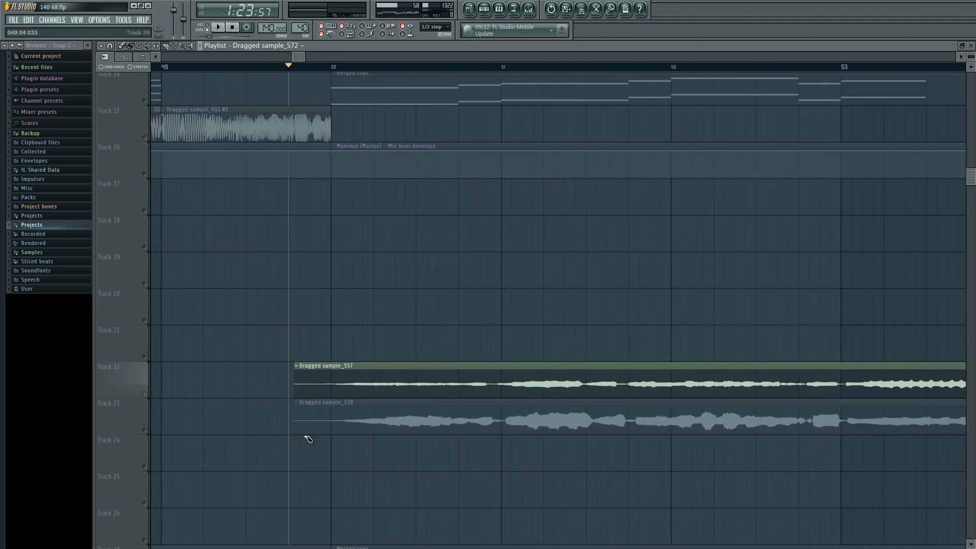
key(space)
scroll(305, 441, up, 2)
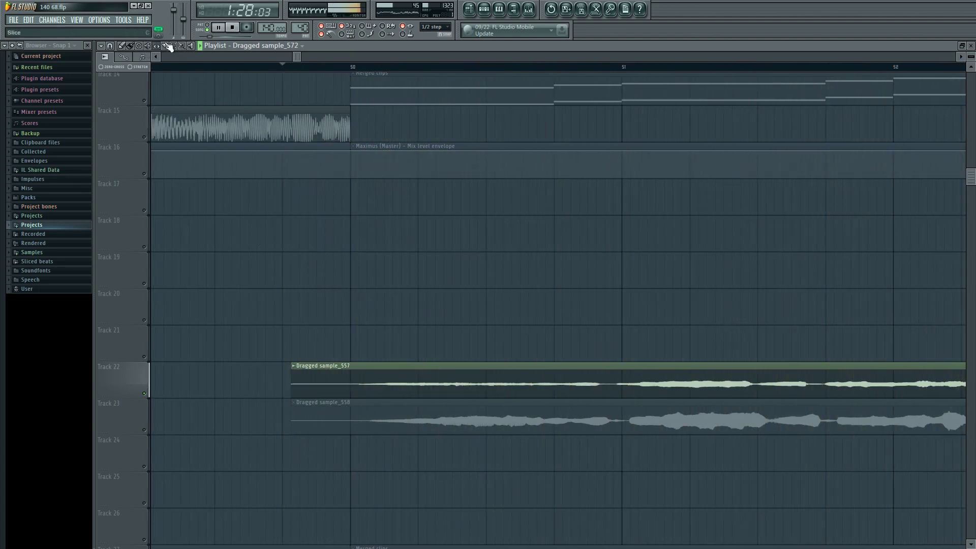
- Slice Dragged sample_557 on Track 22 just before bar 51 and slip the audio of the first piece into time
key(space)
drag(608, 370, 608, 402)
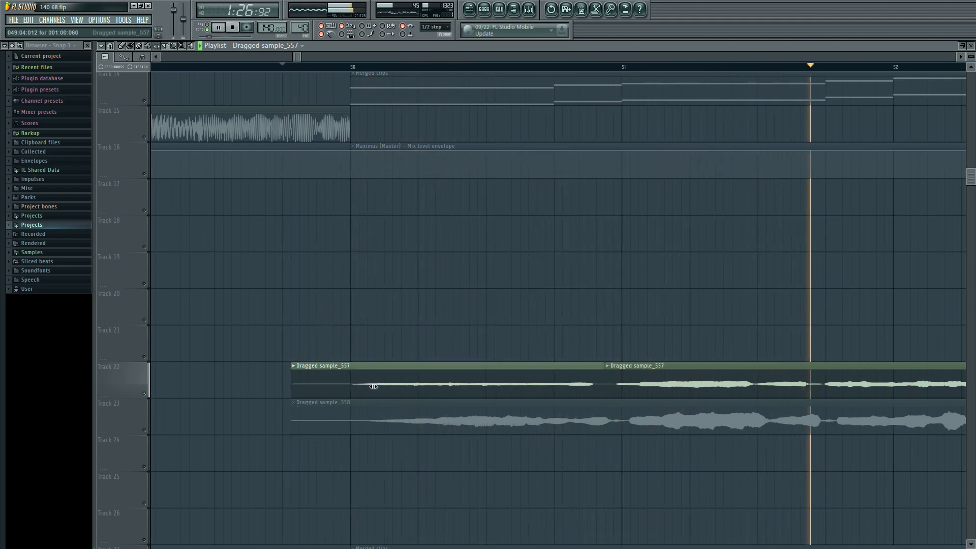
key(space)
key(space)
key(space)
key(space)
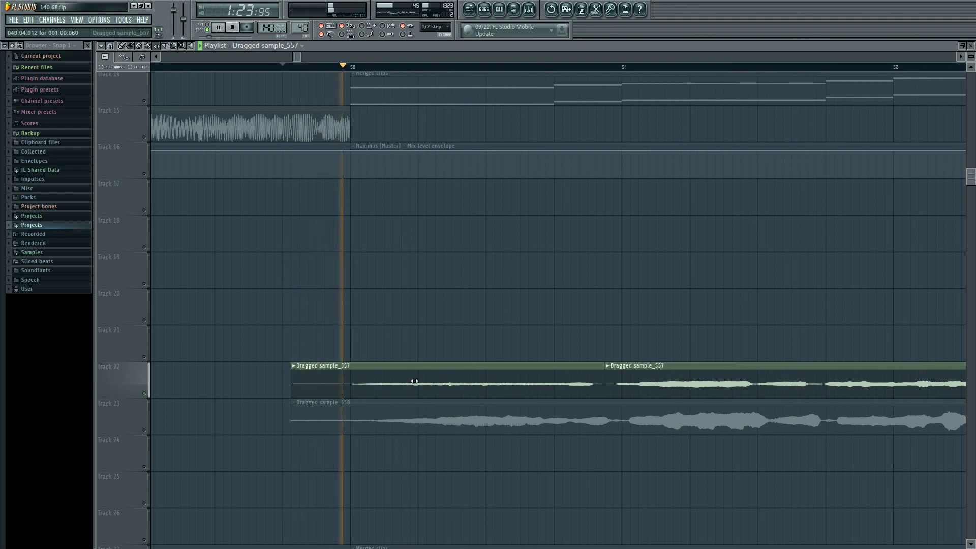
- Play the opening of Dragged sample_557 from just before bar 50 at close zoom to locate its onset
scroll(375, 390, up, 3)
scroll(338, 462, up, 1)
scroll(355, 464, up, 3)
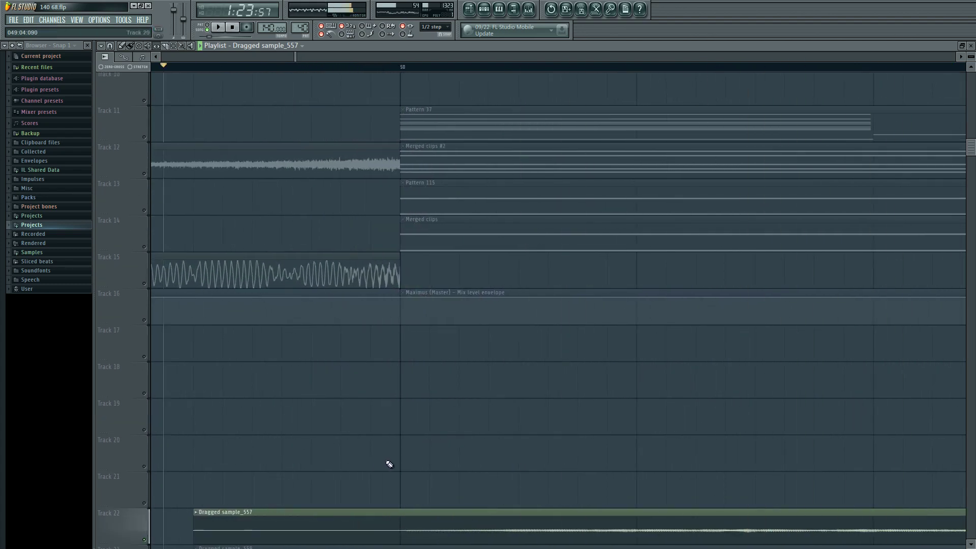
key(space)
key(space)
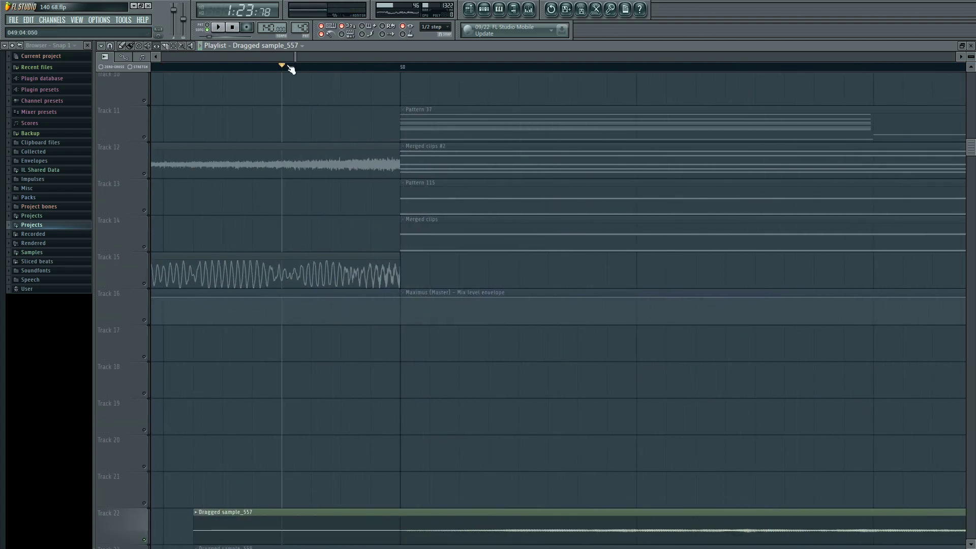
click(301, 67)
key(space)
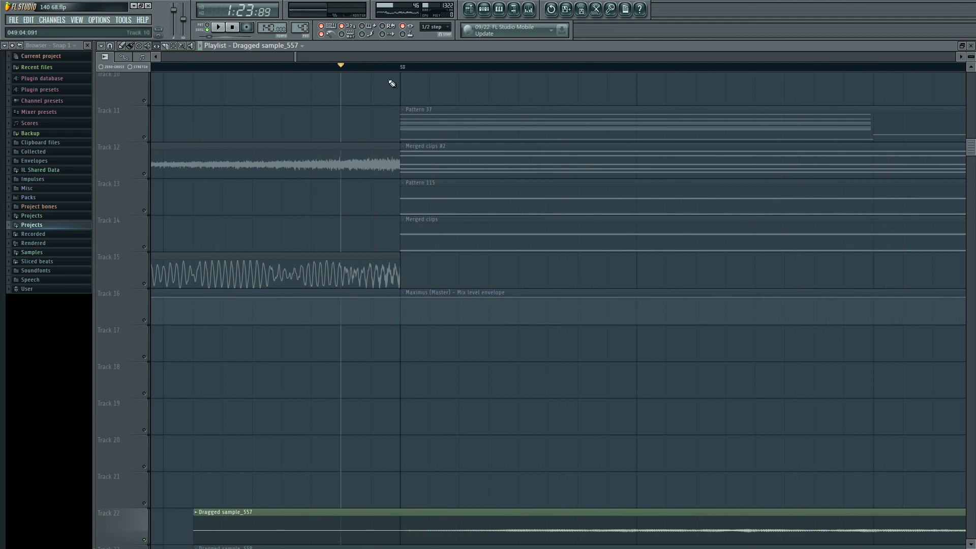
- Play the two Track 22 slices from bar 50, then again from bar 51, and check their timing
key(space)
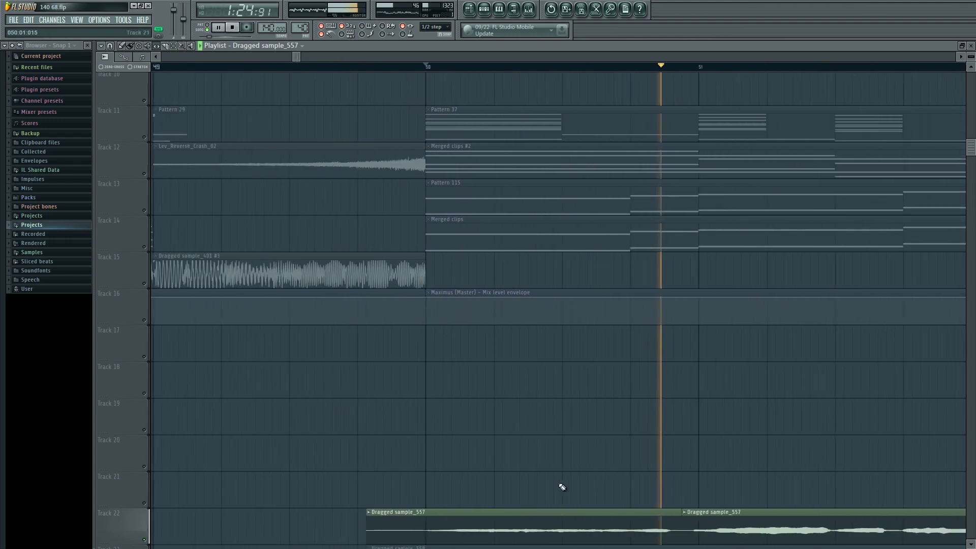
scroll(562, 485, down, 4)
key(space)
key(space)
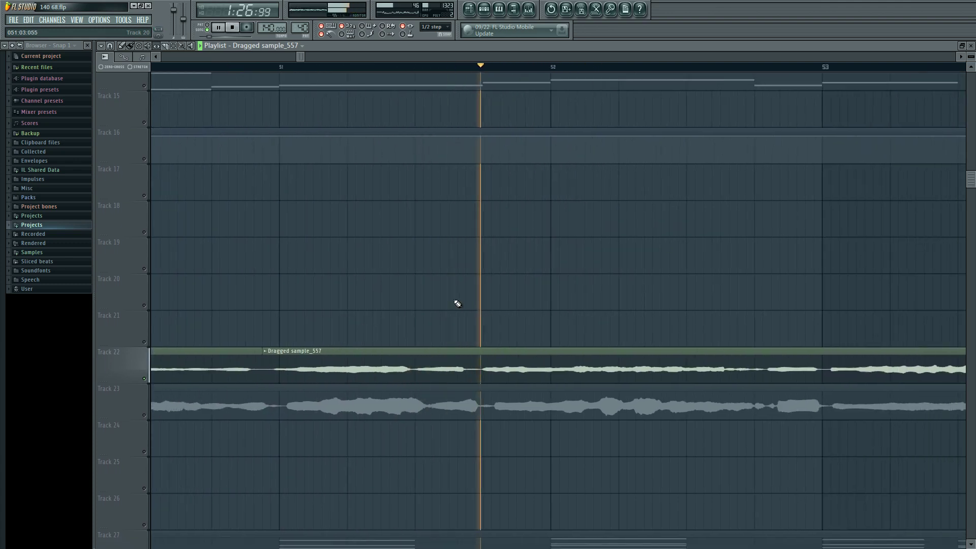
click(283, 66)
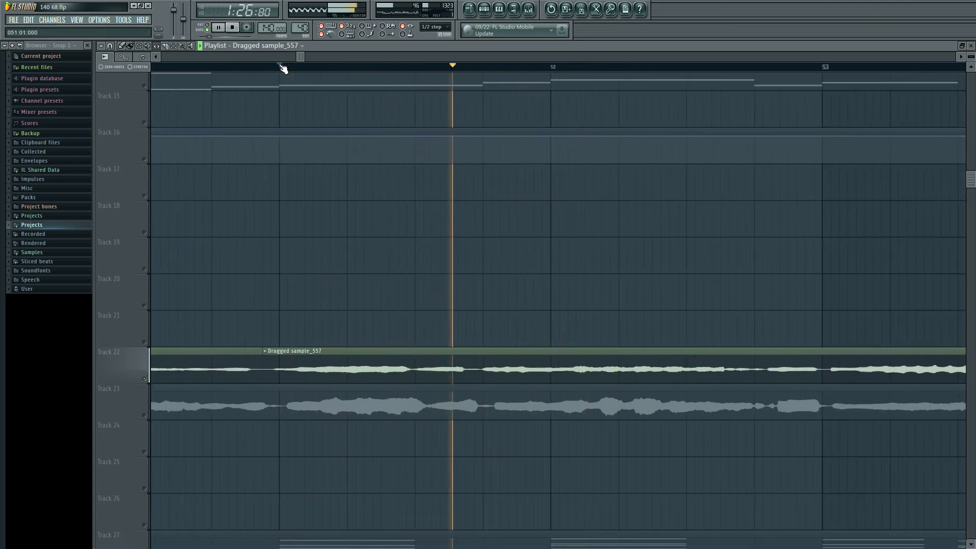
- Slice Dragged sample_557 at beat 4 of bar 52 and trim the end of the preceding piece to leave a short gap
drag(730, 277, 396, 273)
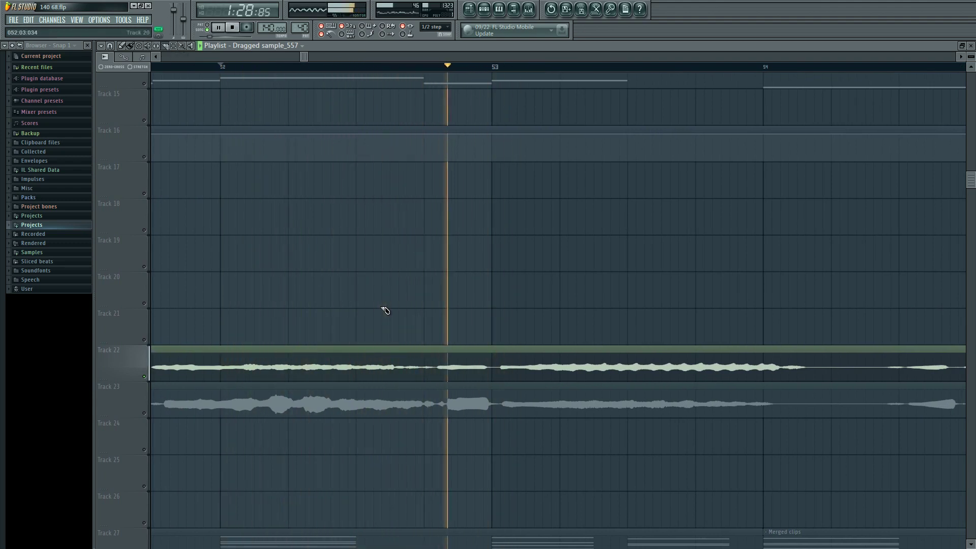
key(space)
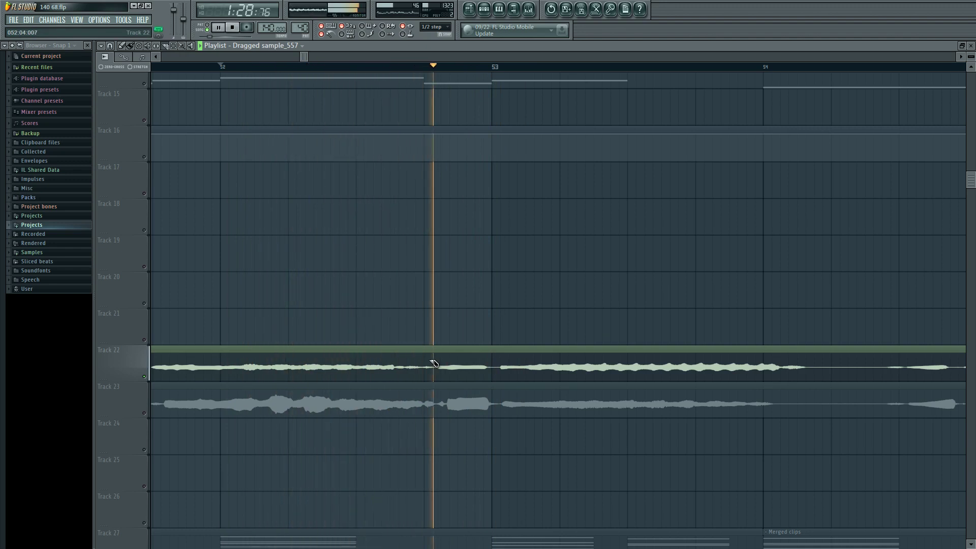
key(space)
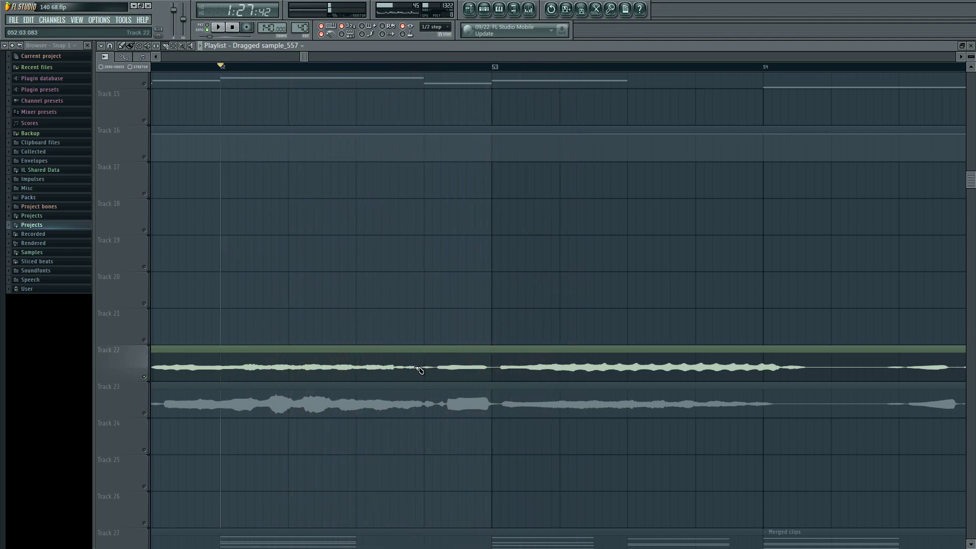
key(space)
key(space)
key(space)
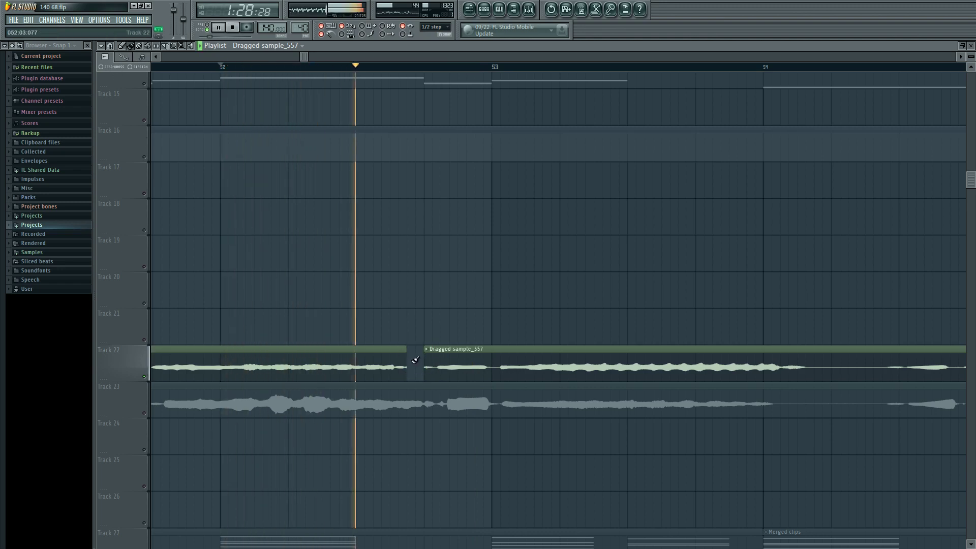
key(space)
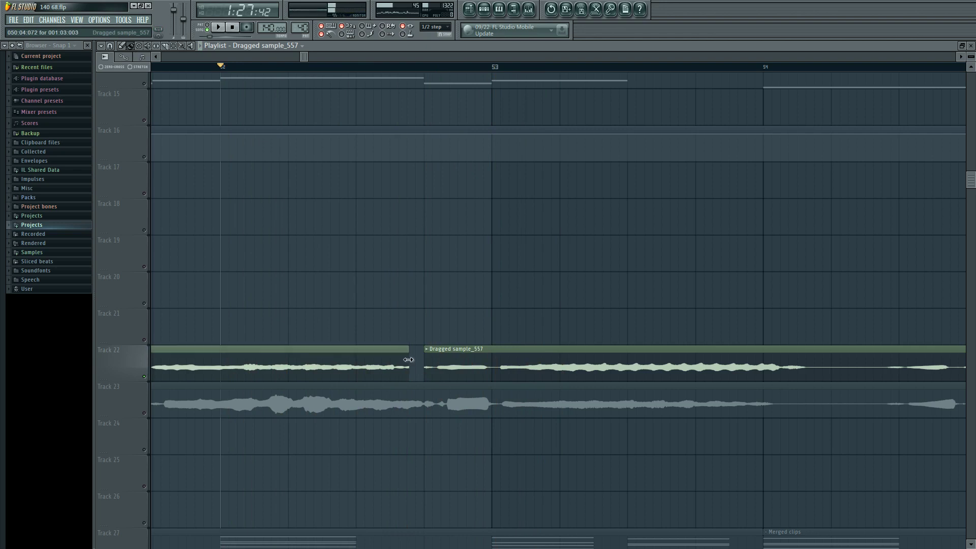
- Slip the audio of the slice starting at beat 4 of bar 52 slightly later, checking playback from bar 52
key(space)
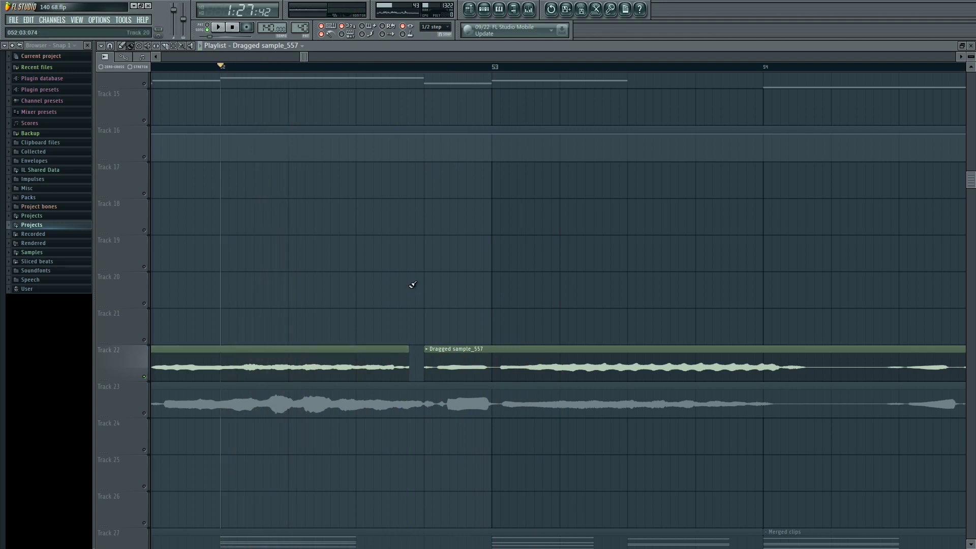
key(space)
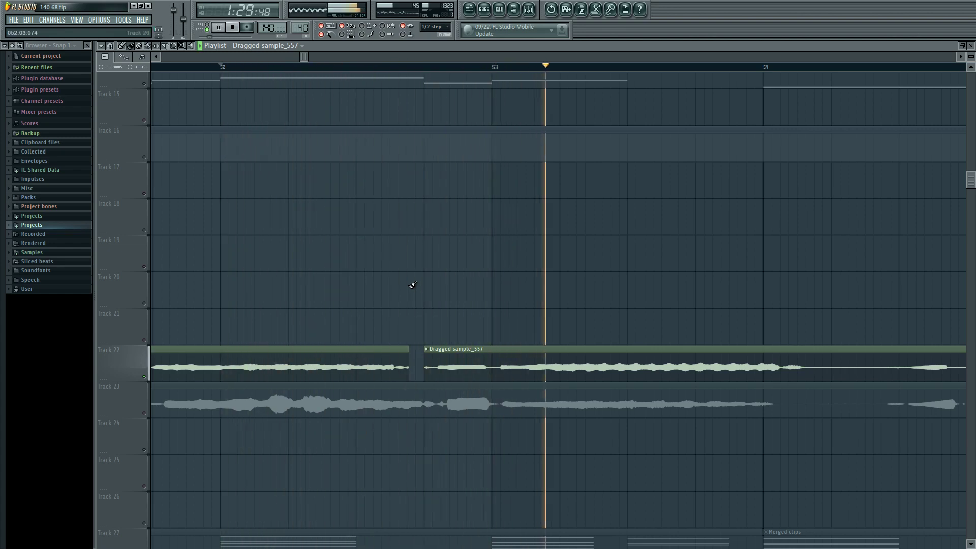
key(space)
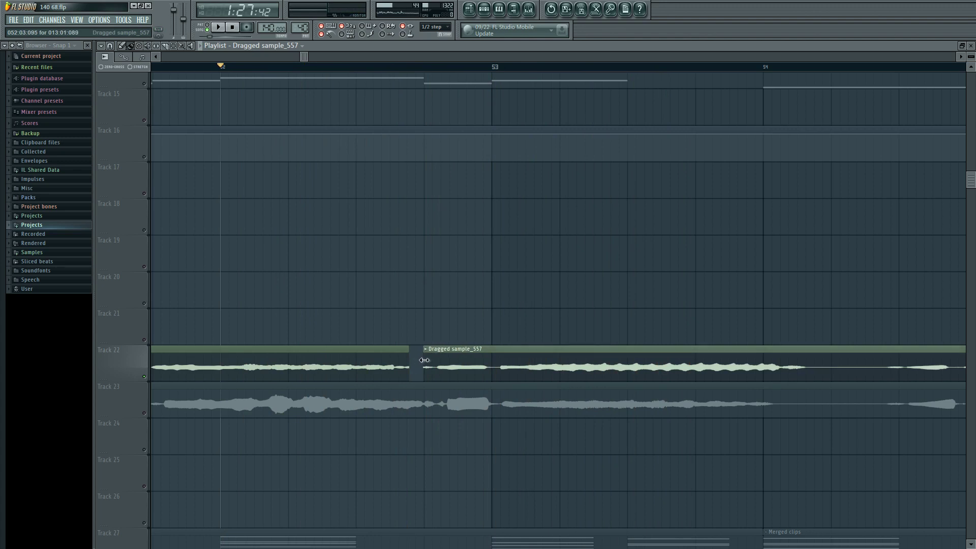
key(space)
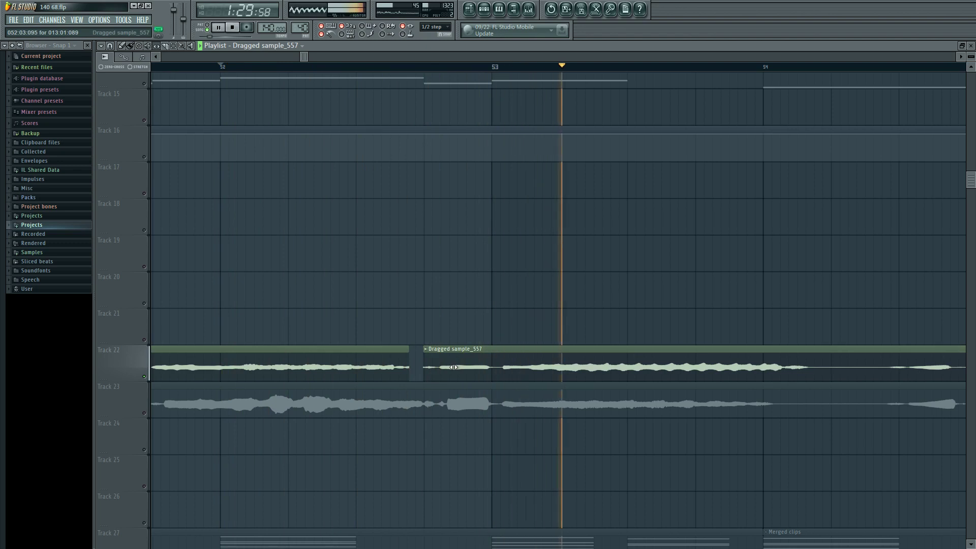
key(space)
key(space)
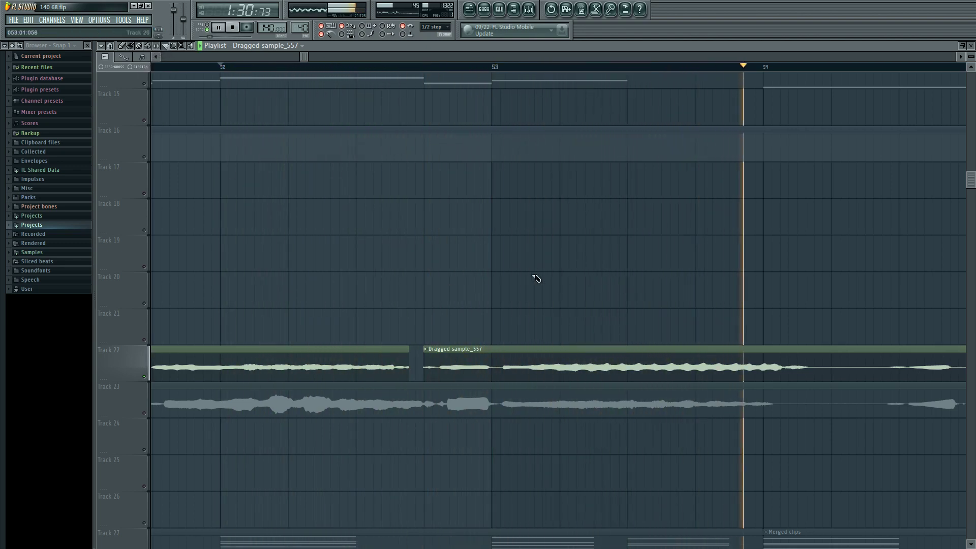
- Slice Dragged sample_557 on Track 22 at bar 53 and slip the new slice's audio slightly earlier
key(space)
key(space)
drag(528, 340, 443, 341)
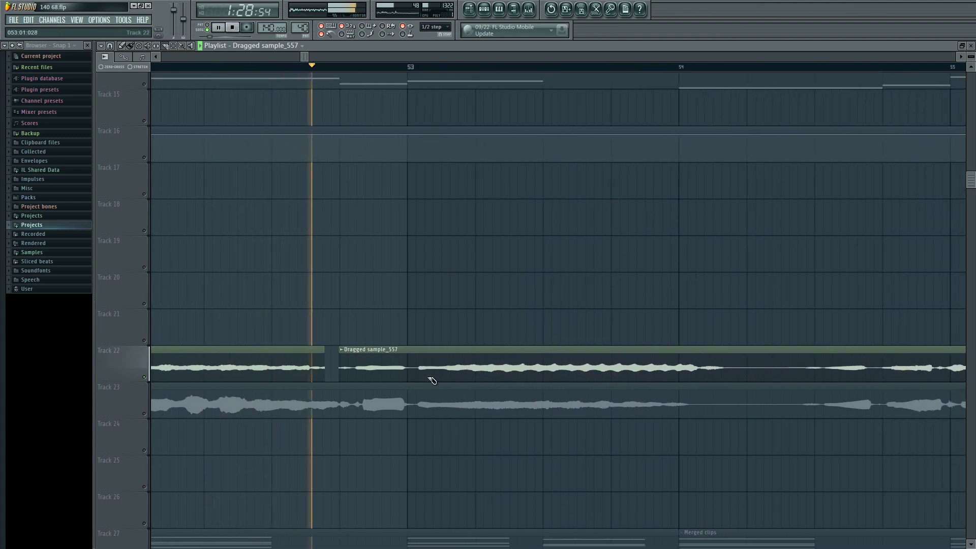
click(415, 359)
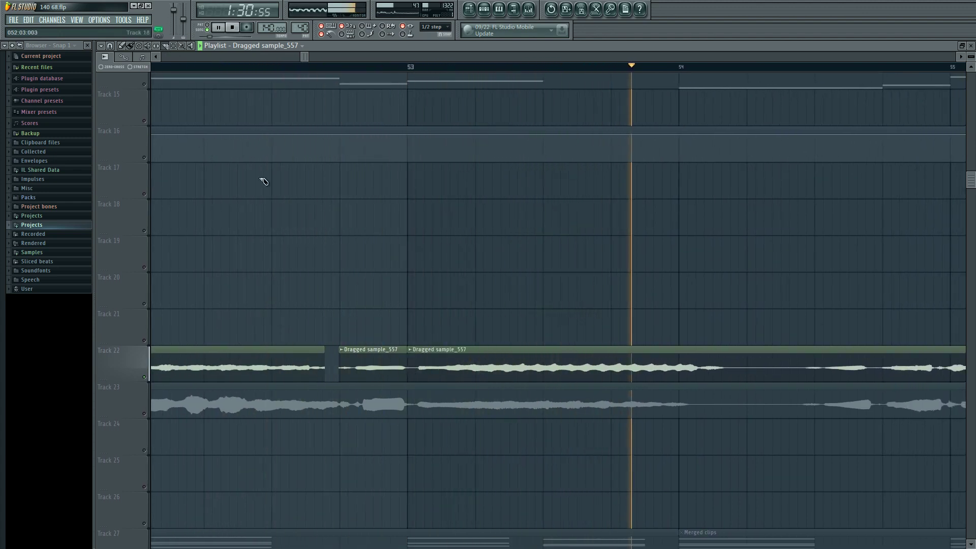
drag(456, 364, 446, 364)
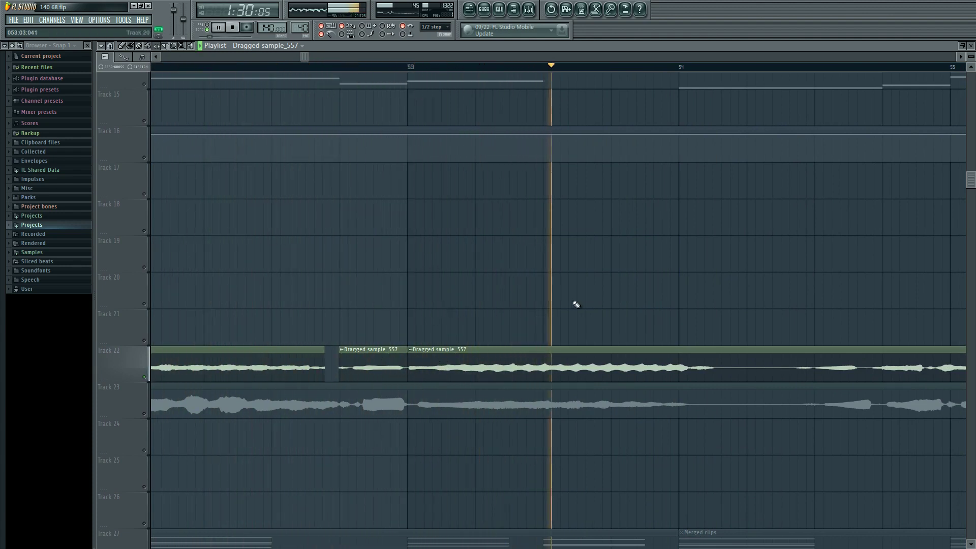
- Slice Dragged sample_557 at beat 4 of bar 53, at bar 54 and at beat 2 of bar 54, checking playback from bar 53
scroll(574, 303, right, 4)
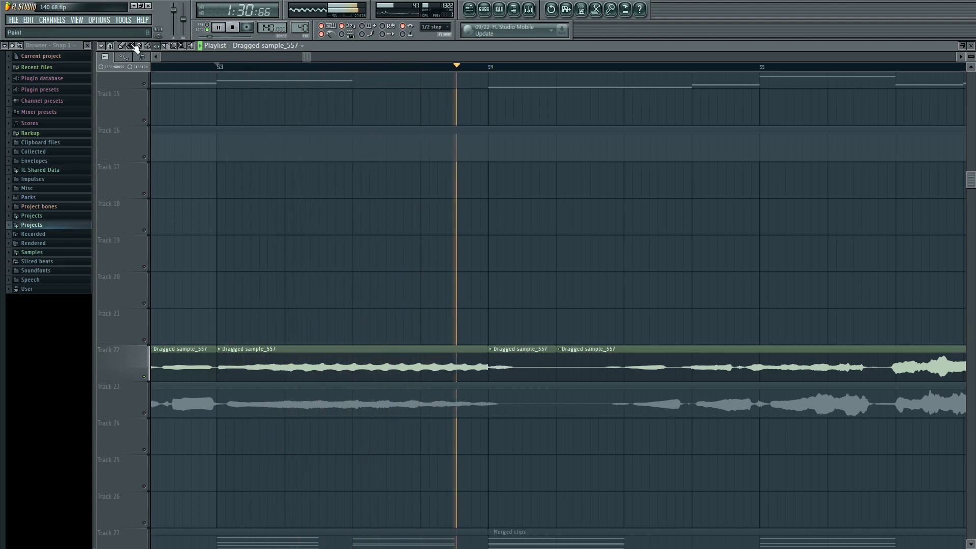
key(space)
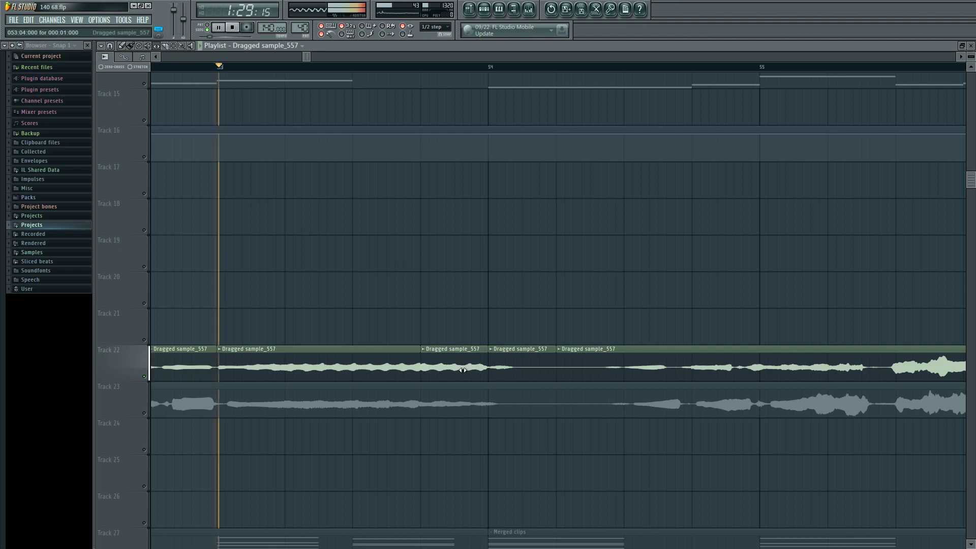
key(space)
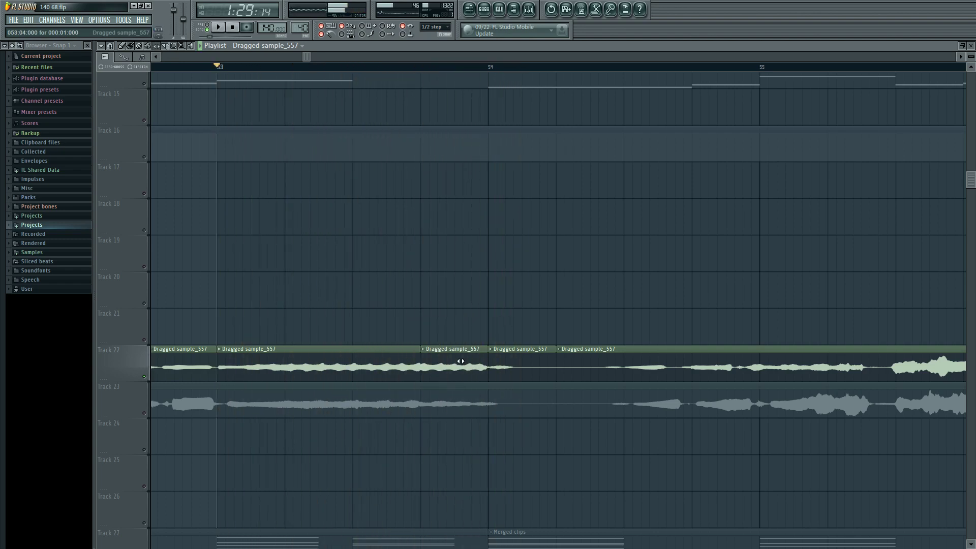
key(space)
key(space)
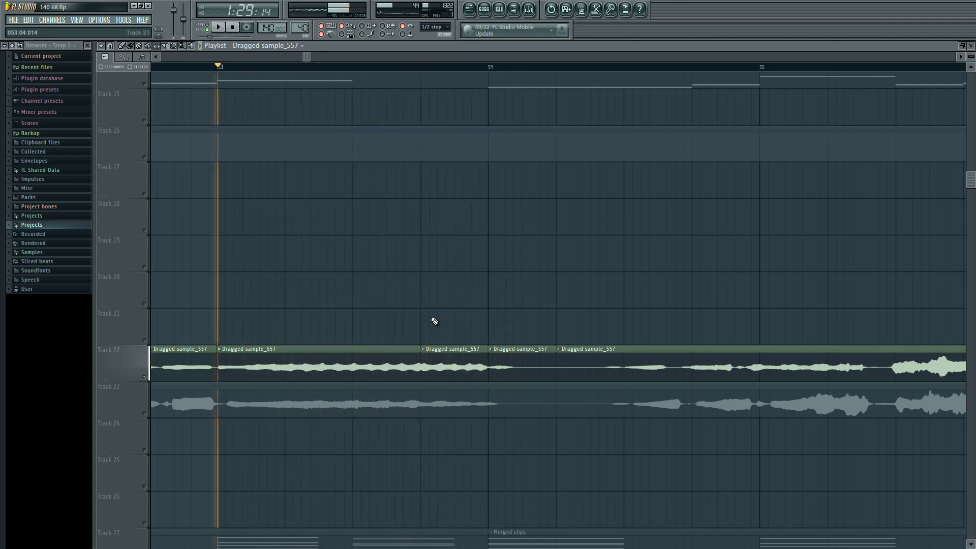
key(space)
key(space)
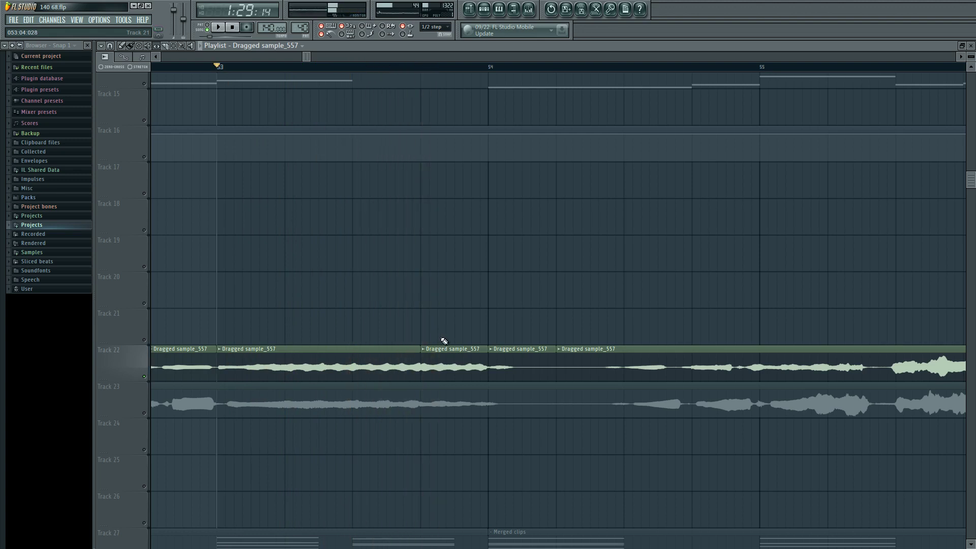
- Set the declicking method of Dragged sample_557 to Smooth (bleeding) in its channel settings
right_click(425, 355)
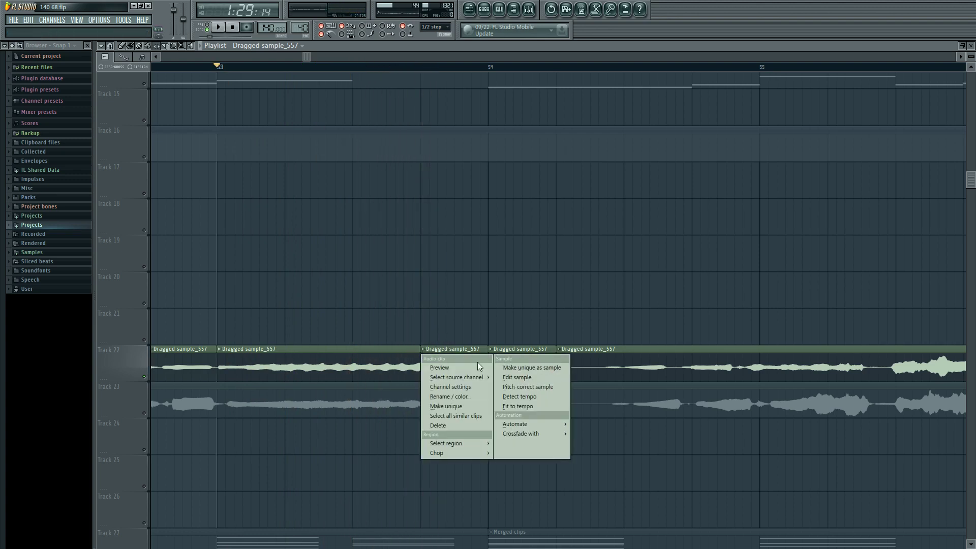
click(450, 386)
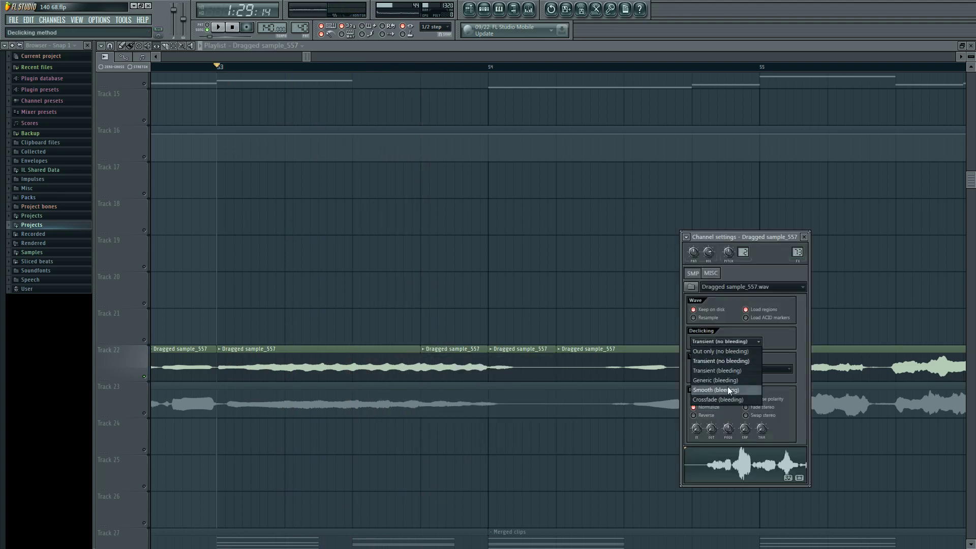
click(737, 392)
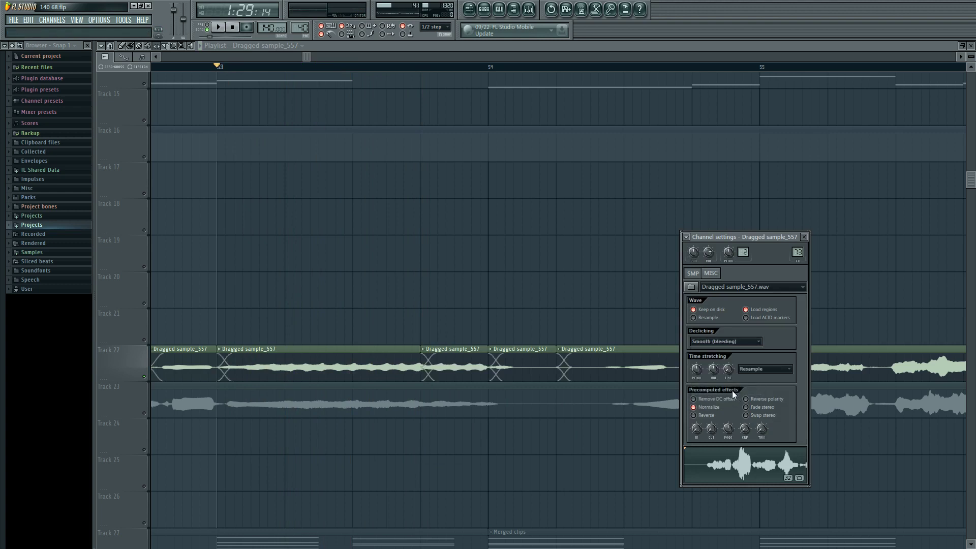
- Play the sliced Dragged sample_557 from bars 53, 52 and 50 and check the crossfaded joins up to bar 54
key(space)
click(523, 425)
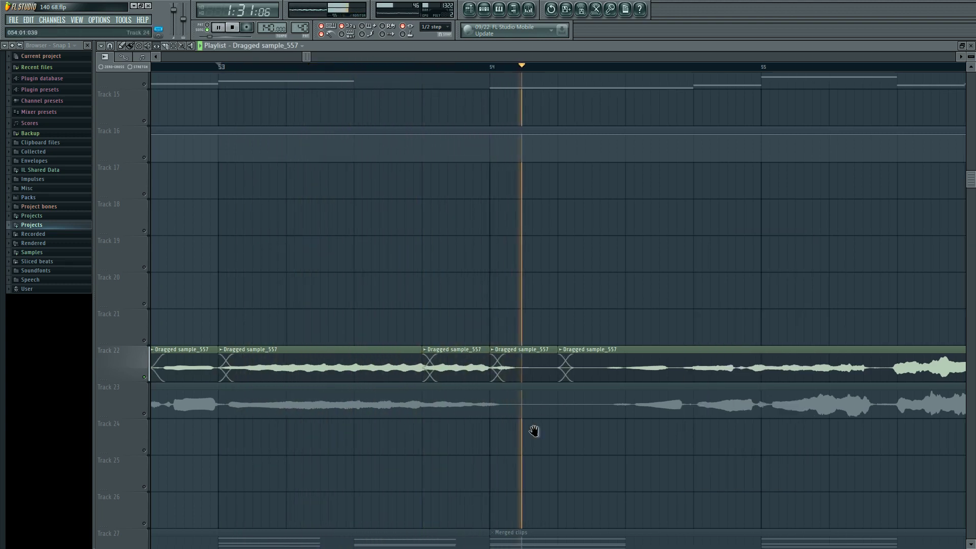
scroll(533, 432, up, 1)
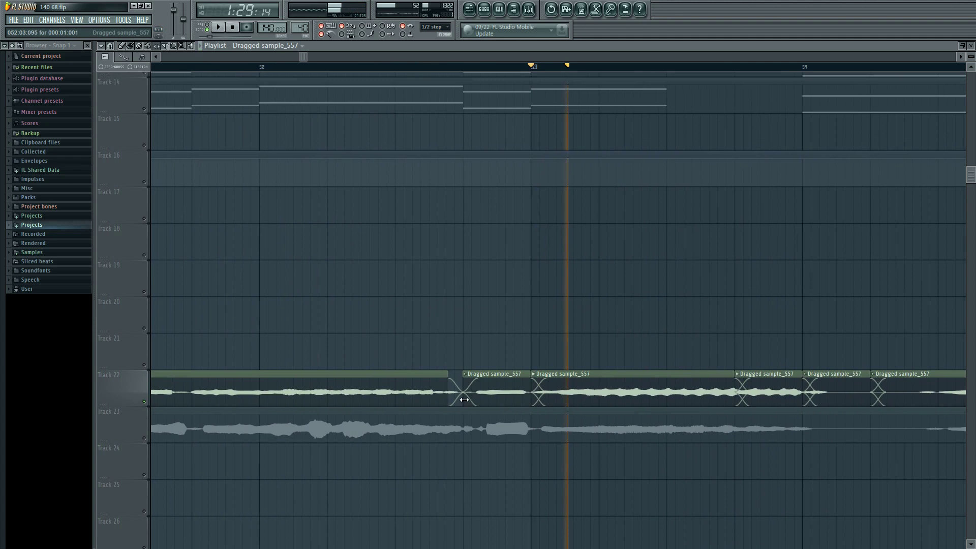
scroll(534, 301, down, 2)
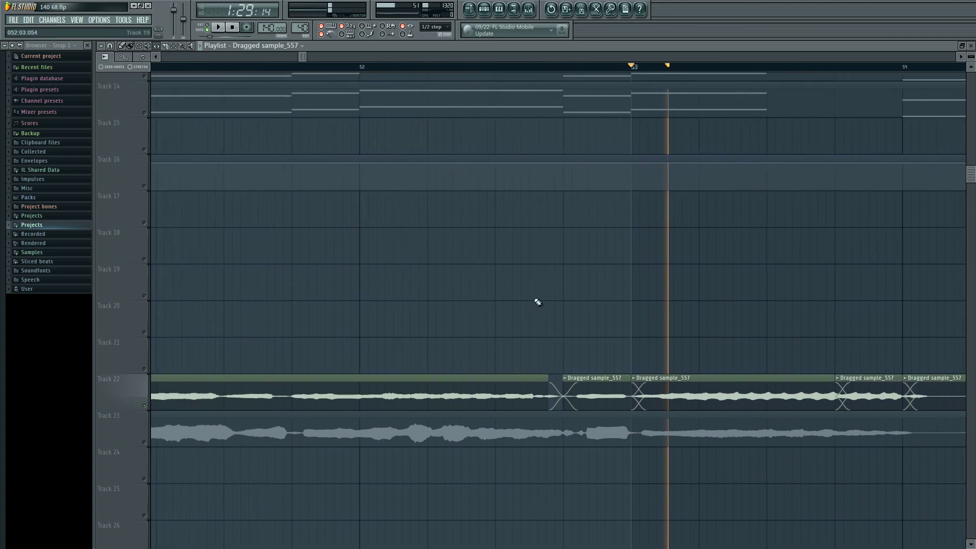
click(480, 71)
scroll(529, 311, up, 3)
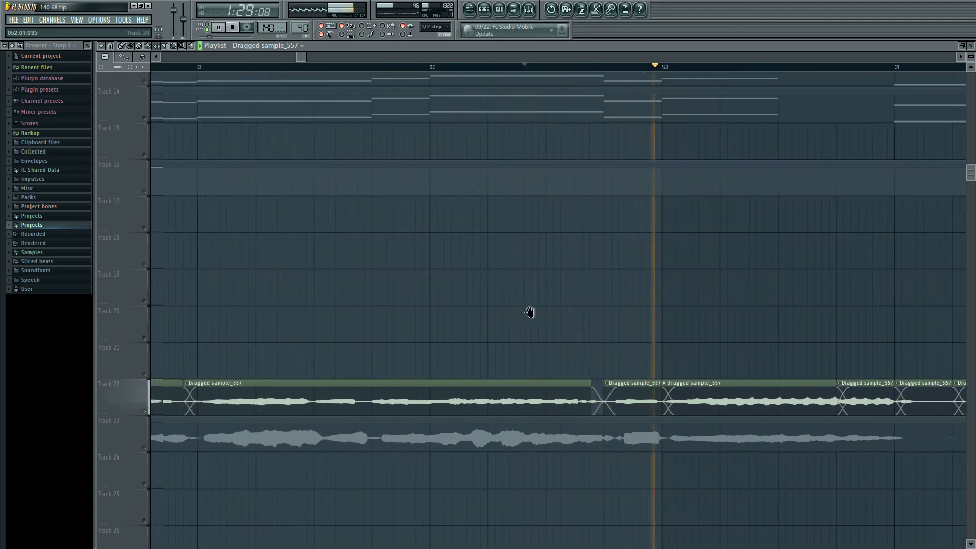
click(231, 69)
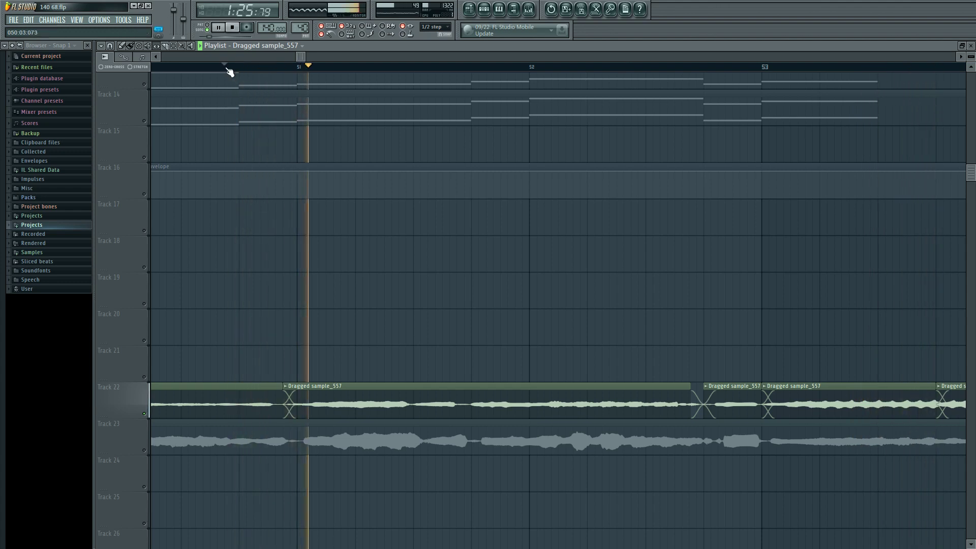
scroll(641, 308, up, 3)
scroll(364, 319, down, 8)
scroll(364, 319, down, 3)
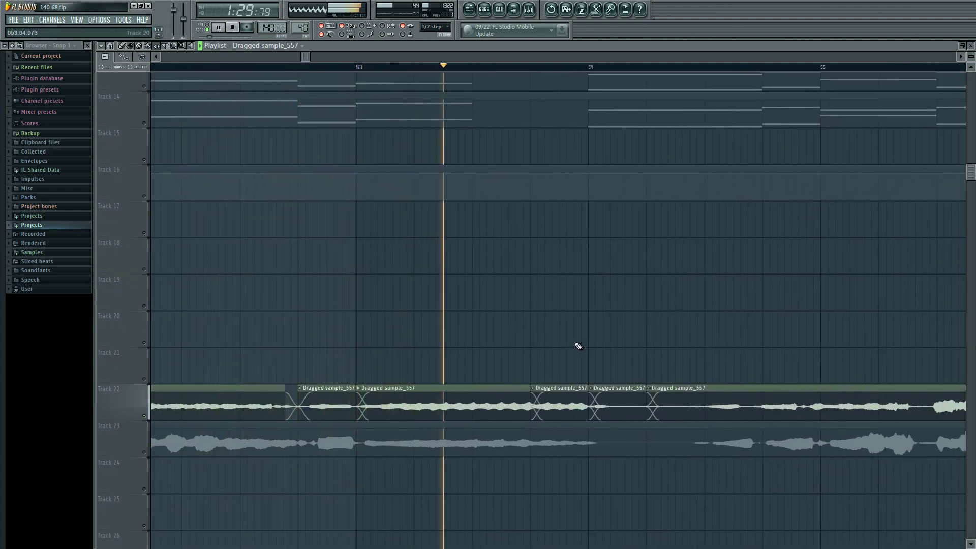
- Play the sliced Dragged sample_557 on Track 22 from bar 54 and check its timing into bar 55
drag(676, 330, 398, 303)
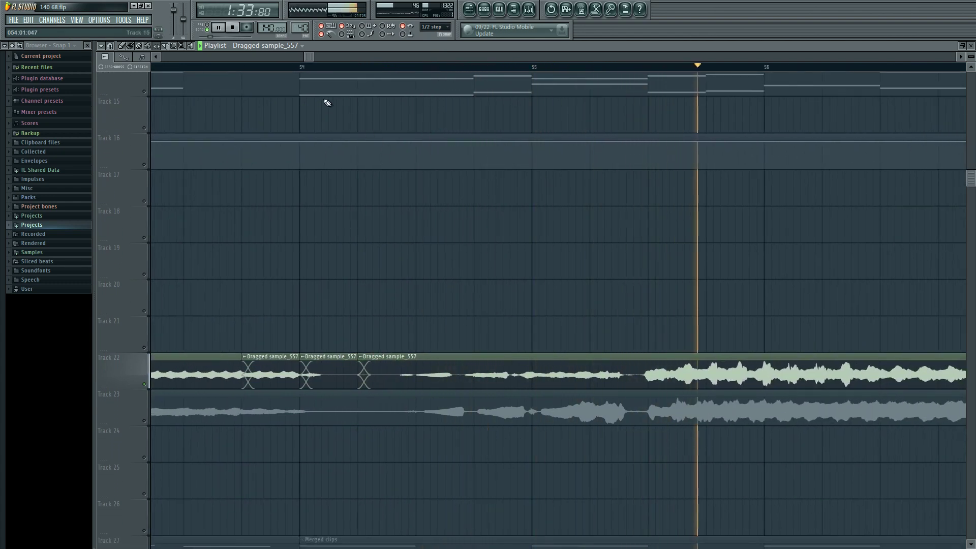
click(301, 67)
click(301, 67)
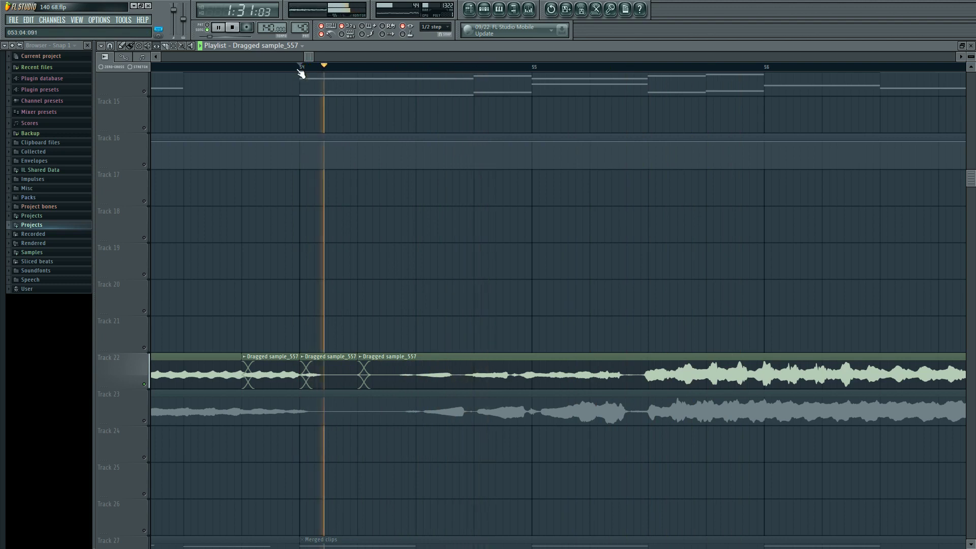
click(533, 12)
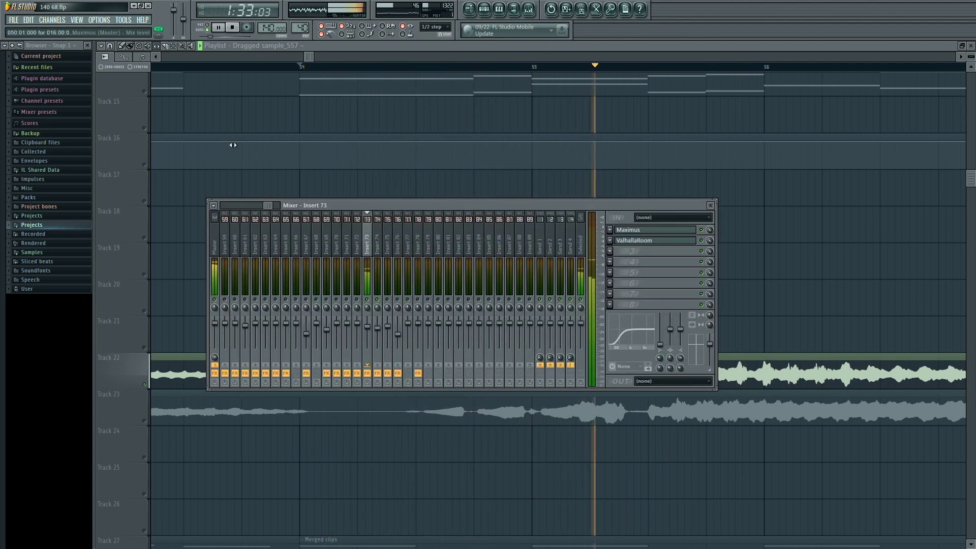
key(F9)
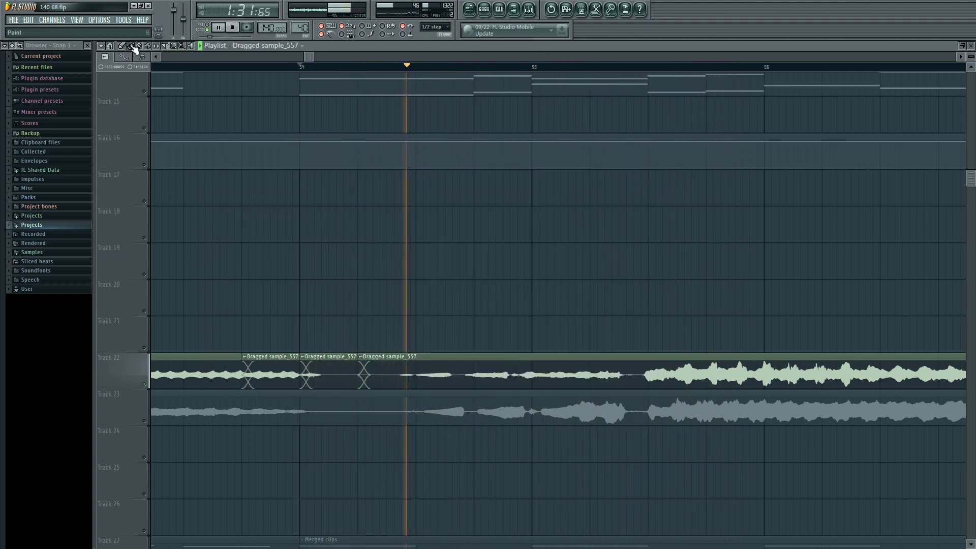
click(182, 46)
click(467, 370)
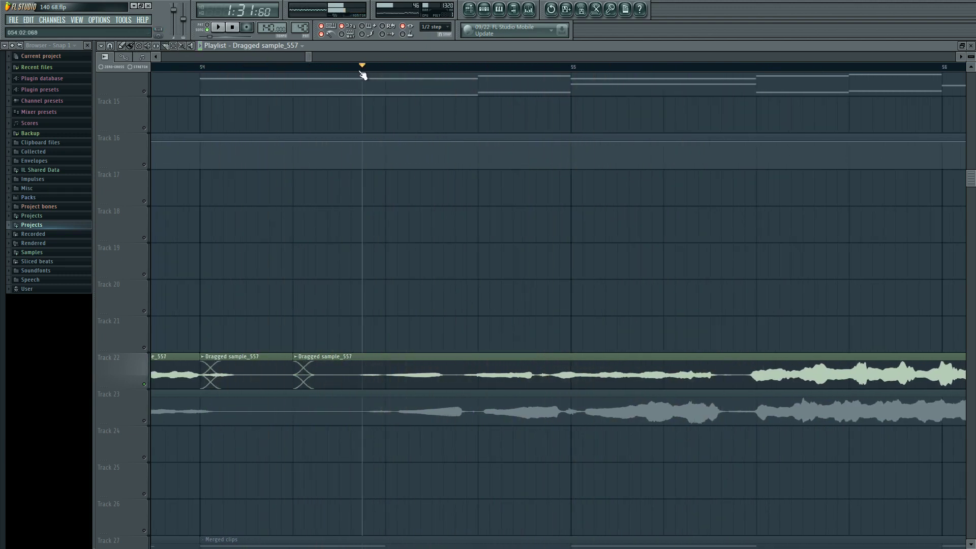
- Play the last slice of Dragged sample_557 from the middle of bar 54 and check its timing through bar 57
key(space)
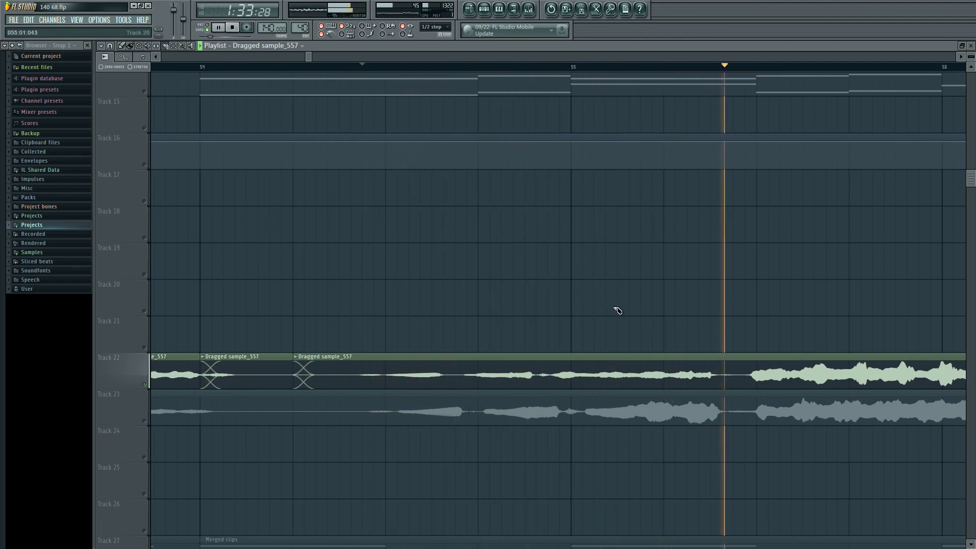
key(space)
key(space)
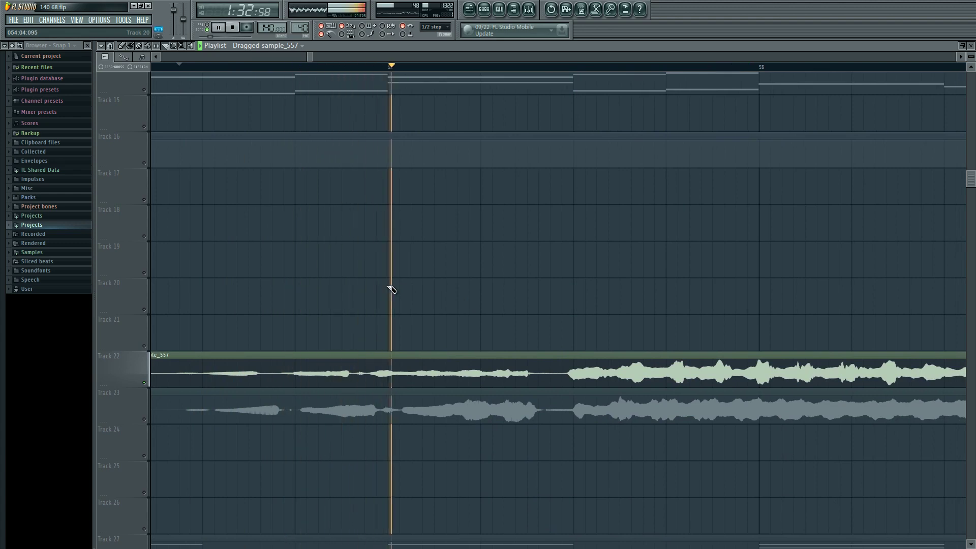
drag(392, 289, 510, 308)
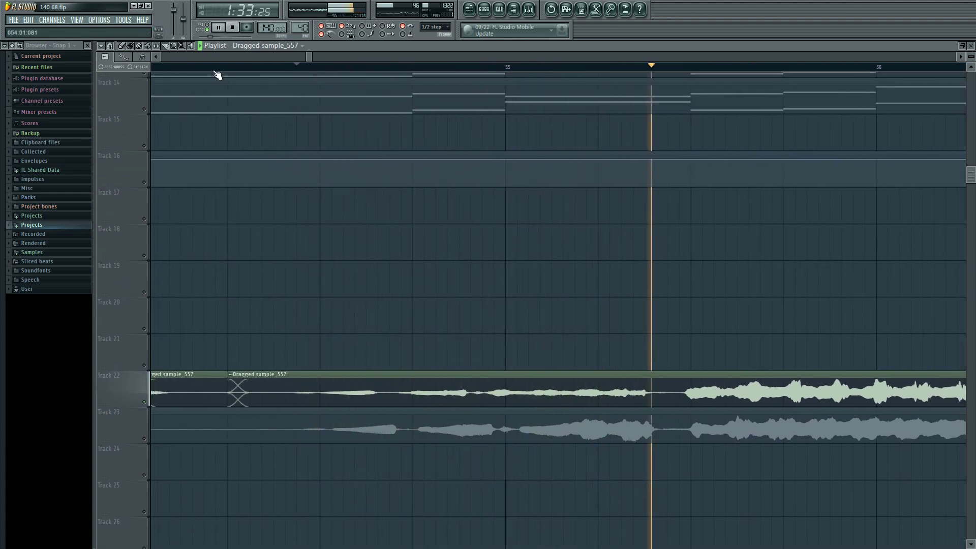
scroll(642, 305, down, 1)
scroll(642, 305, down, 3)
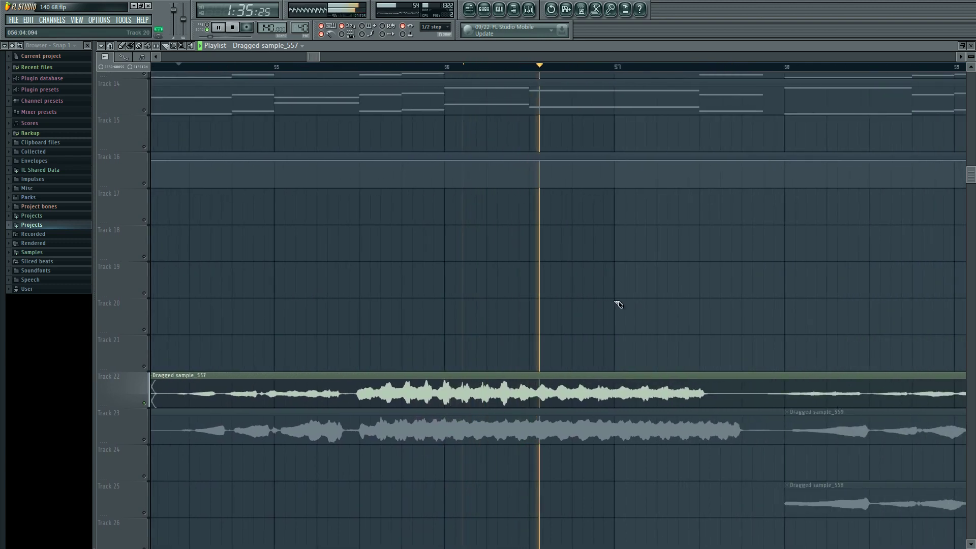
drag(552, 303, 437, 301)
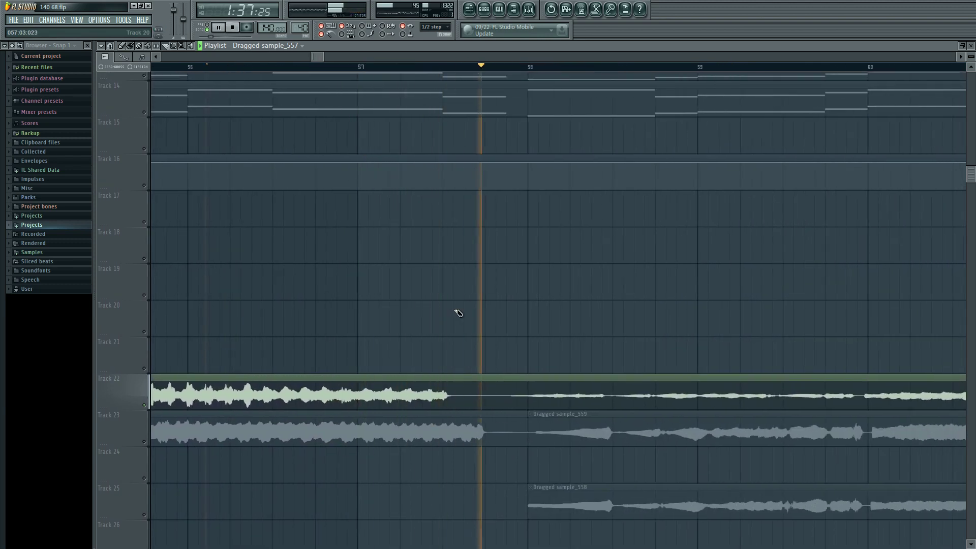
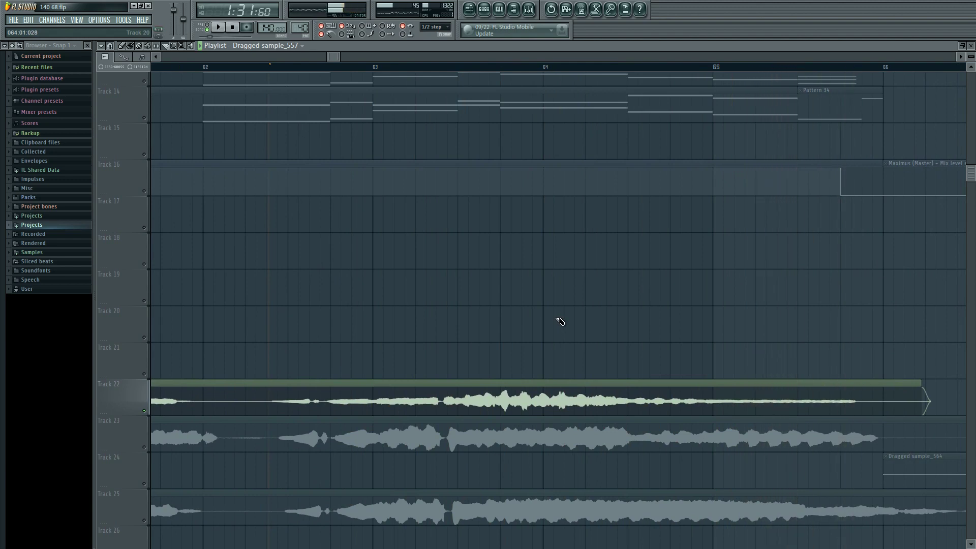
- Unmute Track 23 and play Dragged sample_557 and Dragged sample_558 together from just before bar 50
scroll(560, 321, down, 6)
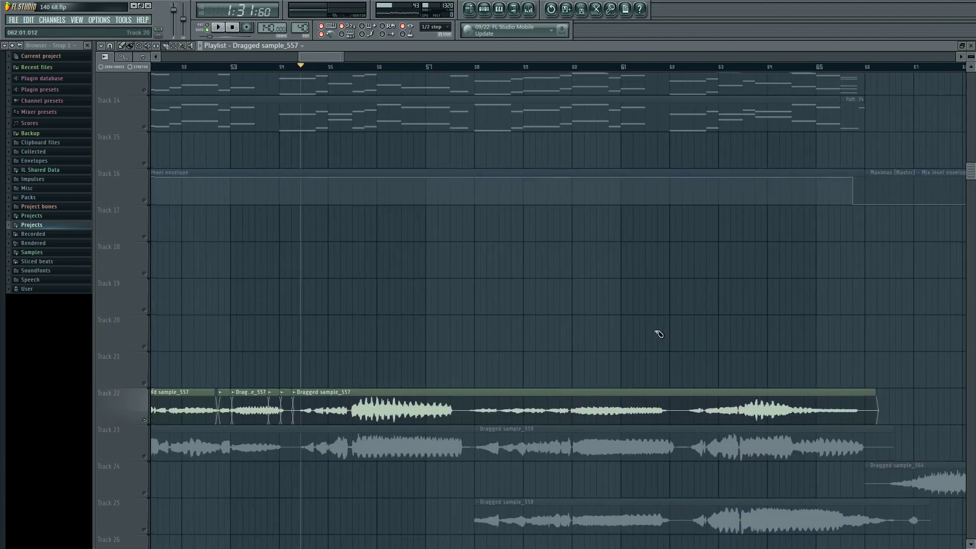
scroll(659, 334, left, 5)
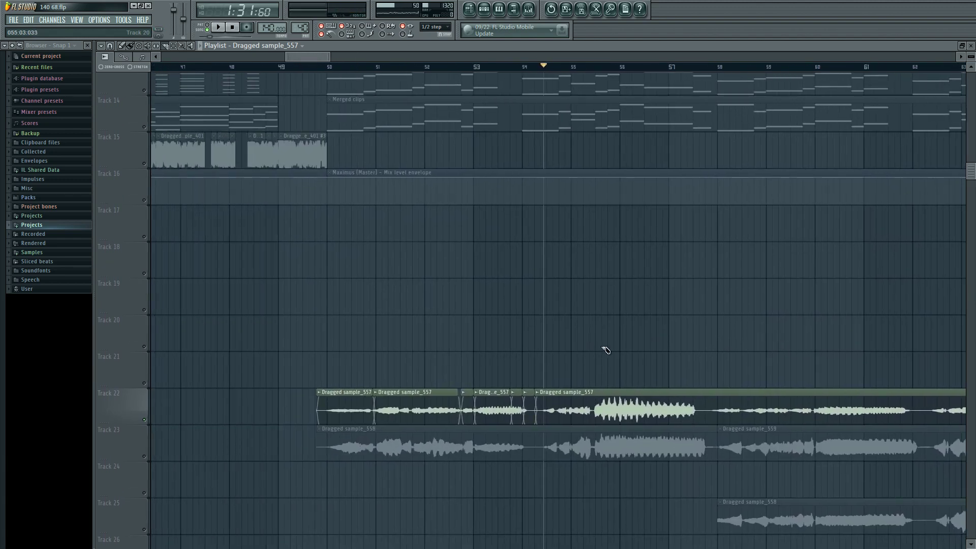
click(150, 458)
scroll(338, 490, down, 1)
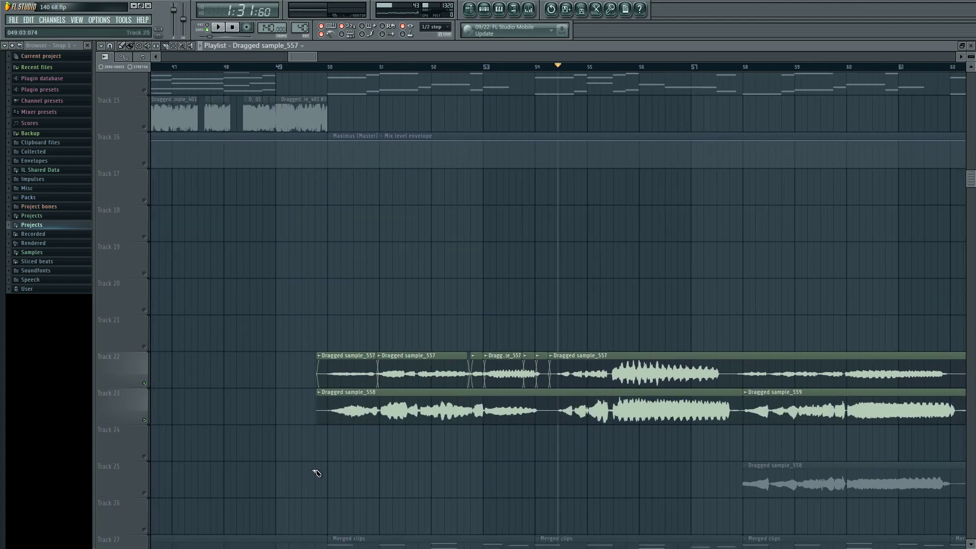
scroll(371, 473, up, 5)
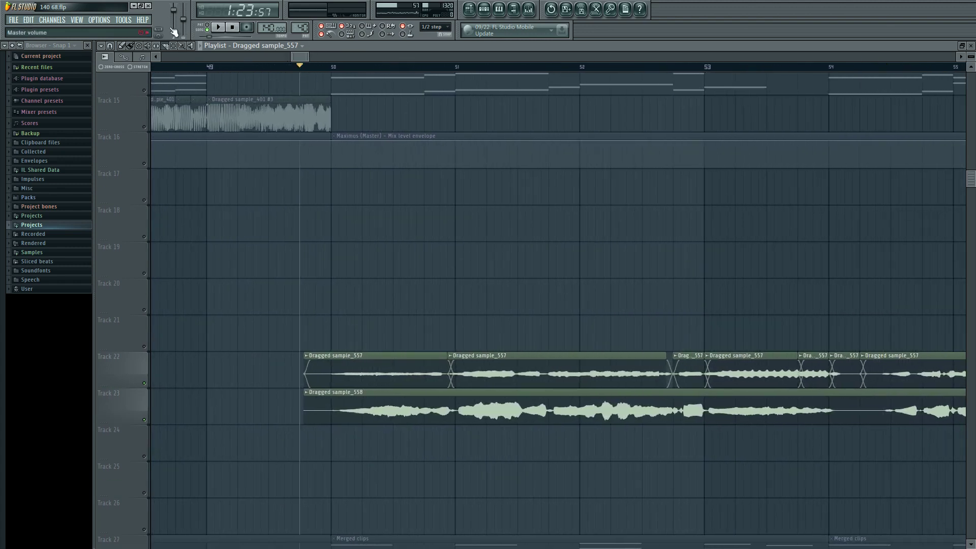
scroll(361, 432, up, 3)
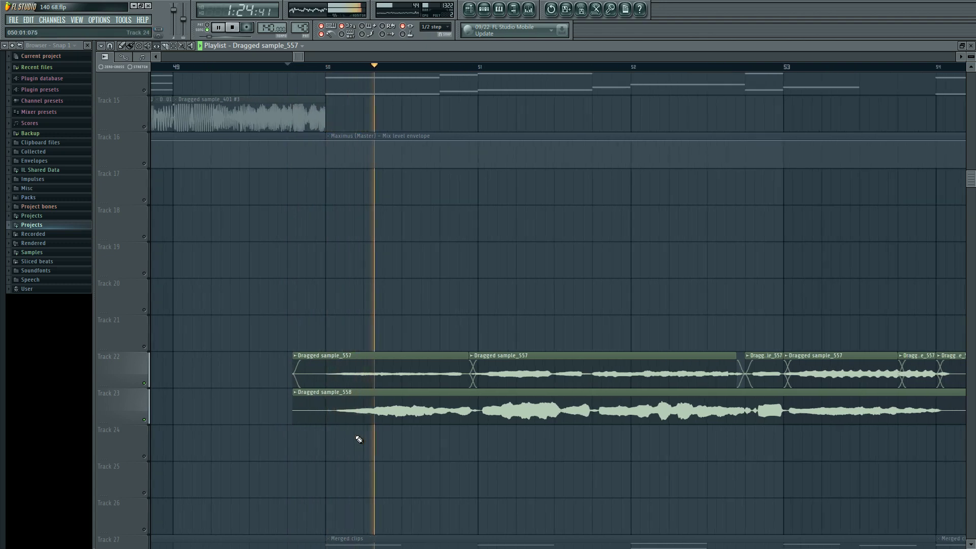
- Slip the audio of Dragged sample_558 on Track 23 slightly earlier so it starts at bar 50, and check playback into bar 52
drag(359, 415, 347, 415)
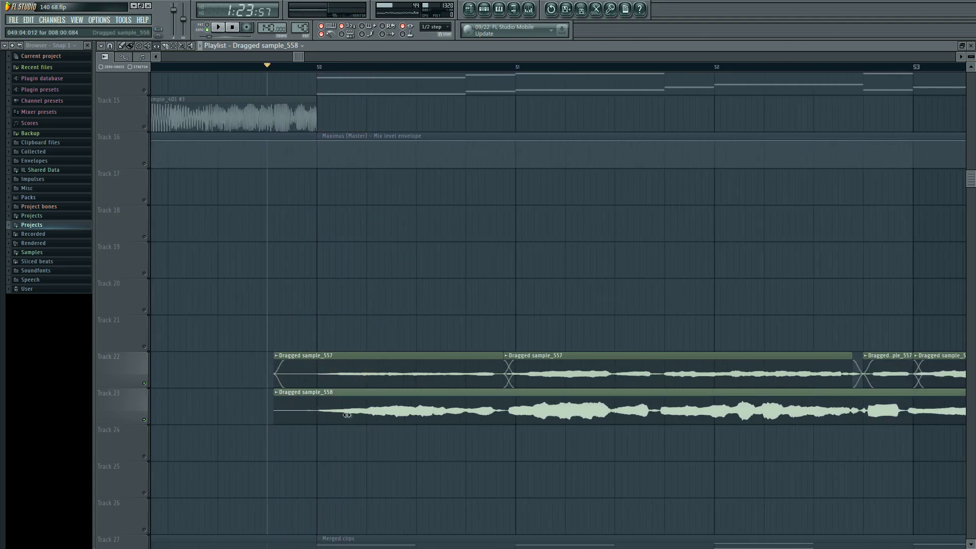
key(space)
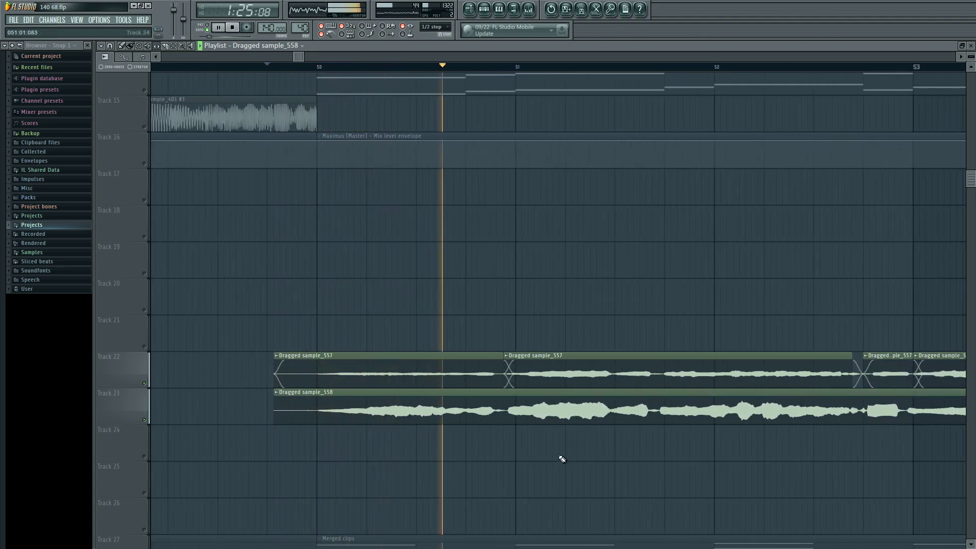
scroll(432, 458, right, 3)
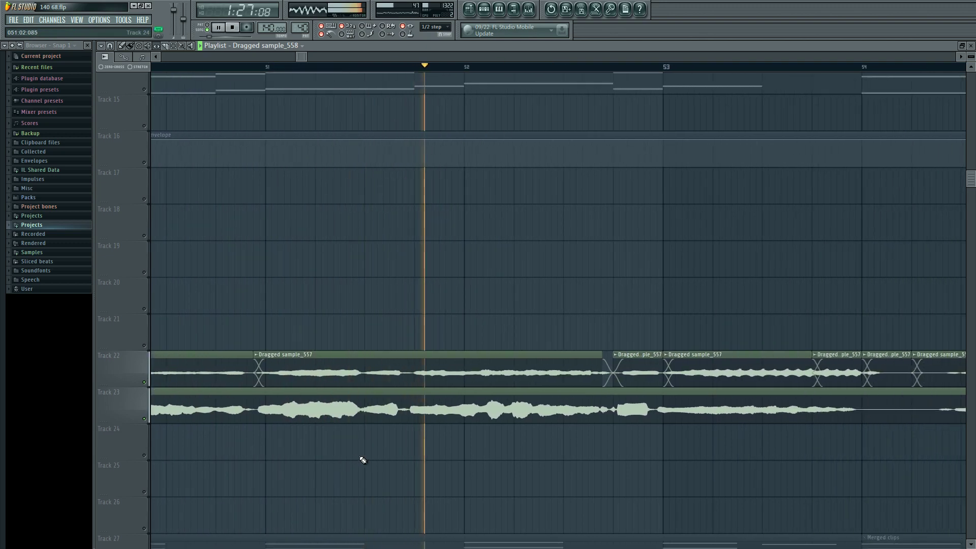
- Play from bar 51 and slice Dragged sample_558 on Track 23 at the dip just before beat 3 of bar 51
click(266, 70)
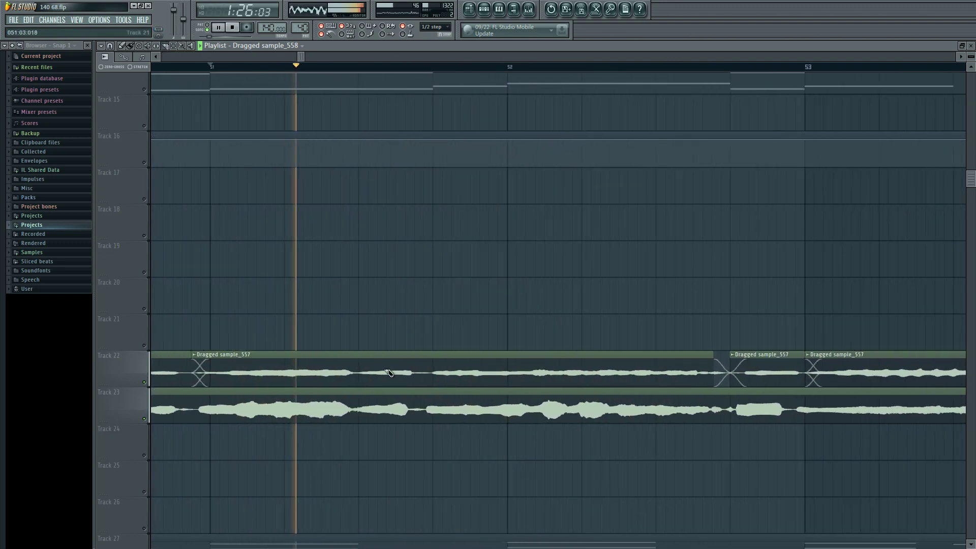
scroll(267, 70, up, 2)
key(space)
key(space)
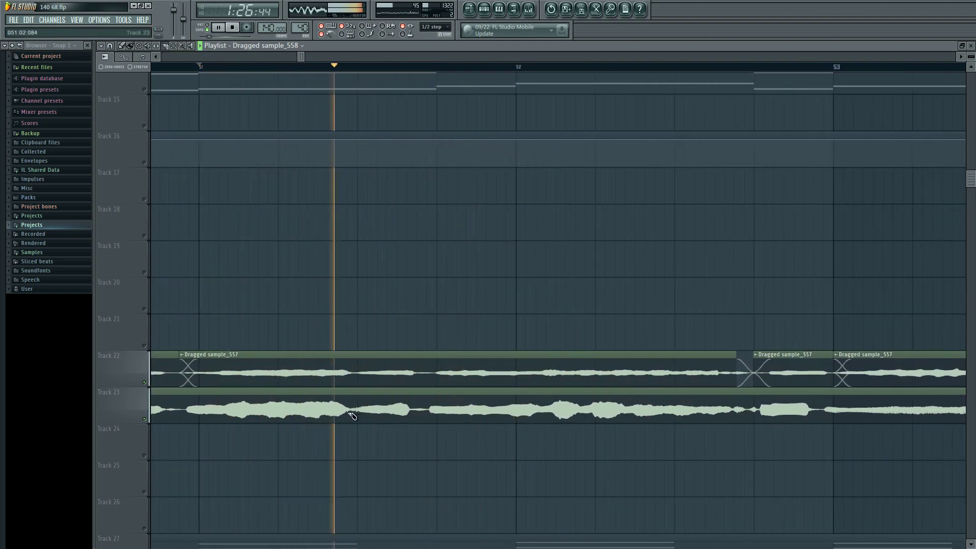
key(space)
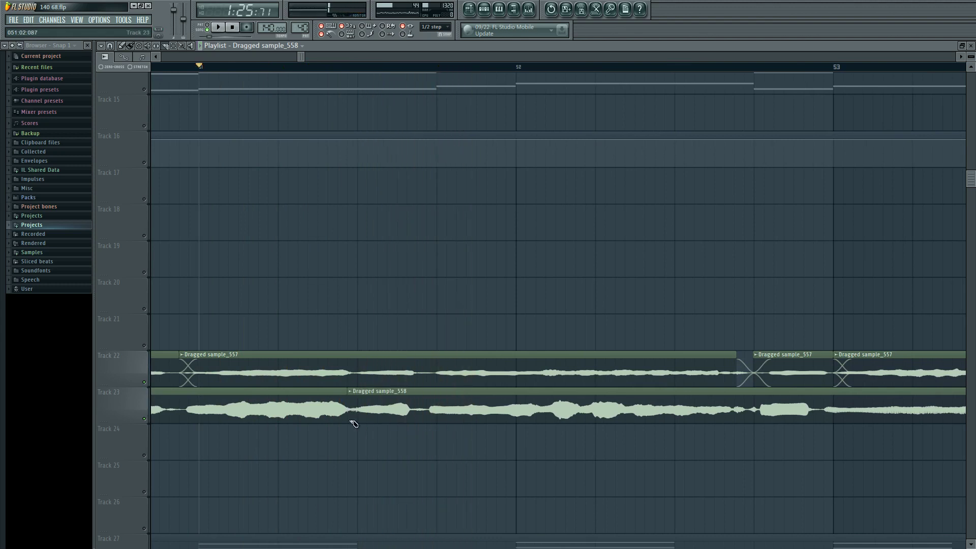
- Change the declicking method of Dragged sample_558 in its channel settings to one that crossfades the slice joins
double_click(578, 406)
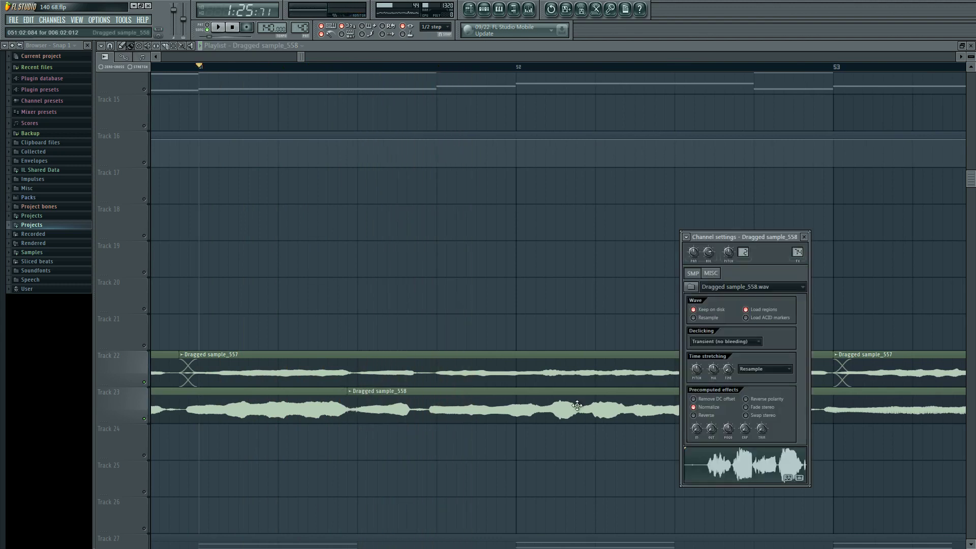
click(730, 399)
click(446, 497)
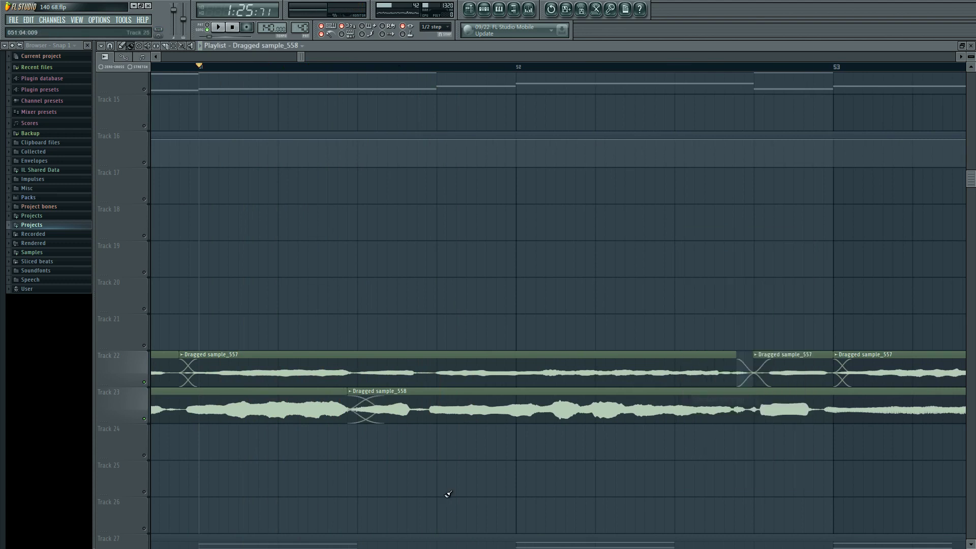
- Slice Dragged sample_558 on Track 23 just before beat 4 of bar 52 and check playback from the middle of bar 52
key(space)
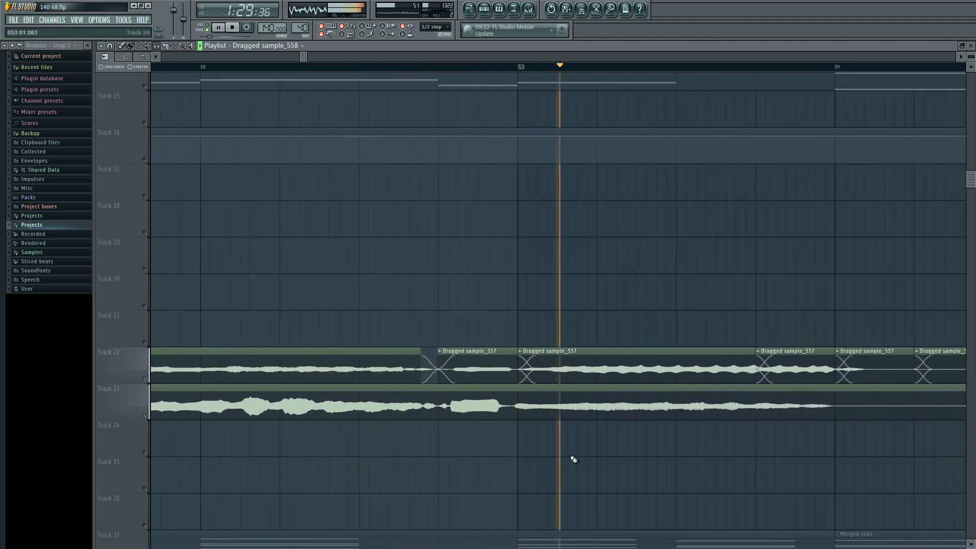
key(space)
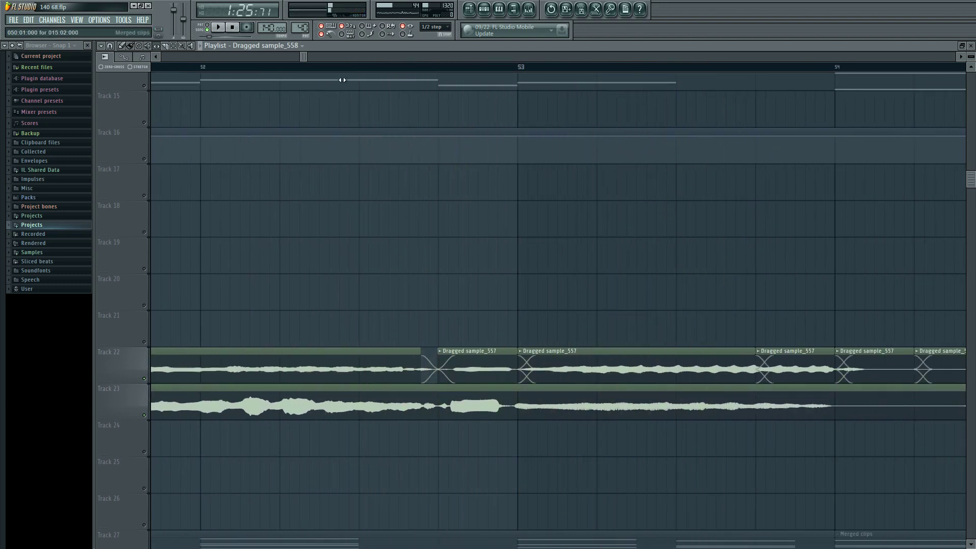
key(space)
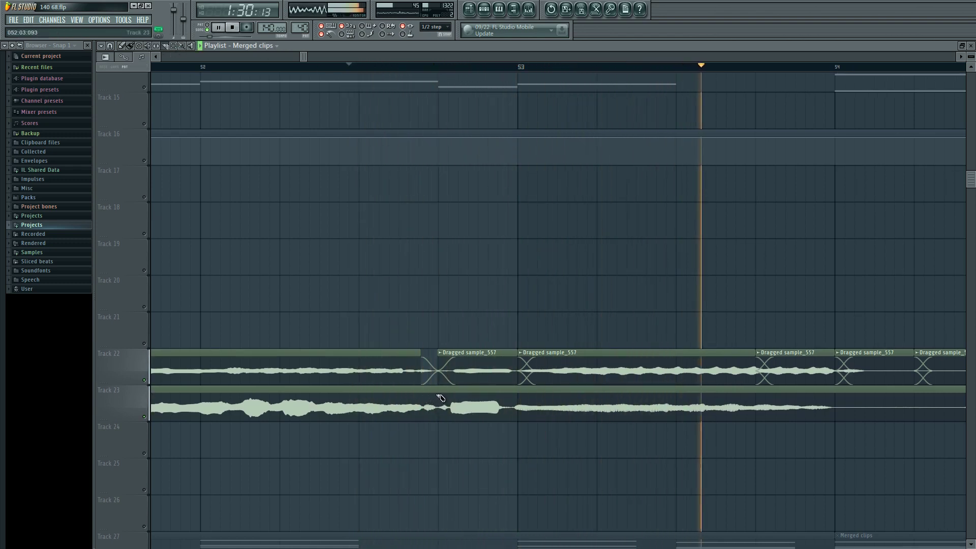
click(490, 409)
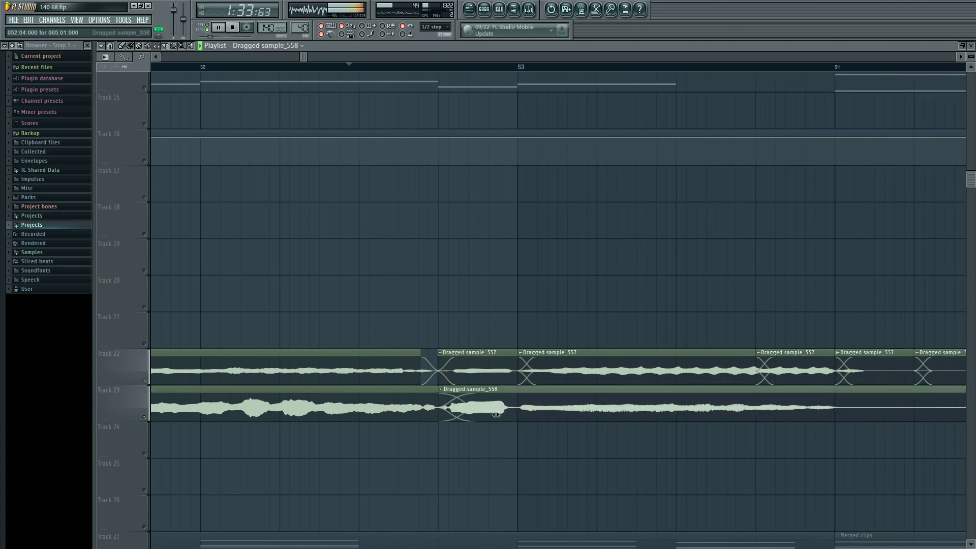
key(space)
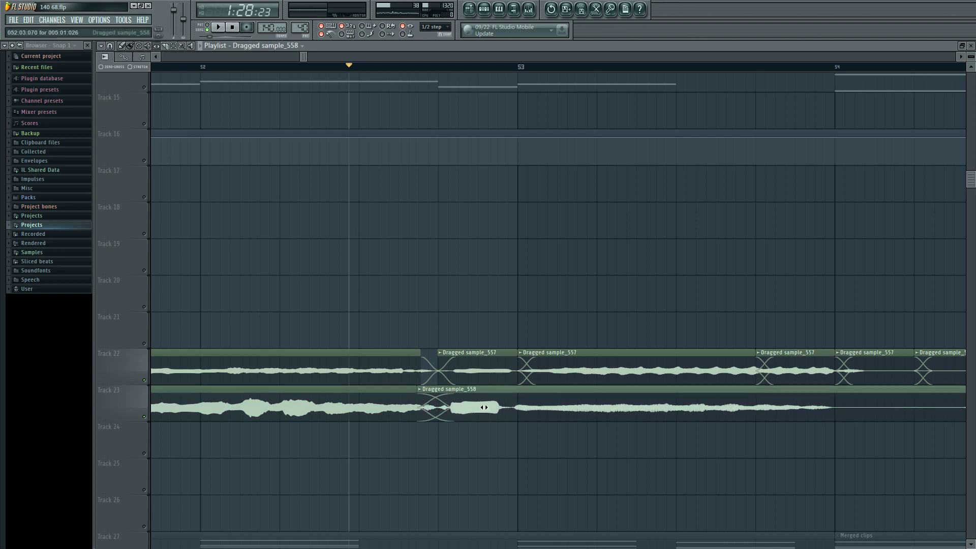
key(space)
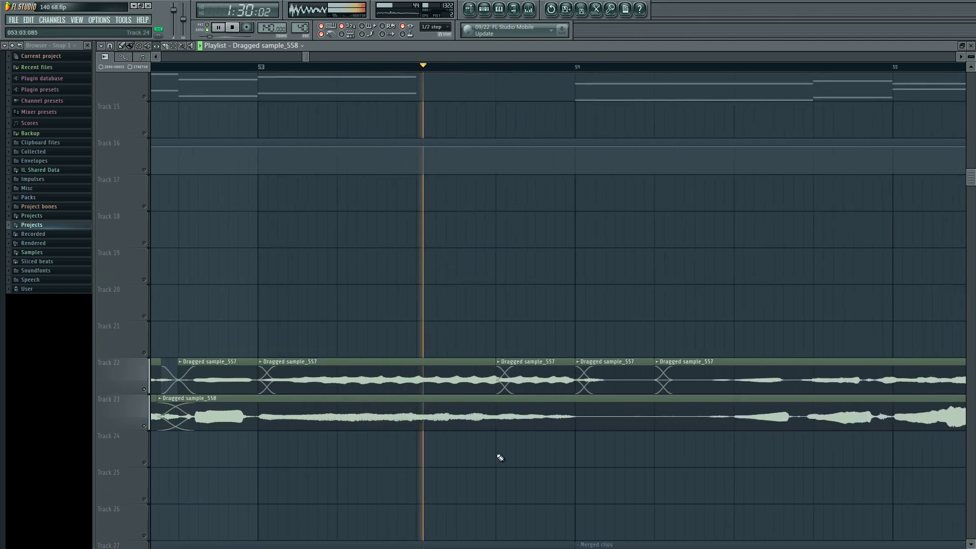
key(space)
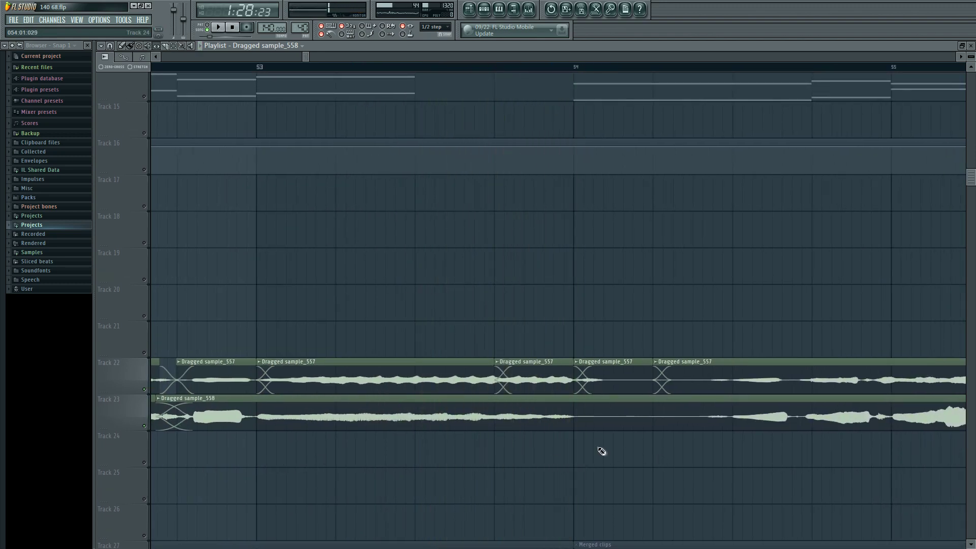
- Slice Dragged sample_558 at beat 3 of bar 53, slip the new slice's audio slightly later and check playback from beat 4 of bar 52
scroll(490, 381, down, 1)
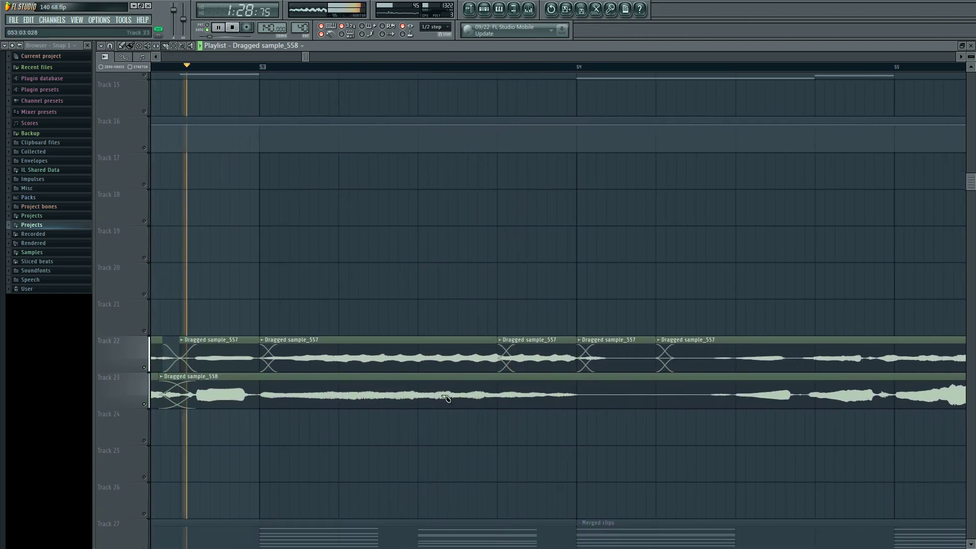
click(425, 403)
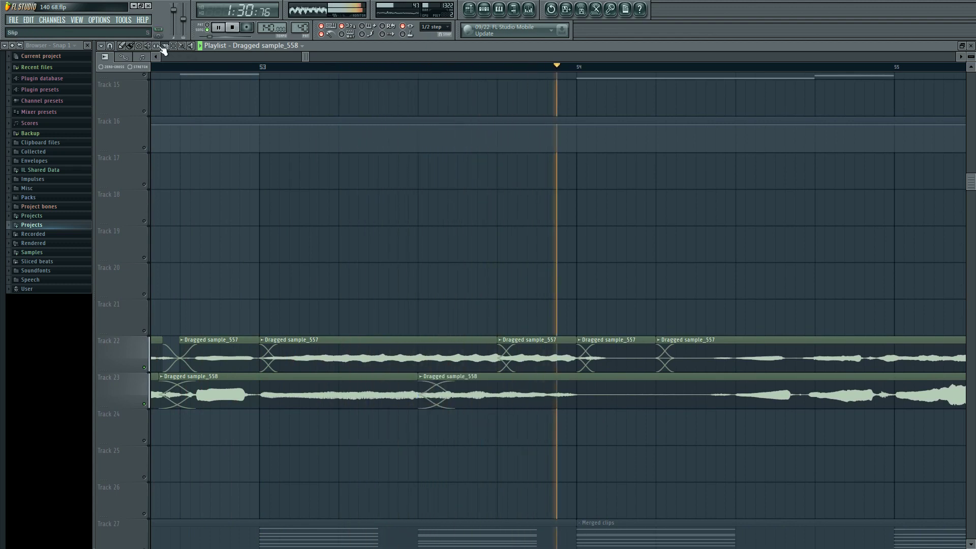
key(space)
drag(515, 399, 534, 399)
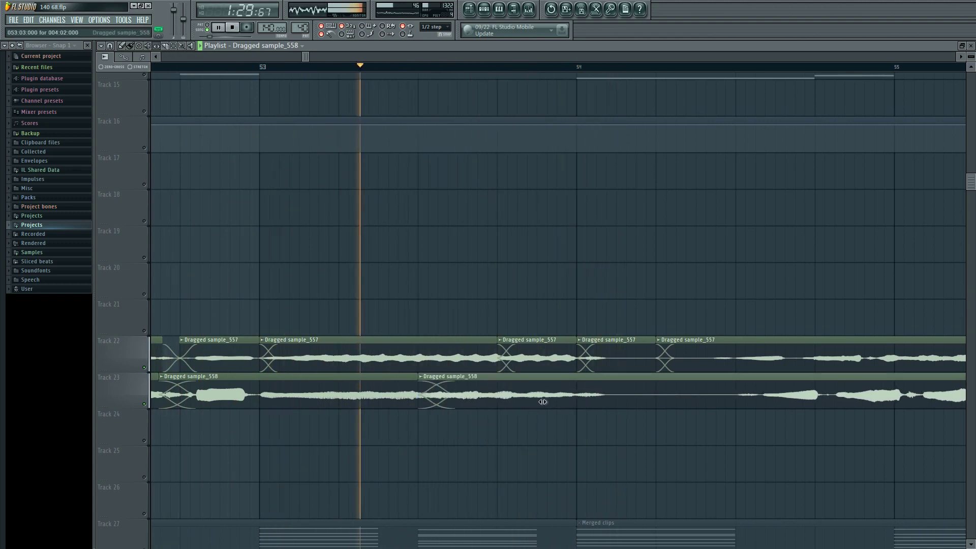
click(182, 66)
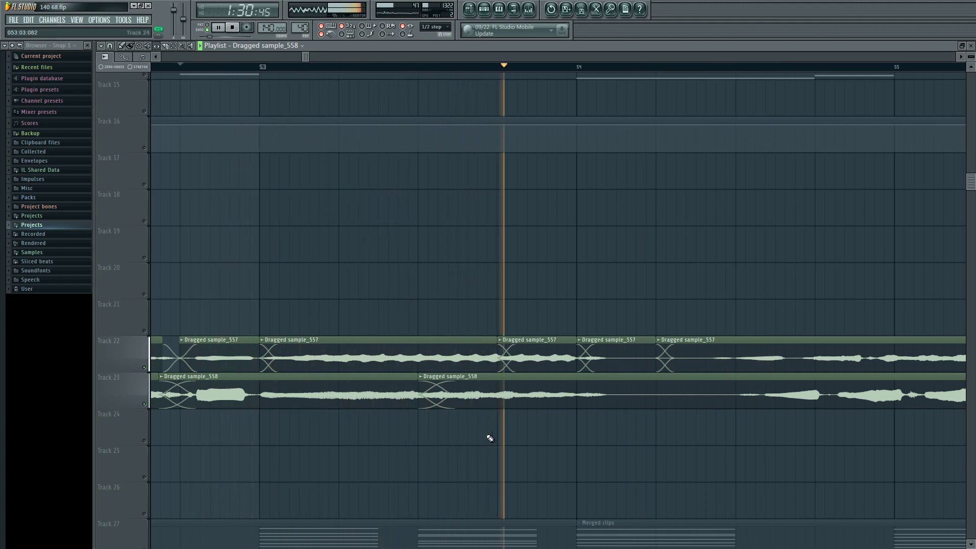
- Slice Dragged sample_558 on Track 23 at beats 2 and 3 of bar 54 and slip each new slice's audio earlier
scroll(559, 420, down, 1)
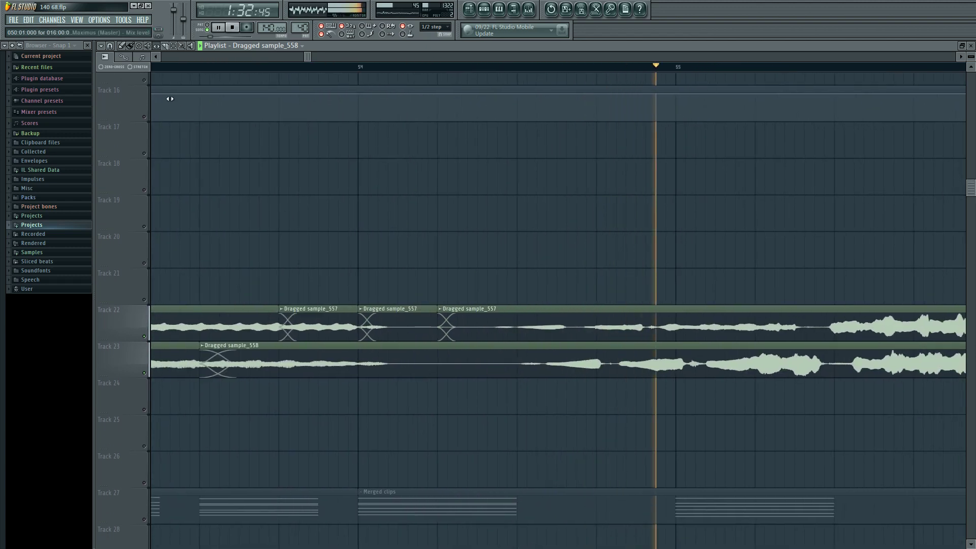
click(170, 48)
drag(439, 348, 438, 376)
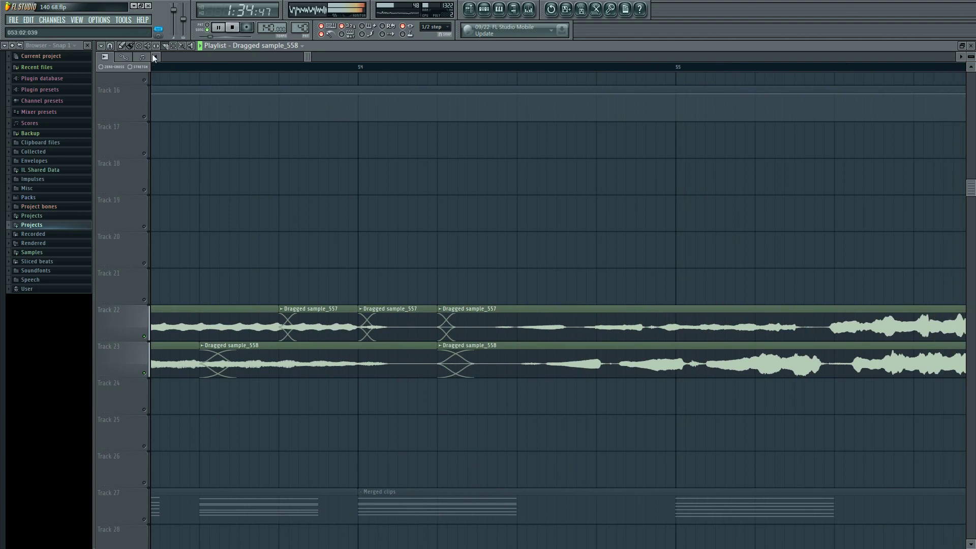
drag(558, 356, 552, 366)
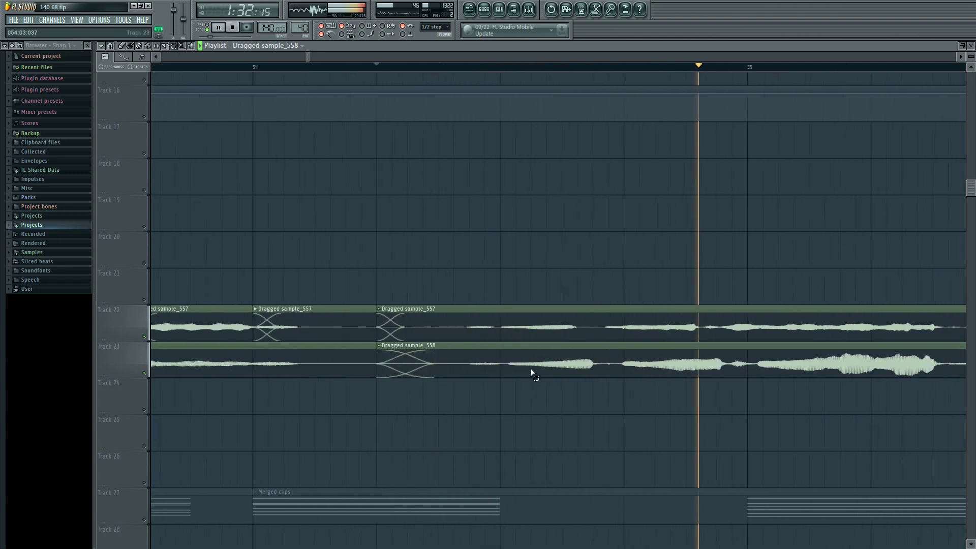
scroll(395, 67, up, 2)
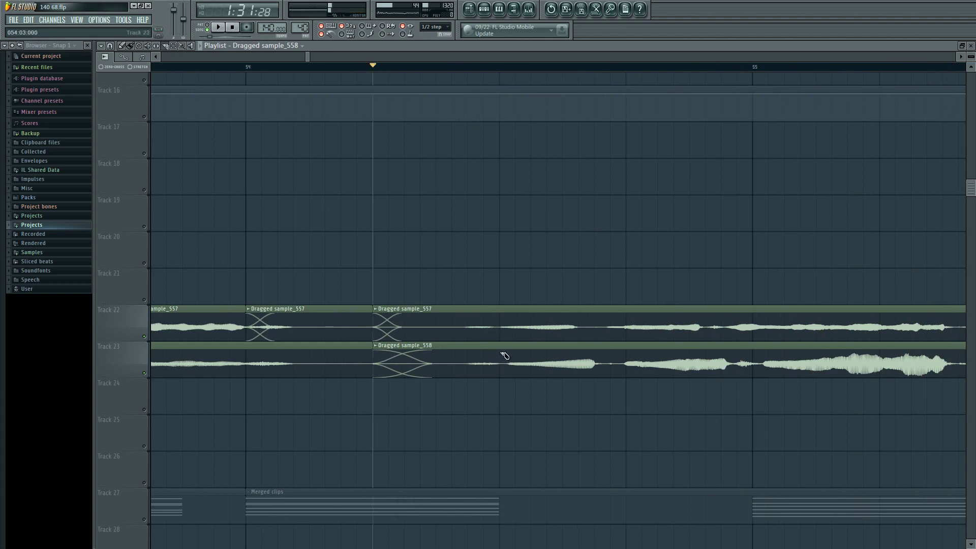
drag(536, 360, 564, 366)
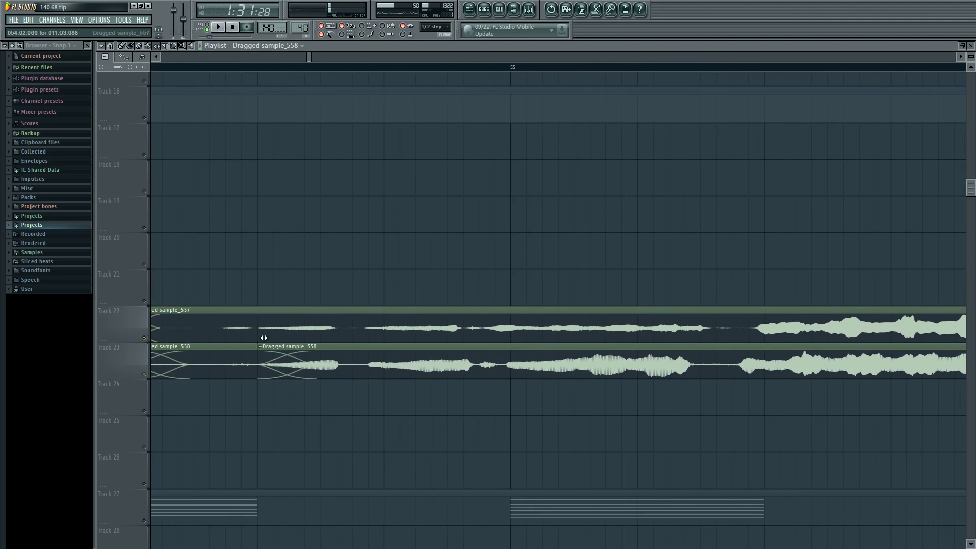
- Make the slice starting at beat 3 of bar 54 on Track 23 unique and set its declicking method to Out only (no bleeding)
click(262, 349)
click(298, 403)
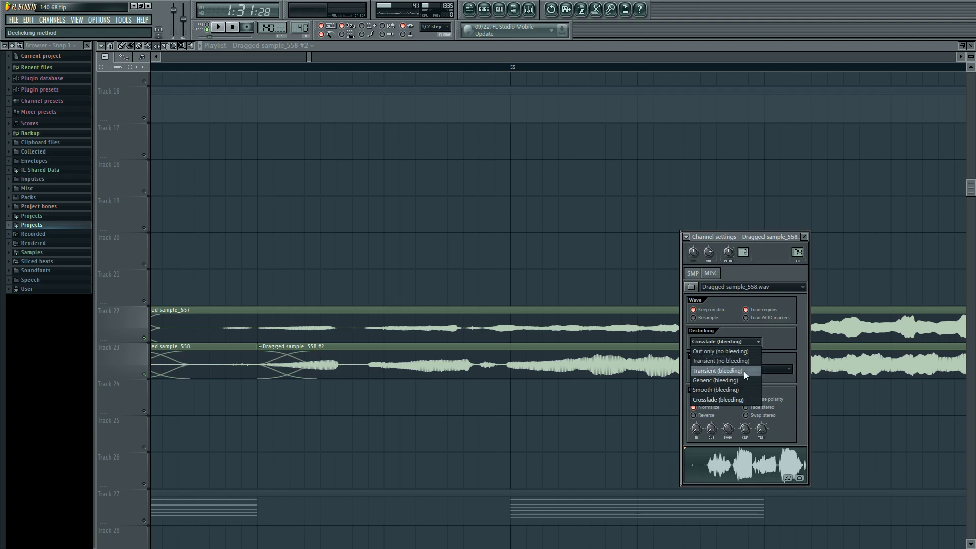
click(745, 371)
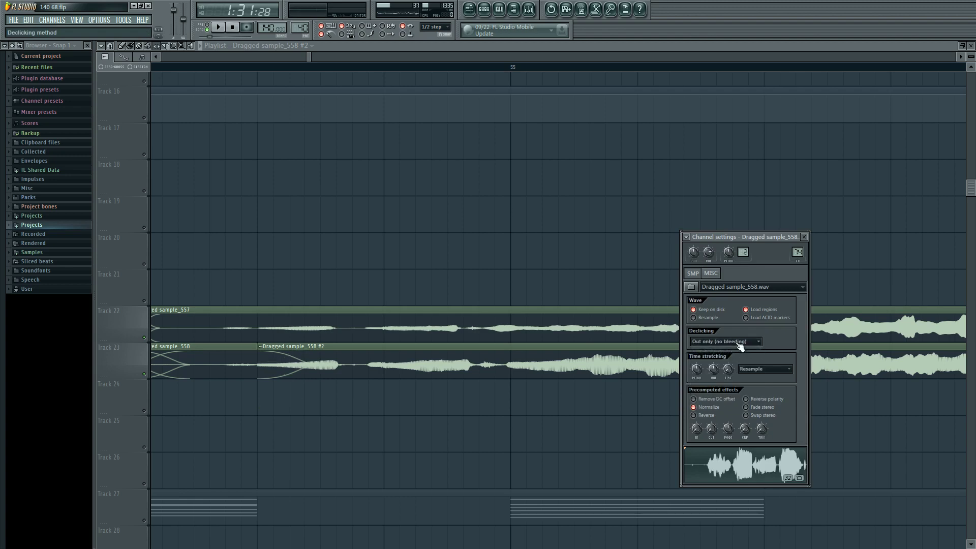
- Slice Dragged sample_558 #2 near the end of beat 3 and midway through beat 4 of bar 54, and check playback
click(408, 396)
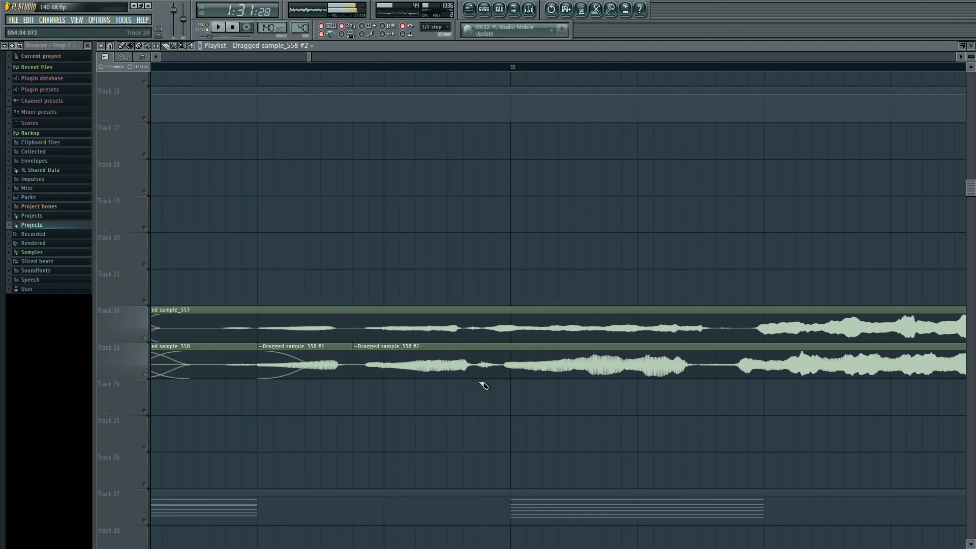
key(space)
key(space)
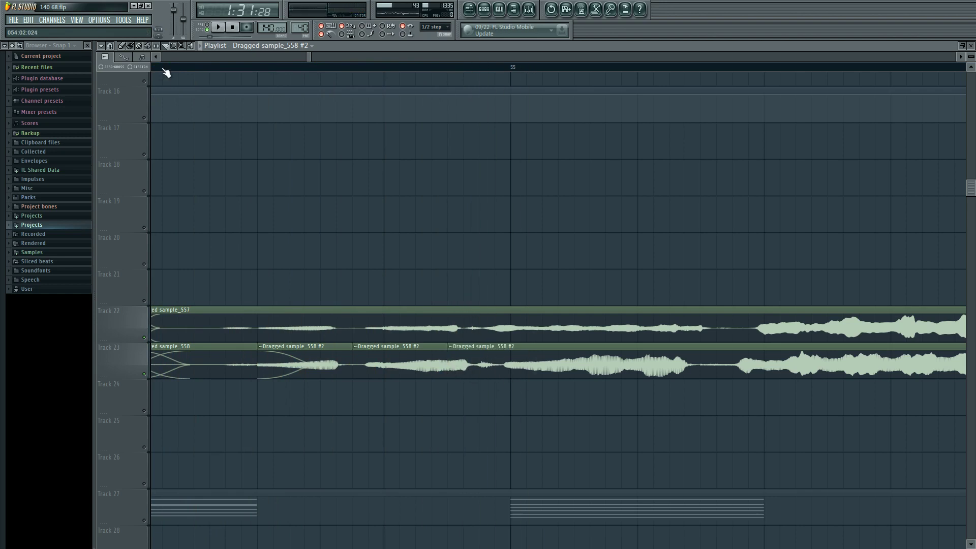
- Try slipping the audio of the last Dragged sample_558 #2 slice slightly earlier and check playback from beat 2 of bar 54
drag(509, 370, 498, 370)
key(space)
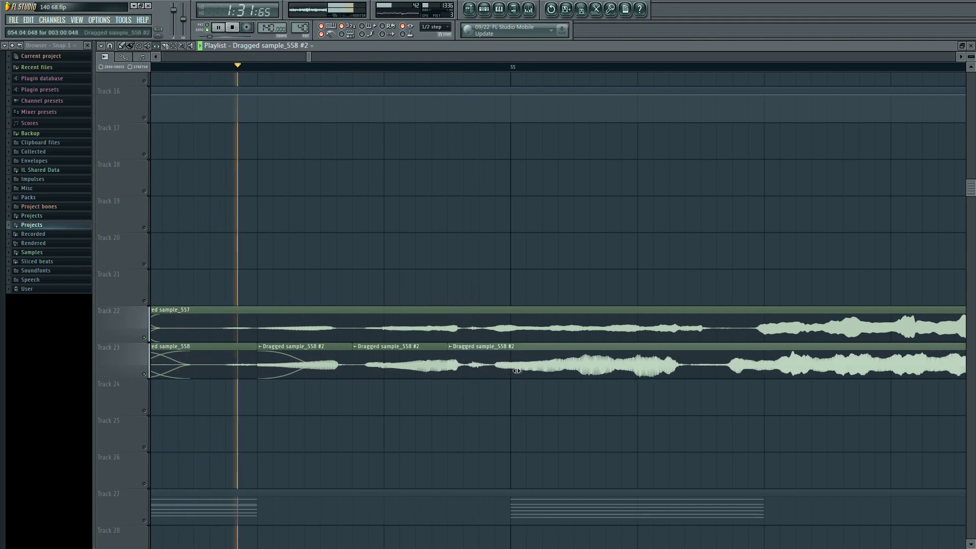
key(space)
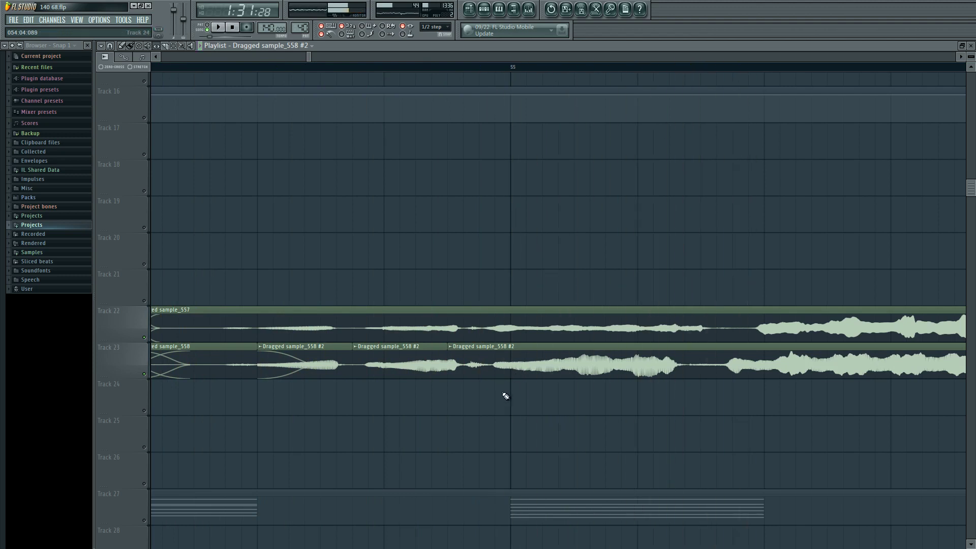
- Slip that slice's audio back later, slice Dragged sample_557 midway through beat 4 of bar 54, slip its new slice slightly later and check playback
drag(515, 365, 519, 364)
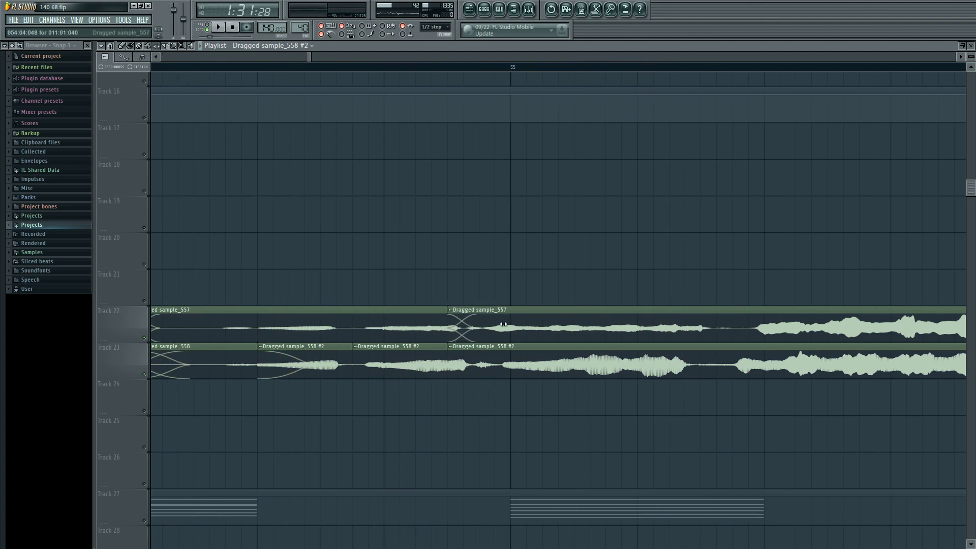
drag(503, 324, 512, 326)
key(space)
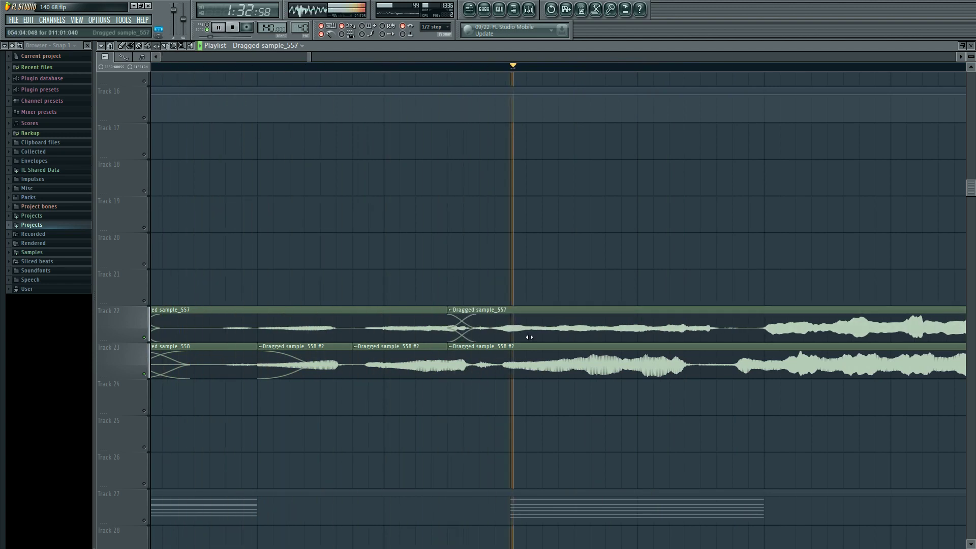
key(space)
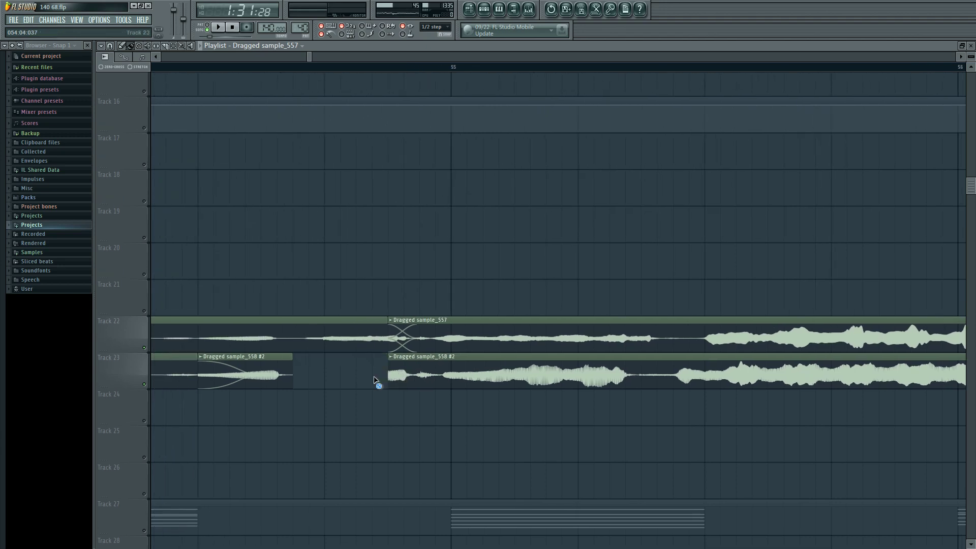
- Extend the start of the Dragged sample_558 #2 clip on Track 23 back over the gap before bar 55 and play it
drag(389, 372, 296, 372)
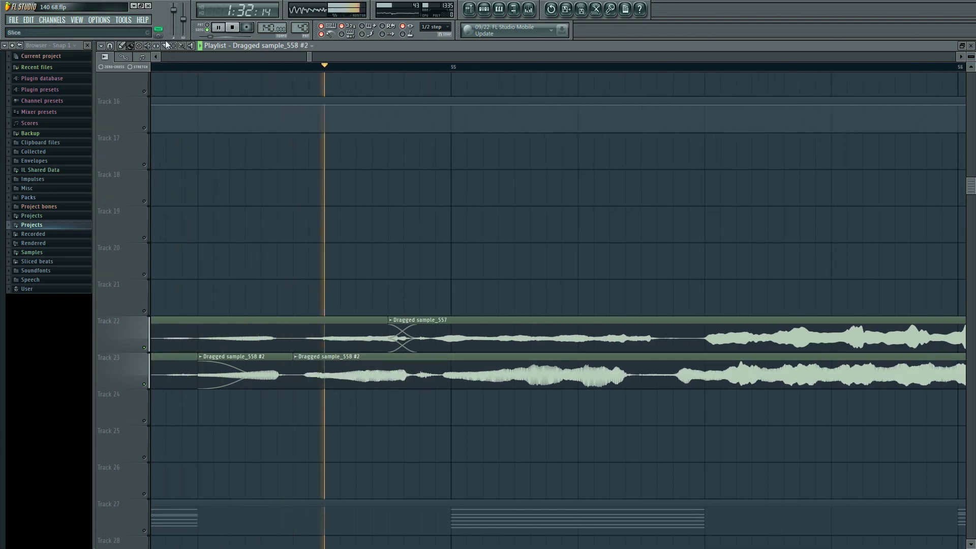
key(space)
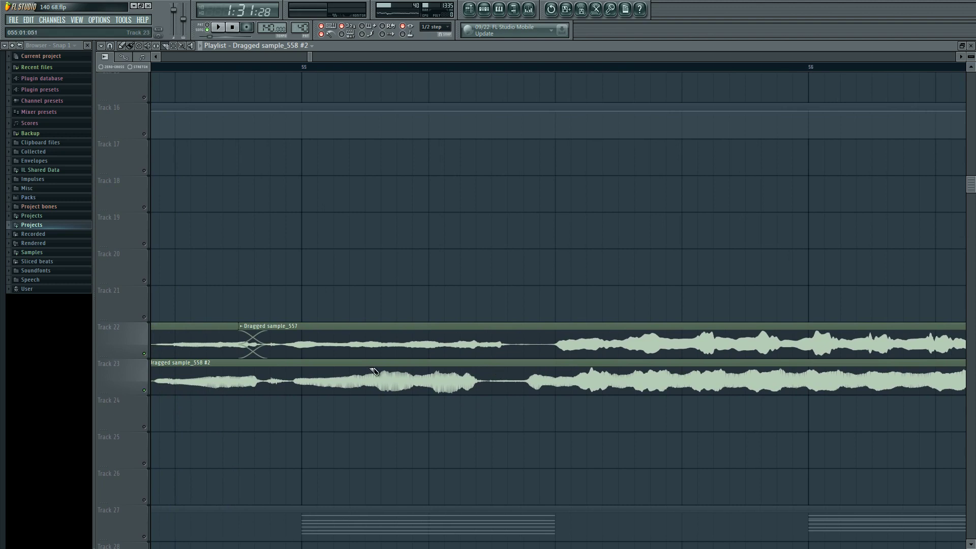
- Slice the Track 23 clip at 055:02:048 and shift the new piece's audio later to line up with the Track 22 vocal
click(492, 379)
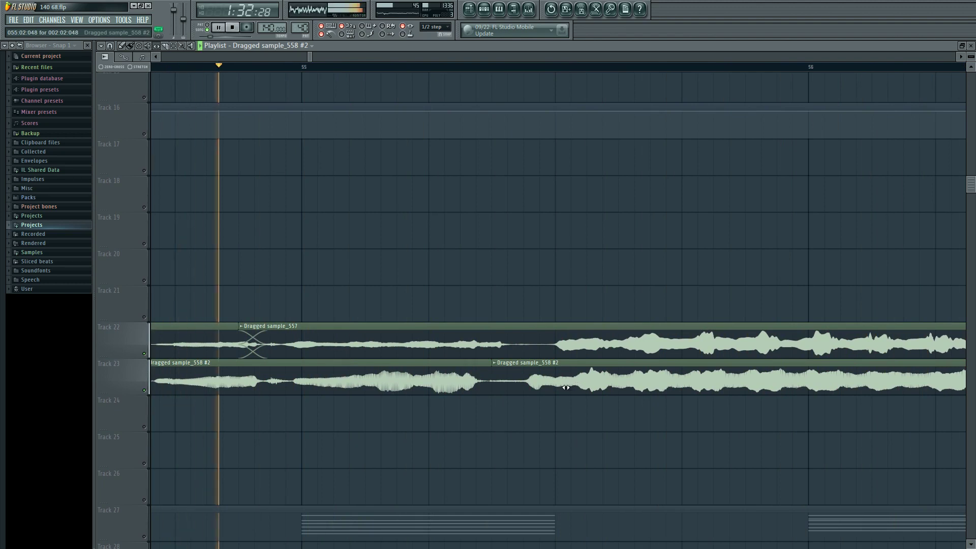
drag(565, 388, 581, 388)
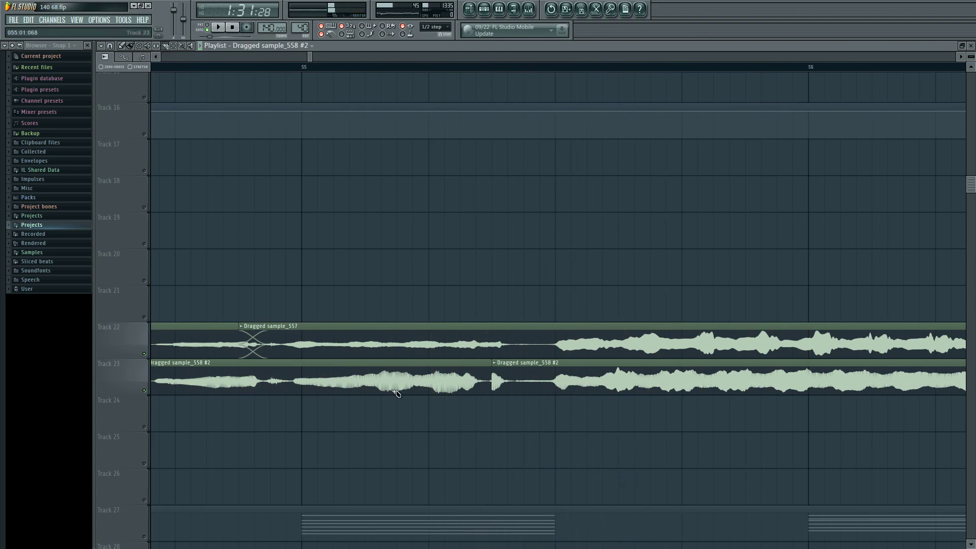
- Slice the Track 23 clip just before bar 55 and make the piece starting there unique
scroll(312, 378, left, 1)
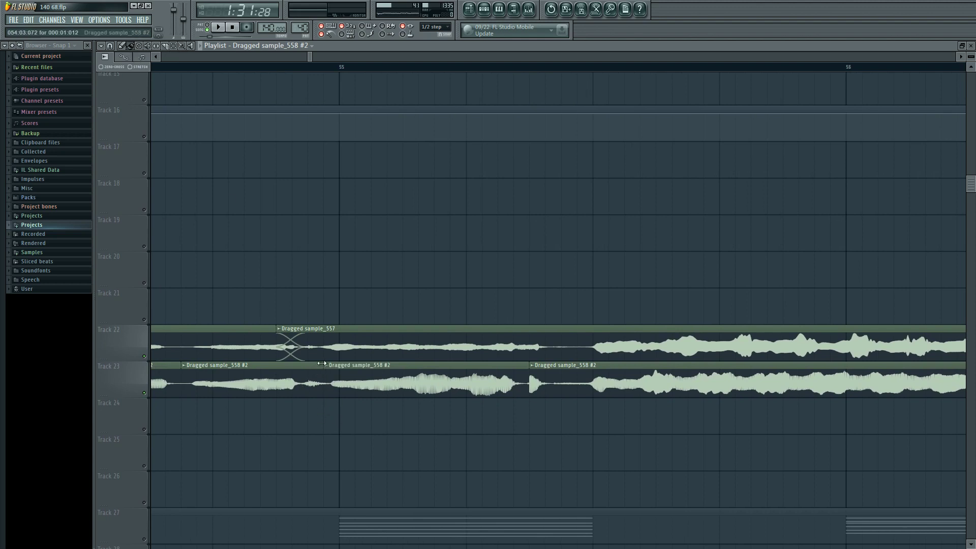
click(326, 365)
click(373, 420)
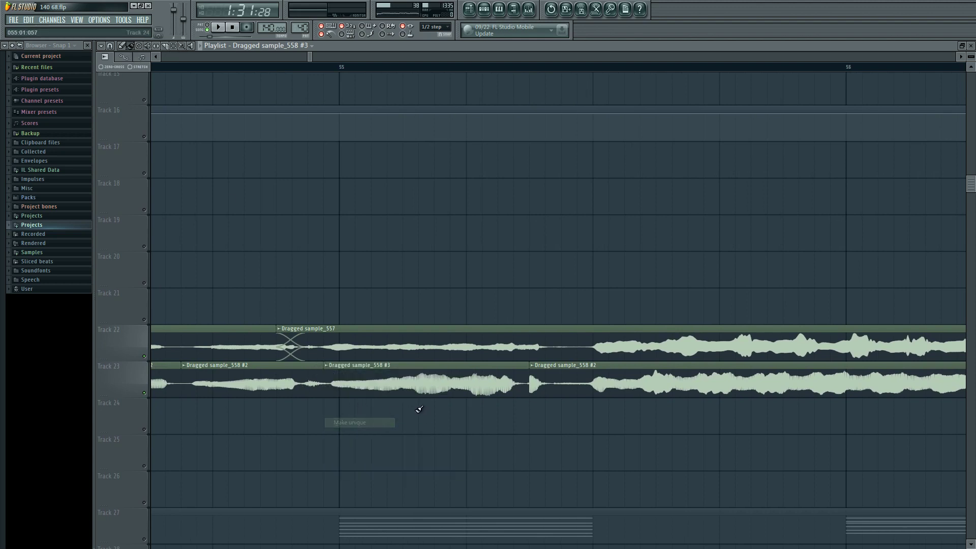
scroll(436, 387, right, 3)
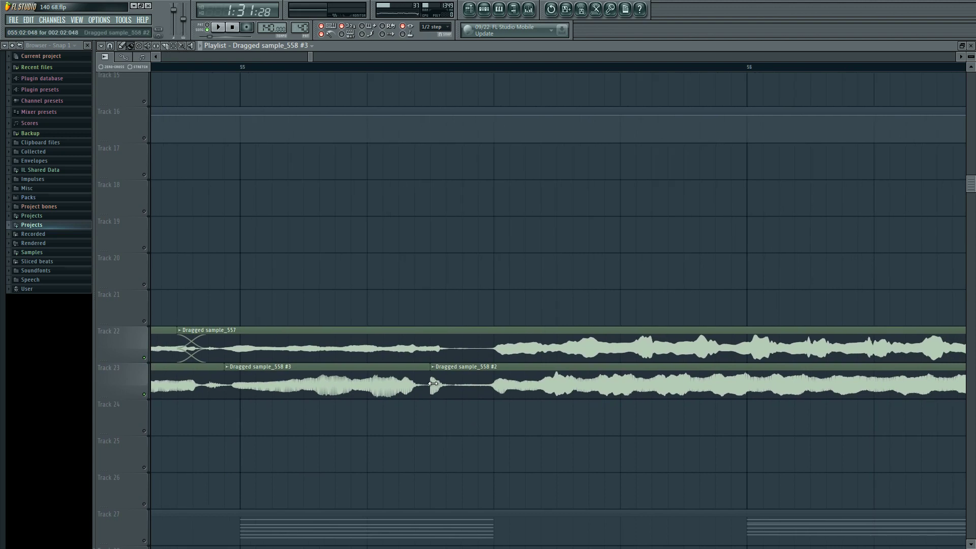
click(435, 372)
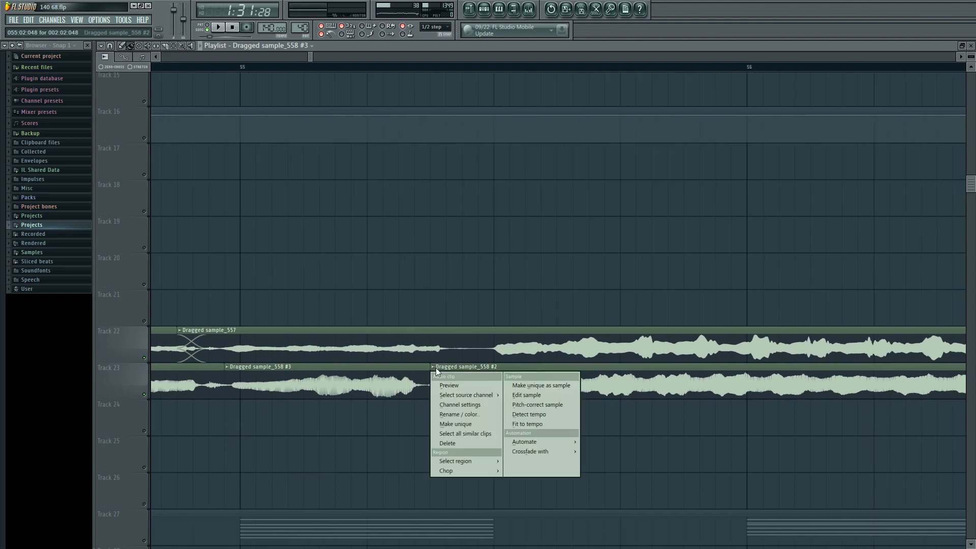
click(463, 423)
- In the channel settings of the Dragged sample_558 #3 clip, switch the declicking method to a bleeding option
scroll(427, 432, down, 2)
scroll(433, 439, down, 1)
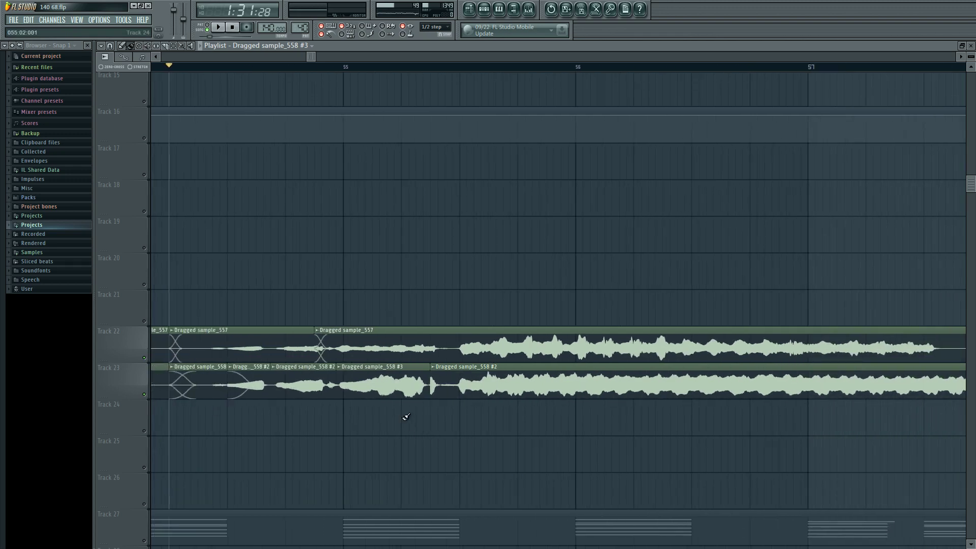
scroll(427, 429, up, 4)
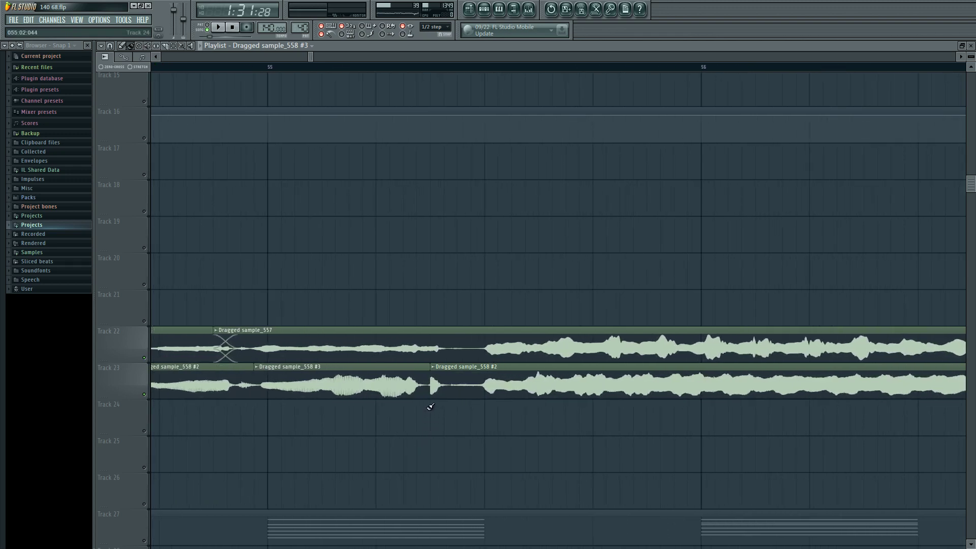
double_click(352, 369)
click(763, 368)
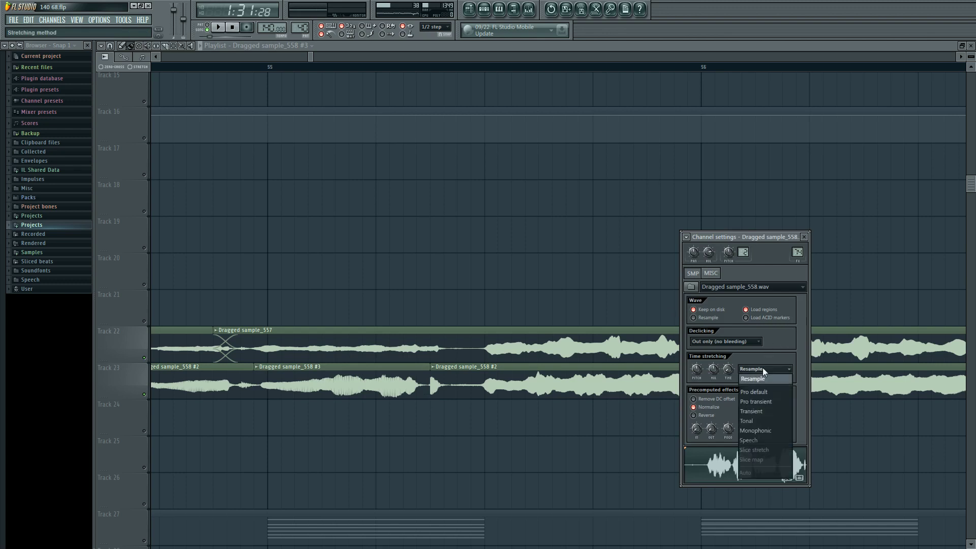
click(728, 342)
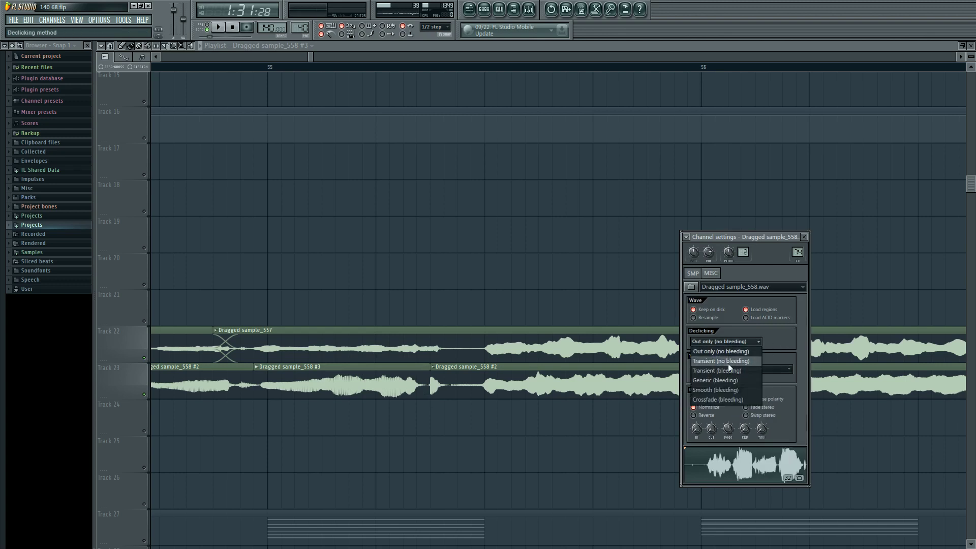
key(Escape)
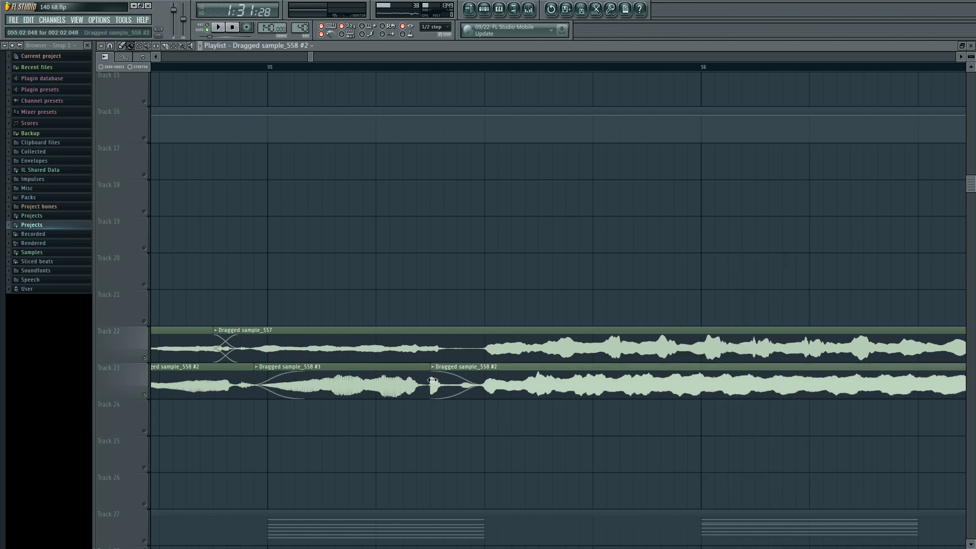
- Slice the Dragged sample_558 #3 clip one beat after bar 55, trim the following clip's start to 055:02:060, and audition the result
key(space)
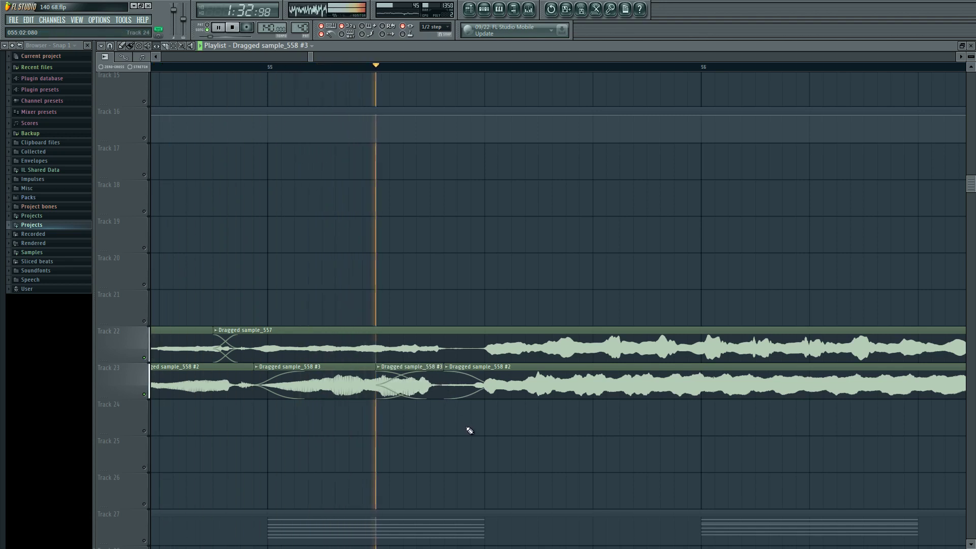
scroll(409, 429, down, 5)
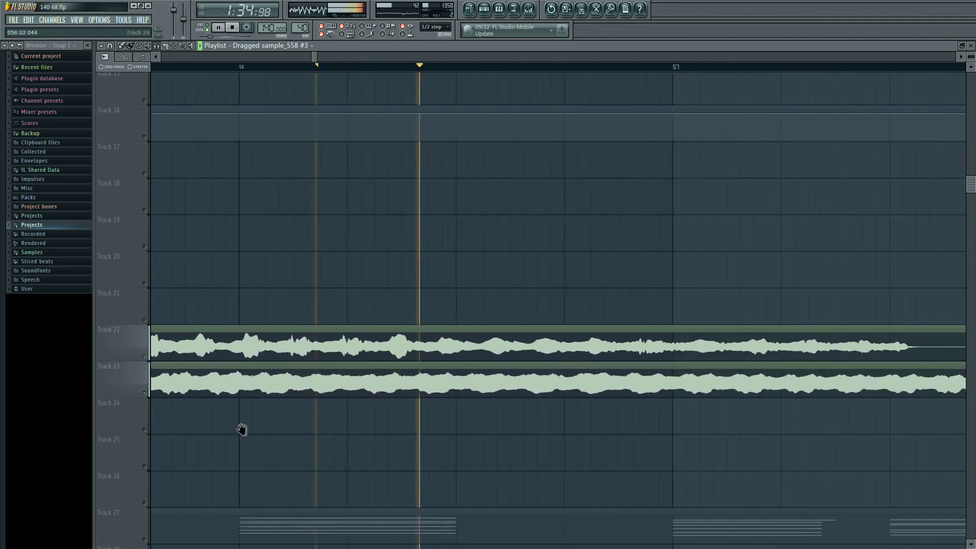
key(space)
key(space)
scroll(403, 436, down, 3)
scroll(480, 442, up, 2)
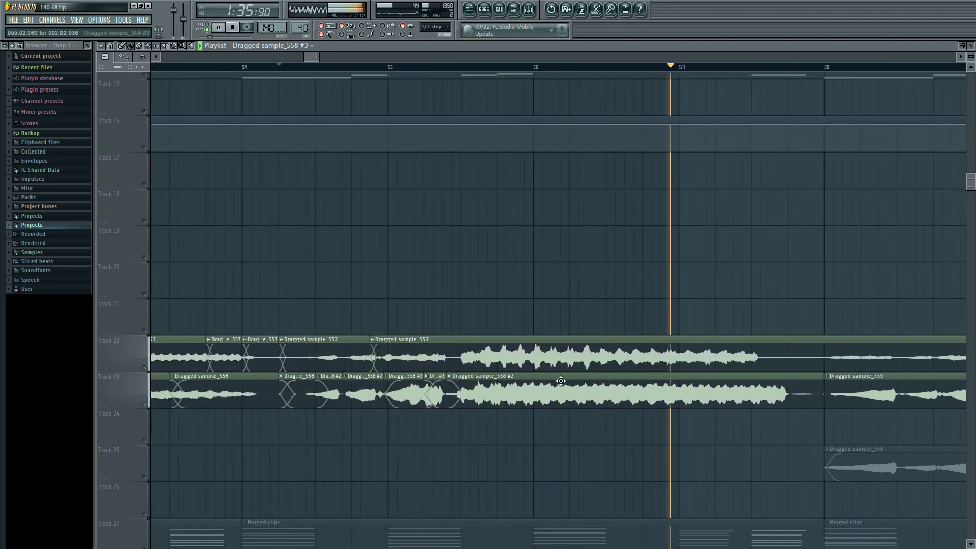
scroll(568, 409, up, 1)
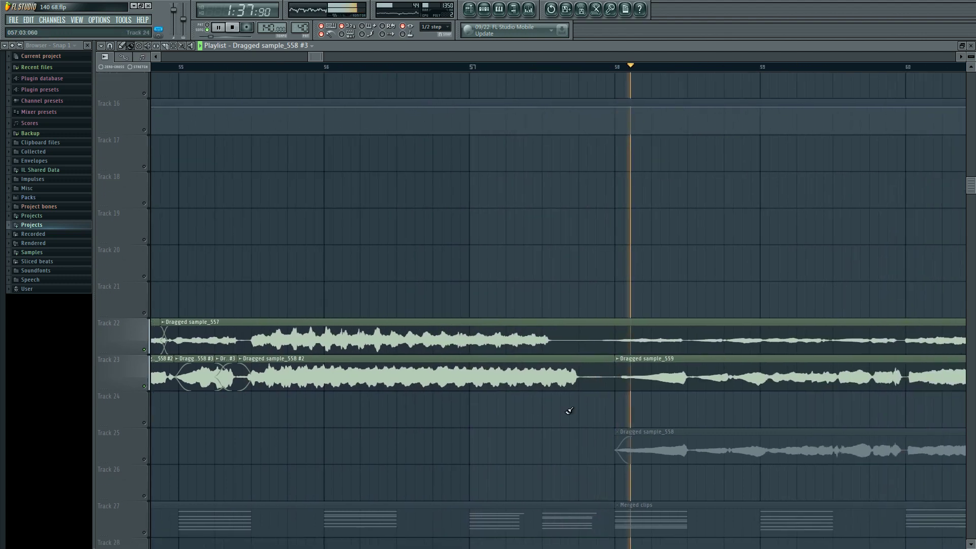
key(space)
- Slice the Track 22 vocal one beat after bar 57 and just before bar 58, shifting the middle piece's audio to end with Track 23
scroll(586, 407, up, 1)
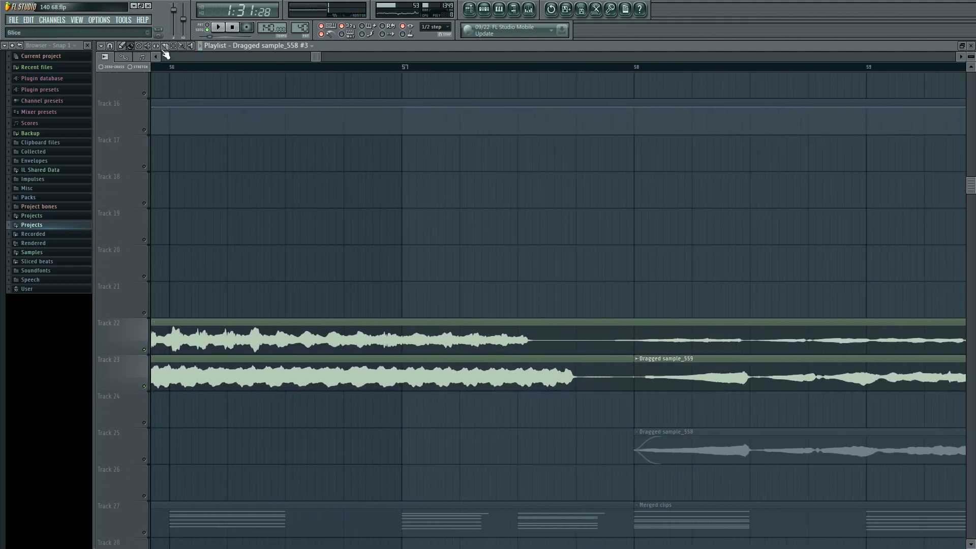
scroll(560, 342, down, 2)
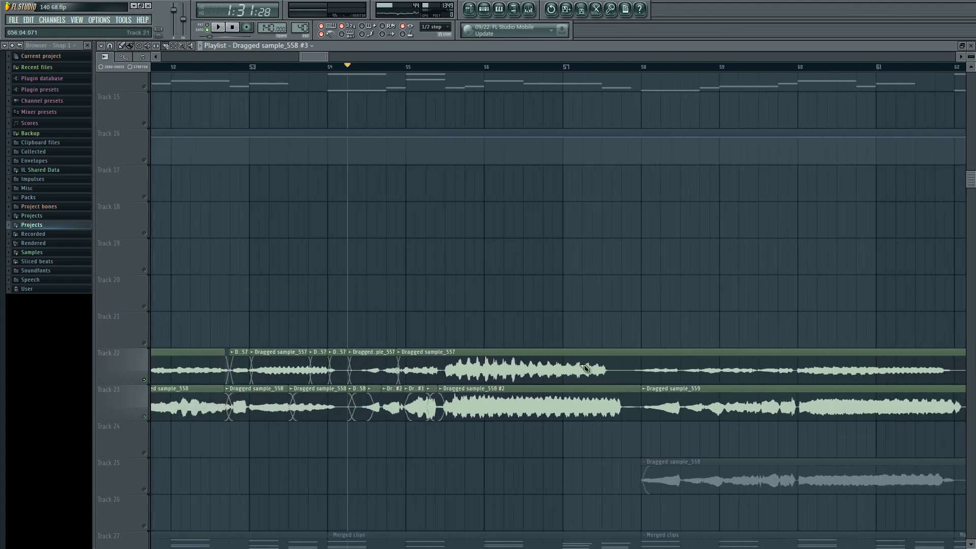
scroll(568, 401, up, 1)
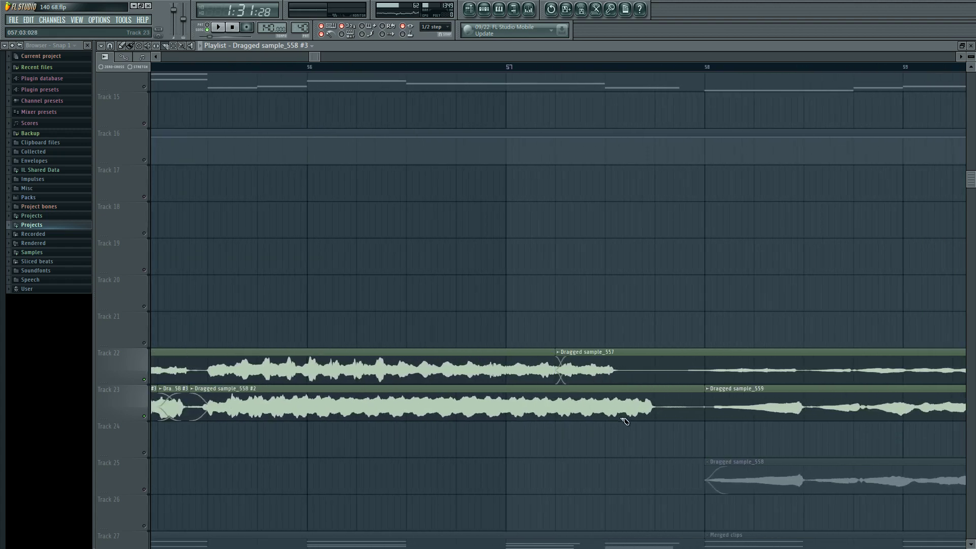
scroll(625, 421, right, 4)
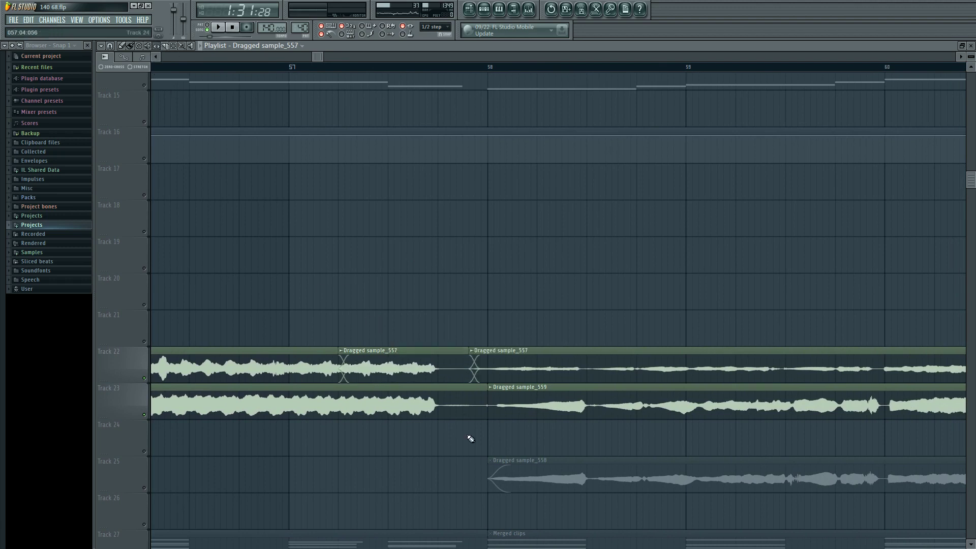
scroll(625, 285, down, 3)
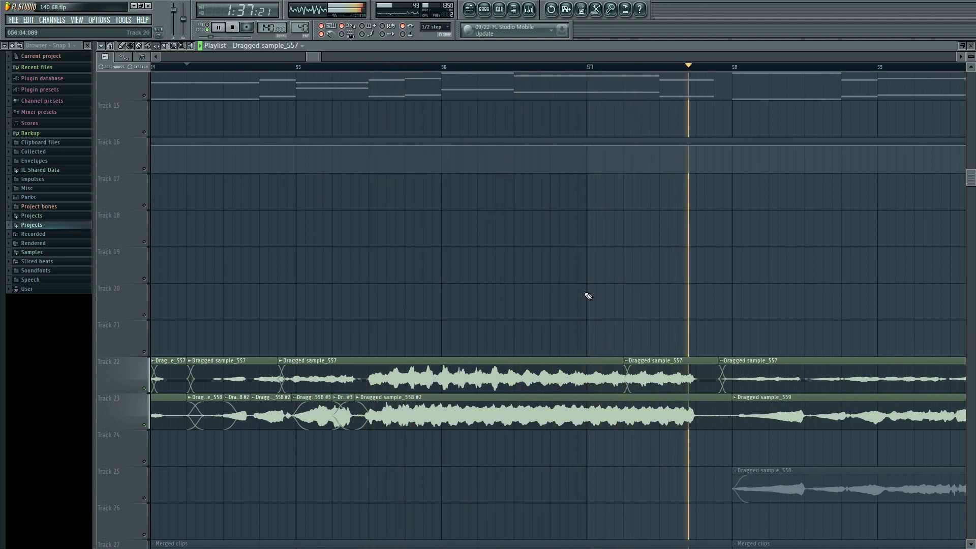
scroll(608, 290, up, 2)
scroll(375, 320, up, 5)
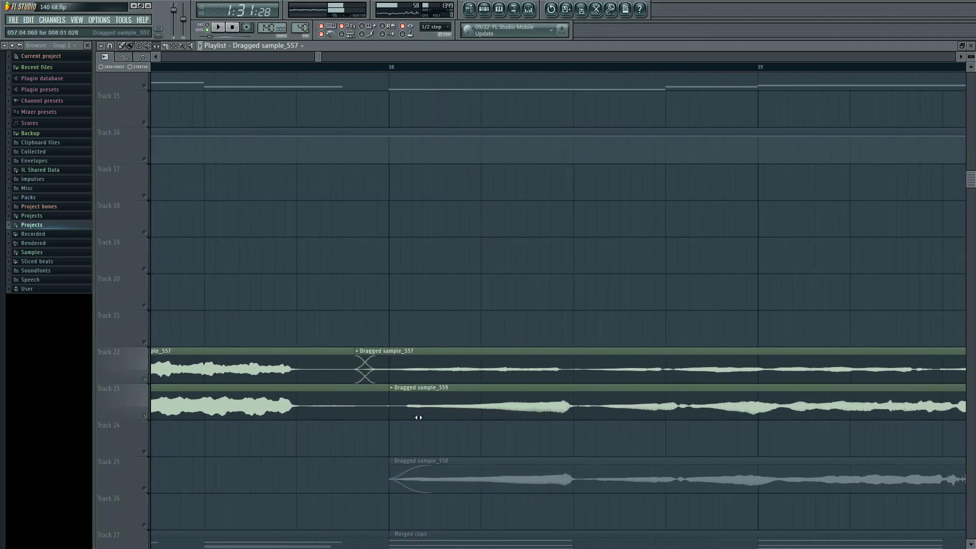
- Play the vocals from bar 57 through bar 62 and slice the Dragged sample_559 clip on Track 23 one beat after bar 62
key(space)
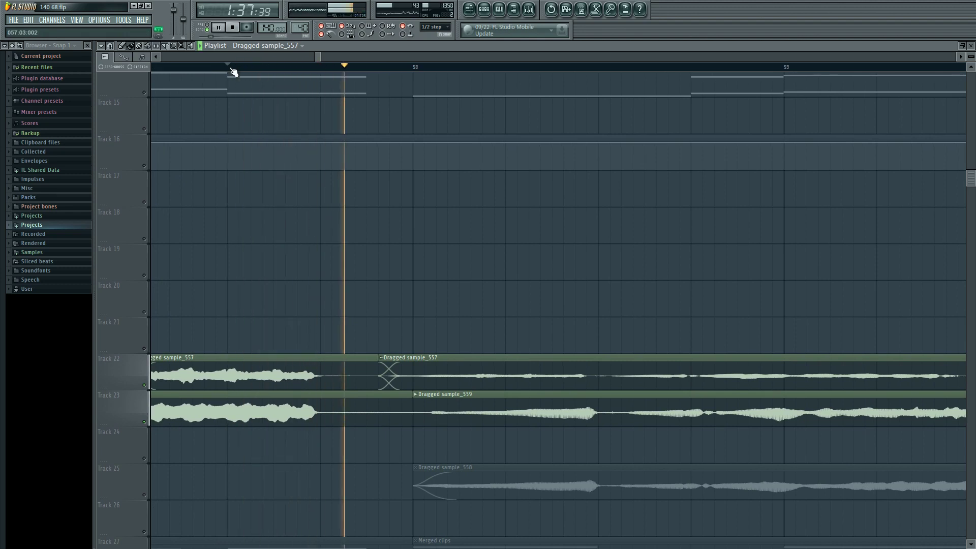
key(space)
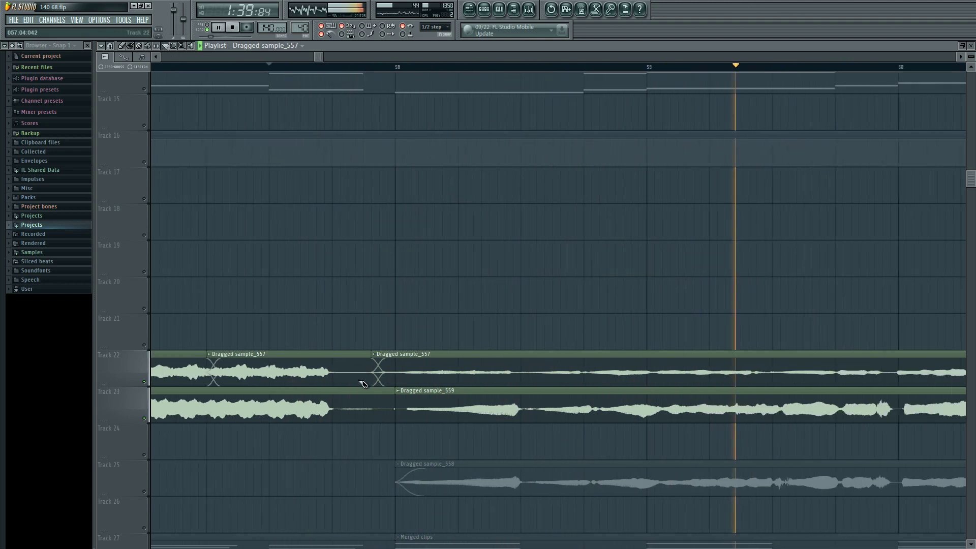
scroll(413, 400, down, 2)
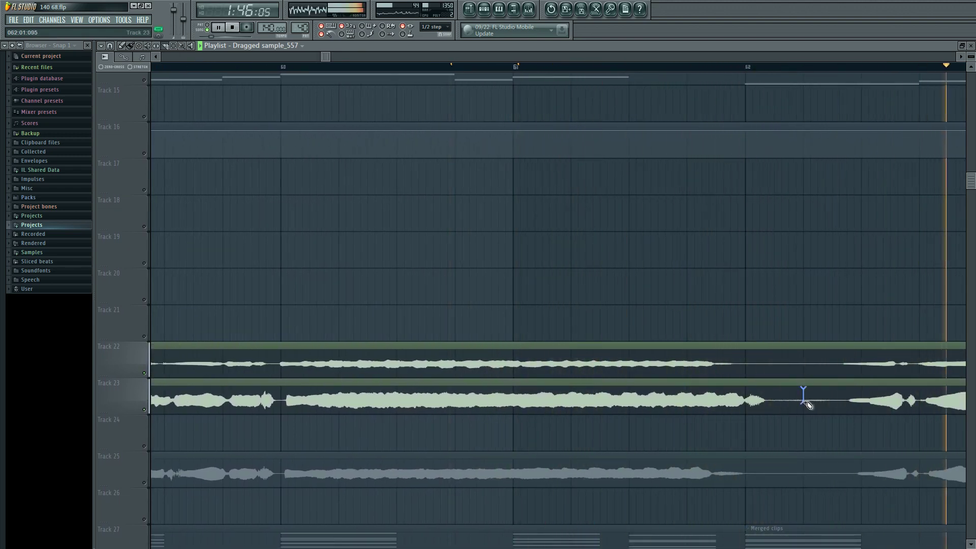
key(space)
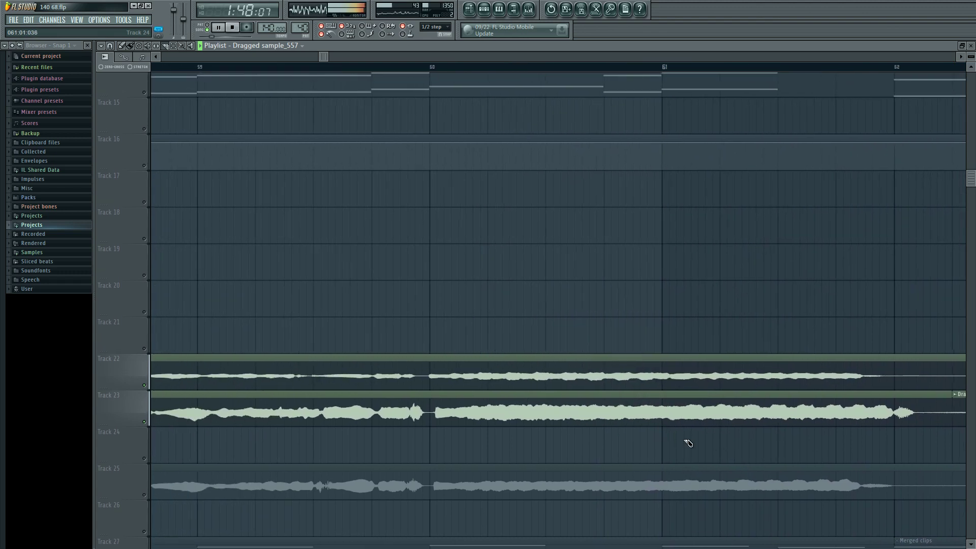
- In the channel settings of the Dragged sample_559 clip at bar 58, switch the declicking method to a bleeding option
scroll(658, 406, up, 5)
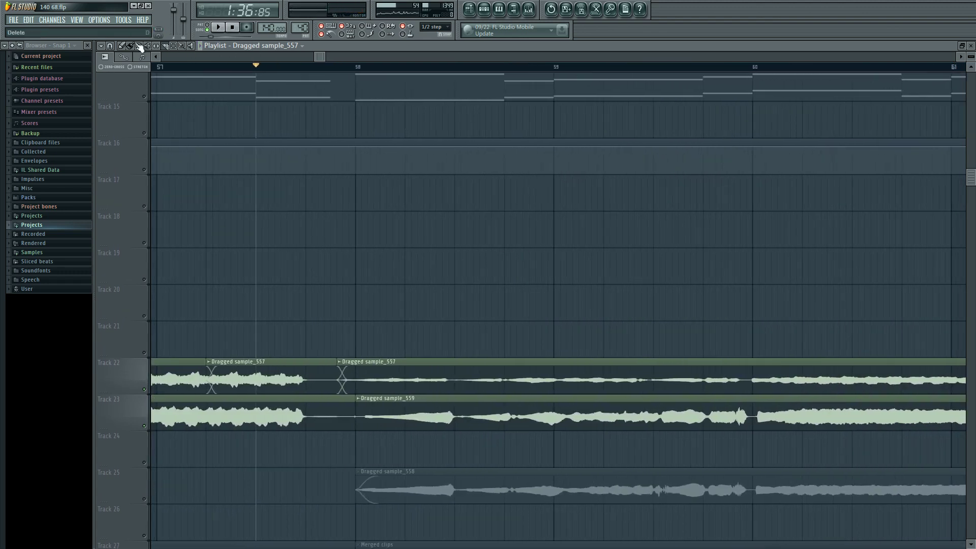
right_click(360, 403)
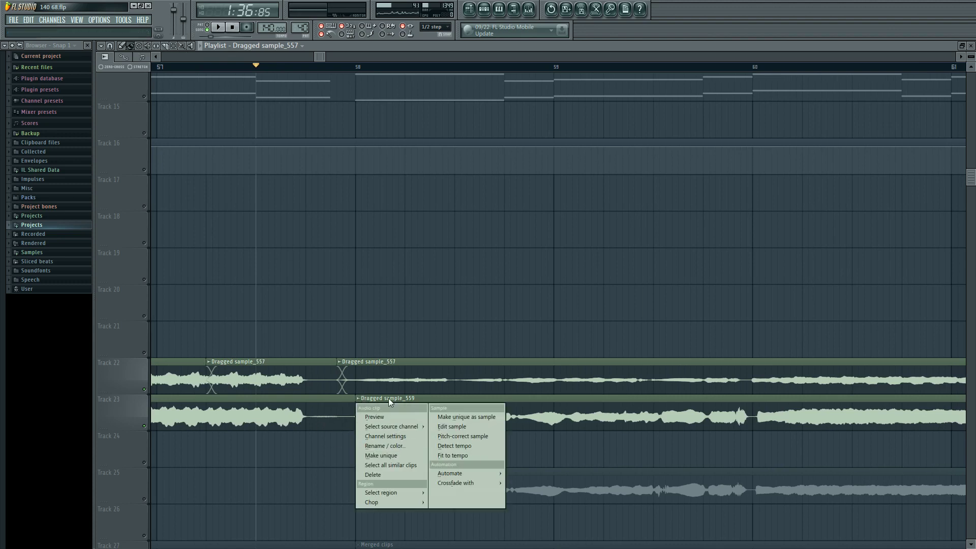
click(386, 437)
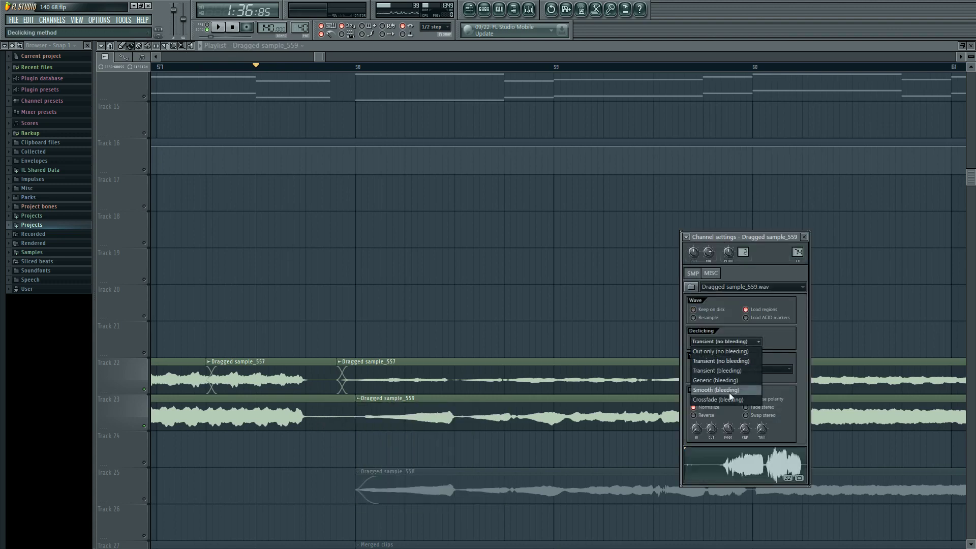
key(Escape)
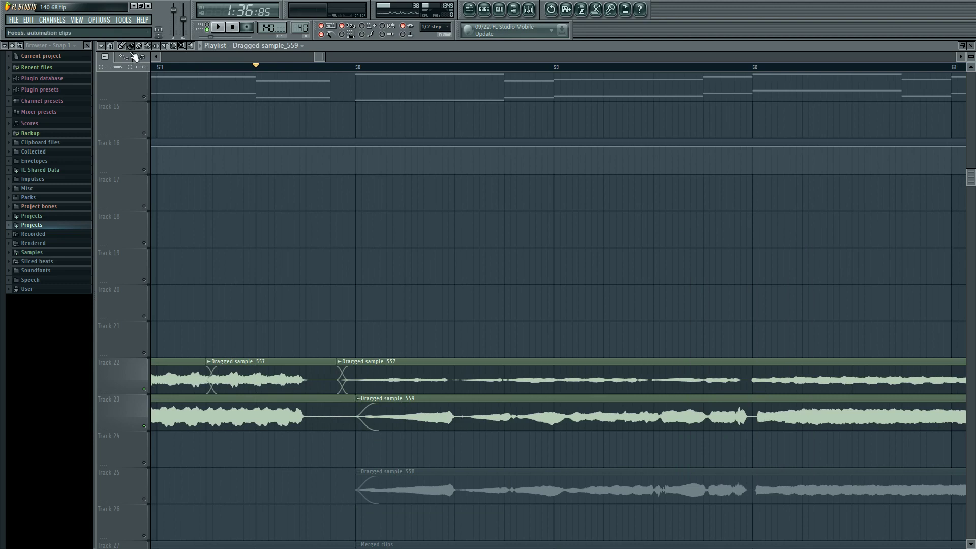
- Slice the Dragged sample_559 clip one beat after bar 61, shift the first piece's audio slightly earlier, and audition it
scroll(711, 444, right, 5)
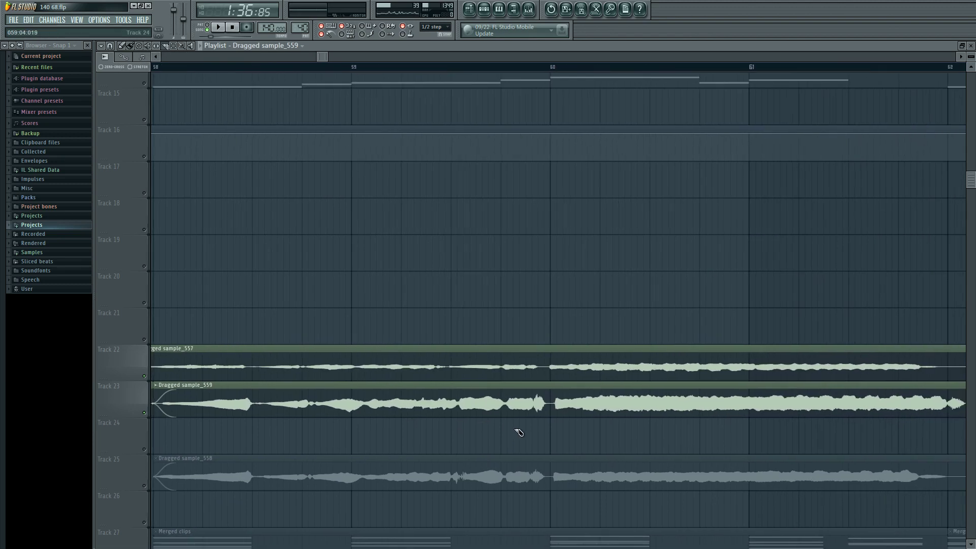
scroll(595, 422, left, 2)
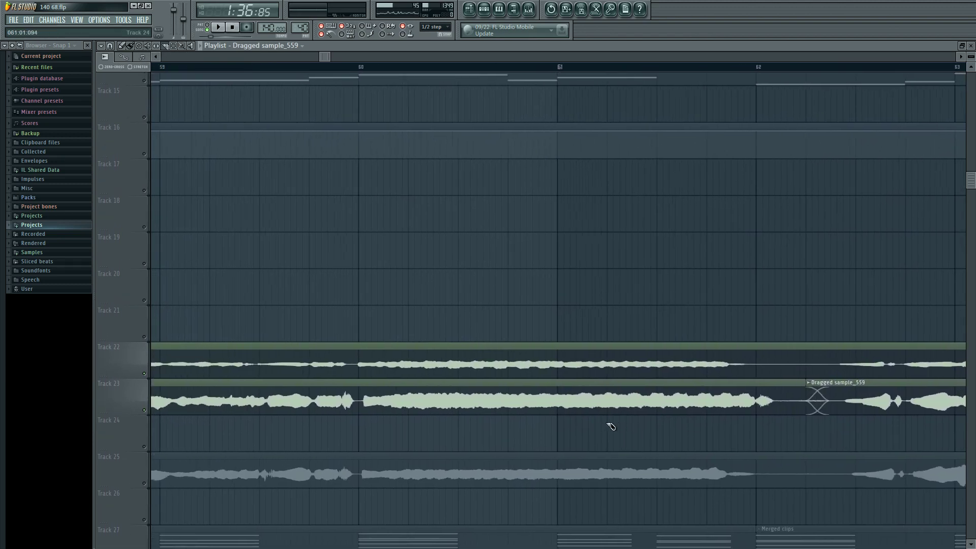
scroll(617, 389, left, 4)
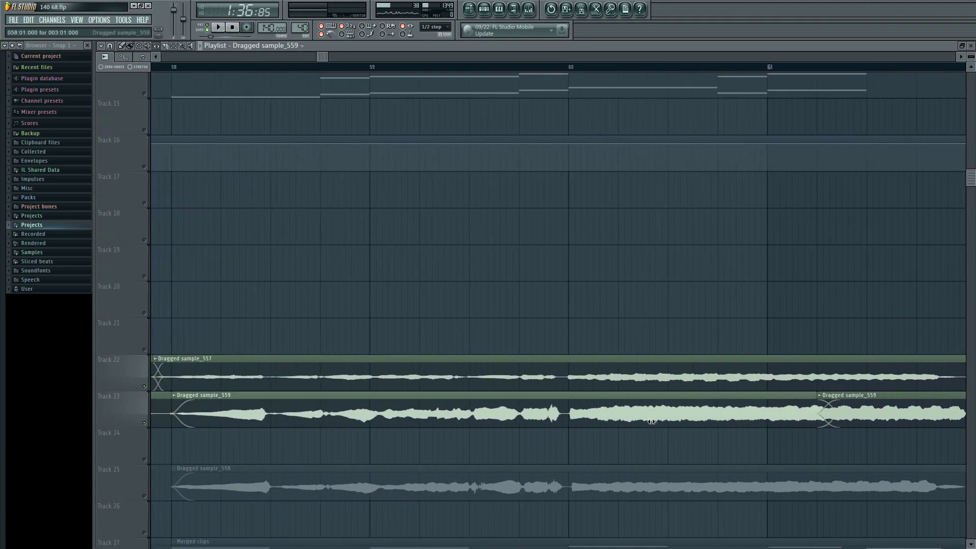
scroll(649, 426, left, 5)
key(space)
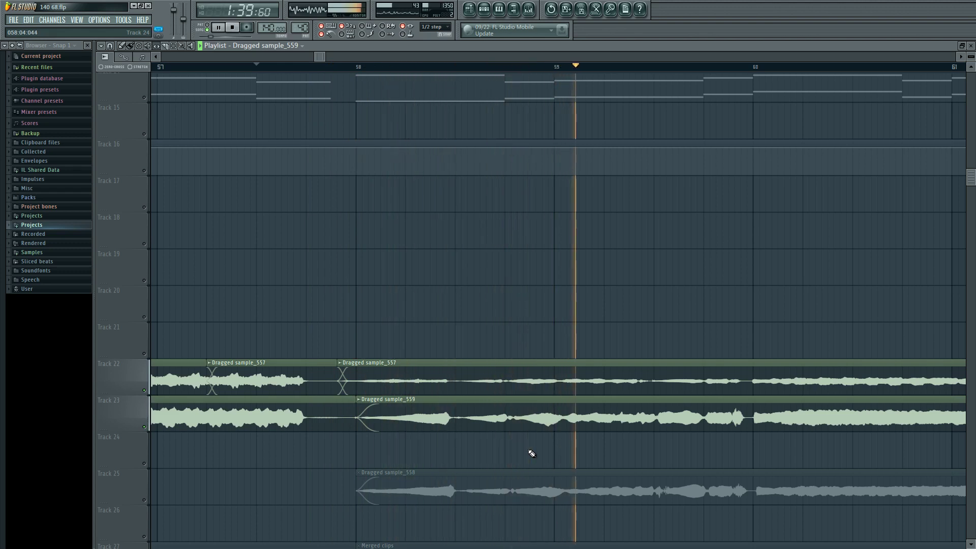
- Slice the Dragged sample_559 clip on Track 23 just before bar 59 and one beat earlier, and slip the audio between the cuts
scroll(563, 454, up, 2)
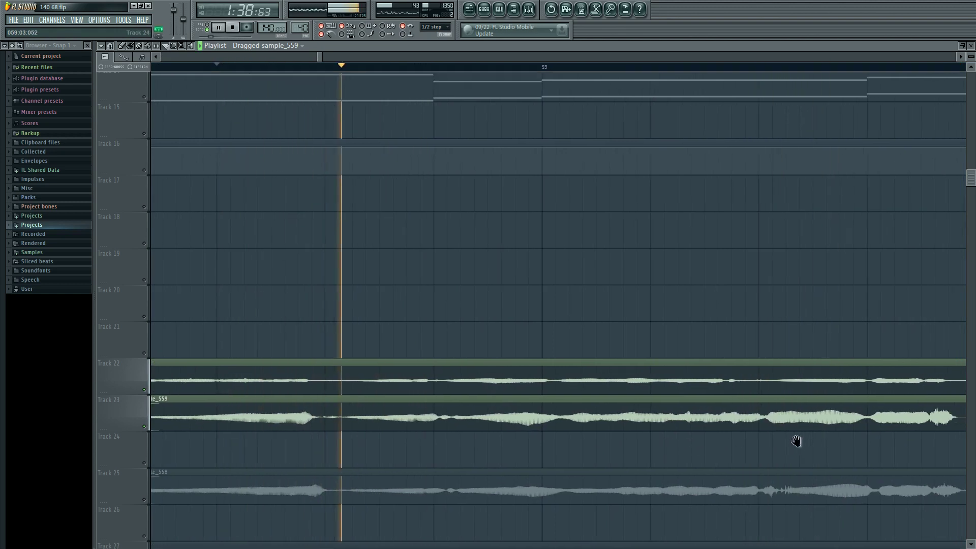
click(464, 406)
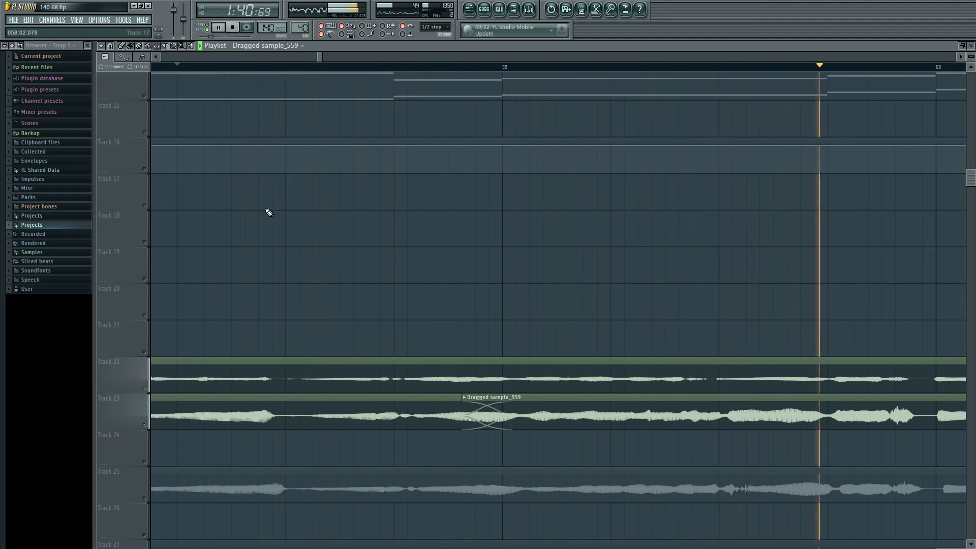
click(485, 403)
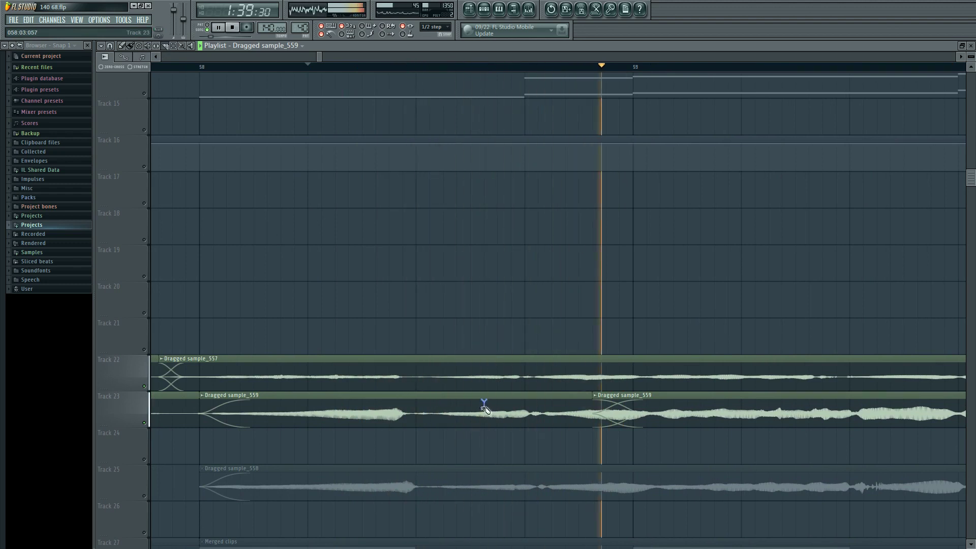
click(156, 46)
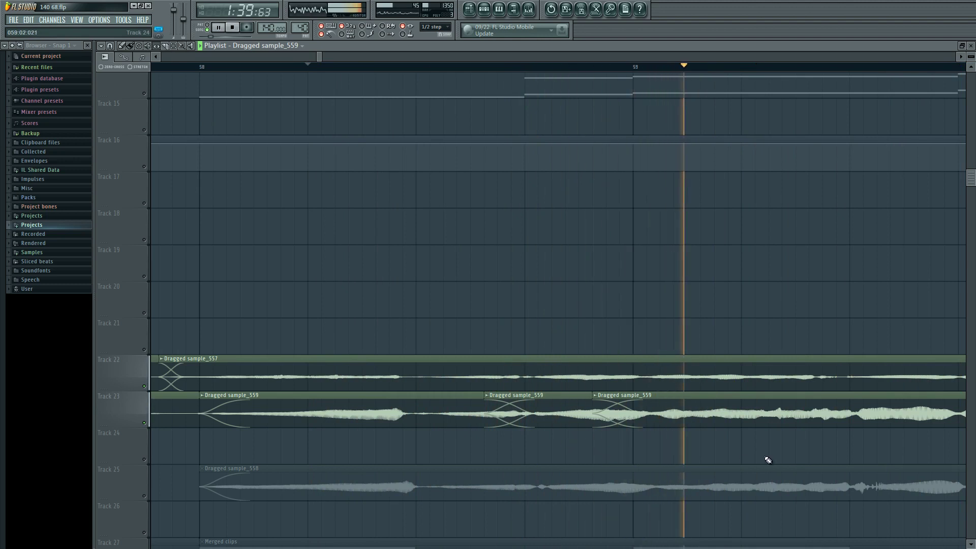
- Slice the Track 23 vocal just after beat 2 and midway through beat 3 of bar 59, shifting the middle piece's audio slightly earlier
scroll(768, 460, down, 1)
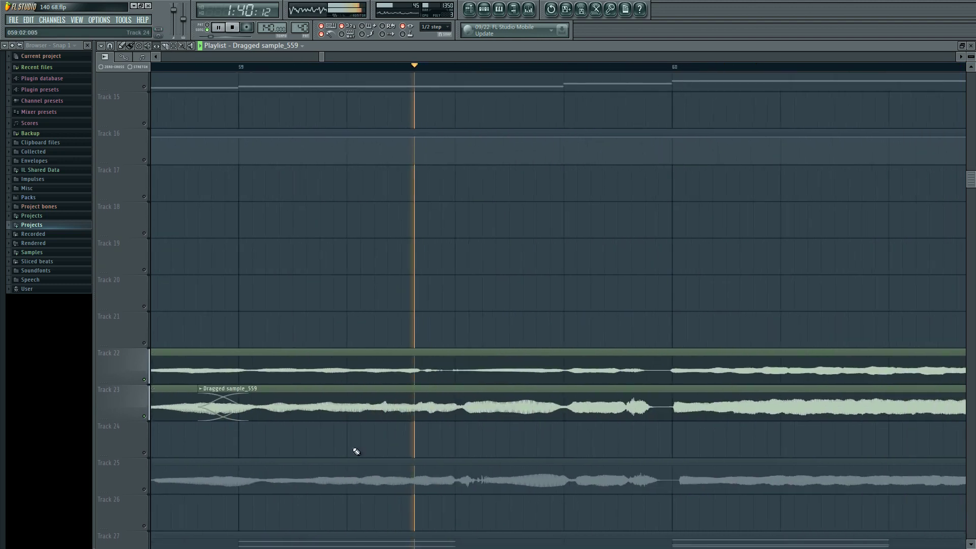
click(227, 72)
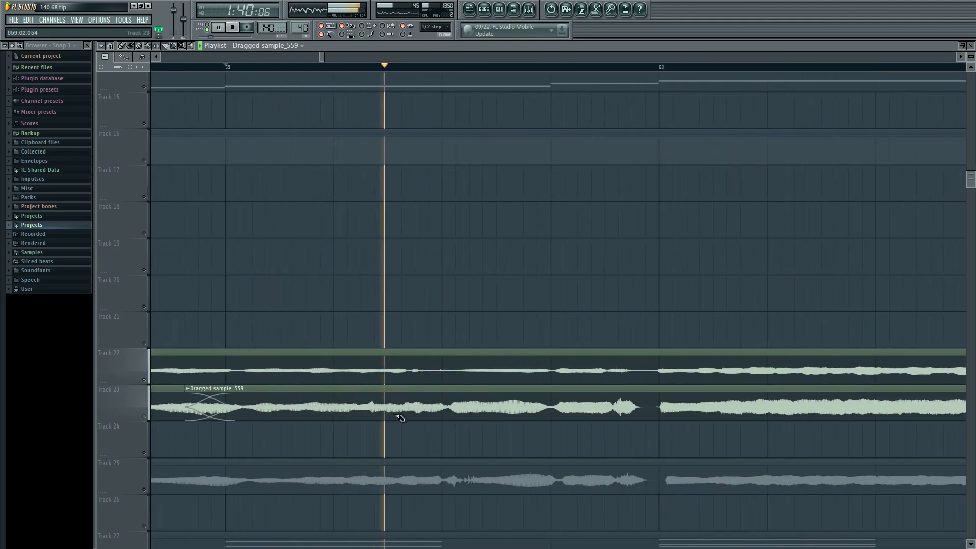
click(349, 399)
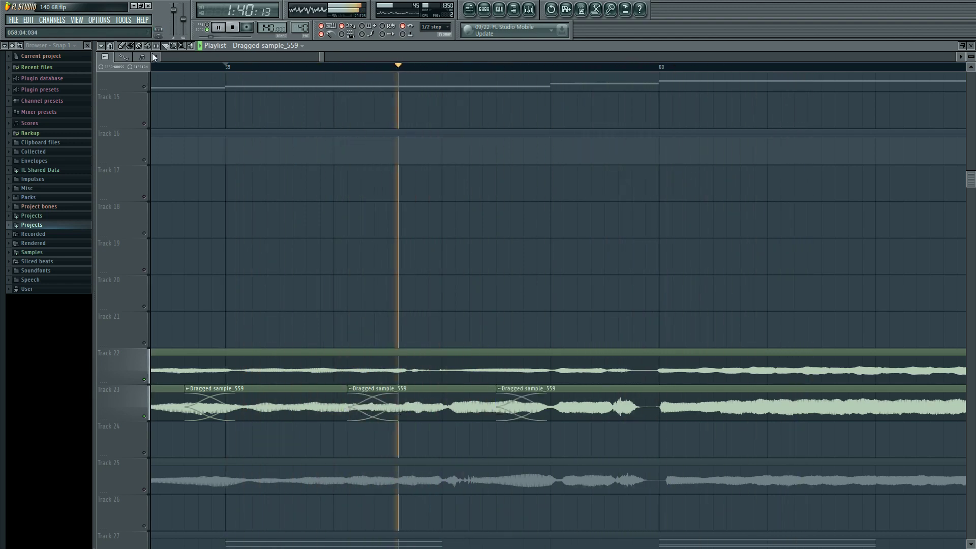
click(497, 412)
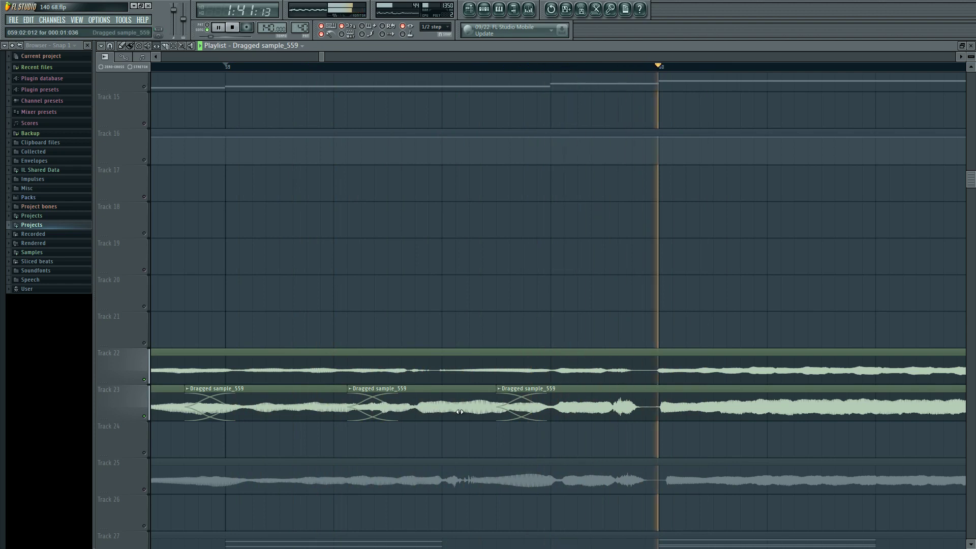
click(164, 47)
scroll(482, 336, down, 4)
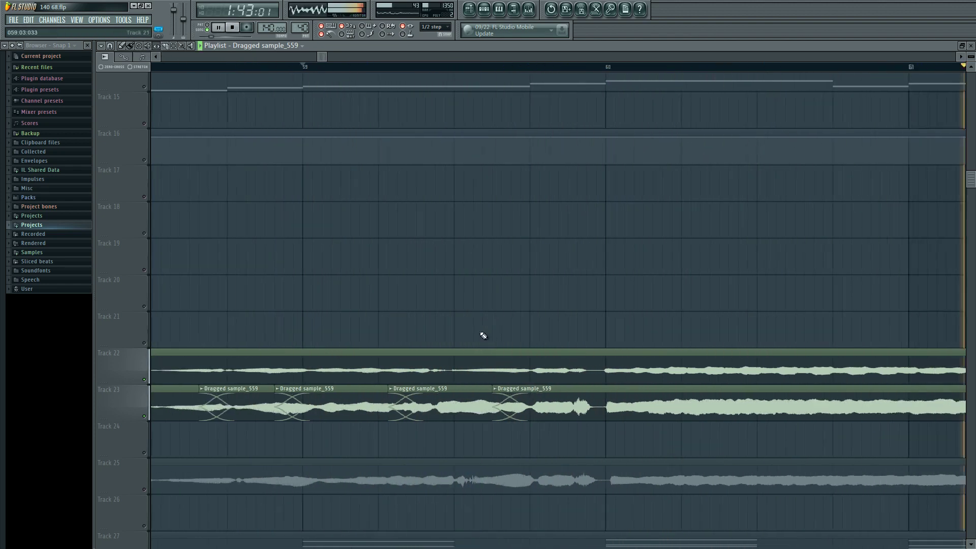
key(space)
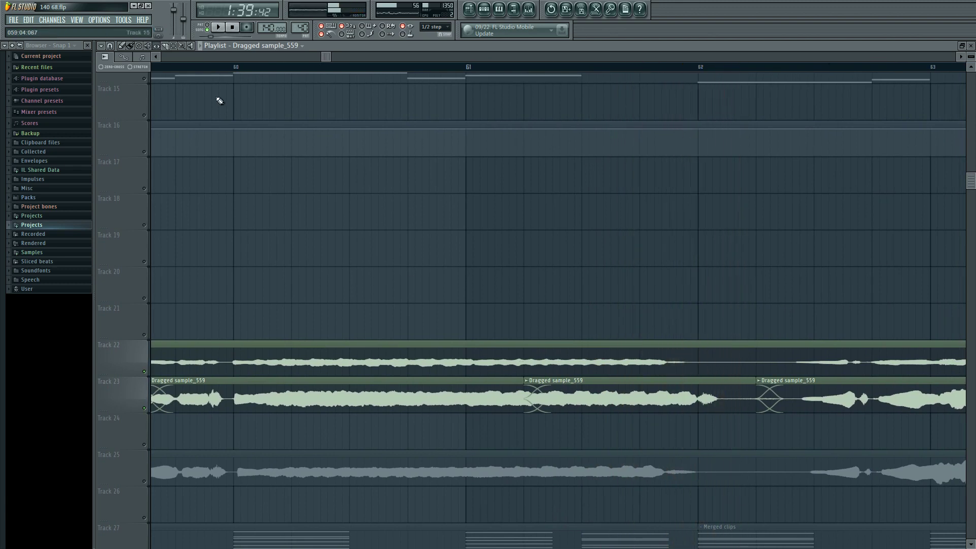
- Shift the audio of the Track 23 piece before bar 62 earlier and trim its end to just before bar 62
scroll(618, 375, right, 2)
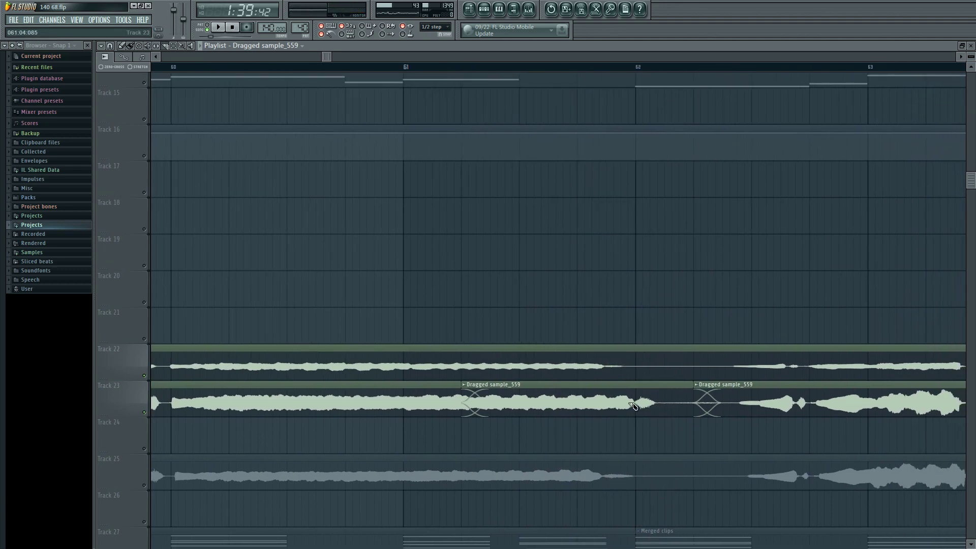
scroll(644, 408, right, 1)
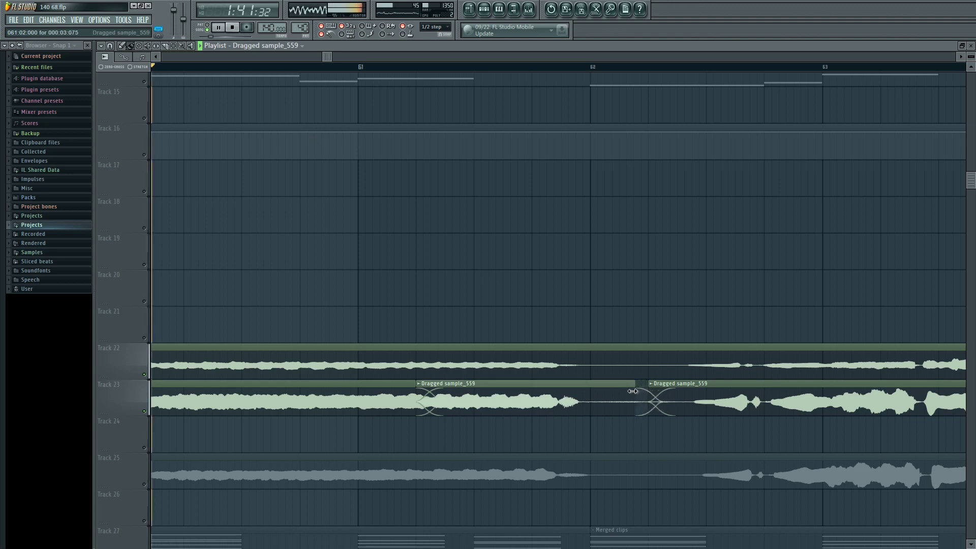
drag(632, 391, 585, 393)
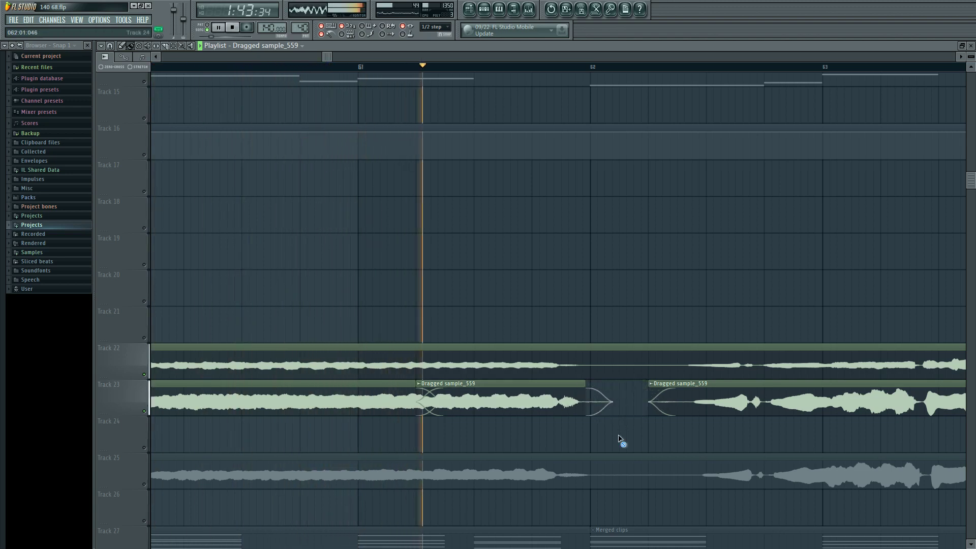
- Trim the start of the following Track 23 clip to 62:02:046 and shift its audio slightly earlier to match Track 22, auditioning from bar 62
drag(639, 429, 379, 427)
drag(443, 387, 471, 388)
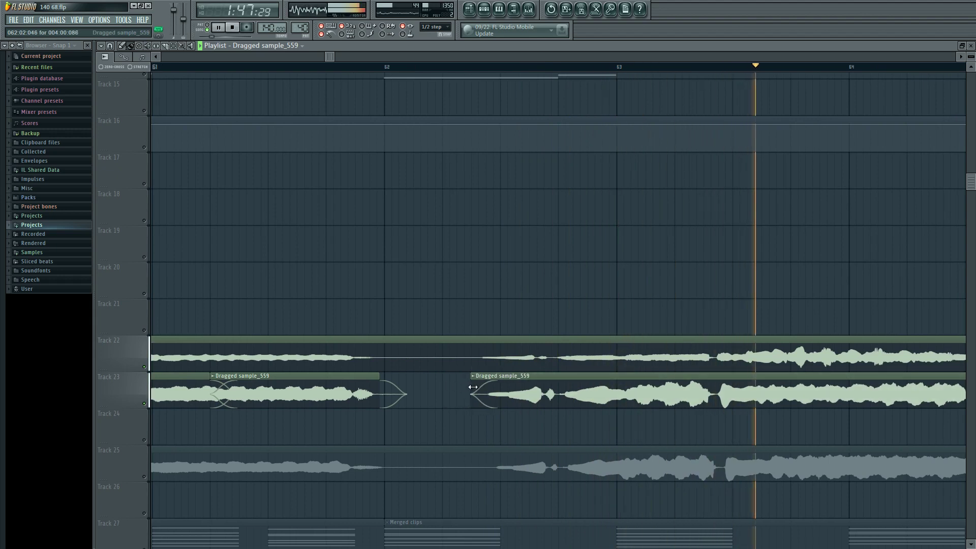
click(392, 68)
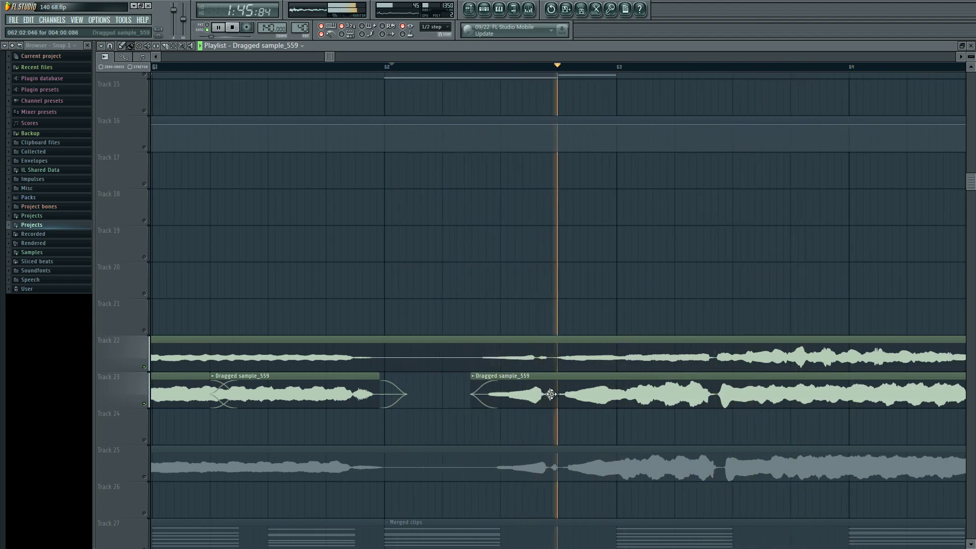
scroll(619, 435, up, 1)
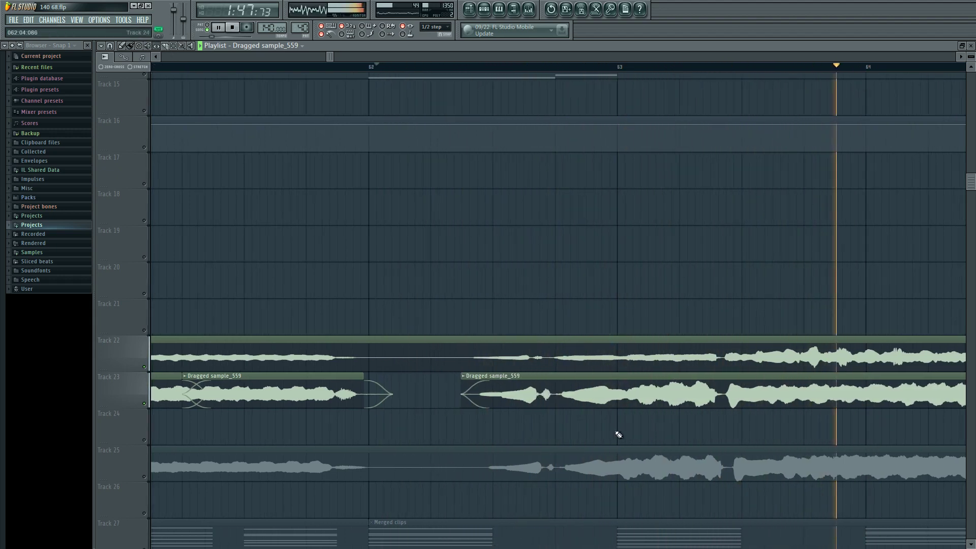
scroll(582, 402, up, 6)
key(space)
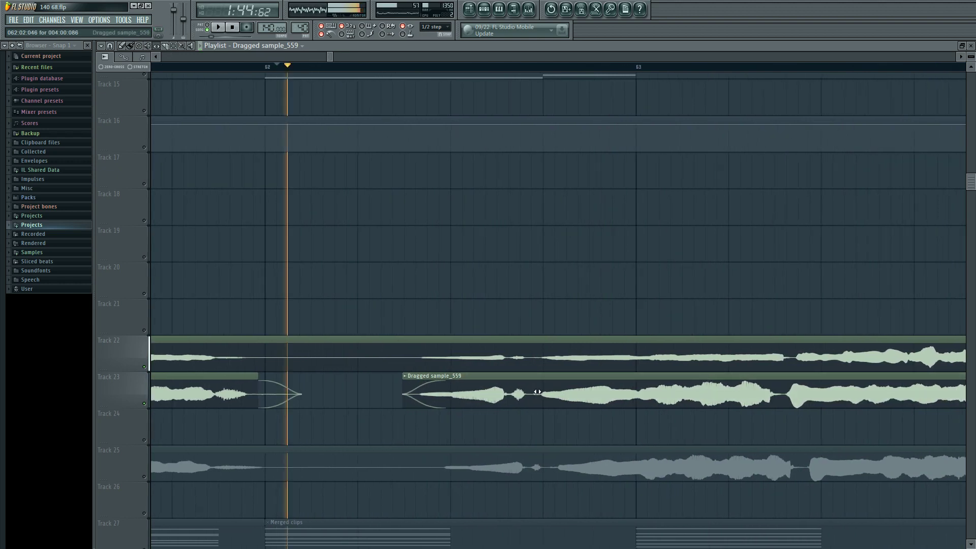
key(space)
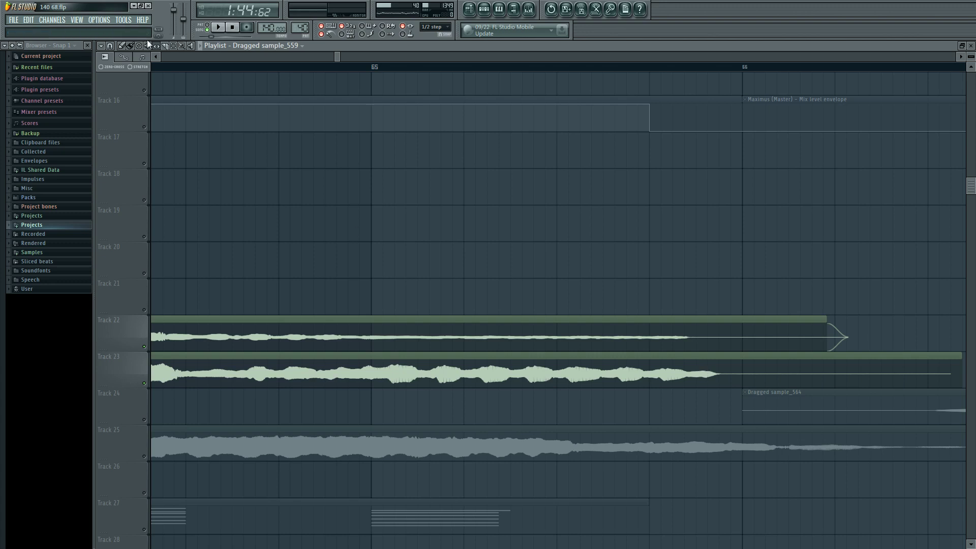
- Unsolo the vocal tracks and play the full arrangement from around bar 49
scroll(760, 396, down, 6)
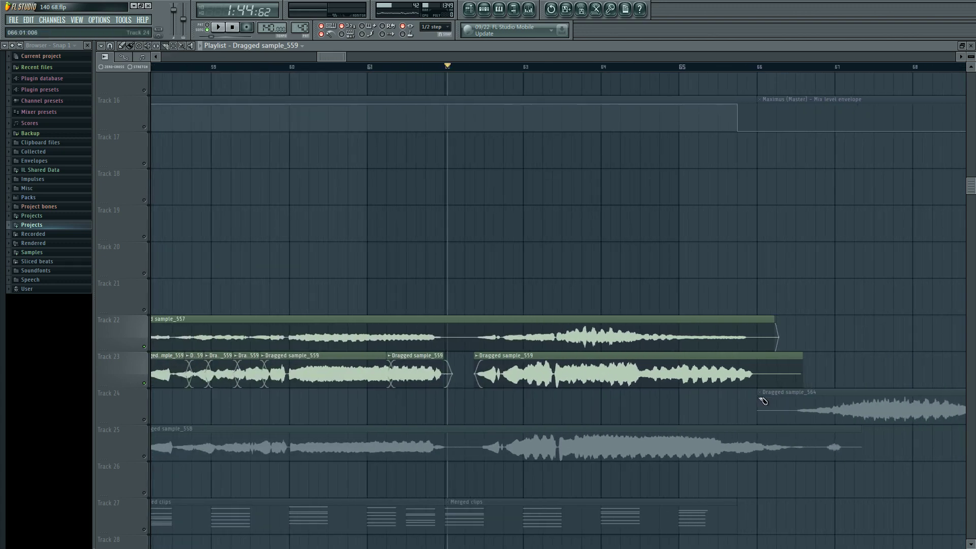
scroll(757, 393, down, 6)
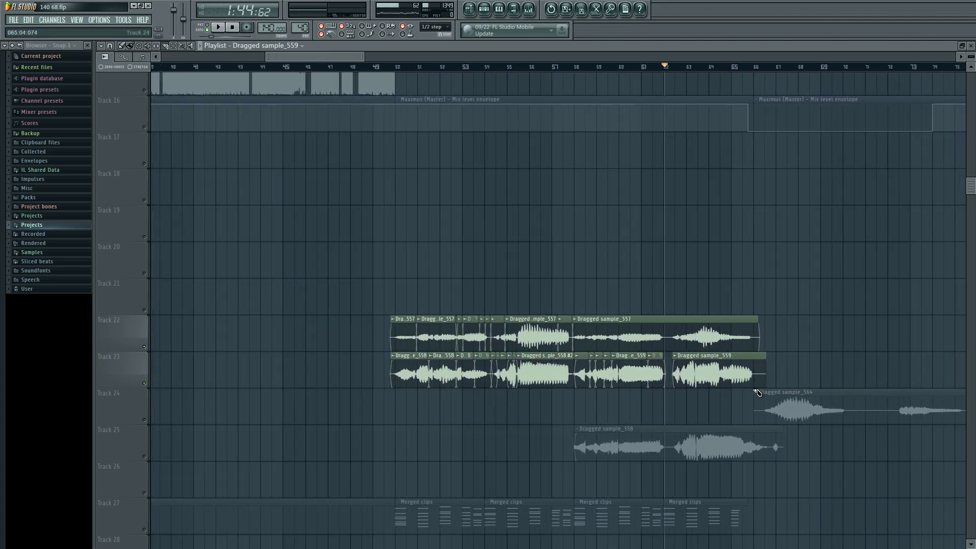
scroll(758, 393, down, 2)
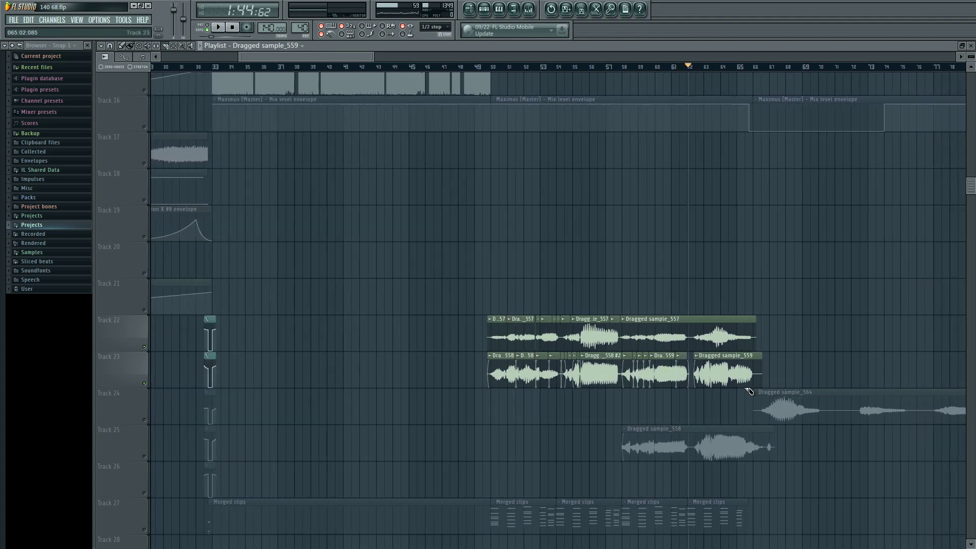
click(147, 349)
right_click(146, 349)
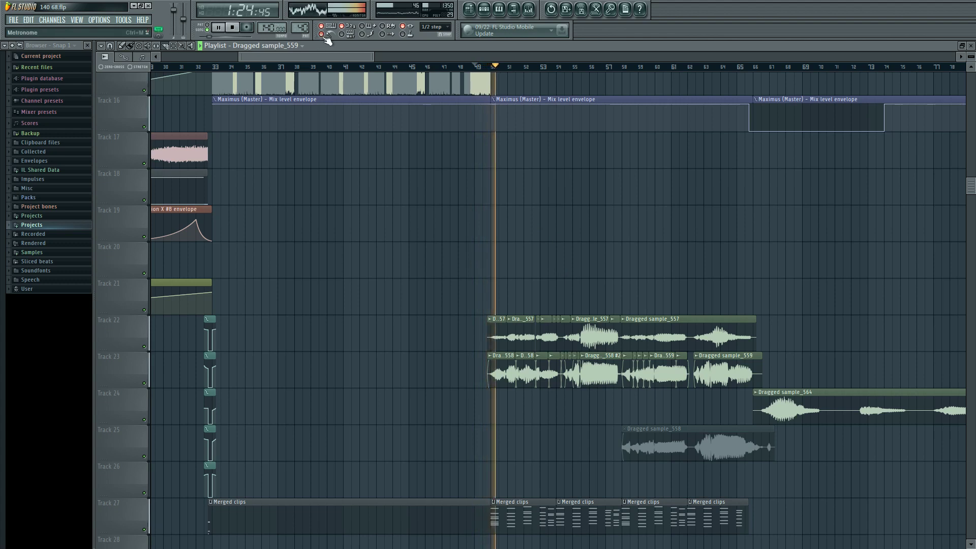
scroll(654, 268, up, 1)
scroll(581, 255, up, 2)
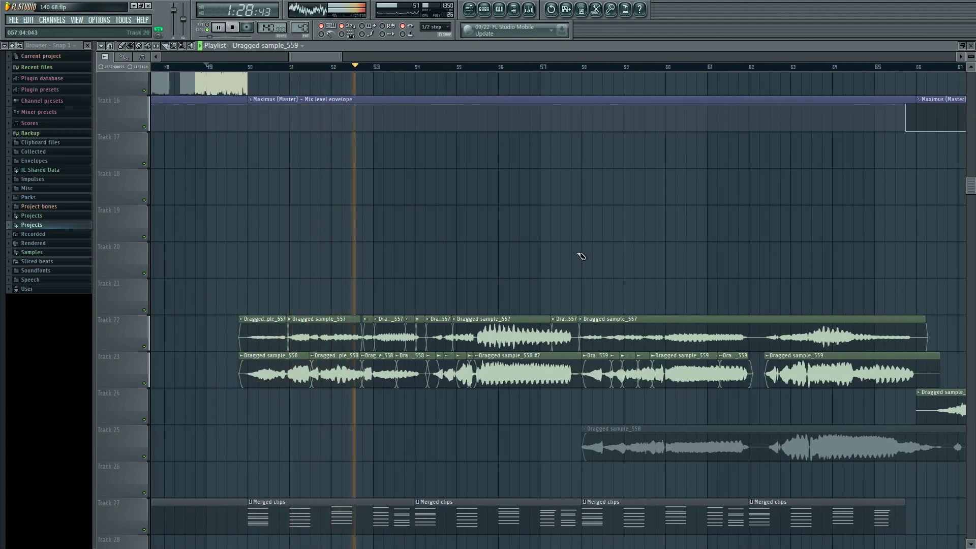
key(space)
- Solo Tracks 22 and 23 again and repeatedly audition the vocal phrase leading into bar 53
scroll(386, 355, up, 4)
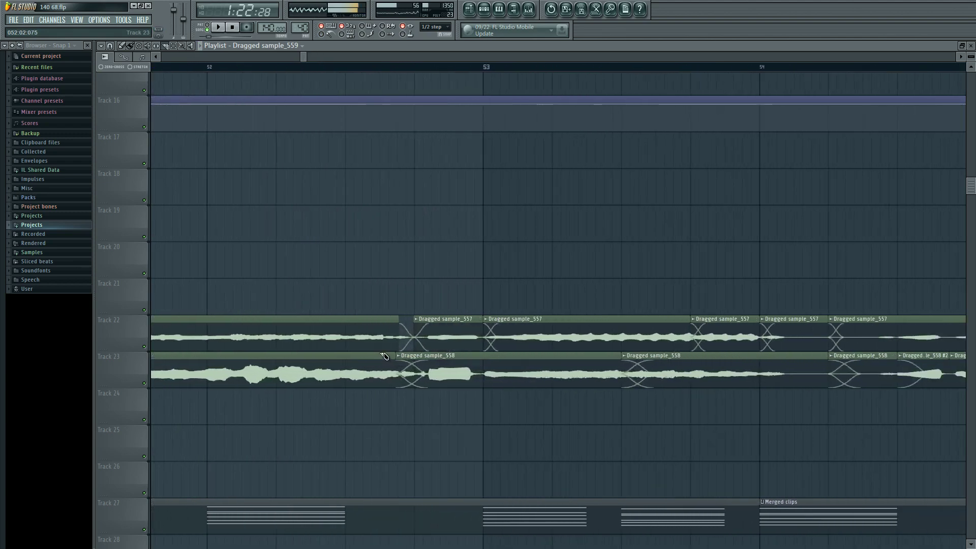
scroll(414, 341, down, 4)
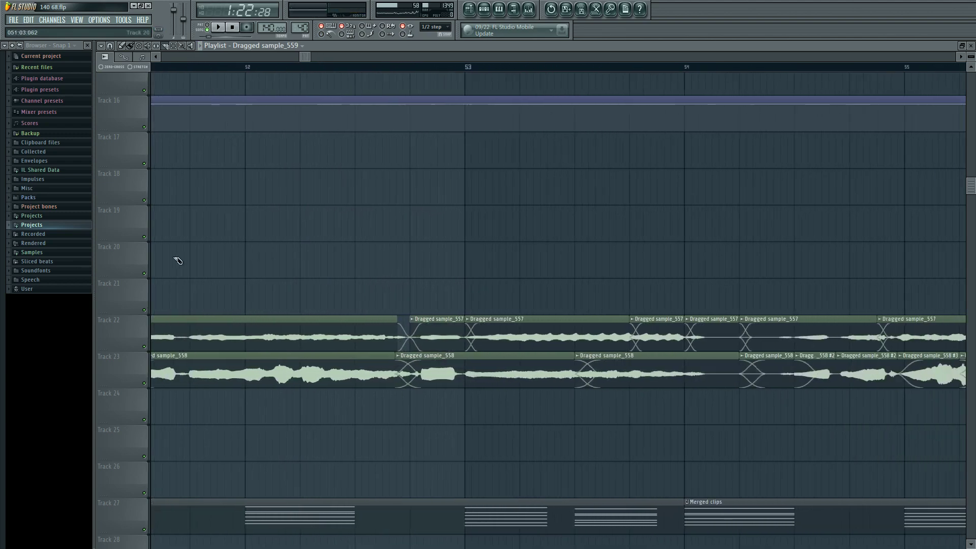
click(145, 384)
click(145, 383)
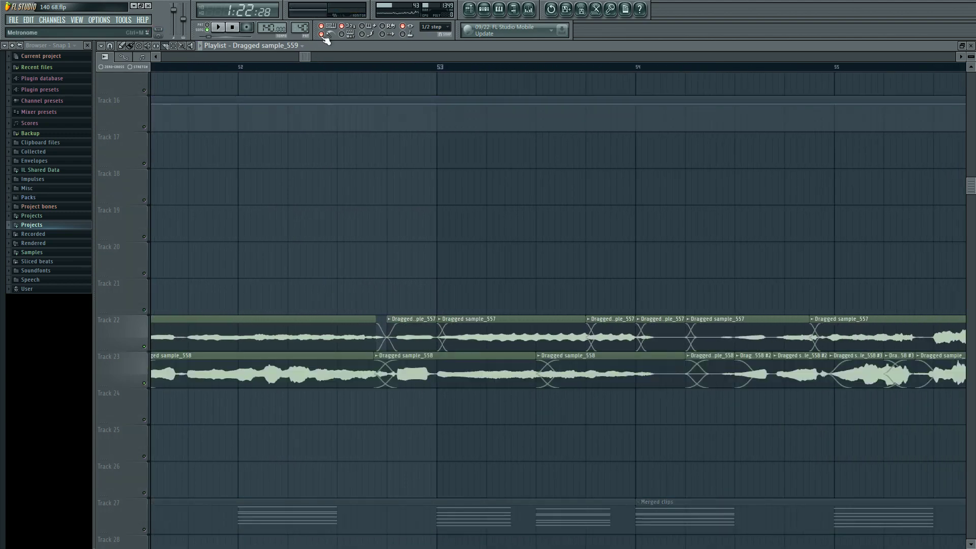
key(space)
scroll(386, 181, up, 2)
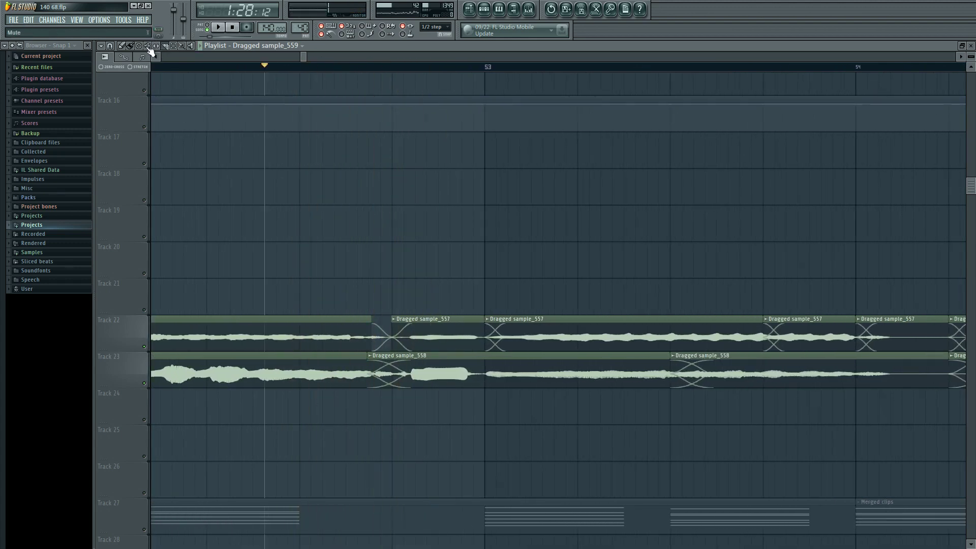
key(space)
key(space)
key(space)
key(space)
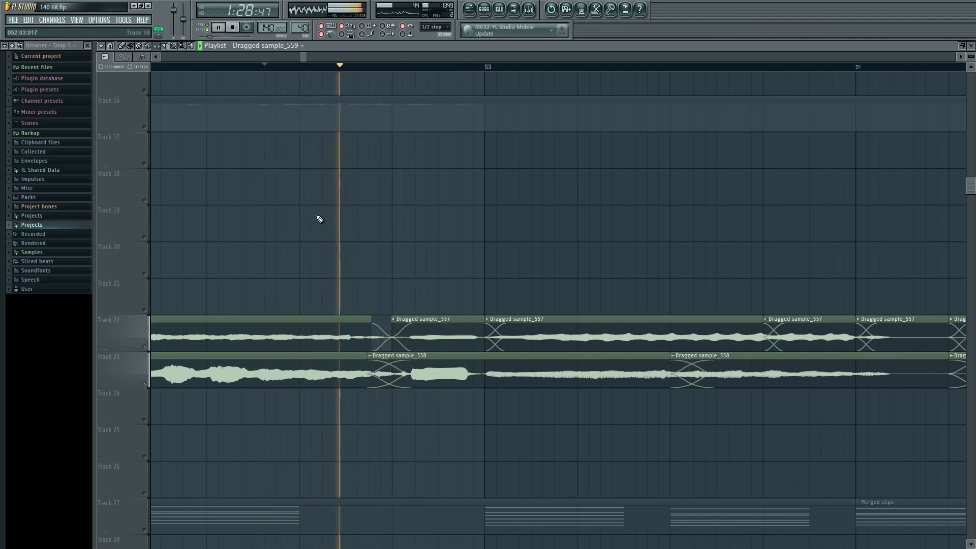
key(space)
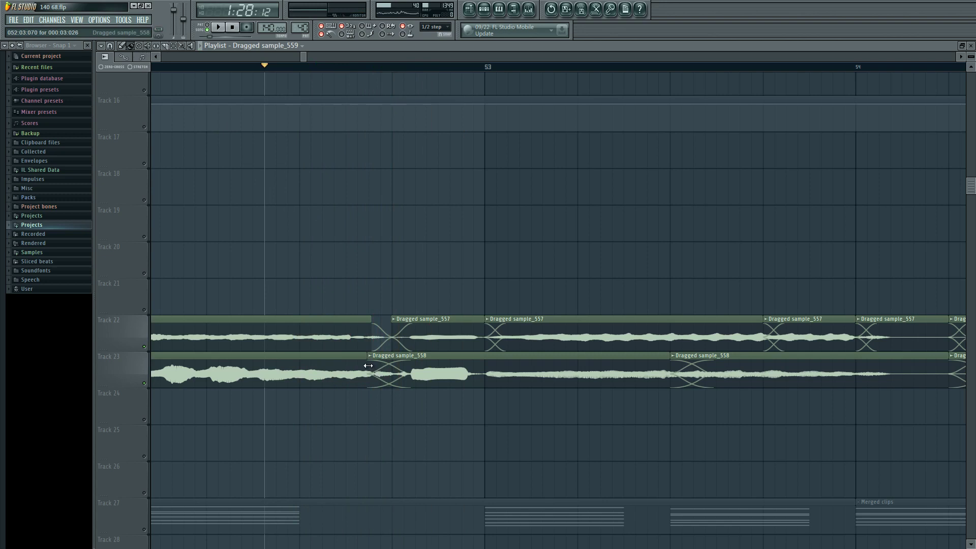
- Trim the Track 23 clip's start to 52:03:094 and shorten the preceding Track 22 clip to end level with Track 23's
drag(368, 365, 391, 365)
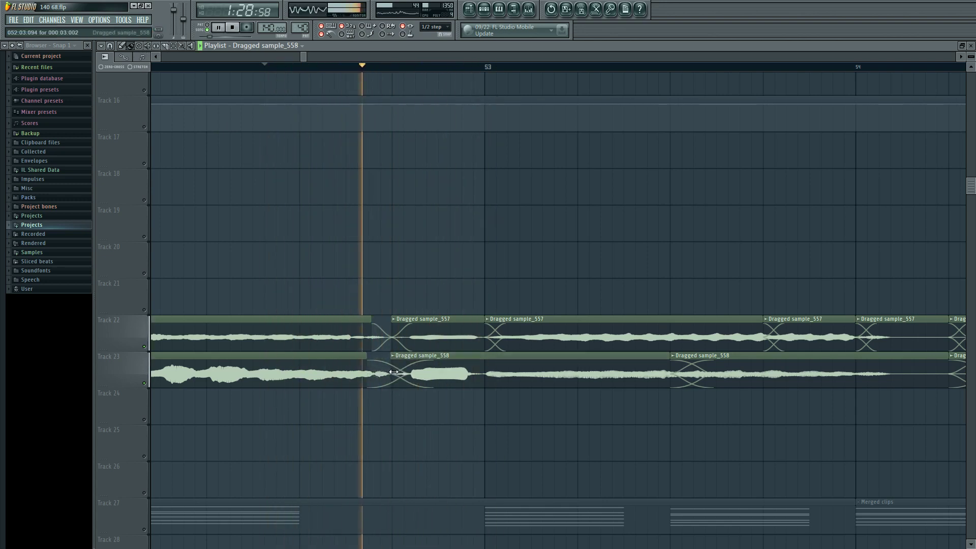
drag(372, 333, 367, 332)
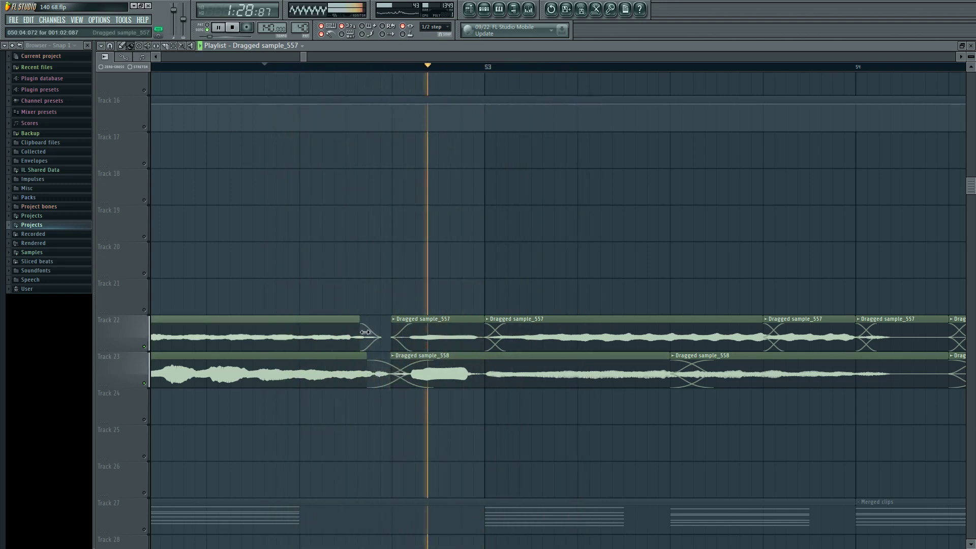
key(space)
key(space)
scroll(367, 333, up, 1)
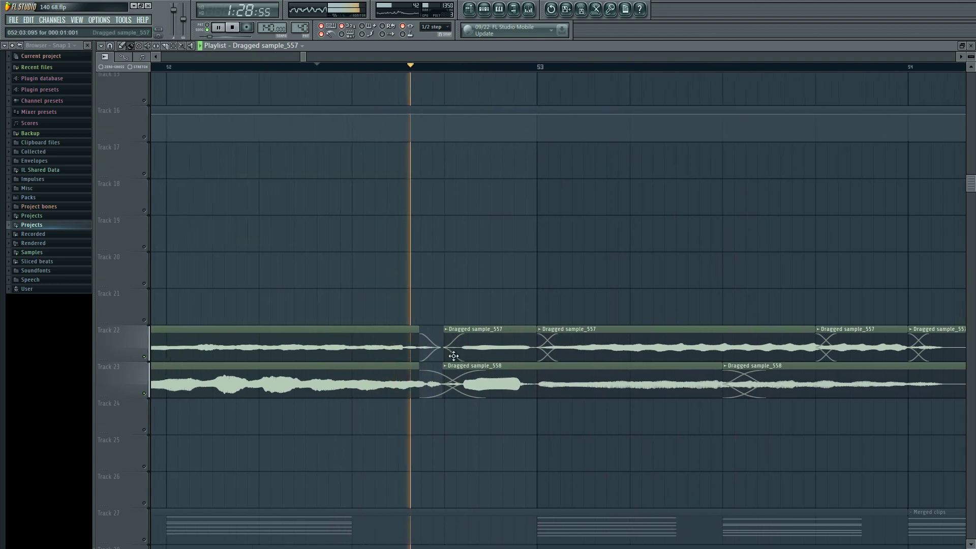
- Slice both vocals at beat 3 of bar 52, extend and slip the selected pieces to fill the gap before beat 4, and audition them
drag(371, 335, 366, 399)
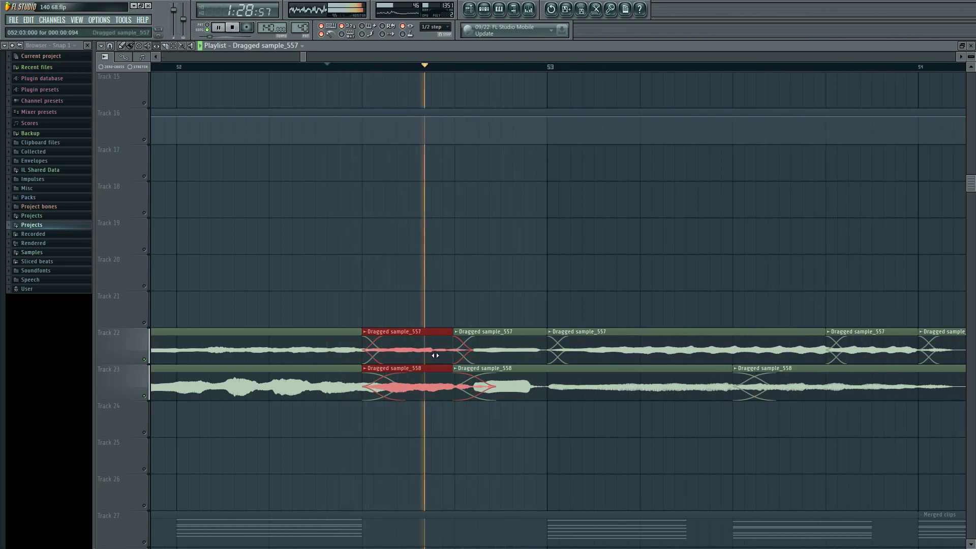
key(space)
key(space)
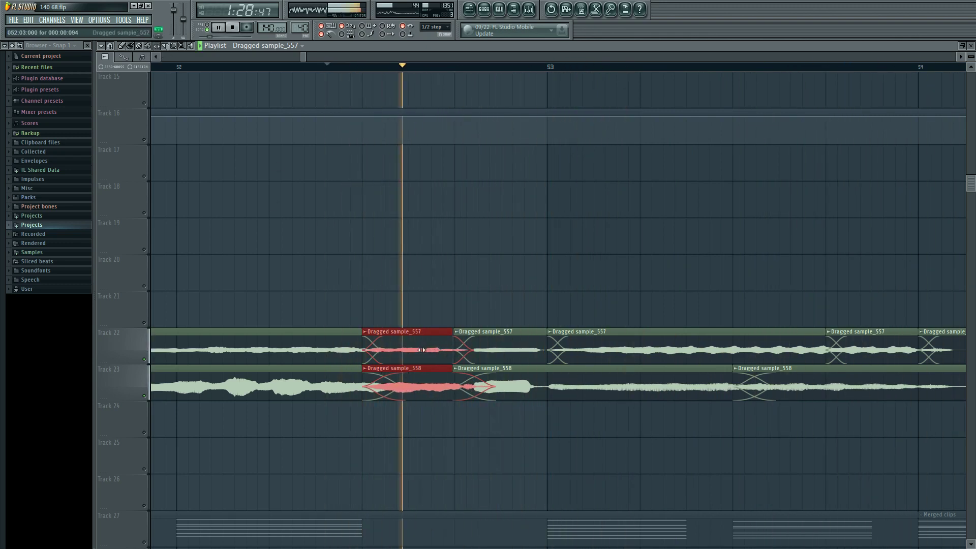
scroll(425, 415, down, 3)
scroll(425, 415, down, 2)
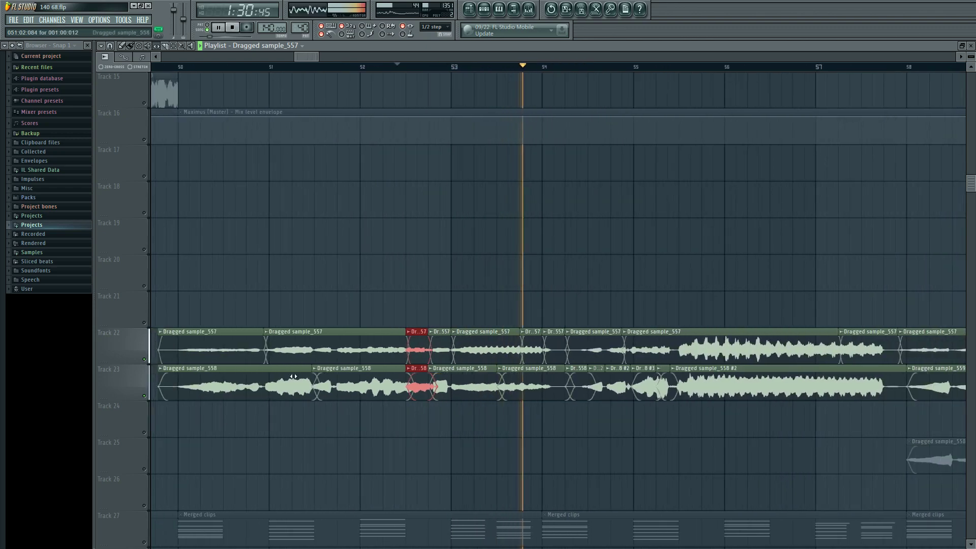
- Play the edited vocals on Tracks 22 and 23 from bar 52 on and check the phrases up to bar 65
scroll(330, 59, left, 6)
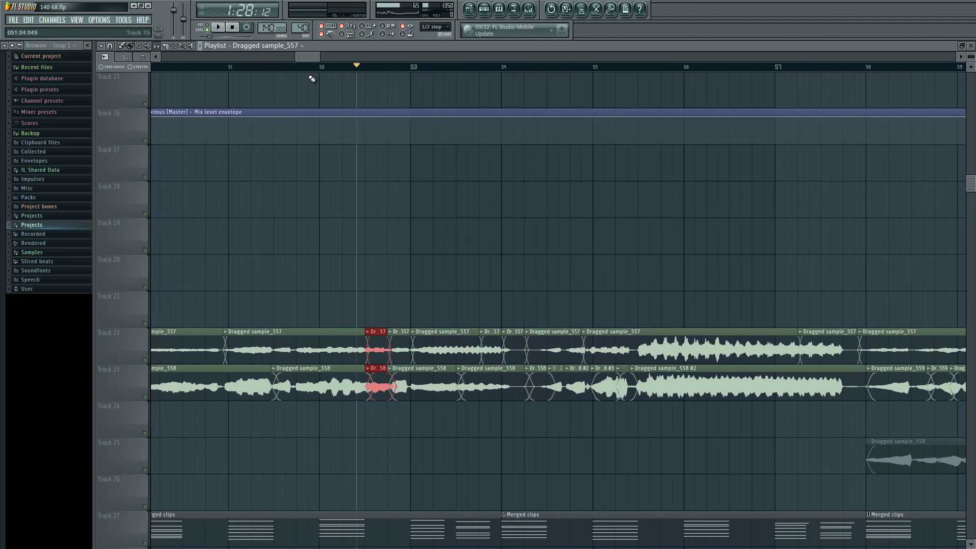
key(space)
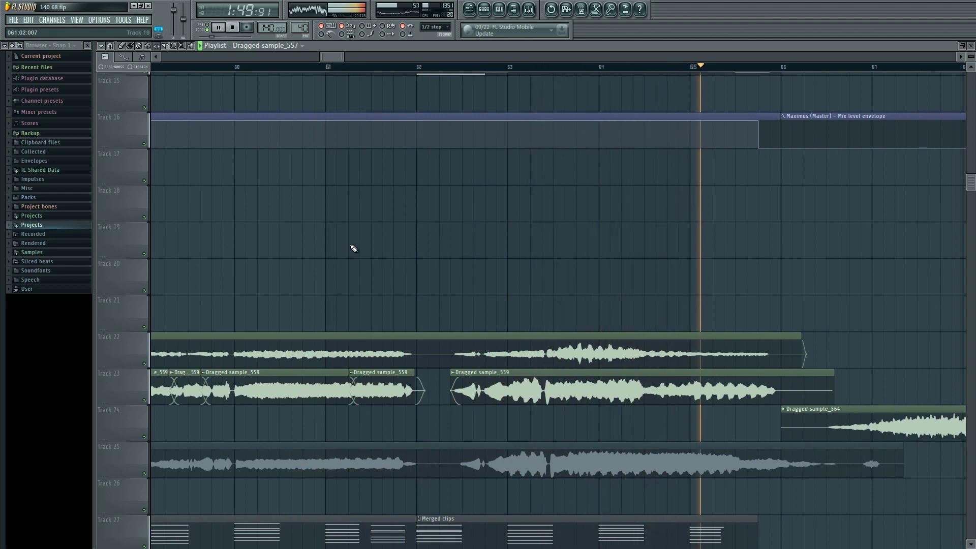
scroll(377, 254, left, 1)
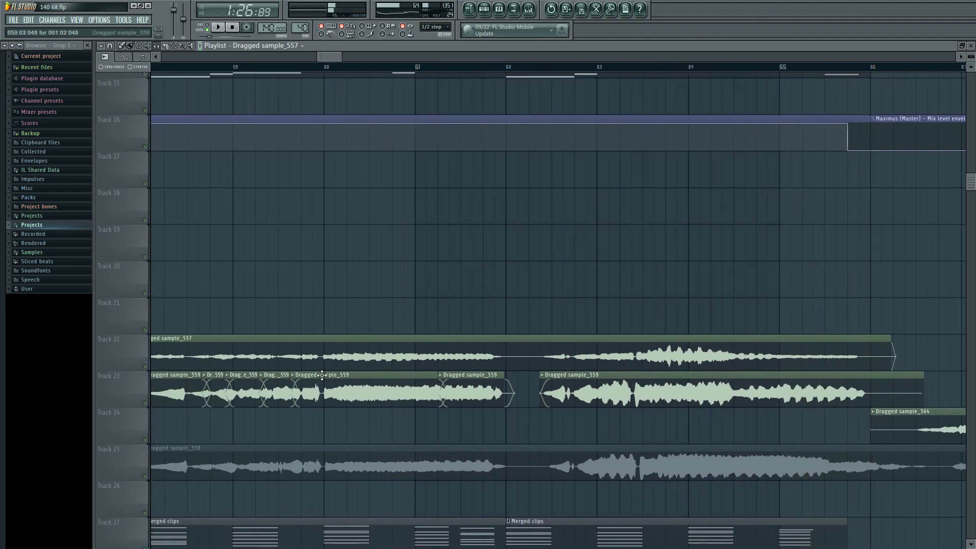
drag(262, 336, 333, 401)
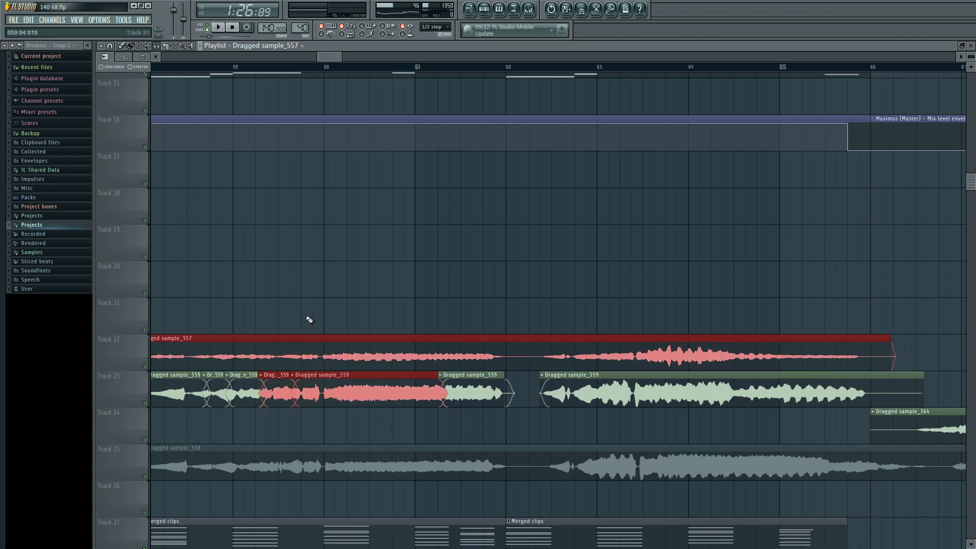
click(306, 308)
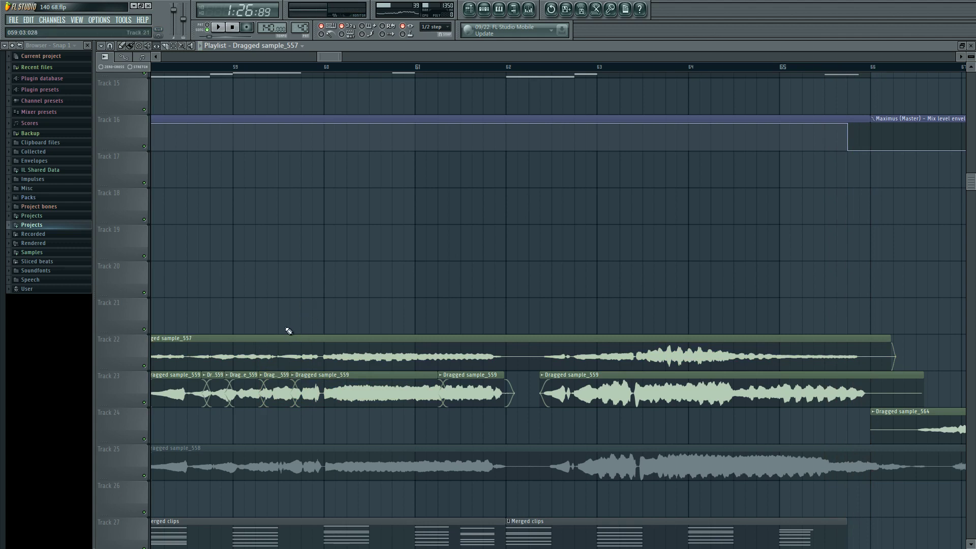
- Survey the remaining vocal clips and locate the three stacked ones on Tracks 22 to 24 around bar 97
scroll(288, 331, right, 4)
scroll(407, 307, down, 2)
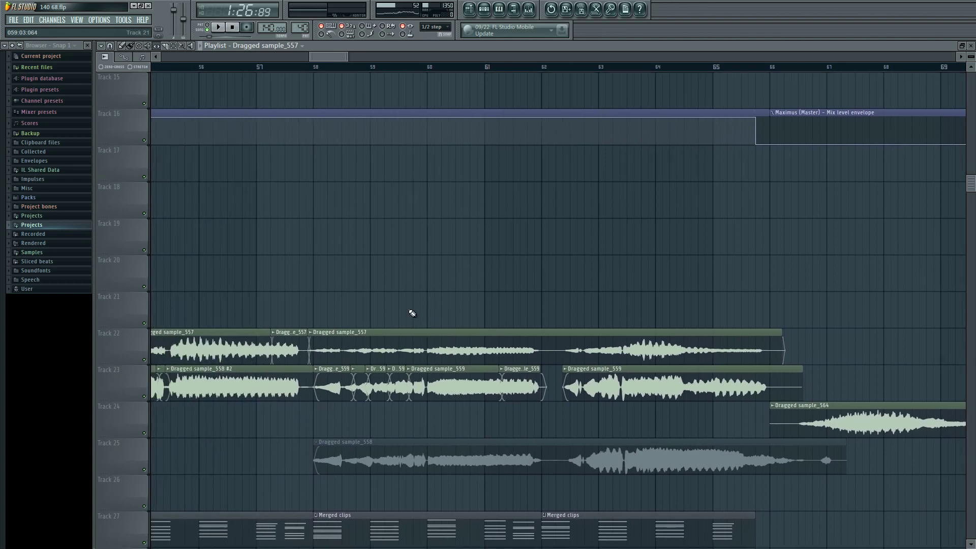
scroll(385, 344, down, 5)
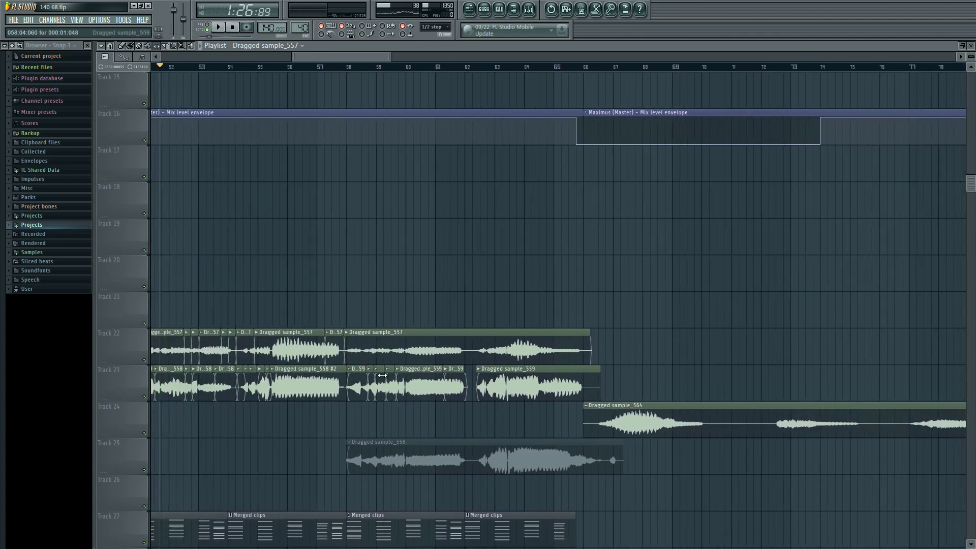
ctrl+click(544, 420)
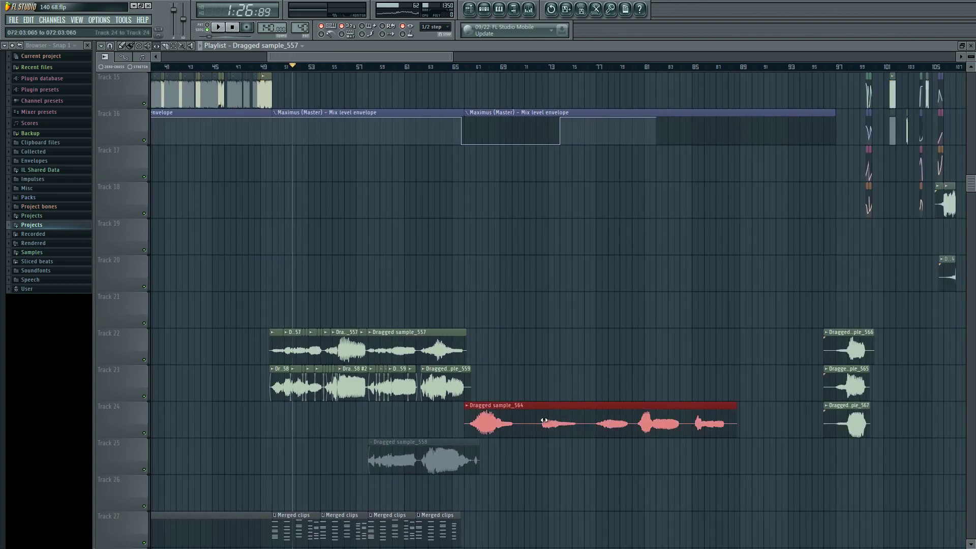
ctrl+click(577, 363)
scroll(501, 336, right, 5)
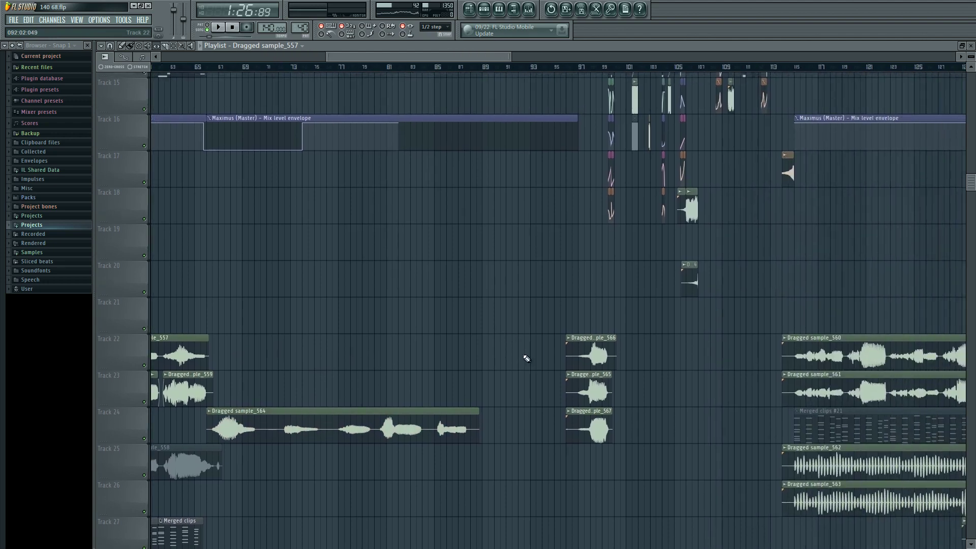
drag(531, 338, 459, 395)
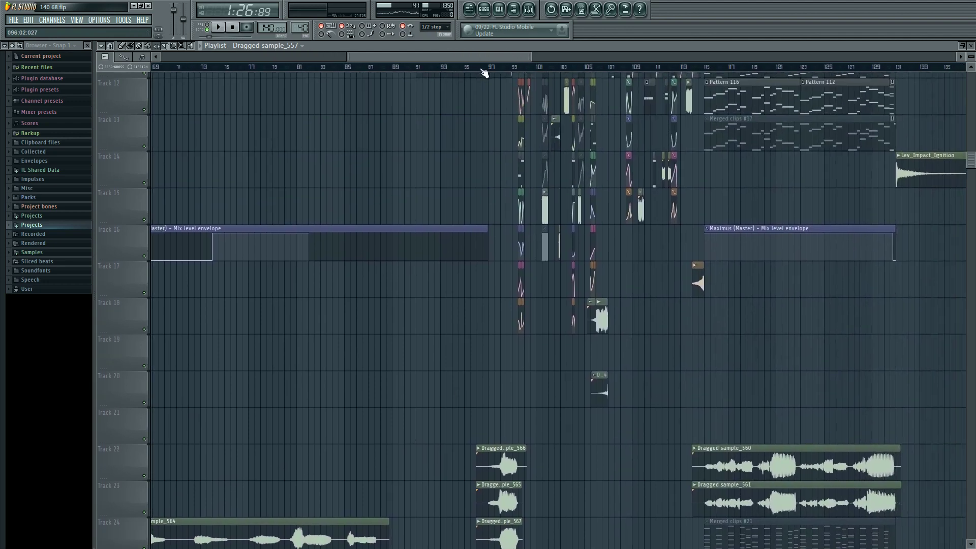
scroll(492, 352, up, 5)
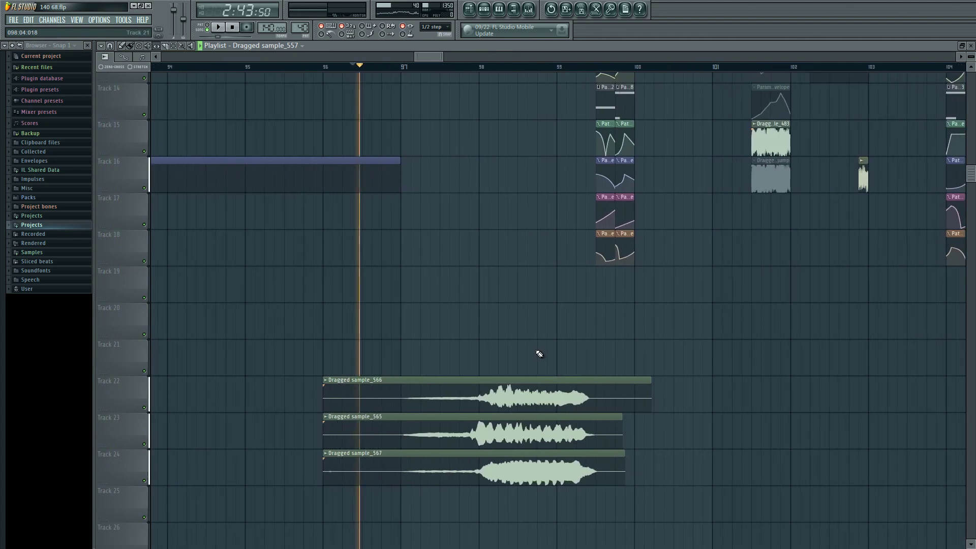
- Audition the three stacked vocal clips from bar 96 and check their signals in the mixer
key(space)
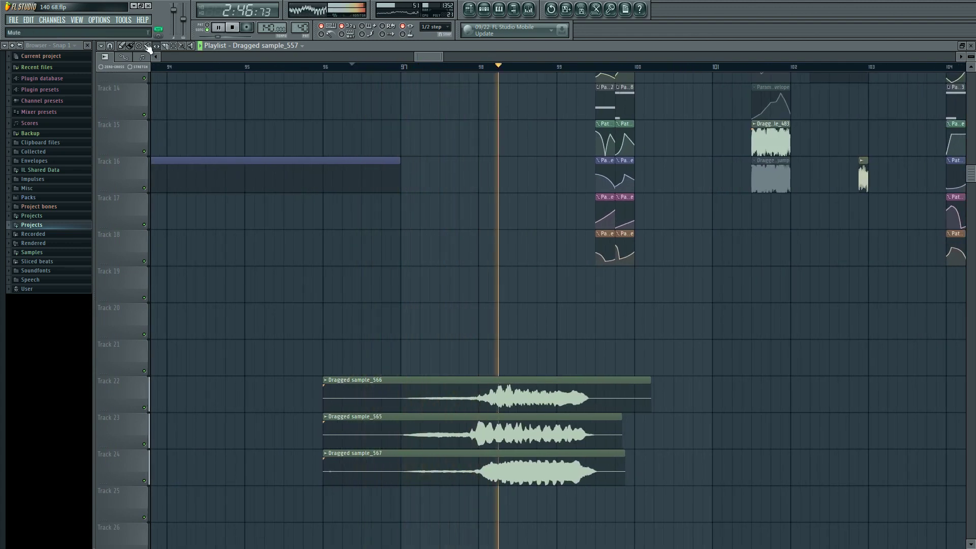
key(space)
click(530, 10)
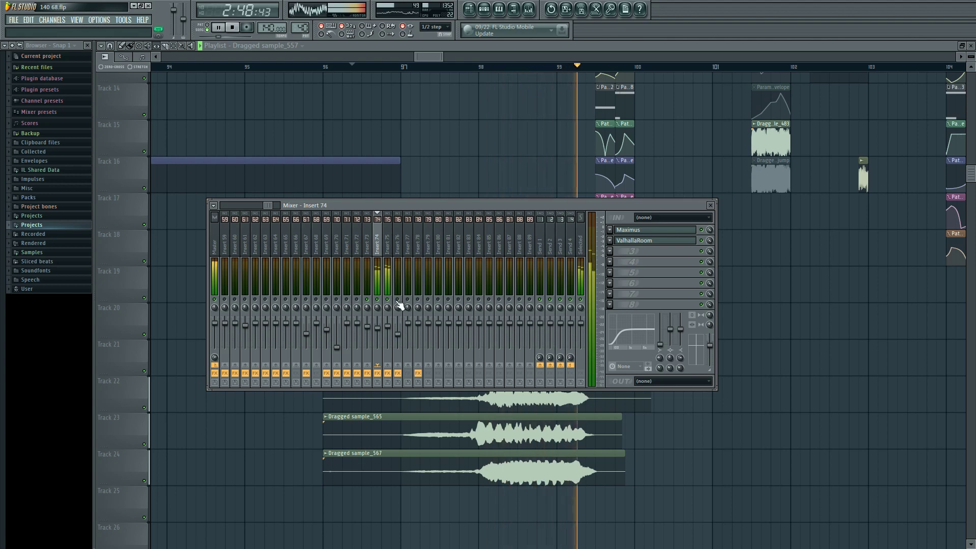
key(F9)
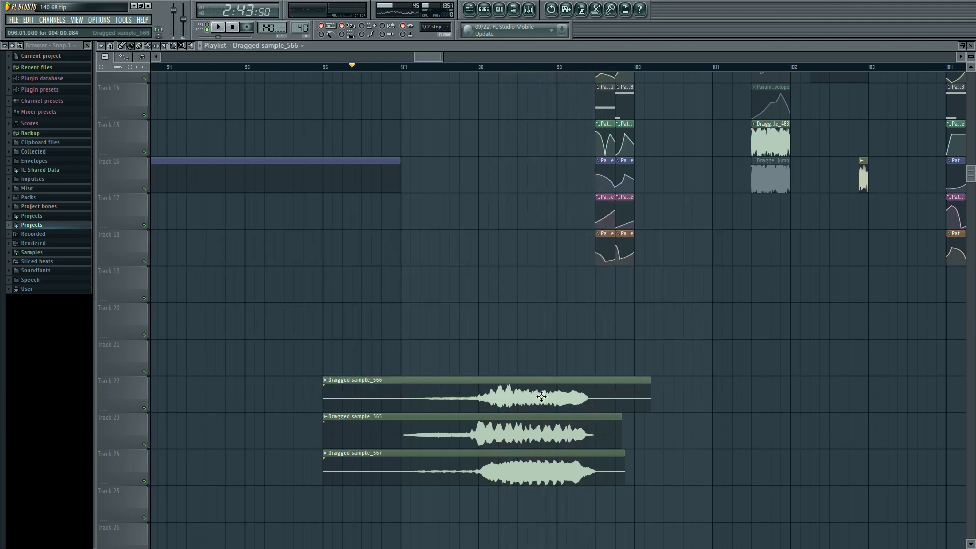
- Inspect the channel settings of Dragged sample_566, 565 and 567, and audition the three layers again
double_click(541, 397)
double_click(535, 427)
double_click(541, 463)
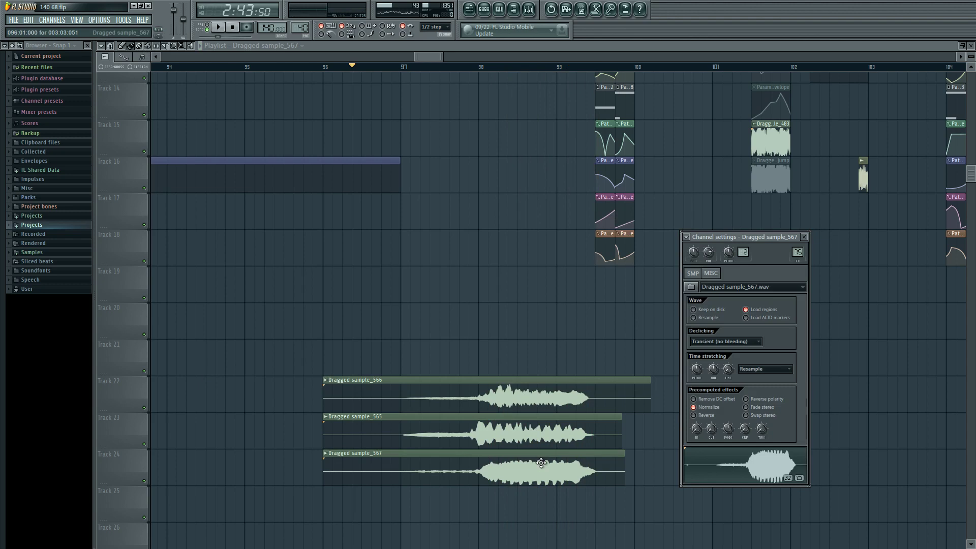
key(space)
key(Escape)
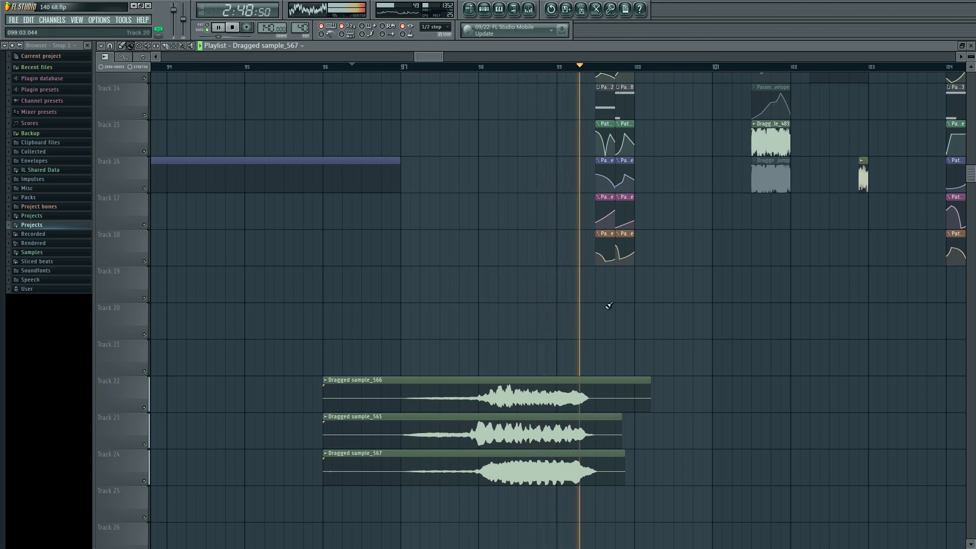
key(space)
- Choose a bleeding declicking mode for the stacked vocal samples, slice all three clips at beat 4 of bar 98, and audition them
scroll(543, 430, up, 4)
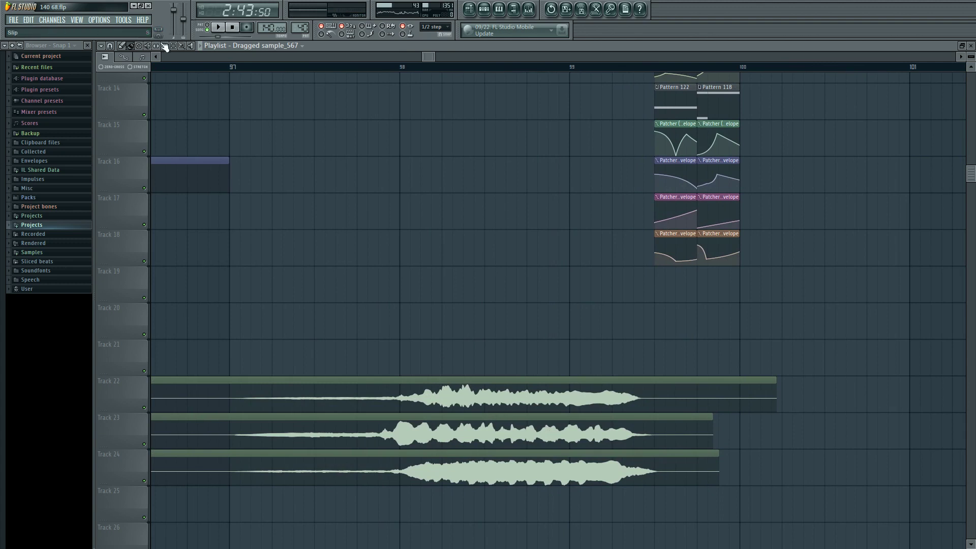
double_click(409, 418)
click(727, 342)
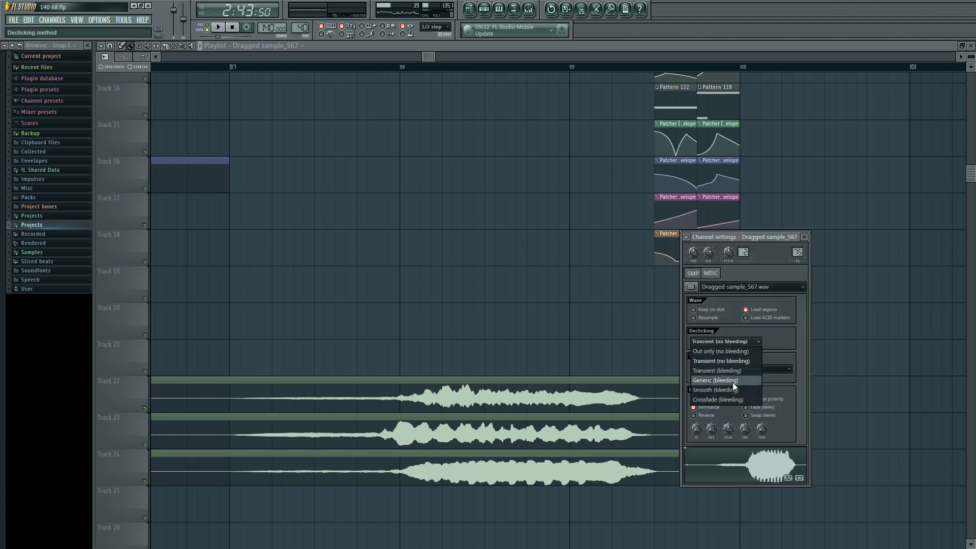
key(Escape)
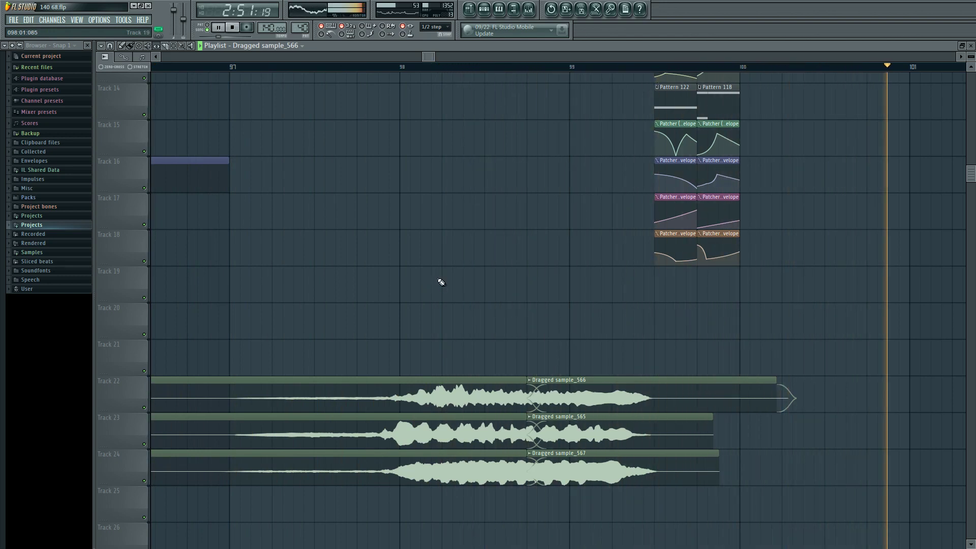
key(space)
- Trim the starts of the first vocal clips on Tracks 22, 23 and 24 together to bar 97, and audition them
scroll(448, 284, down, 2)
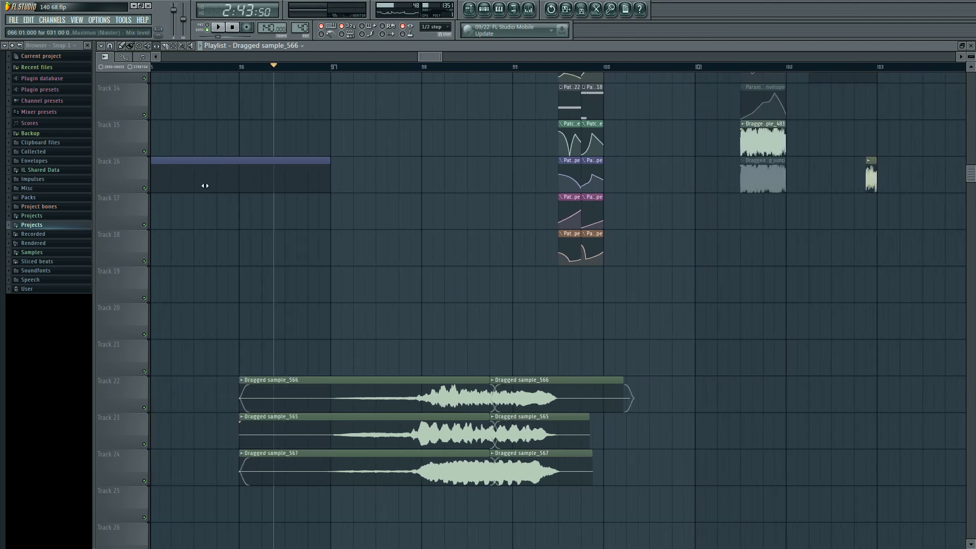
click(284, 405)
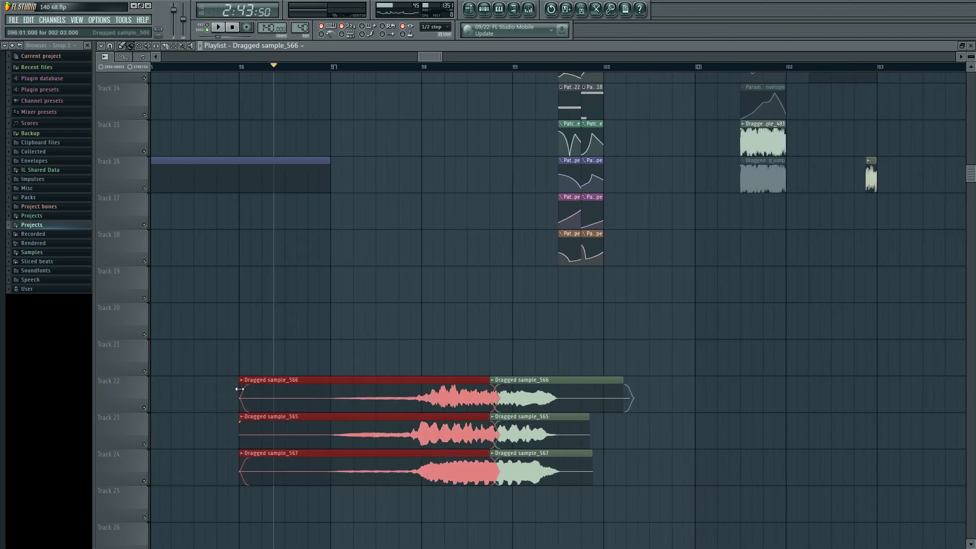
drag(245, 392, 327, 393)
key(space)
click(294, 360)
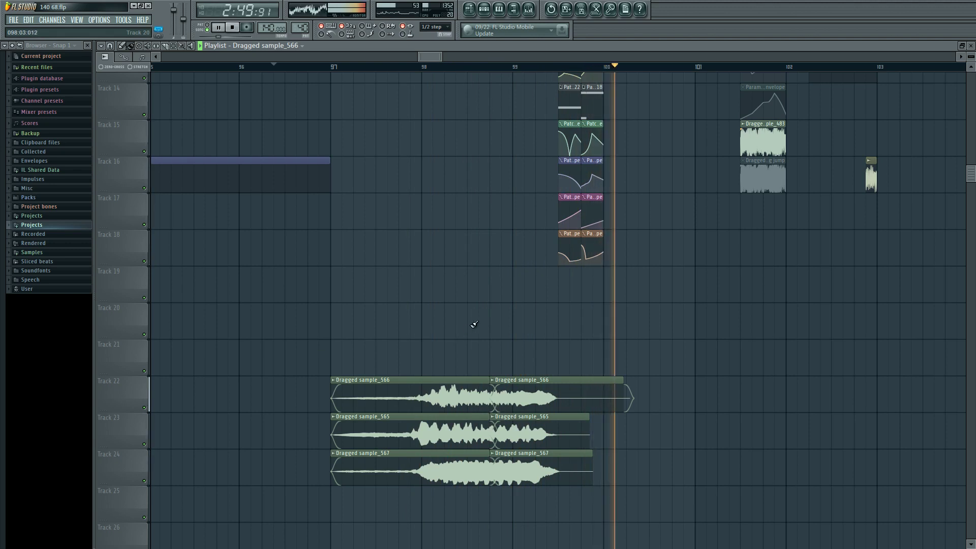
- Play on past bar 100 and review the upper tracks of the arrangement following the stacked vocals
scroll(431, 379, up, 2)
scroll(431, 379, up, 3)
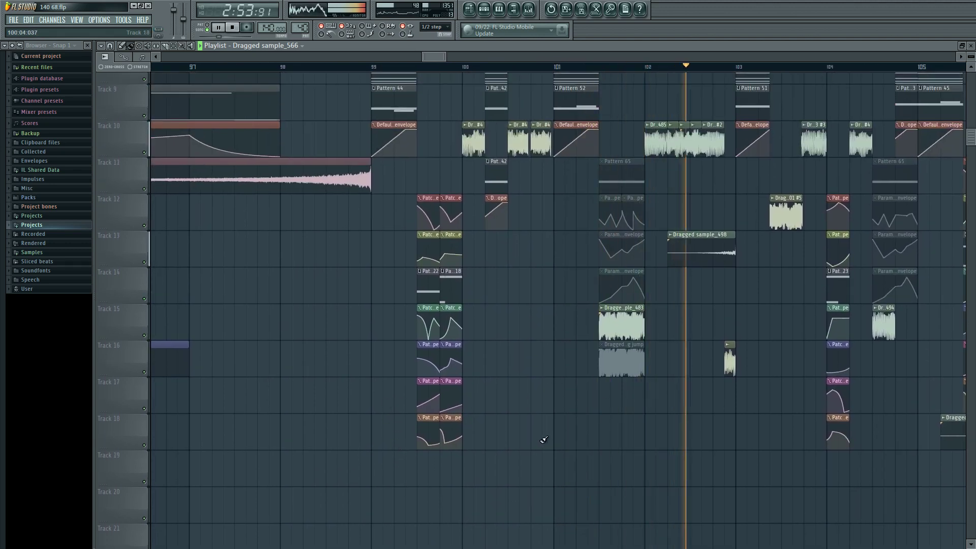
ctrl+scroll(542, 442, down, 2)
scroll(586, 400, up, 2)
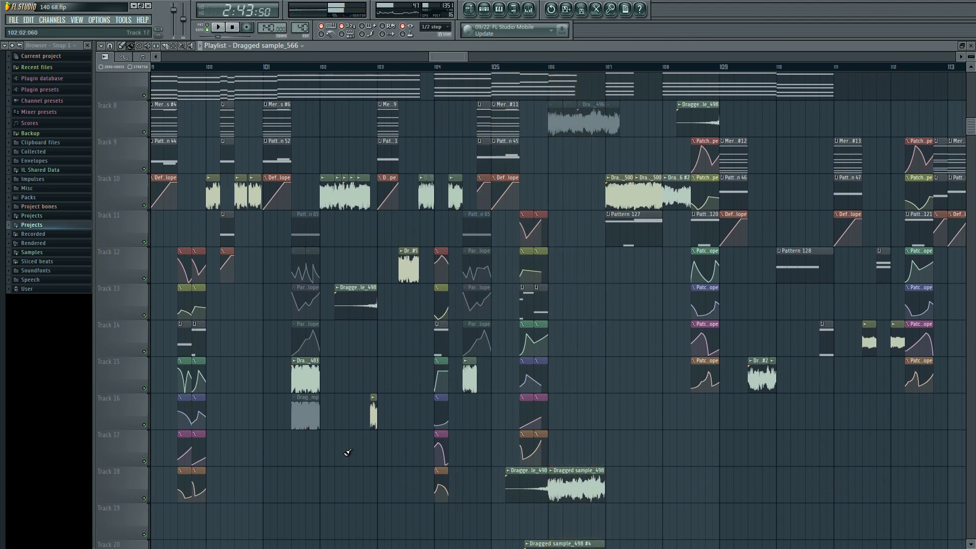
key(space)
ctrl+scroll(623, 396, down, 1)
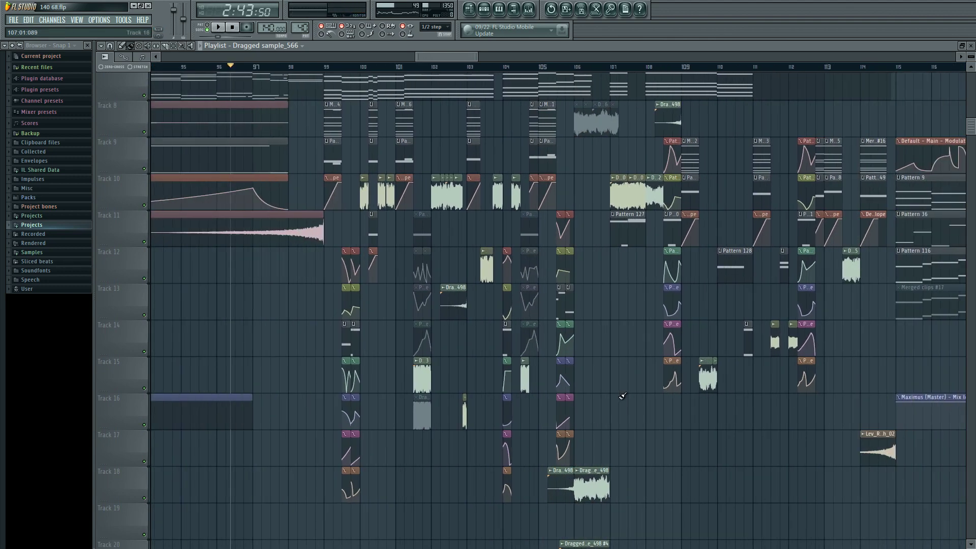
- Locate the vocal clips starting at bar 114 and select the pair on Tracks 22 and 23
scroll(635, 386, down, 10)
drag(650, 373, 328, 352)
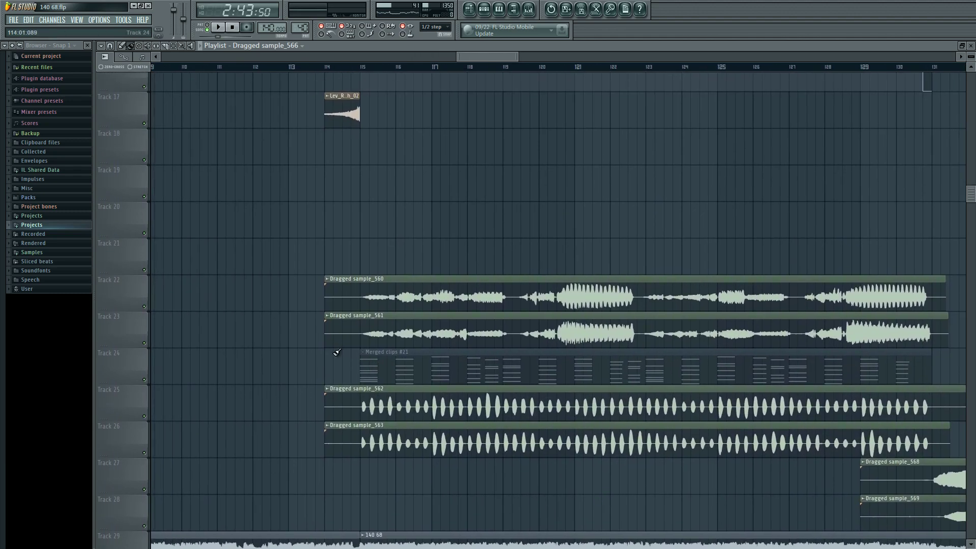
ctrl+scroll(328, 351, down, 2)
ctrl+drag(330, 305, 694, 318)
ctrl+scroll(363, 344, down, 2)
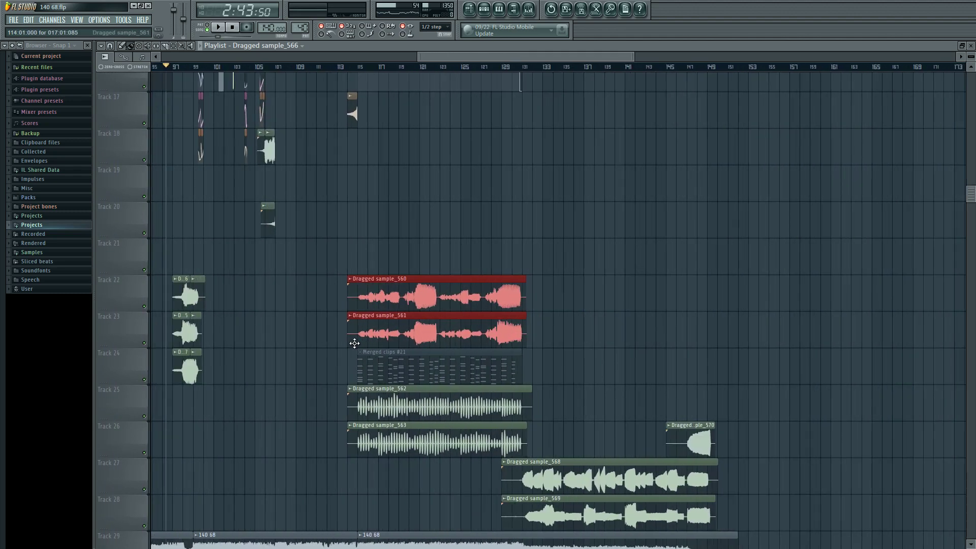
drag(353, 337, 252, 355)
scroll(523, 406, right, 5)
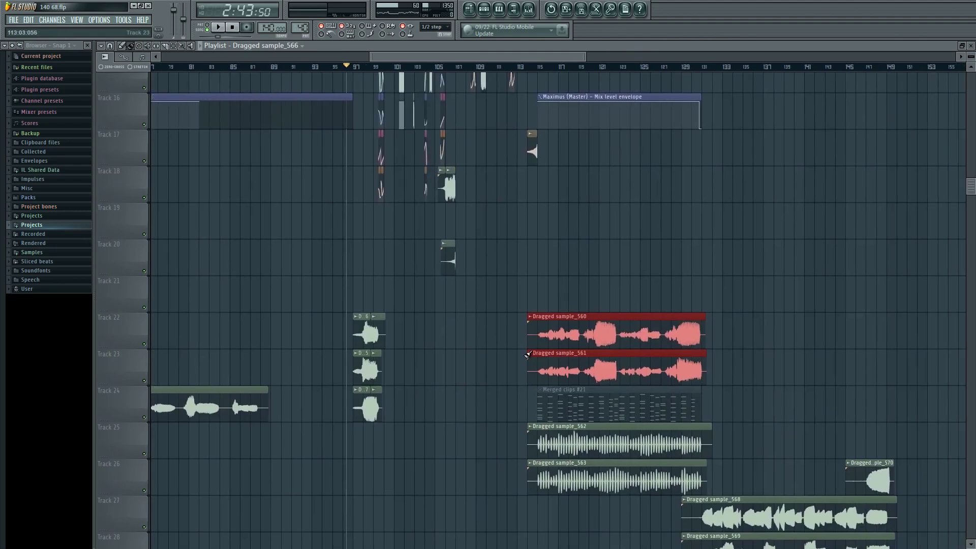
- Compare the bar 114 vocals with the patterns above them and start playback at bar 115
scroll(524, 412, up, 5)
scroll(529, 424, up, 1)
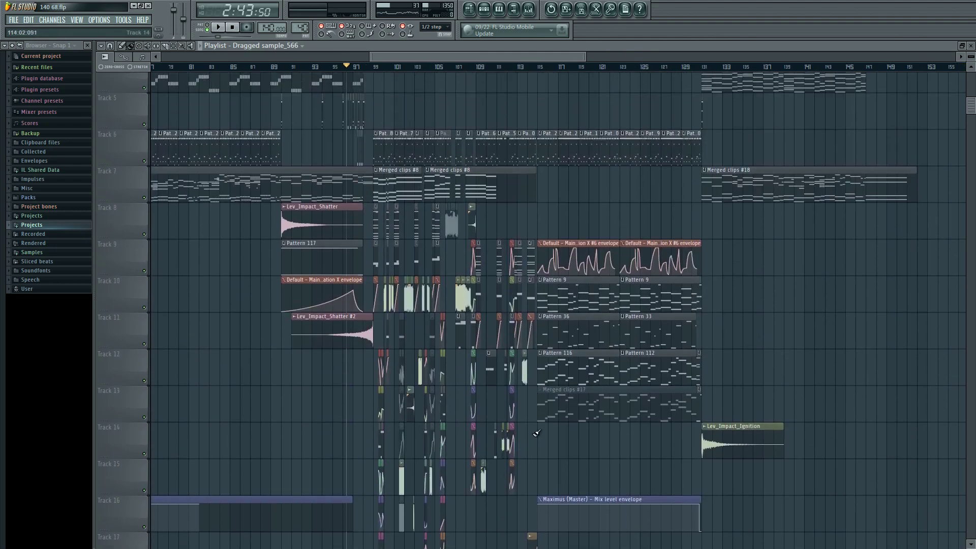
scroll(537, 433, down, 5)
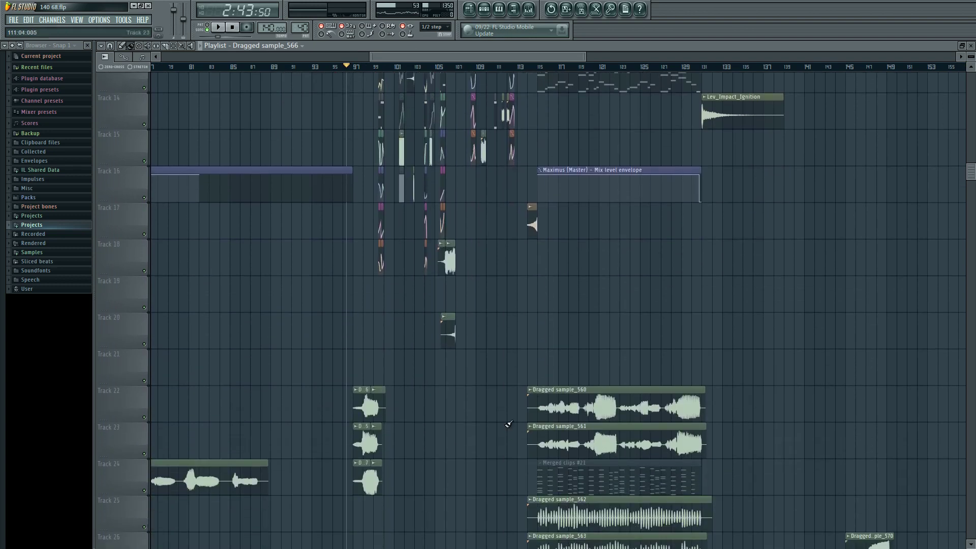
scroll(509, 424, up, 5)
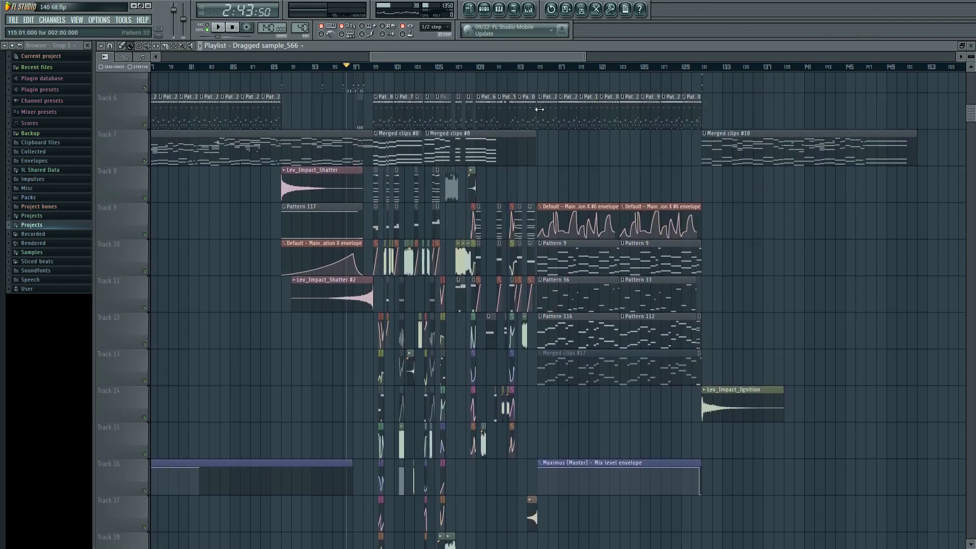
click(538, 67)
key(space)
scroll(749, 376, down, 3)
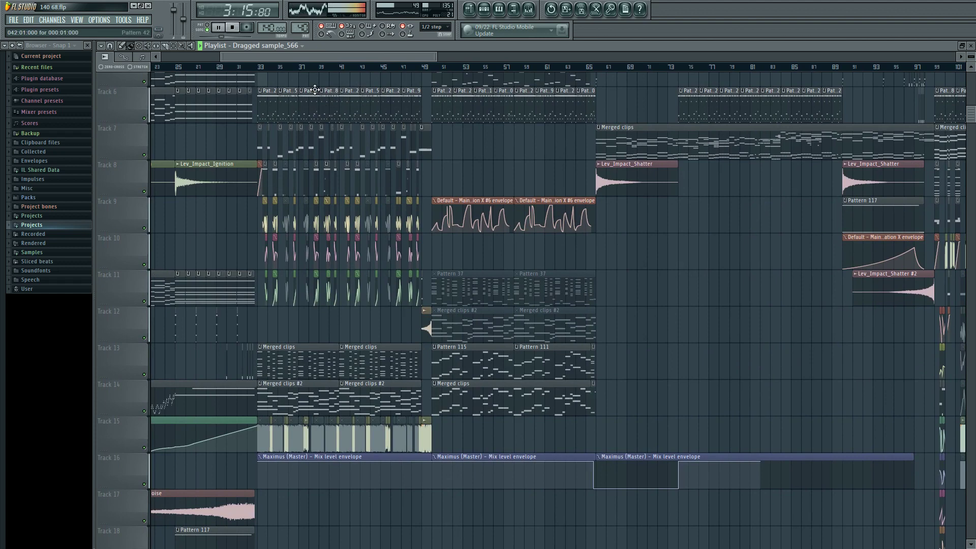
- Restart playback just before bar 115 and listen to the vocal clips on Tracks 22, 23, 25 and 26
click(430, 68)
scroll(523, 125, right, 3)
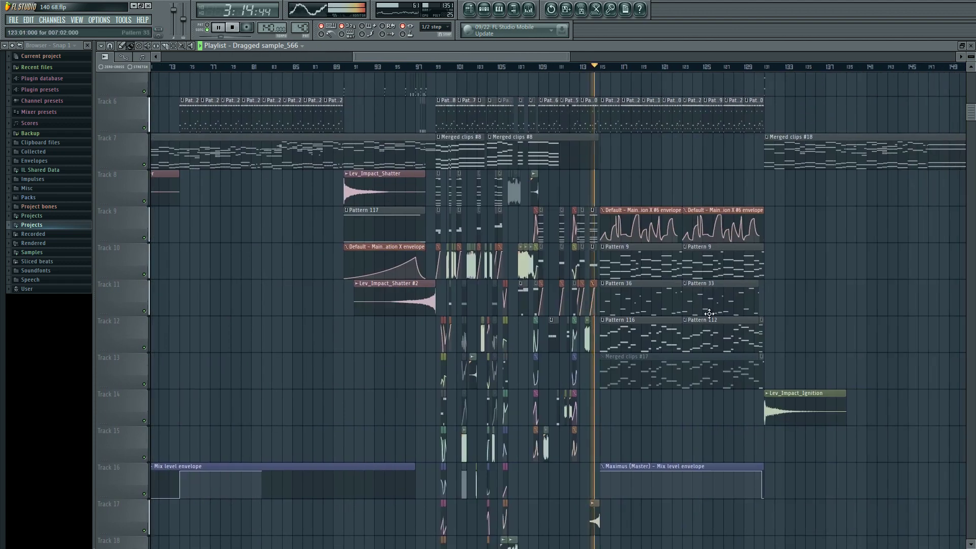
scroll(277, 275, down, 2)
scroll(277, 275, right, 3)
scroll(404, 233, down, 4)
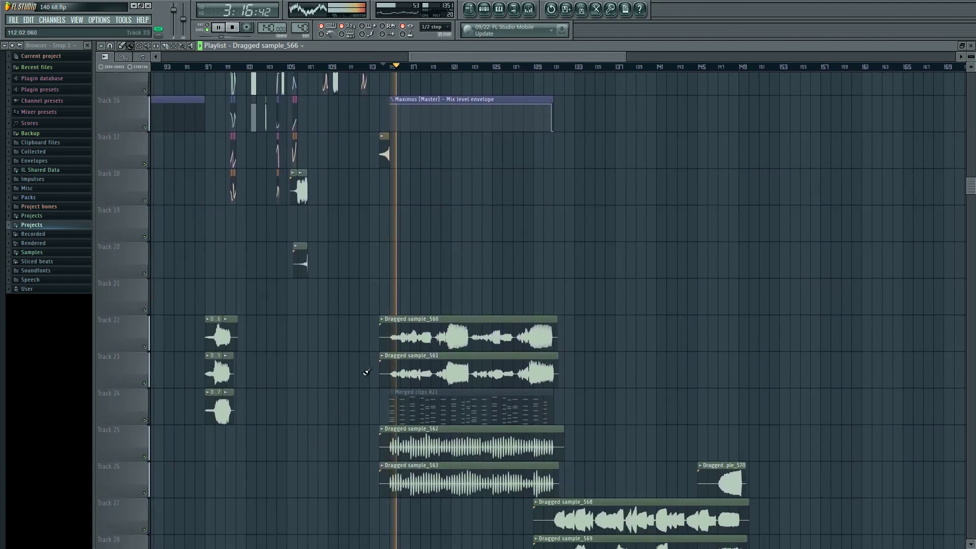
scroll(376, 421, up, 4)
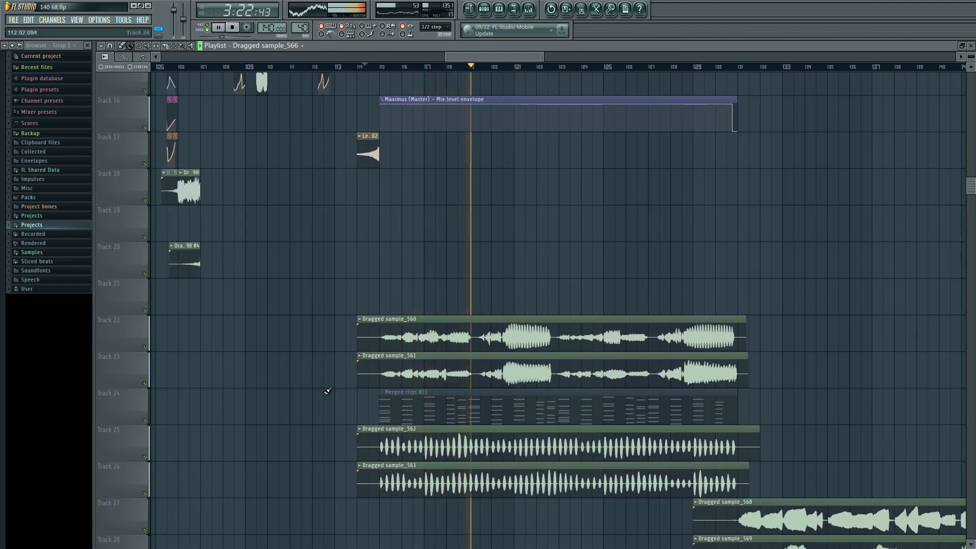
- Stop playback and look over the vocal clips starting at bar 129 on Tracks 27 and 28
drag(338, 392, 310, 395)
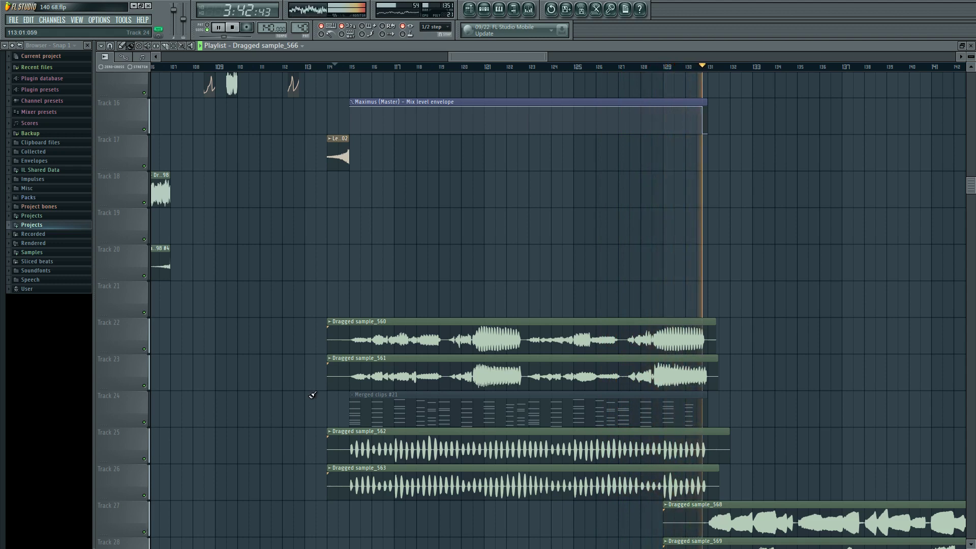
key(space)
scroll(313, 395, down, 2)
scroll(318, 399, right, 6)
drag(562, 425, 791, 468)
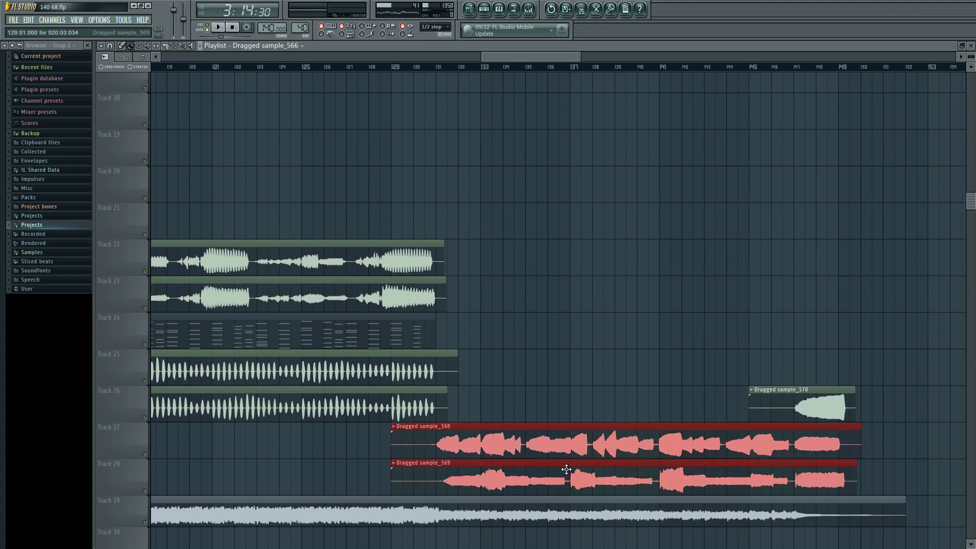
click(524, 342)
scroll(760, 386, left, 6)
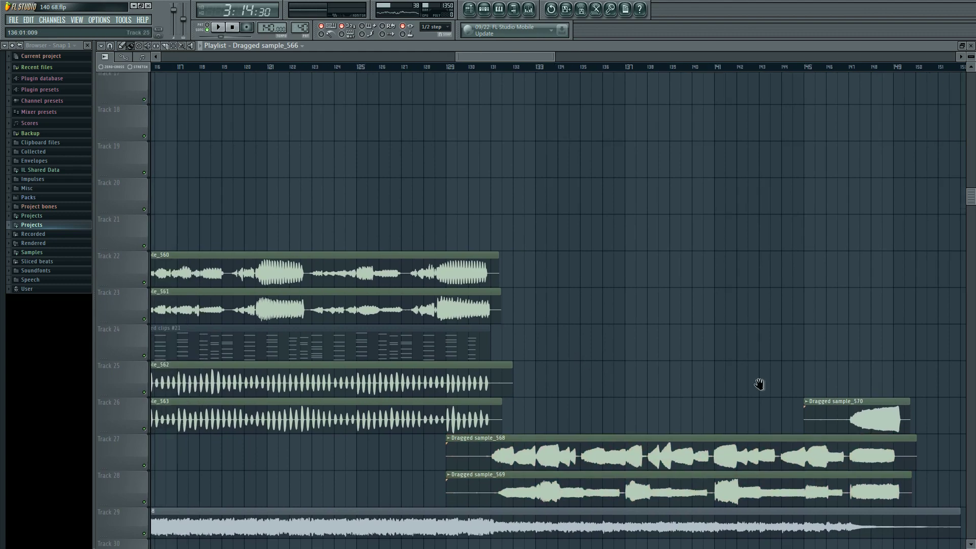
- Select the vocal clips on Tracks 25 and 26, examine their timing around bar 122, and deselect them
scroll(342, 376, up, 2)
drag(364, 371, 399, 445)
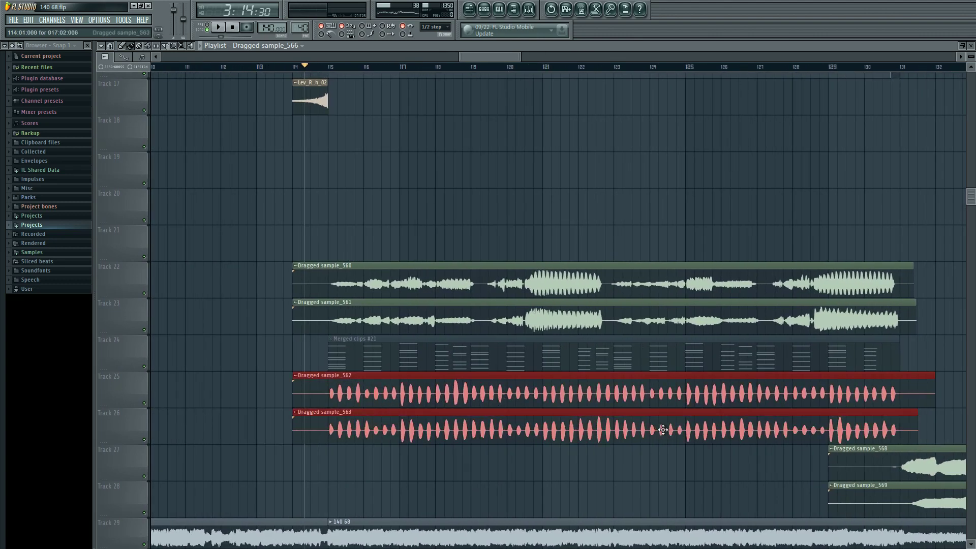
scroll(662, 430, up, 6)
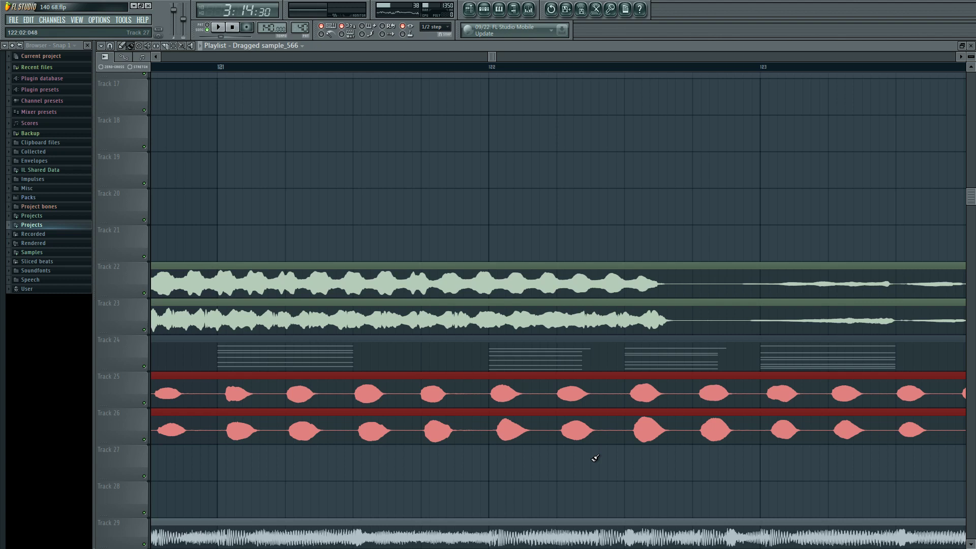
key(ctrl+d)
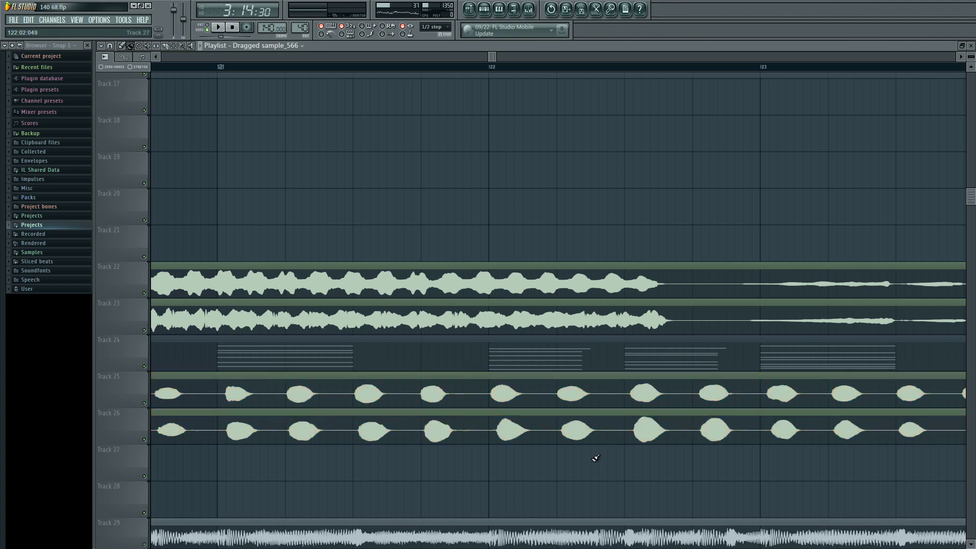
scroll(596, 458, down, 1)
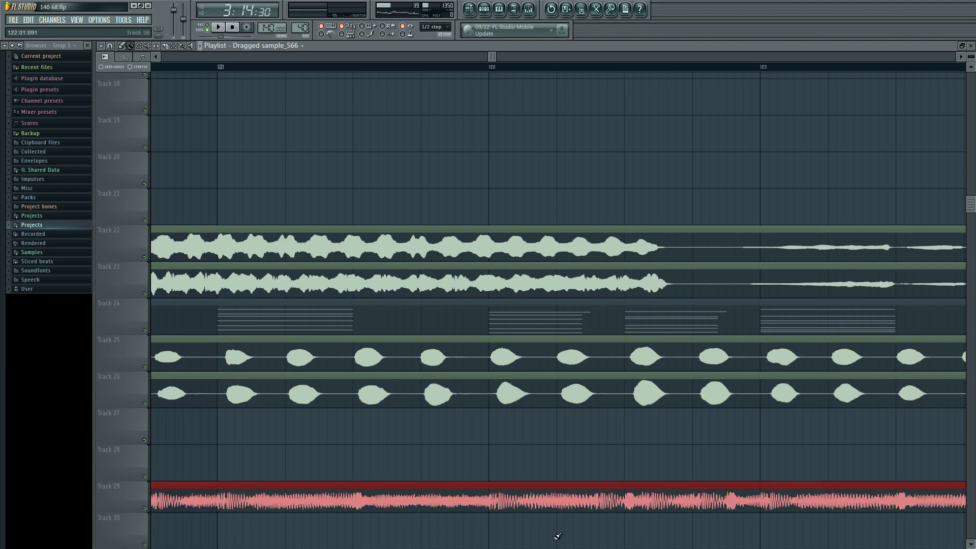
- Examine the upper tracks of the arrangement, ending with the audio clips on Track 10 around bar 108
scroll(523, 456, up, 13)
scroll(523, 456, up, 4)
scroll(516, 457, down, 8)
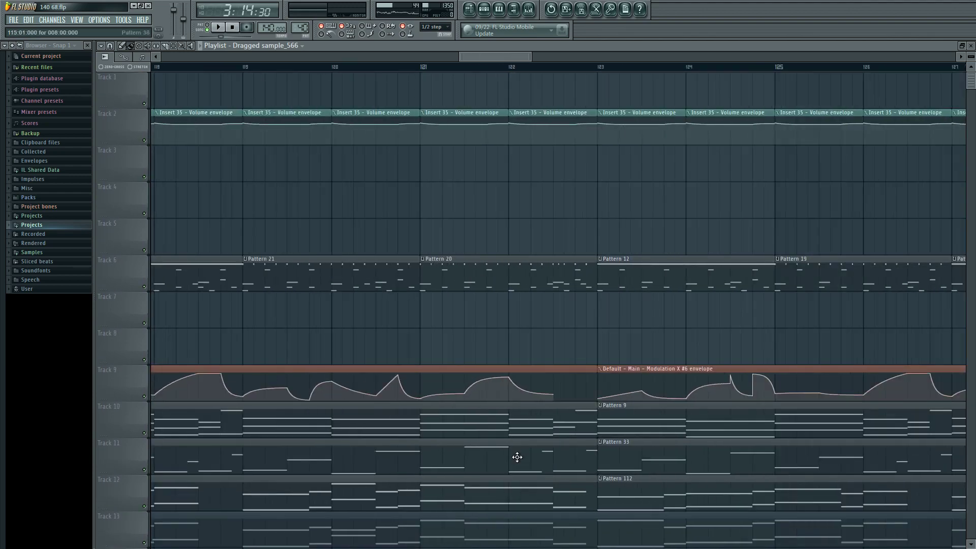
scroll(345, 434, up, 8)
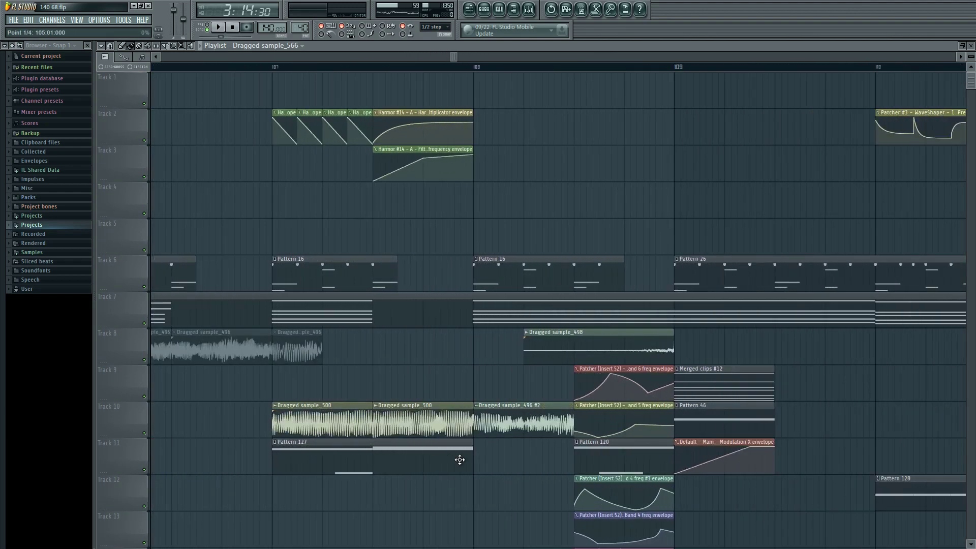
scroll(399, 483, up, 5)
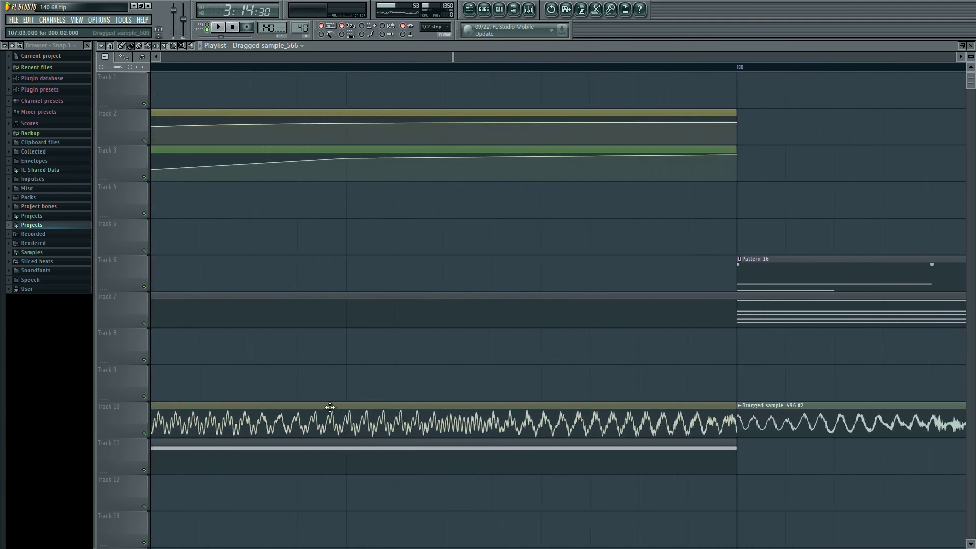
scroll(373, 423, down, 8)
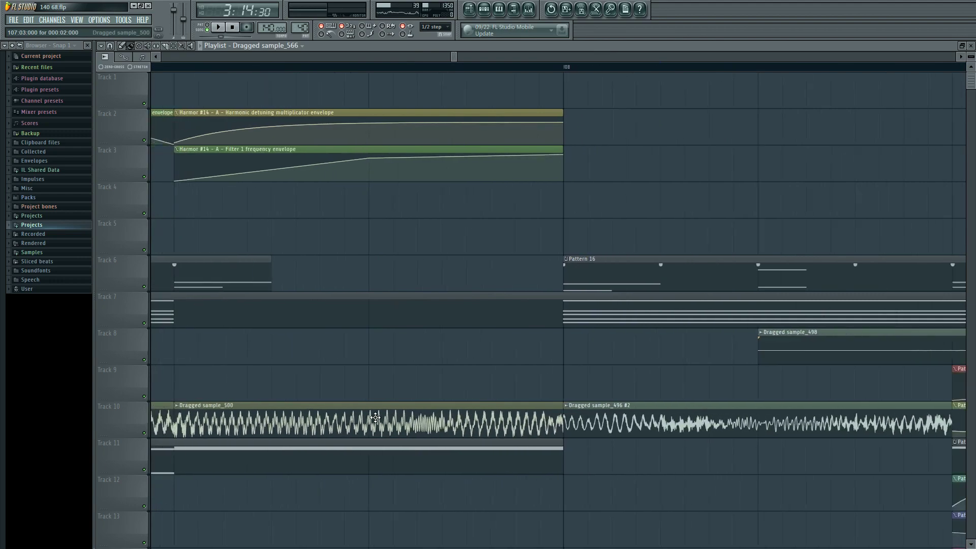
- Compare the note timing of the stacked vocals on Tracks 22, 23, 25 and 26 from bar 115 onward
scroll(381, 418, down, 10)
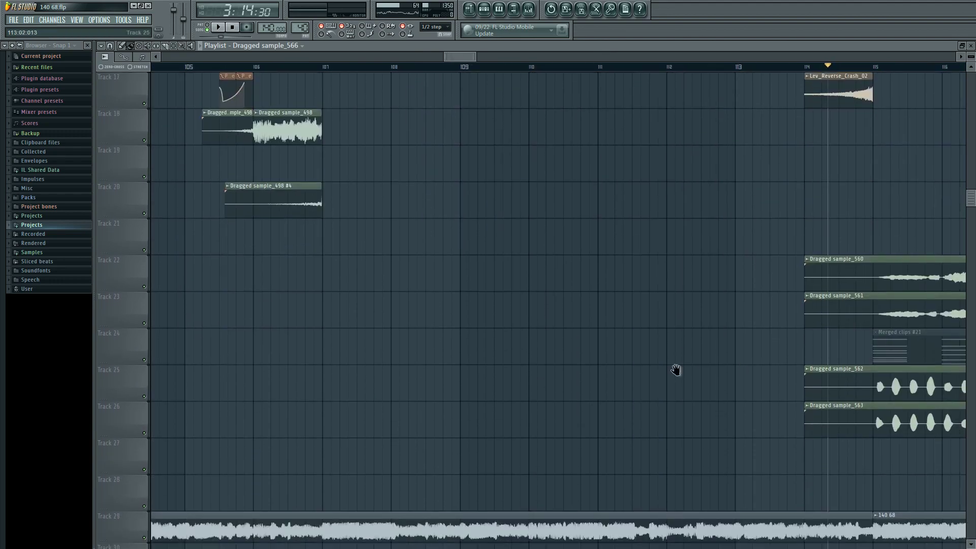
scroll(669, 444, up, 6)
scroll(659, 447, up, 8)
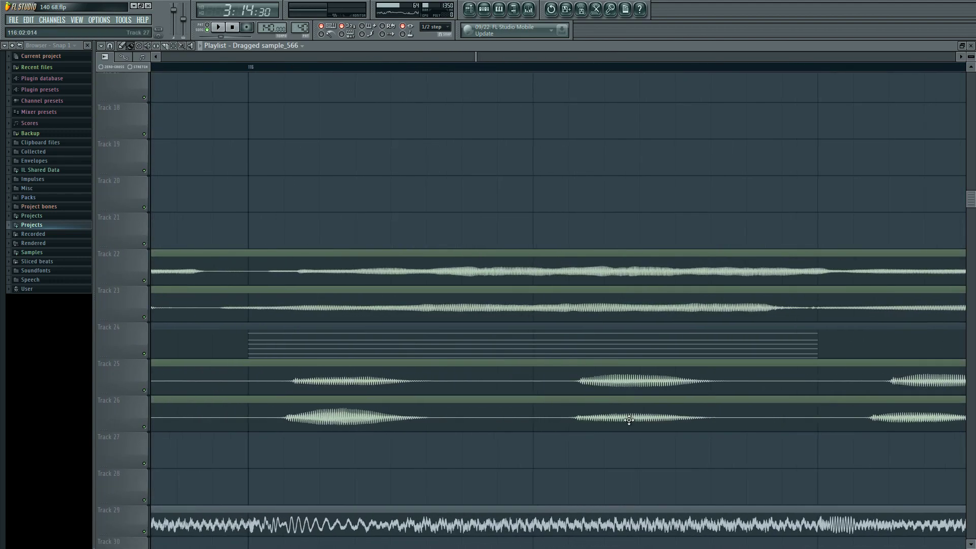
scroll(638, 415, down, 10)
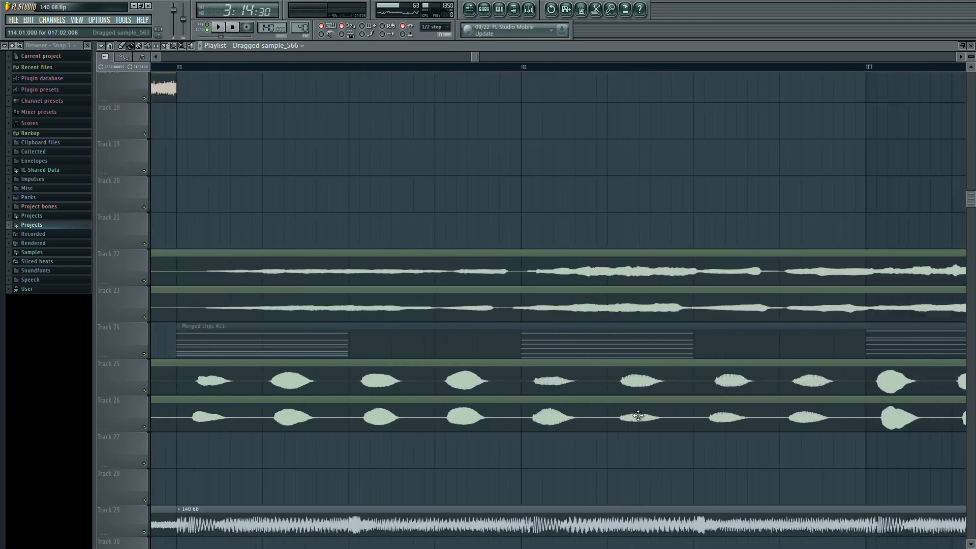
scroll(591, 407, right, 3)
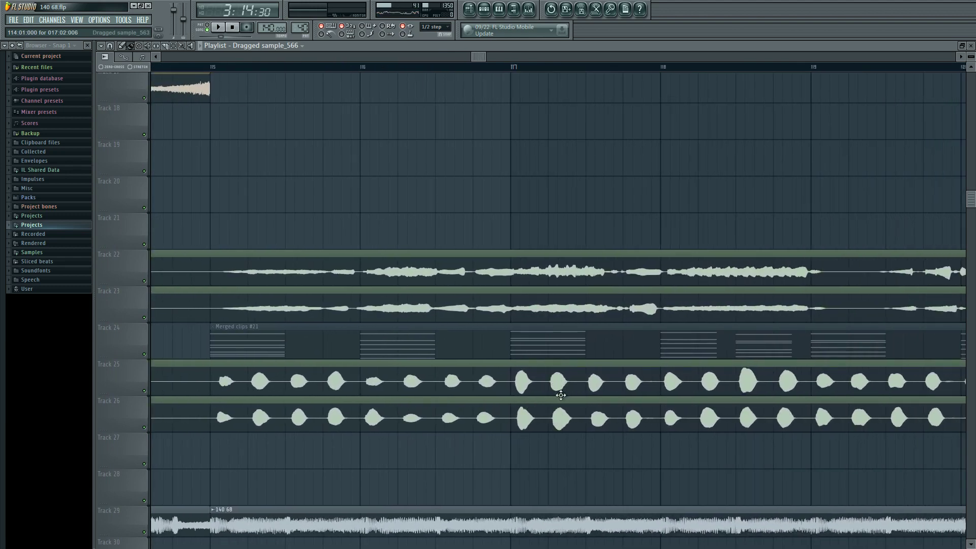
scroll(588, 459, down, 2)
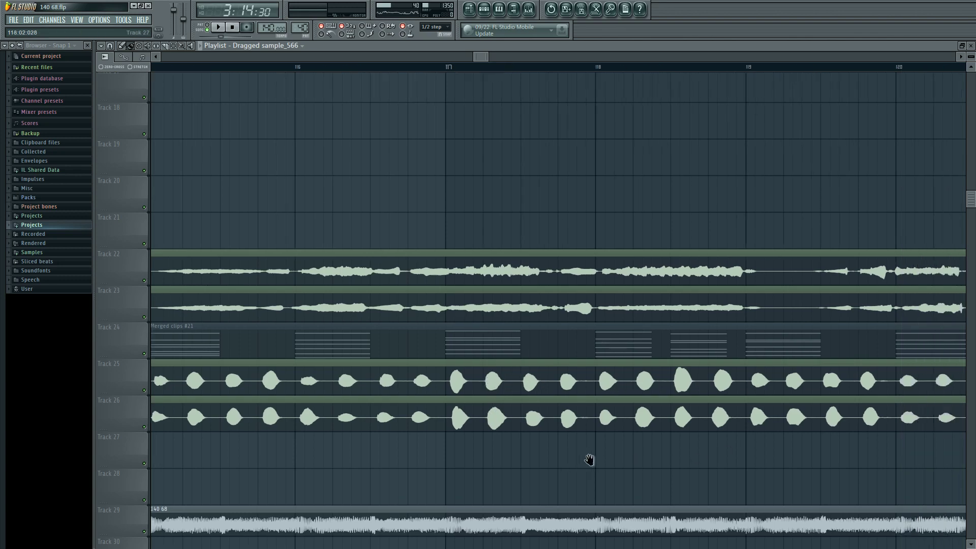
scroll(599, 462, down, 2)
scroll(497, 463, right, 2)
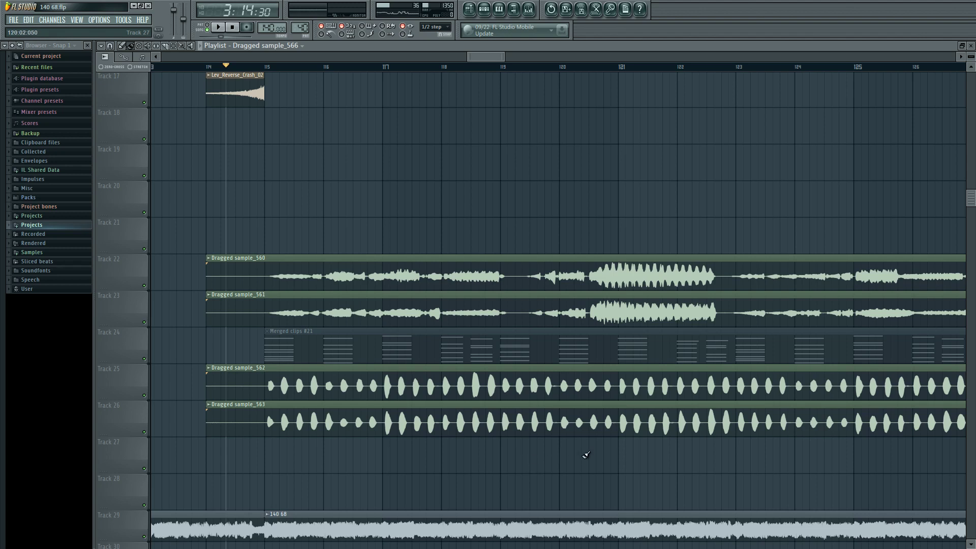
- Survey the vocal clips on Tracks 22 to 26 along their length from bar 114 to about bar 130
scroll(514, 453, right, 2)
scroll(491, 484, up, 1)
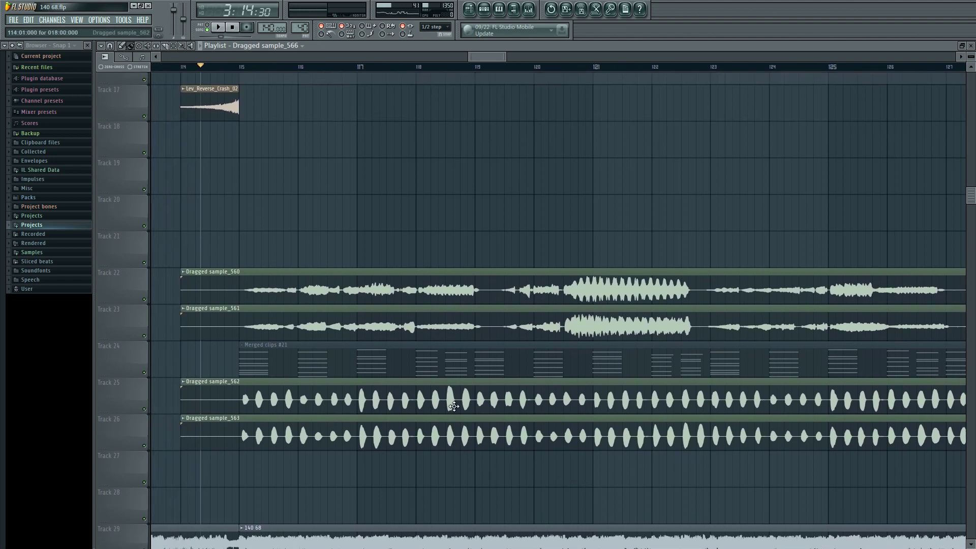
scroll(635, 437, right, 4)
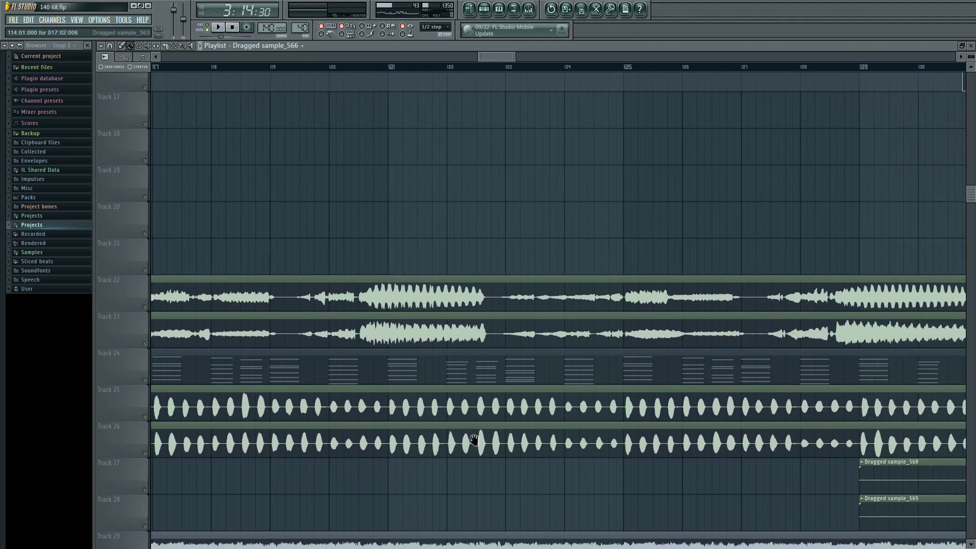
scroll(584, 440, down, 1)
scroll(523, 453, left, 2)
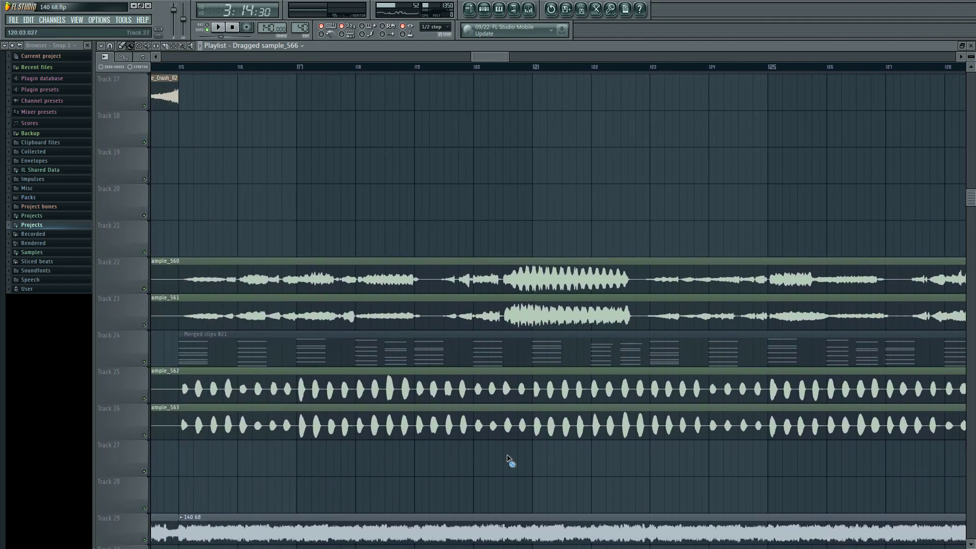
scroll(503, 453, left, 2)
scroll(529, 457, up, 1)
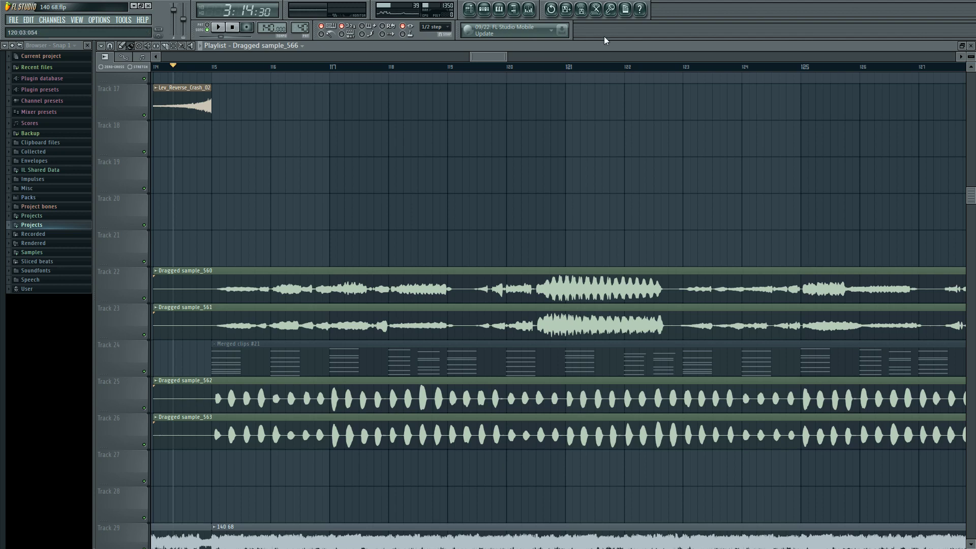
- Rename the Edison effect on the mixer's Master track as "whatever you want" and return to the playlist
click(529, 9)
click(216, 236)
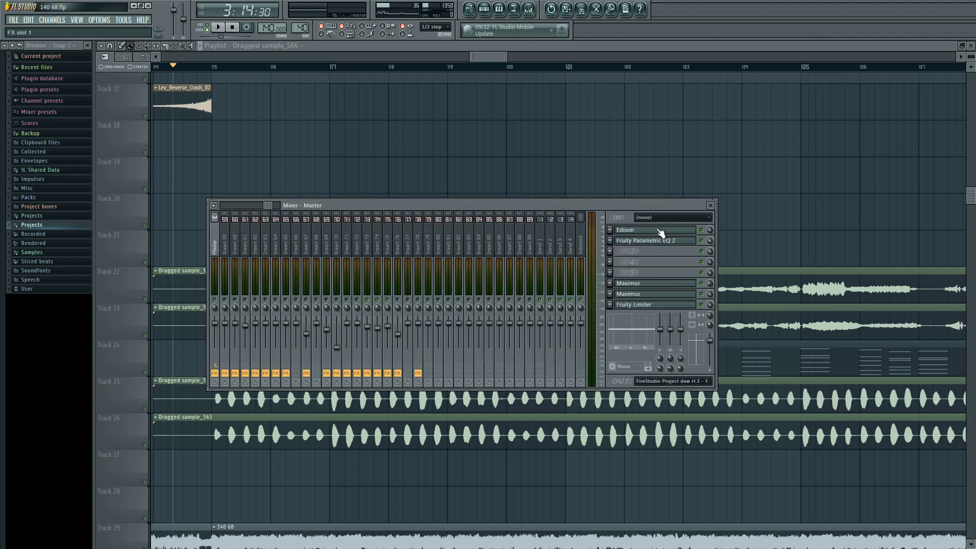
key(F2)
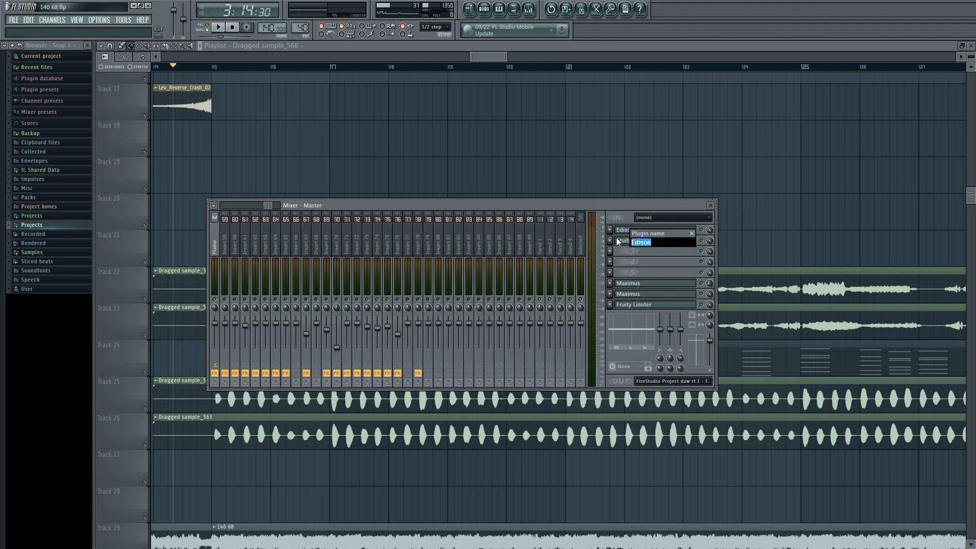
text(whatever you want)
key(Return)
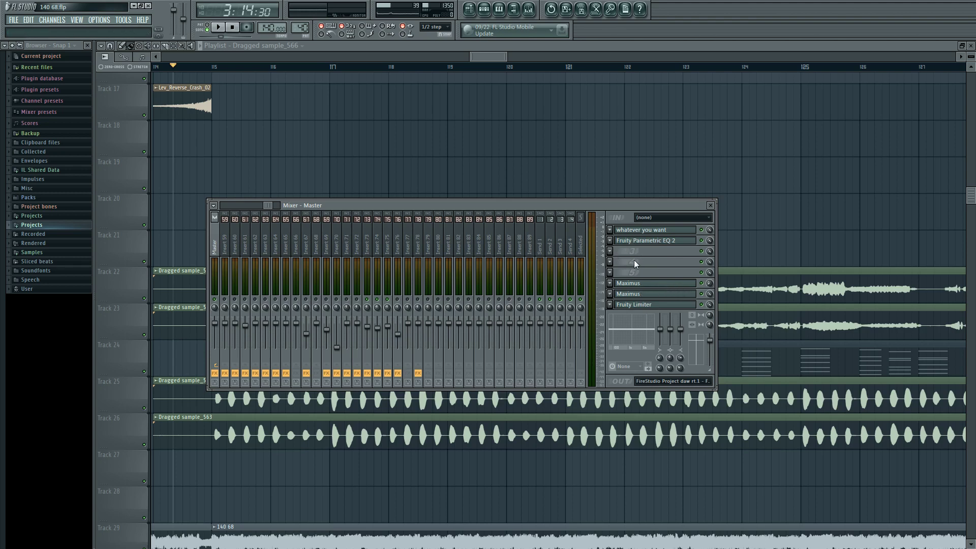
key(F9)
- Set the playback position just before bar 115 and solo Tracks 22 and 23
scroll(793, 239, down, 3)
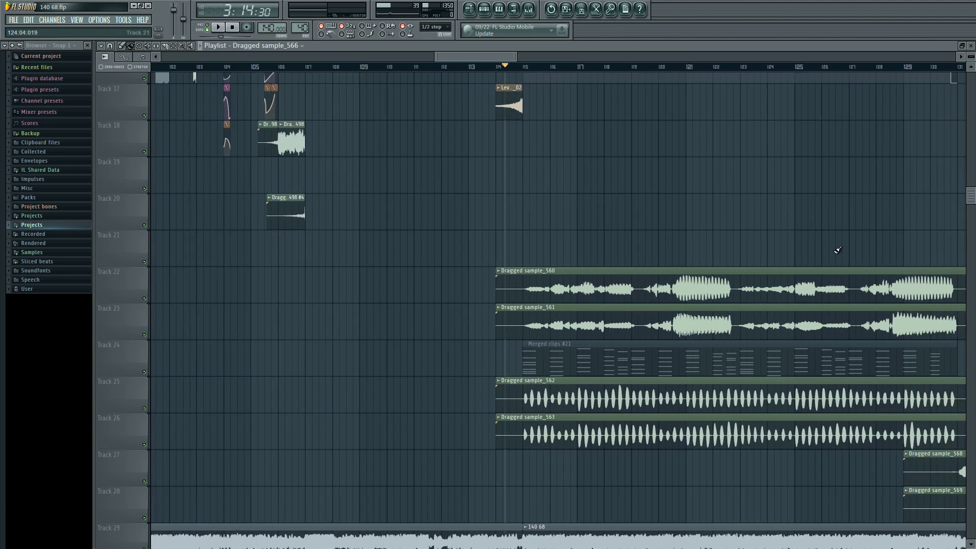
drag(837, 250, 618, 259)
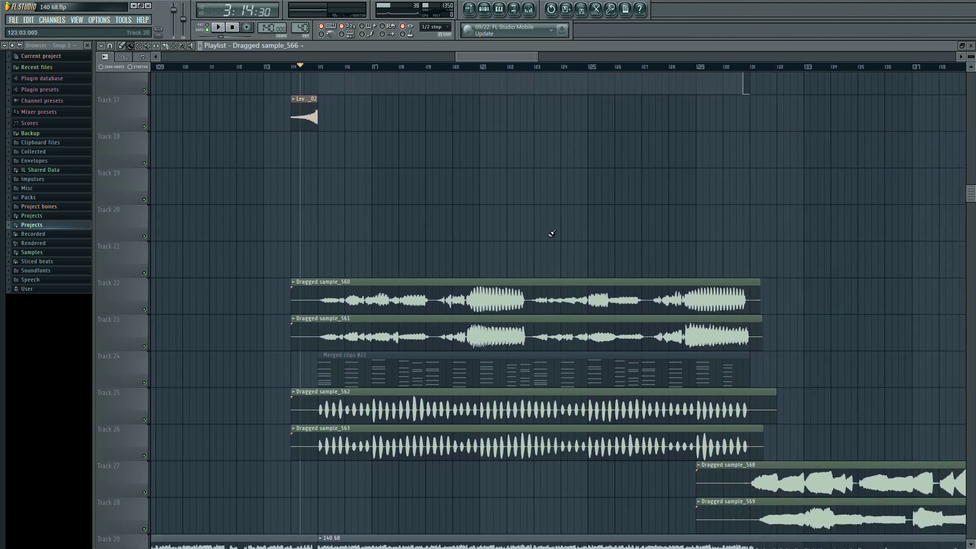
scroll(348, 121, up, 1)
scroll(355, 233, up, 2)
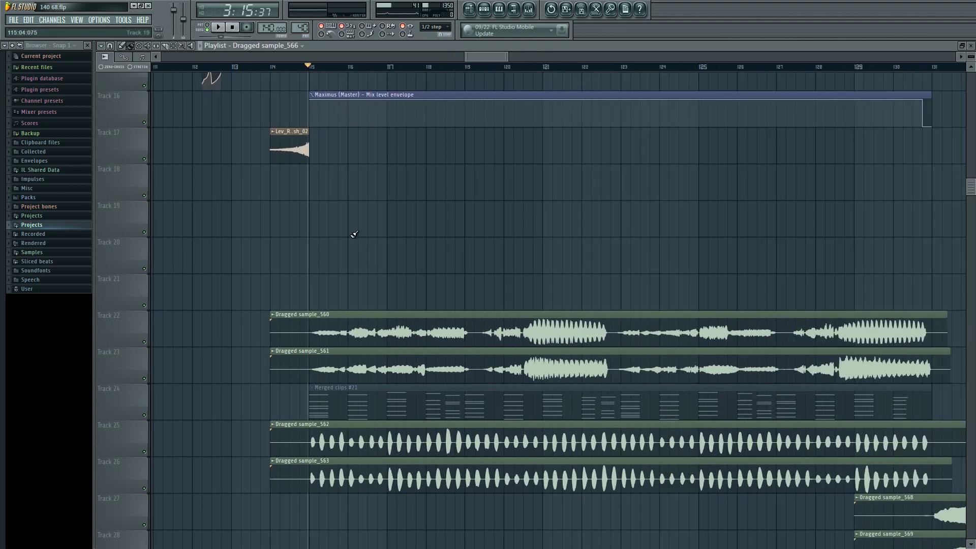
drag(135, 333, 146, 379)
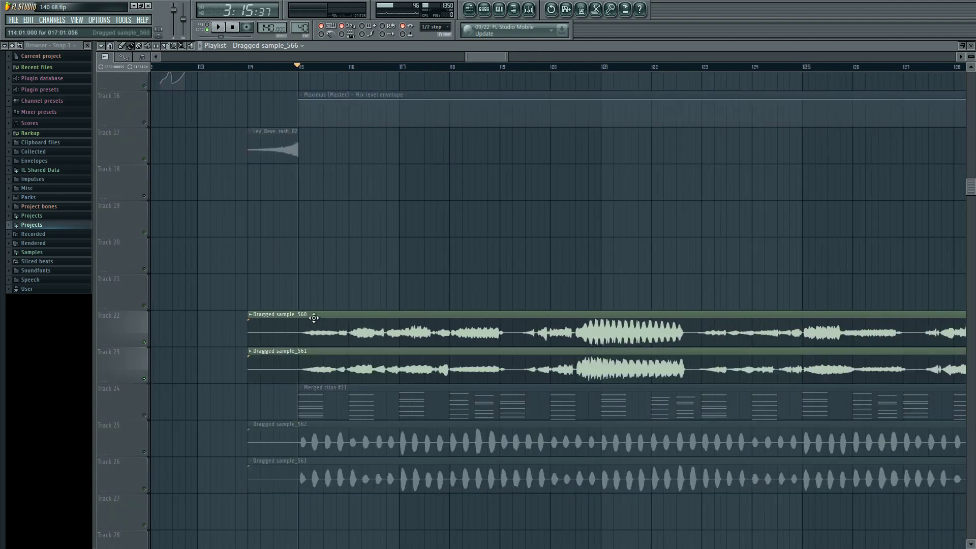
- Set the declicking of Dragged sample_560 to Crossfade (bleeding) and give Dragged sample_561 a bleeding declicking mode too
double_click(420, 314)
click(719, 341)
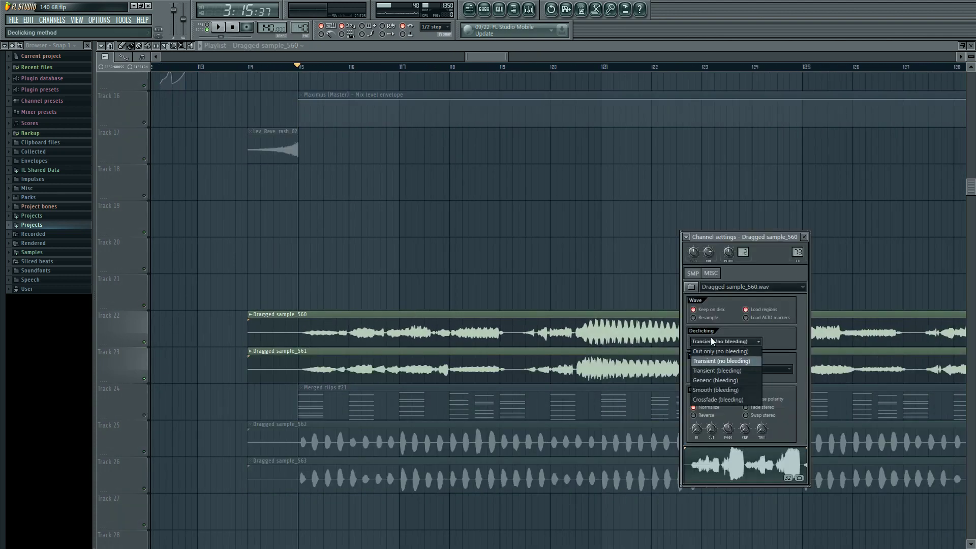
click(709, 402)
click(545, 353)
double_click(544, 352)
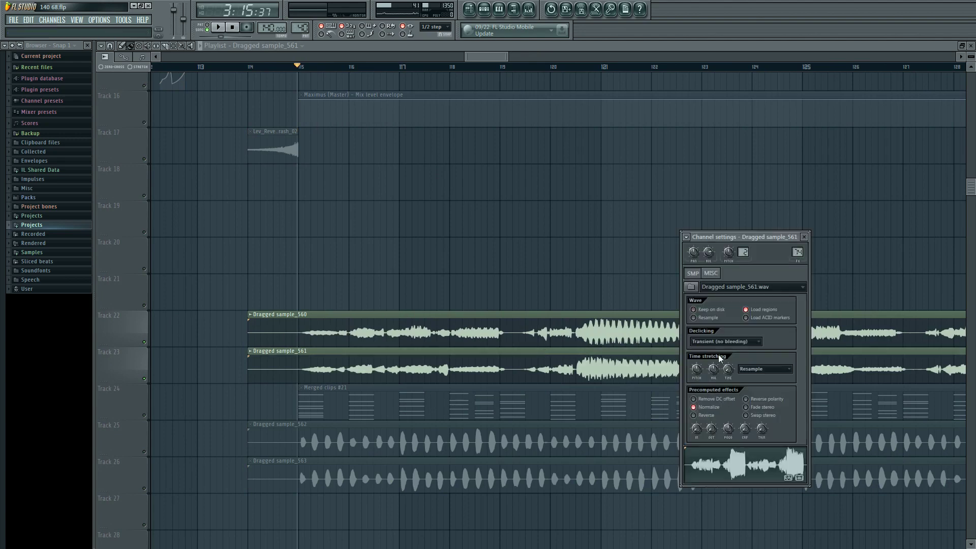
click(725, 341)
click(725, 390)
click(804, 237)
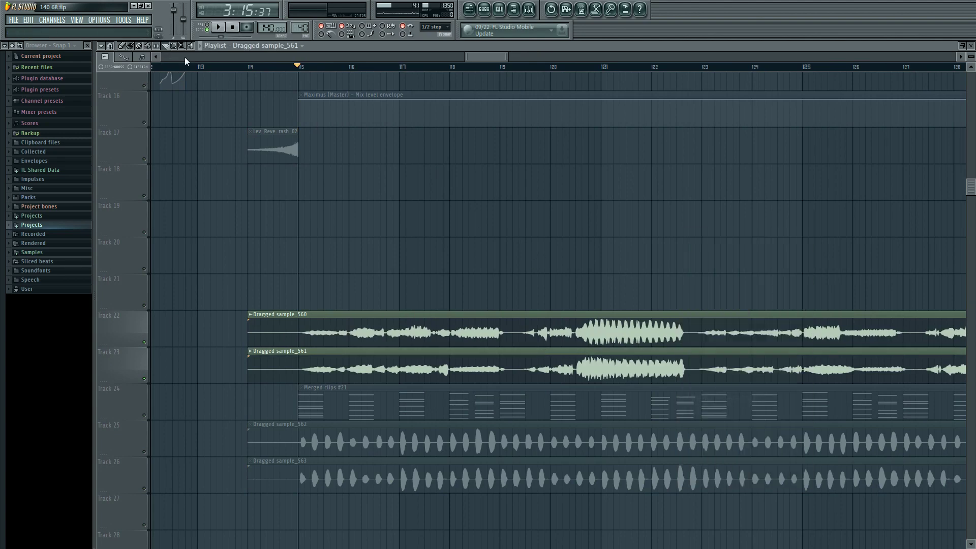
- Play the soloed vocals on Tracks 22 and 23 from just before bar 115 and inspect their waveforms up close
key(space)
scroll(305, 269, up, 3)
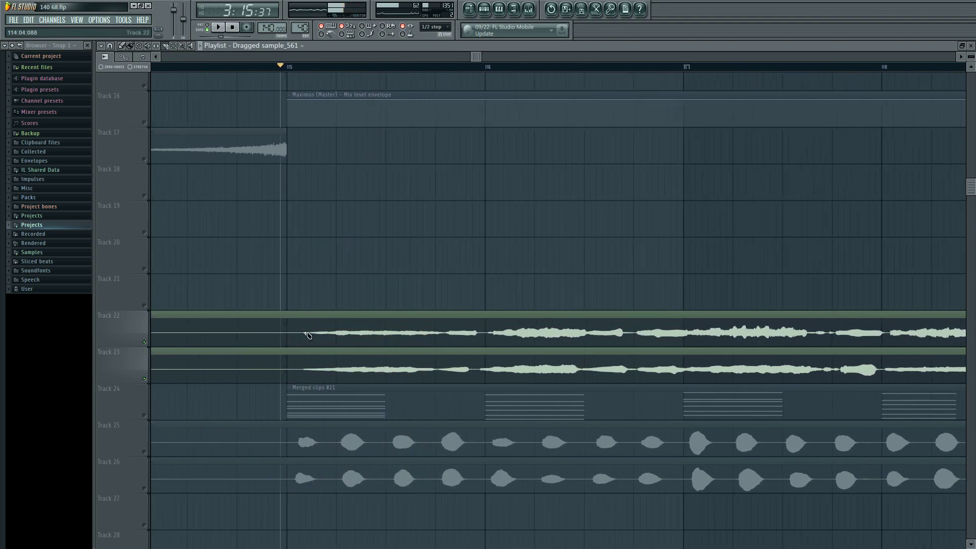
scroll(337, 281, up, 2)
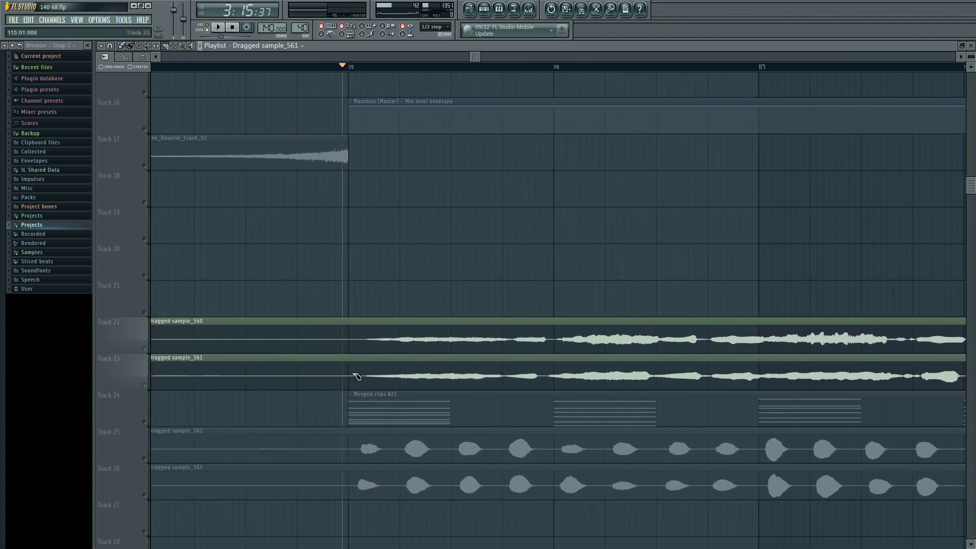
key(space)
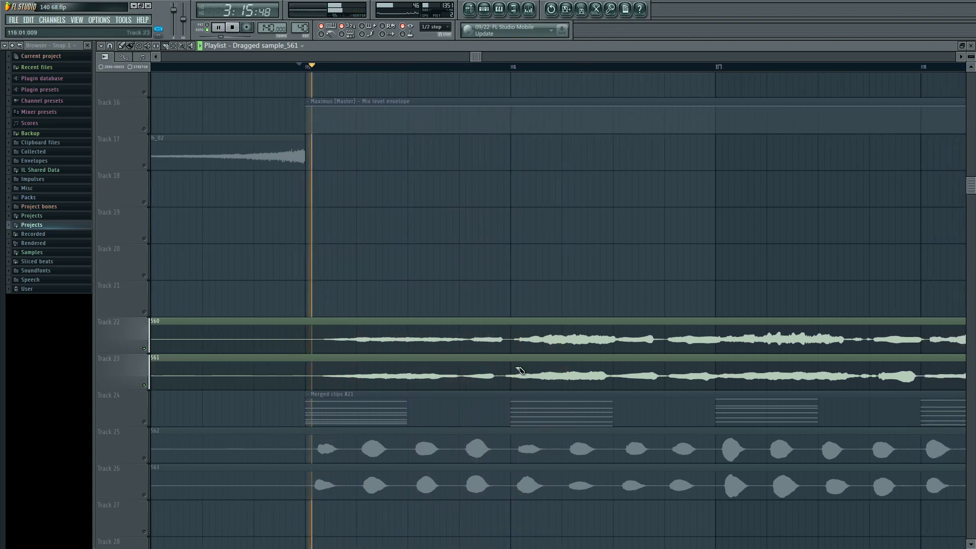
scroll(513, 369, up, 2)
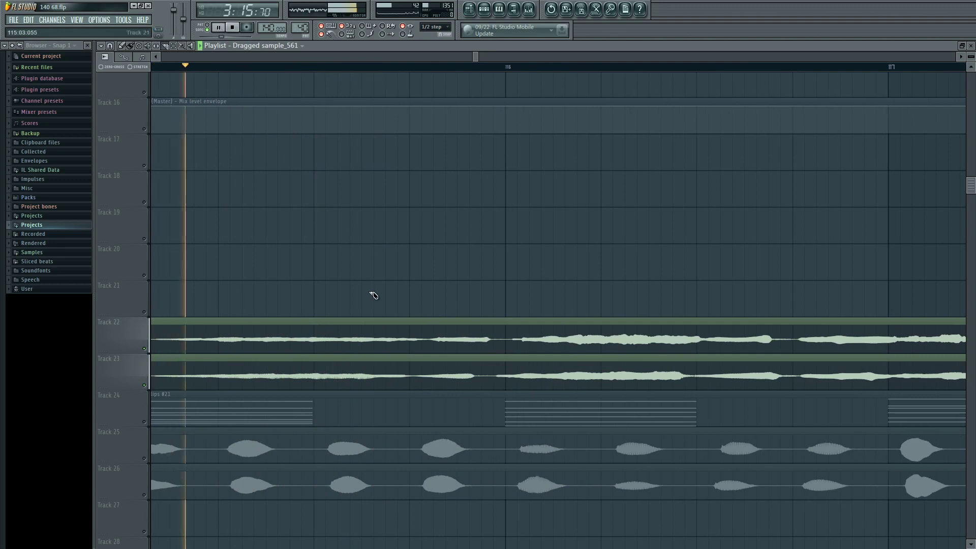
- Leave only Track 22 soloed and slip its vocal audio slightly earlier so the phrase begins right after bar 115, checking by playback
key(space)
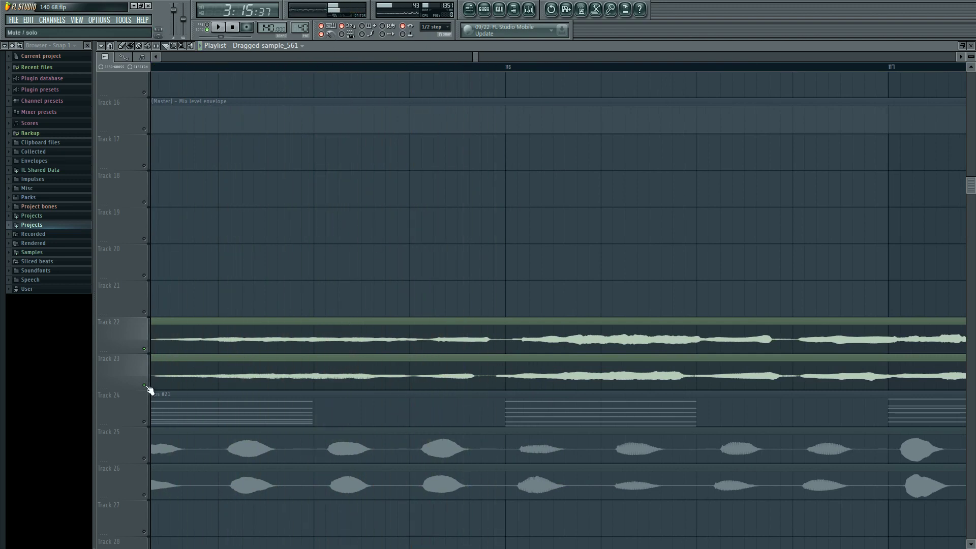
click(145, 386)
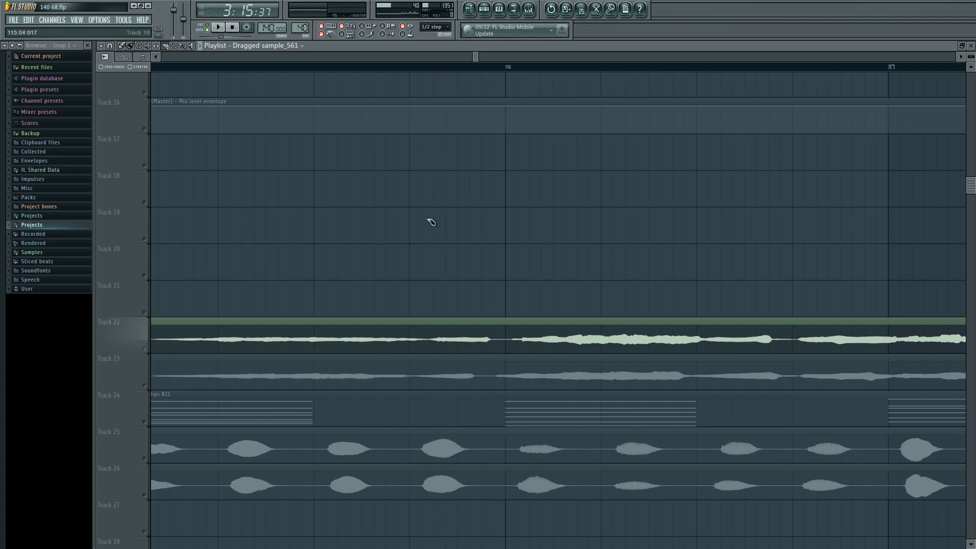
key(space)
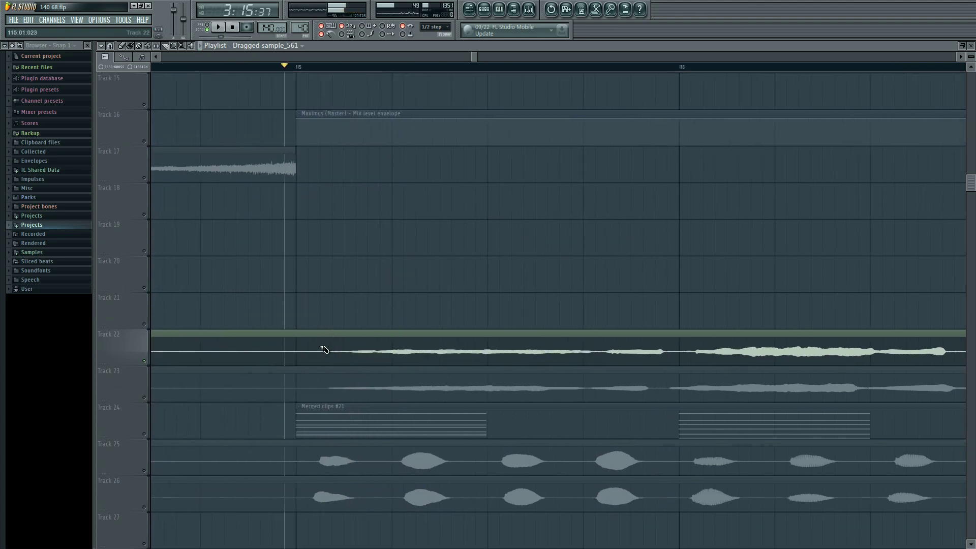
click(347, 343)
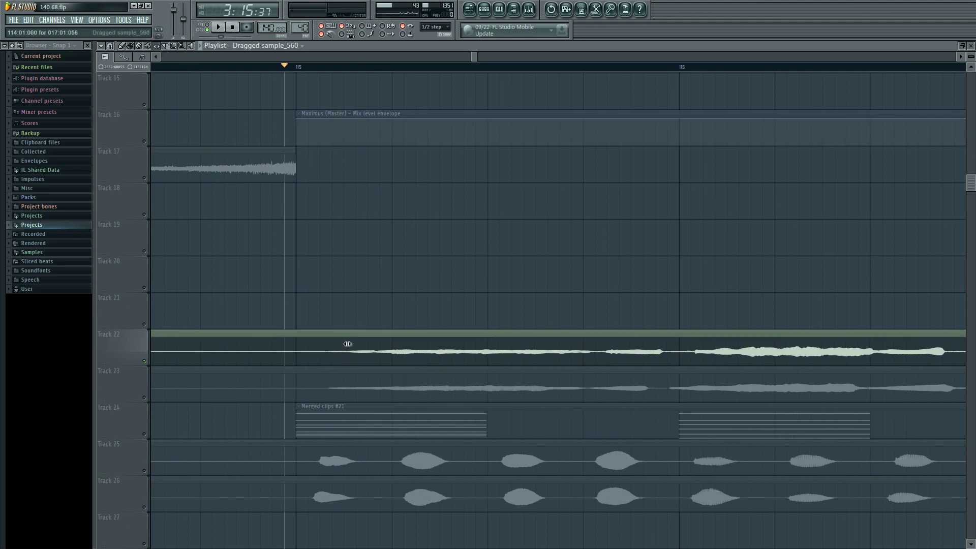
key(space)
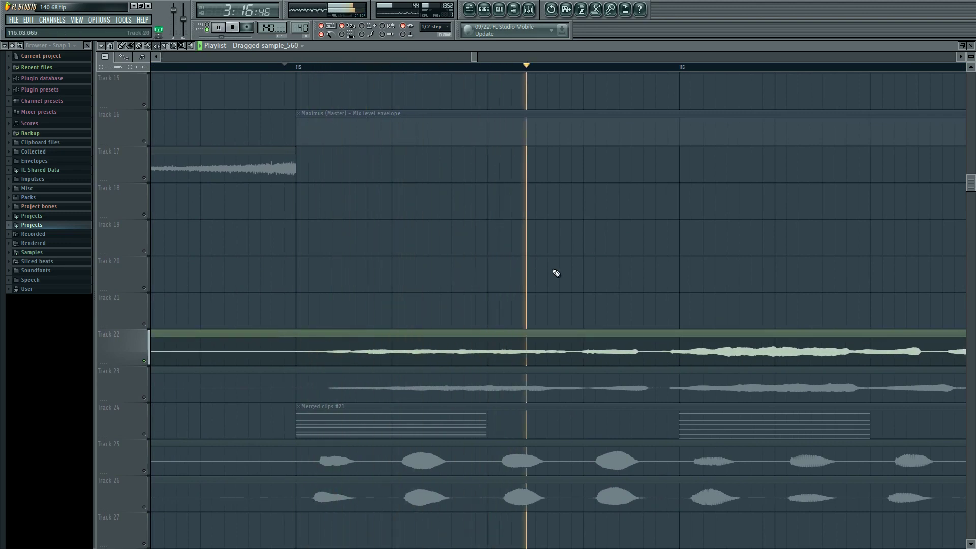
key(space)
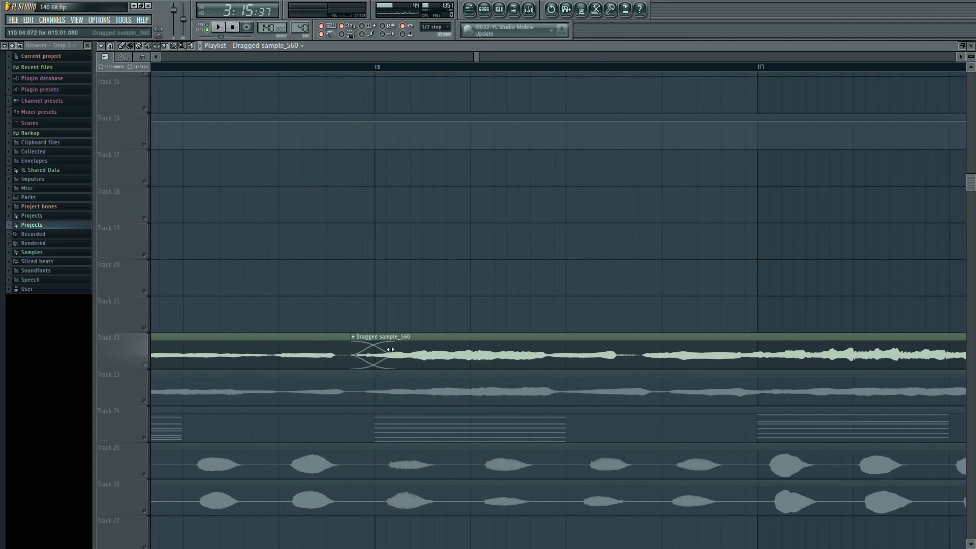
- Slip the Track 22 vocal slice at bar 116 slightly later and extend its start back to crossfade with the preceding slice
drag(391, 349, 405, 351)
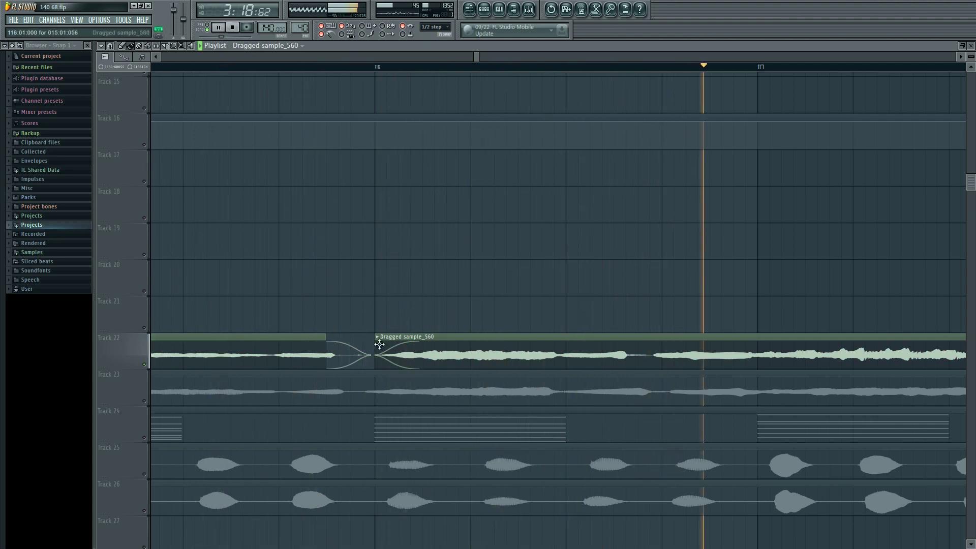
drag(375, 339, 368, 339)
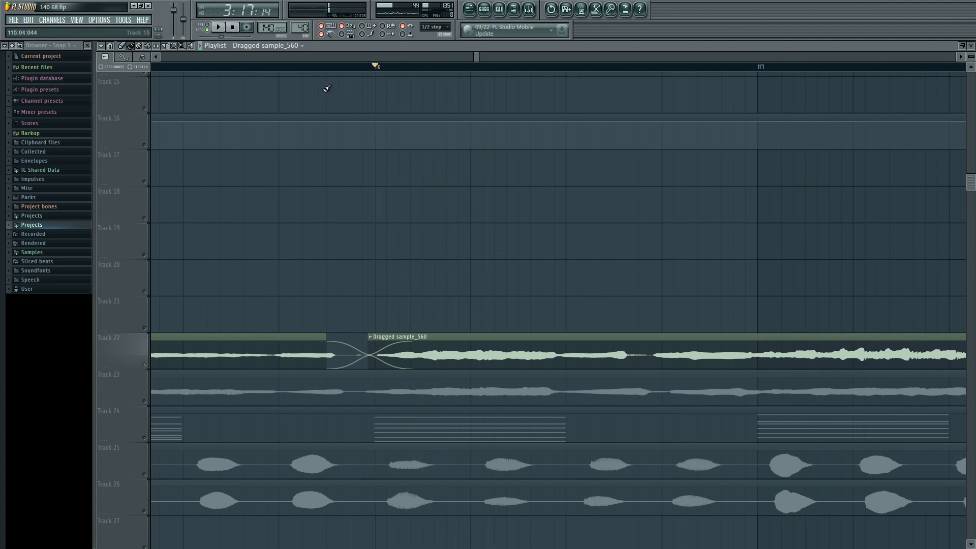
key(space)
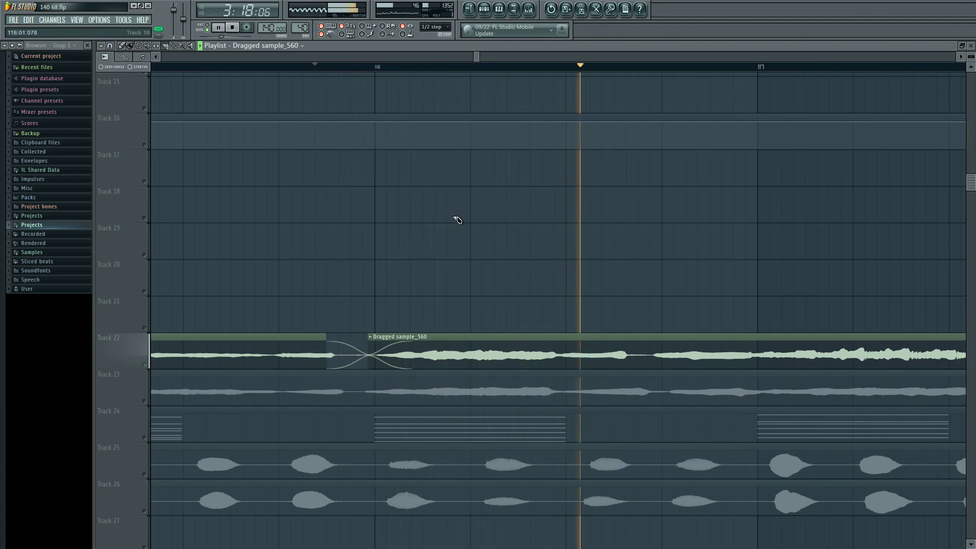
- Slice the Track 22 vocal twice within bar 117, slip the middle piece's audio later and replay from before bar 117
scroll(412, 270, down, 3)
scroll(372, 264, down, 5)
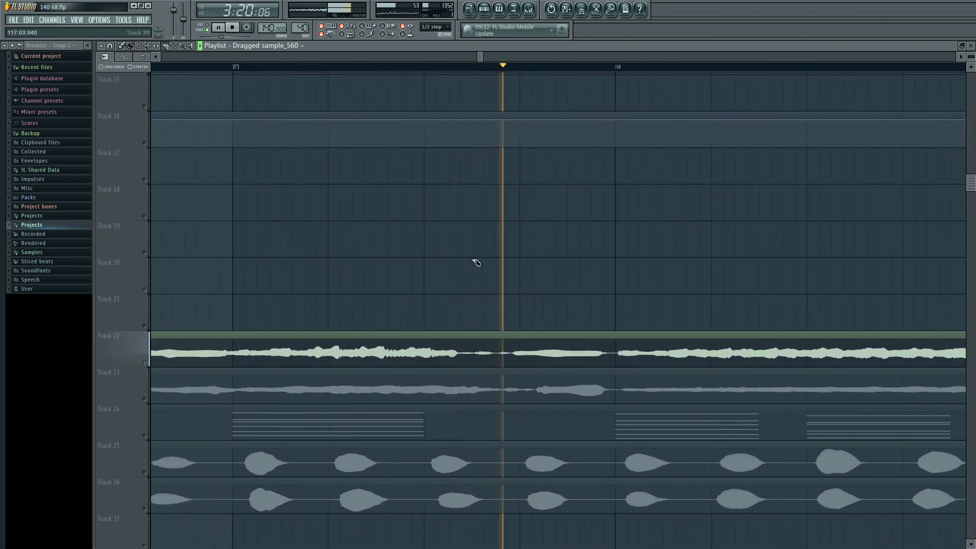
scroll(554, 269, down, 1)
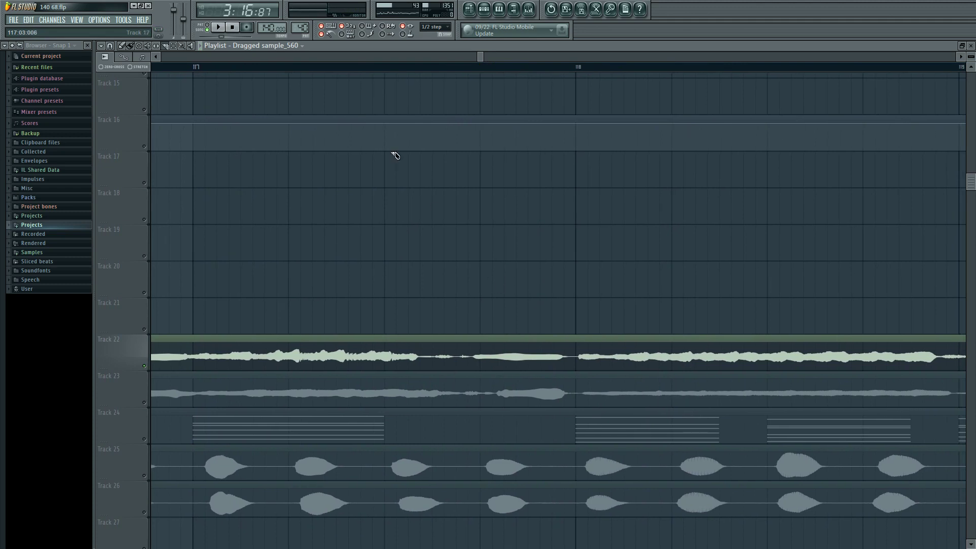
click(290, 71)
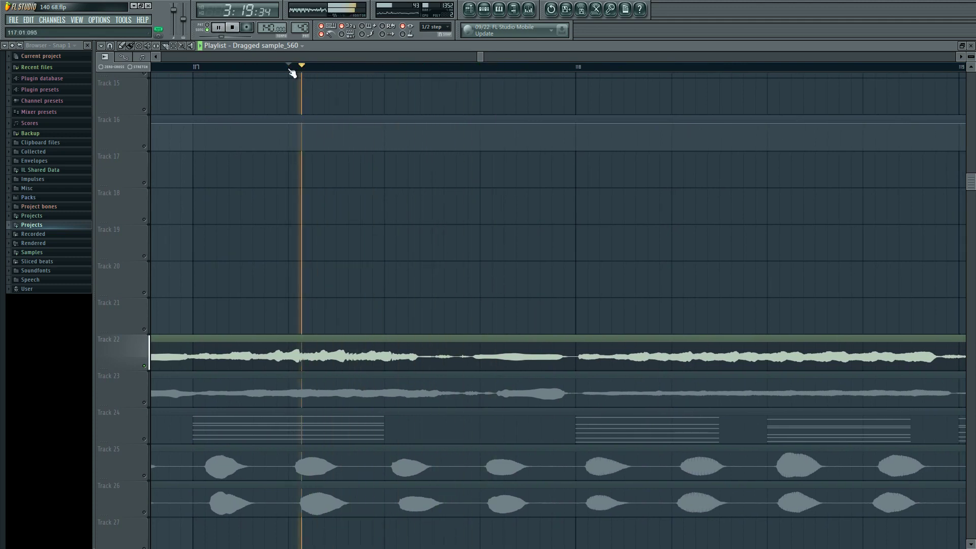
key(space)
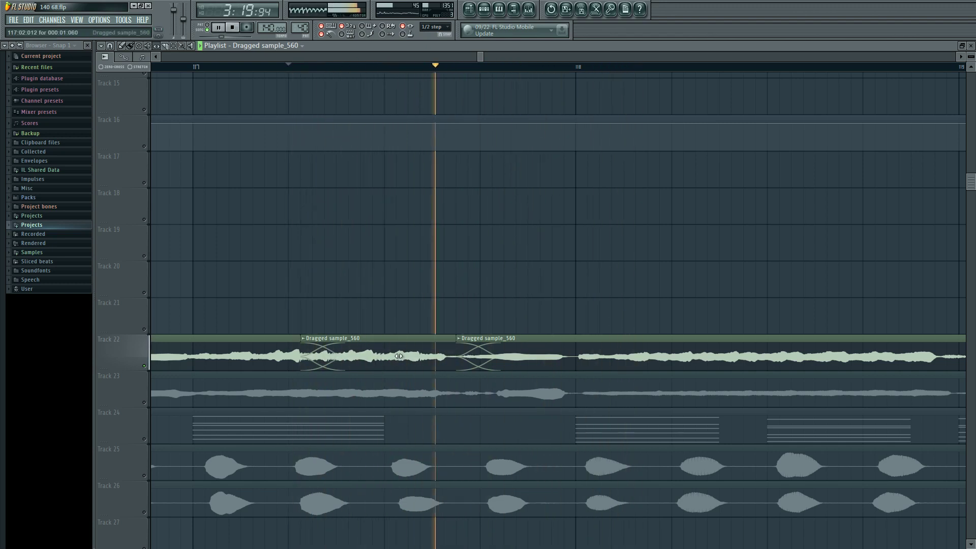
click(242, 70)
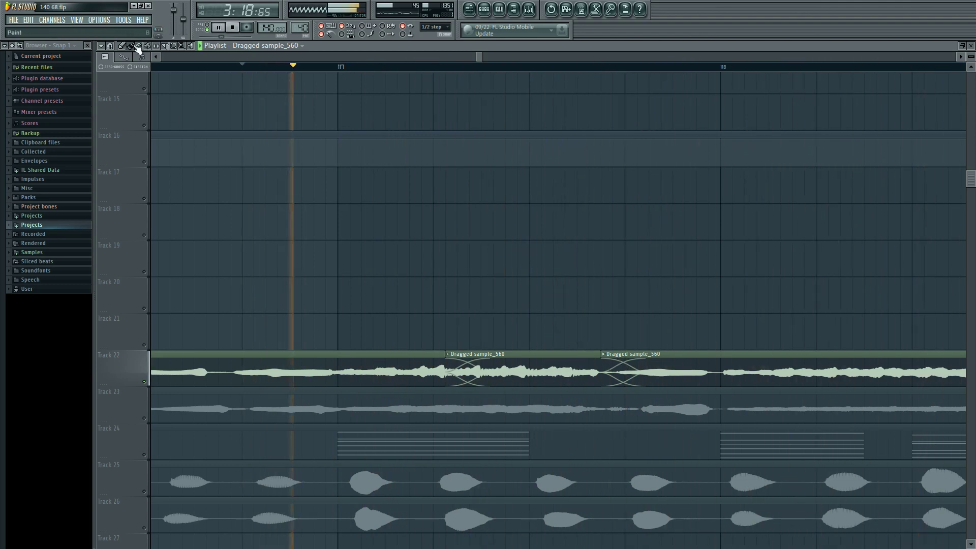
- Pull the start of the last Dragged sample_560 slice in bar 117 slightly earlier to reposition its crossfade, checking by playback
ctrl+click(603, 360)
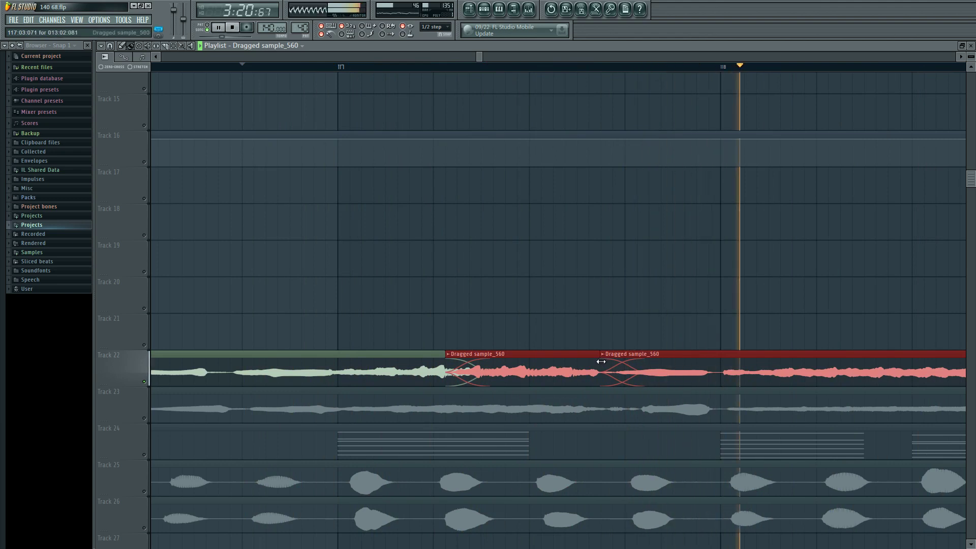
drag(601, 361, 591, 359)
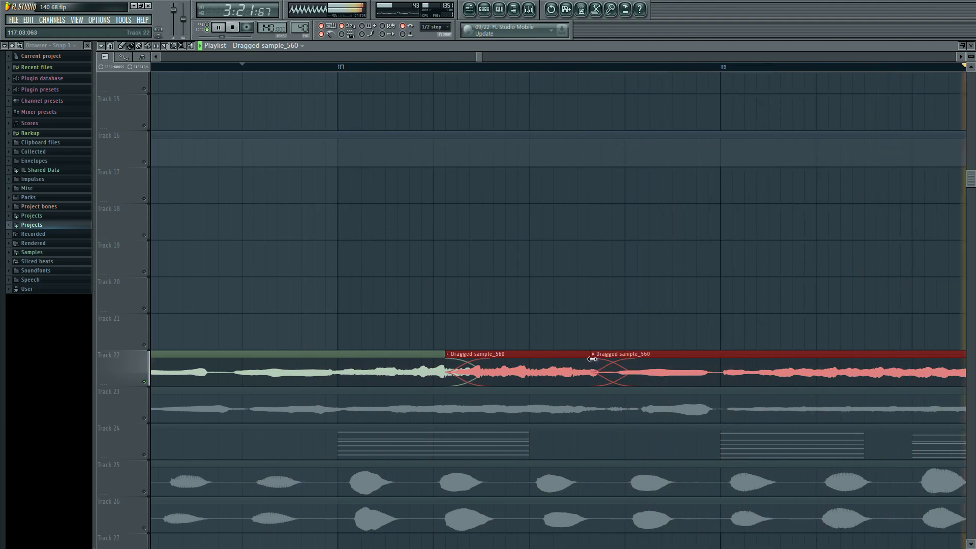
click(600, 320)
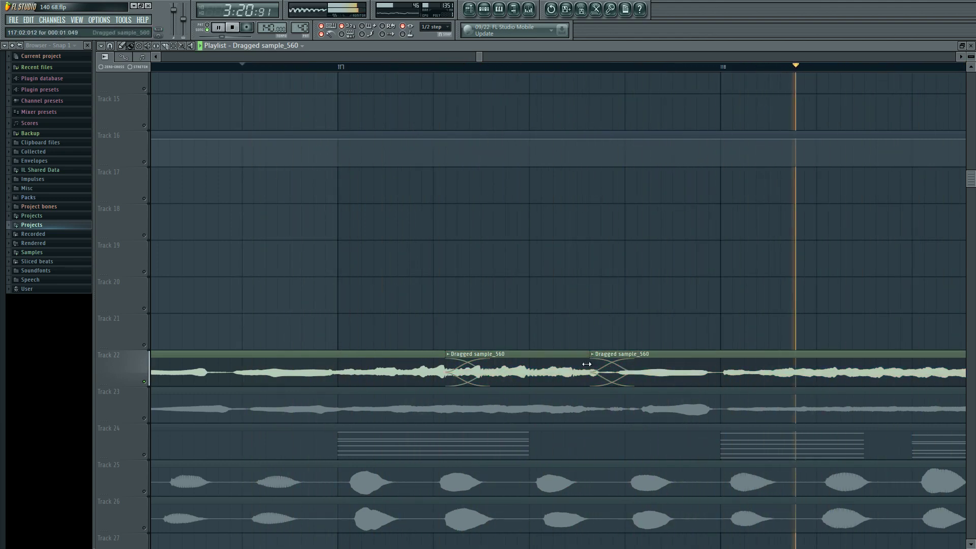
drag(592, 366, 595, 366)
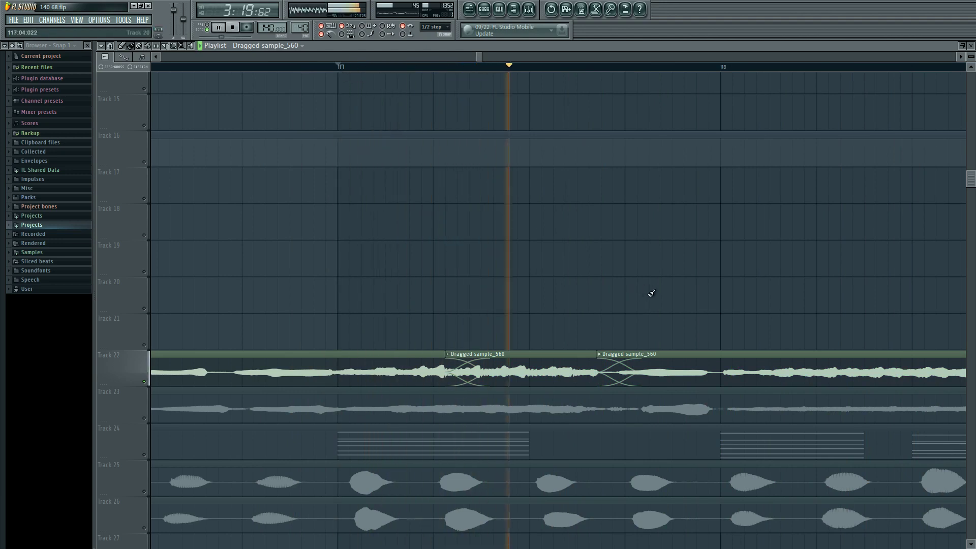
key(space)
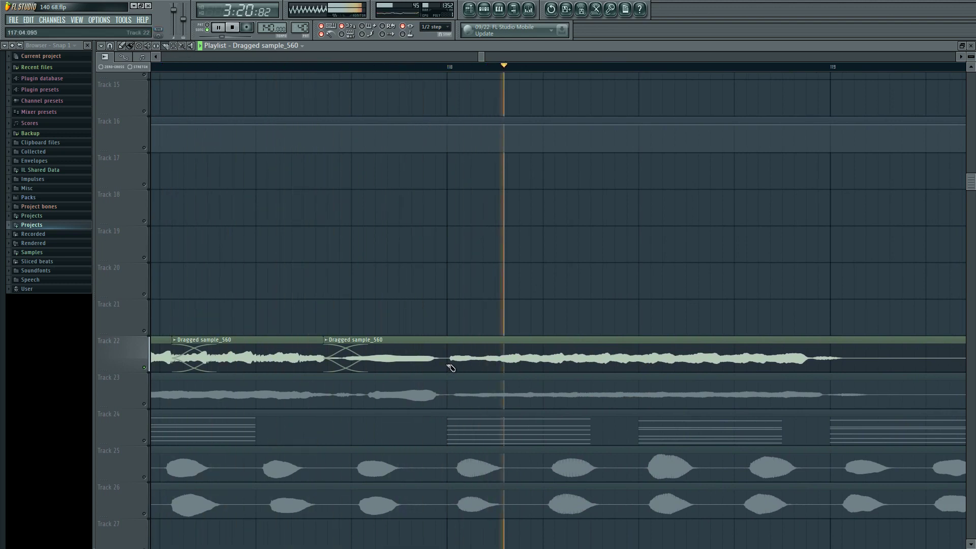
- Slice the Track 22 vocal in the last beat of bar 118 and slip the audio later so the phrase ends at bar 119
key(space)
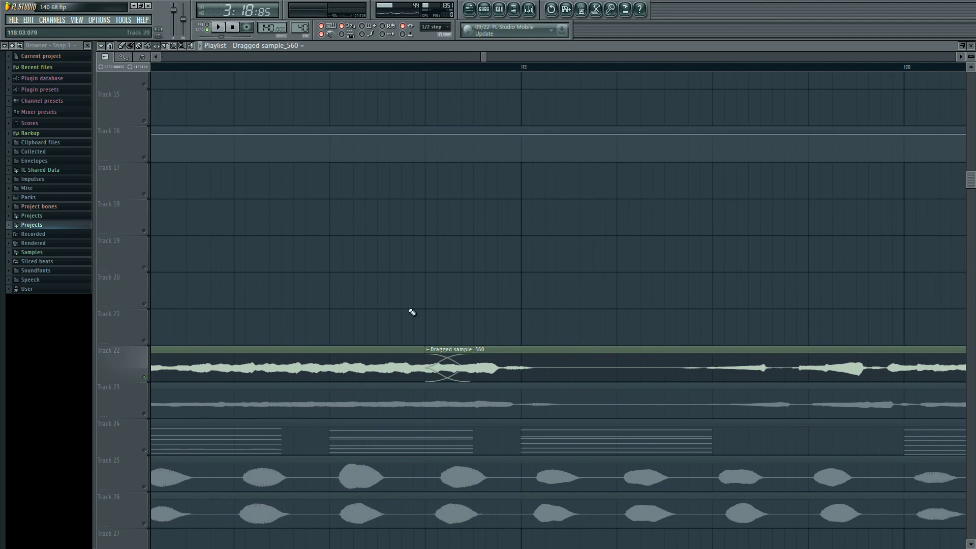
drag(481, 367, 499, 370)
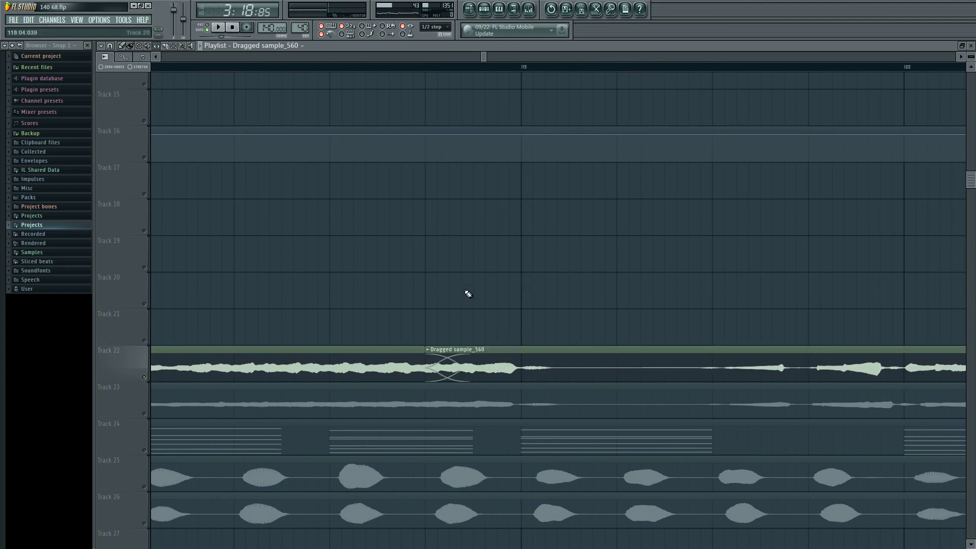
scroll(469, 294, down, 3)
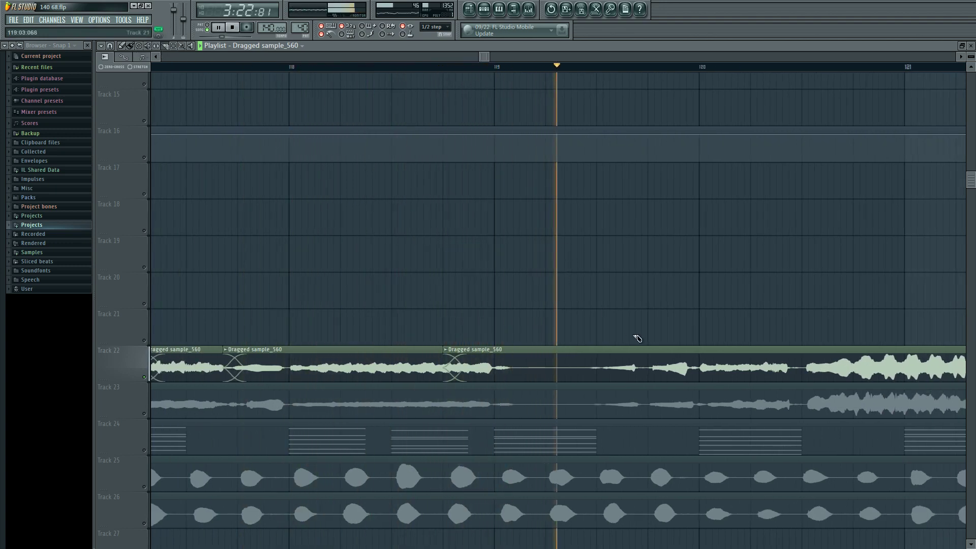
- Play the Track 22 vocal from bar 119 into bar 123 and compare its waveform with Track 23
scroll(500, 314, right, 2)
scroll(501, 314, up, 2)
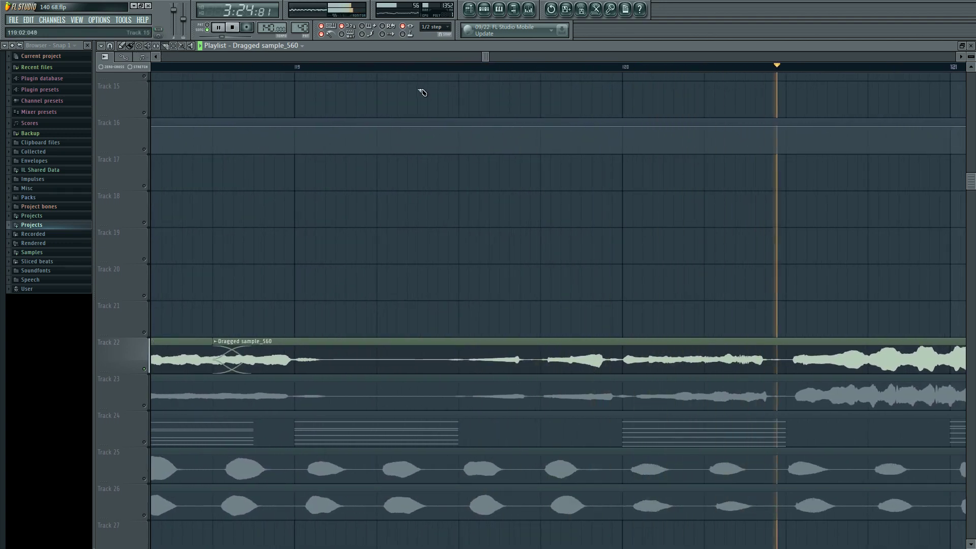
click(377, 71)
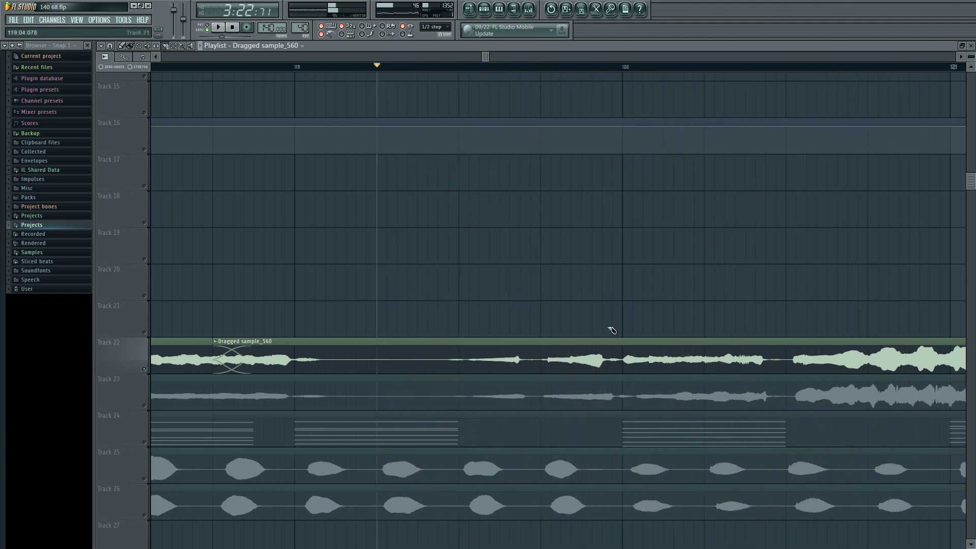
scroll(499, 305, right, 2)
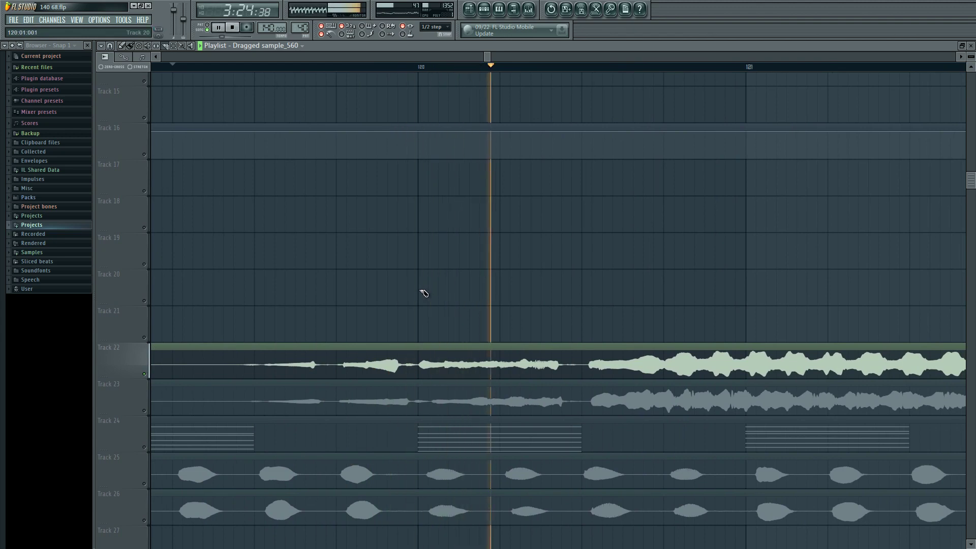
scroll(493, 290, right, 1)
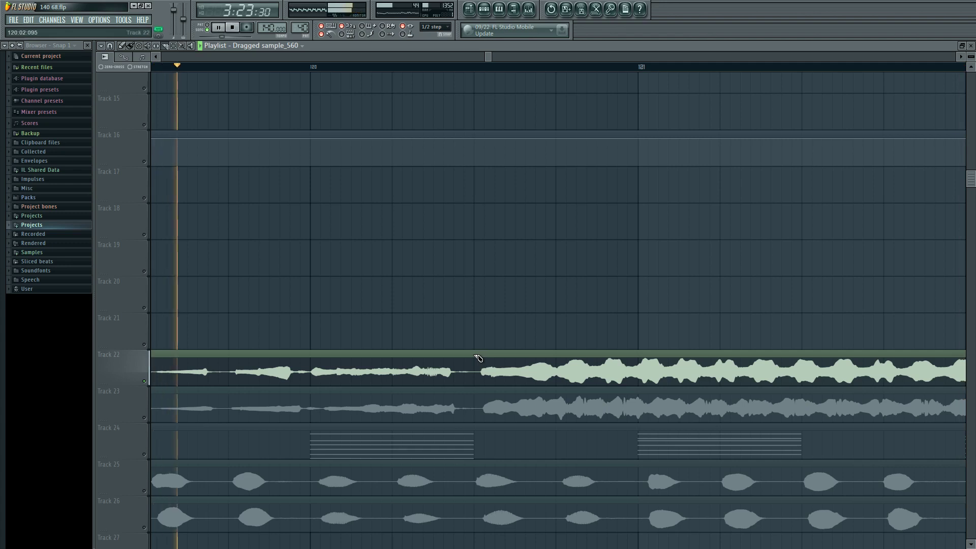
scroll(477, 359, down, 5)
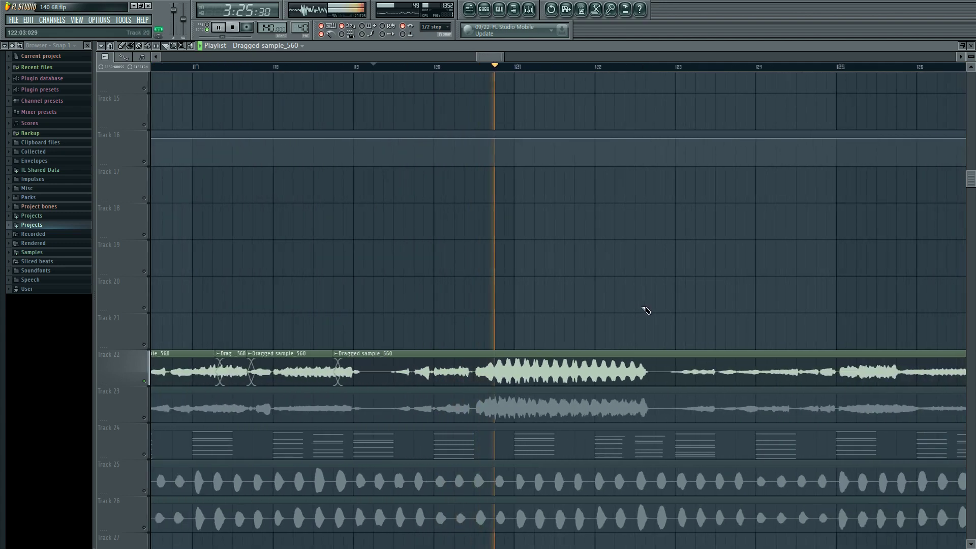
scroll(395, 312, up, 3)
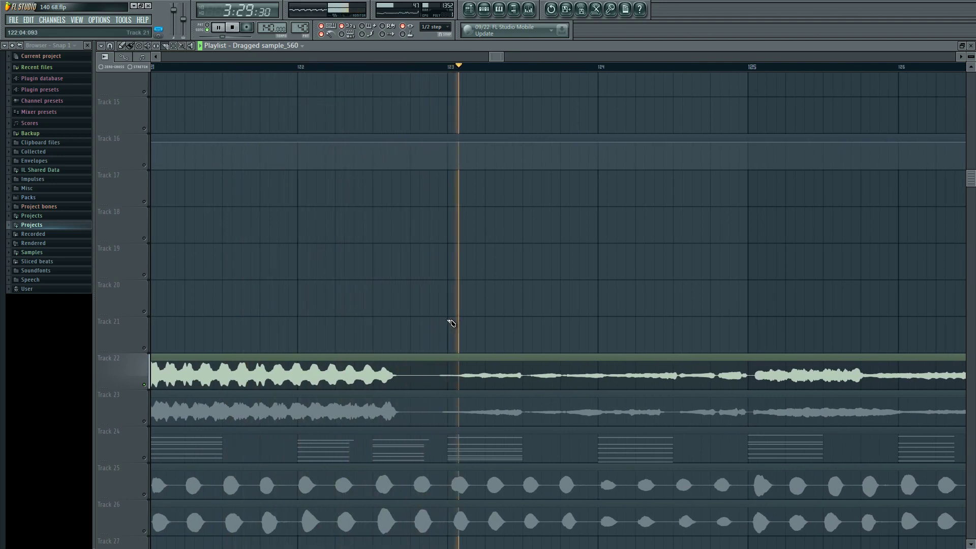
- Slice the Track 22 vocal in the quiet gap before bar 123 and pull the new slice's start to about 122:04
click(413, 68)
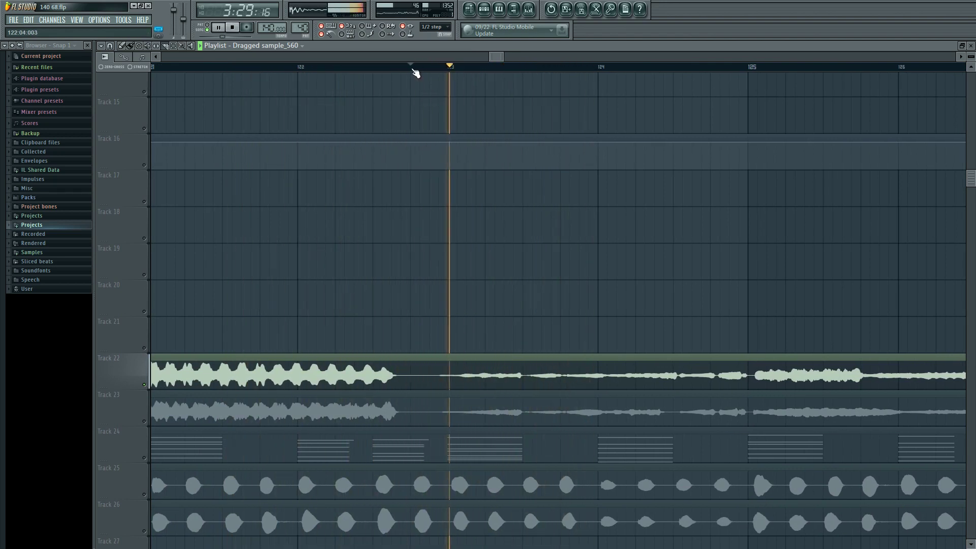
click(415, 70)
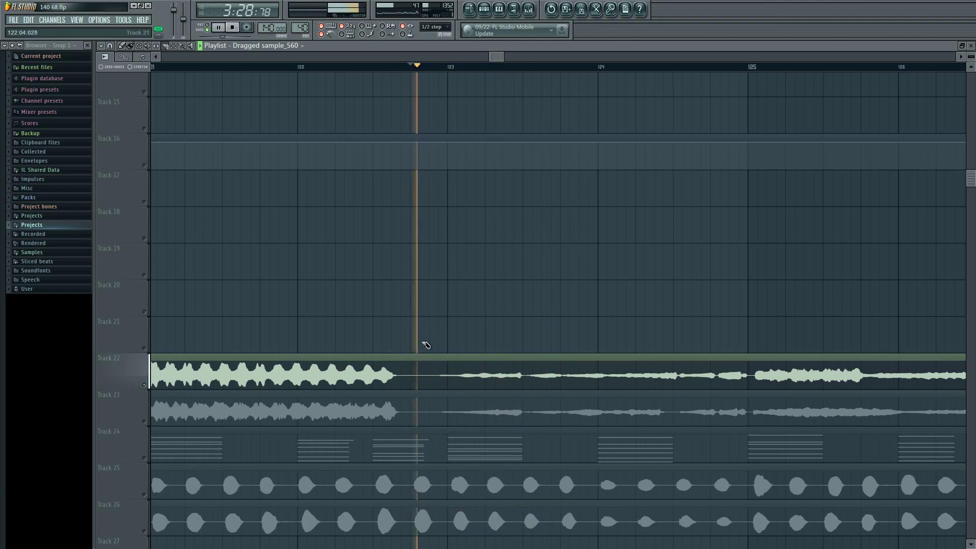
click(426, 373)
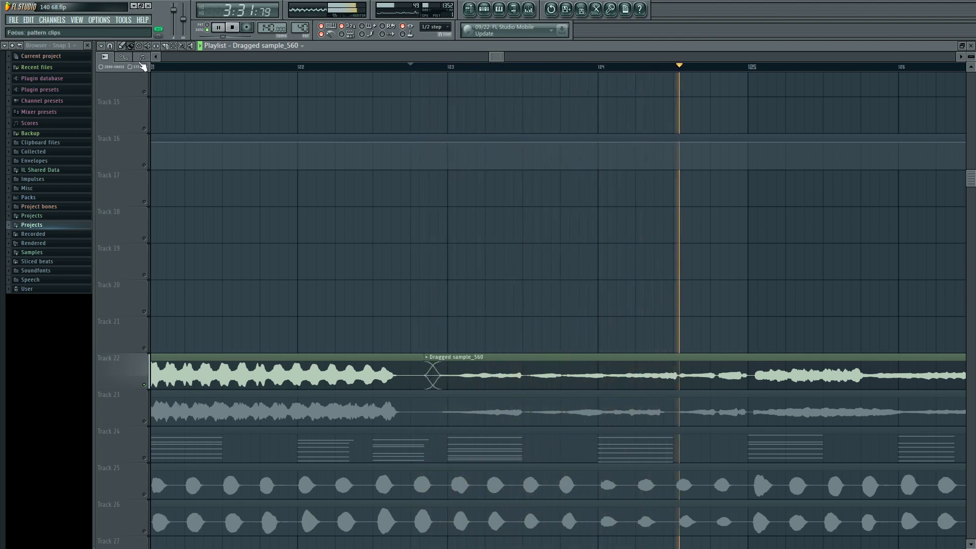
drag(418, 368, 407, 367)
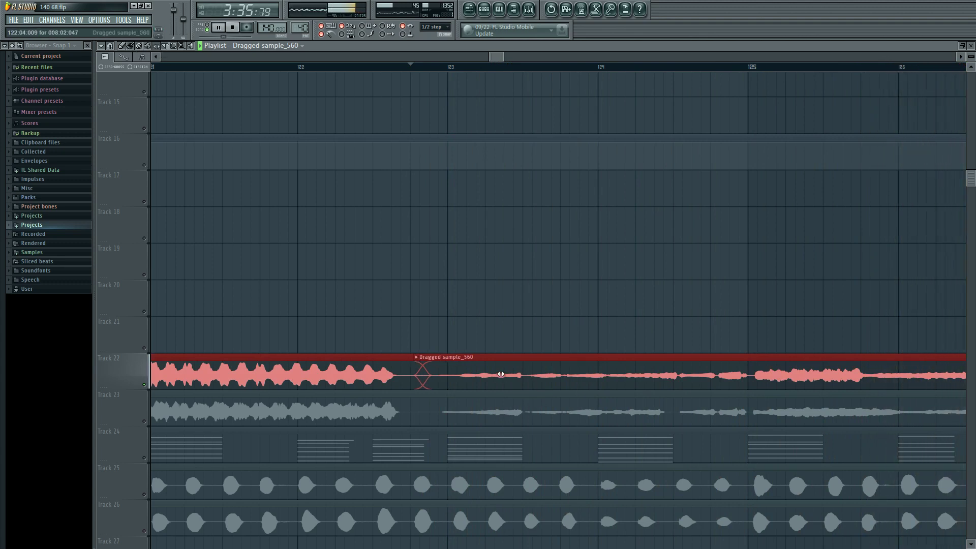
click(465, 304)
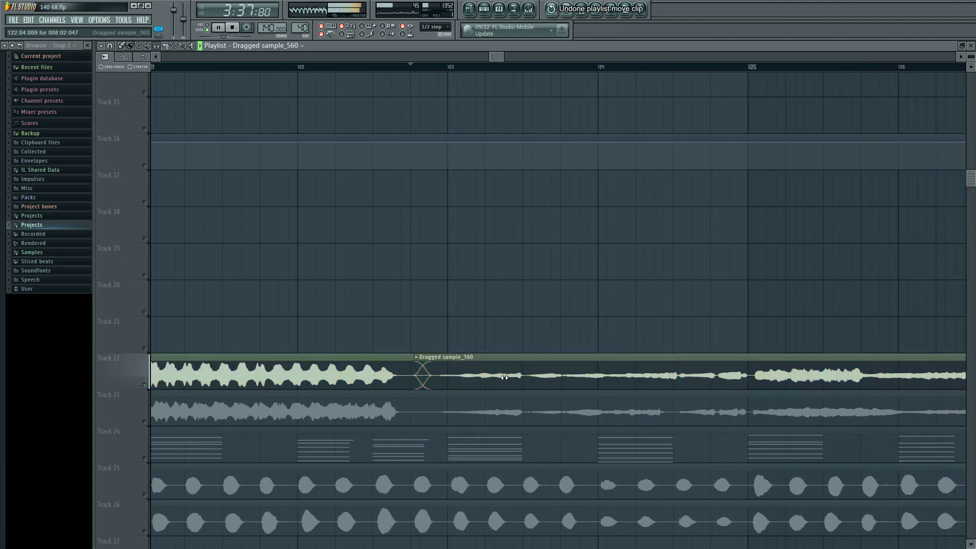
- Slip the audio of the slice before bar 123 slightly earlier, check it by playback and slice the Track 22 vocal at bar 130
key(space)
key(space)
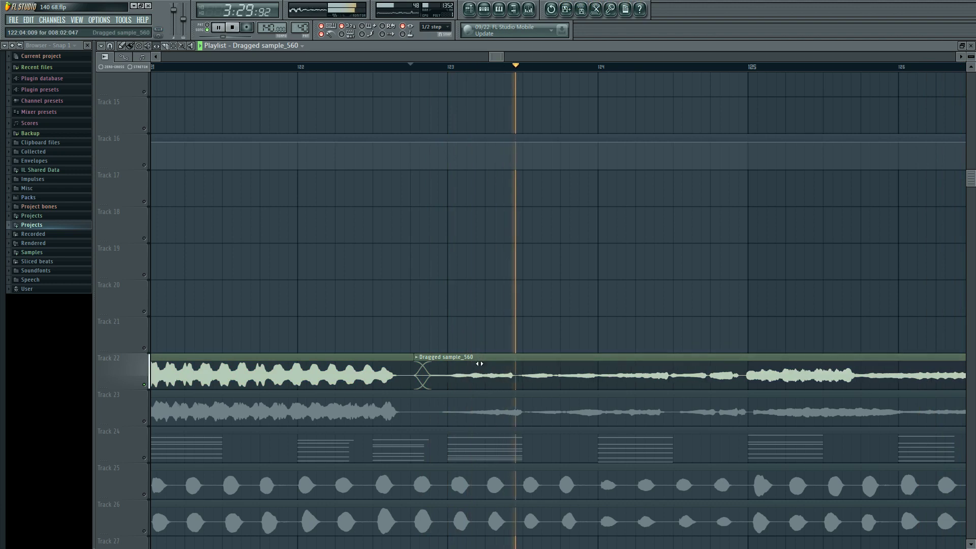
key(space)
key(space)
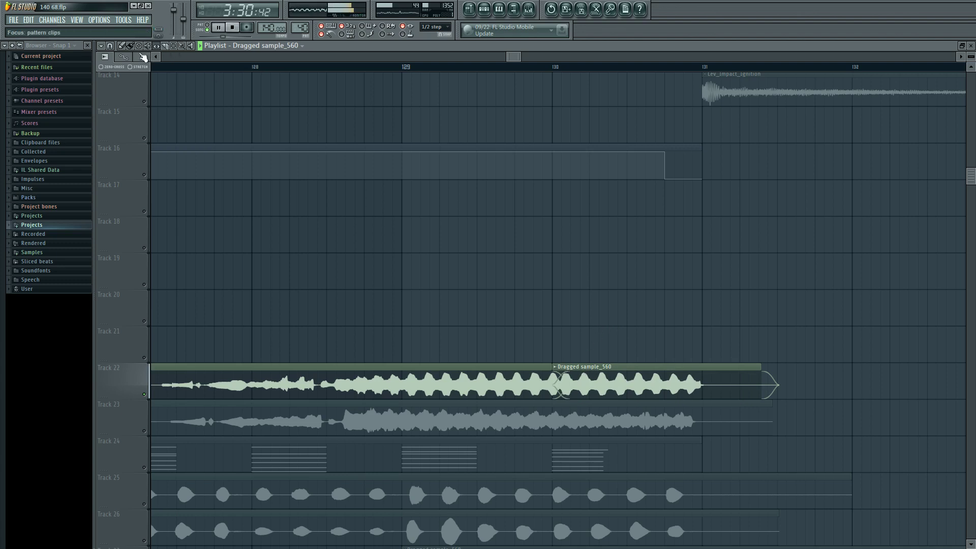
- Pull the start of the Track 22 slice at bar 130 slightly earlier, to about 129:04, and check the join by playback
click(556, 375)
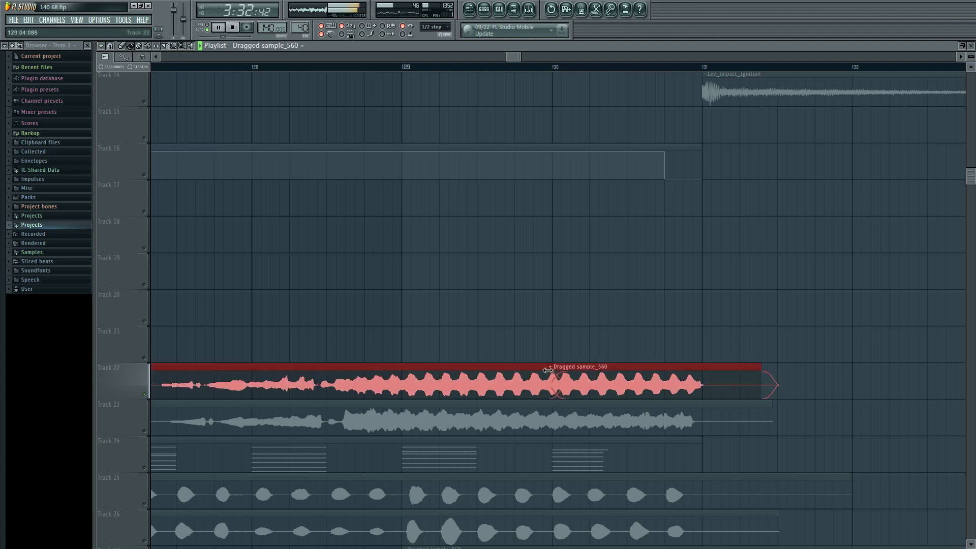
click(531, 323)
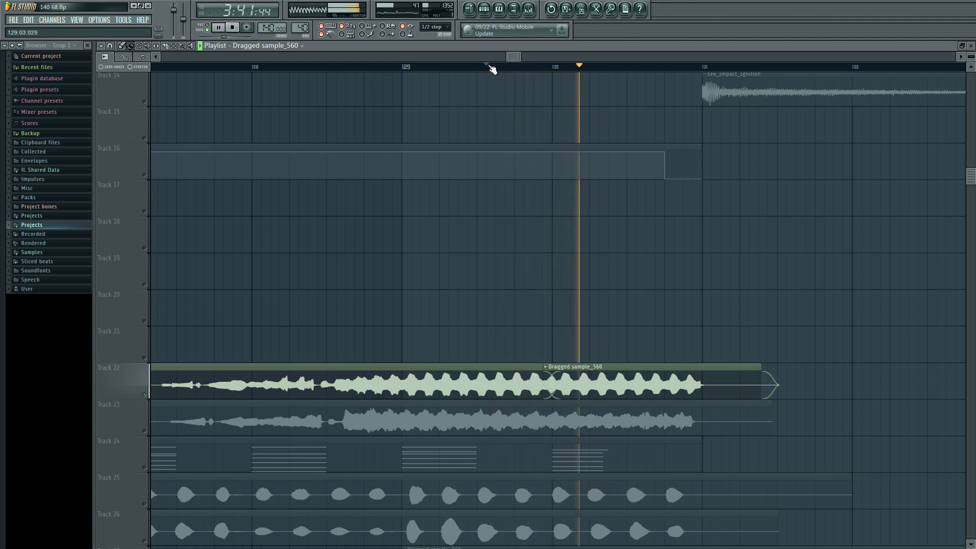
key(space)
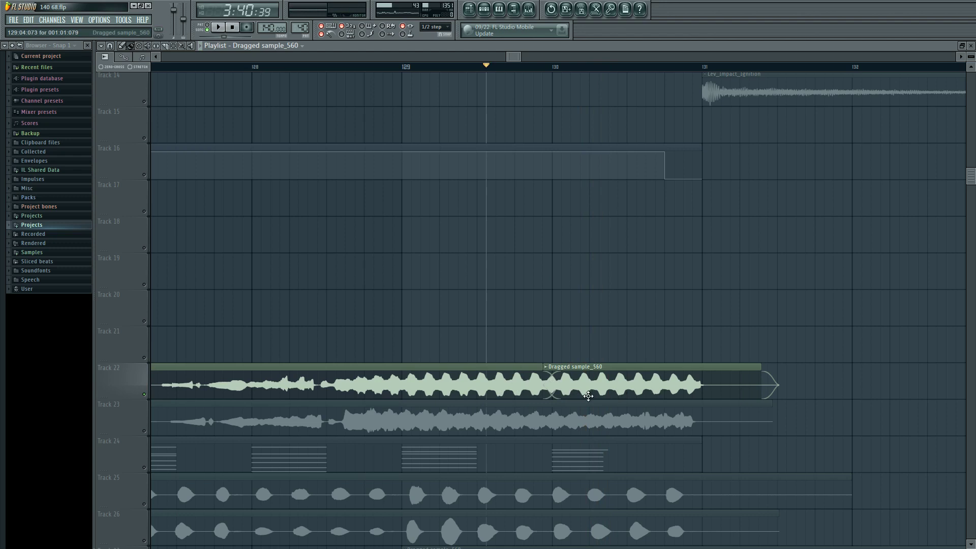
scroll(556, 385, up, 3)
scroll(512, 392, down, 4)
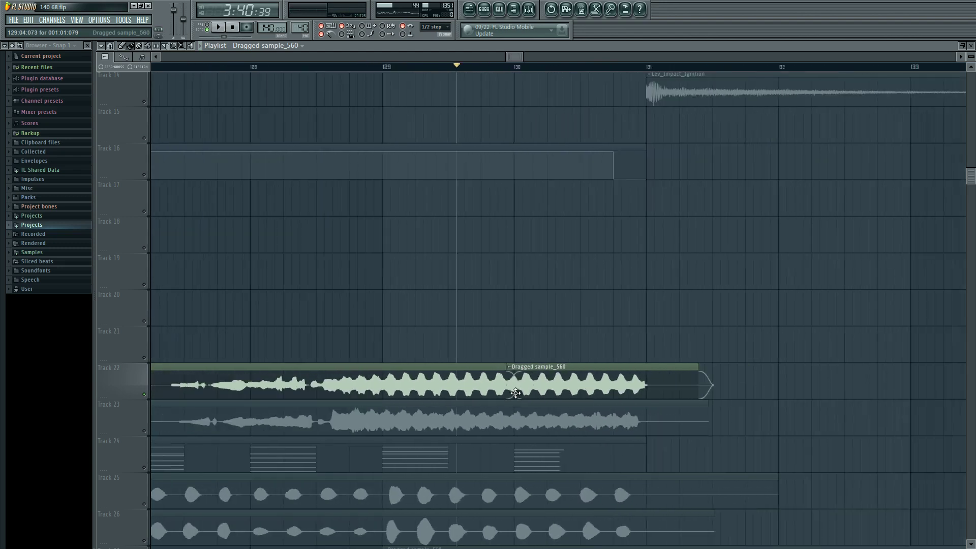
scroll(590, 323, left, 2)
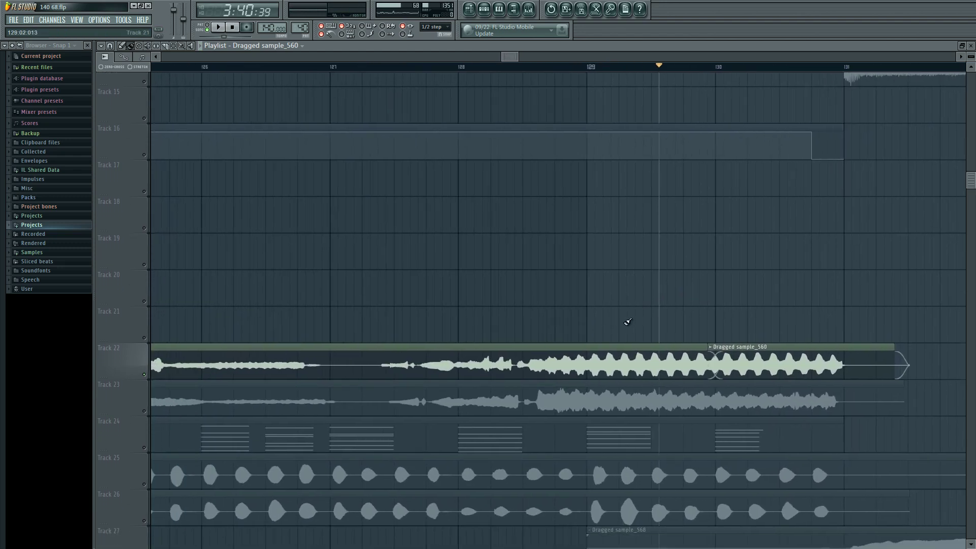
scroll(660, 305, left, 1)
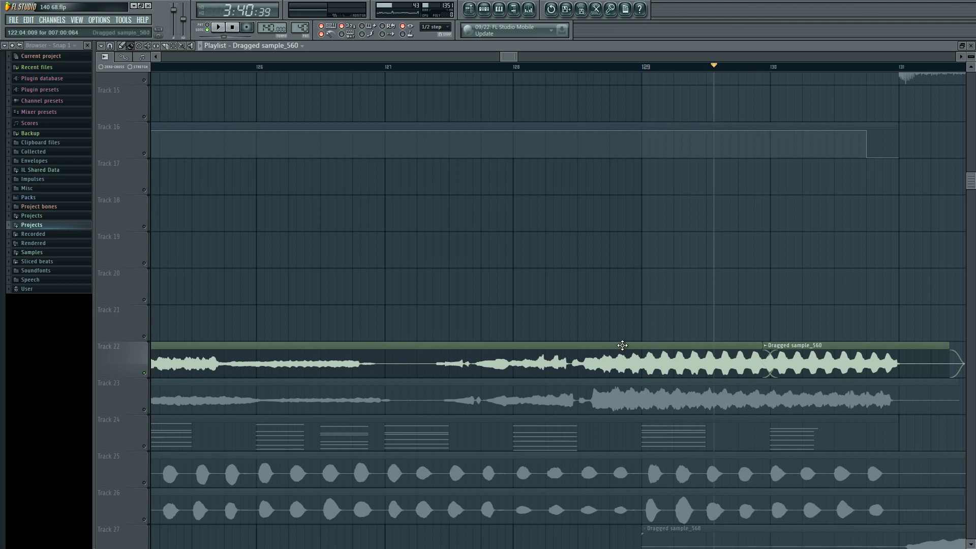
ctrl+click(625, 346)
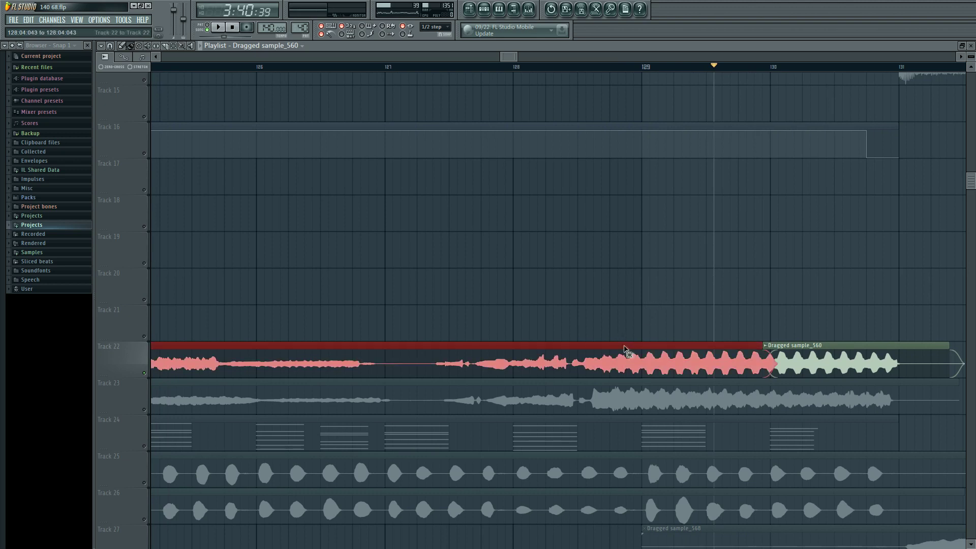
key(ctrl+d)
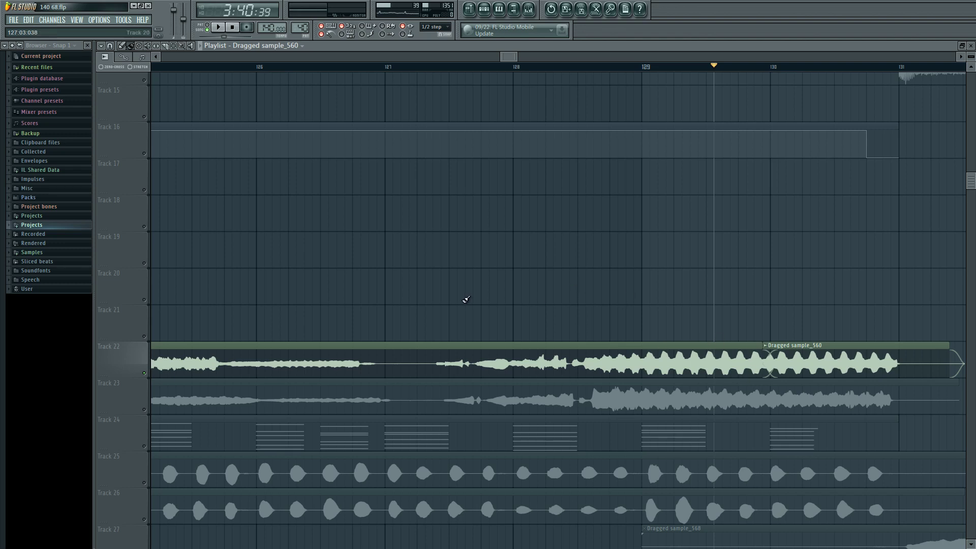
- Unmute Track 23 and play it together with Track 22 from about 114:03
scroll(636, 255, down, 1)
scroll(636, 255, down, 2)
scroll(636, 255, down, 1)
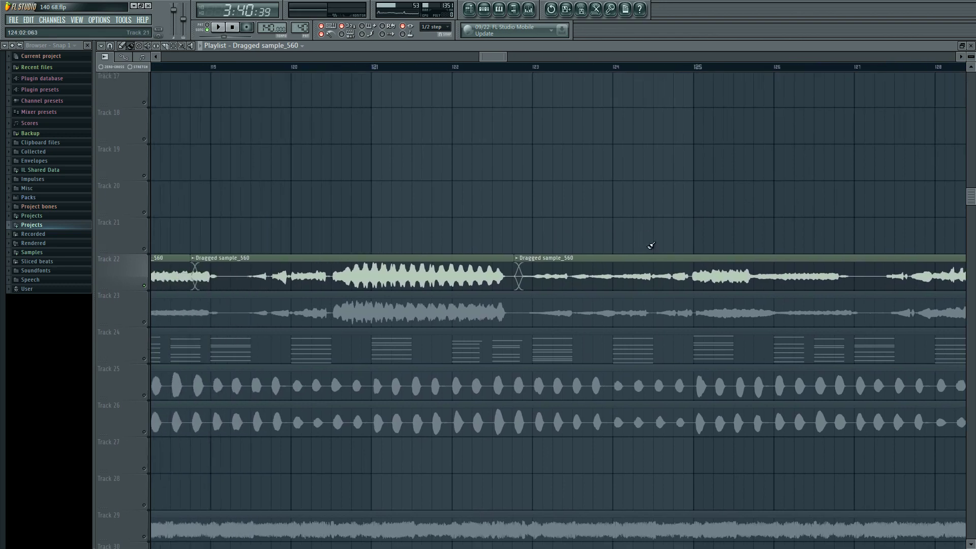
scroll(736, 231, down, 4)
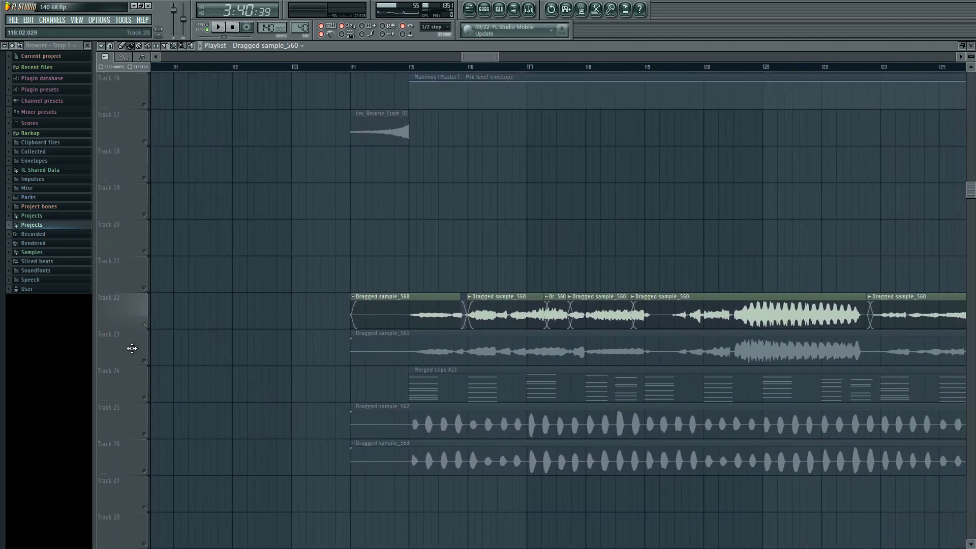
click(146, 363)
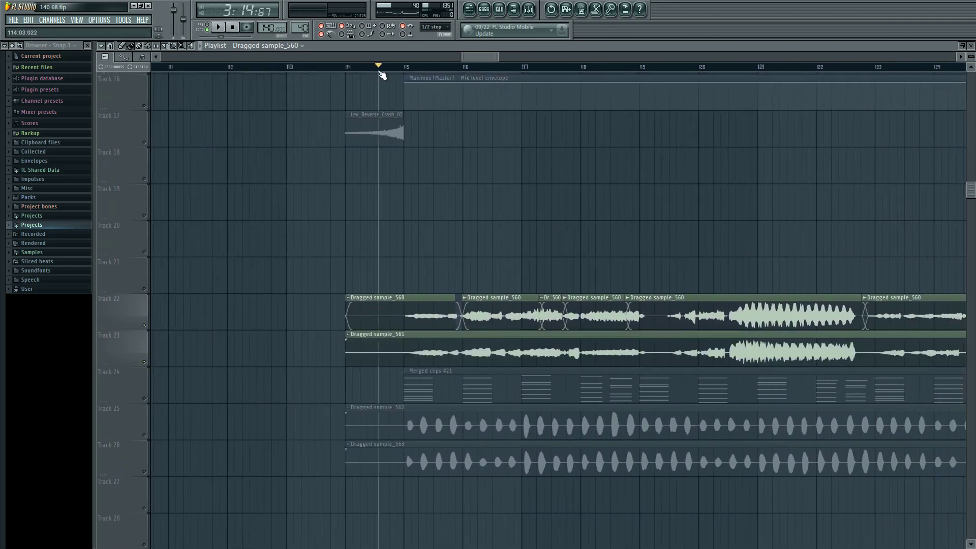
key(space)
scroll(403, 325, up, 3)
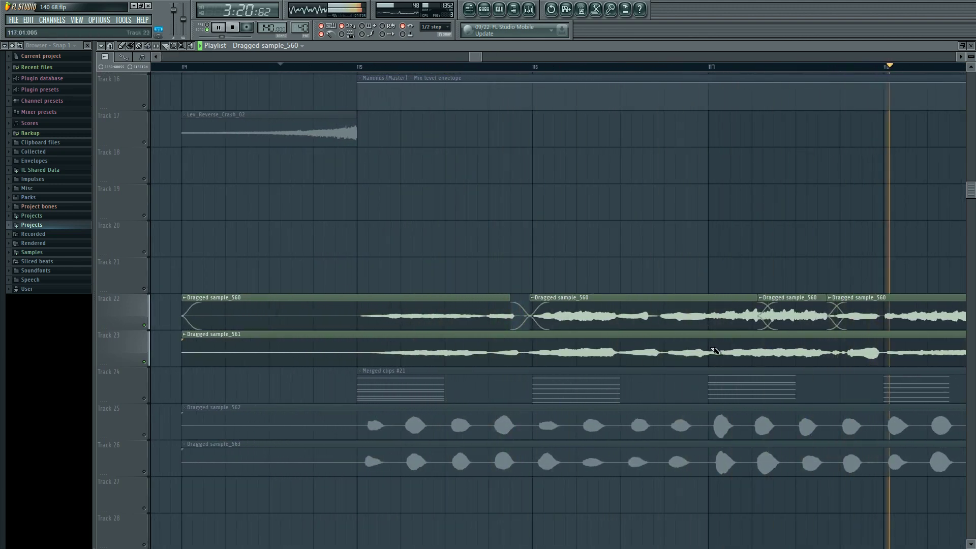
- Slice the Track 23 vocal at bar 118, slip the audio before the cut slightly earlier and check it by playback
click(886, 356)
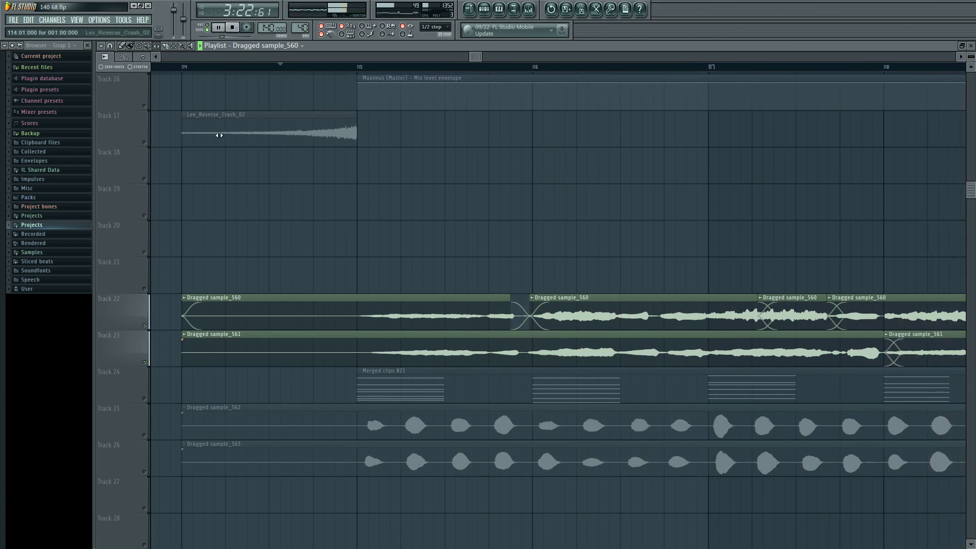
drag(404, 359, 392, 360)
key(space)
key(space)
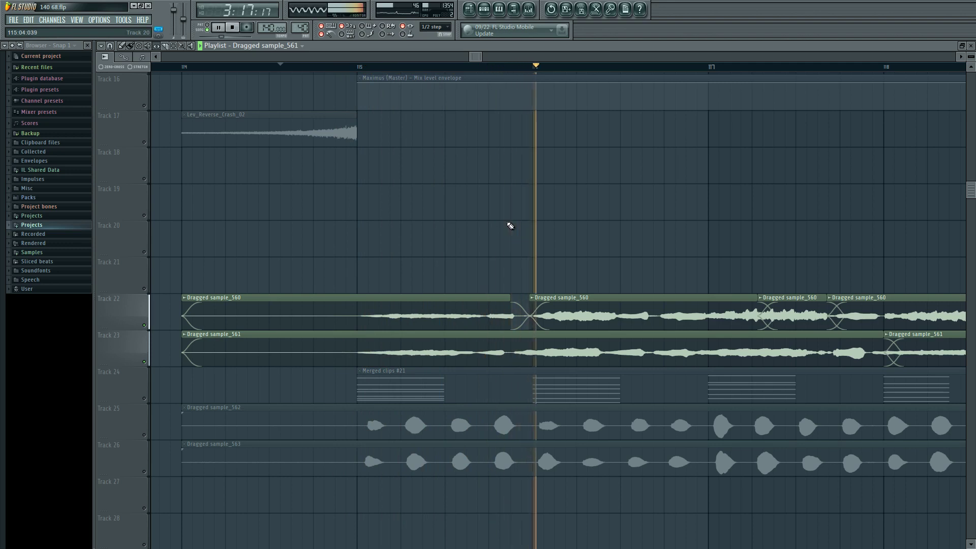
- Slice the Track 23 vocal at about 115:02, slip the new slice's audio slightly later and check it by playback
click(436, 356)
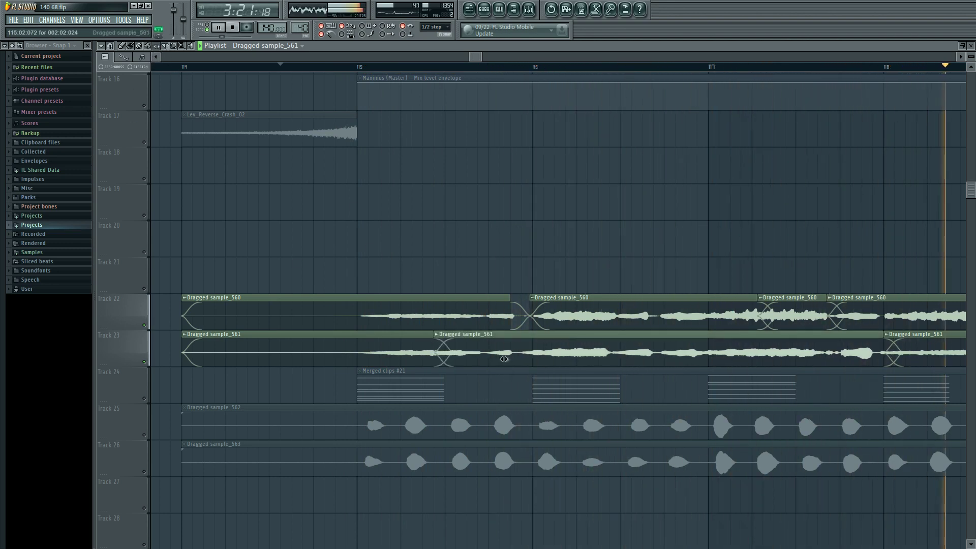
key(space)
key(space)
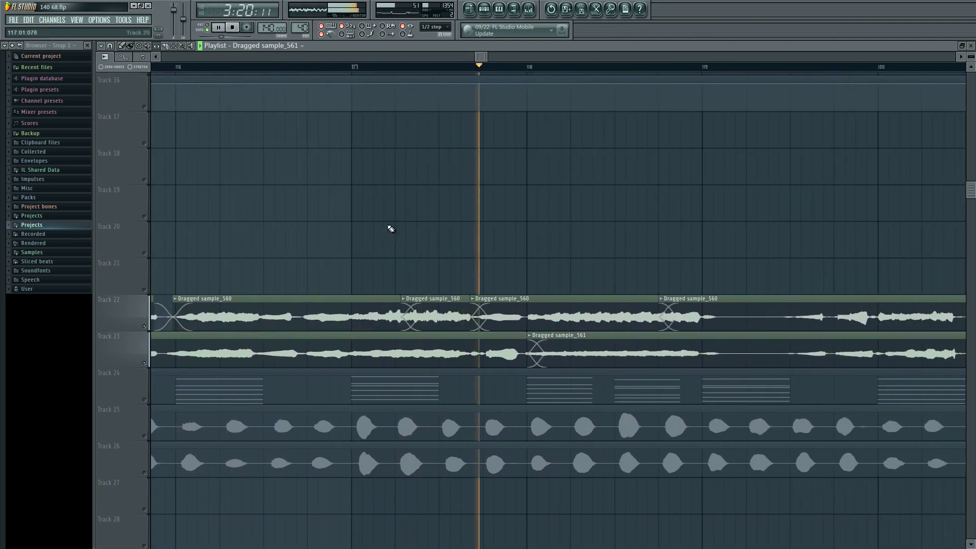
key(space)
ctrl+scroll(434, 349, up, 2)
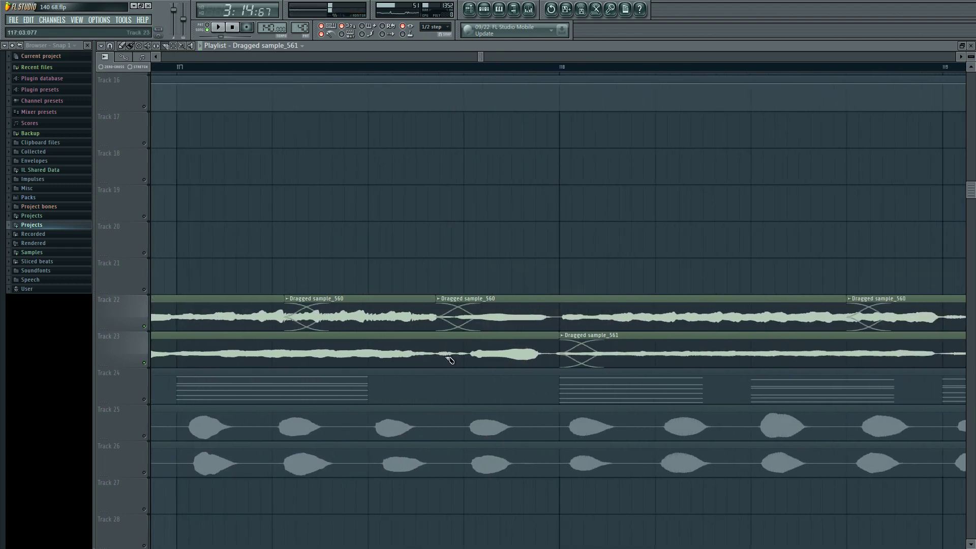
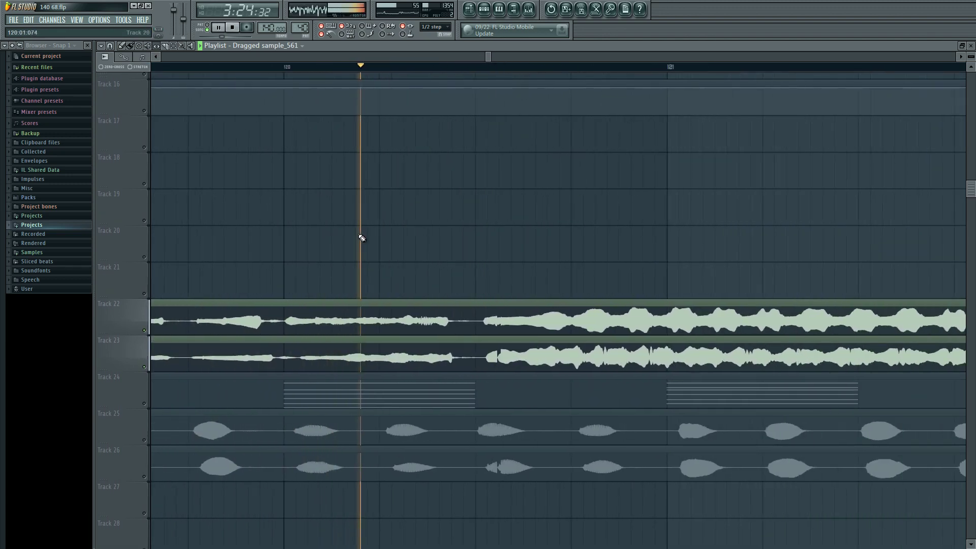
- Isolate the Track 23 phrase around bar 120 by slicing the vocal at 119:04:036 and 120:03
scroll(386, 231, up, 1)
click(256, 65)
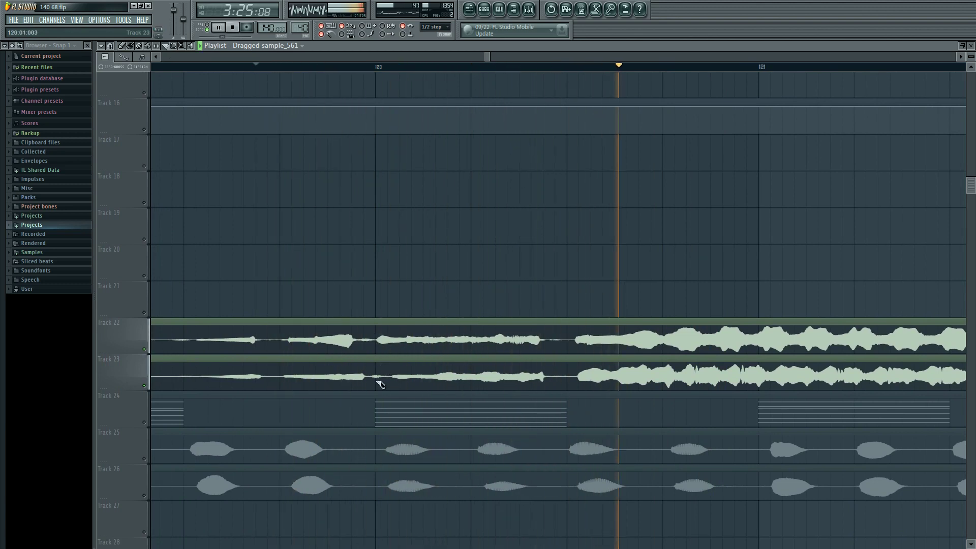
click(326, 375)
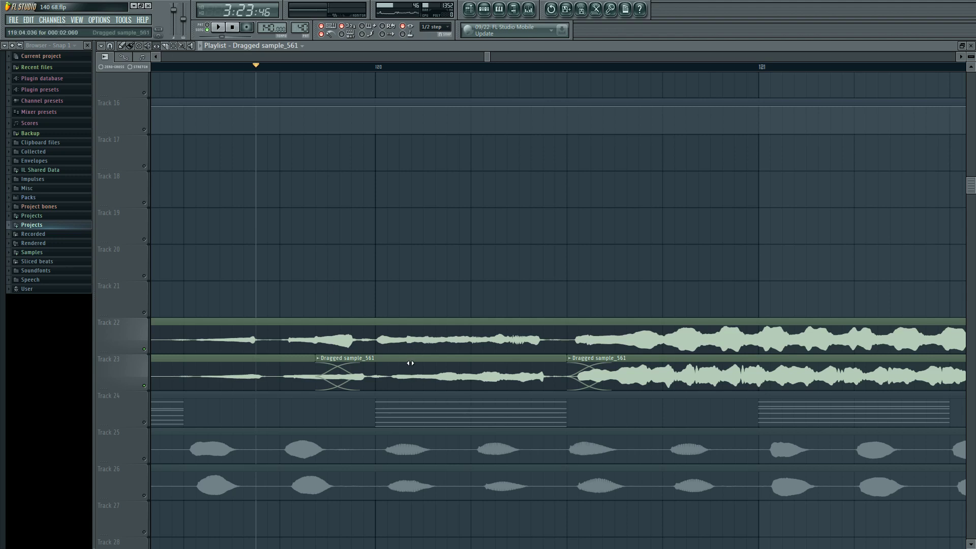
key(space)
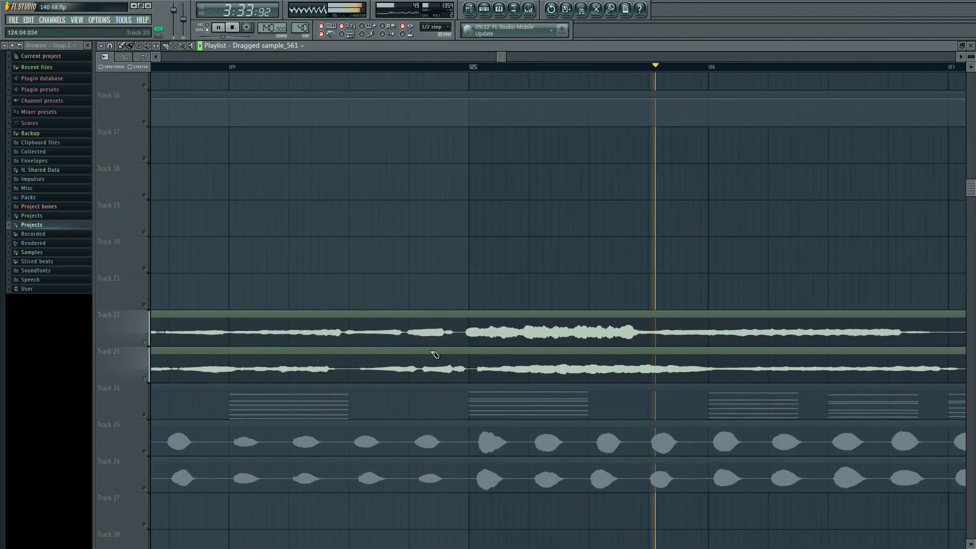
- Slice the Track 23 vocal at bar 125 and before bar 123, and slip the audio between the cuts earlier to match Track 22
scroll(407, 254, up, 2)
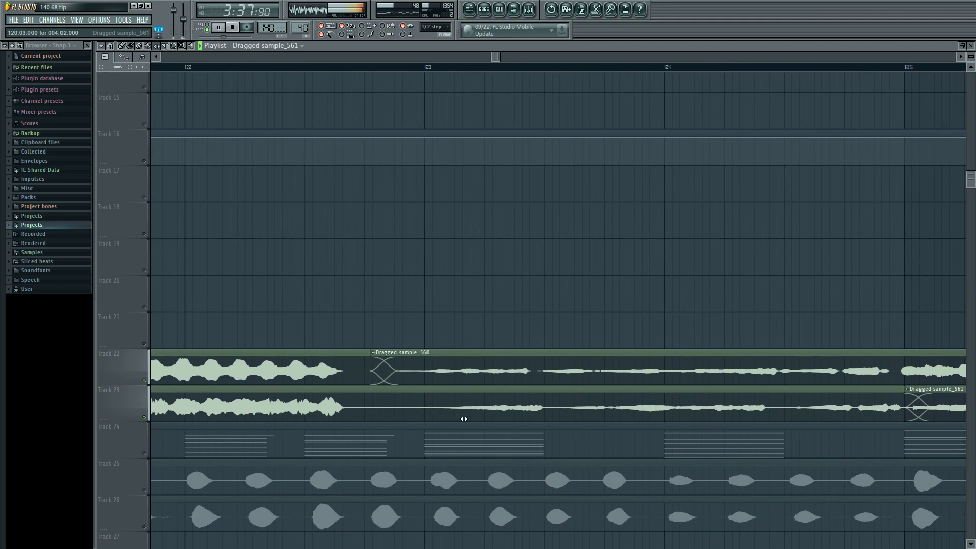
scroll(509, 423, left, 2)
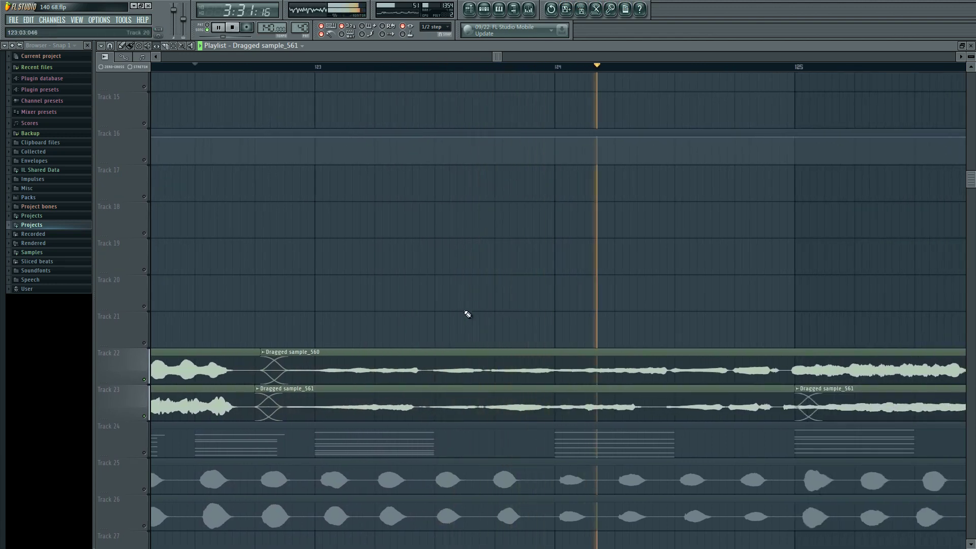
click(195, 67)
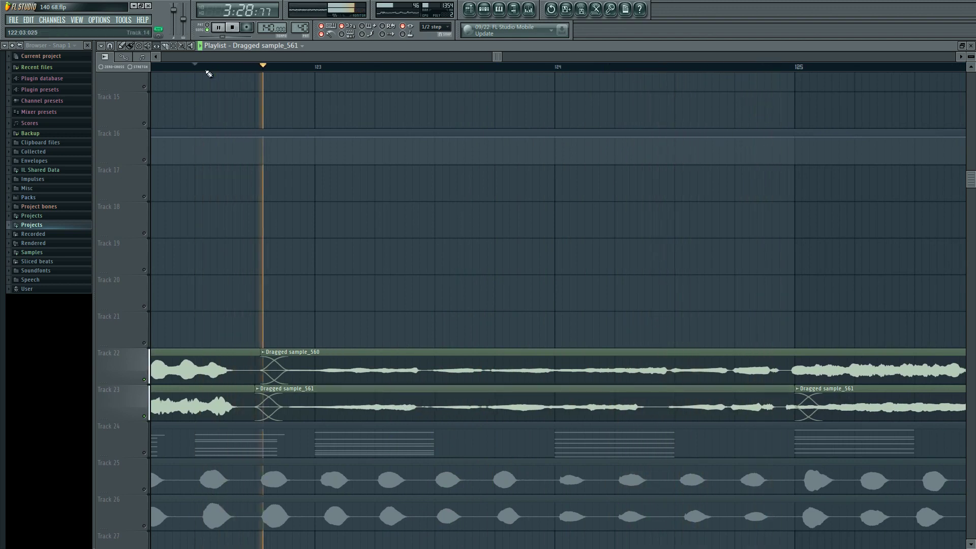
scroll(568, 387, up, 1)
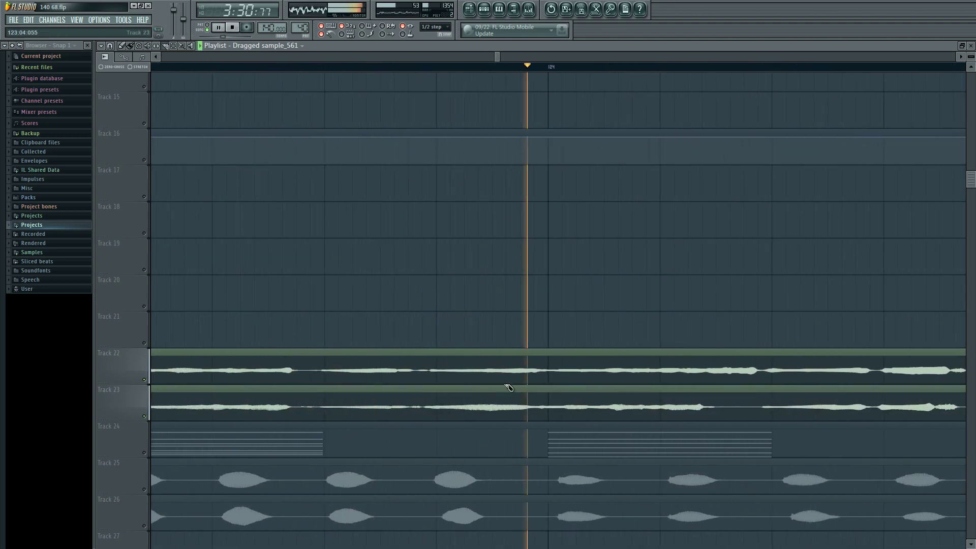
- Slice the Track 23 vocal at 124:01:036 and 124:03, and slip the audio between the cuts later to match Track 22
scroll(457, 274, up, 2)
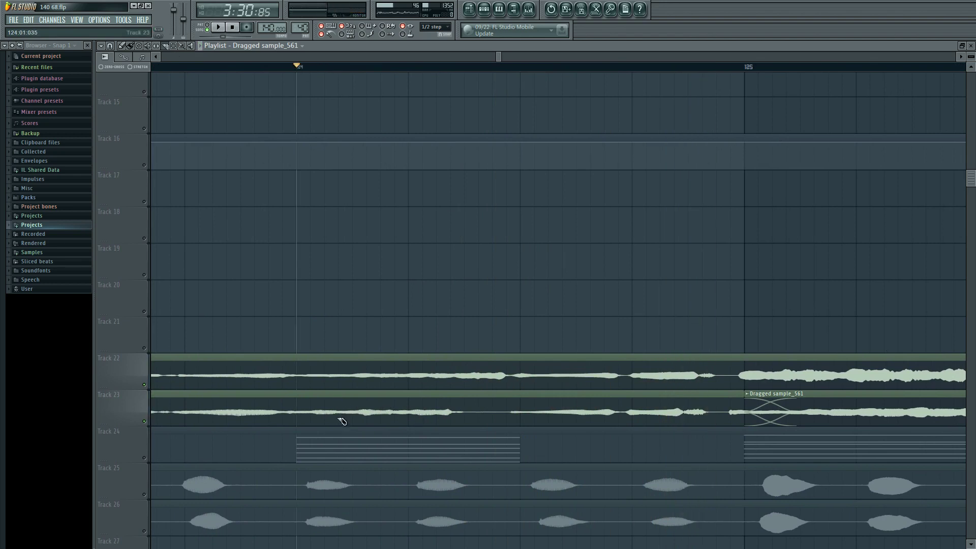
key(space)
key(space)
key(space)
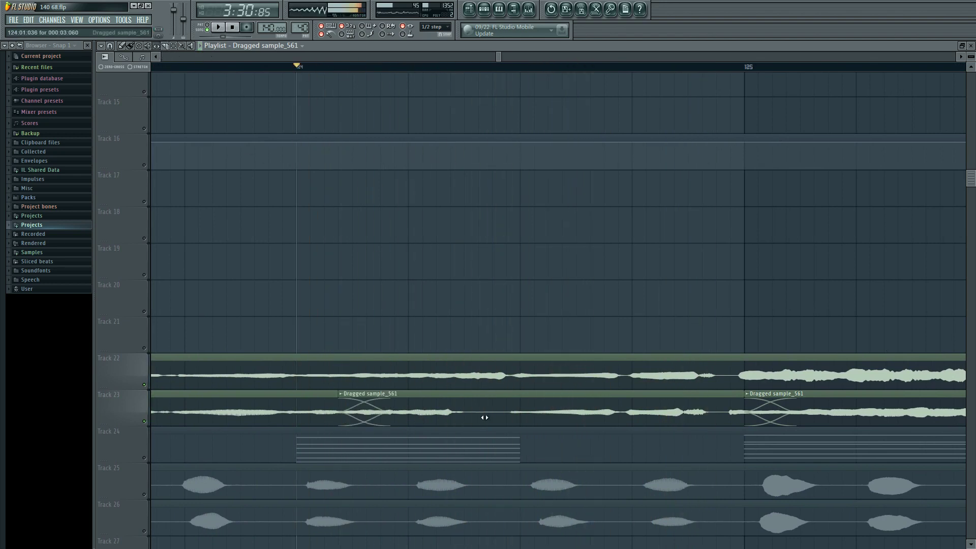
key(space)
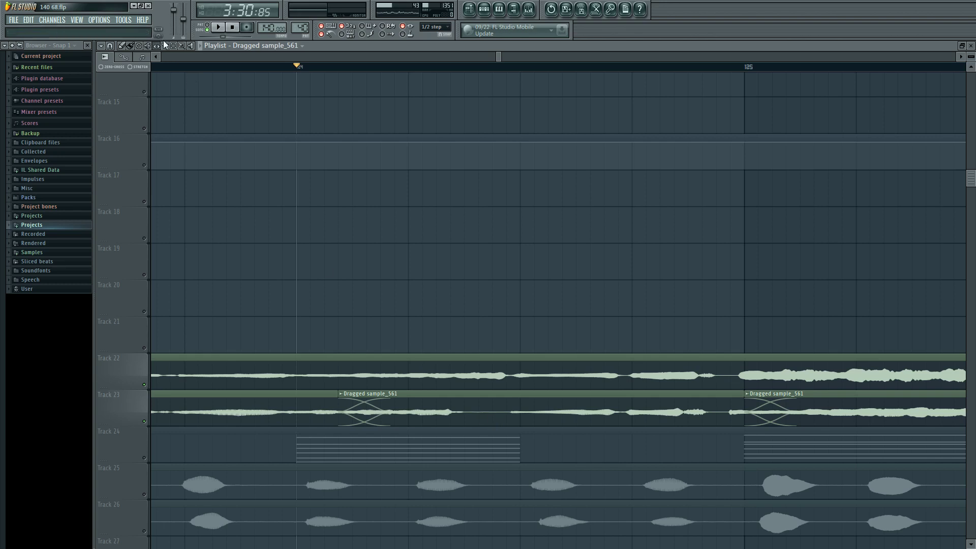
key(space)
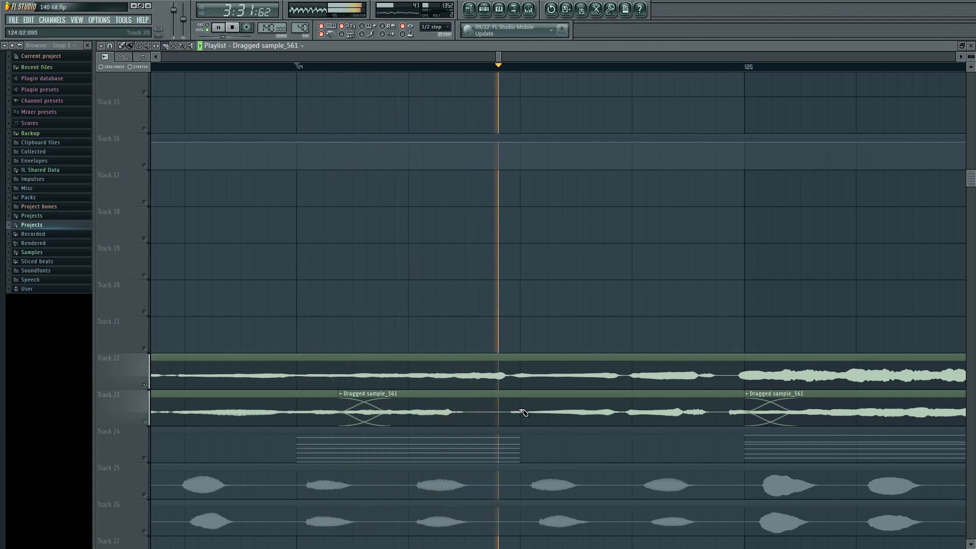
key(space)
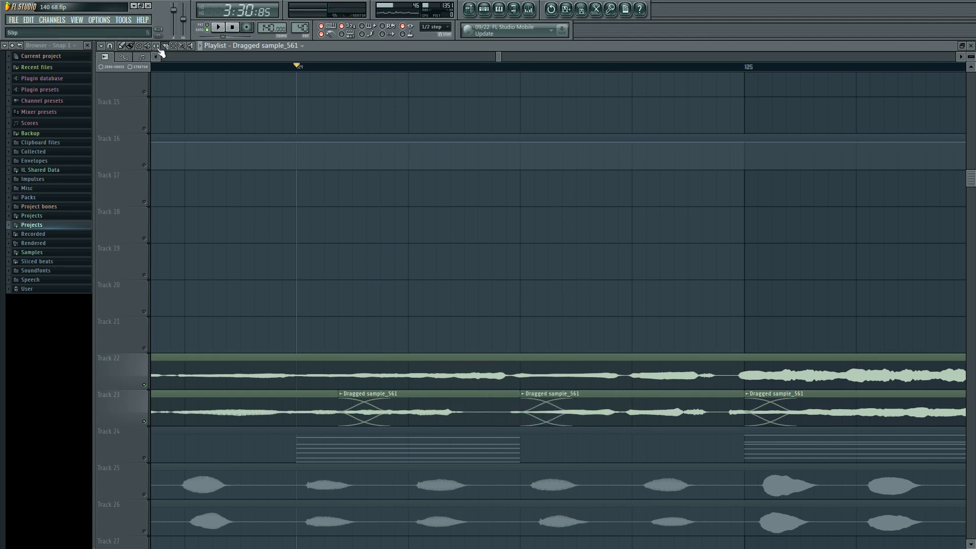
key(space)
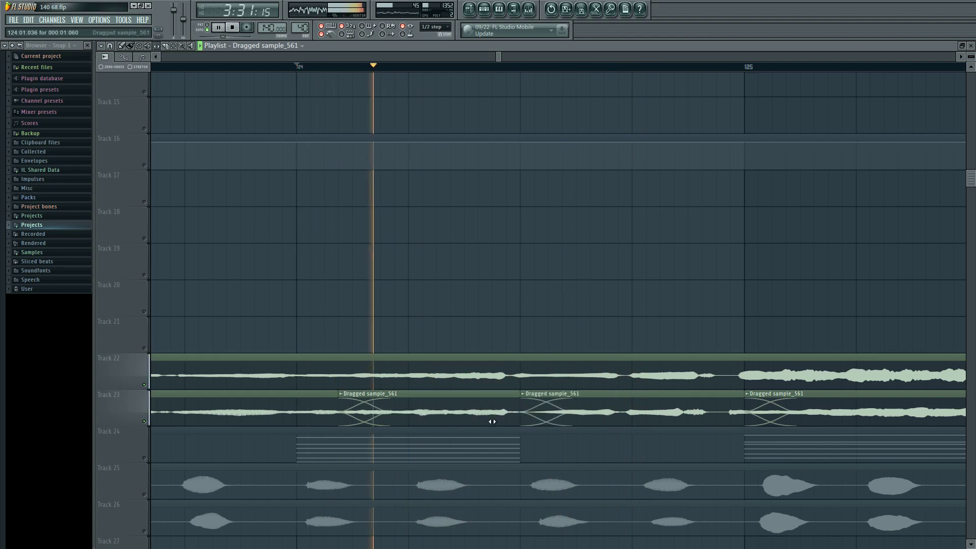
key(space)
- Play both vocals from about 123:02 and slice Track 23 again at about 124:04
scroll(492, 419, down, 3)
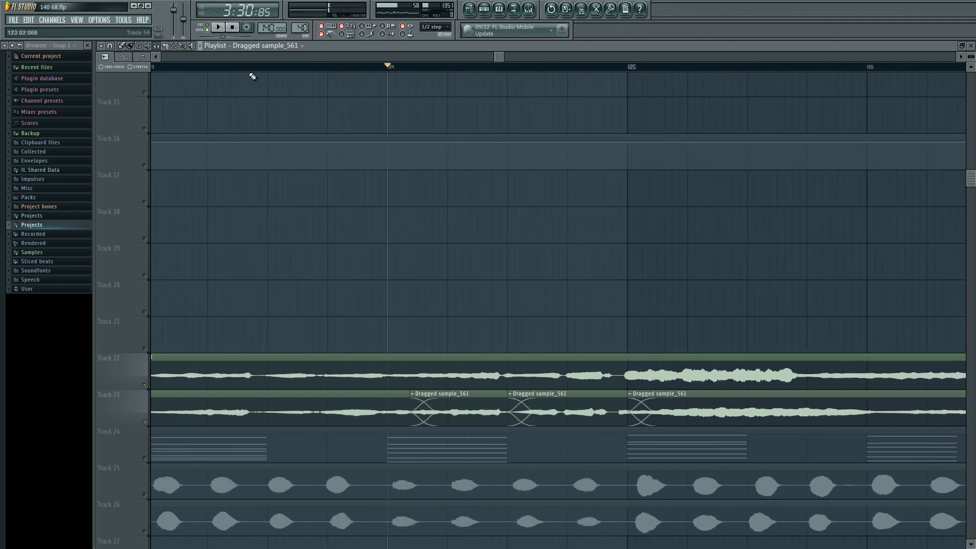
key(space)
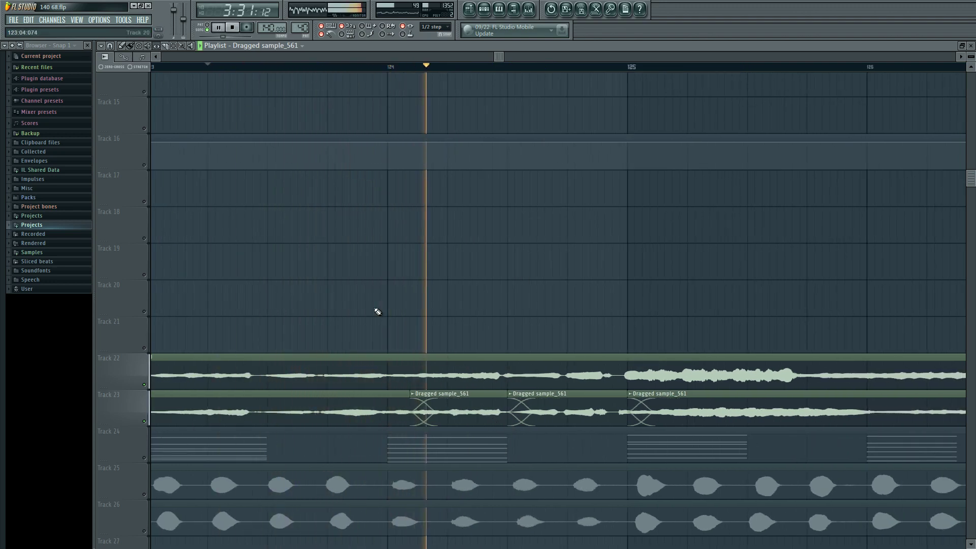
key(space)
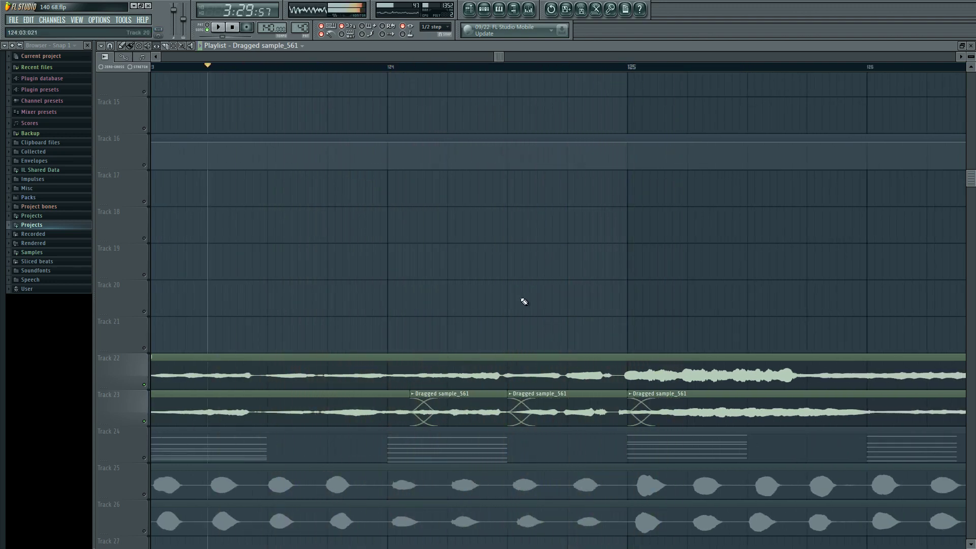
scroll(533, 409, up, 3)
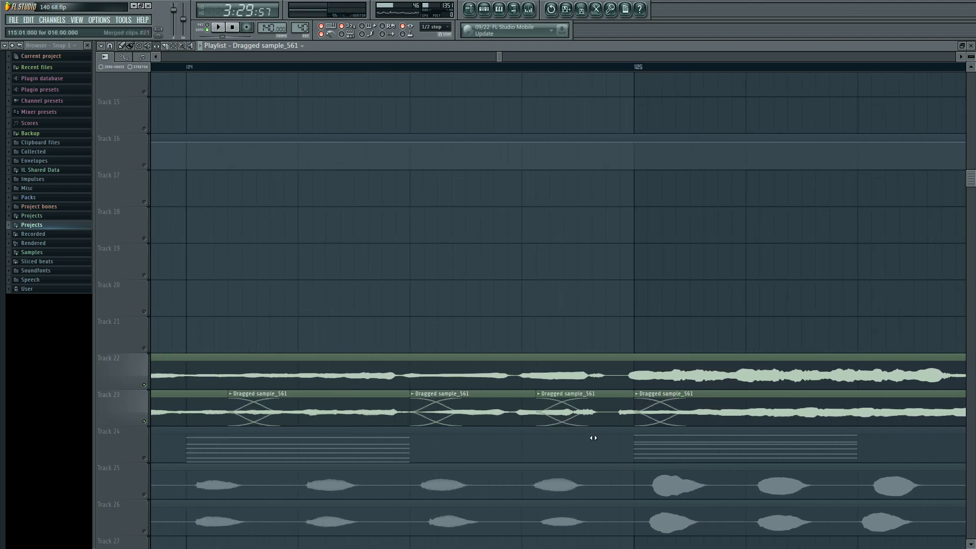
- Slice the Track 23 vocal at 126:02:048 and 127:02, and slip the audio between the cuts earlier to match Track 22
scroll(434, 305, down, 3)
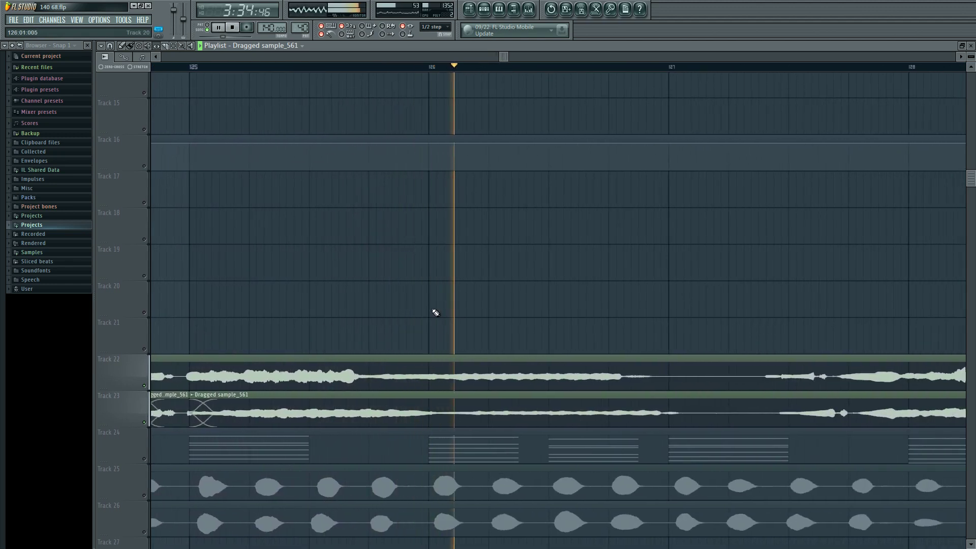
key(space)
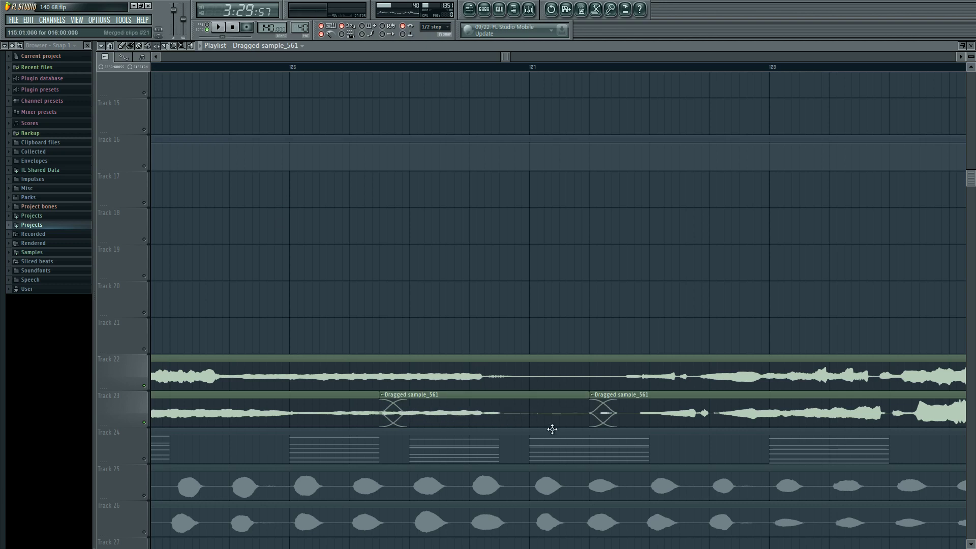
key(space)
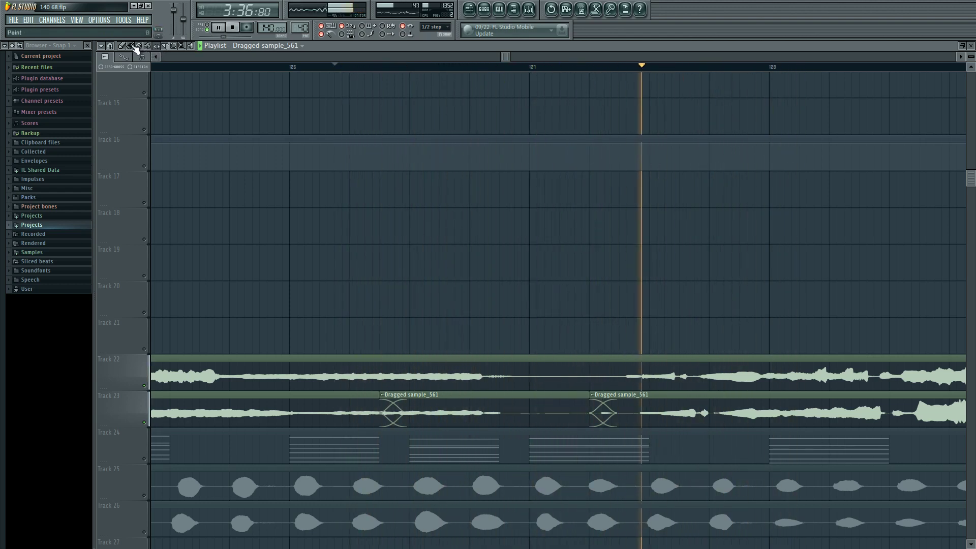
- Slice the Track 22 vocal at 127:02 and shorten the Track 22 and Track 23 clips before the cuts to end just before bar 127
key(space)
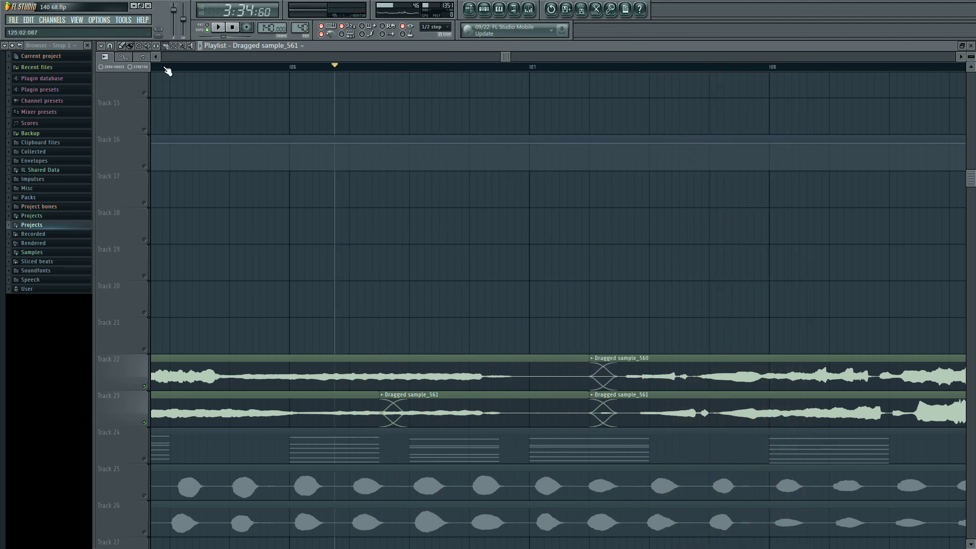
key(space)
drag(578, 375, 513, 370)
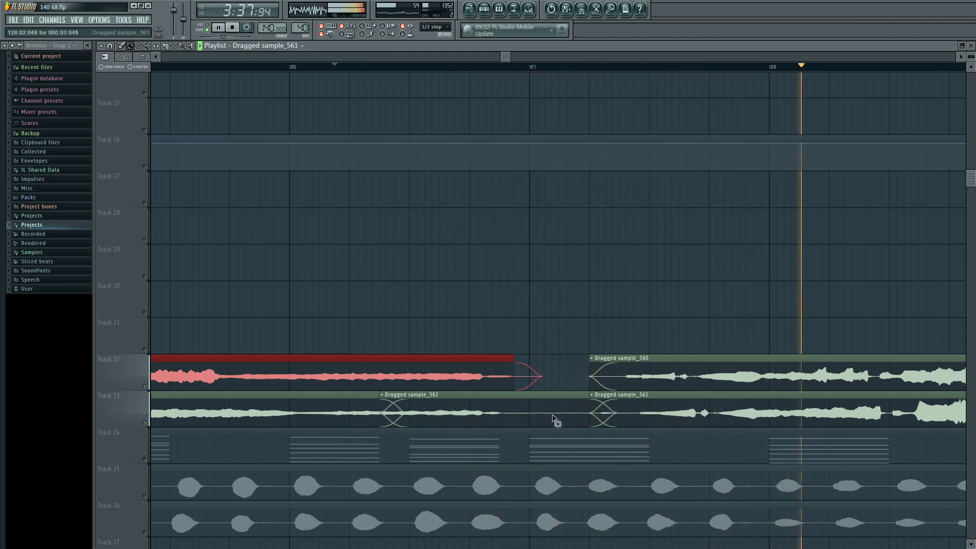
click(584, 413)
drag(583, 413, 503, 409)
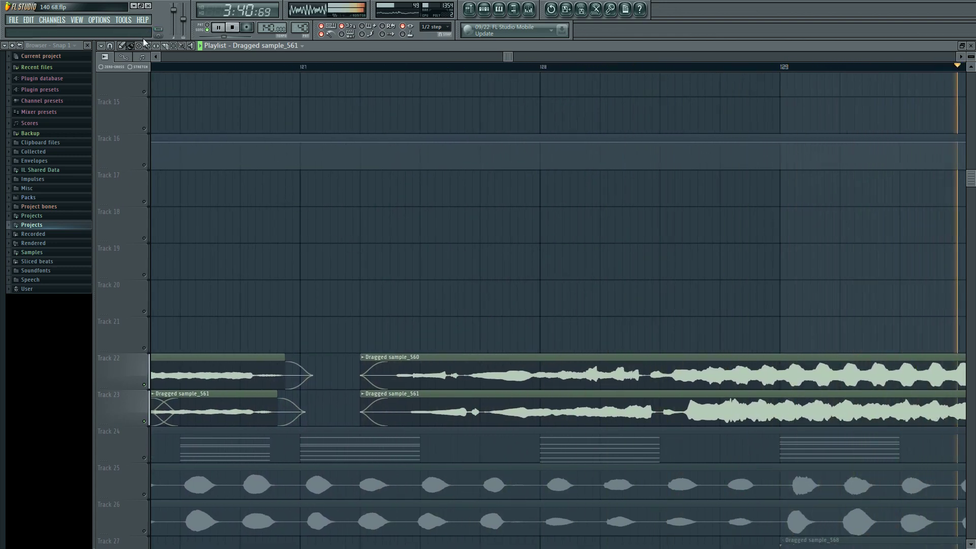
- Slip the Track 23 audio after 127:02 earlier, then slice it at about 128:01:048 and slip the audio after the cut slightly later
drag(494, 414, 475, 411)
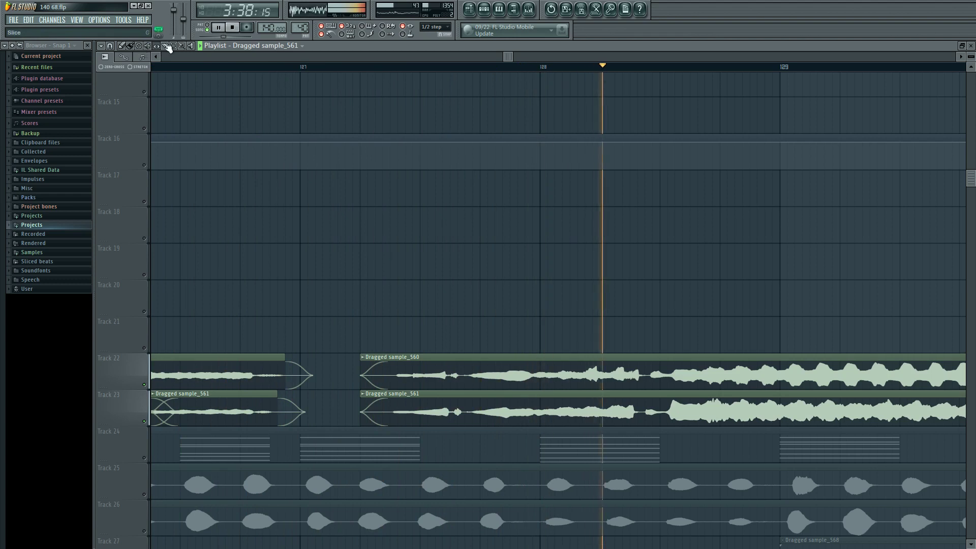
click(523, 393)
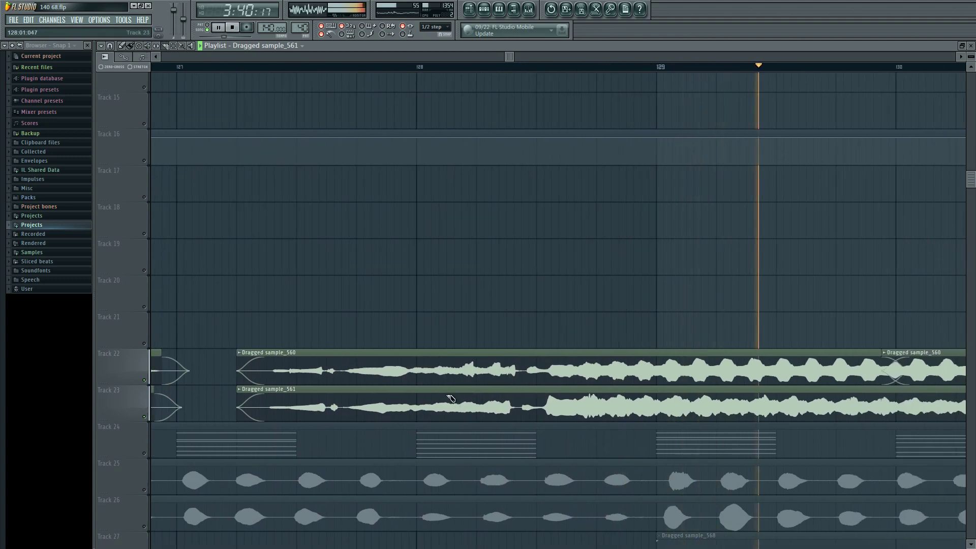
key(space)
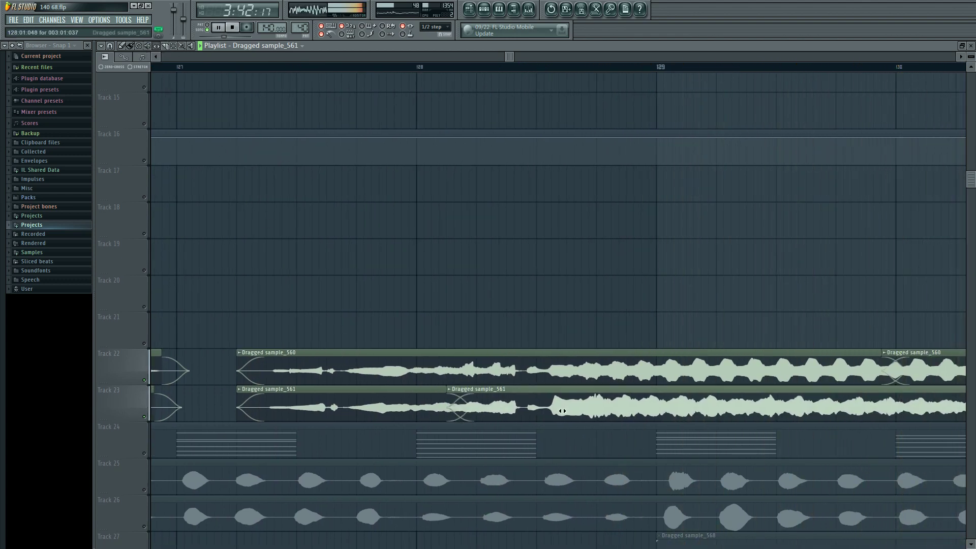
key(space)
- Slice the Track 23 vocal at 129:04:072, slip its ending later to finish with Track 22 at bar 131, and play the result
ctrl+scroll(512, 322, down, 3)
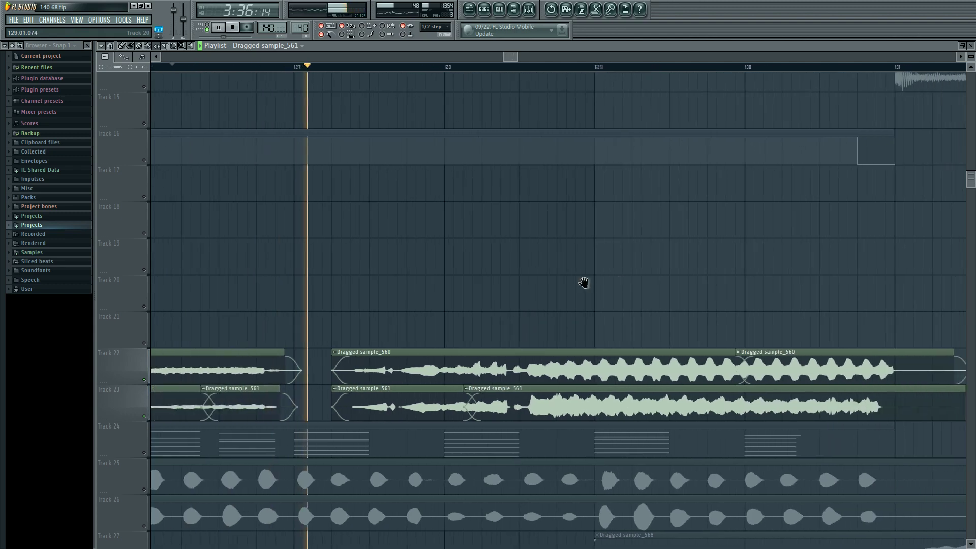
ctrl+scroll(844, 425, up, 3)
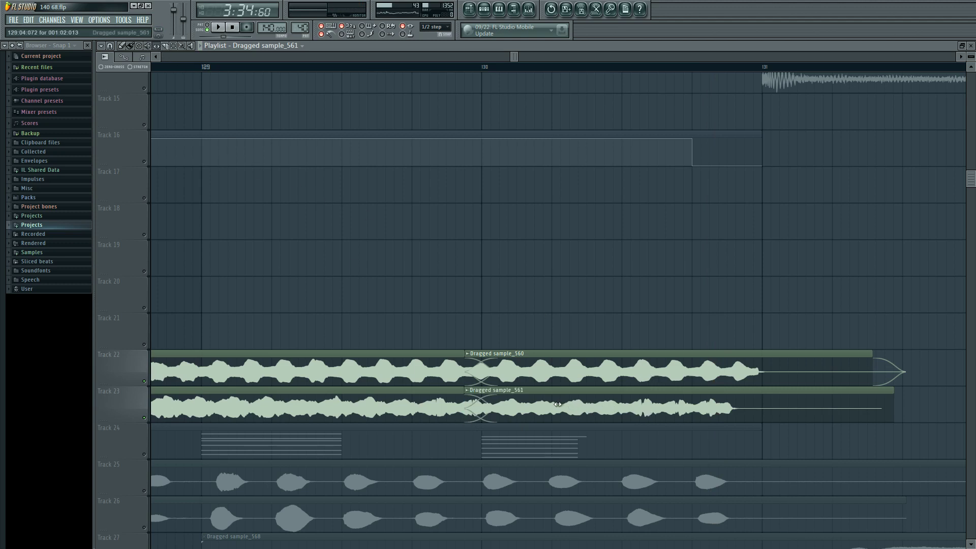
drag(557, 405, 565, 407)
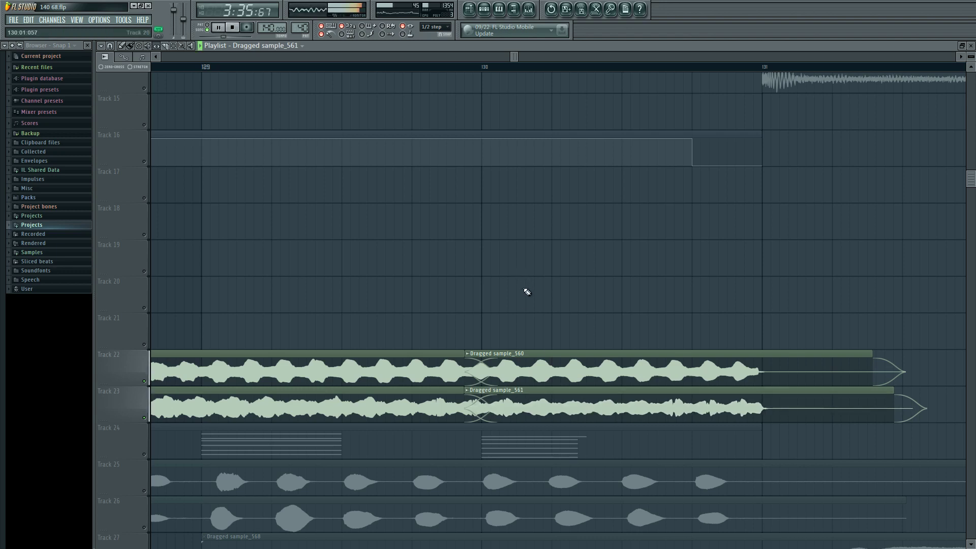
scroll(527, 291, down, 2)
scroll(527, 293, down, 3)
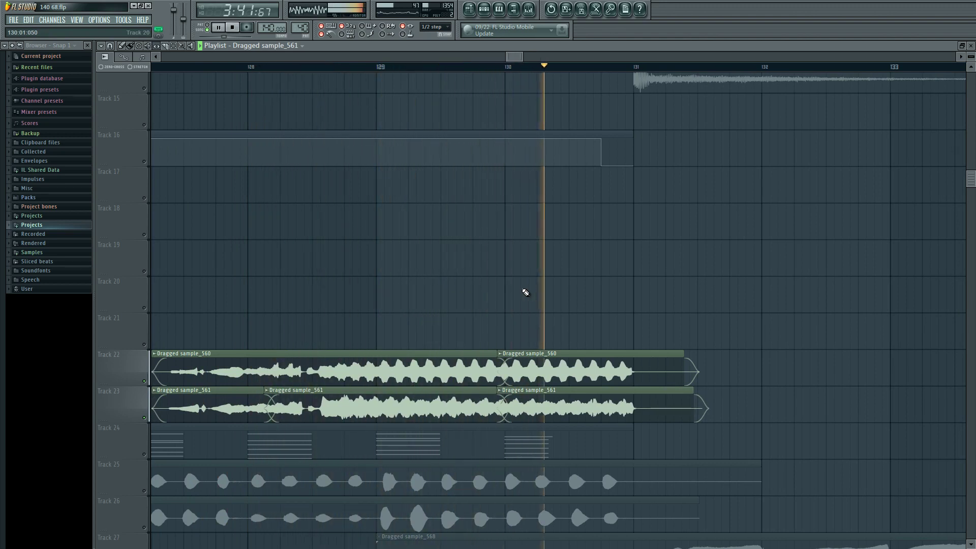
key(space)
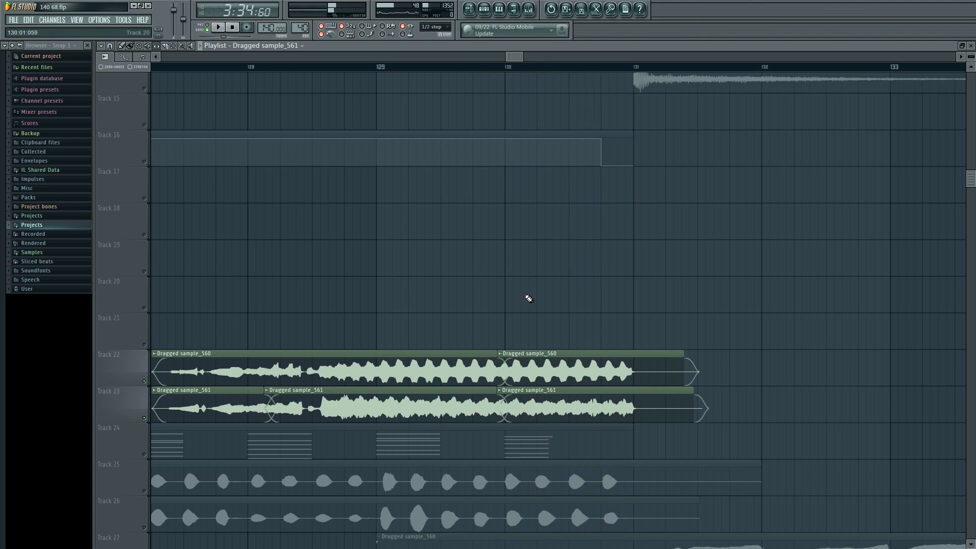
- Examine the edited Track 22 and Track 23 clips from bar 114 to bar 131 and the surrounding arrangement
scroll(482, 303, down, 6)
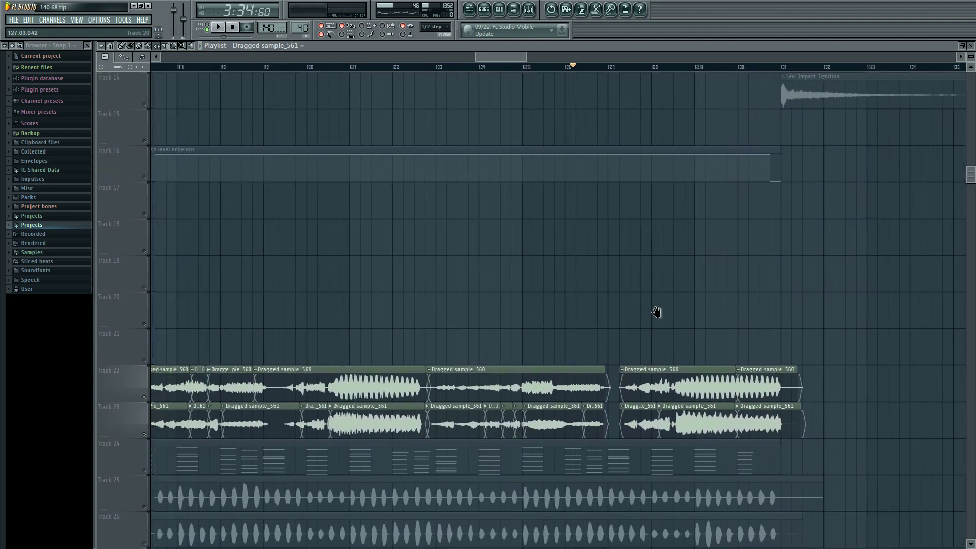
scroll(476, 310, left, 3)
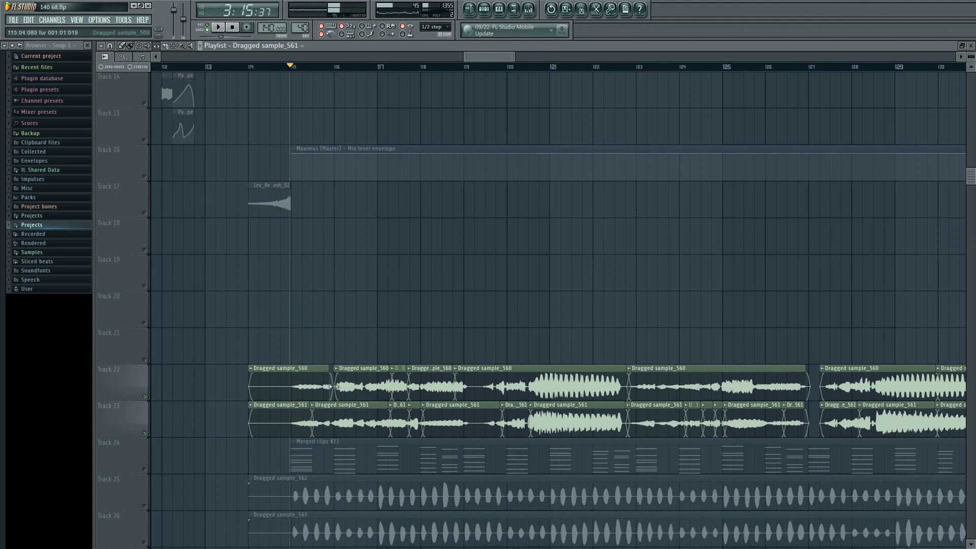
scroll(545, 318, right, 4)
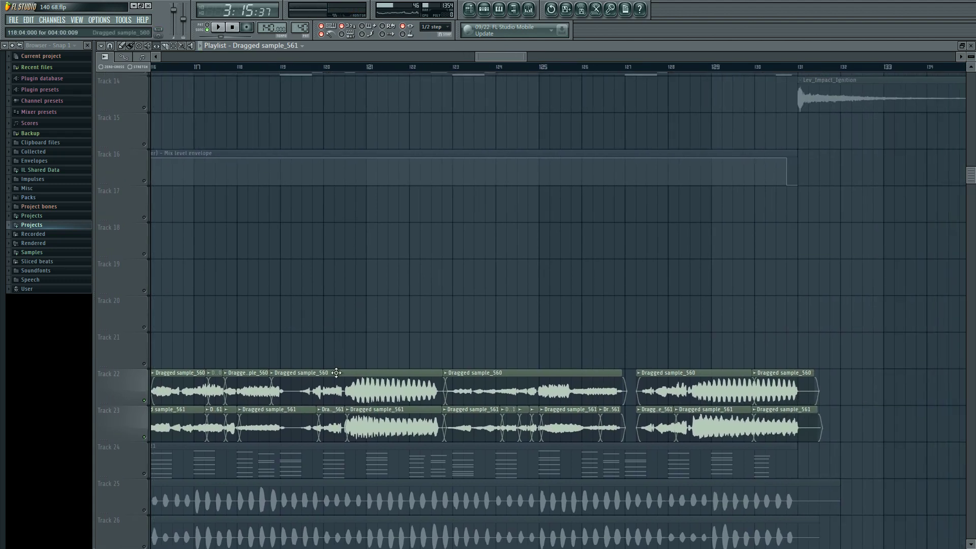
scroll(466, 338, right, 3)
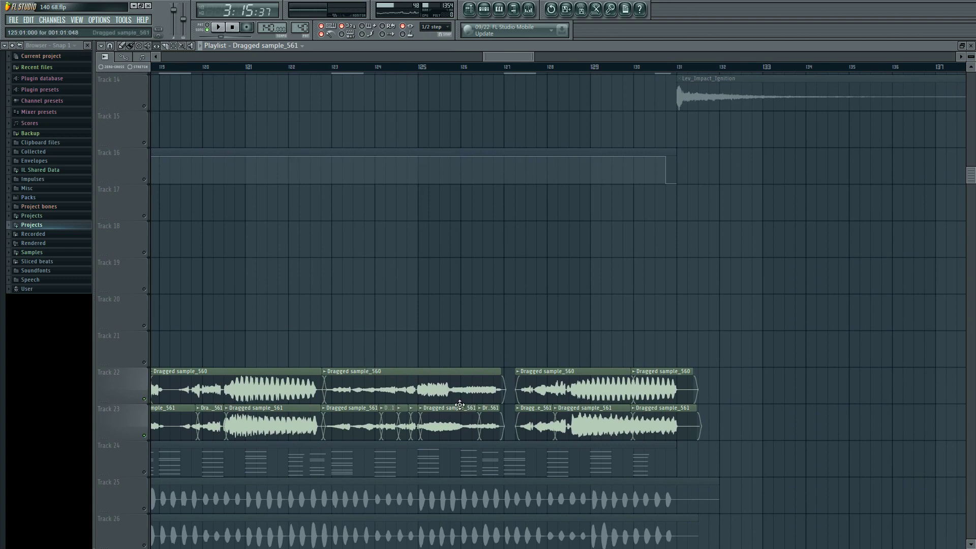
scroll(440, 392, right, 2)
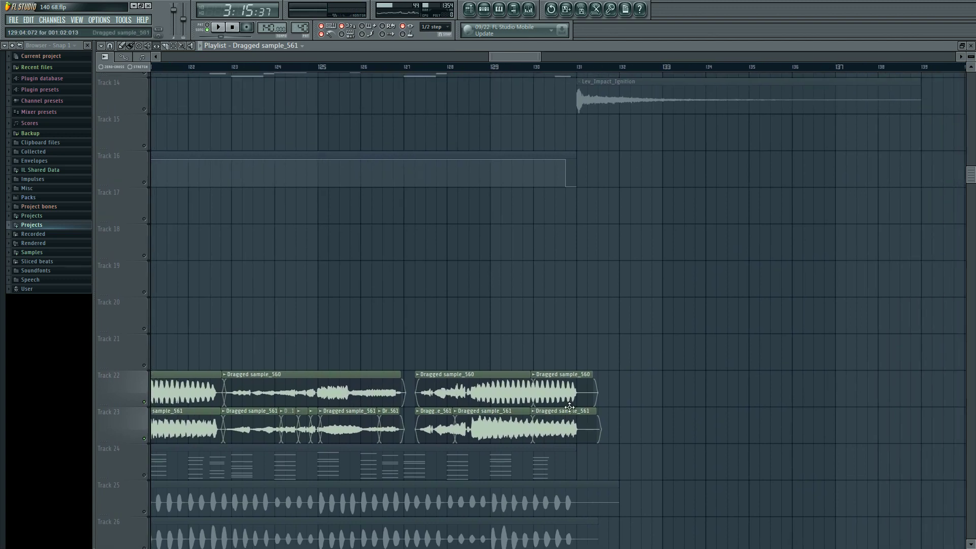
scroll(699, 341, down, 3)
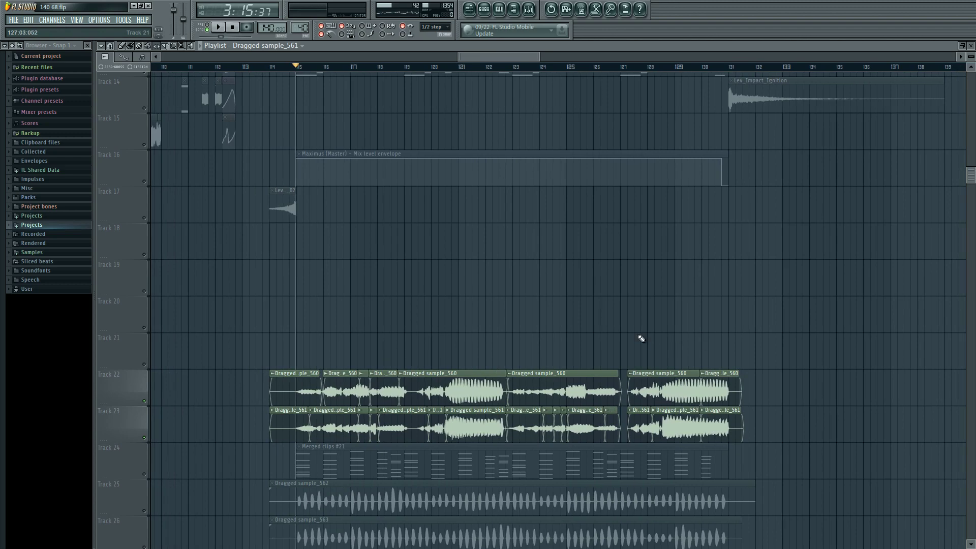
scroll(641, 339, down, 6)
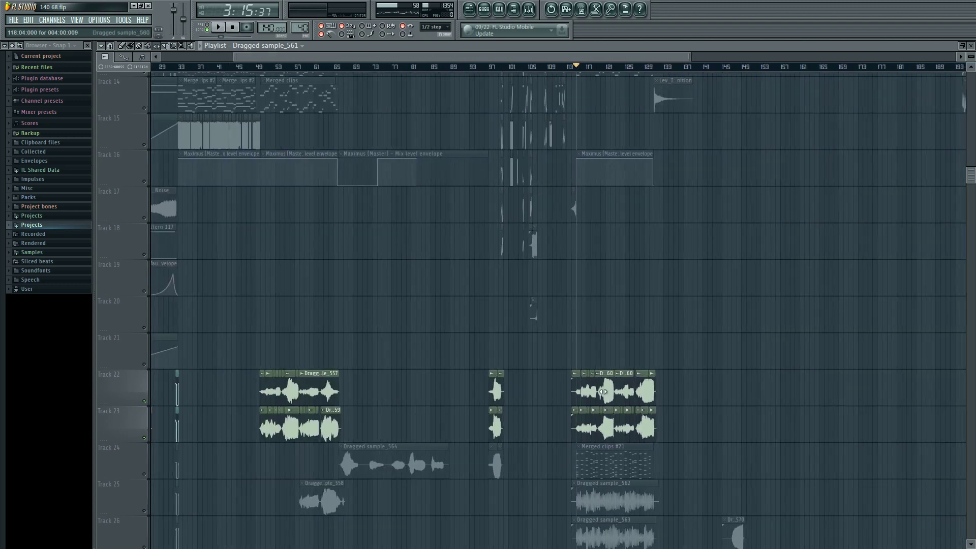
drag(544, 485, 494, 492)
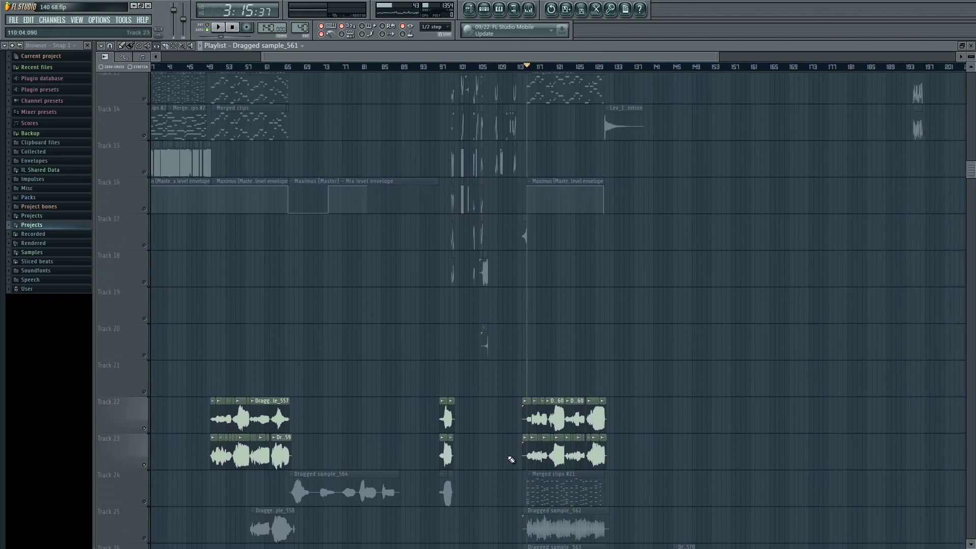
- Unmute Tracks 25 and 26 and play them with the Track 22 and 23 vocals from about bar 115
scroll(512, 459, up, 8)
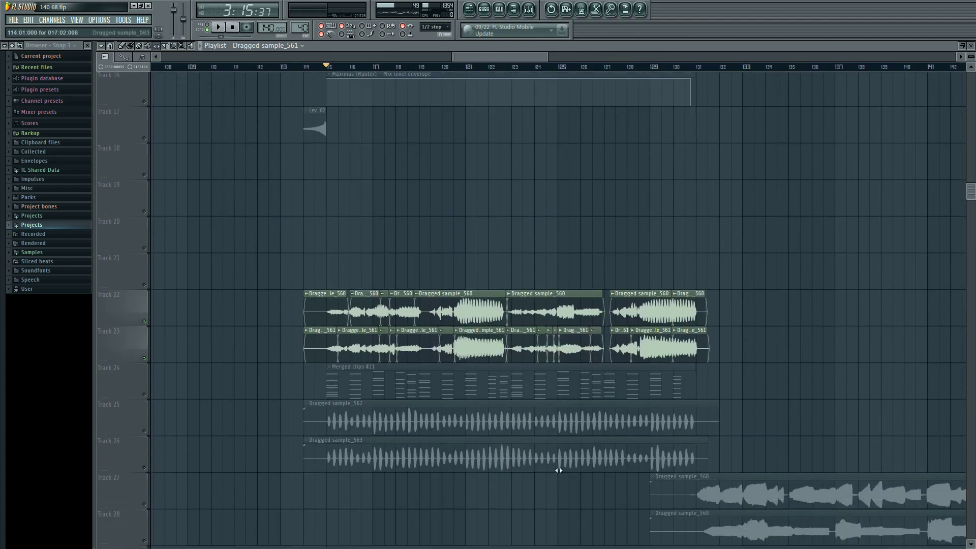
click(148, 427)
shift+click(150, 467)
key(space)
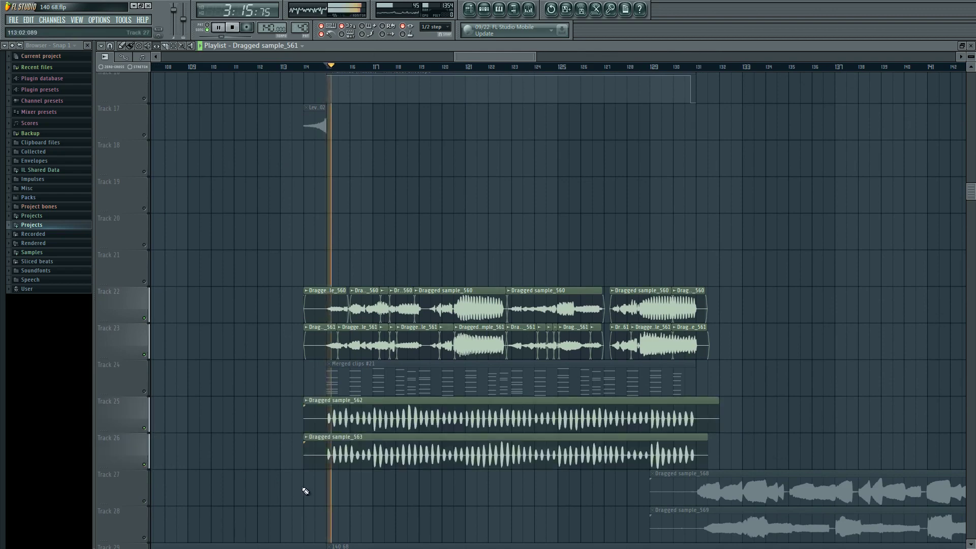
- Check the vocal inserts' levels in the mixer during playback, then close the mixer and stop playback
scroll(310, 487, up, 4)
click(535, 9)
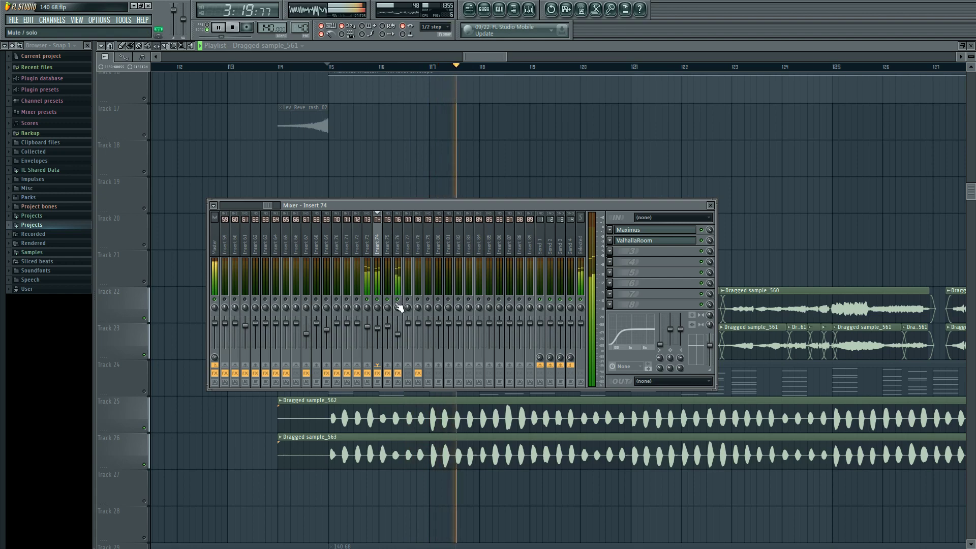
key(F9)
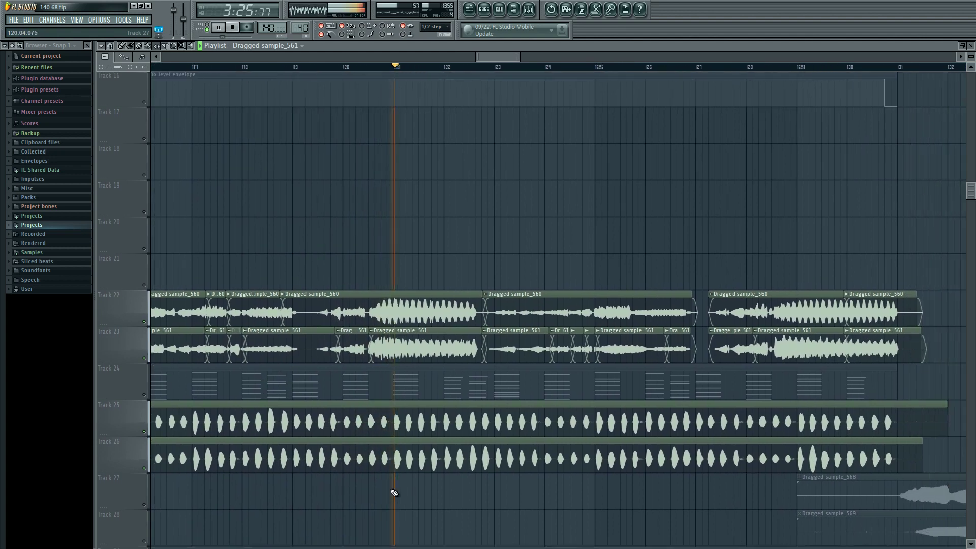
key(space)
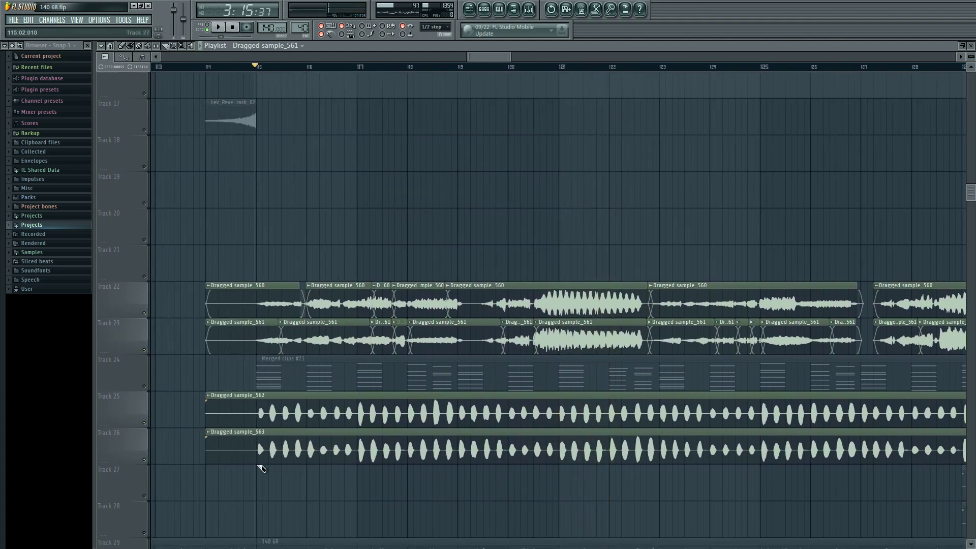
- Slip the audio of the Track 25 and Track 26 clips earlier so their first syllables start at bar 115
scroll(255, 465, up, 5)
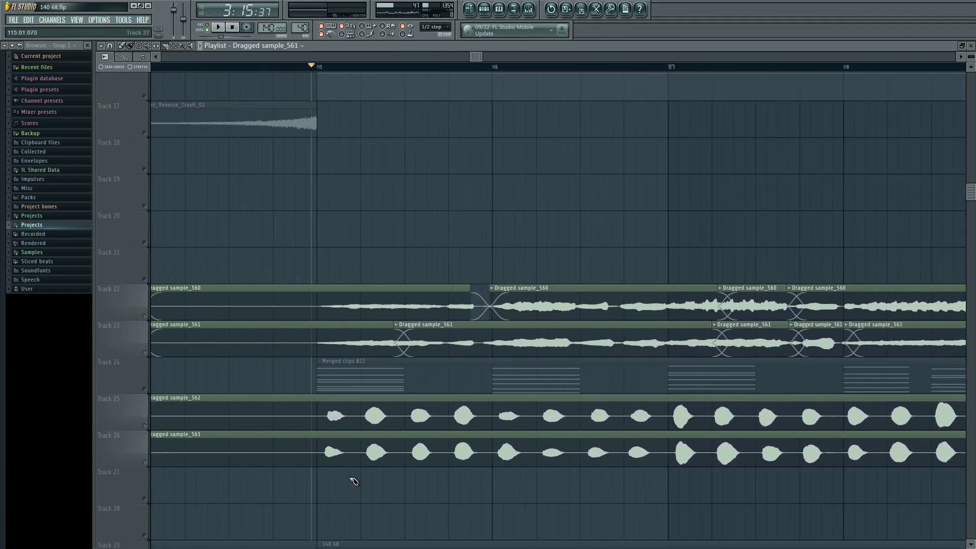
scroll(356, 481, right, 4)
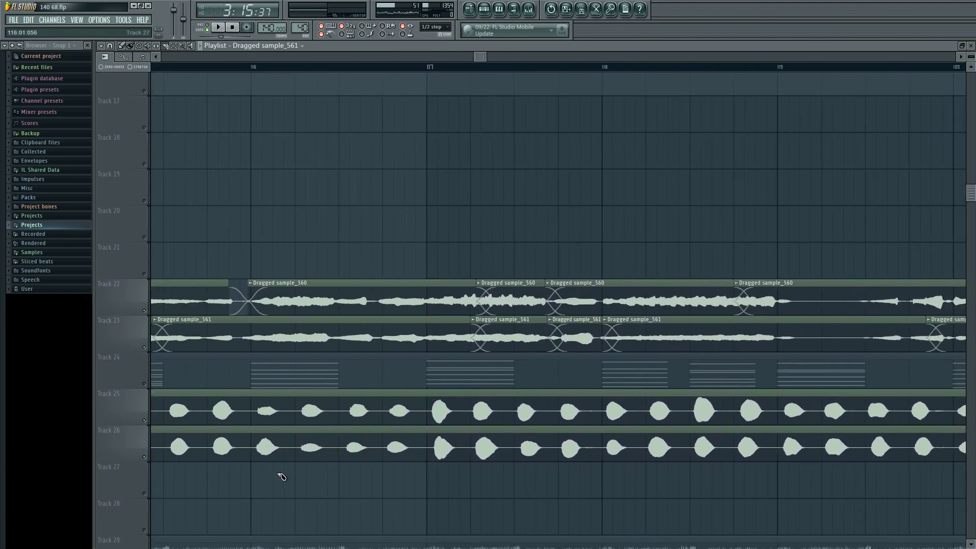
scroll(509, 487, left, 5)
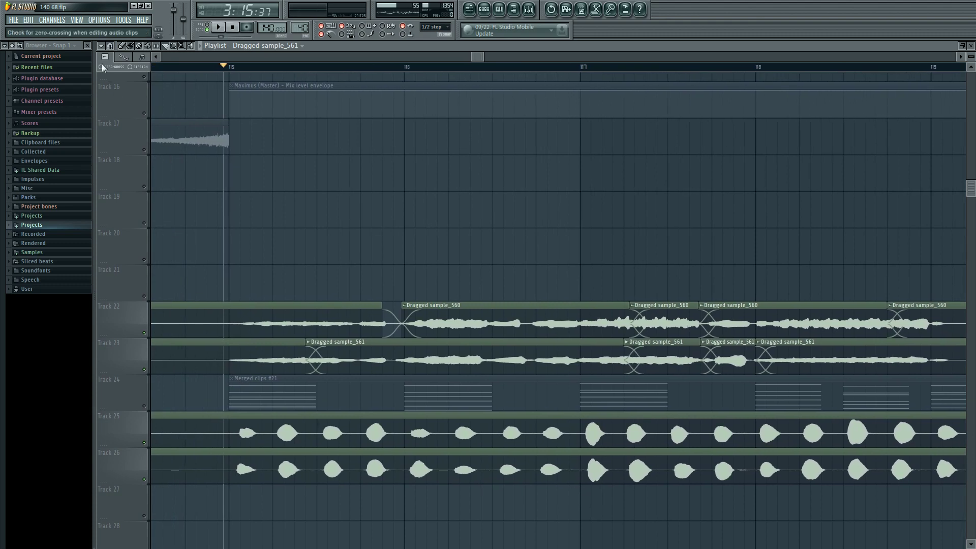
scroll(288, 303, left, 2)
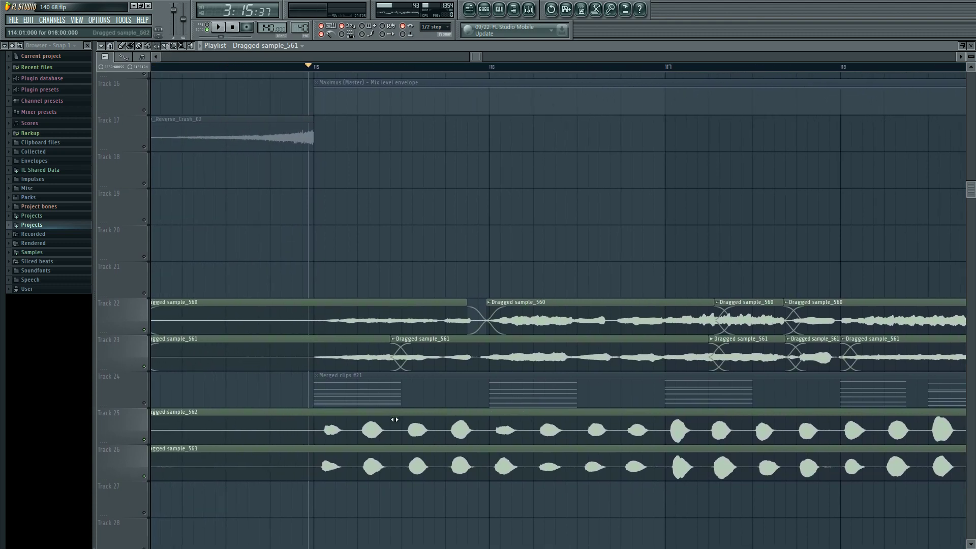
drag(389, 430, 379, 430)
drag(380, 477, 374, 477)
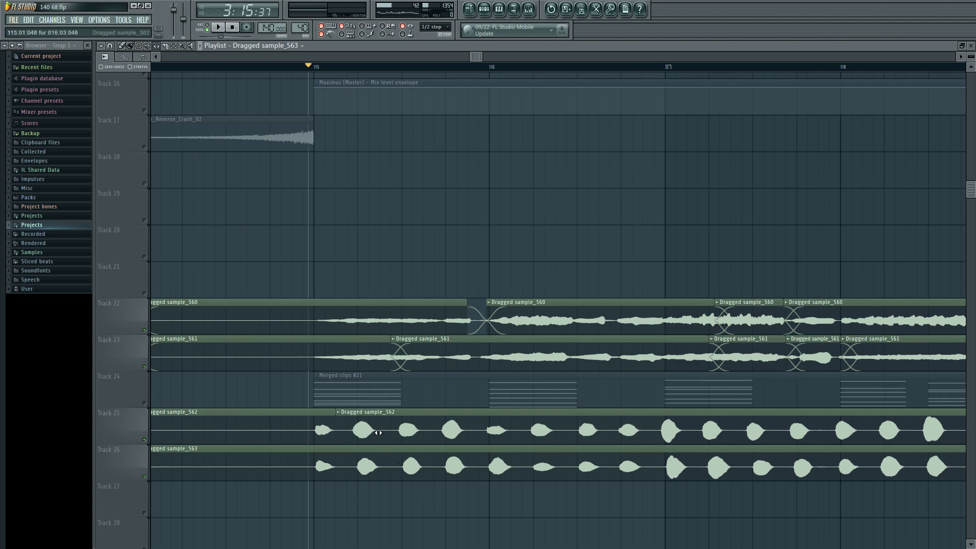
- Slip the Track 25 clip's audio slightly later to match Track 26, and slice it mid-bar 116 and just before bar 117
drag(378, 433, 382, 434)
key(space)
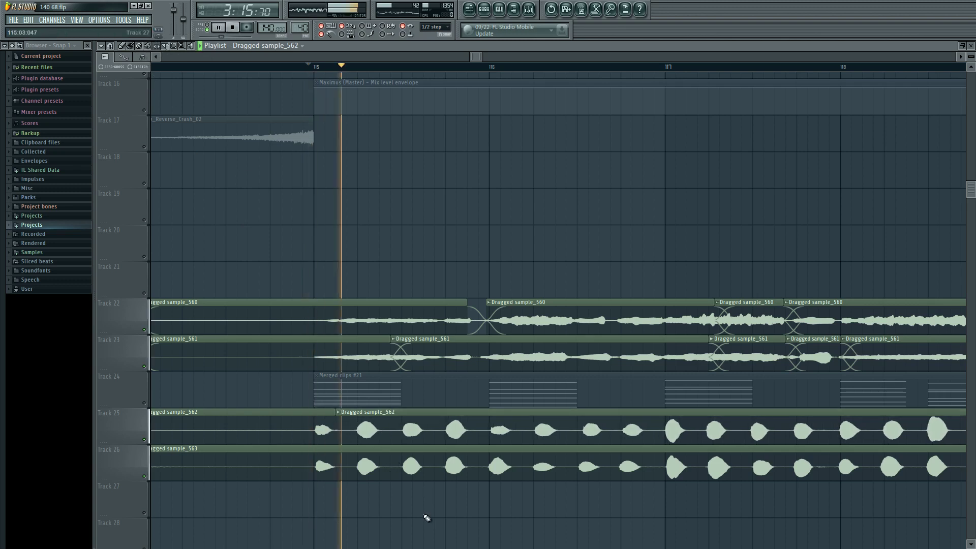
drag(589, 495, 418, 484)
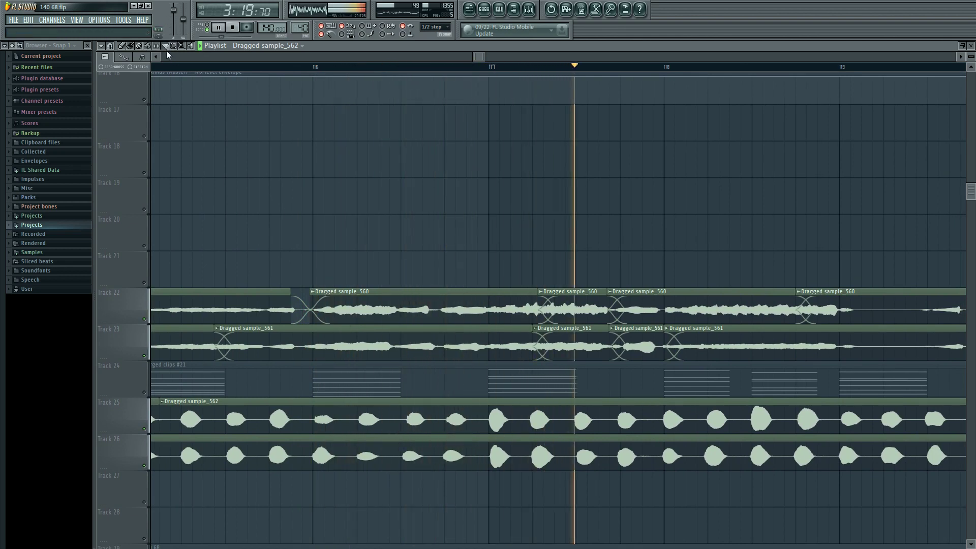
click(392, 414)
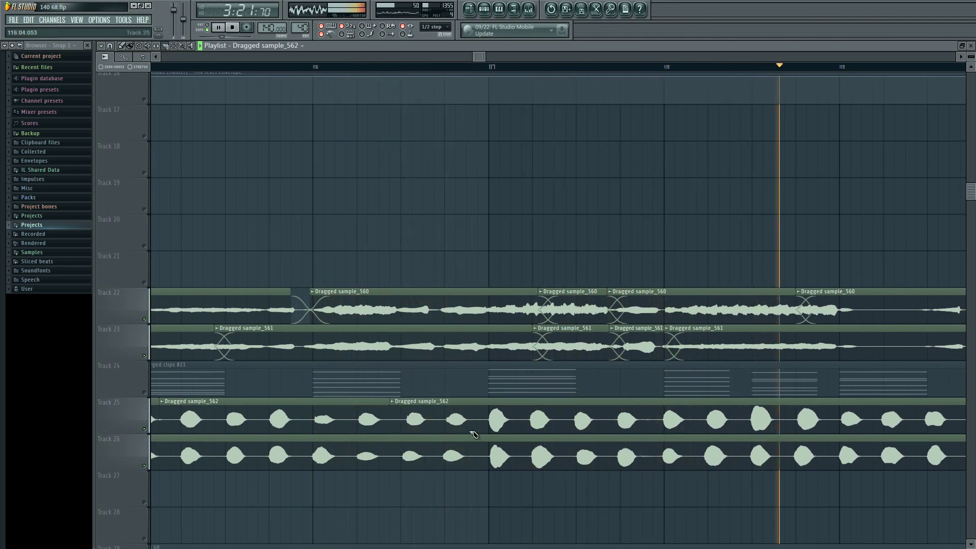
click(480, 429)
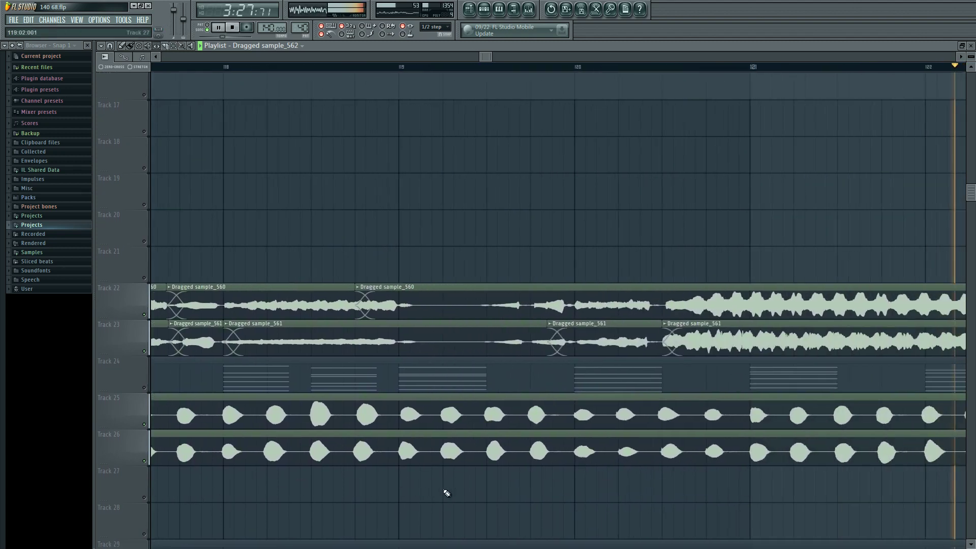
- Slice the Track 25 and Track 26 clips early in bar 127 and just before bar 128, and slip the audio between the cuts slightly later
drag(375, 491, 538, 511)
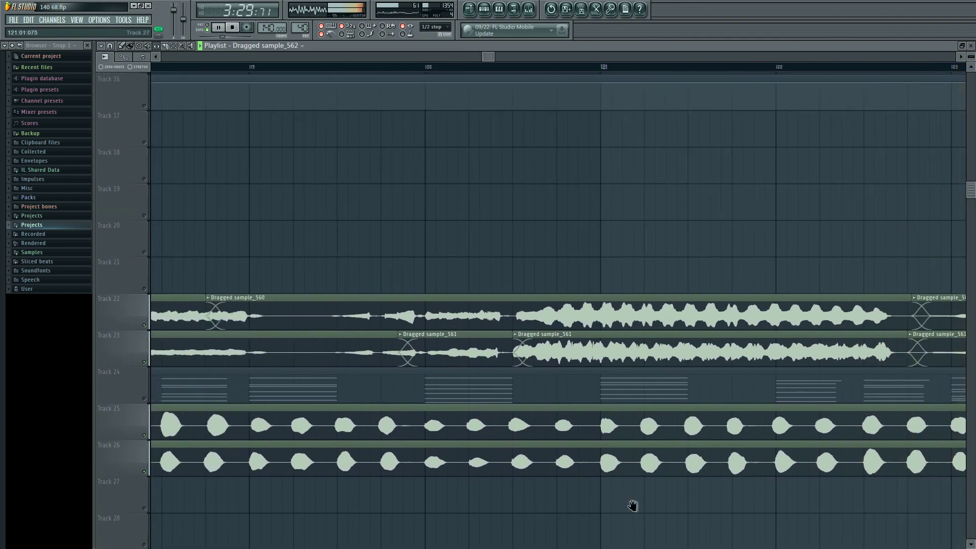
drag(633, 505, 419, 506)
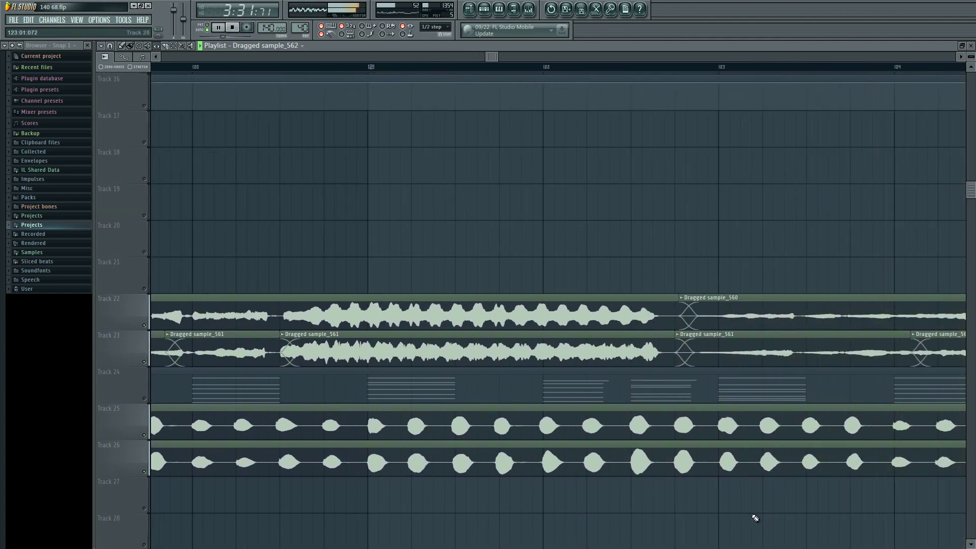
drag(756, 518, 501, 483)
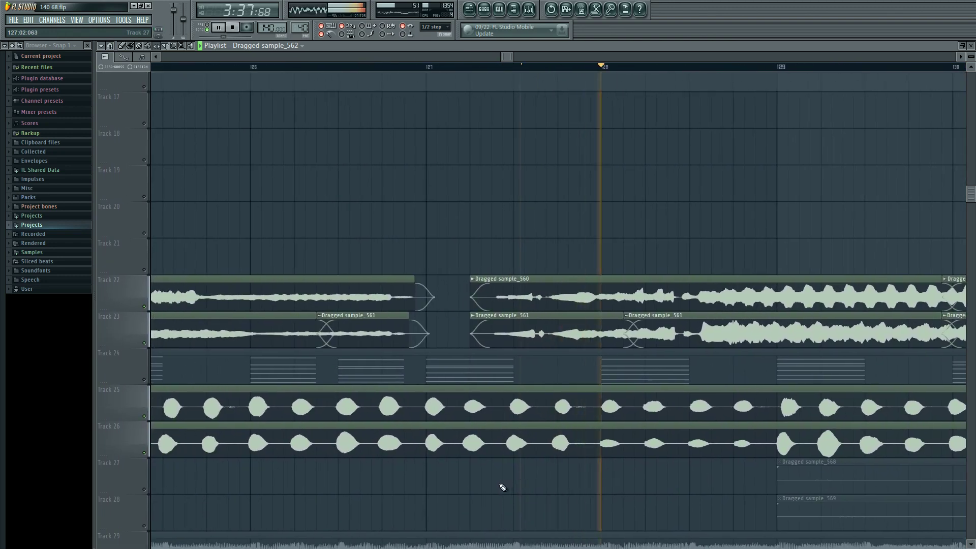
click(338, 67)
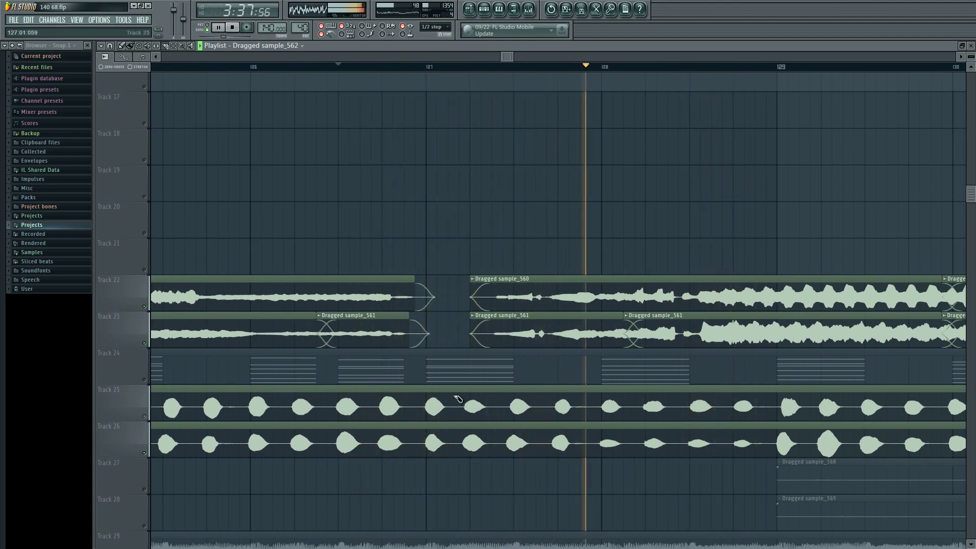
drag(459, 394, 462, 455)
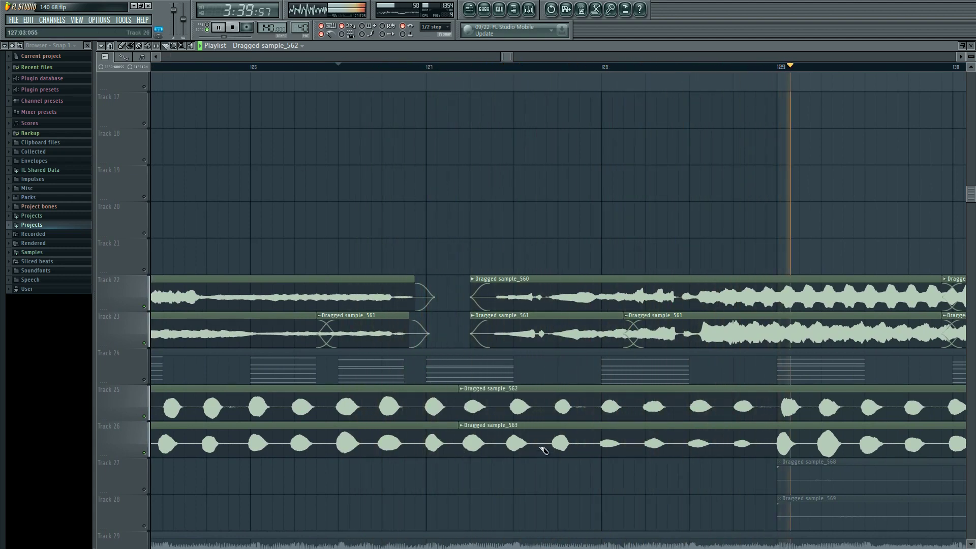
drag(593, 400, 593, 460)
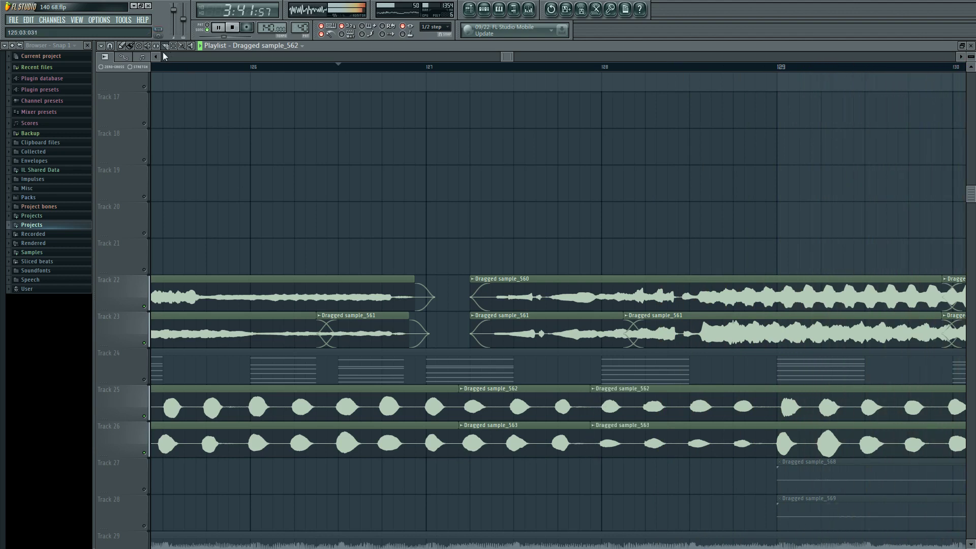
drag(518, 388, 515, 425)
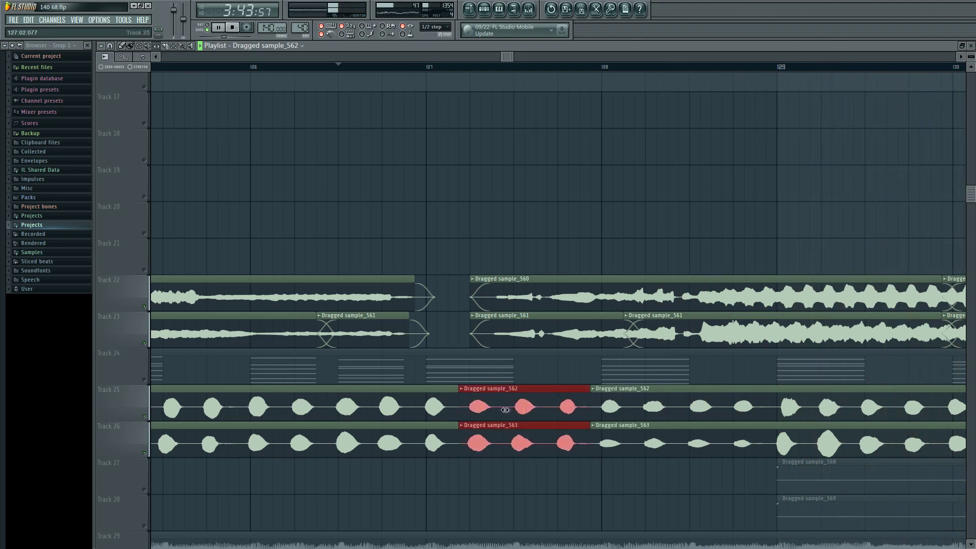
key(space)
key(space)
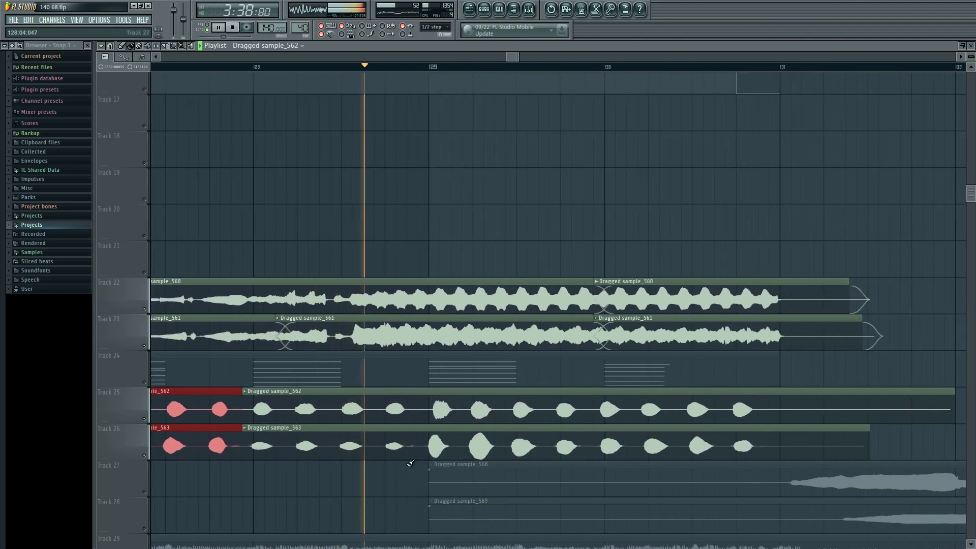
- Isolate the Track 25 syllable at bar 129 with slices around it and slip its audio slightly earlier to match Track 26
click(441, 432)
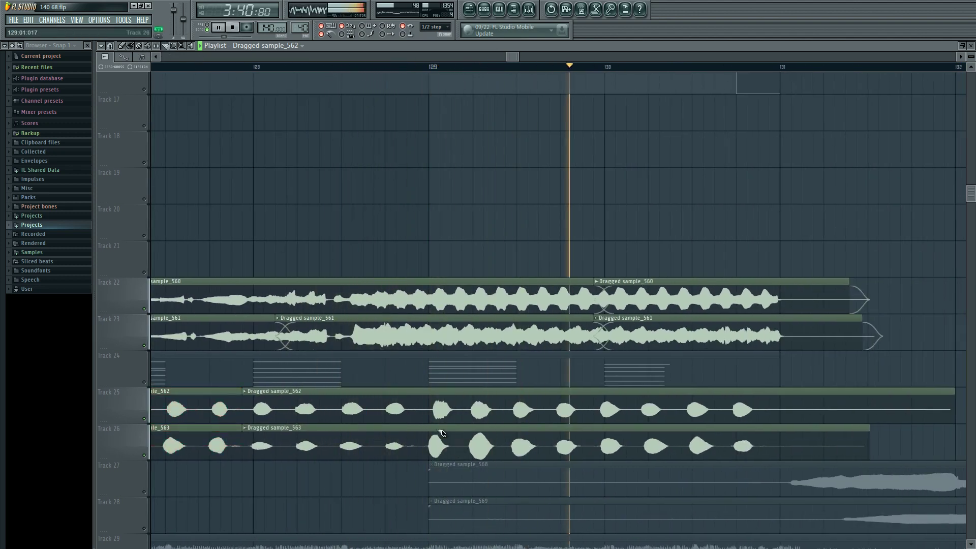
click(462, 400)
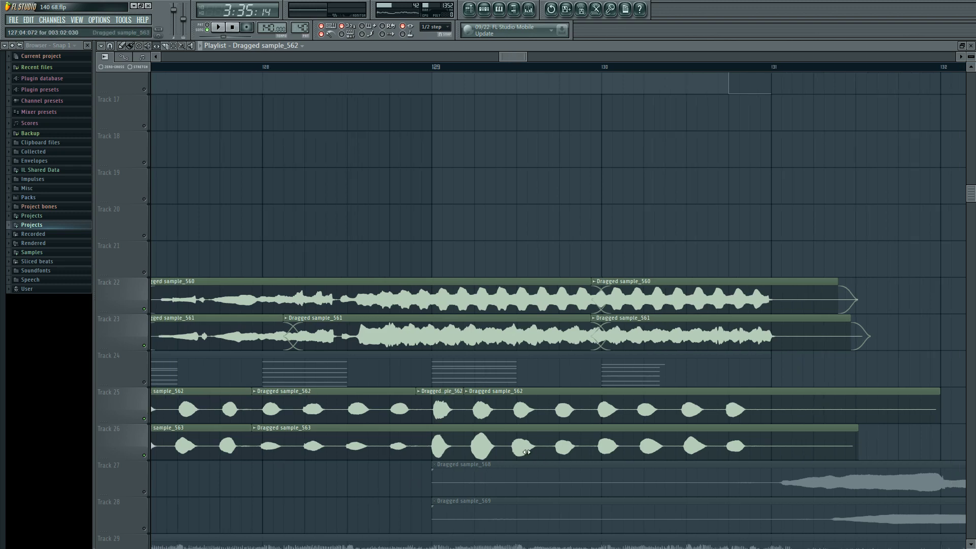
- Examine the whole playlist arrangement and locate the remaining vocal clips that still need alignment
scroll(519, 450, down, 8)
scroll(655, 450, down, 4)
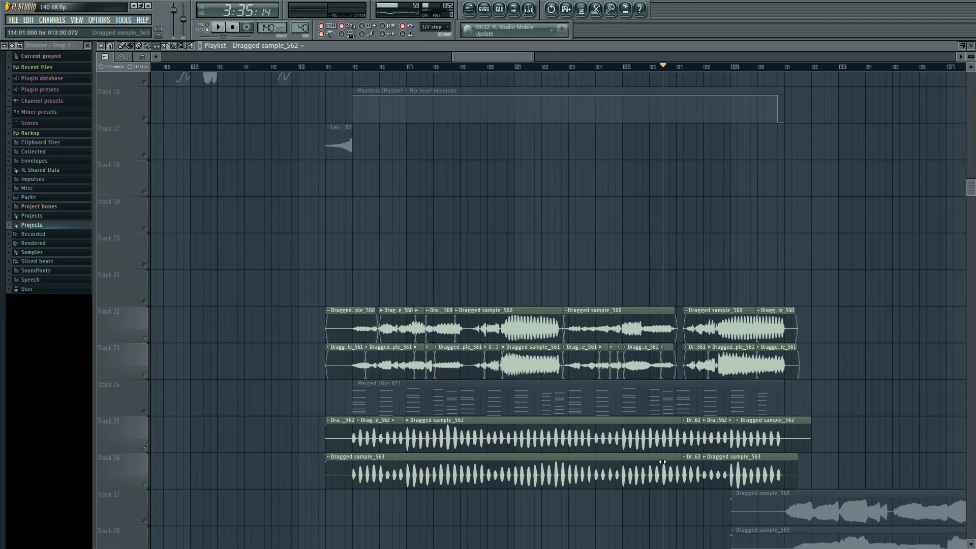
scroll(663, 462, down, 6)
scroll(666, 463, up, 10)
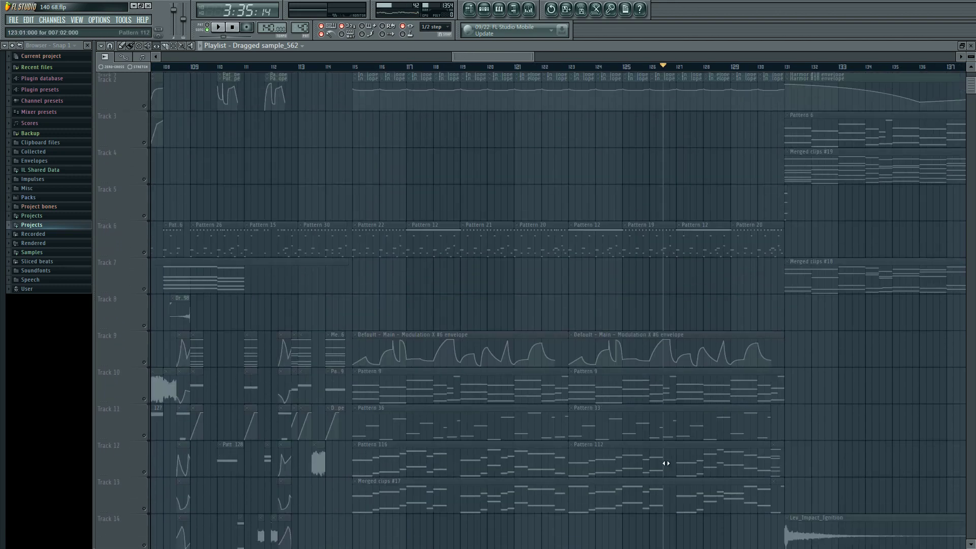
scroll(667, 460, down, 6)
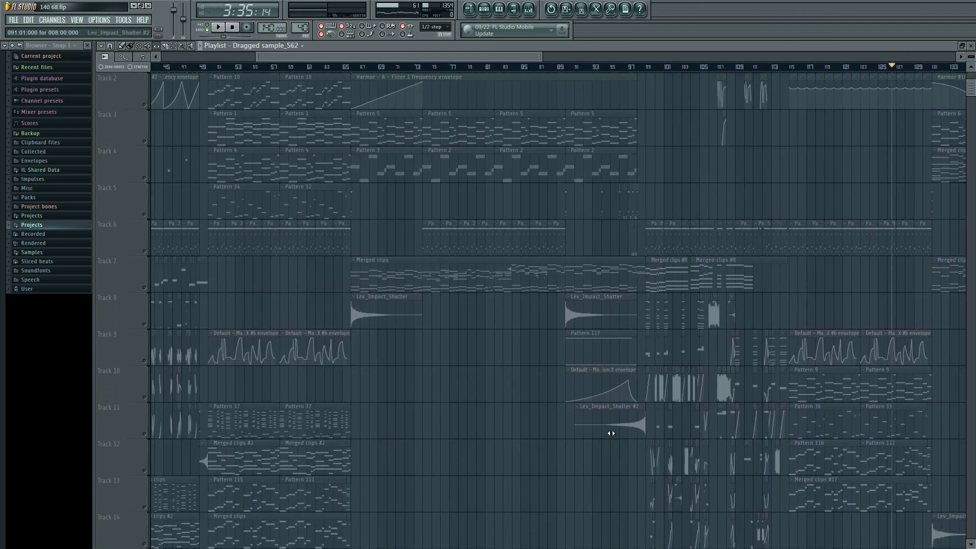
scroll(744, 431, down, 6)
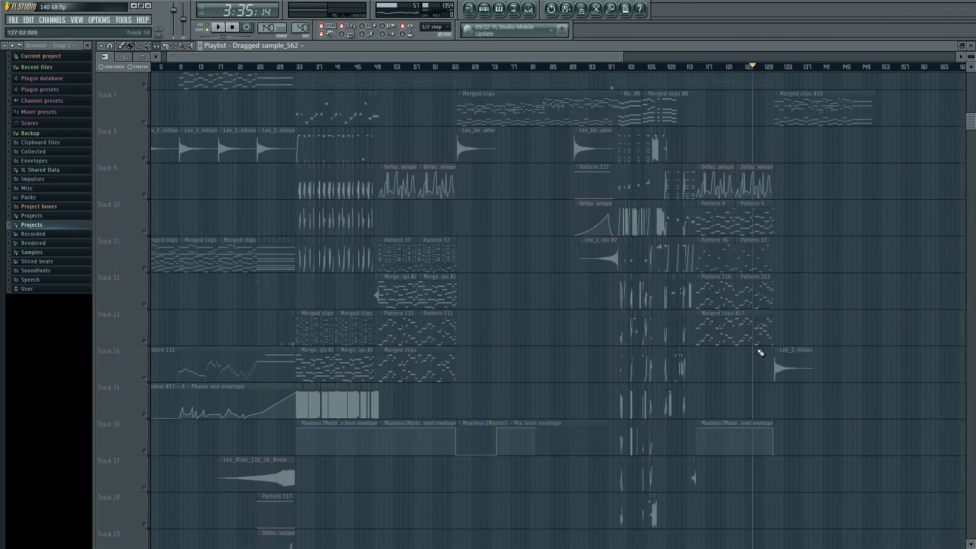
scroll(700, 409, down, 2)
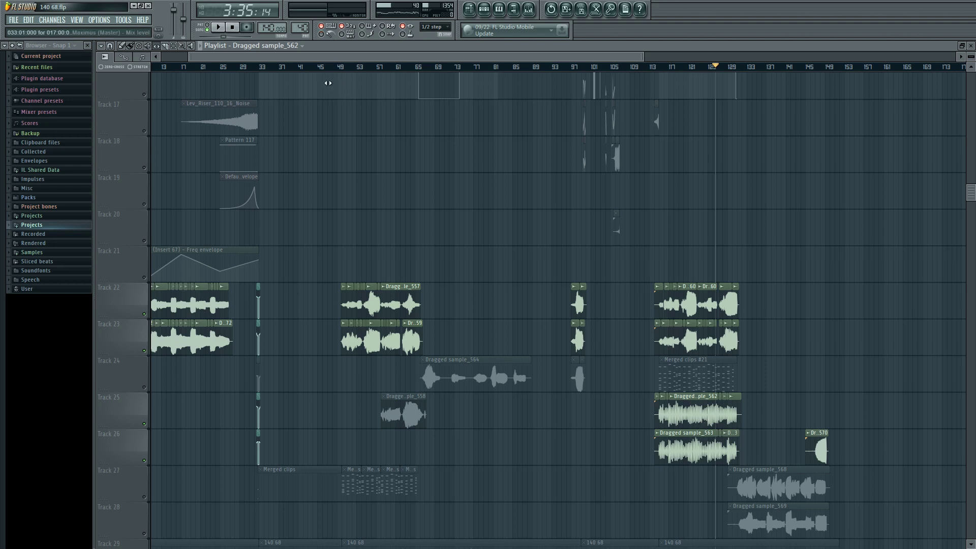
- Set the main snap to Line, mute Tracks 22, 23, 25 and 26, and unmute Tracks 27 and 28
click(429, 28)
click(436, 36)
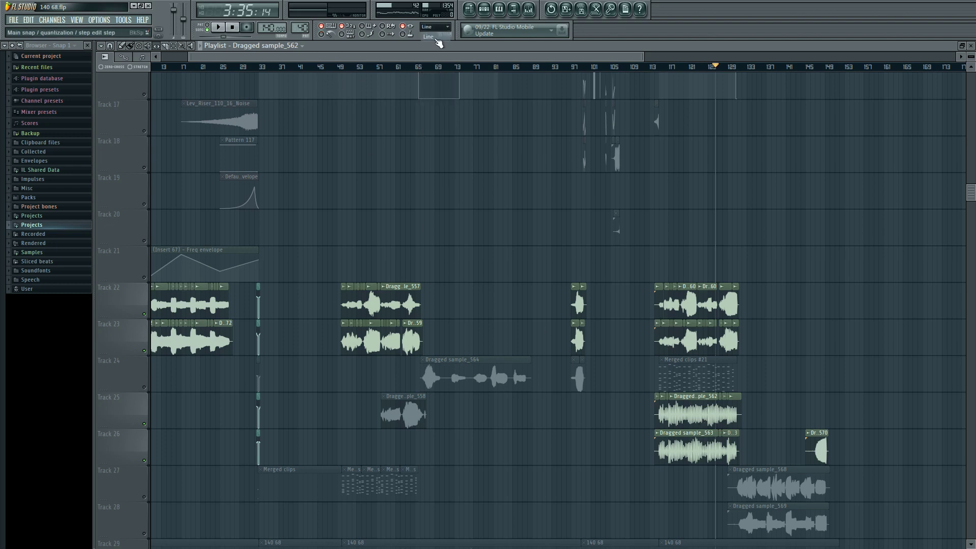
scroll(604, 404, up, 3)
scroll(233, 366, down, 2)
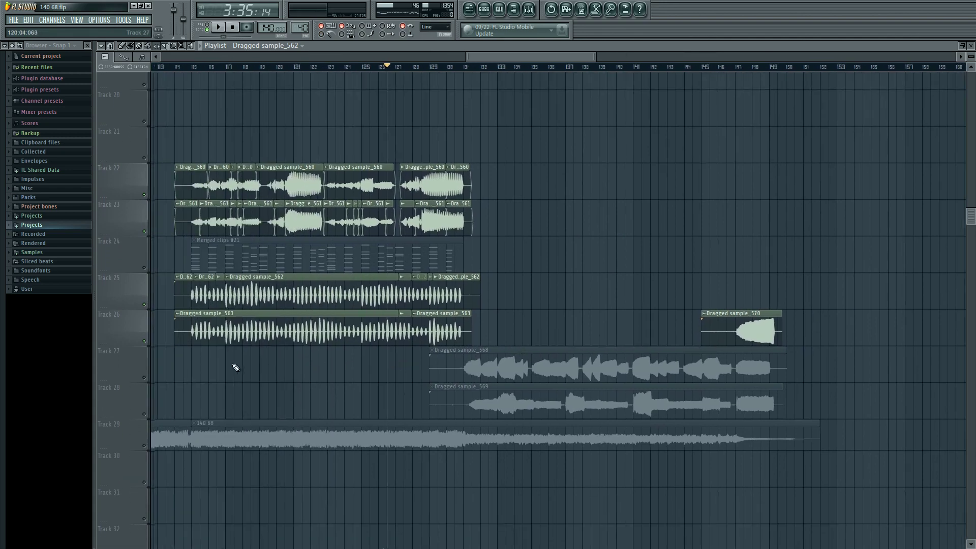
drag(148, 380, 148, 401)
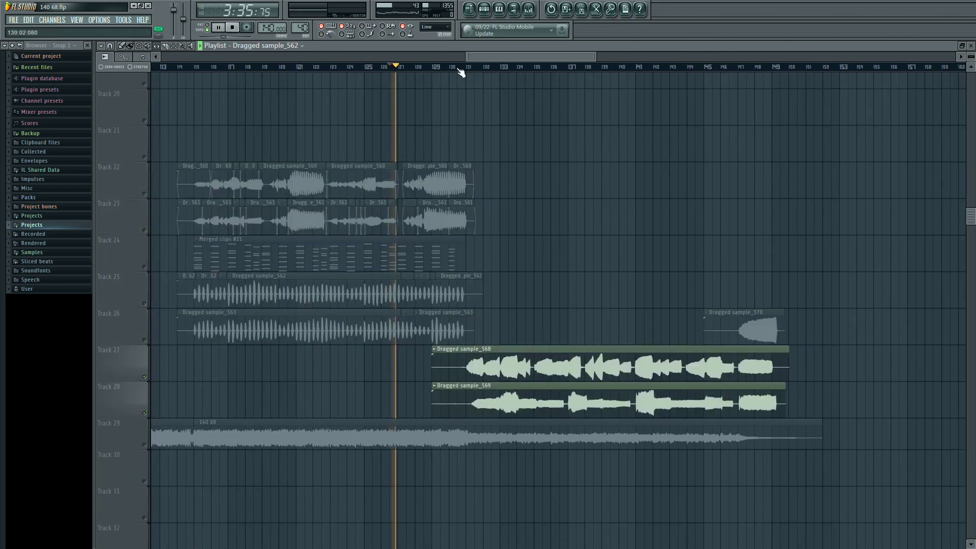
- Play the Track 27 and Track 28 vocals from about bar 130 and compare their entries near bar 131
scroll(552, 218, up, 3)
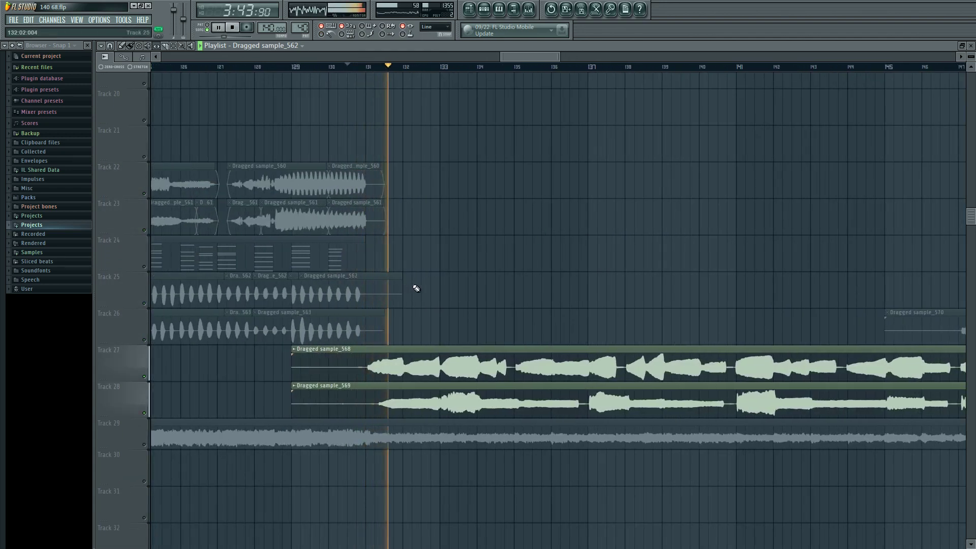
scroll(360, 366, up, 2)
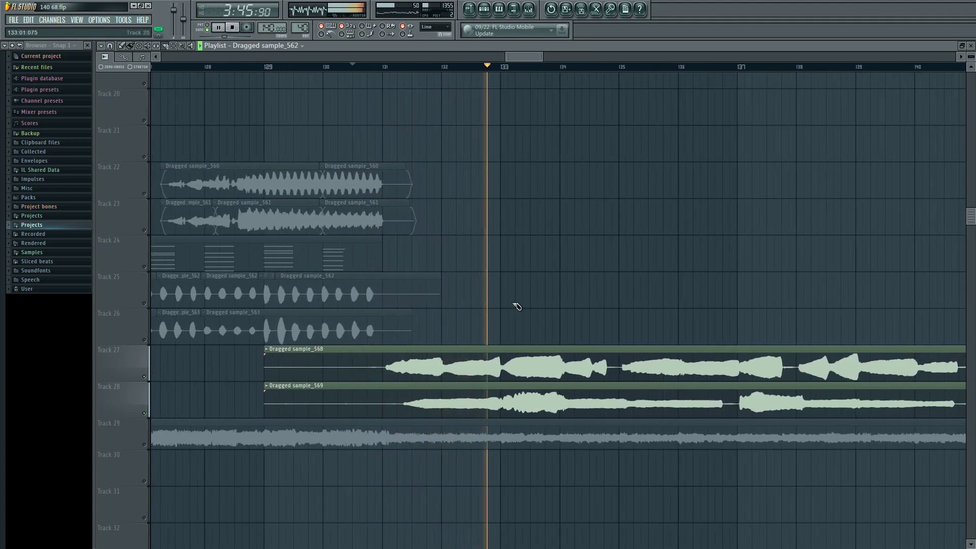
key(space)
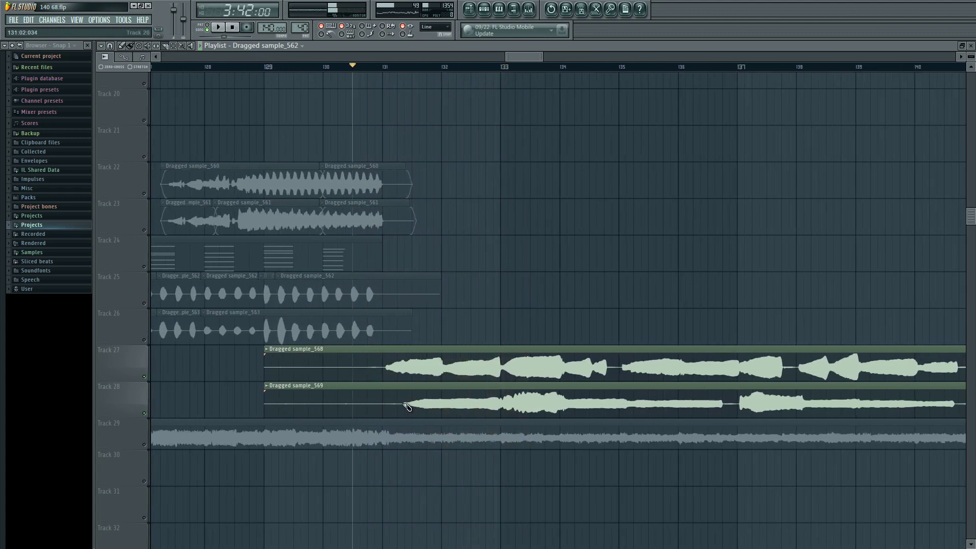
scroll(409, 409, up, 2)
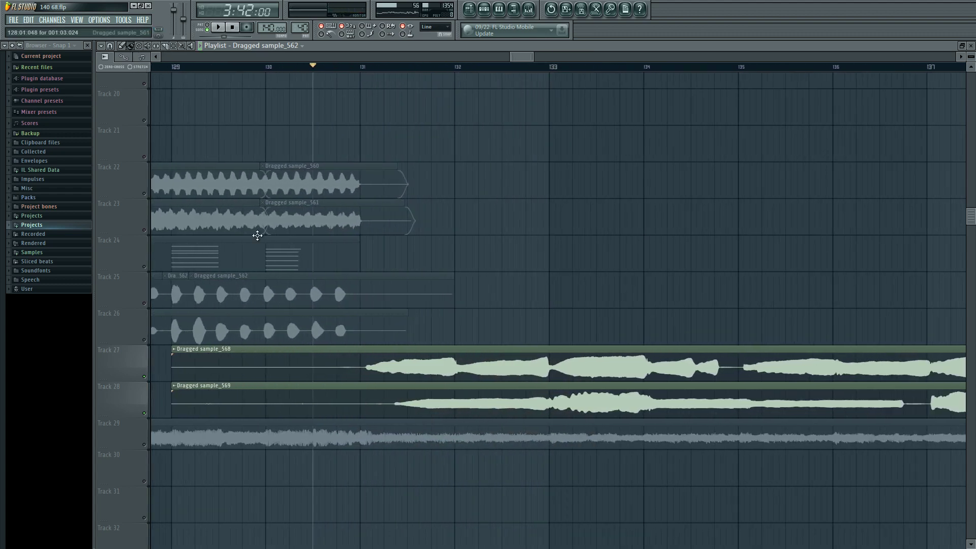
click(175, 386)
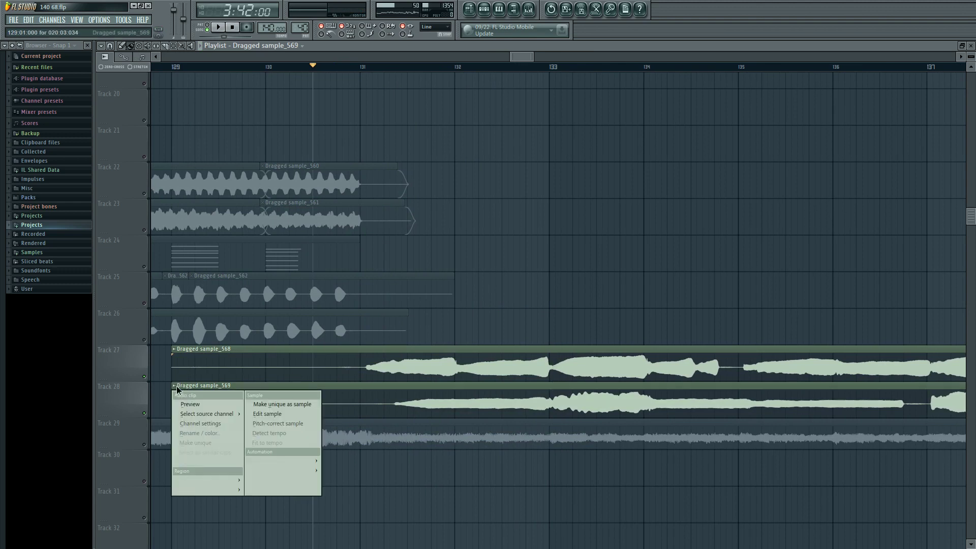
click(205, 444)
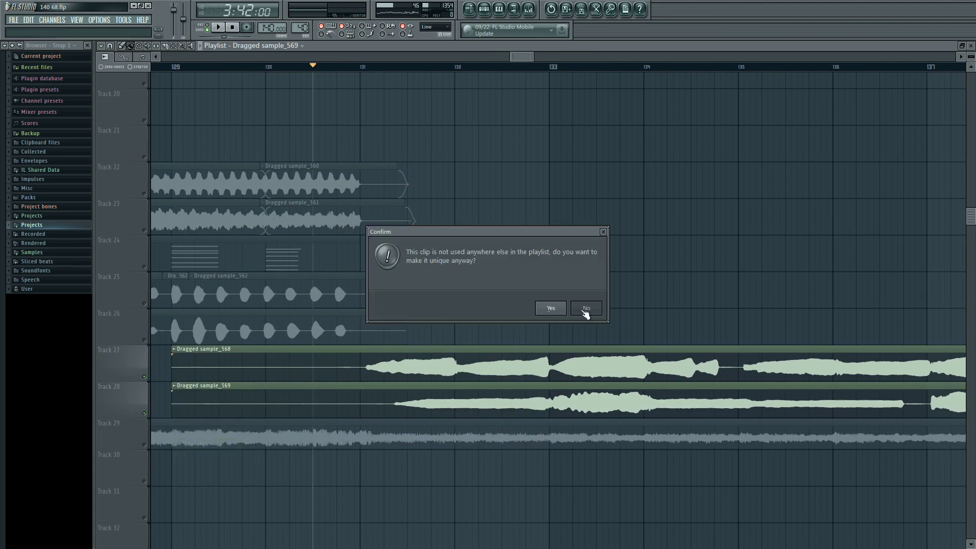
click(585, 308)
- Set the declicking method of Dragged sample_569 and Dragged sample_568 to Crossfade (bleeding)
click(727, 342)
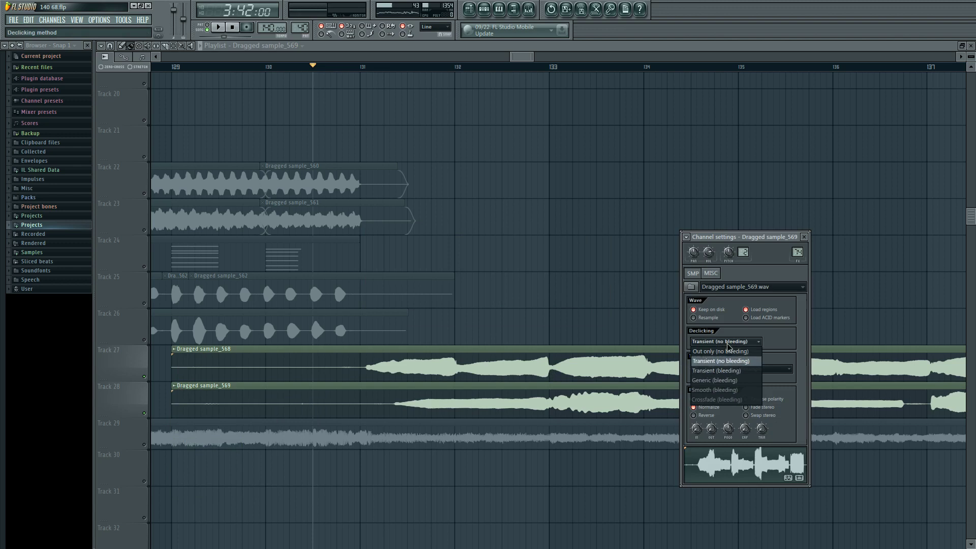
click(725, 399)
double_click(661, 364)
click(738, 341)
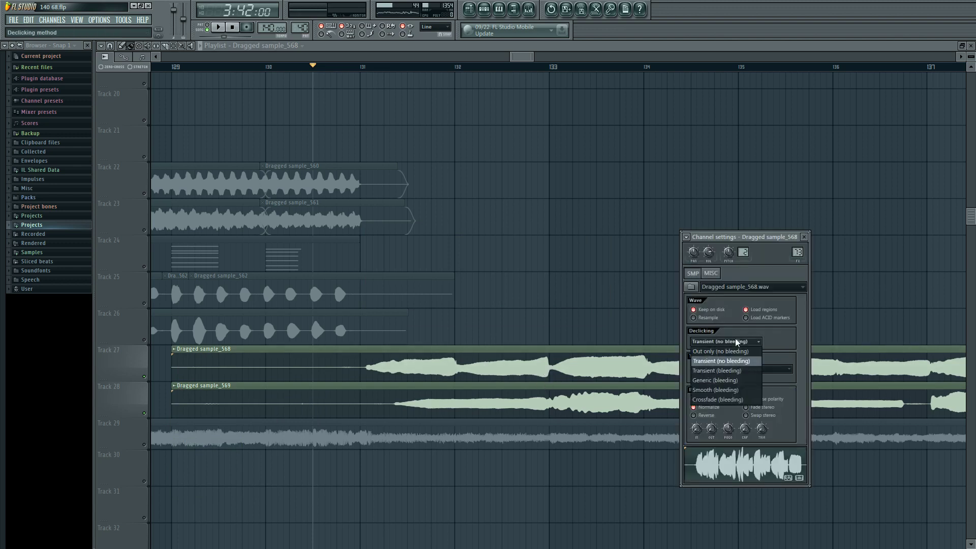
click(725, 400)
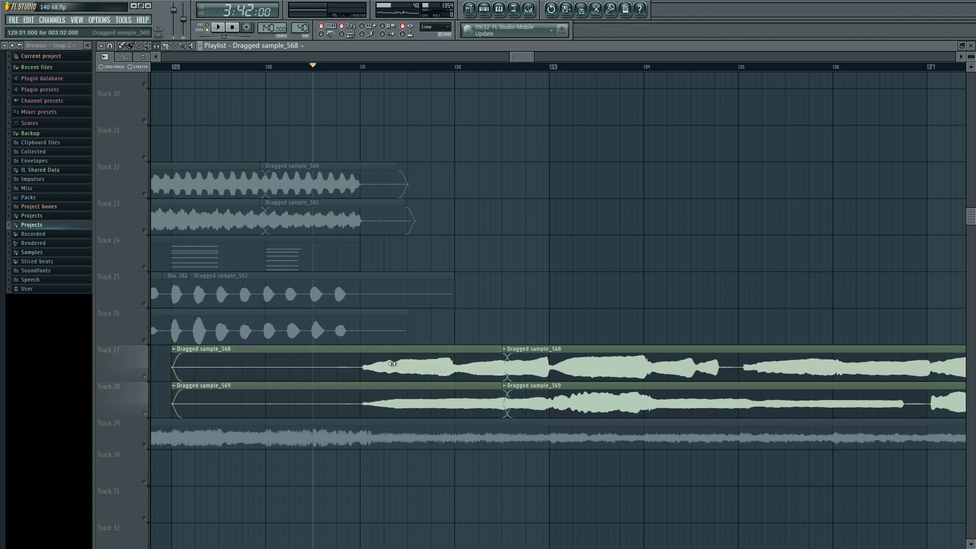
- Slice the Track 27 and Track 28 clips at bar 131 and delete the silent pieces before it
key(space)
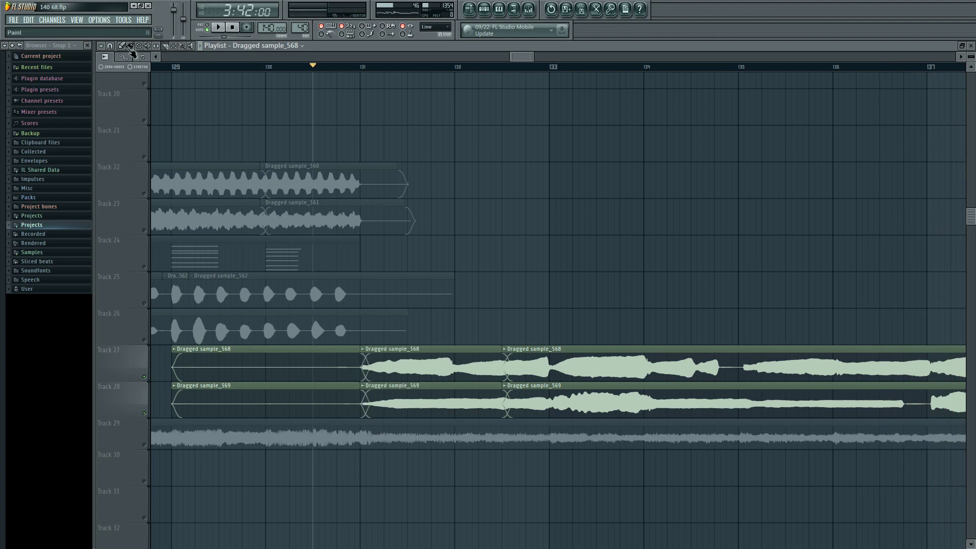
right_click(307, 370)
key(space)
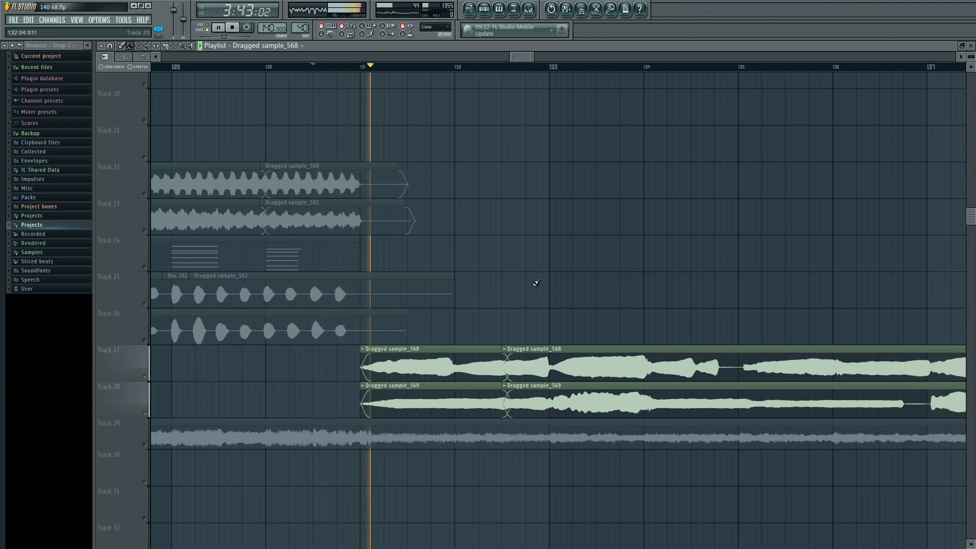
- Play the trimmed Track 27 and Track 28 vocals to about bar 135 and examine the Track 27 phrase ending in bar 134
key(space)
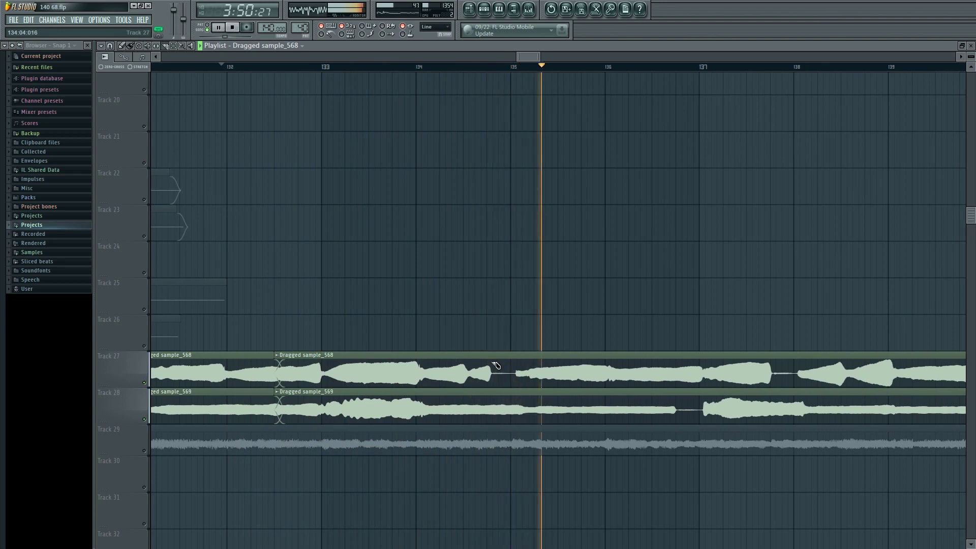
key(space)
scroll(487, 400, up, 2)
scroll(487, 399, up, 1)
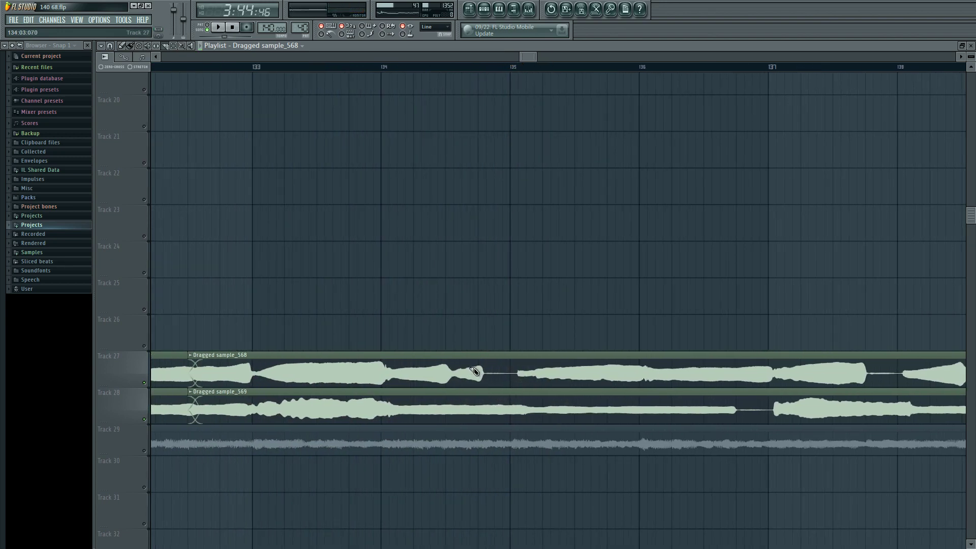
- Replay the Track 27 and Track 28 vocals around bar 134 to examine how the Track 27 phrase ends before bar 135
key(space)
key(space)
key(space)
key(space)
key(space)
key(space)
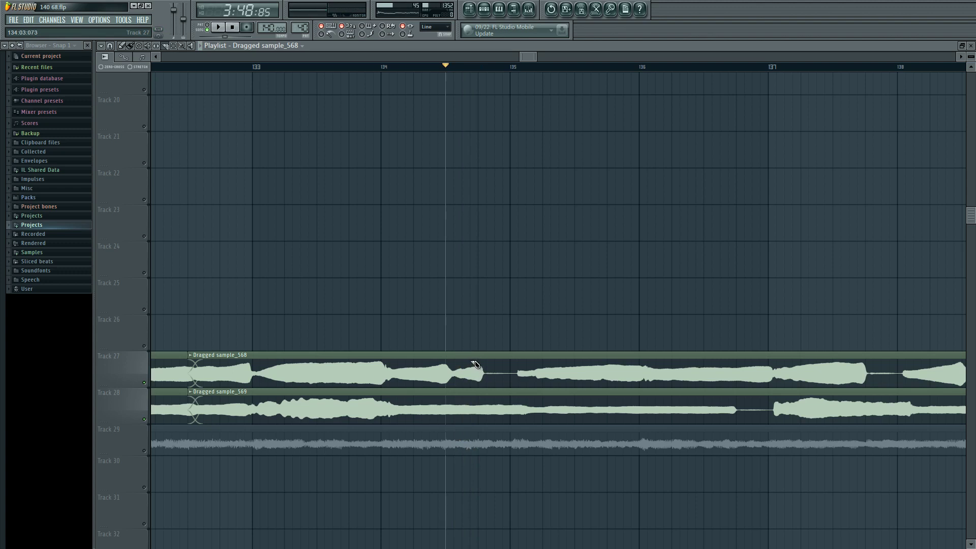
scroll(473, 364, down, 5)
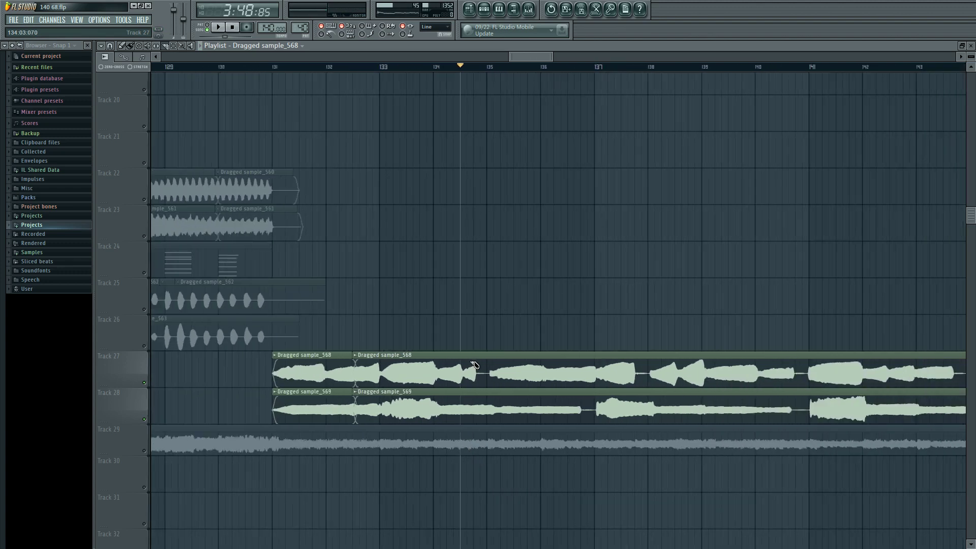
scroll(458, 373, up, 1)
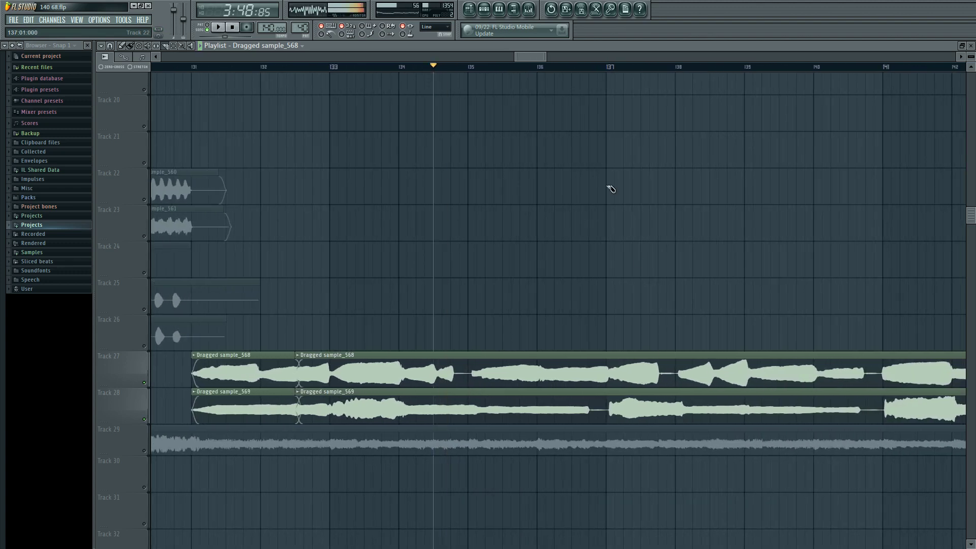
- Mute Track 28 and play the Track 27 vocal at several points between bars 131 and 139 to find a replacement phrase ending
click(144, 419)
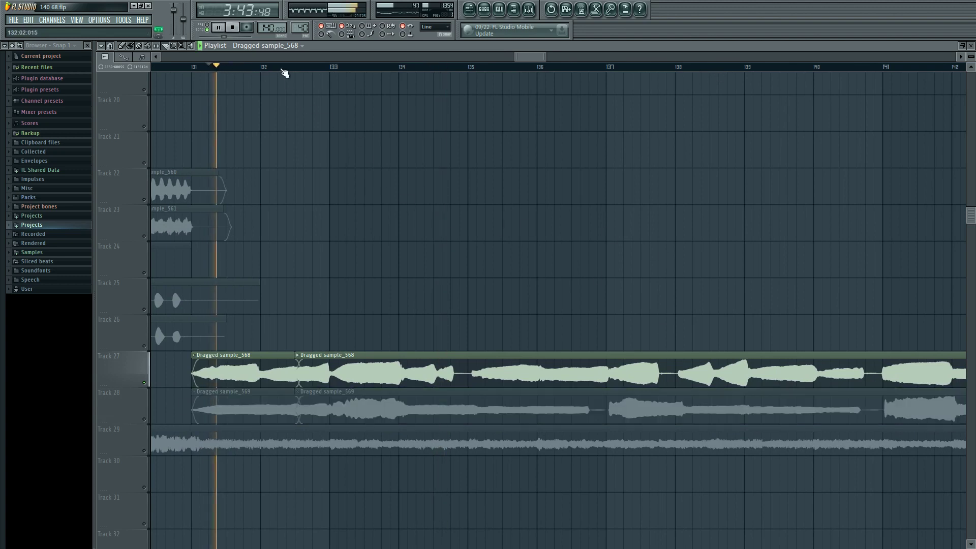
click(284, 70)
click(349, 70)
click(425, 71)
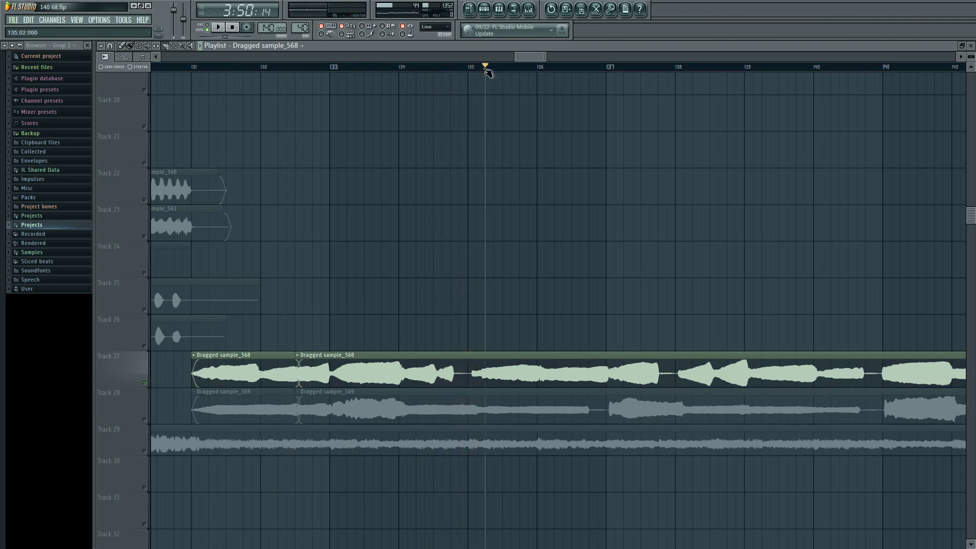
click(582, 71)
click(633, 72)
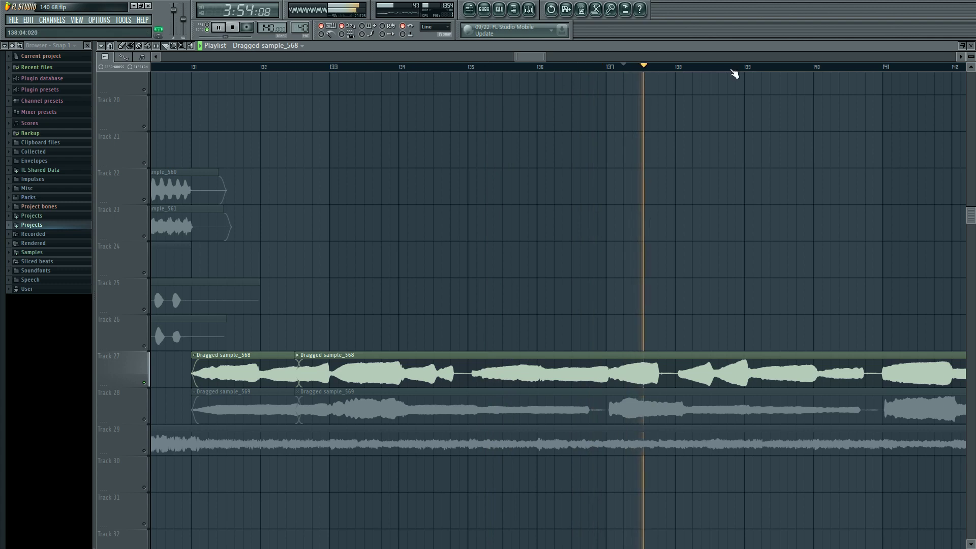
click(694, 71)
click(747, 73)
click(730, 72)
click(720, 73)
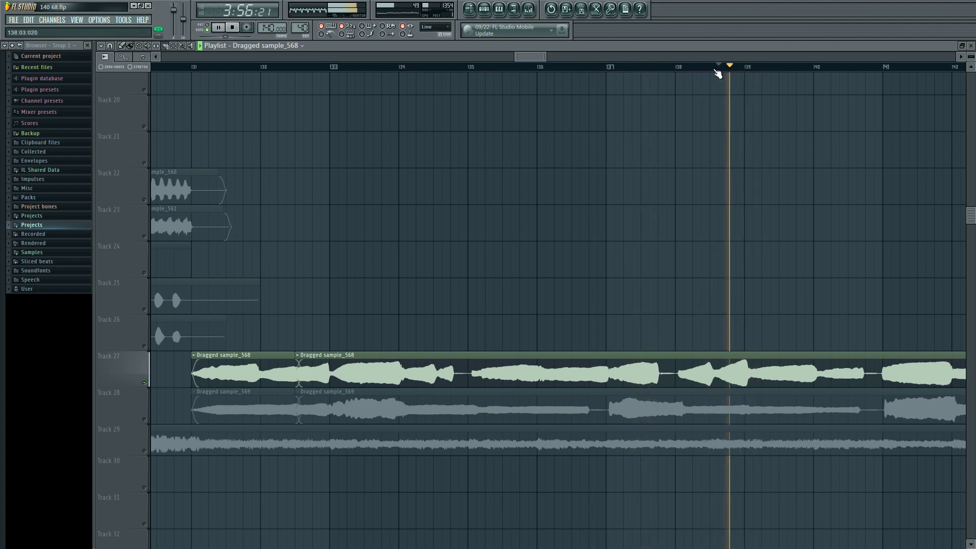
- Slice the Track 27 clip midway through bar 138 and at bar 139 to isolate the sustained note
key(space)
scroll(747, 318, up, 1)
scroll(746, 327, up, 1)
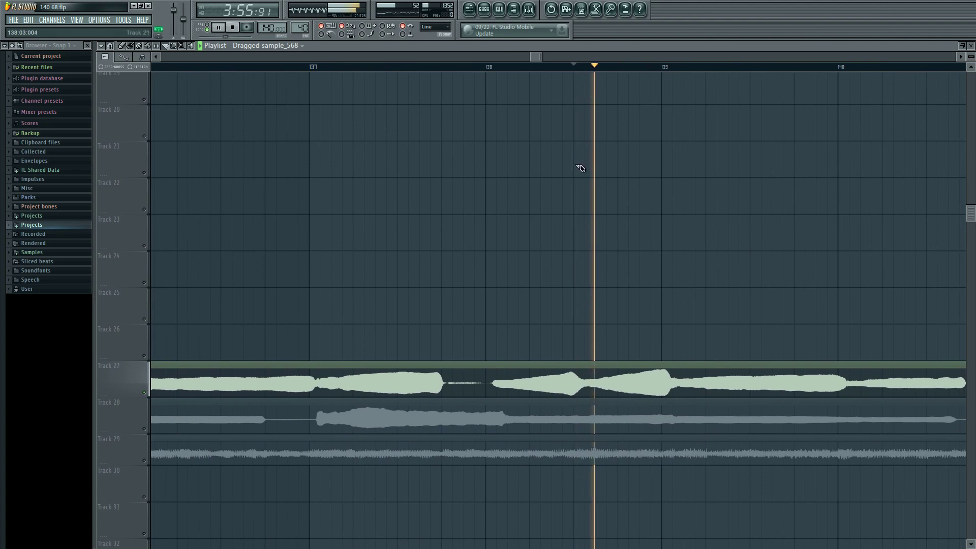
click(574, 381)
click(664, 391)
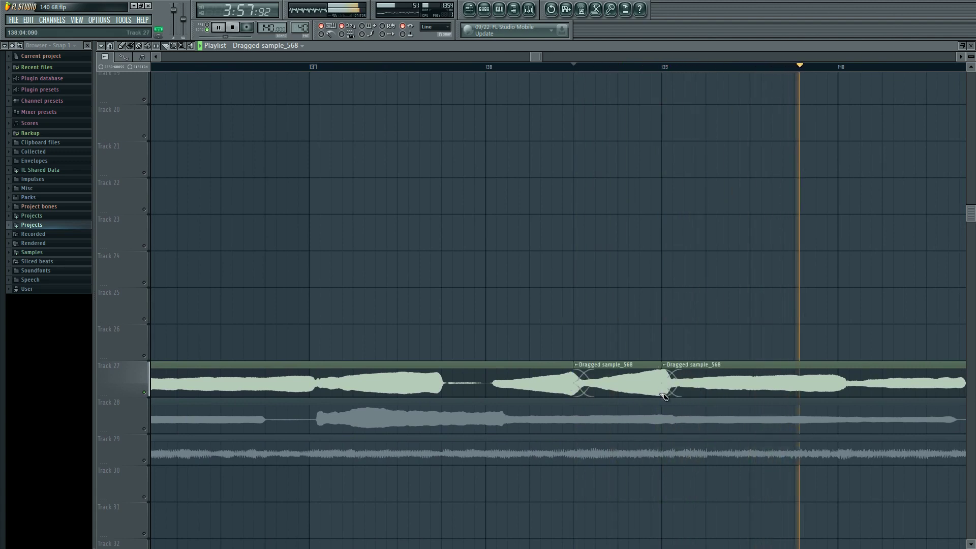
- Slice Track 27 midway through bar 134 and at bar 135, and replace that piece with a copy of the note isolated in bar 138
scroll(663, 396, down, 1)
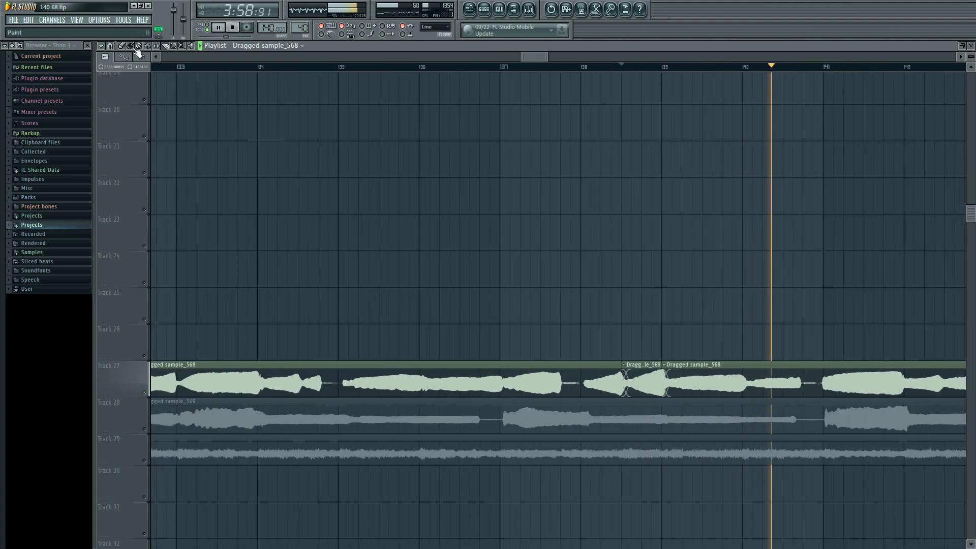
scroll(468, 310, up, 1)
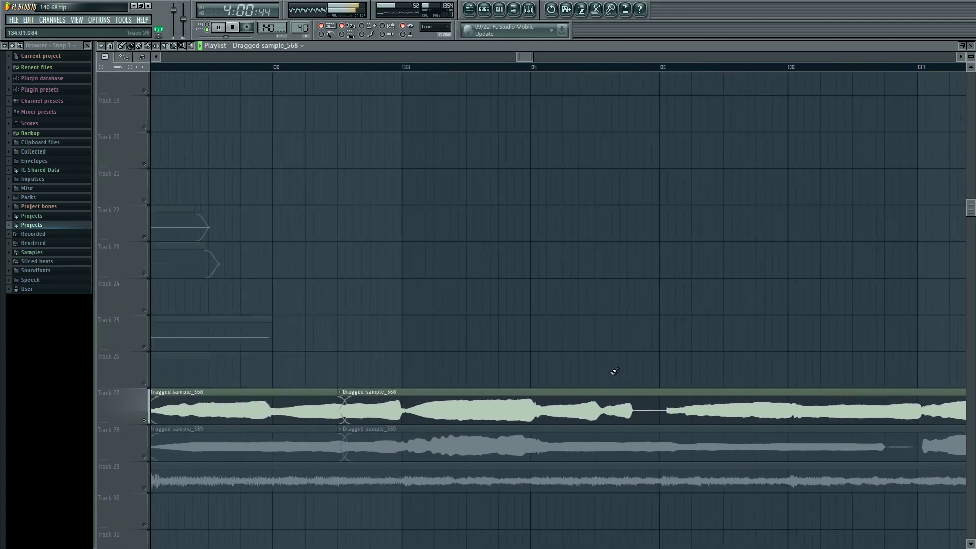
scroll(707, 379, up, 1)
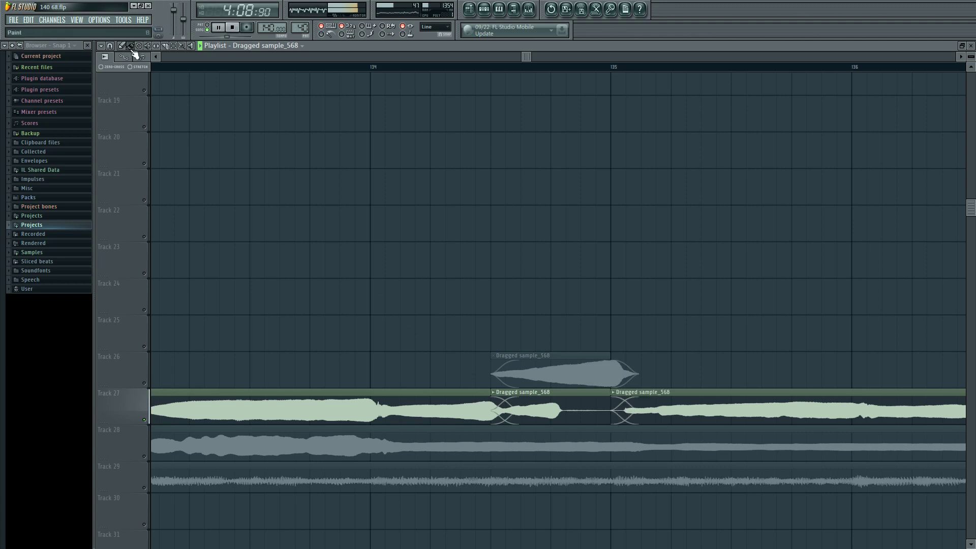
mouse_move(531, 416)
mouse_down()
mouse_move(545, 399)
mouse_move(514, 410)
mouse_up()
- Select the inserted note and the following Track 27 clip, and move the boundary between them to slightly before bar 135
scroll(514, 410, down, 1)
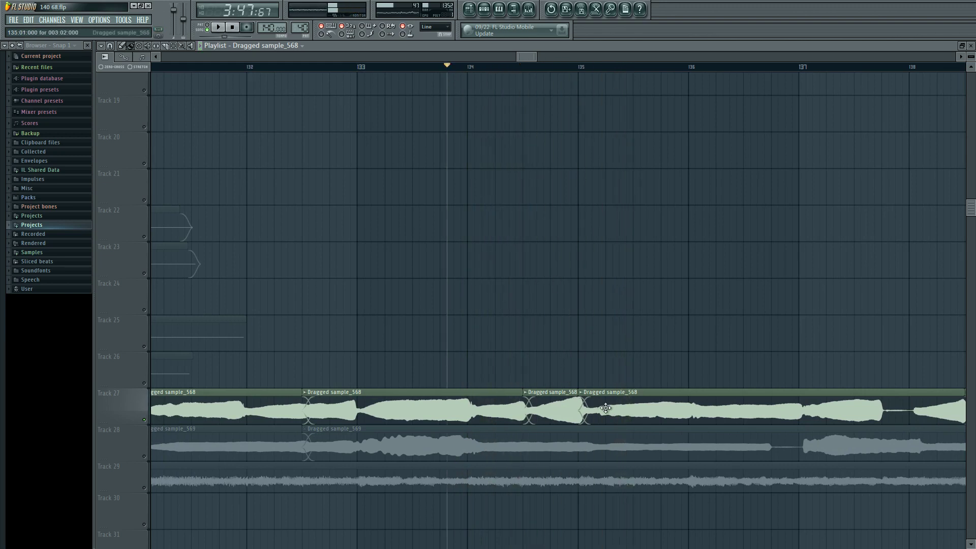
scroll(606, 408, up, 1)
drag(532, 401, 567, 412)
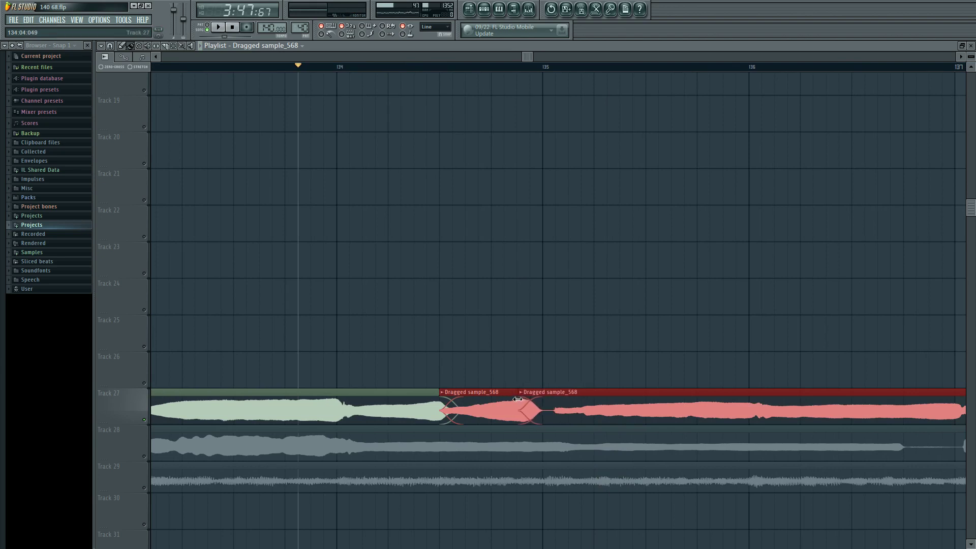
- Slip the audio of the Track 27 clip near bar 135 slightly earlier and shift its boundary with the preceding clip slightly later
click(567, 349)
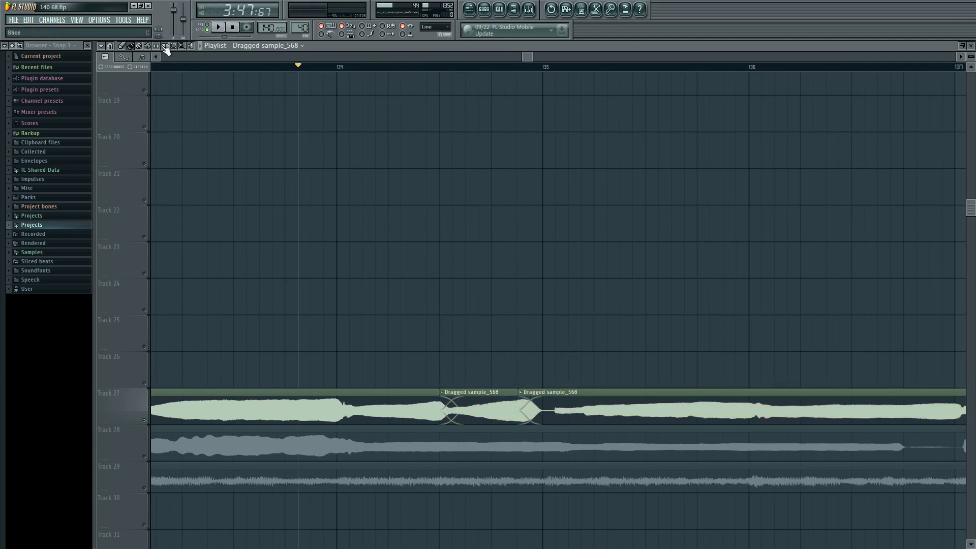
drag(594, 408, 582, 406)
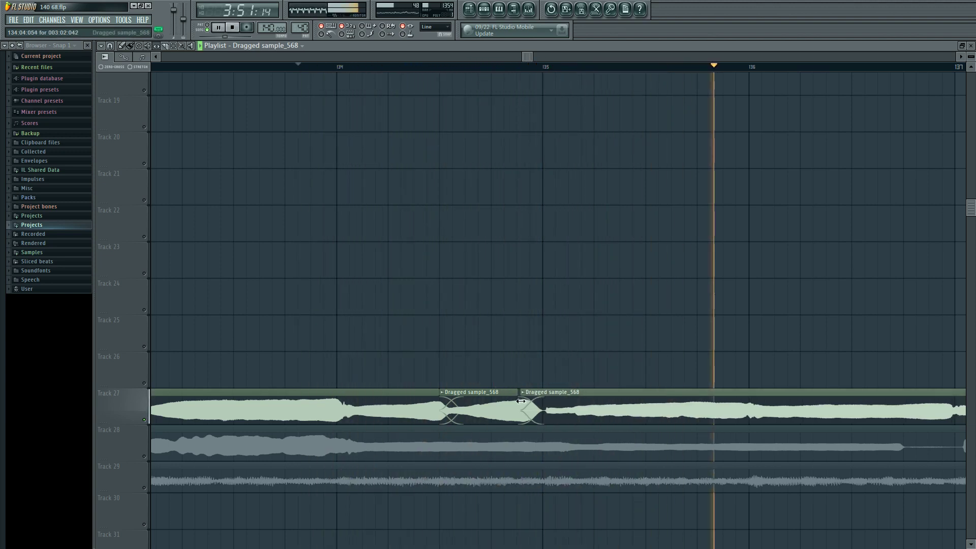
click(494, 392)
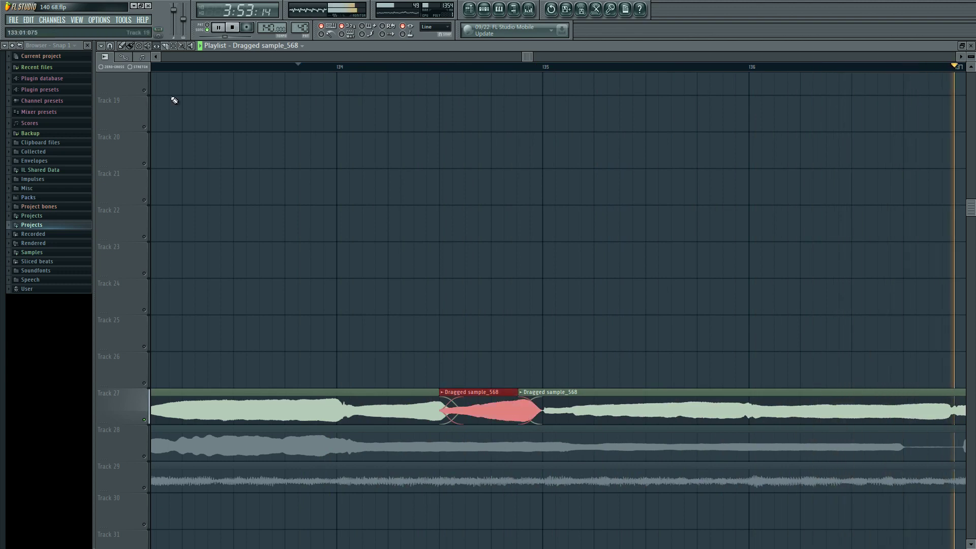
shift+click(518, 403)
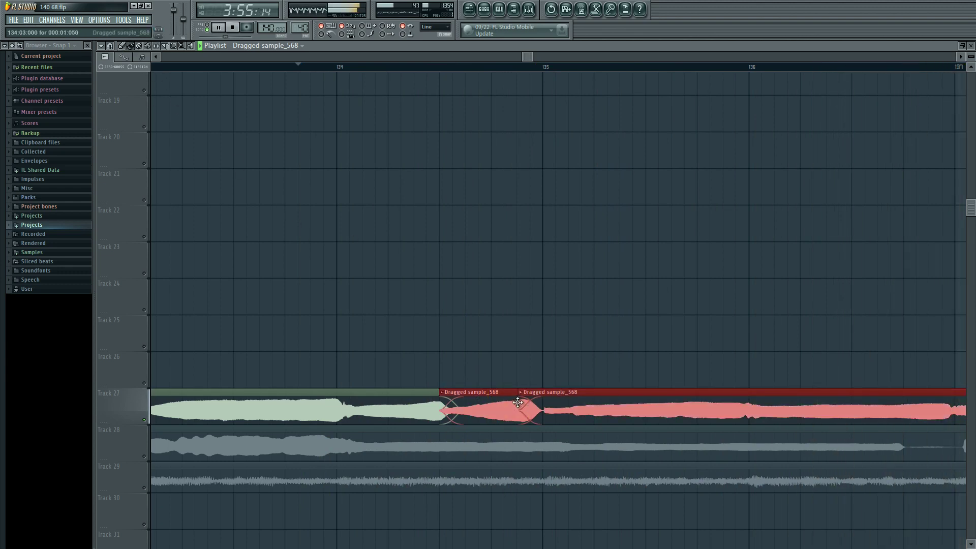
key(ctrl+d)
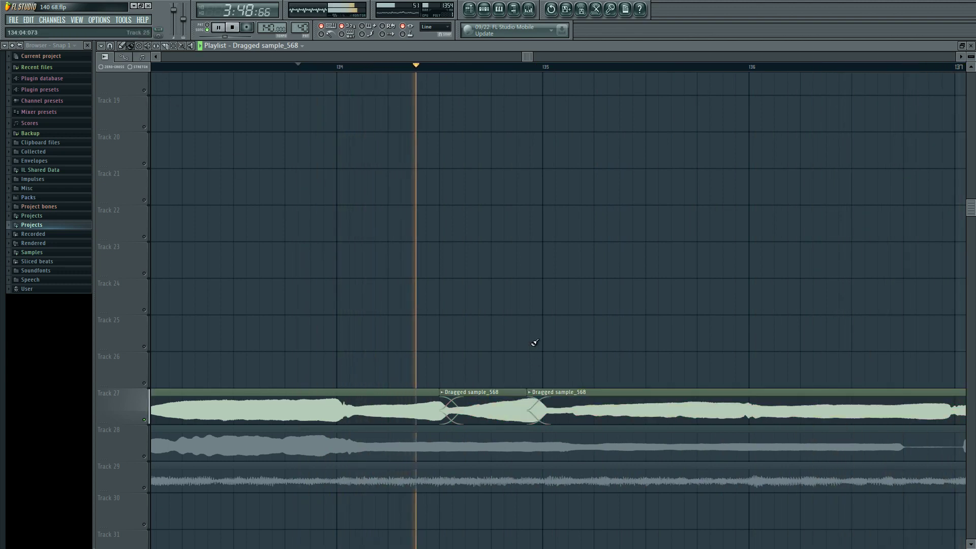
- Play back the edited Track 27 audio around bars 134 and 135 to check its timing
scroll(448, 342, down, 3)
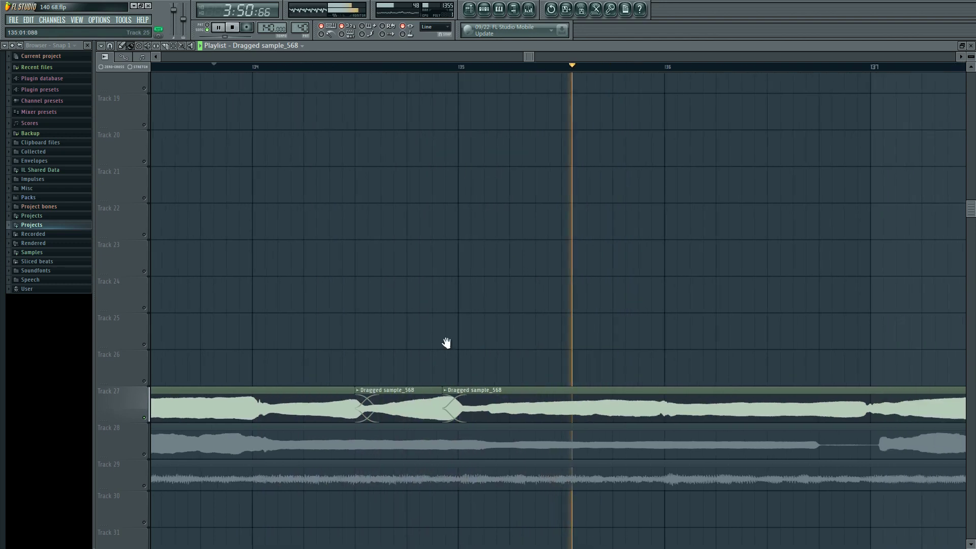
key(space)
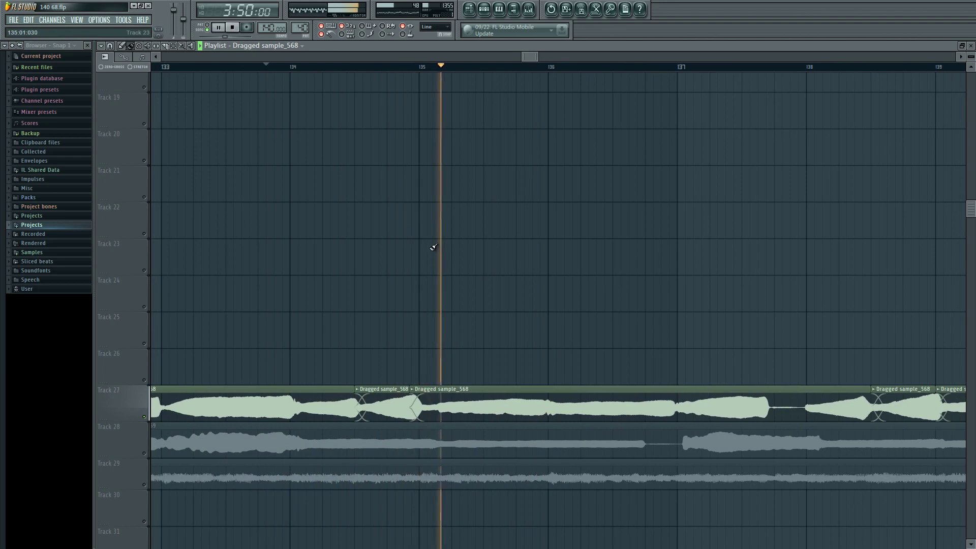
scroll(551, 272, down, 1)
key(space)
scroll(611, 288, down, 2)
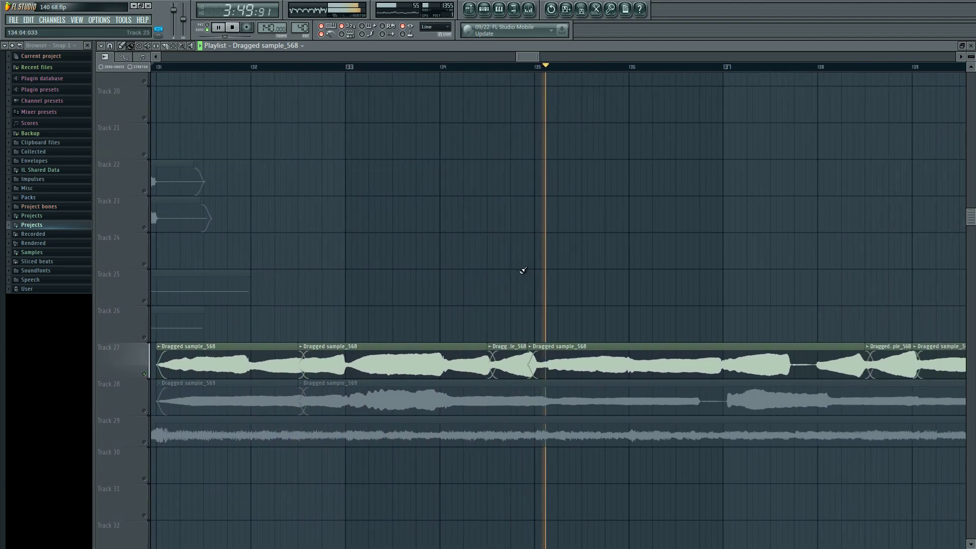
key(space)
scroll(480, 372, up, 4)
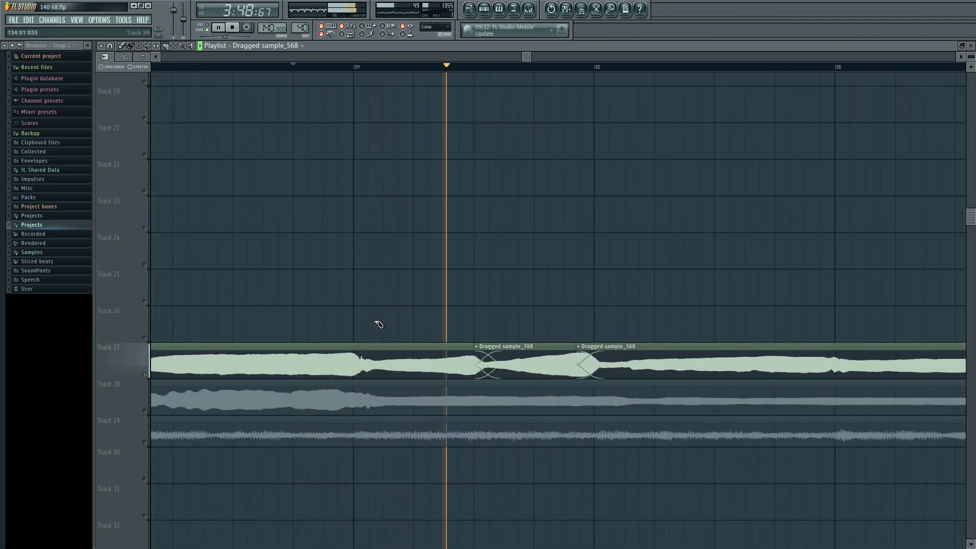
- Slice the Track 27 clip at beat 2 of bar 134 and move the new slice's boundary with the next clip slightly earlier
key(space)
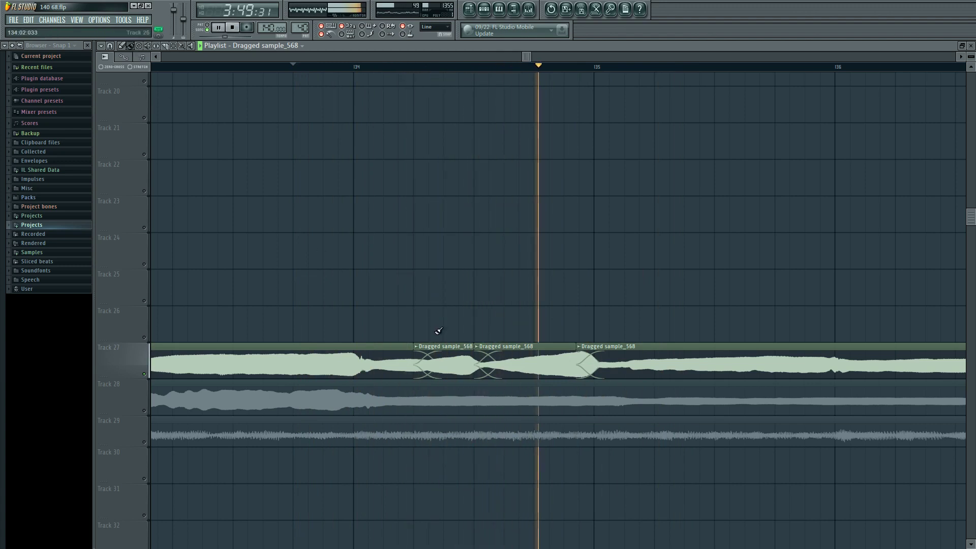
drag(436, 337, 478, 350)
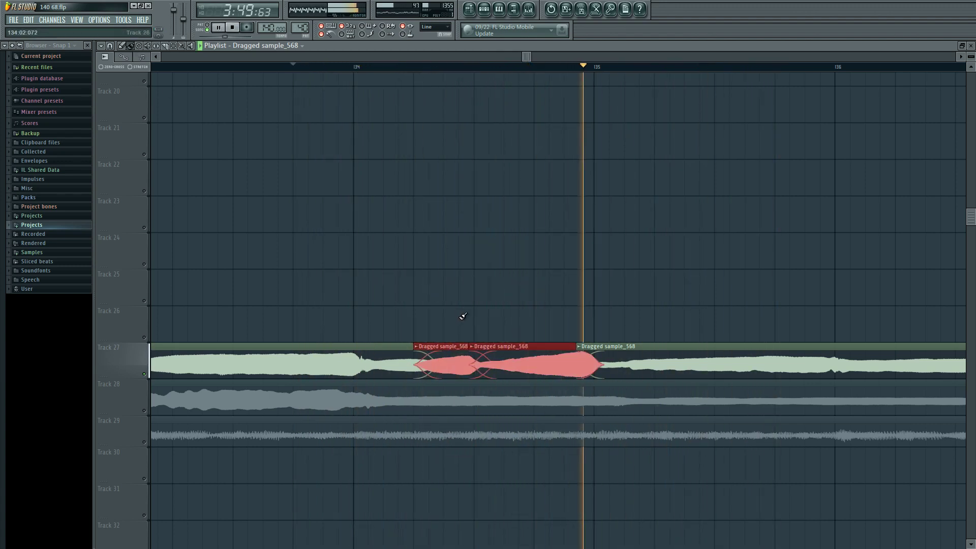
drag(468, 348, 463, 348)
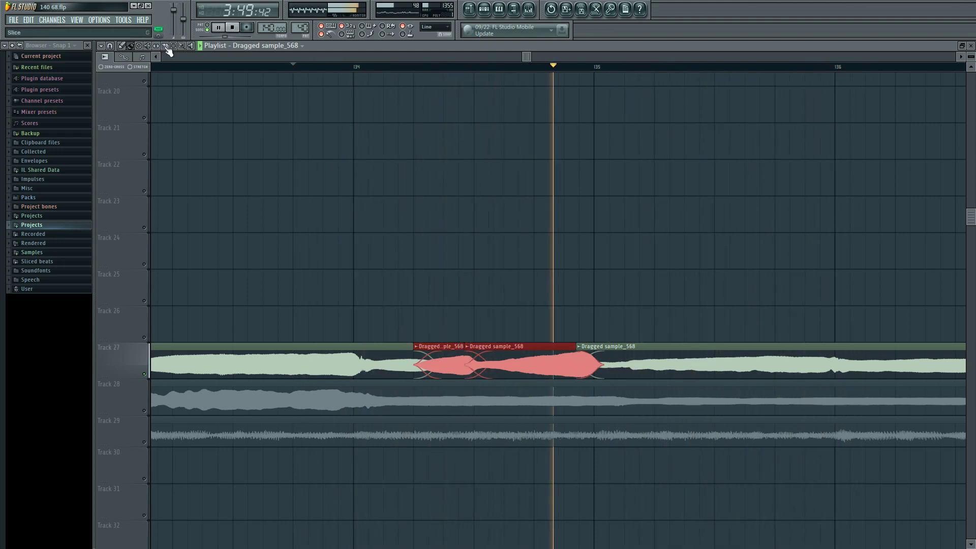
click(640, 309)
- Slice the Track 27 clip at beat 3 of bar 137 and at bar 138, and slip the middle slice's audio to fill the silent gap
scroll(491, 312, down, 3)
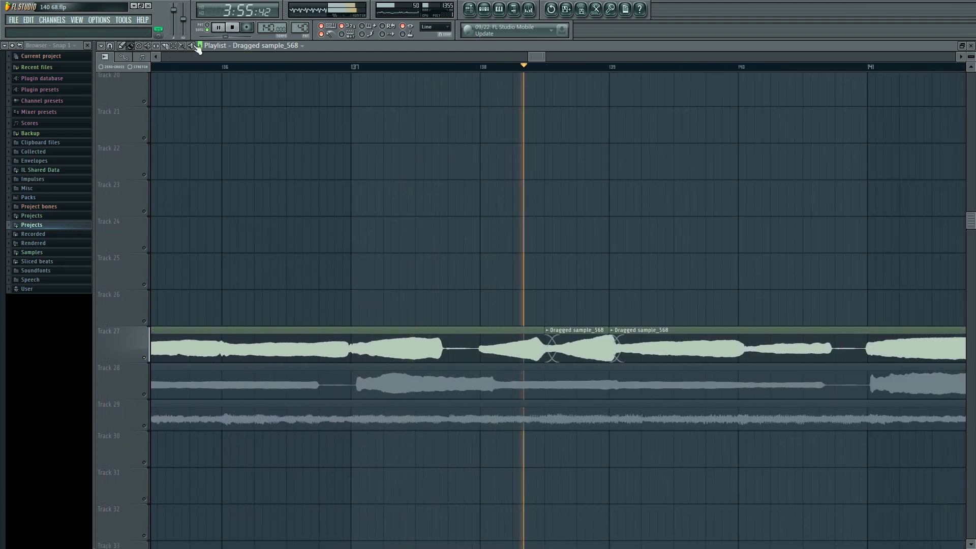
click(166, 46)
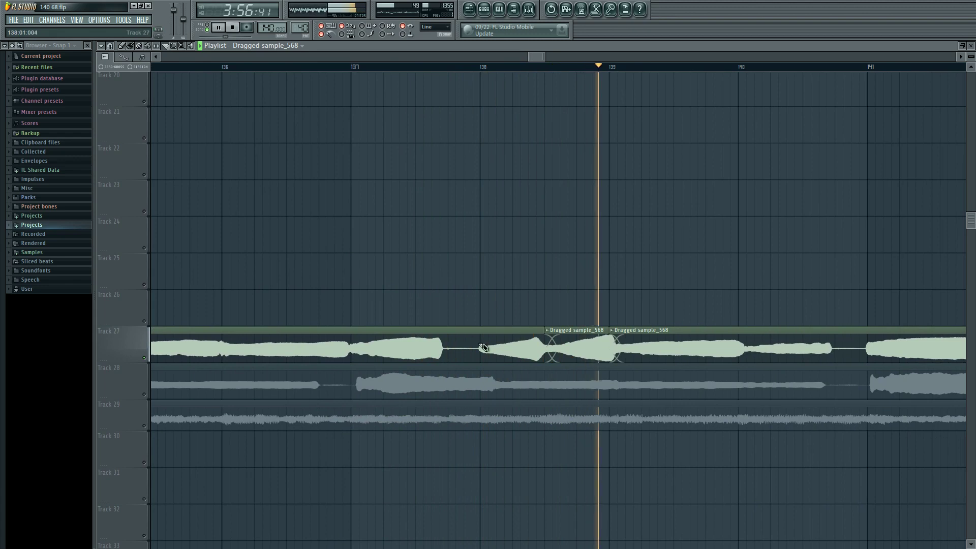
click(417, 335)
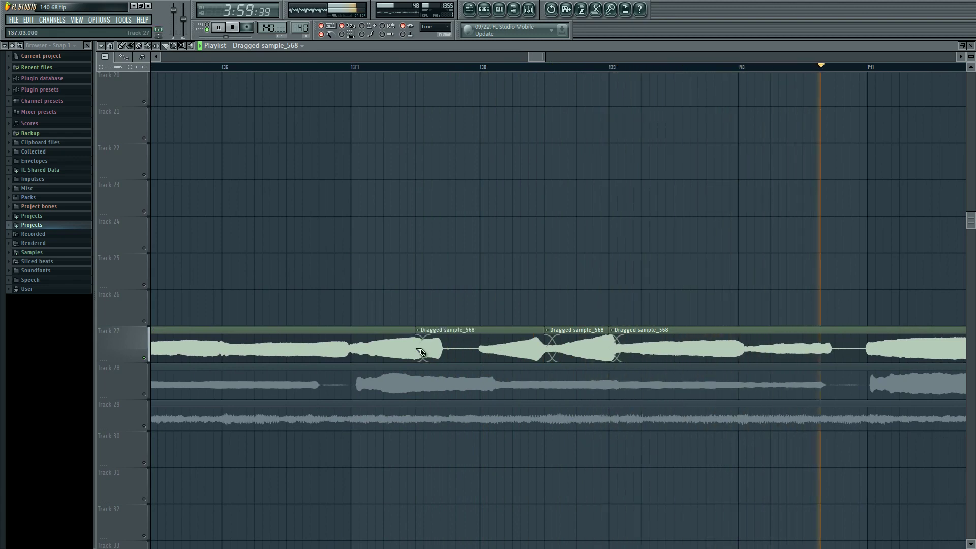
click(482, 335)
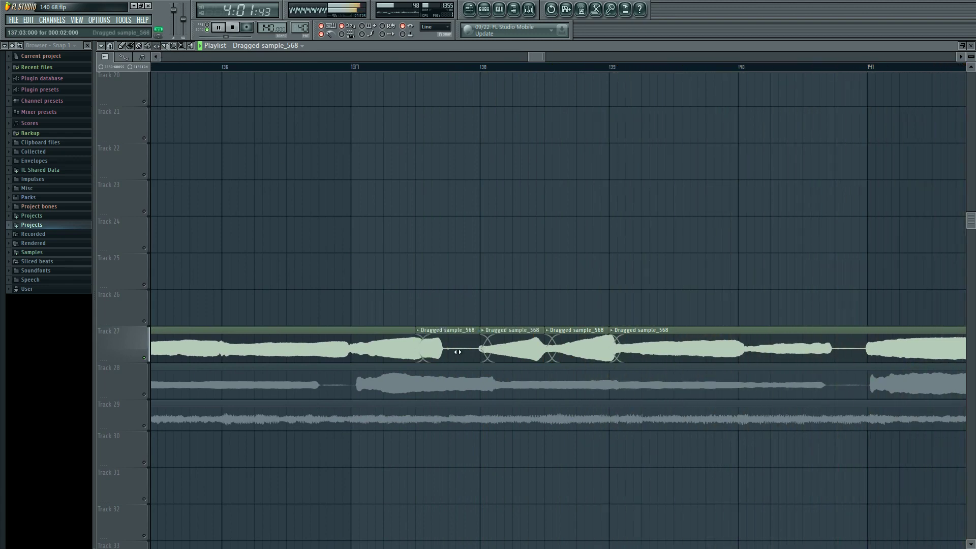
click(350, 70)
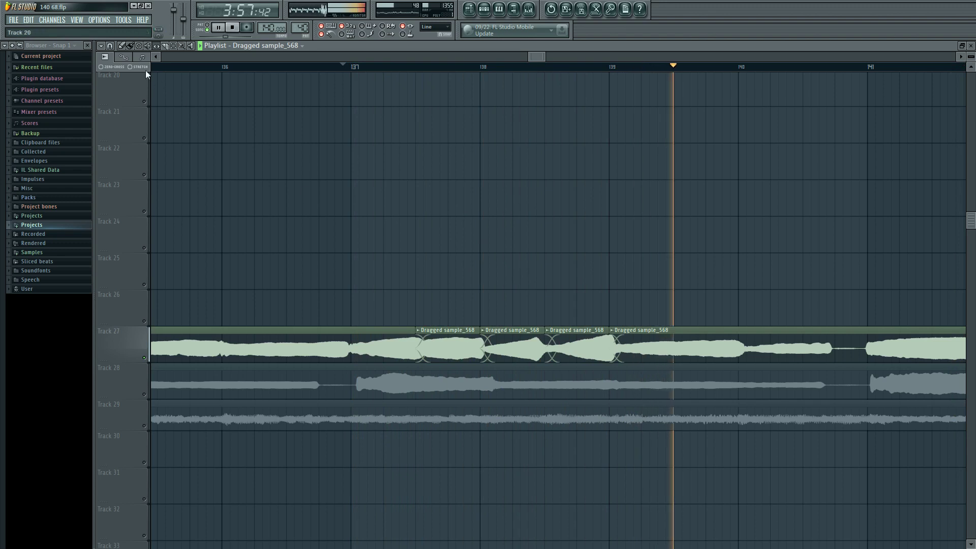
- Select the two clips meeting at bar 138 and move their shared boundary slightly earlier, checking it in playback
drag(443, 310, 509, 350)
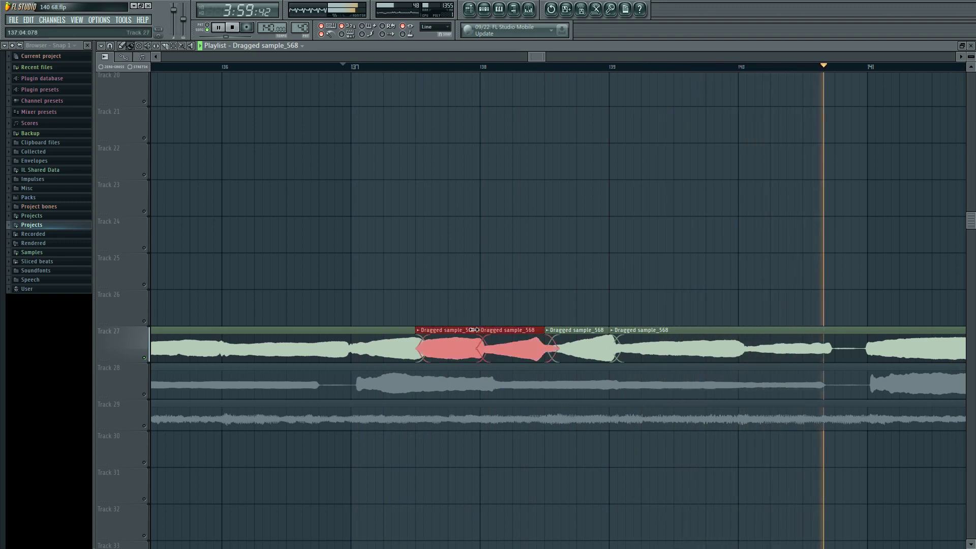
key(space)
click(482, 288)
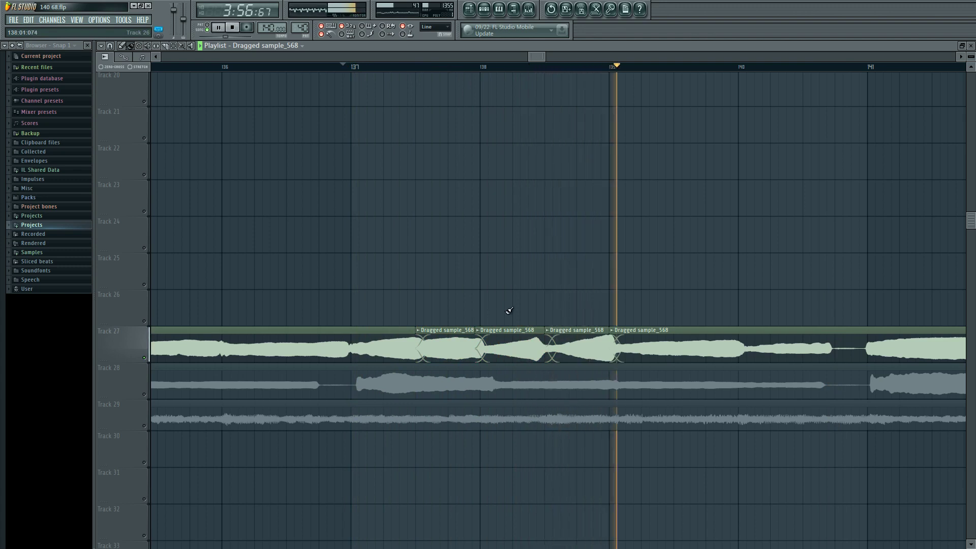
- Select the two Track 27 clips meeting at bar 139 and move their shared boundary slightly earlier
scroll(509, 310, right, 2)
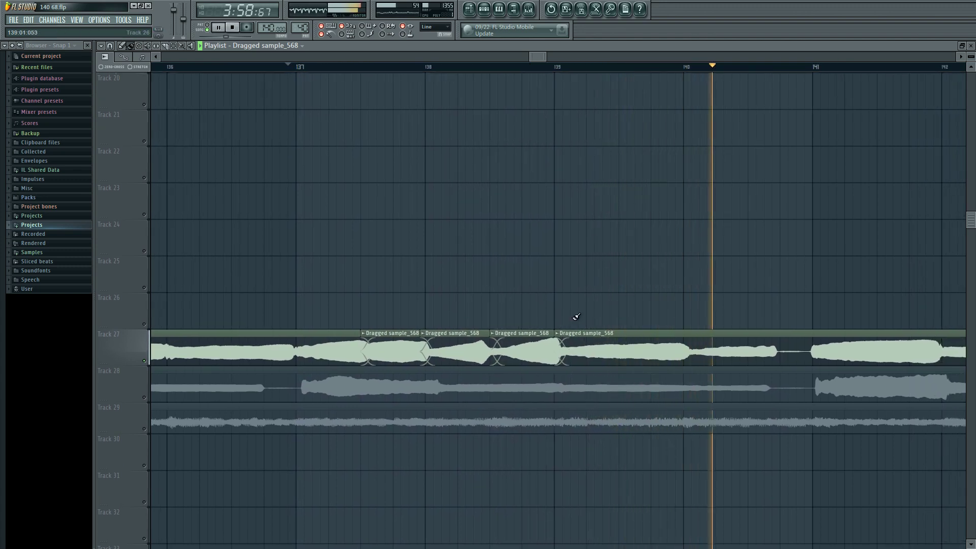
click(521, 334)
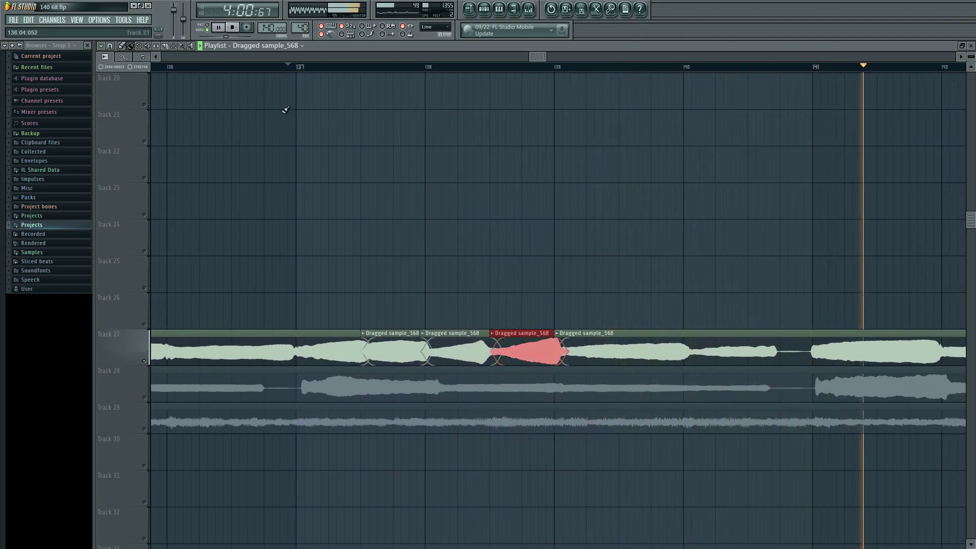
ctrl+click(553, 332)
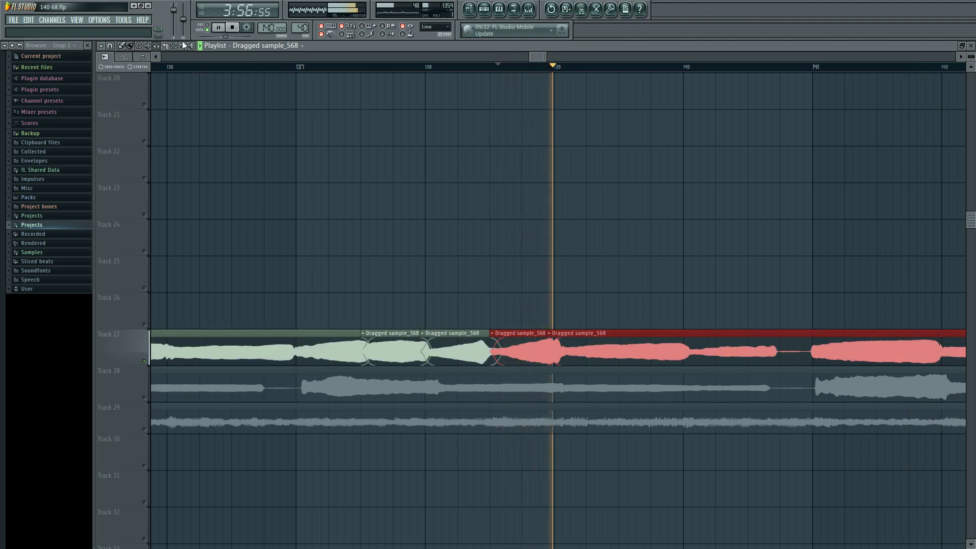
click(532, 260)
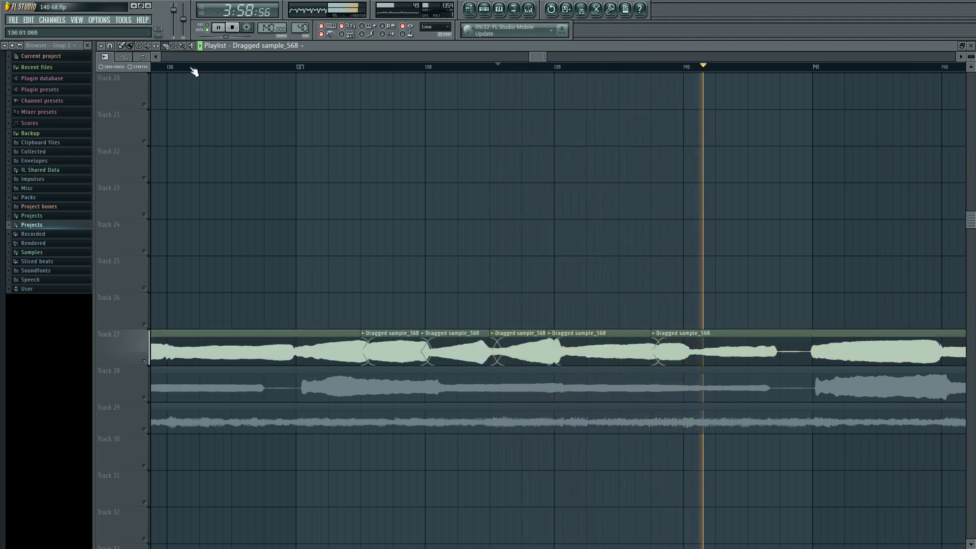
- Slice the Track 27 clip at beat 4 of bar 139 and slip the new slice's audio slightly earlier, playing from that cut
key(space)
key(space)
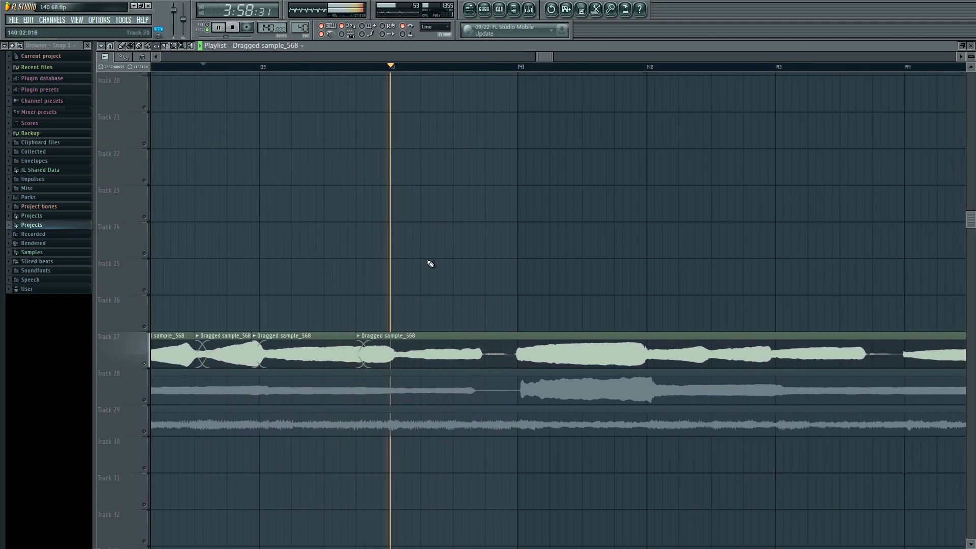
drag(423, 354, 416, 354)
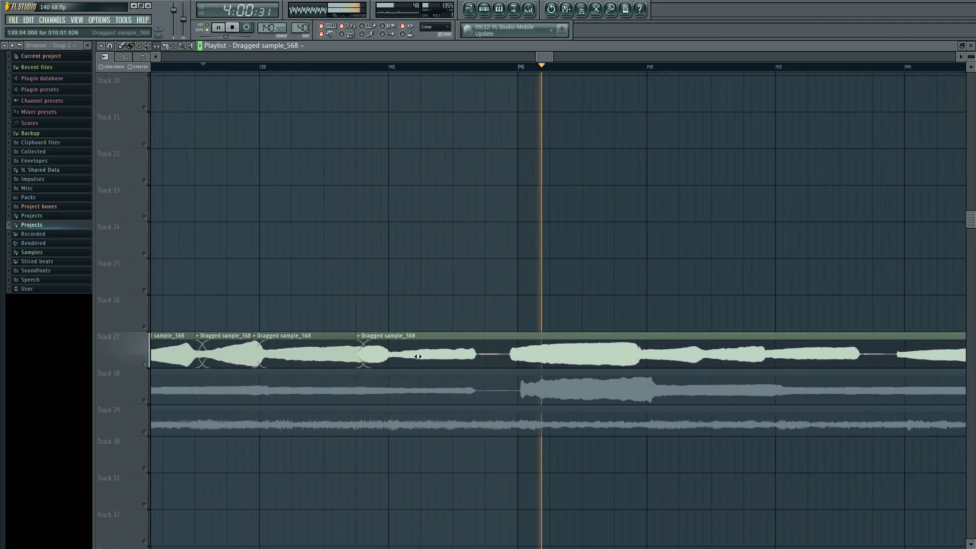
click(356, 64)
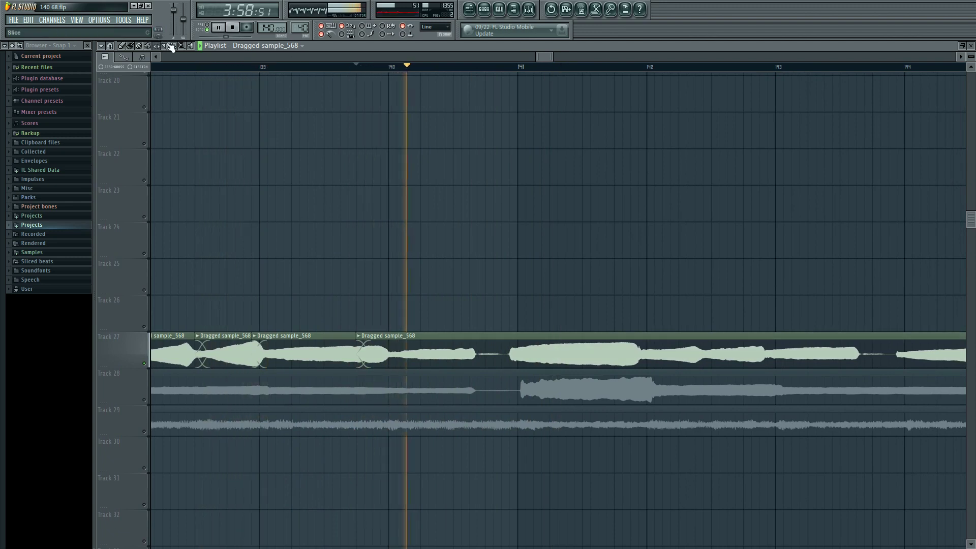
- Slice the Track 27 clip in the silence just before bar 141 and slip the new slice's audio later so its sound starts on the bar
click(507, 347)
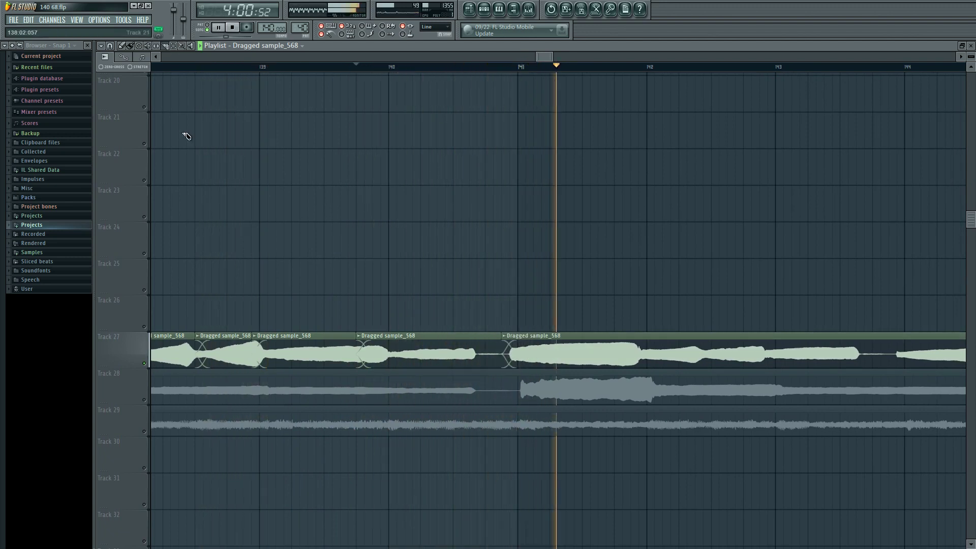
key(space)
drag(551, 356, 564, 357)
key(space)
key(space)
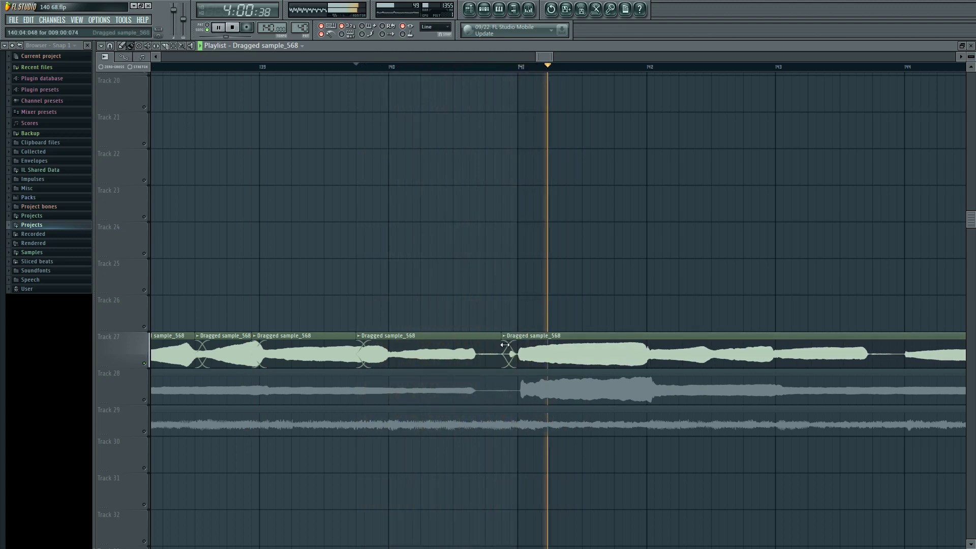
- Trim the clip before bar 141 to where its sound stops and start the following clip at bar 141
mouse_move(505, 344)
mouse_down()
mouse_move(518, 344)
mouse_move(476, 345)
mouse_up()
key(space)
key(space)
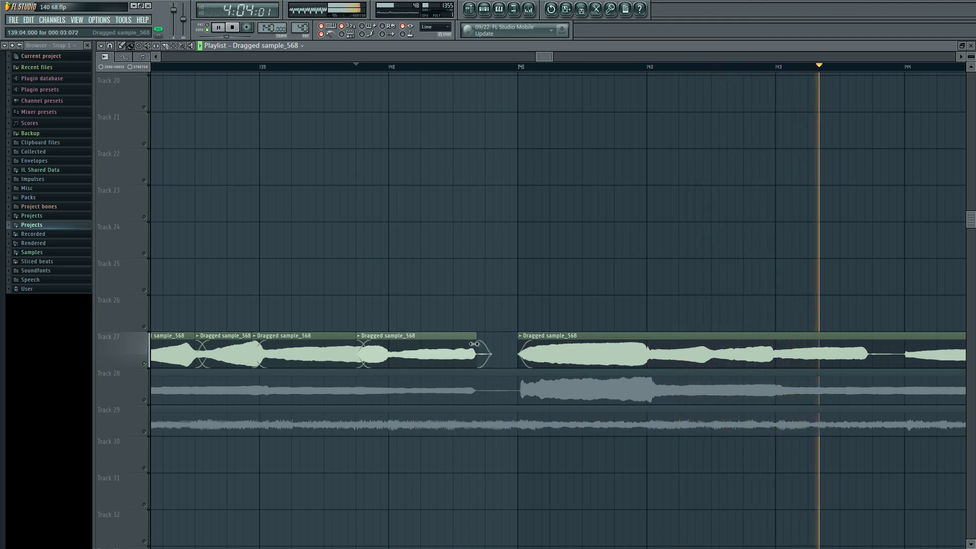
- Slice the clip at beat 2 of bar 140 and slip the new slice's audio later so sound fills the gap up to bar 141
drag(474, 344, 453, 345)
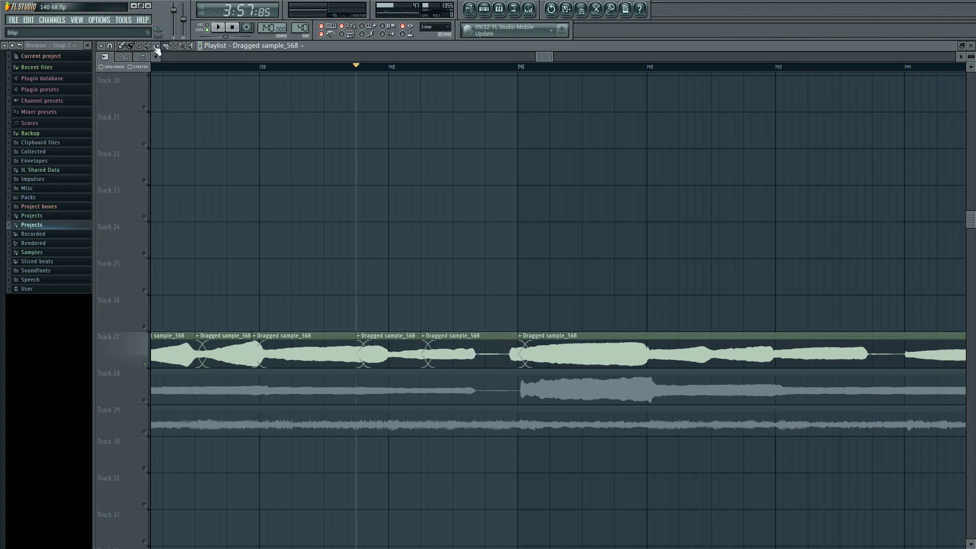
key(space)
drag(476, 355, 498, 359)
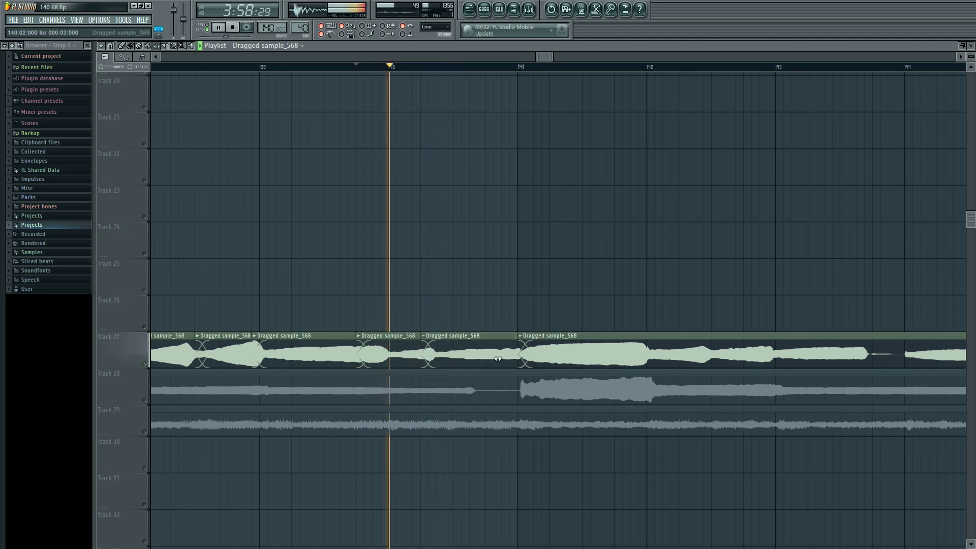
- Select the two adjoining clips in bar 140 and move their shared boundary later to about 140:02:062, checking it in playback
mouse_move(371, 307)
mouse_down()
mouse_move(430, 348)
mouse_move(463, 349)
mouse_up()
key(space)
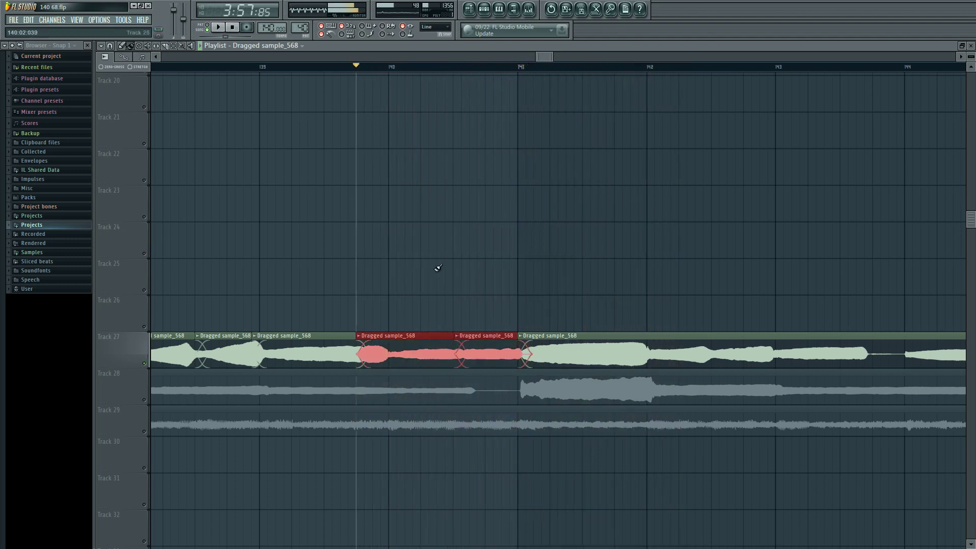
click(435, 269)
key(space)
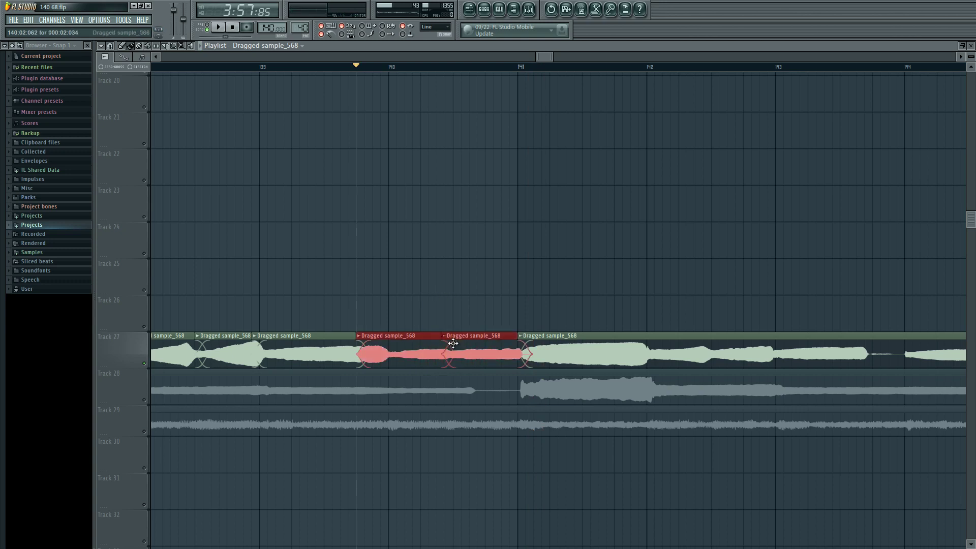
click(444, 302)
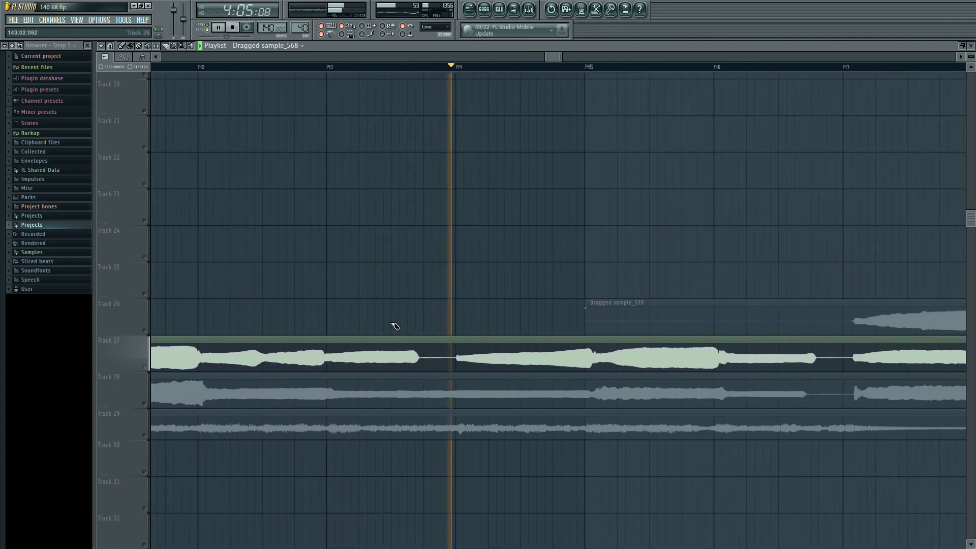
- Slice the Track 27 clip at 144 and 143:03, slip the short slice's audio later to fill the gap, and play it back
click(458, 349)
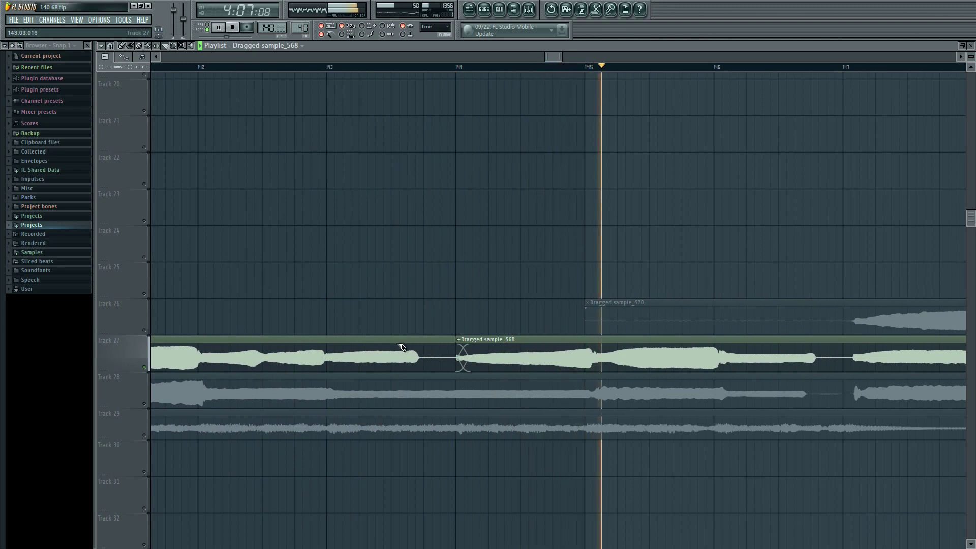
click(392, 345)
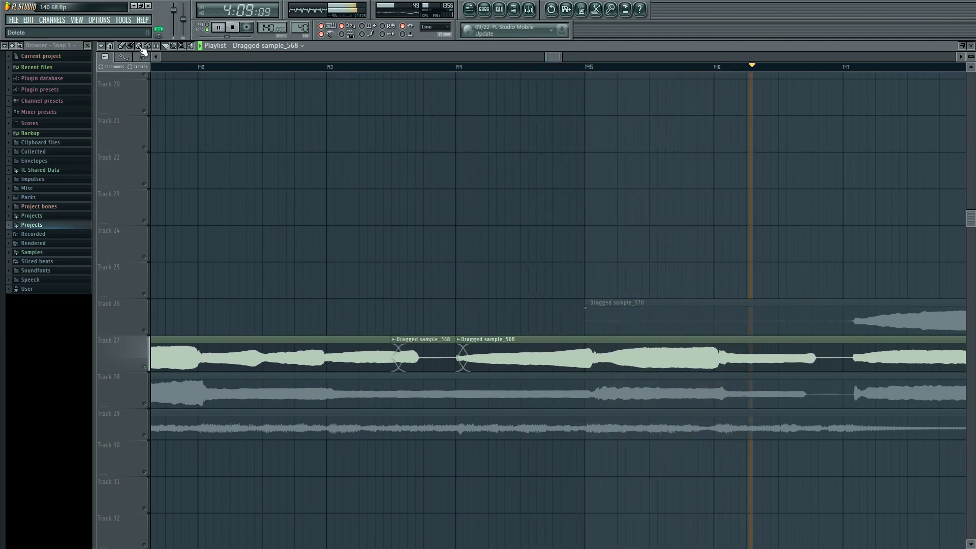
drag(419, 349, 457, 350)
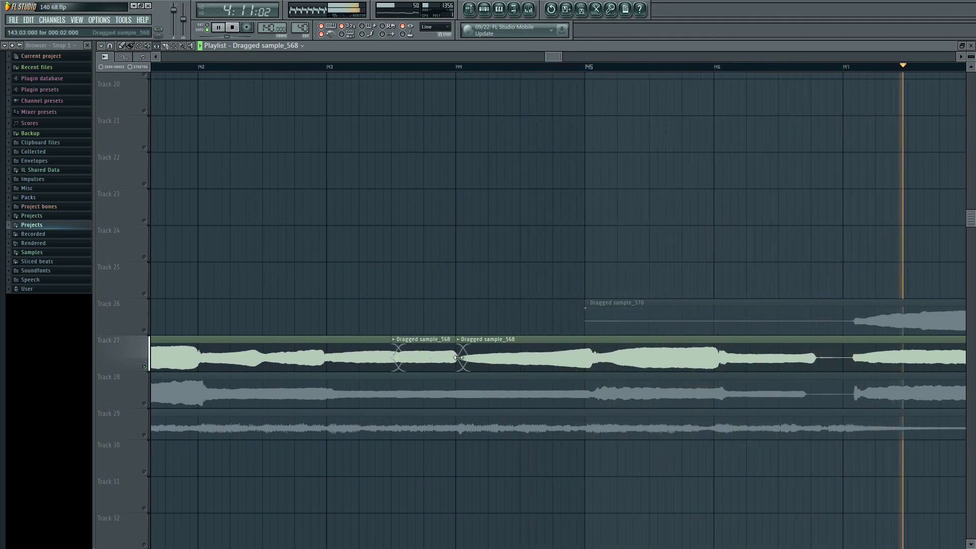
click(320, 67)
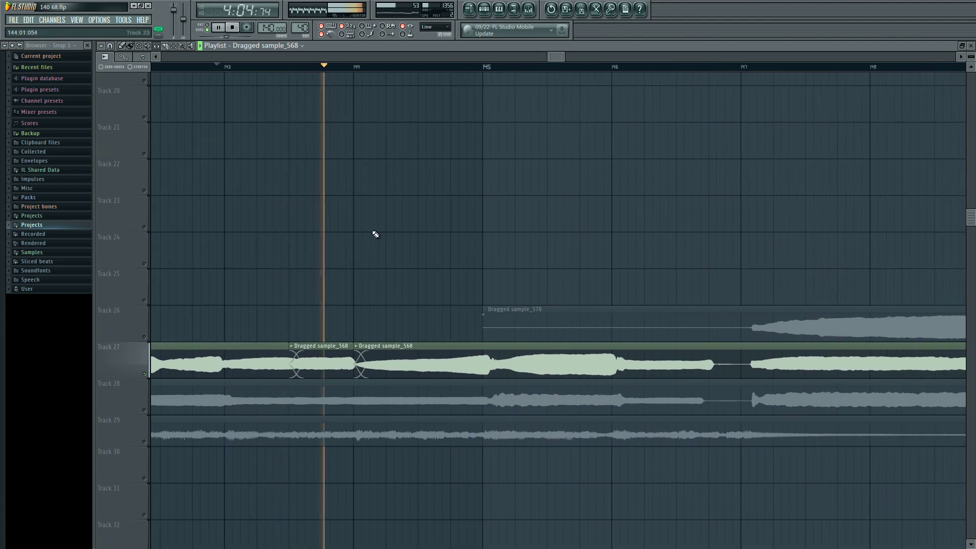
- Slice the Track 27 clip at 144:04, slip the new slice's audio earlier so its note change lands on bar 145, and replay it
click(158, 46)
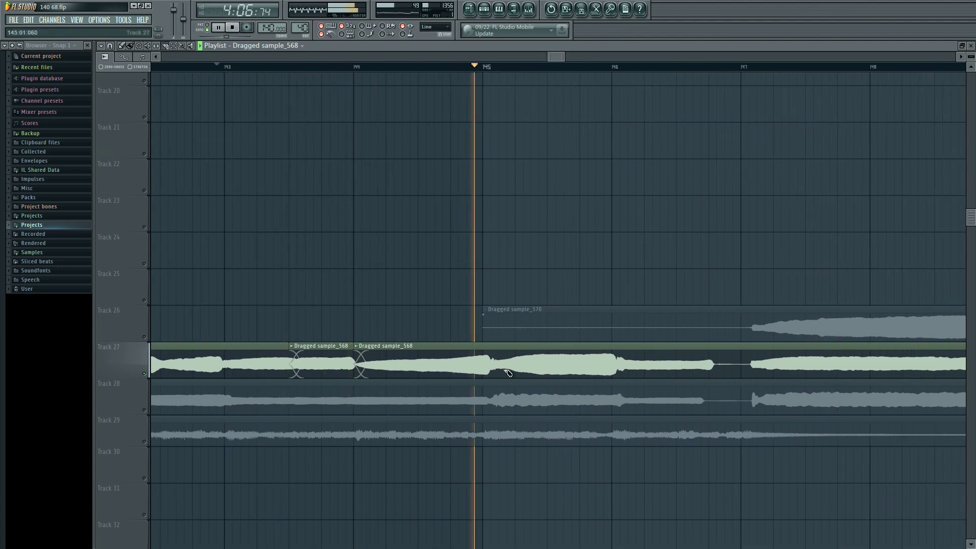
click(454, 354)
click(165, 46)
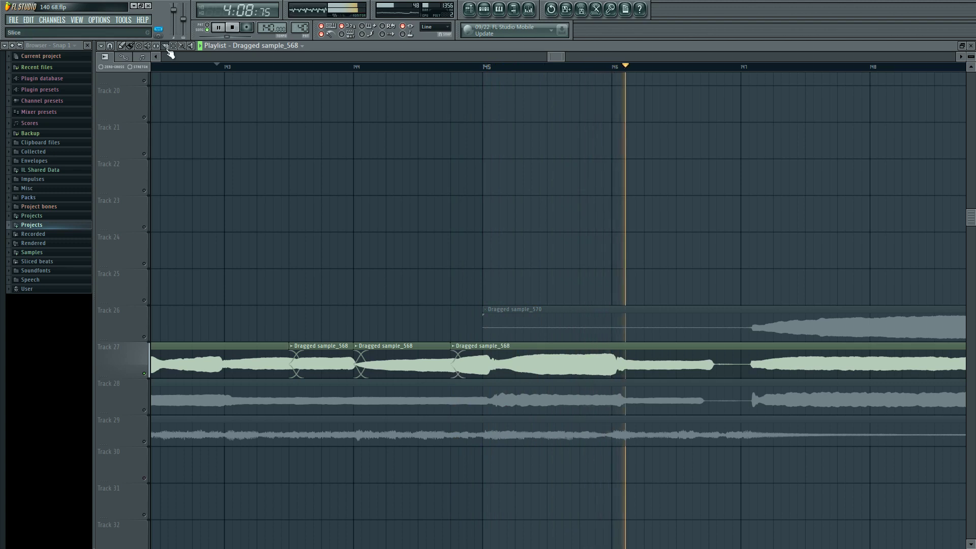
drag(520, 363, 510, 363)
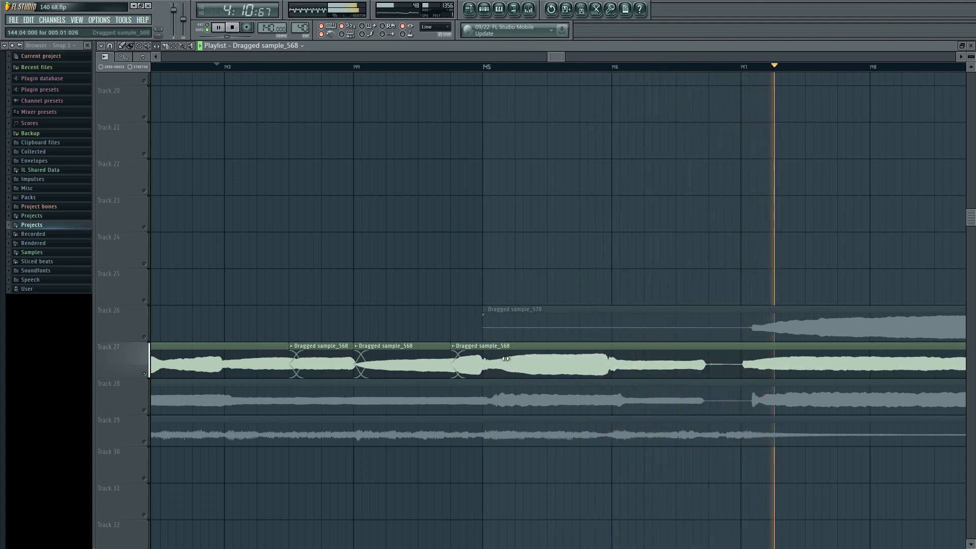
click(409, 66)
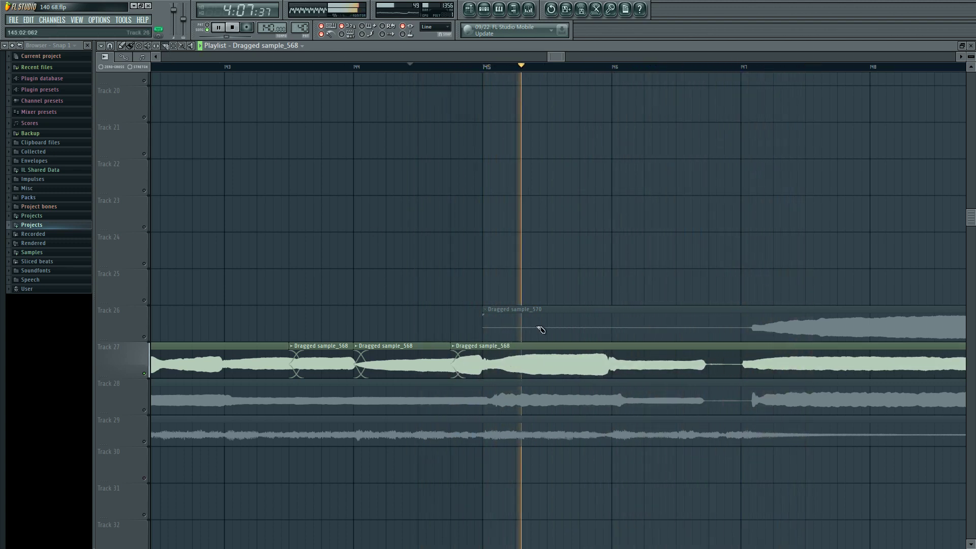
- Slice the Track 27 clip at 145:04, 146:03 and bar 147, and slip the 146:03 slice's audio later to fill the gap
click(585, 355)
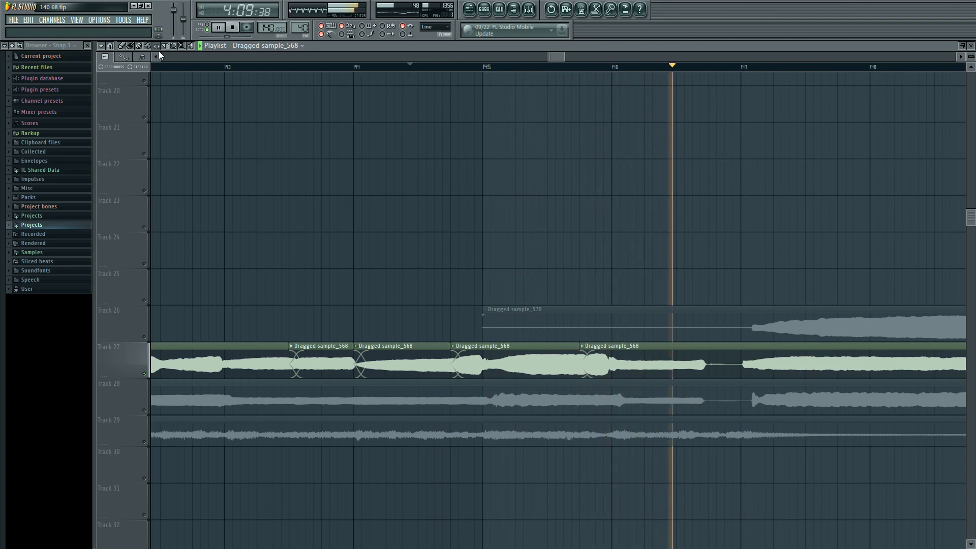
scroll(637, 329, right, 3)
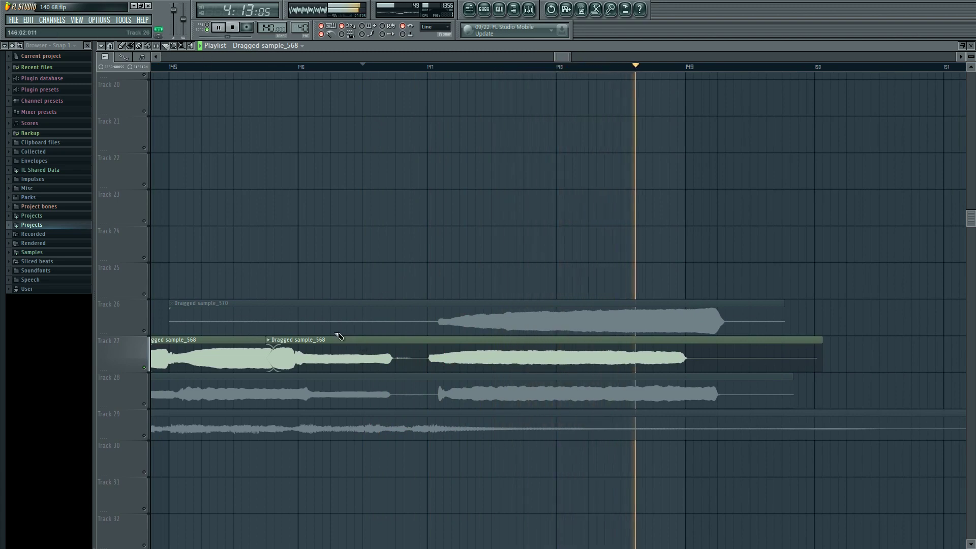
click(362, 349)
click(429, 348)
key(space)
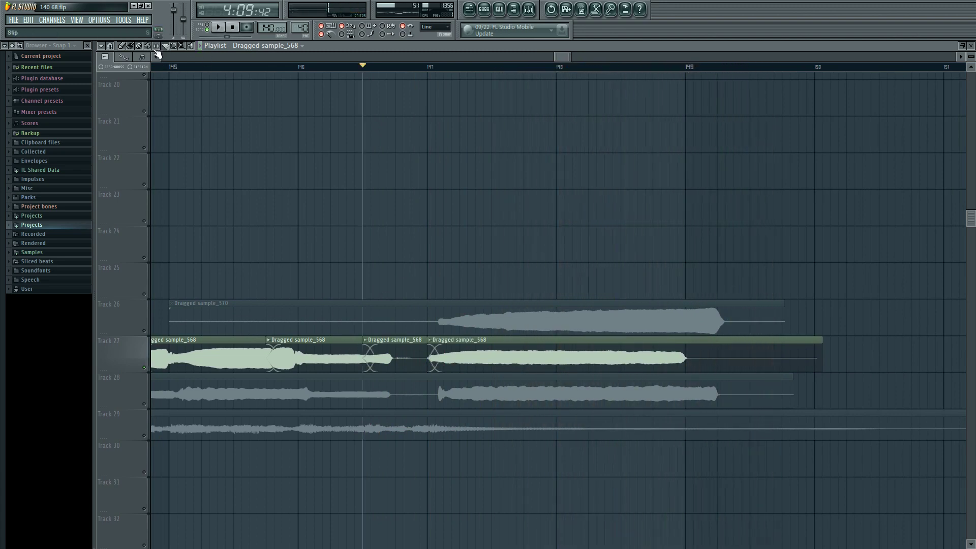
key(space)
key(space)
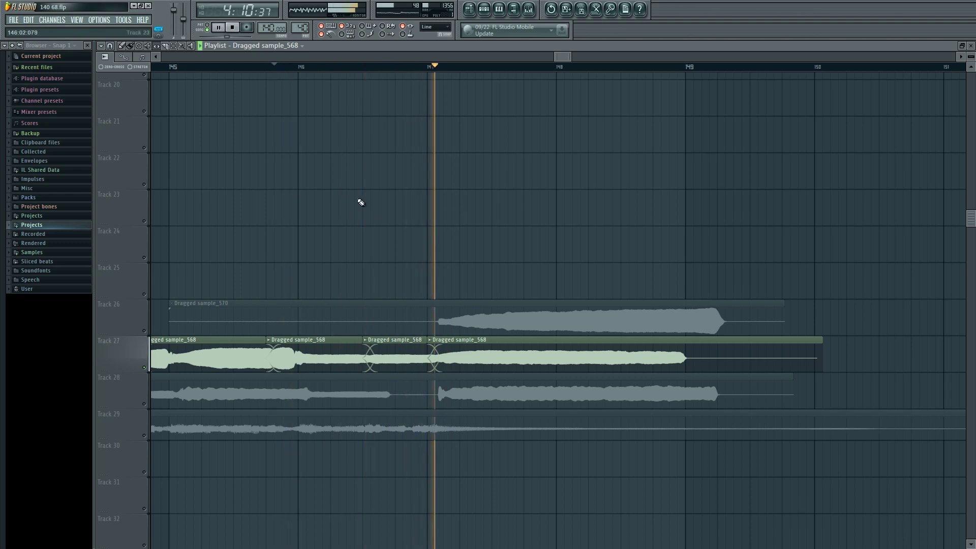
- Unmute Track 28 and play it together with Track 27 from just before bar 131
scroll(361, 208, down, 6)
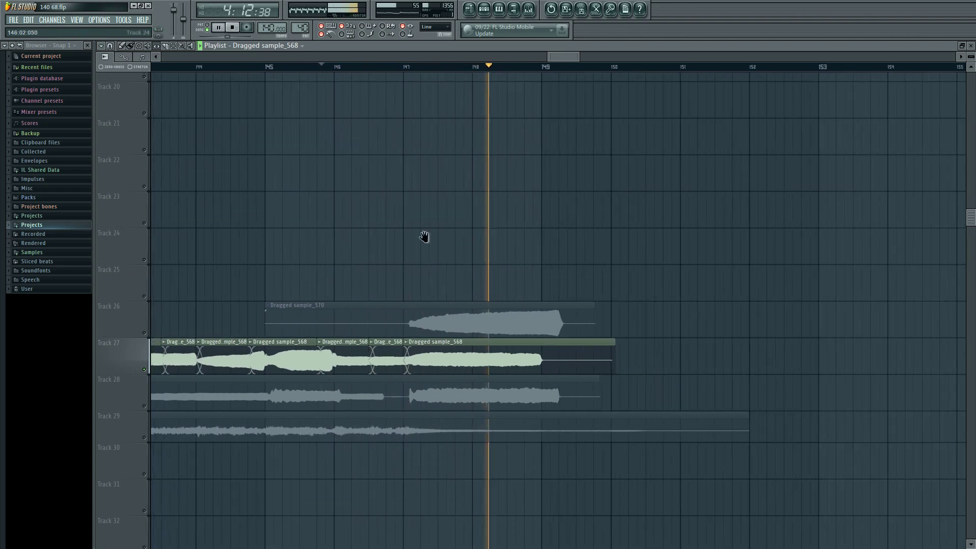
key(space)
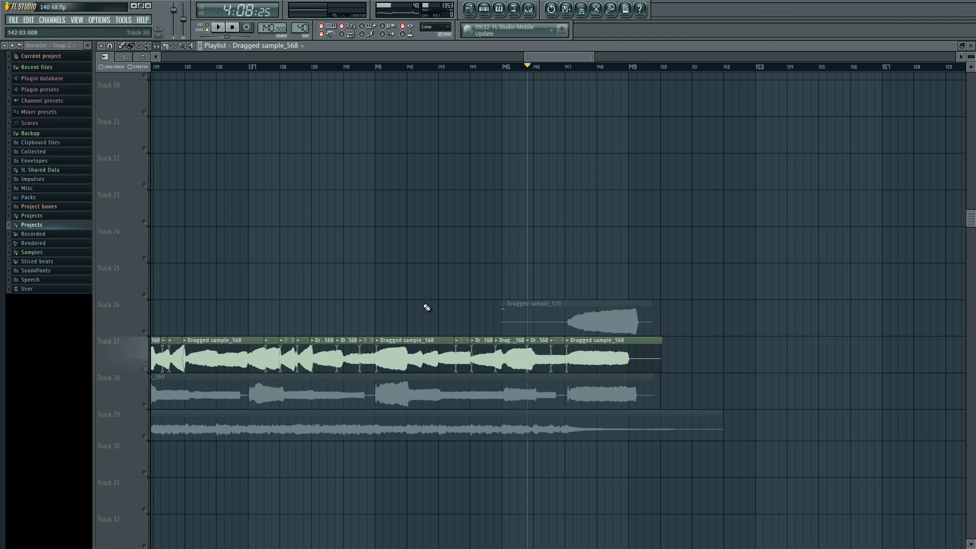
drag(395, 305, 523, 244)
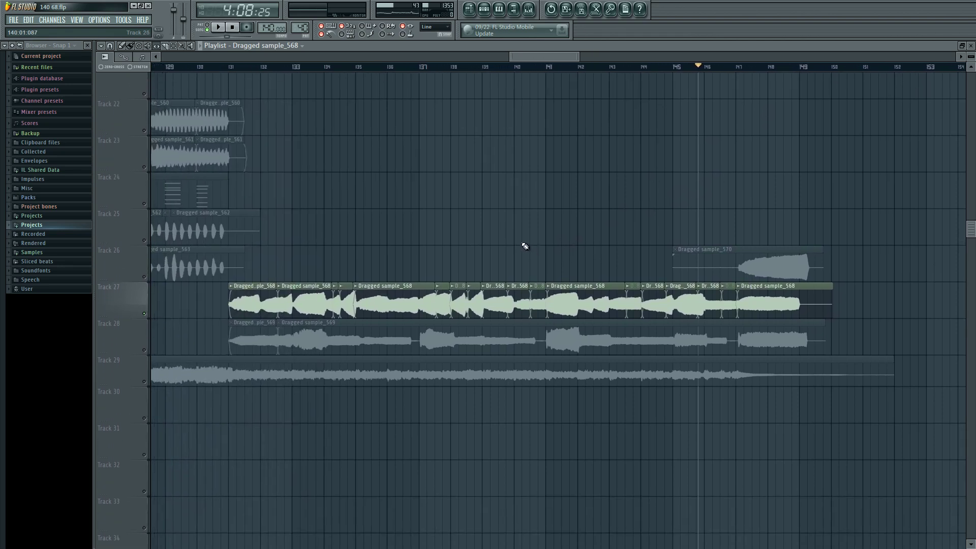
click(144, 350)
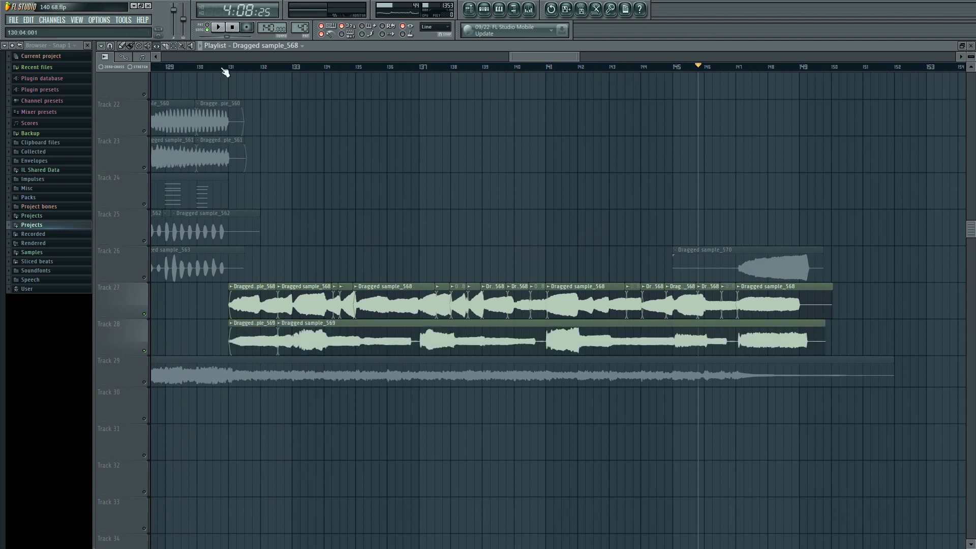
key(space)
scroll(209, 349, up, 8)
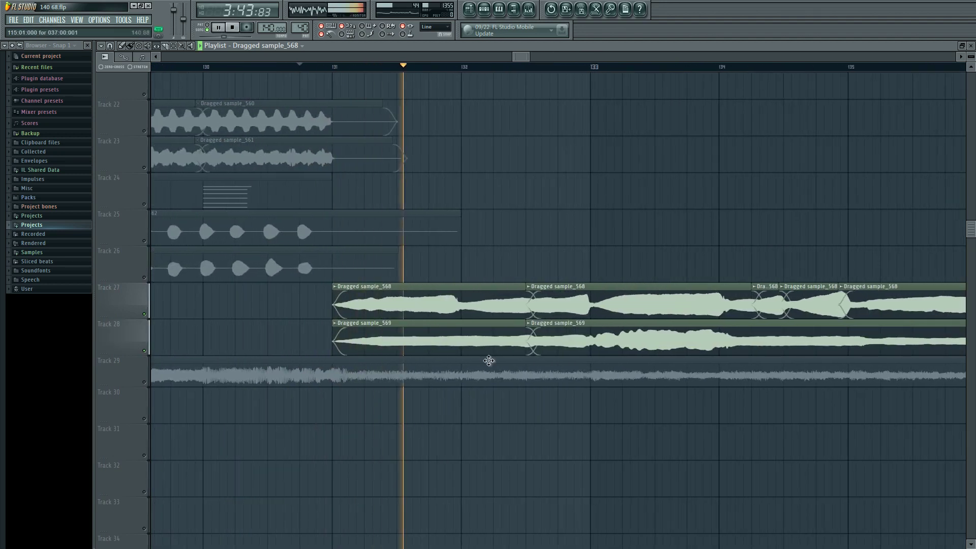
- Replay from bar 134 and slice the Track 28 clip at 134:03 and 136:03
click(173, 46)
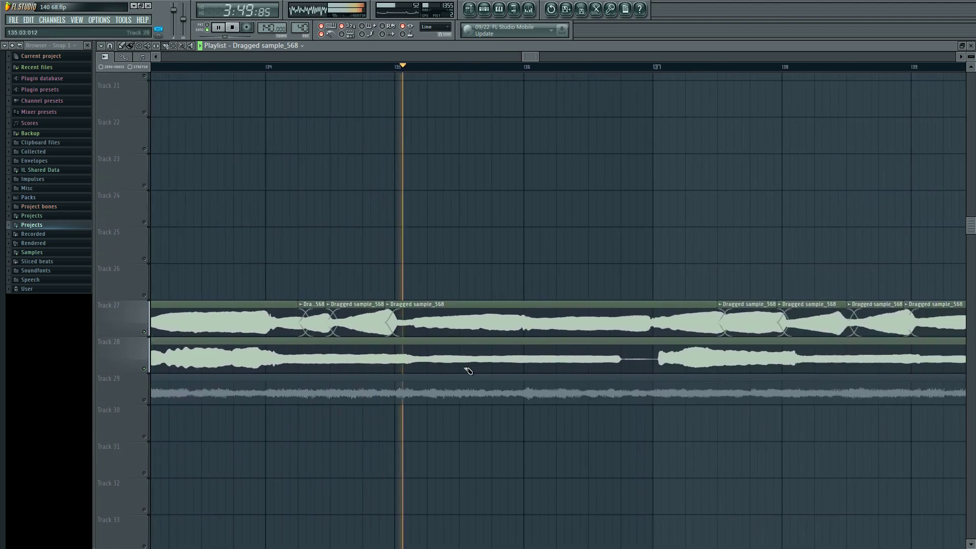
key(space)
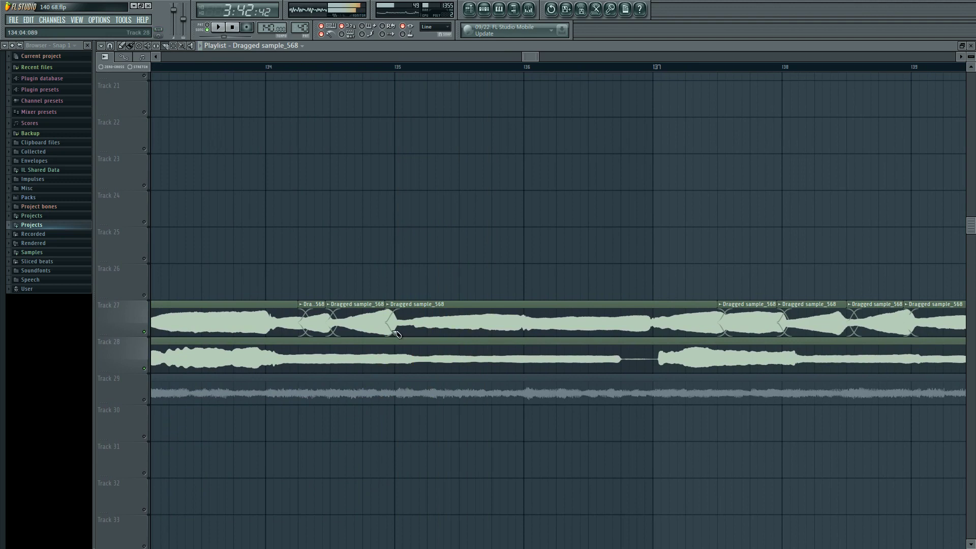
click(266, 70)
key(space)
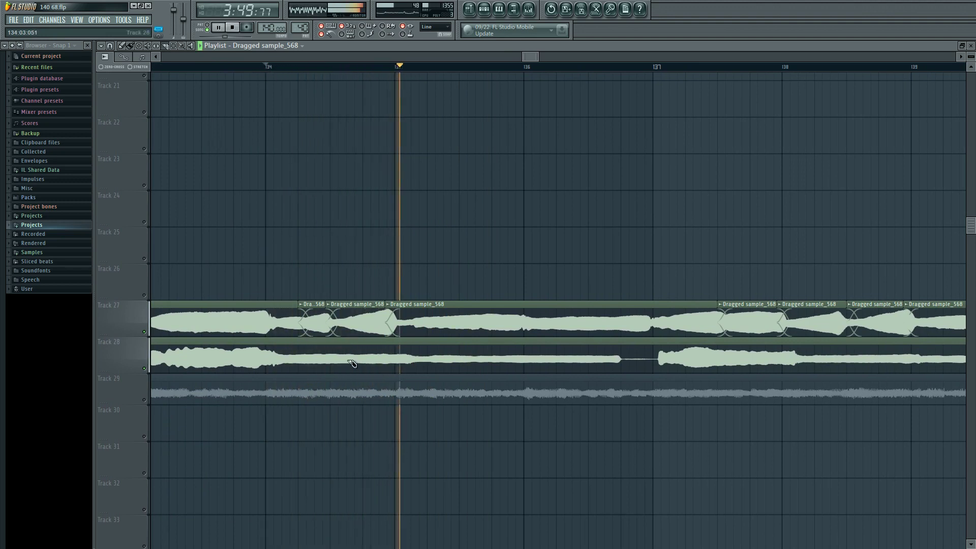
click(336, 363)
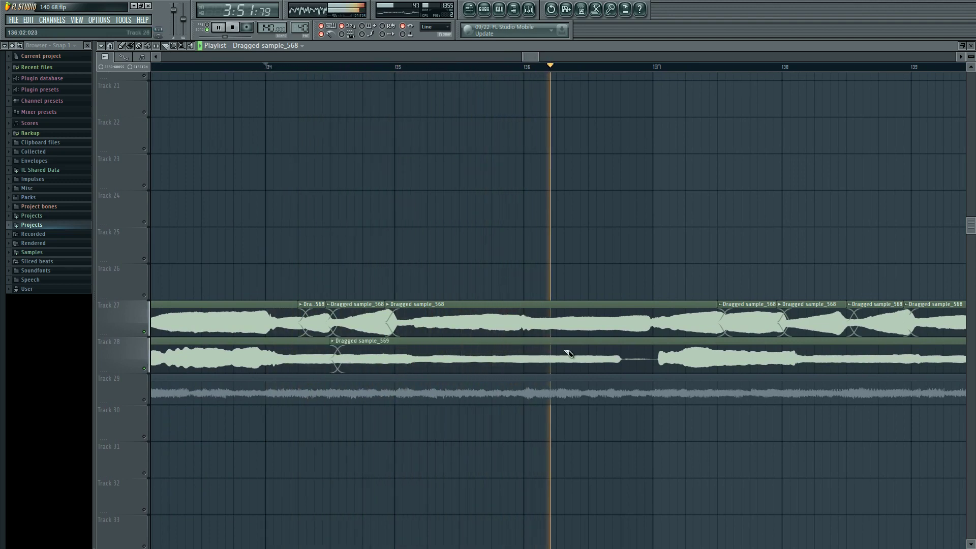
click(593, 359)
- Slip the two-bar Track 28 slice's audio earlier so its note change lands on bar 135, checking it in playback
click(157, 46)
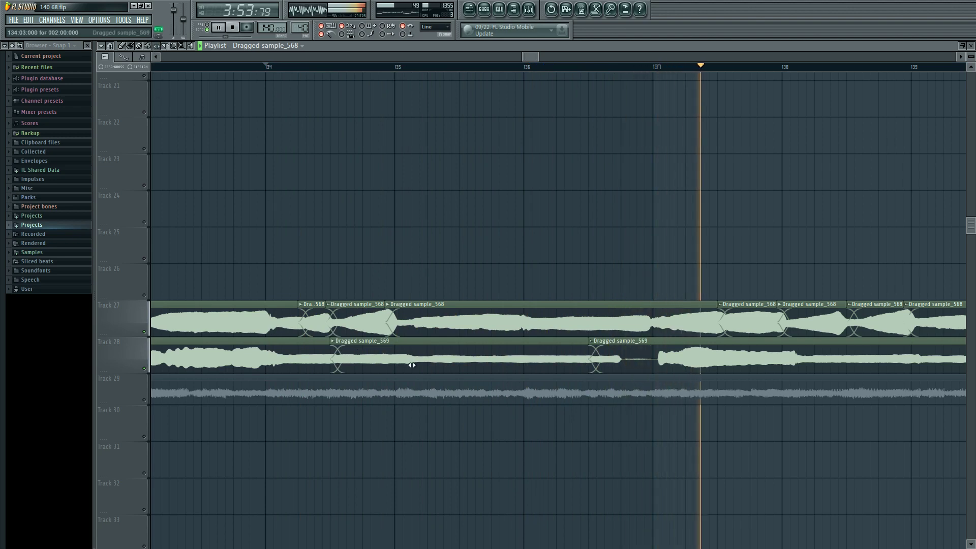
key(space)
key(space)
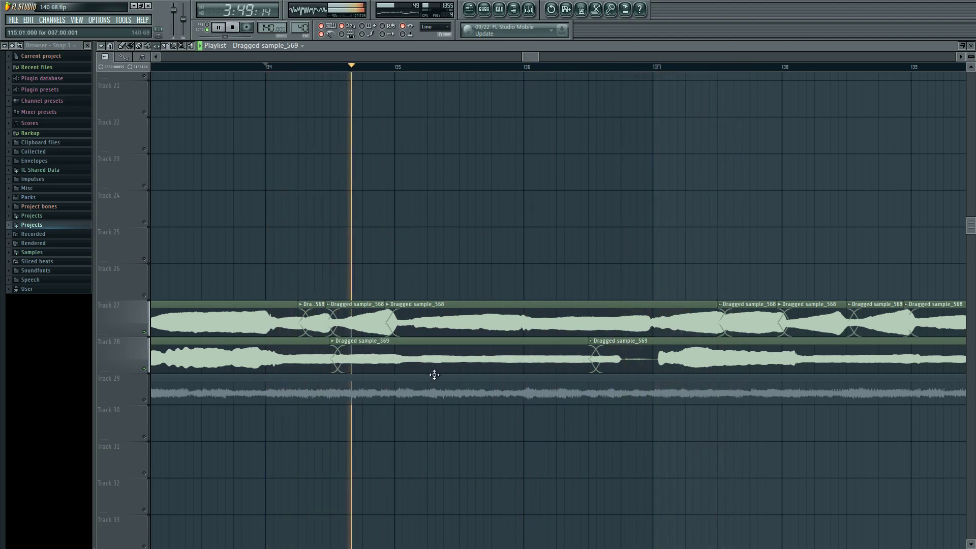
key(space)
key(space)
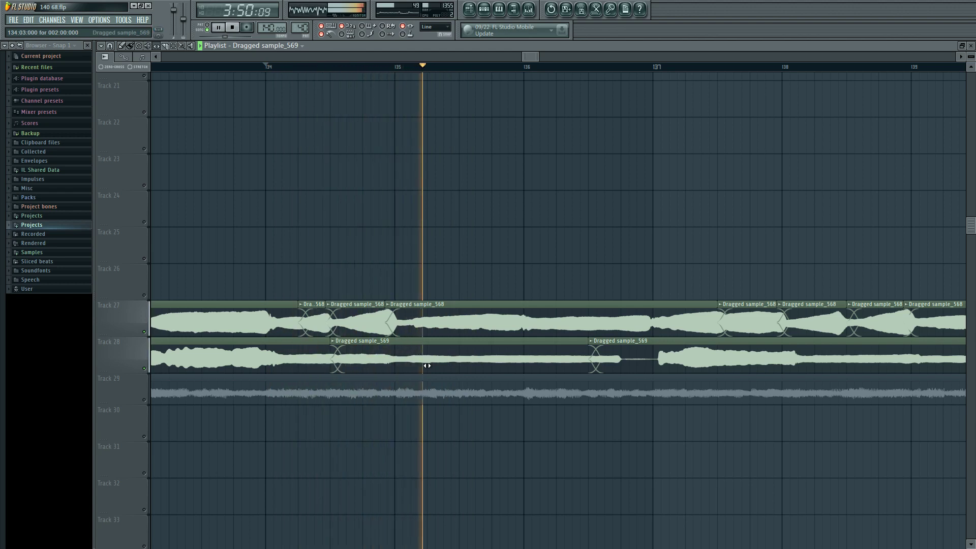
- Slice the Track 27 clip late in bar 135 and check the slice starting at 134:04:067 in playback from bar 134
key(space)
key(space)
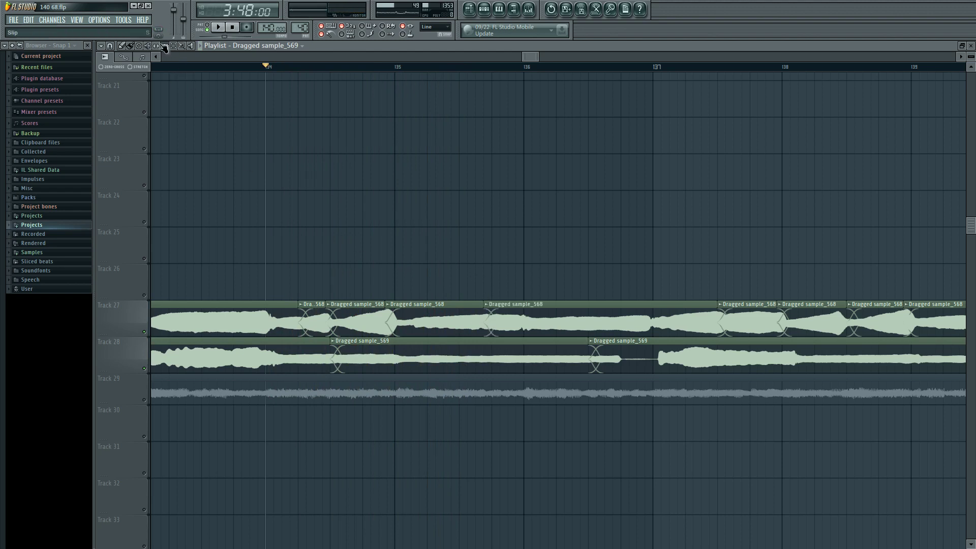
key(space)
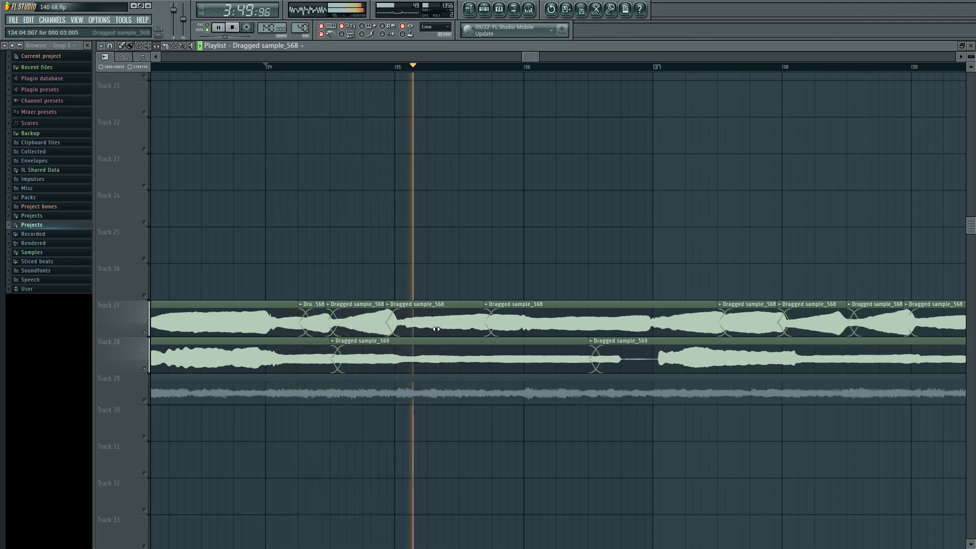
- Slice the Track 28 clip at bar 137, slip its audio earlier onto the bar and slip the preceding slice later to fill the gap
scroll(444, 433, right, 2)
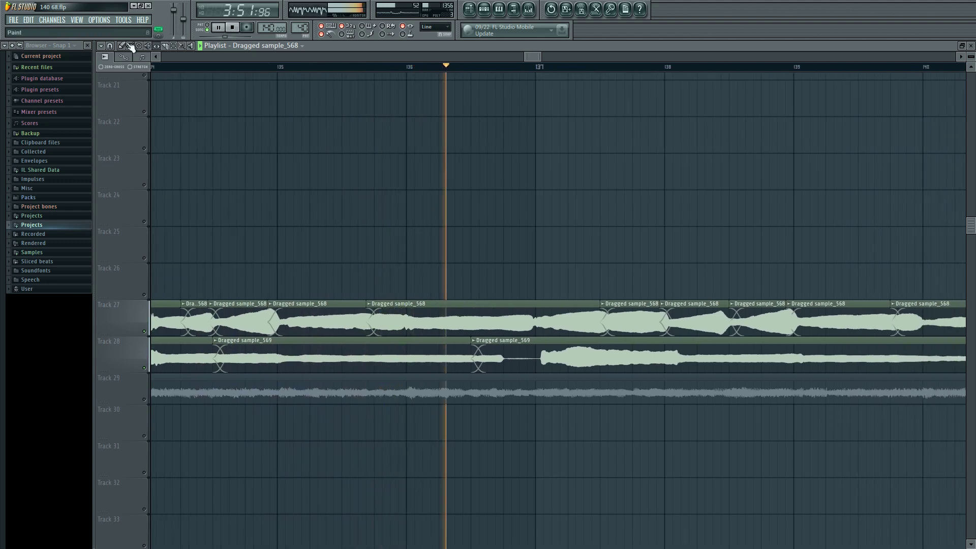
scroll(478, 409, right, 1)
scroll(478, 409, right, 1)
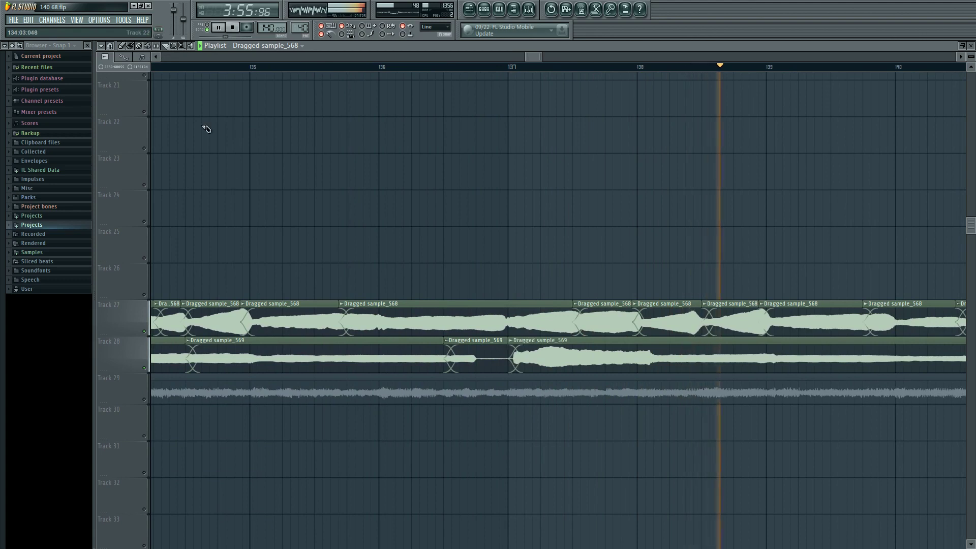
drag(571, 370, 559, 363)
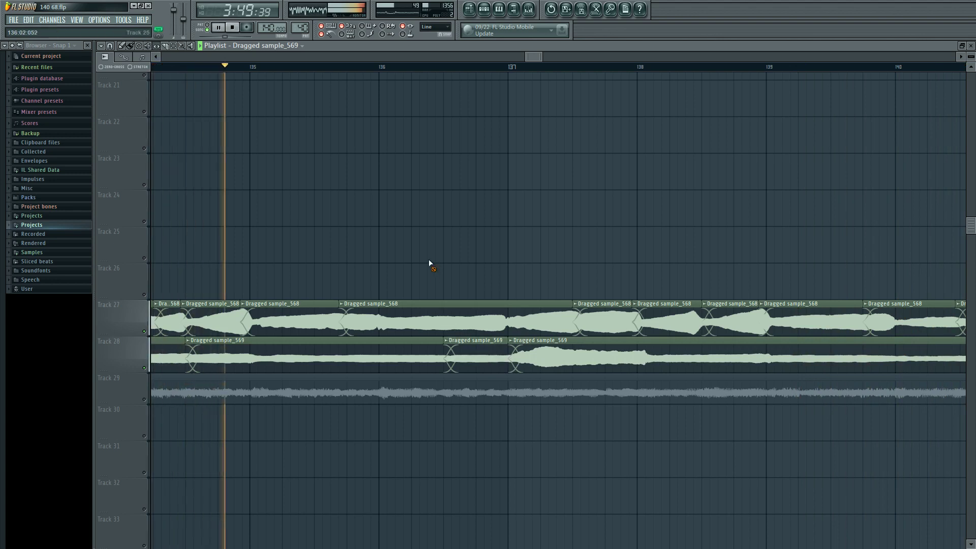
click(503, 364)
click(546, 358)
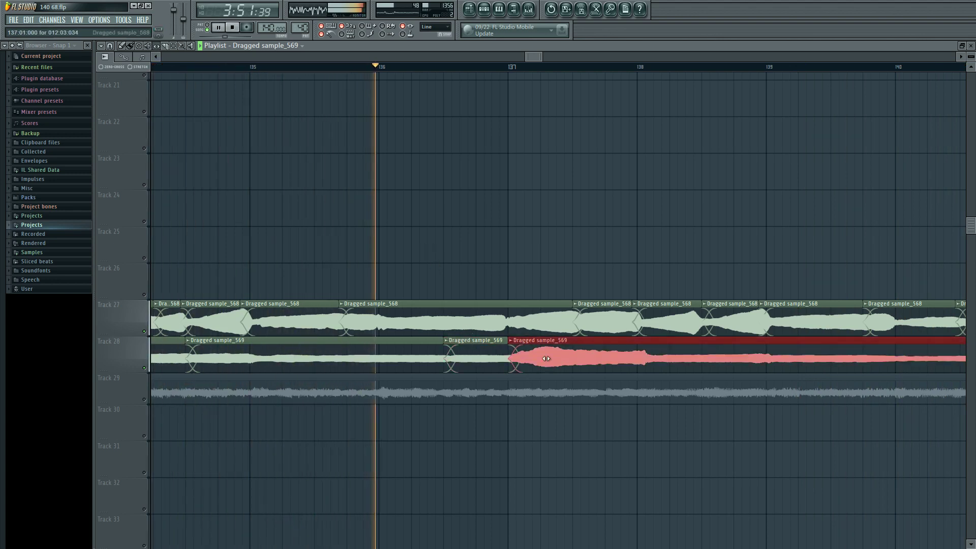
click(526, 224)
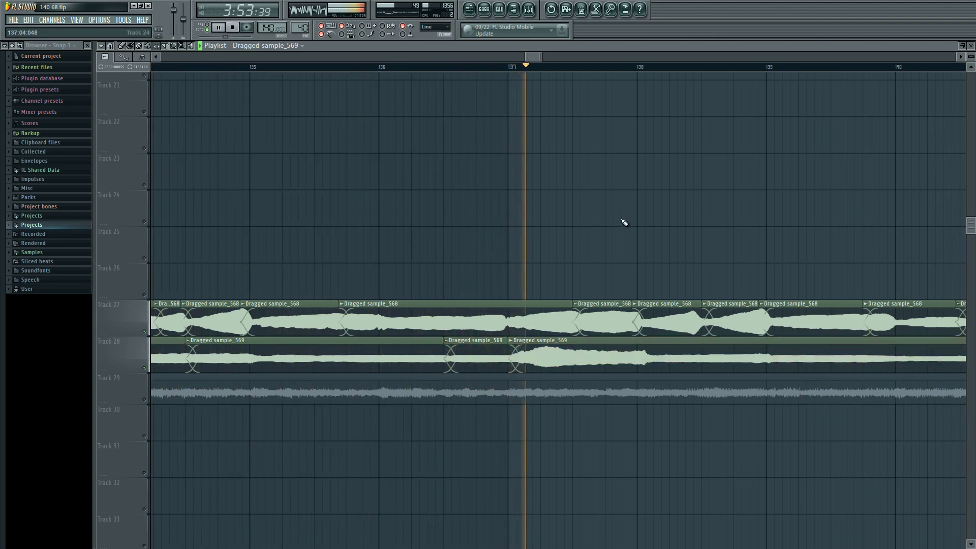
- Slice the Track 28 clip at 138:04 and 137:03, and slip the slice between them earlier so its note change lands on bar 138
drag(623, 223, 406, 218)
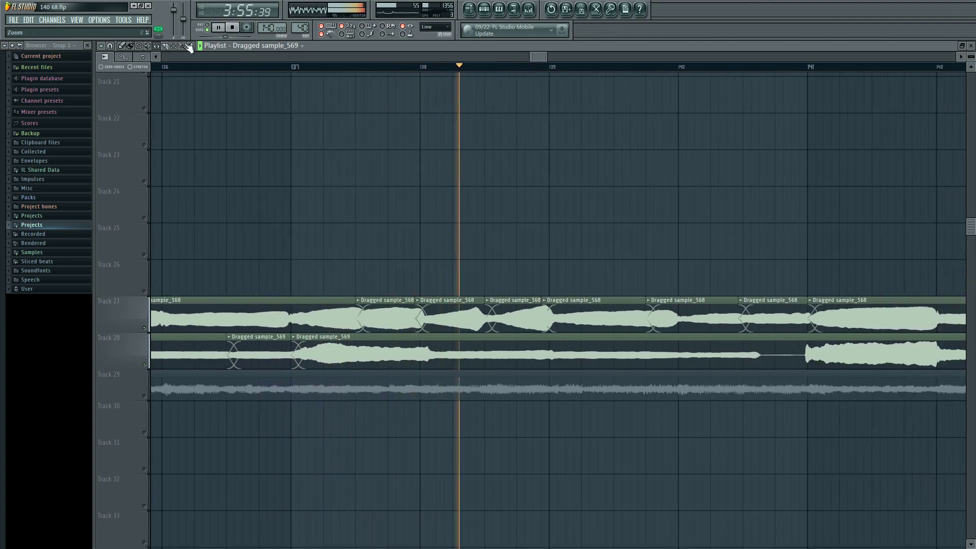
click(514, 349)
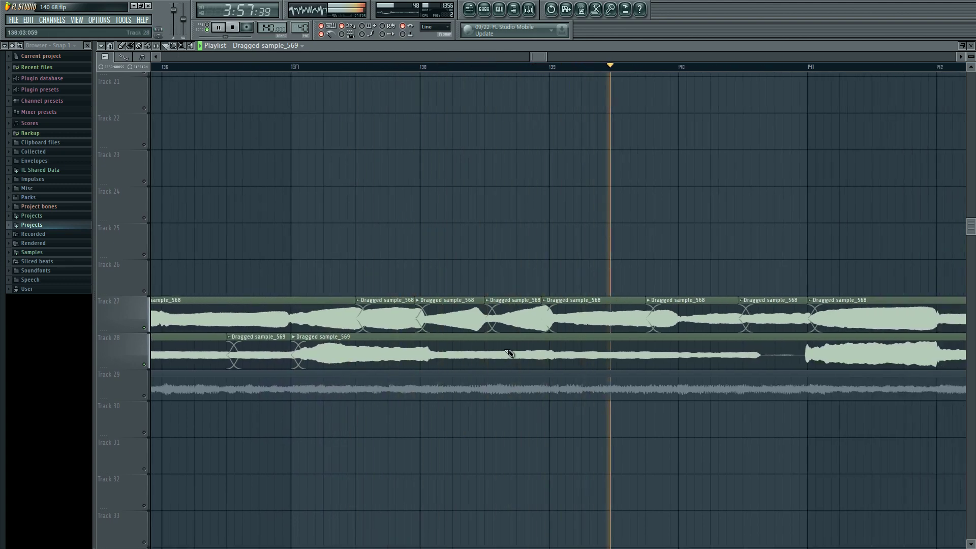
click(357, 357)
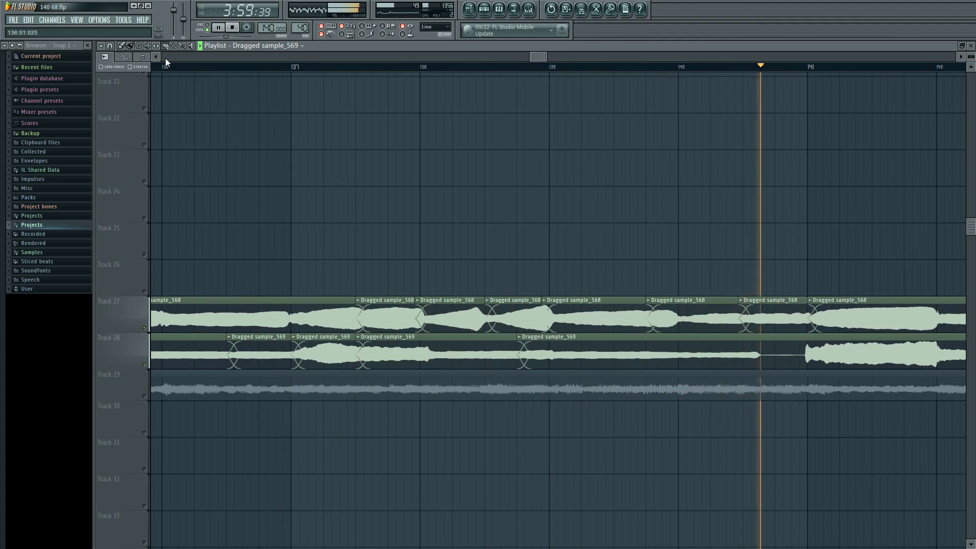
drag(435, 359, 427, 359)
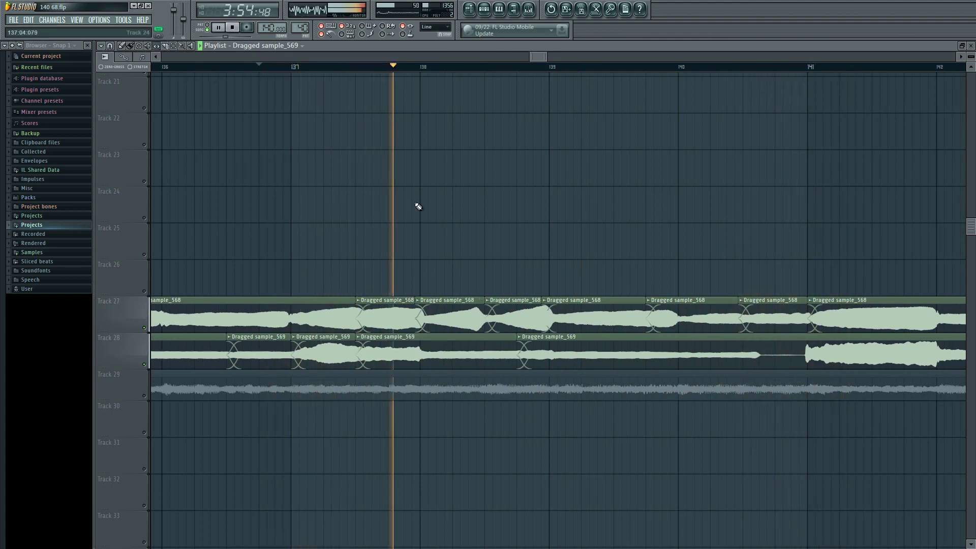
- Slice the Track 28 clip at bar 141 and 140:03, and slip the audio between the cuts later to fill the gap
drag(578, 227, 399, 231)
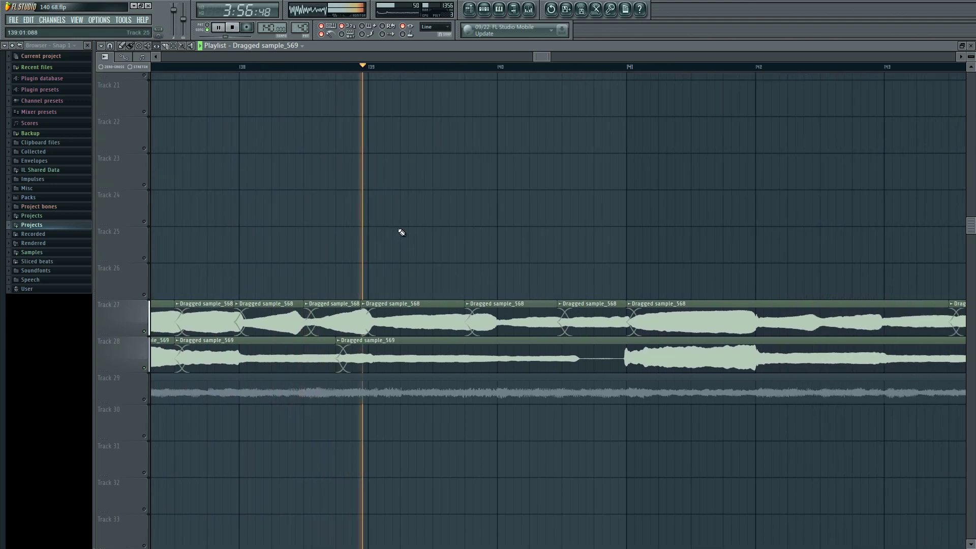
drag(485, 231, 412, 231)
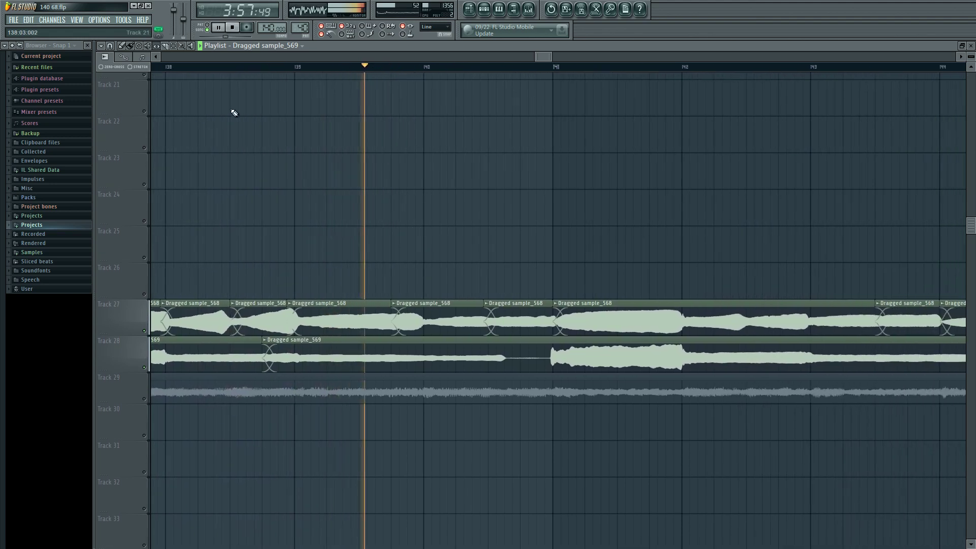
click(558, 362)
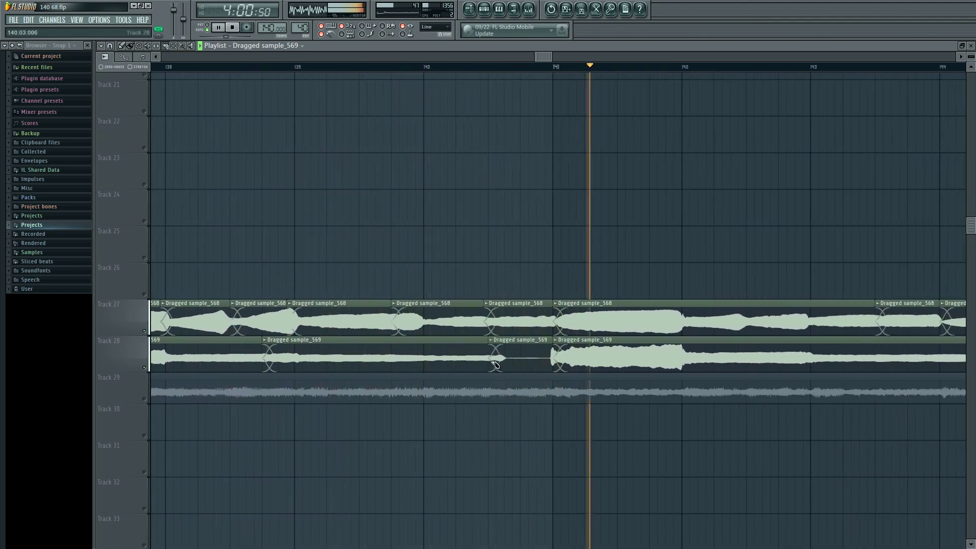
drag(510, 361, 557, 367)
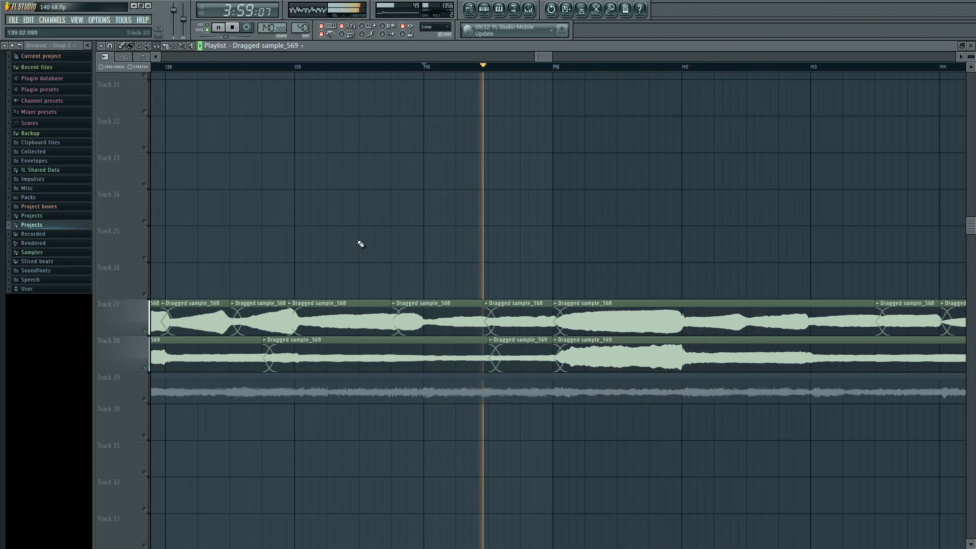
- Slice the Track 28 clip at 146:03 and bar 147, and slip the slices' audio so the gap closes and the note lands on 147
scroll(360, 244, right, 4)
scroll(618, 248, right, 1)
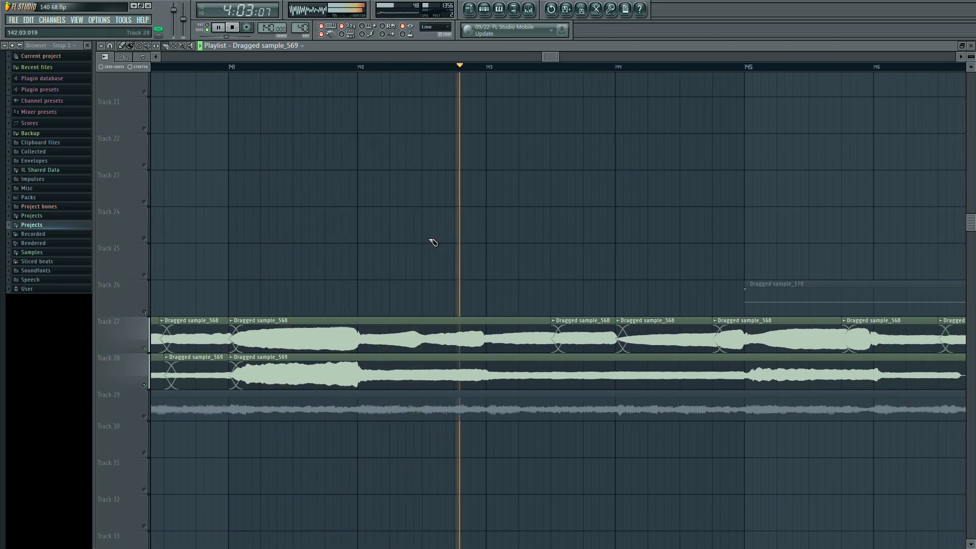
scroll(451, 213, right, 5)
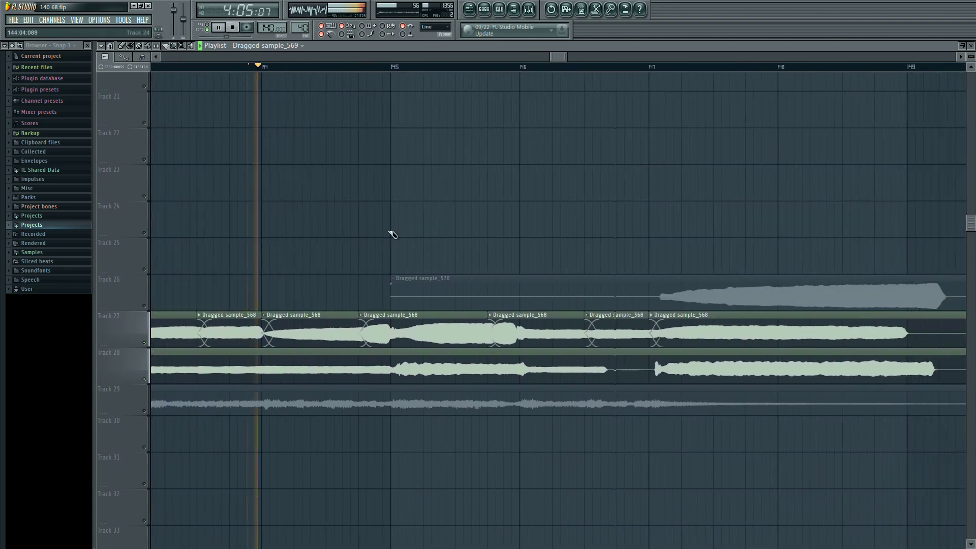
click(554, 362)
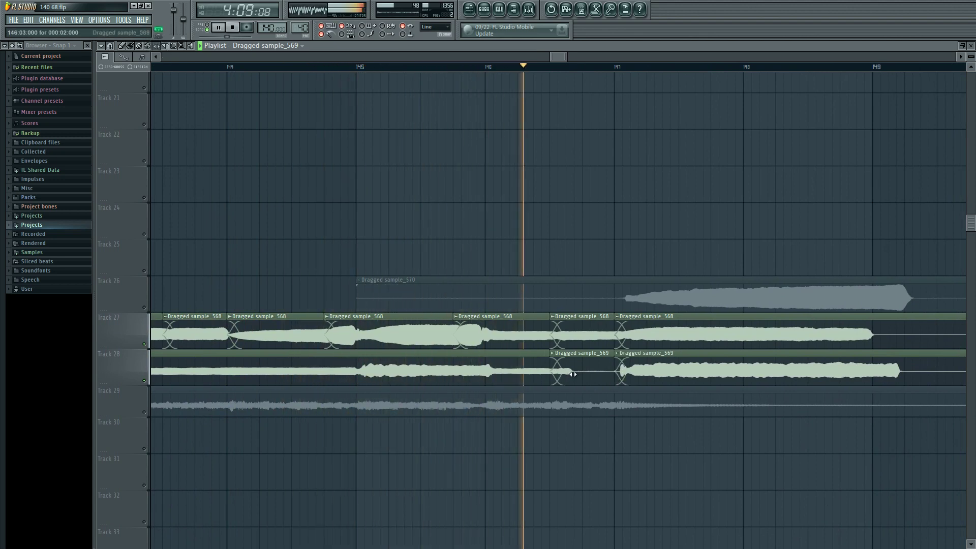
drag(617, 376, 656, 381)
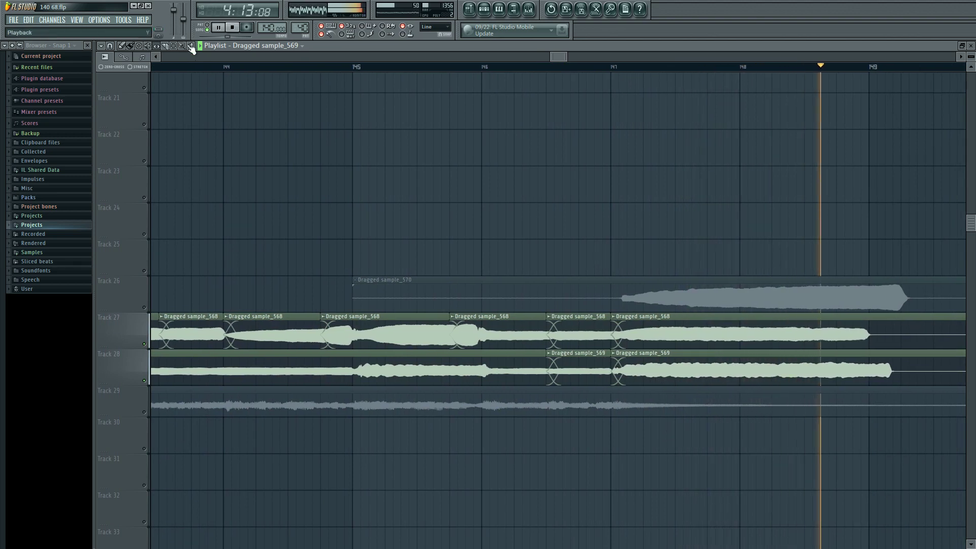
click(609, 367)
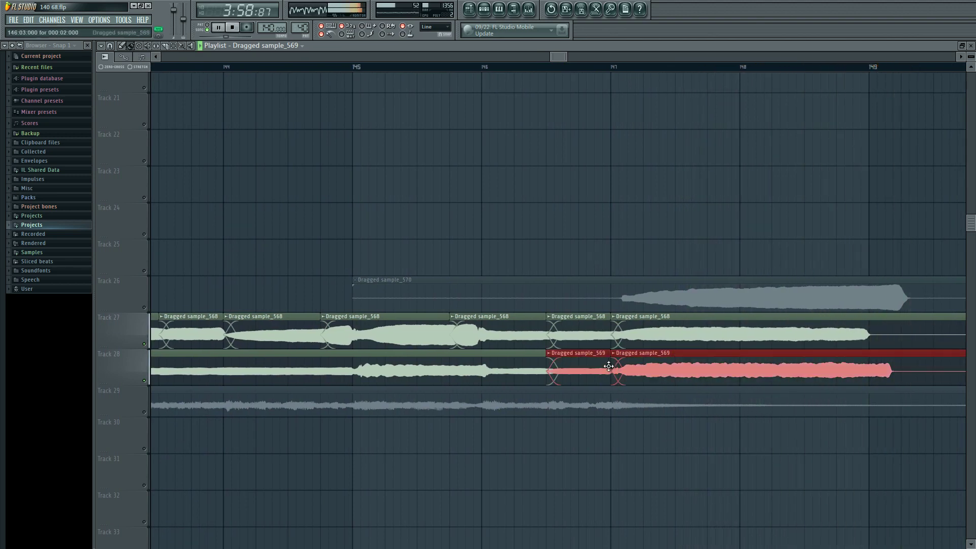
click(631, 434)
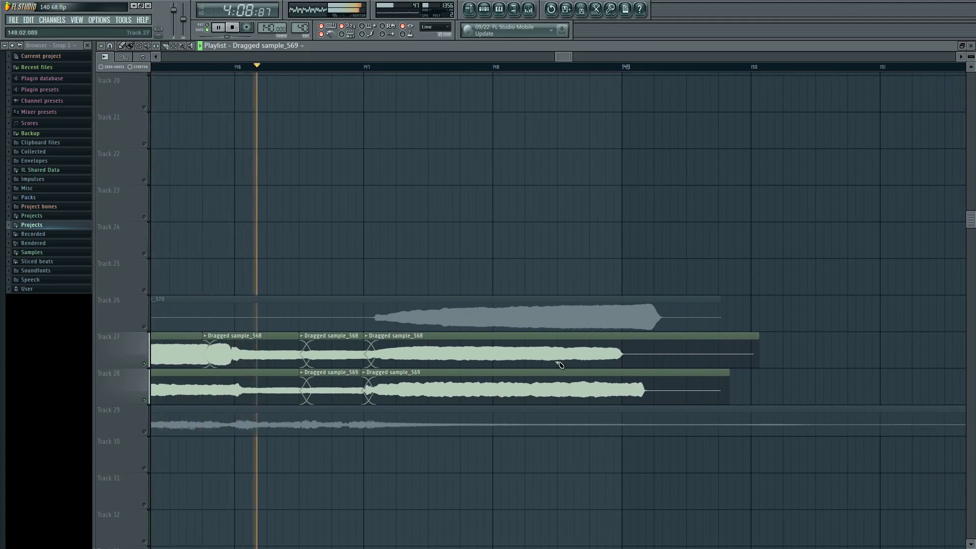
- Slice Tracks 26, 27 and 28 at 148:03, and slip the last Track 26 and 28 slices earlier so their audio ends on bar 149
drag(559, 364, 562, 399)
drag(559, 298, 567, 328)
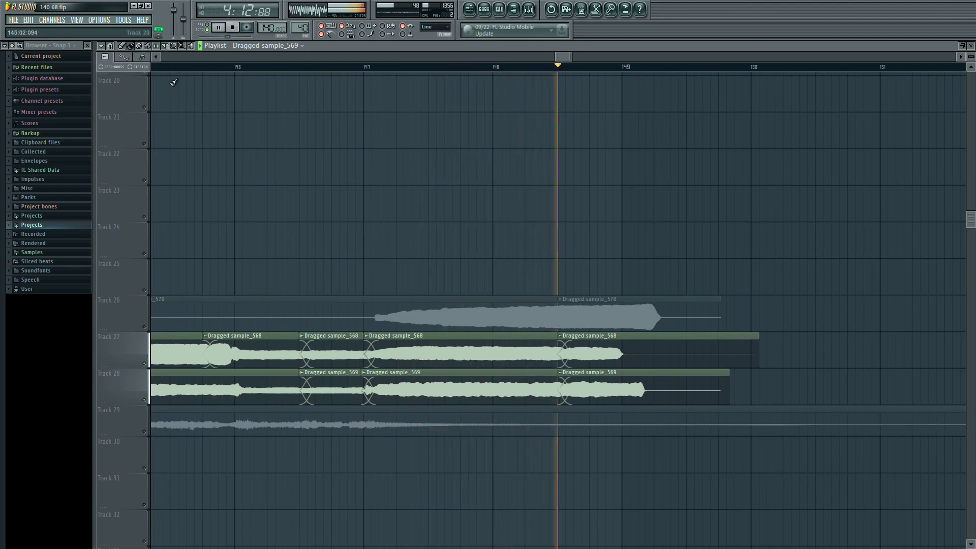
click(160, 46)
drag(633, 389, 613, 388)
drag(620, 318, 584, 318)
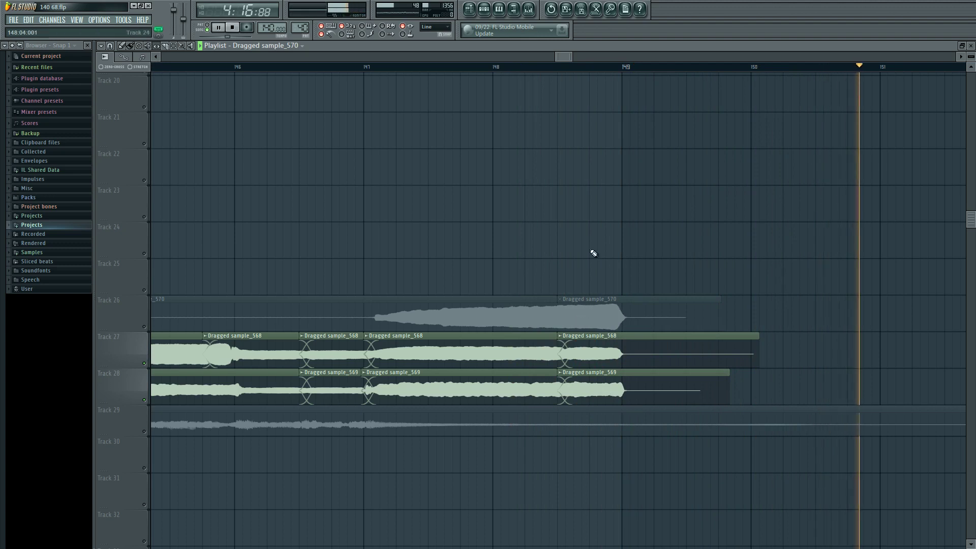
- Turn the muted tracks back on alongside Tracks 27 and 28
scroll(599, 306, down, 6)
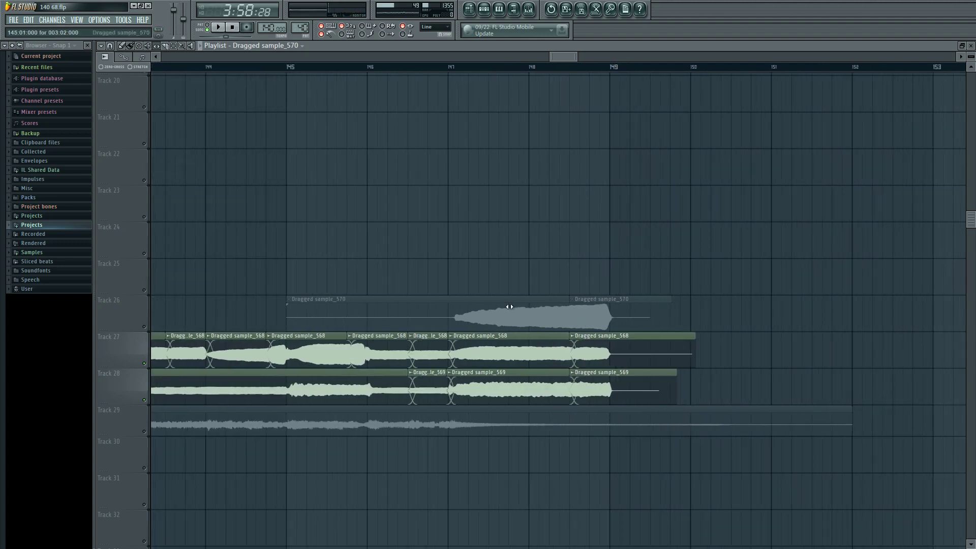
scroll(680, 316, down, 4)
drag(680, 316, 787, 387)
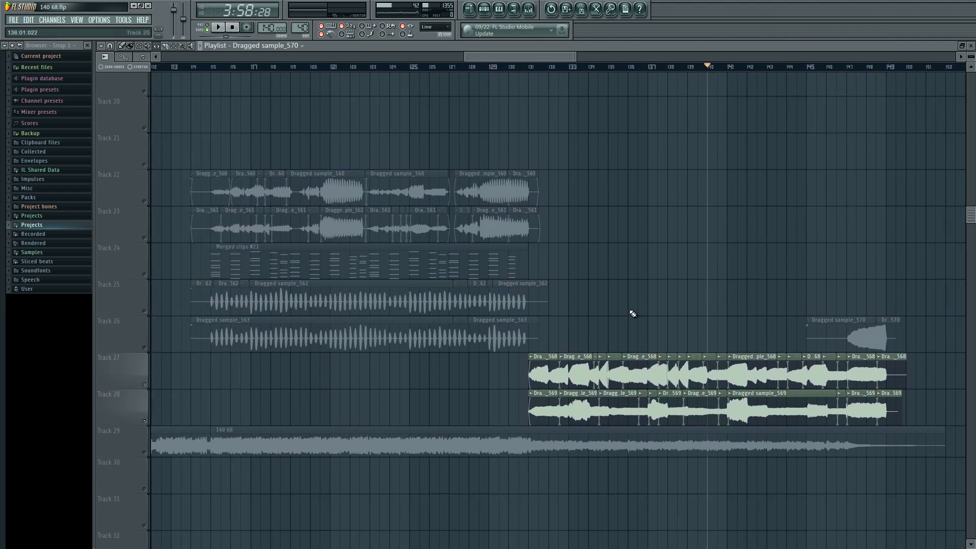
right_click(148, 387)
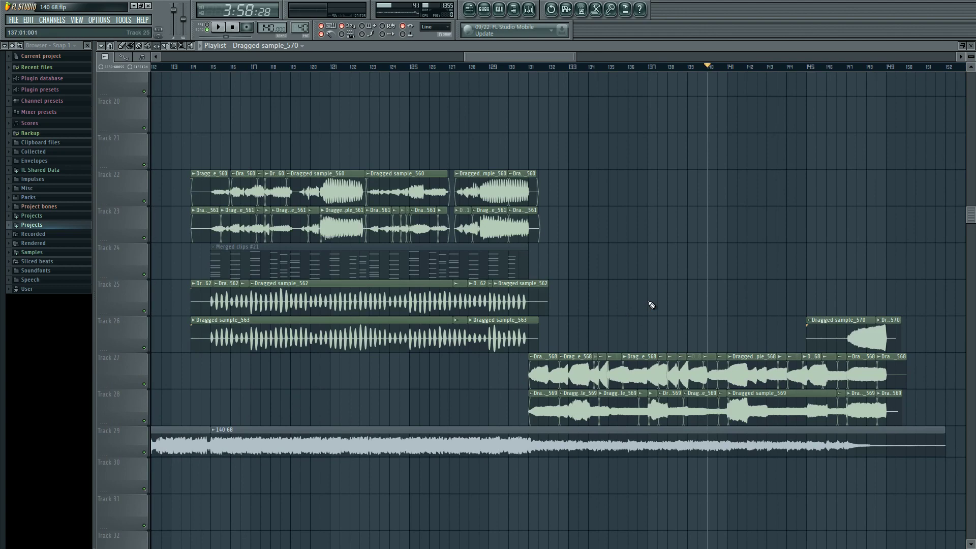
- Delete both 140 68 audio clips from Track 29
scroll(642, 335, down, 5)
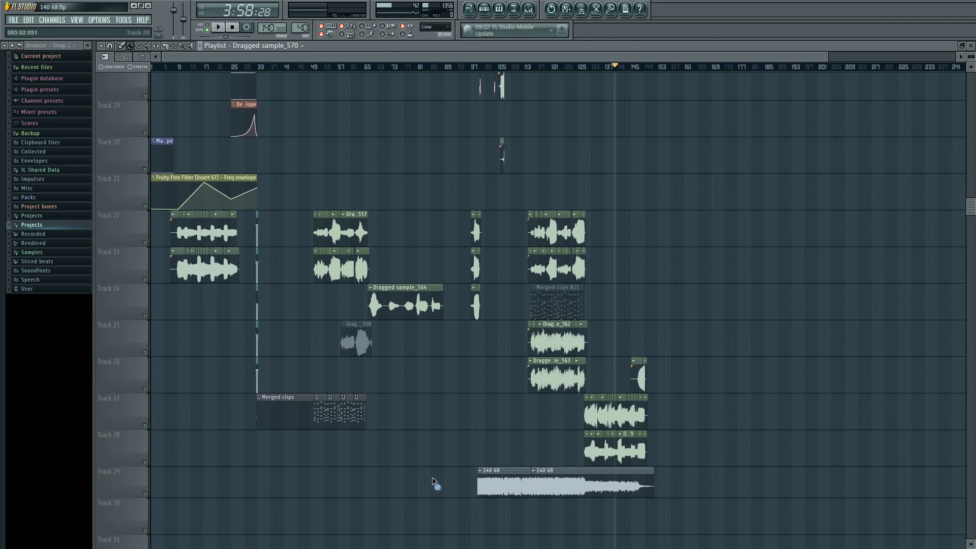
scroll(300, 465, up, 4)
scroll(285, 468, down, 8)
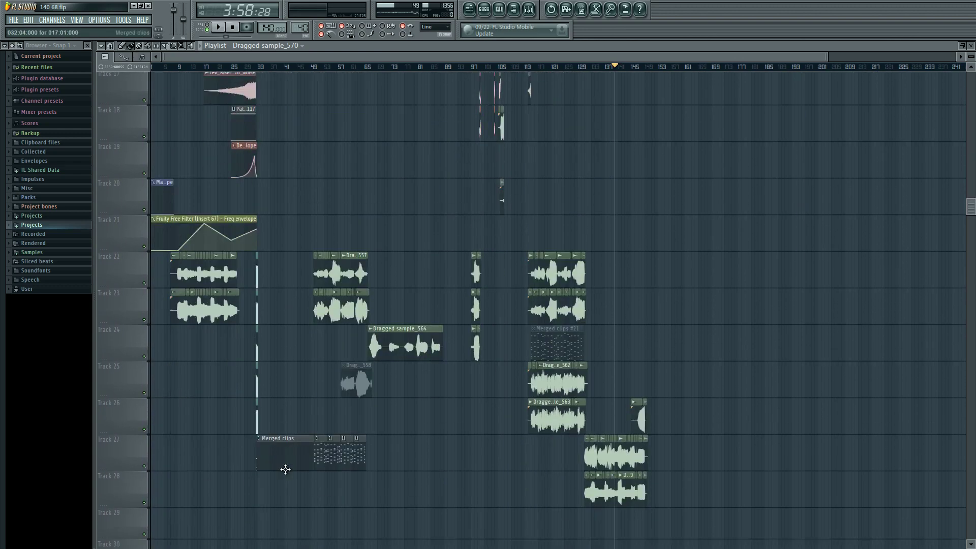
- Look over the arrangement across all tracks from the intro to the end, with the track height reduced
scroll(291, 468, up, 8)
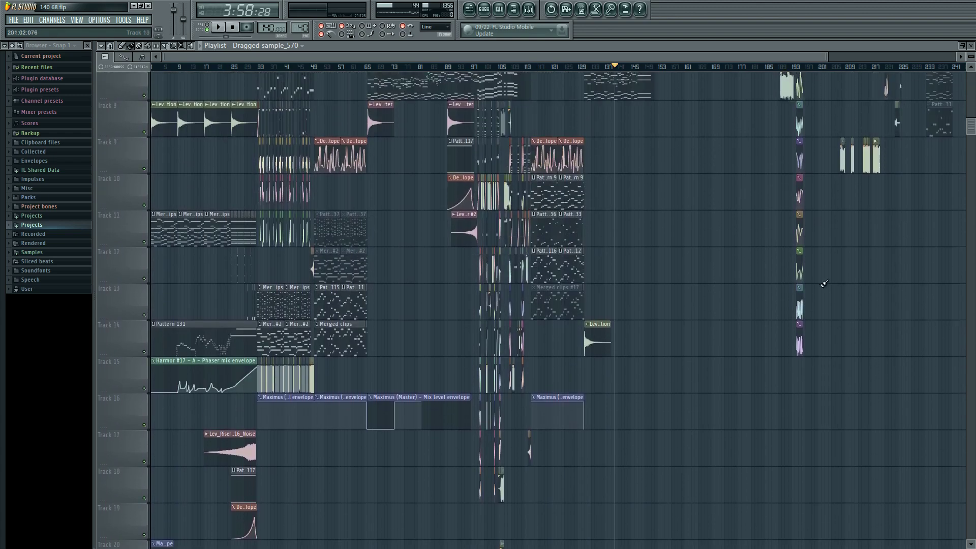
drag(970, 59, 972, 58)
scroll(608, 416, down, 8)
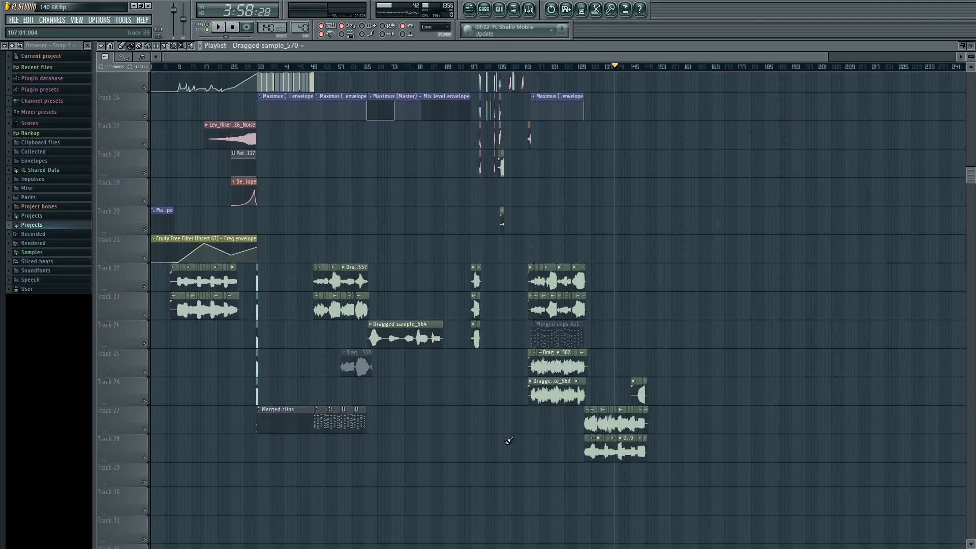
scroll(471, 434, up, 12)
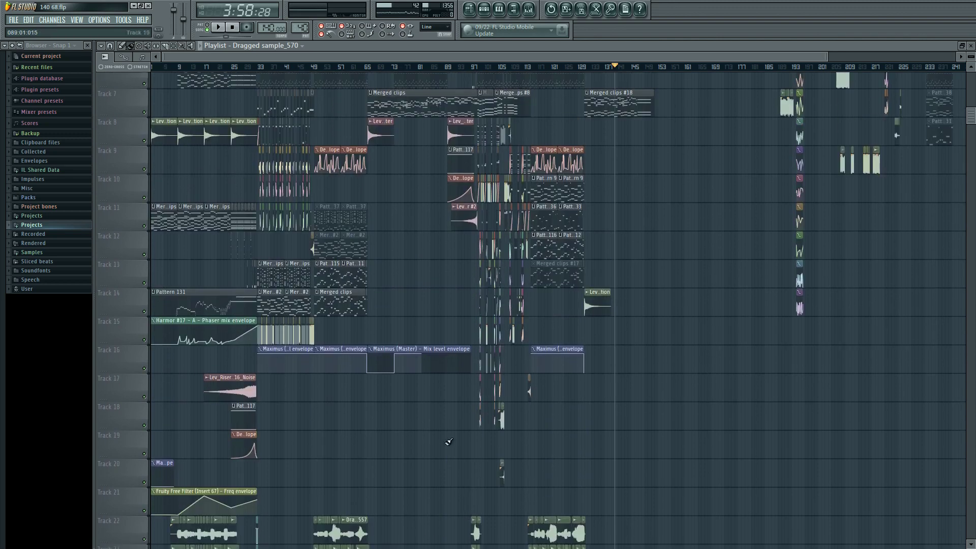
scroll(397, 455, down, 13)
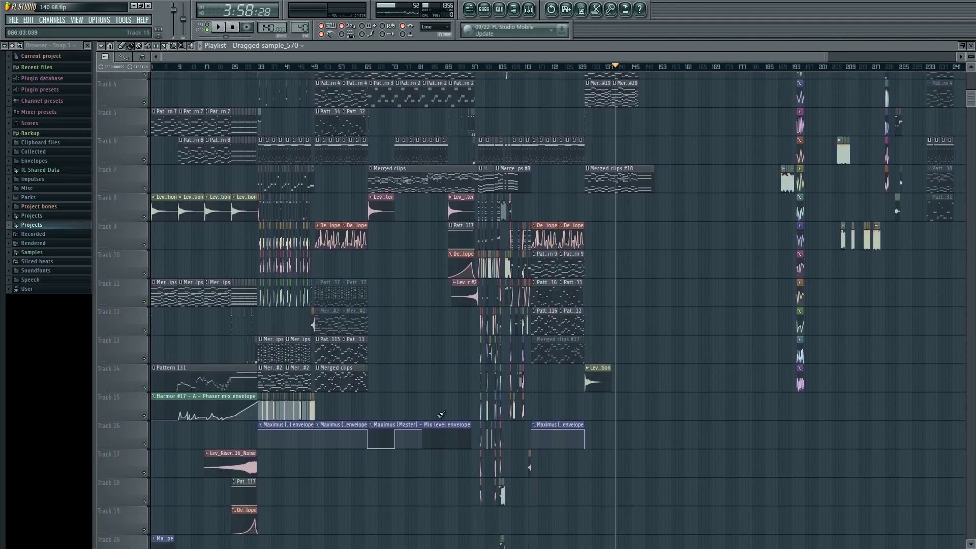
scroll(283, 425, up, 3)
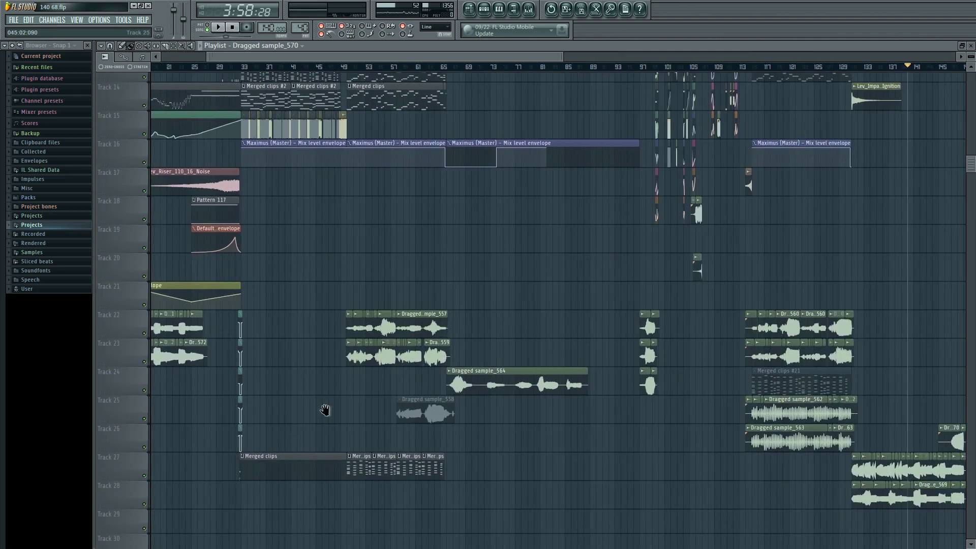
scroll(338, 446, up, 10)
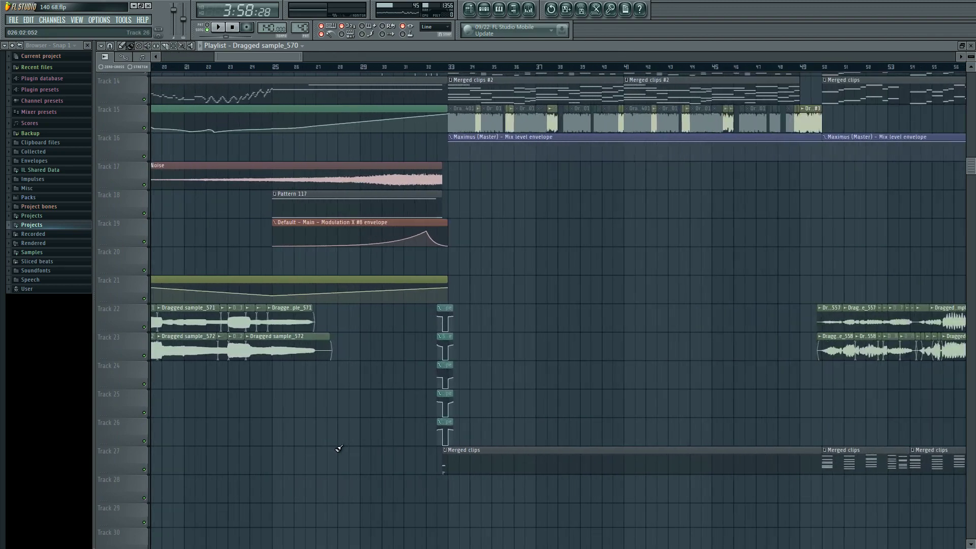
scroll(337, 447, down, 12)
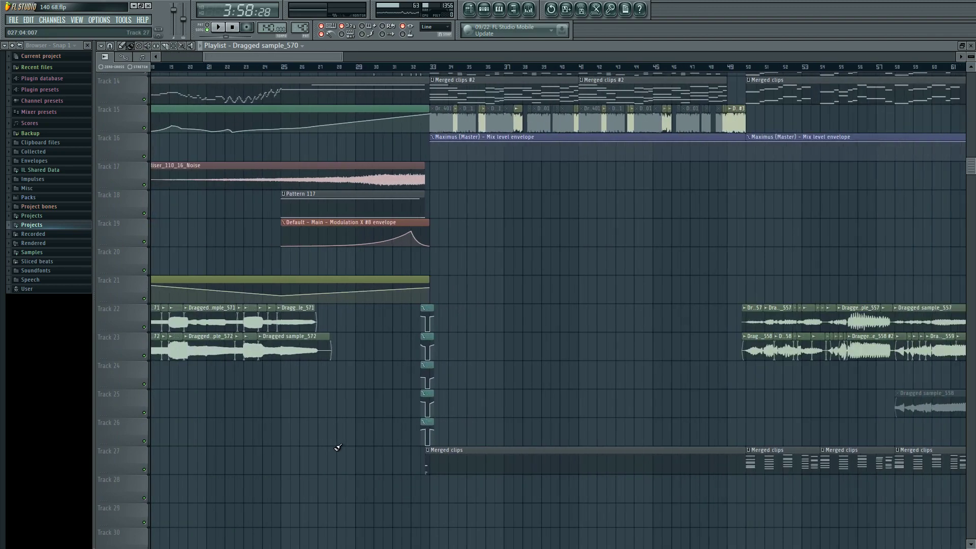
scroll(656, 447, up, 5)
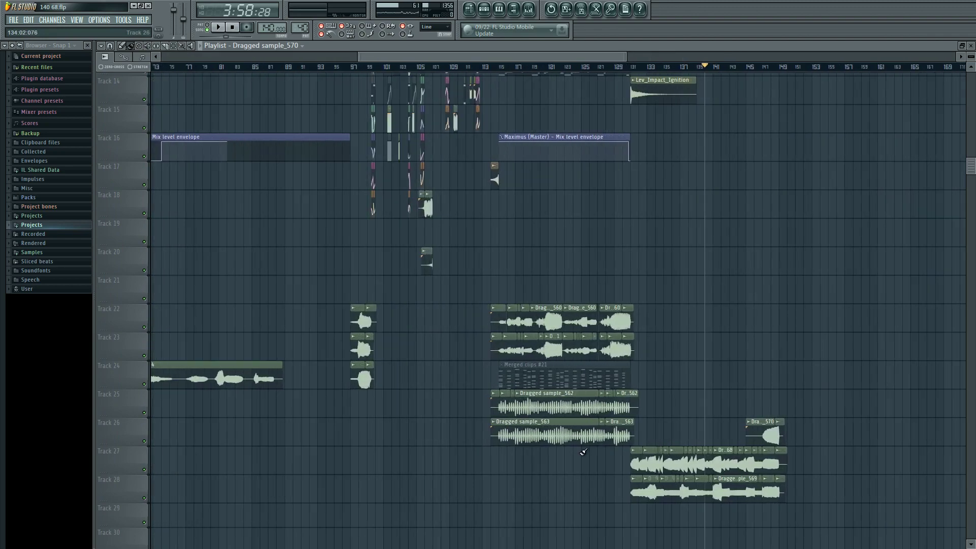
- Play the song from about bar 8 with the mixer opened and widened, and select Insert 74
drag(882, 472, 219, 71)
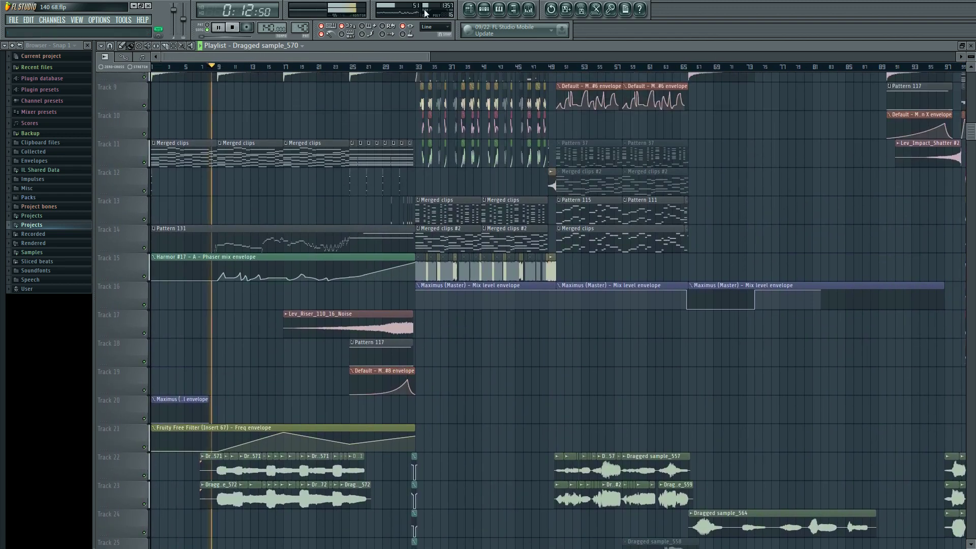
key(F9)
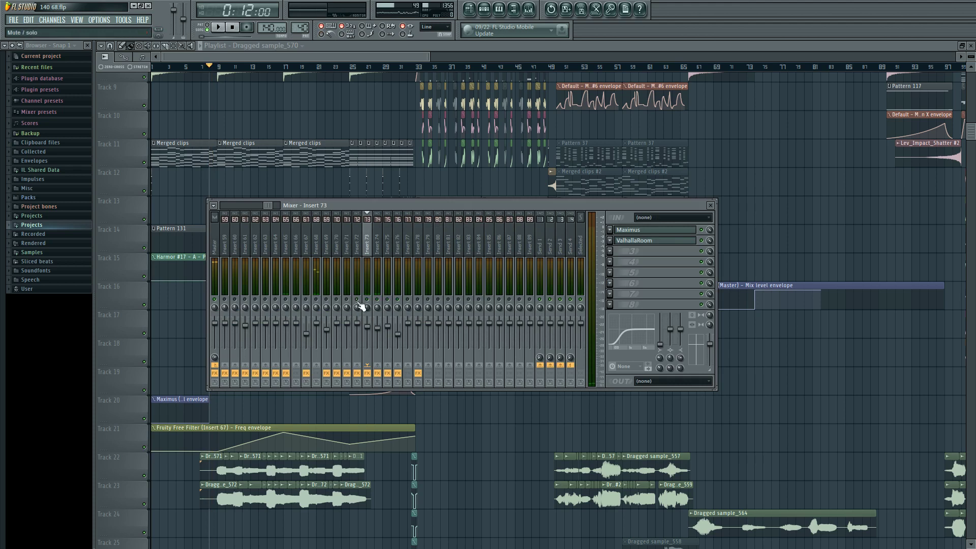
key(space)
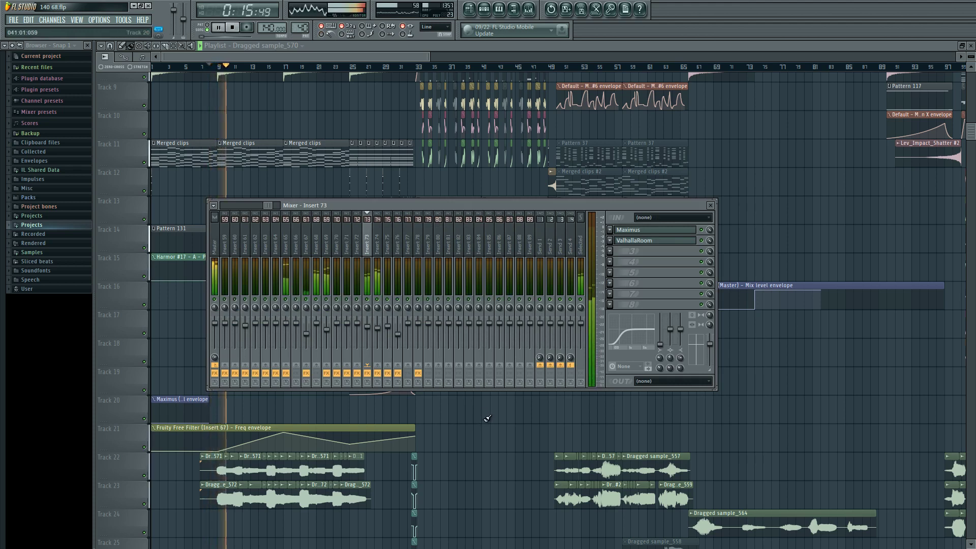
click(378, 249)
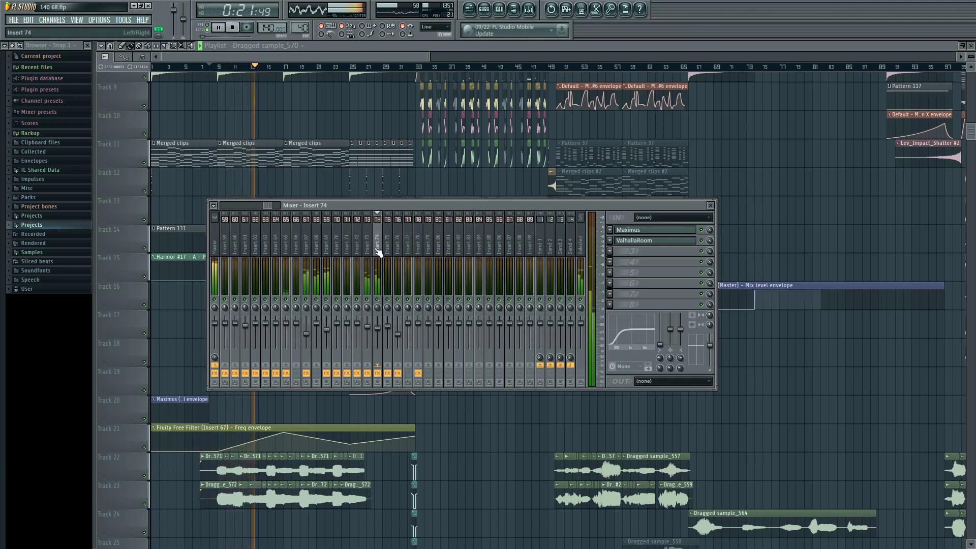
drag(717, 285, 848, 285)
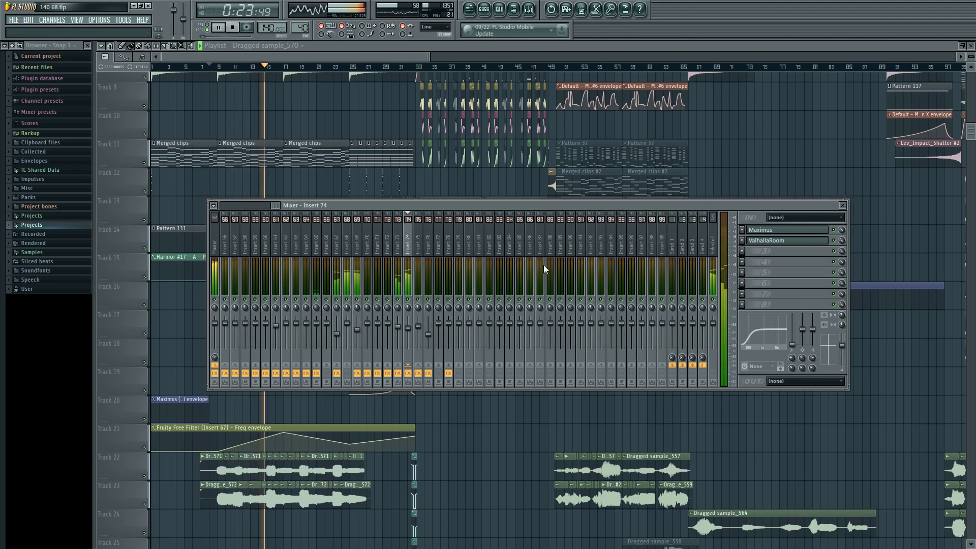
drag(472, 206, 532, 235)
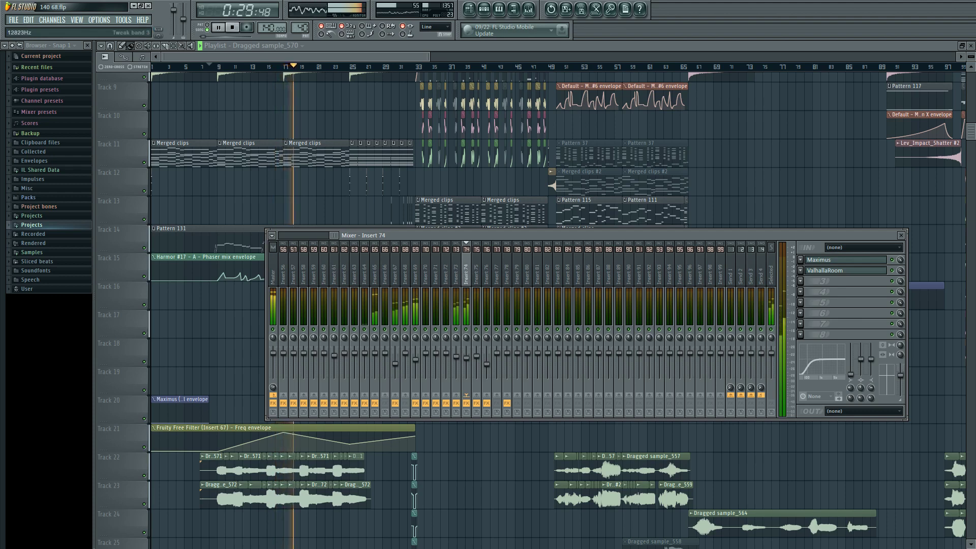
- Load Fruity Parametric EQ 2 into effect slot 3 of Insert 74 and set band 1's type to High pass
click(805, 286)
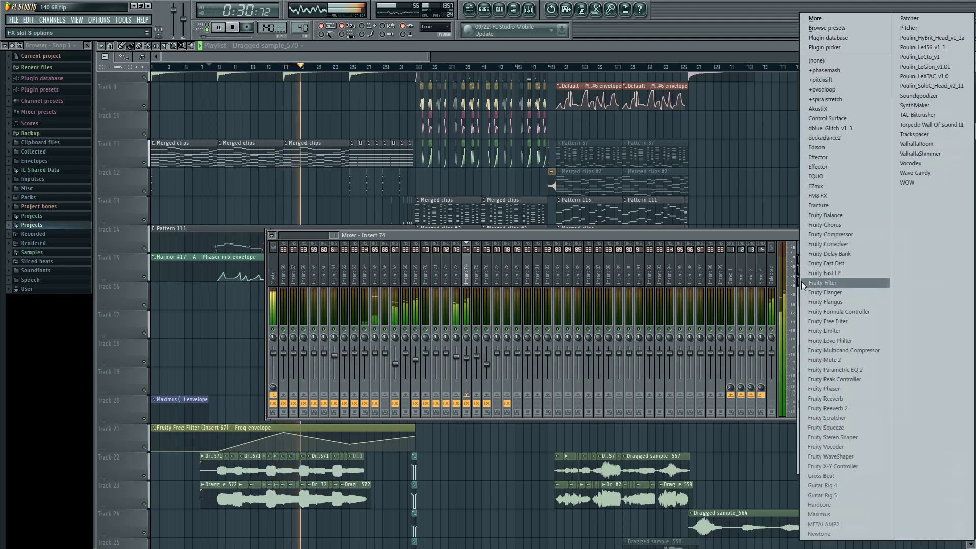
click(858, 375)
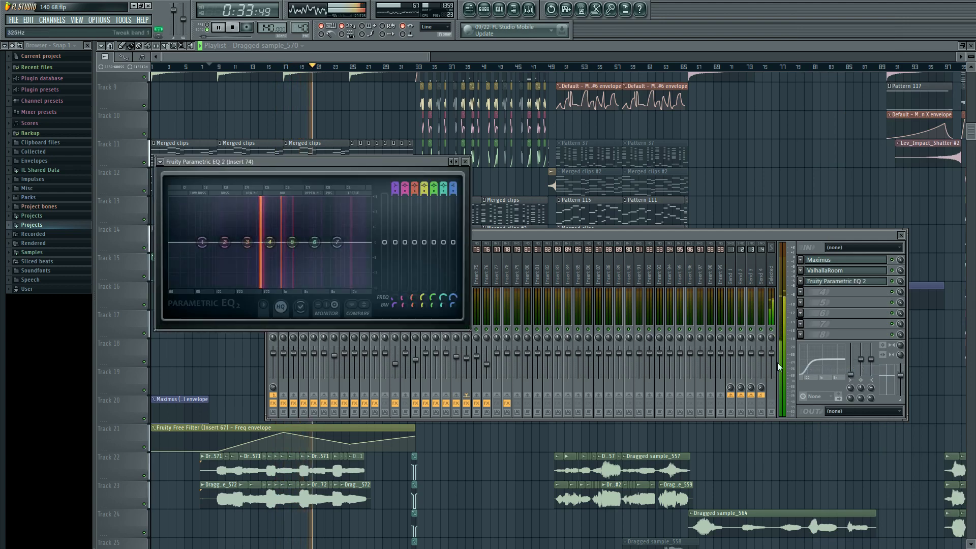
right_click(203, 243)
mouse_move(230, 271)
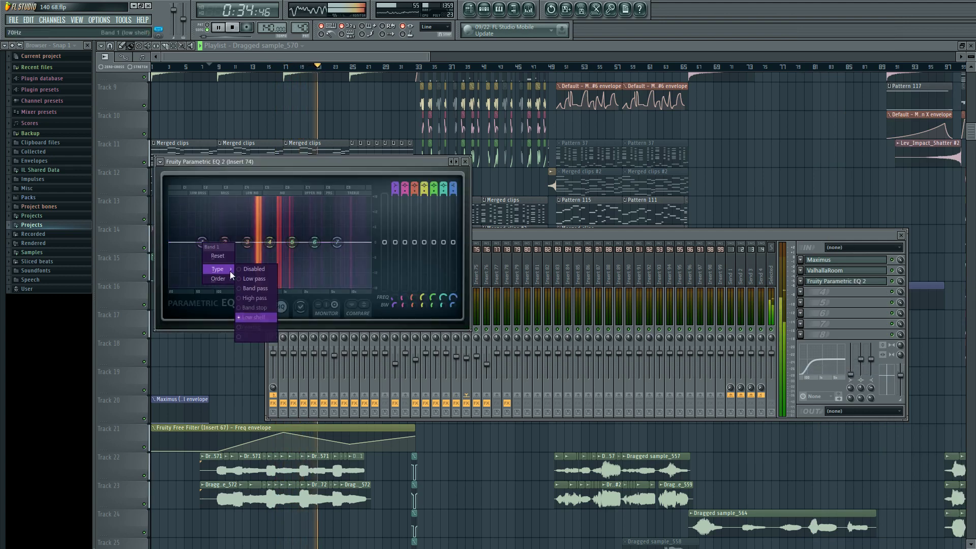
click(251, 298)
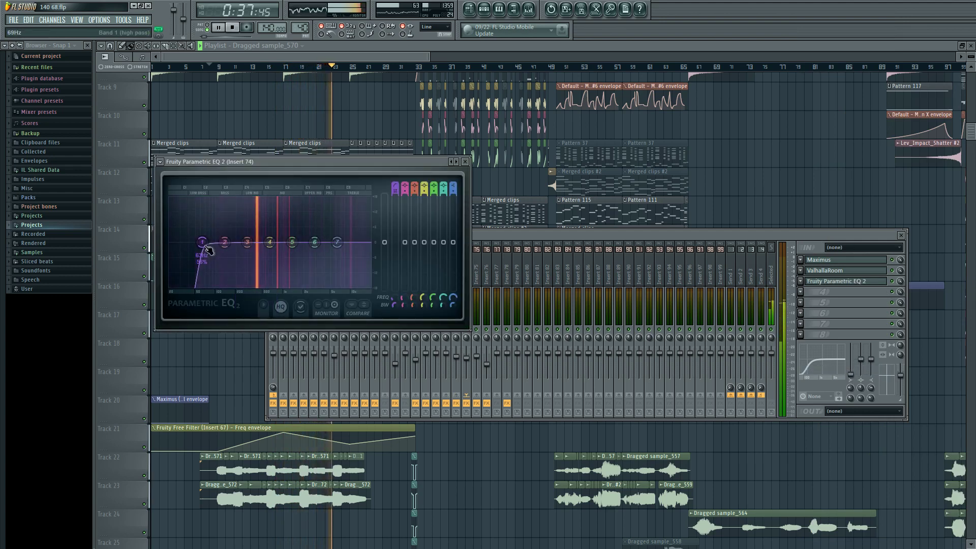
- Raise band 1's high-pass cutoff in Insert 74's Fruity Parametric EQ 2 and flatten the insert's built-in EQ
drag(208, 248, 235, 247)
click(859, 370)
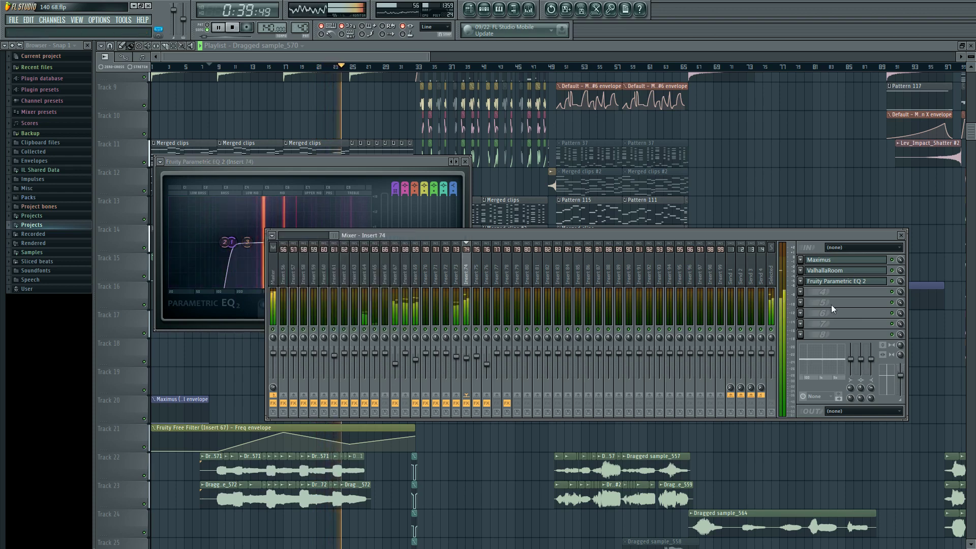
- Load Fruity Parametric EQ 2 into effect slot 3 of Insert 73 and open it while the song replays
click(456, 277)
click(801, 282)
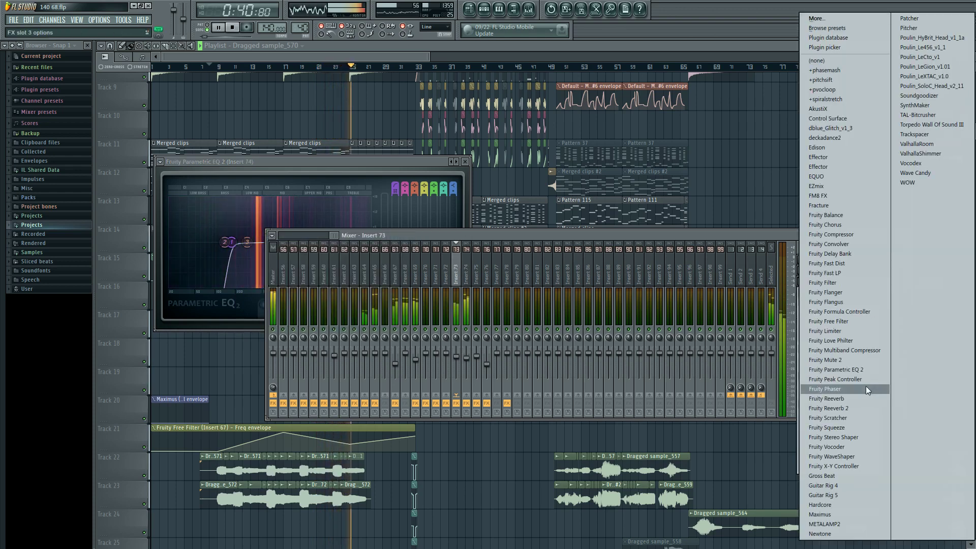
click(867, 370)
drag(857, 370, 828, 283)
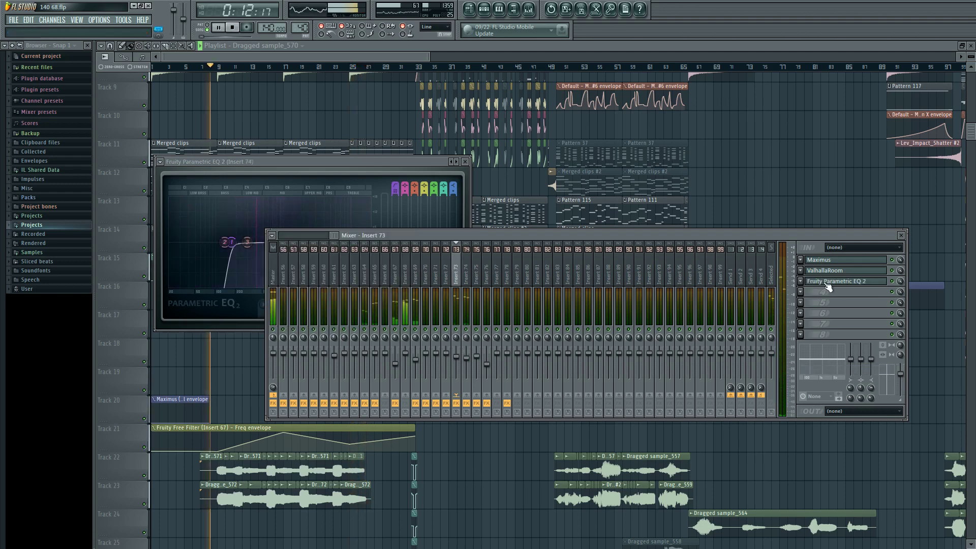
click(828, 283)
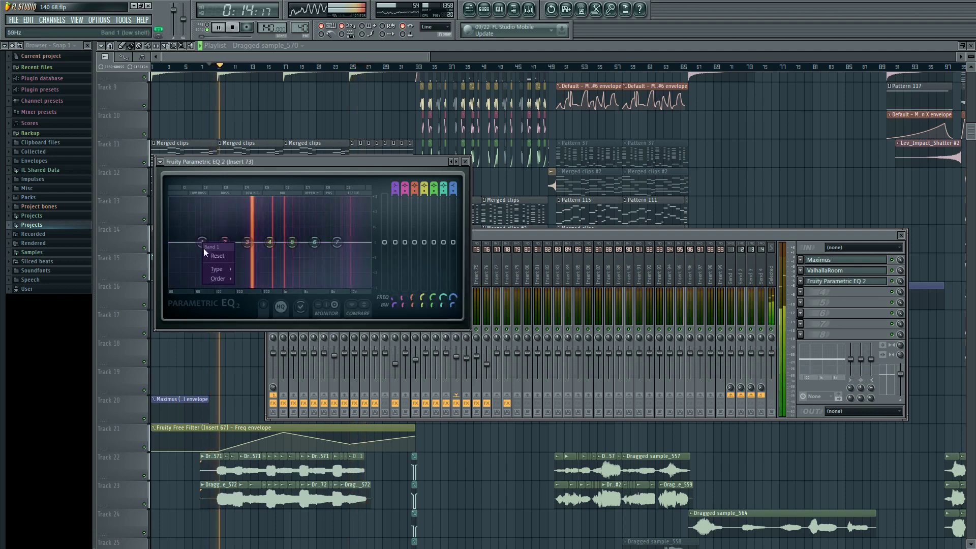
- Set band 1 of Insert 73's EQ to High pass with the Steep 8 order
right_click(204, 248)
click(269, 297)
right_click(198, 250)
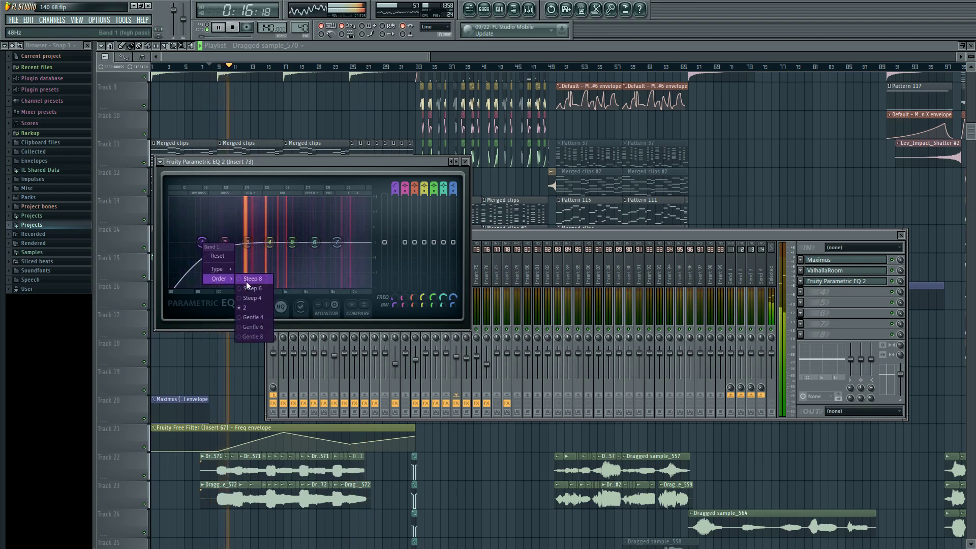
click(246, 282)
- Raise the high-pass cutoff on Insert 73's EQ, dip bands 3 and 4 slightly, and boost band 5 in the highs
drag(203, 243, 345, 232)
drag(279, 250, 276, 246)
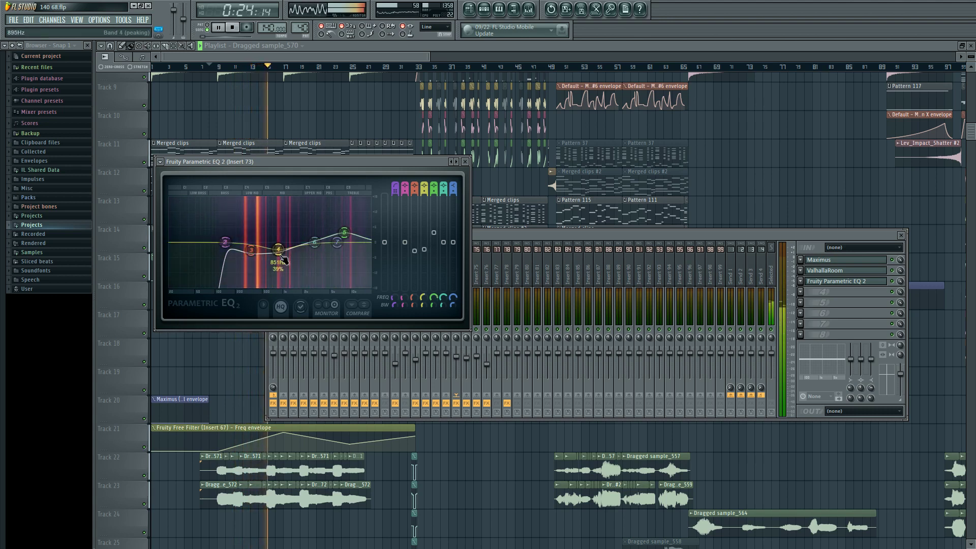
drag(344, 232, 338, 234)
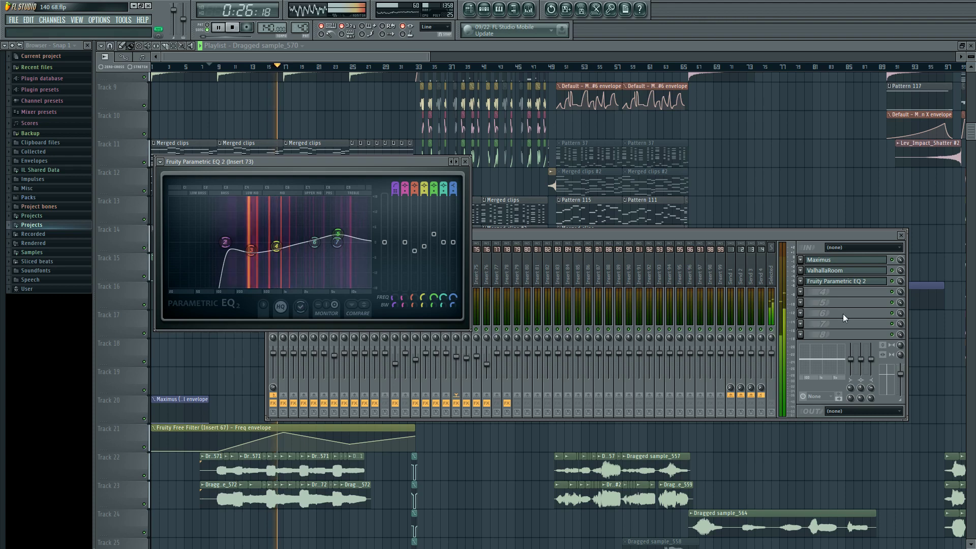
- Select Insert 74, stop playback, close the open windows, and play from bar 50 with the mixer reopened
click(466, 275)
key(space)
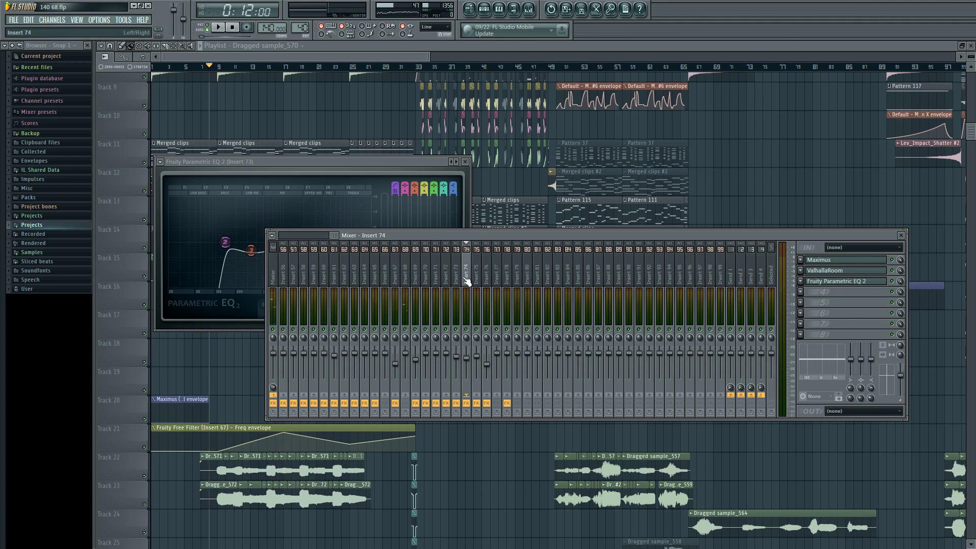
key(F12)
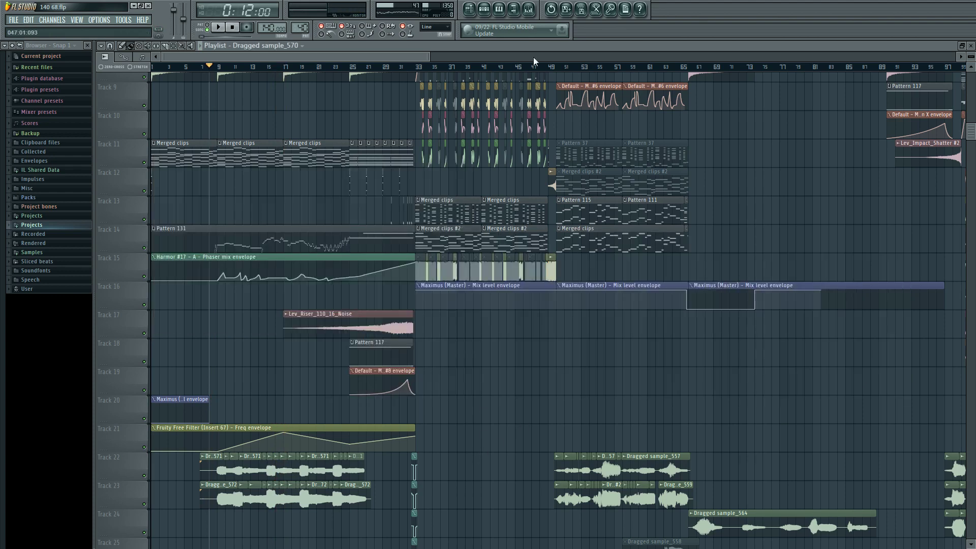
click(554, 69)
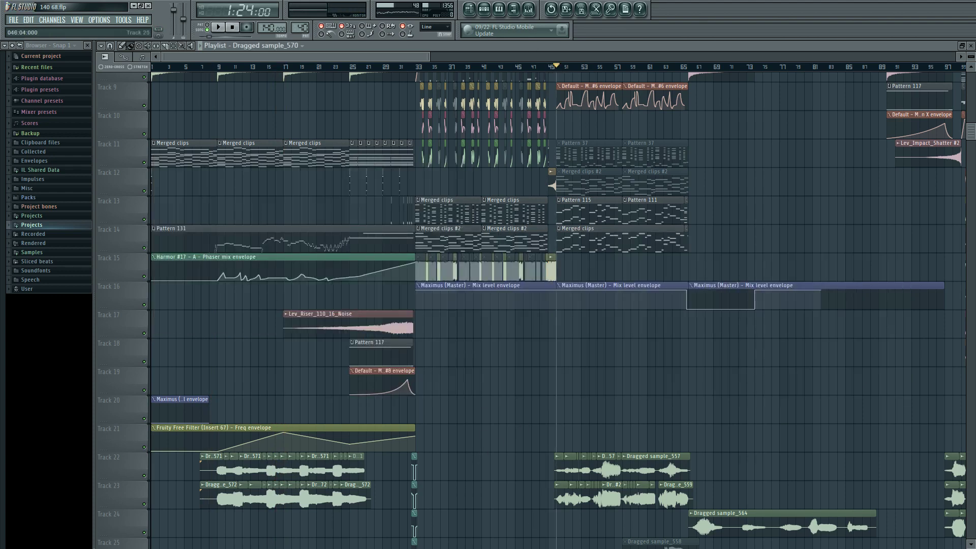
drag(486, 402, 360, 388)
key(space)
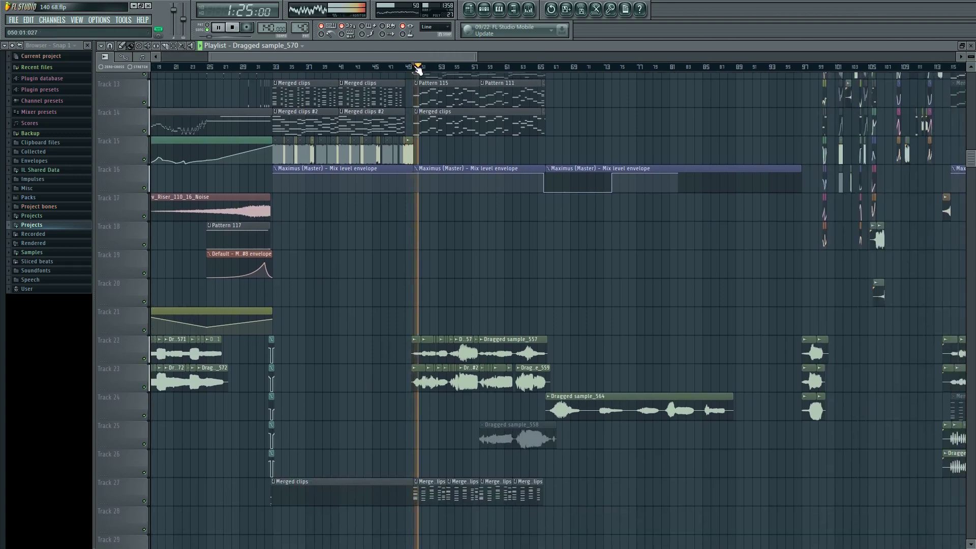
click(533, 13)
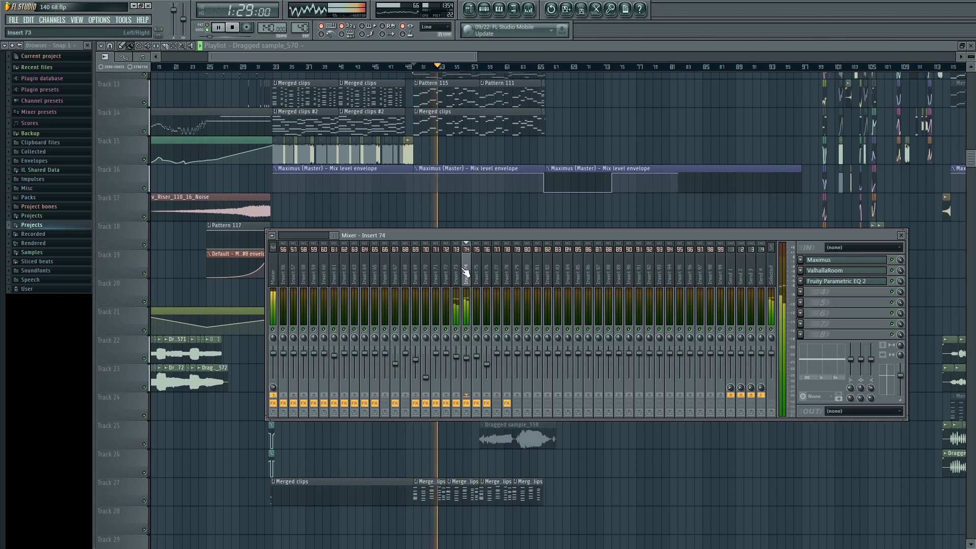
- Move two empty mixer inserts to positions 73 and 74, directly ahead of the inserts carrying the recorded parts
click(508, 276)
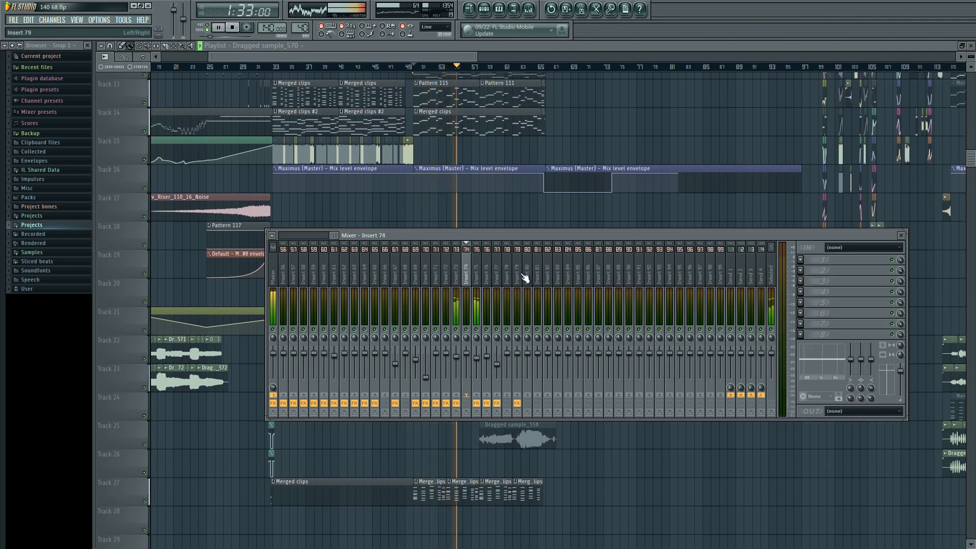
click(528, 278)
drag(530, 279, 478, 268)
- Try to copy the track states of Inserts 75 and 76 onto the empty Inserts 73 and 74
right_click(478, 268)
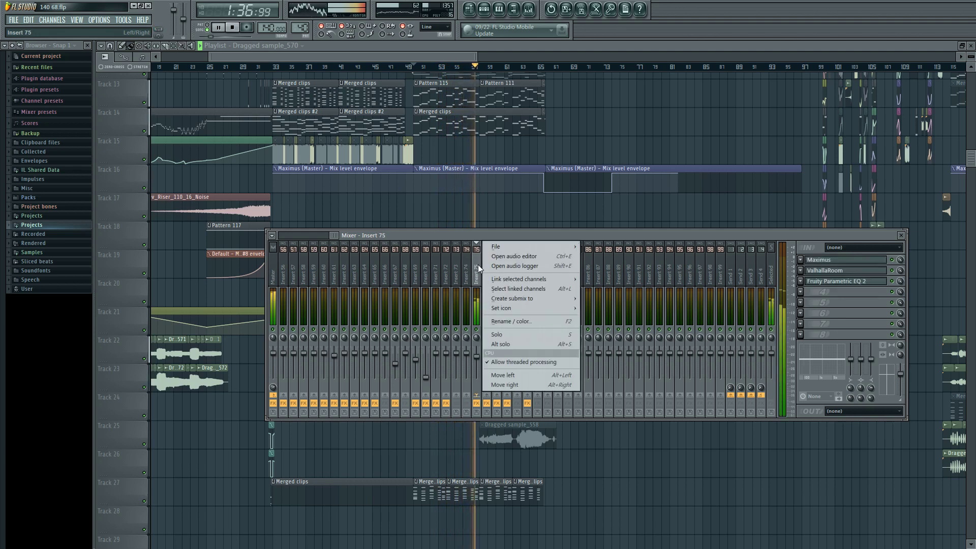
mouse_move(549, 247)
drag(615, 256, 489, 269)
right_click(489, 270)
mouse_move(569, 246)
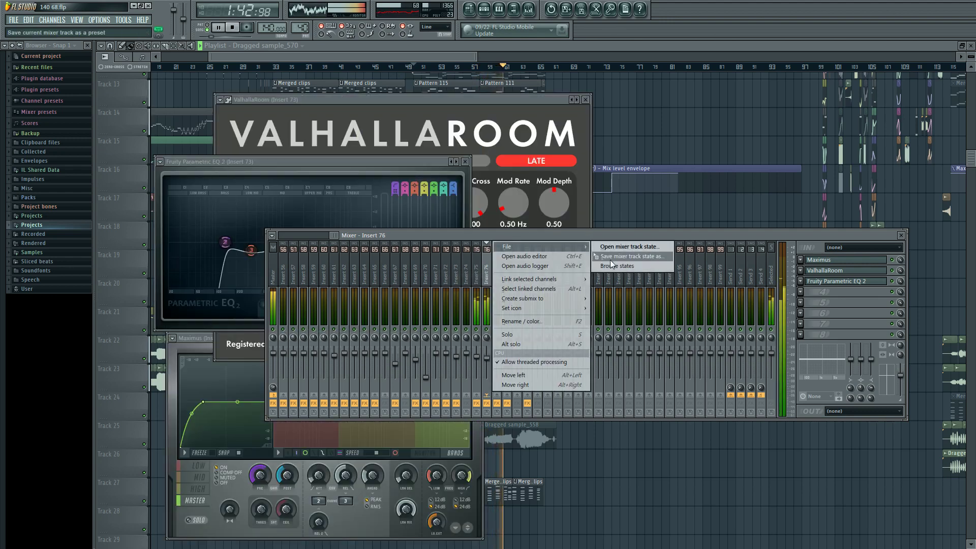
drag(611, 260, 476, 264)
- Copy Insert 75's track state onto Insert 73 and Insert 76's onto Insert 74, then stop playback and close all windows
right_click(481, 244)
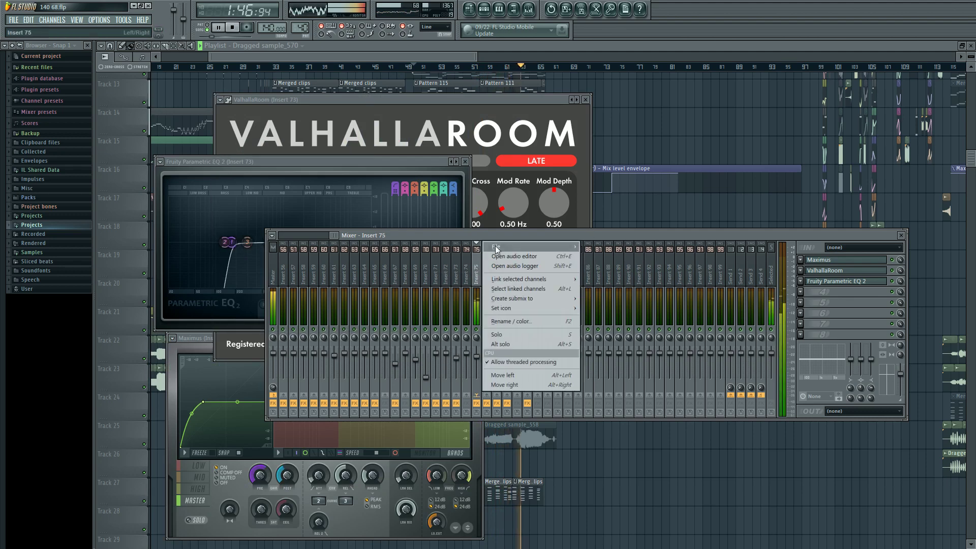
mouse_move(569, 246)
drag(590, 256, 489, 269)
right_click(489, 270)
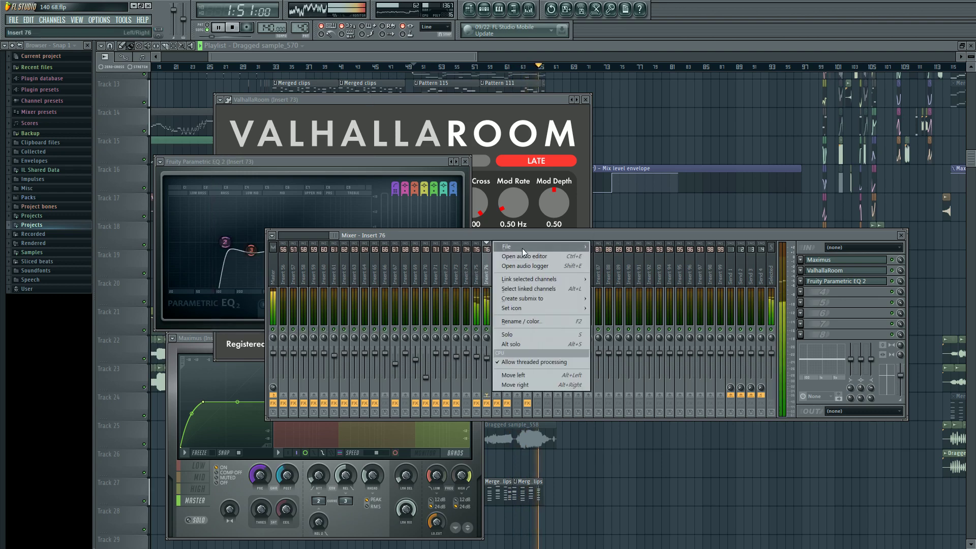
mouse_move(559, 246)
drag(610, 256, 465, 273)
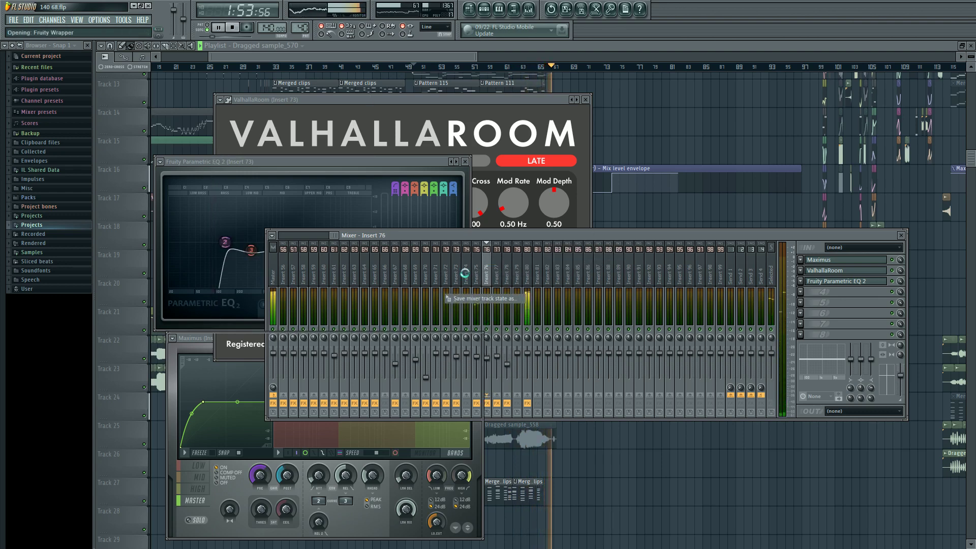
key(space)
key(F12)
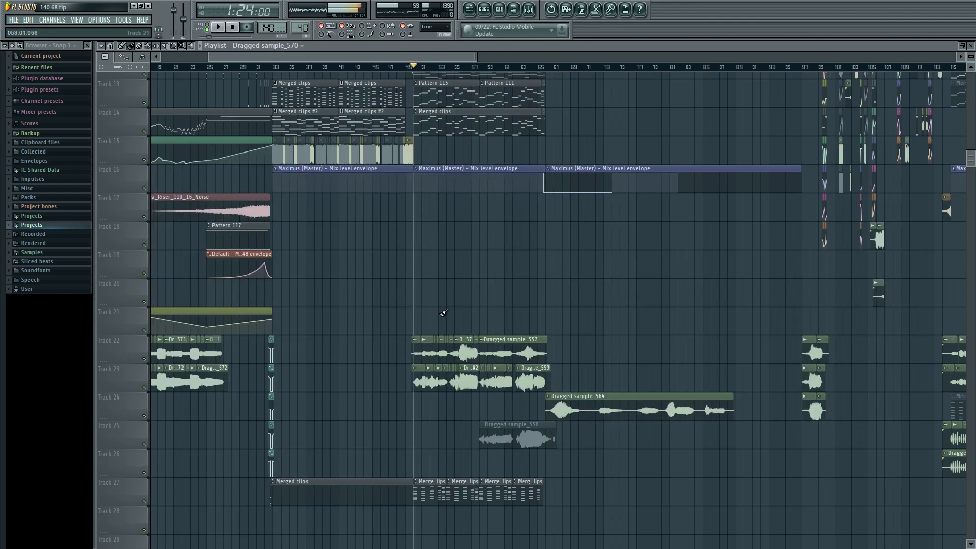
- Check the target mixer tracks of Dragged sample_557 on Track 22 and Dragged sample_558 #2 on Track 23
double_click(427, 350)
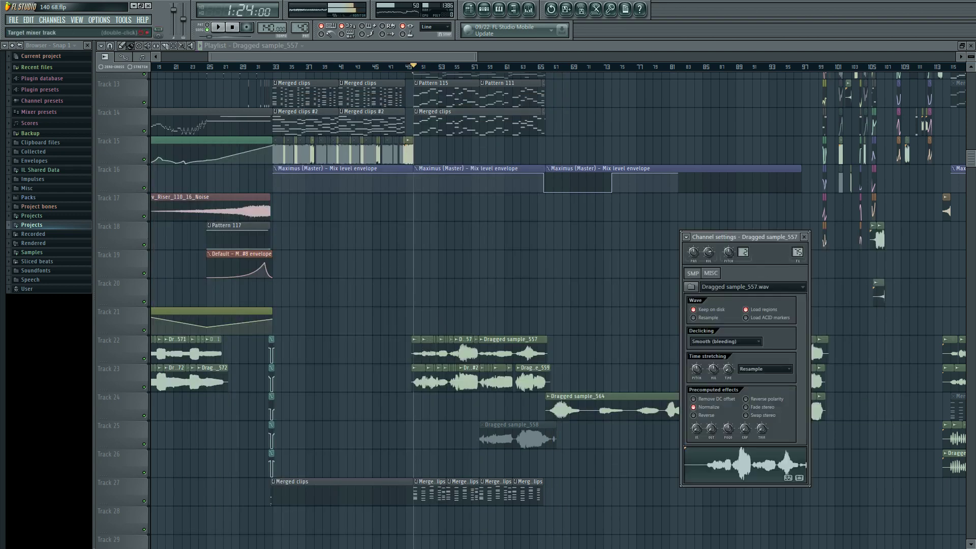
key(F9)
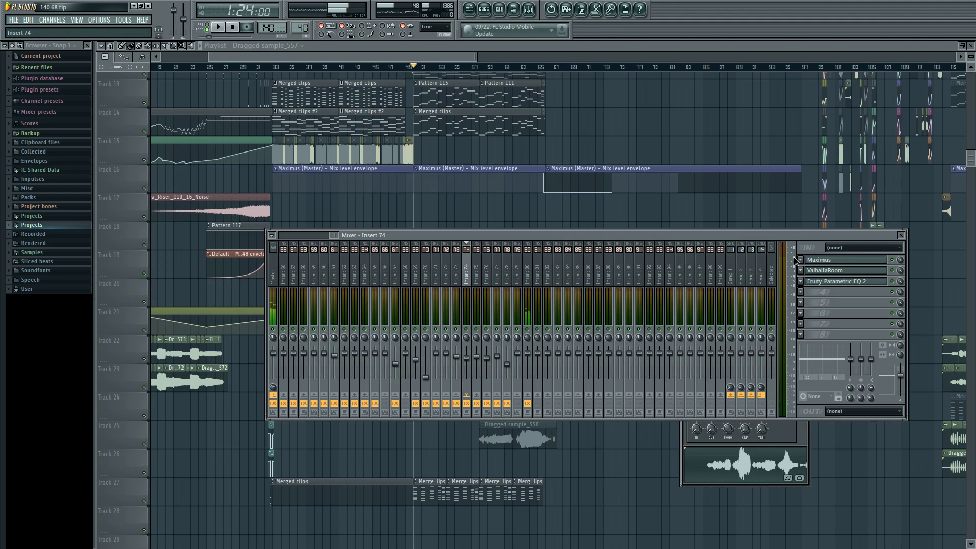
key(F12)
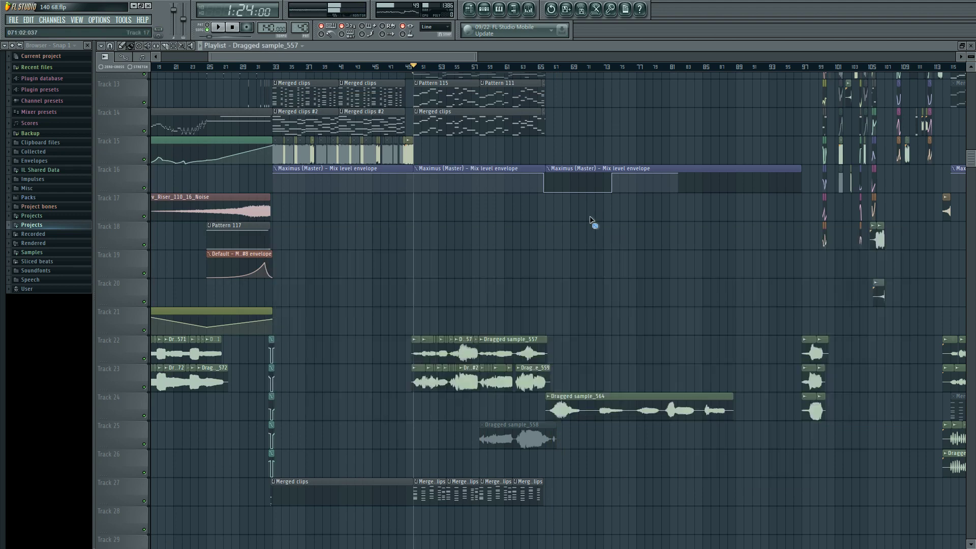
double_click(463, 376)
double_click(797, 252)
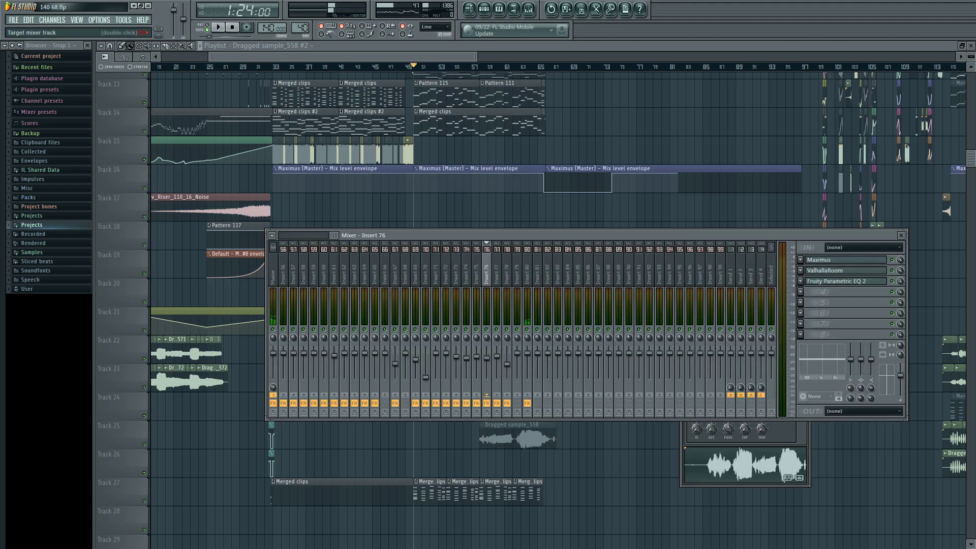
key(F12)
- Check the target mixer tracks of Dragged sample_560 on Track 22 and Dragged sample_561 on Track 23
scroll(564, 280, right, 6)
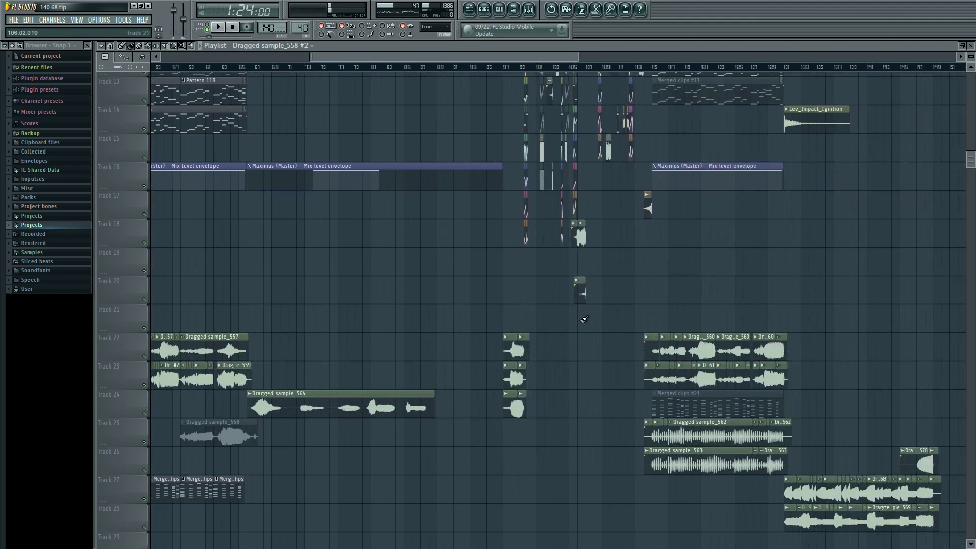
double_click(700, 345)
double_click(797, 252)
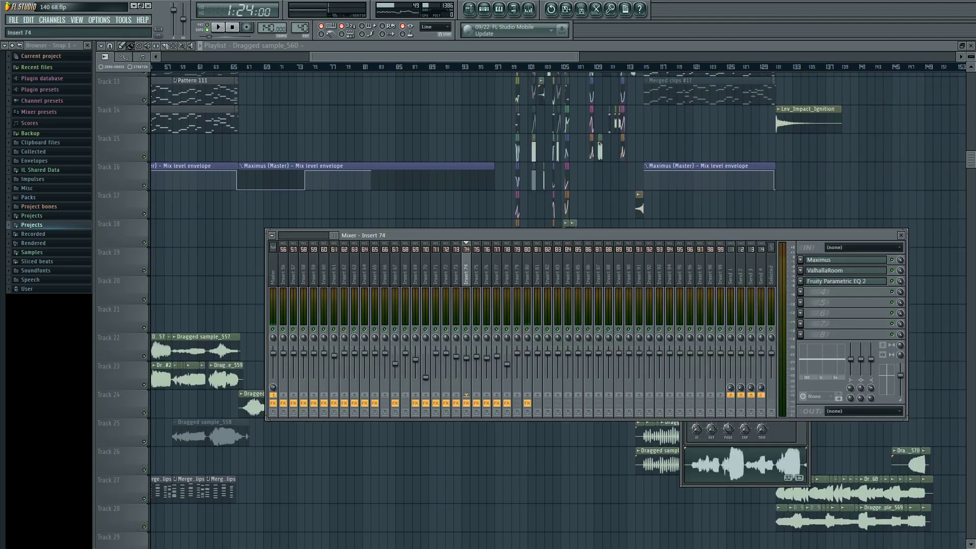
key(F12)
double_click(697, 341)
double_click(797, 252)
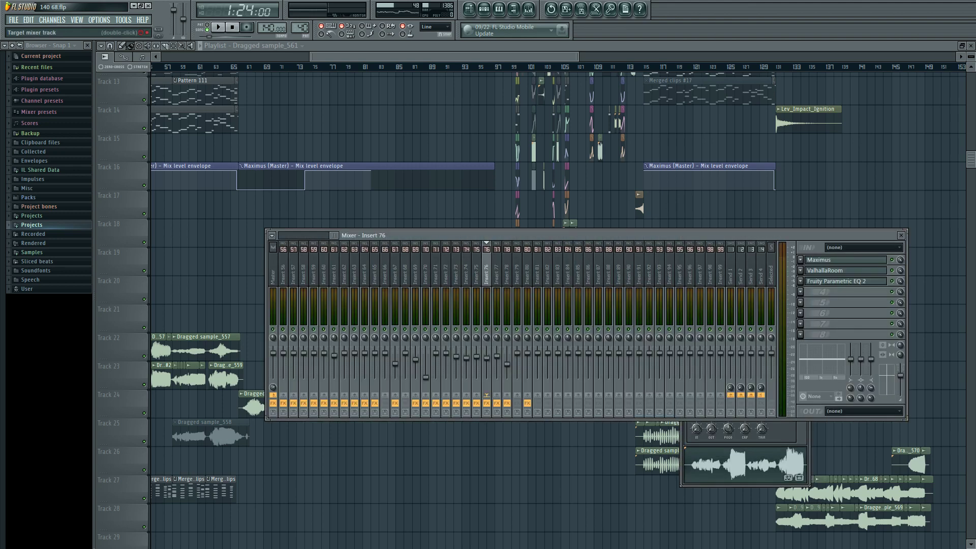
key(F12)
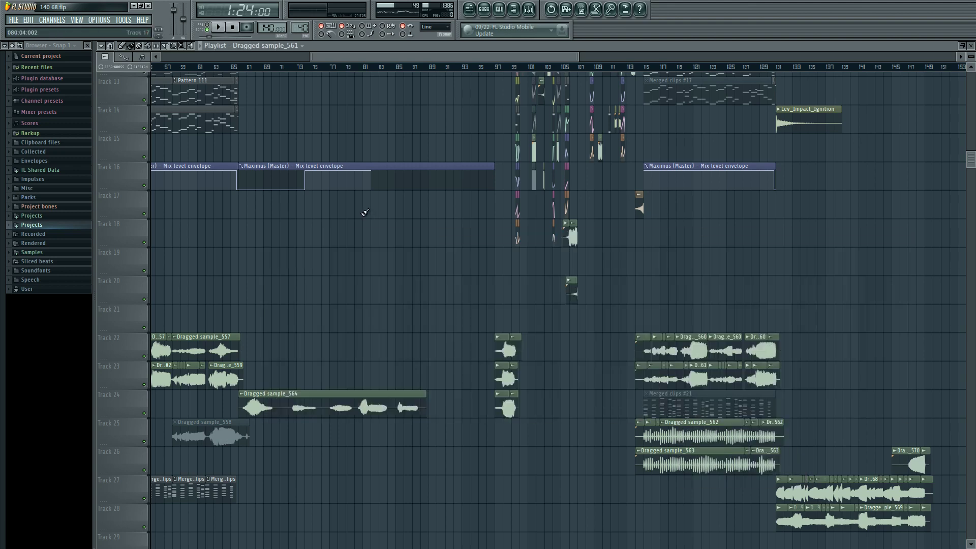
- Select the intro clips on Tracks 22 and 23 and look over the arrangement around the recorded parts
scroll(399, 277, left, 5)
scroll(578, 235, down, 1)
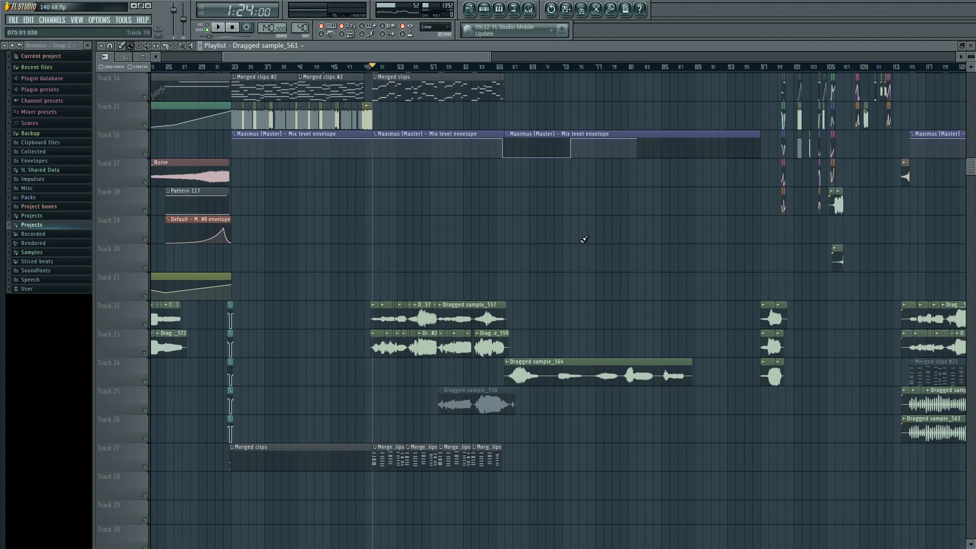
scroll(434, 295, left, 4)
drag(377, 365, 163, 306)
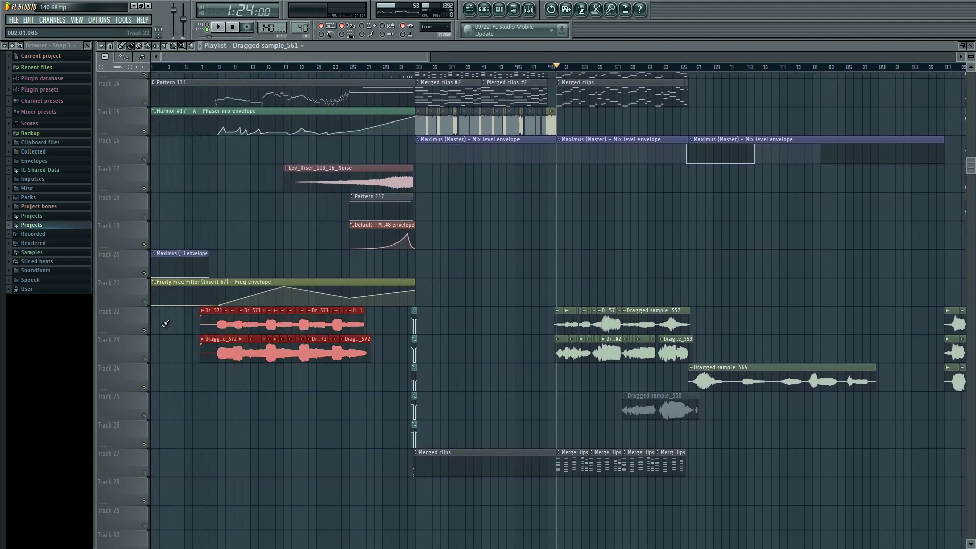
scroll(289, 210, up, 7)
scroll(288, 210, down, 6)
scroll(821, 235, right, 13)
scroll(603, 272, up, 7)
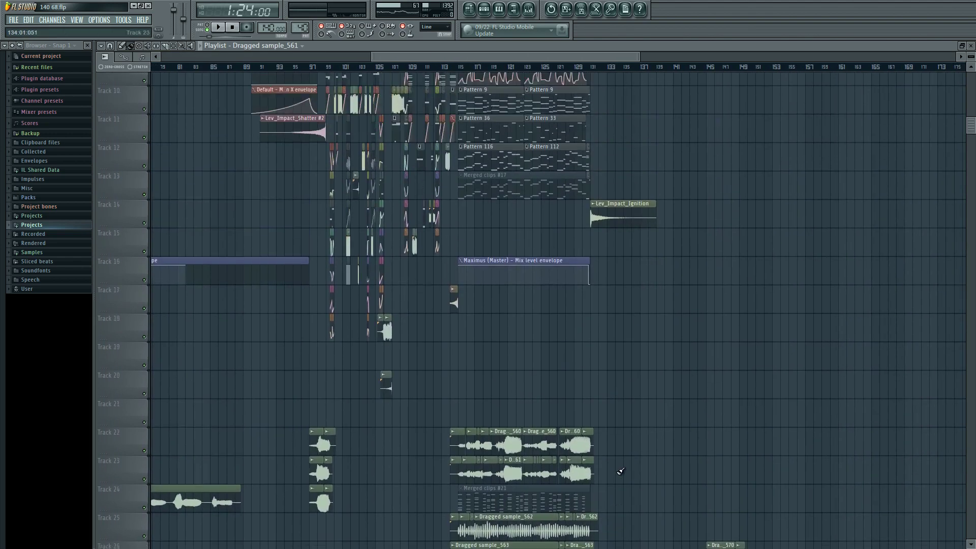
scroll(620, 459, down, 5)
scroll(621, 459, left, 11)
- Select the Track 22 and 23 clips from bar 50, examine the tracks above, and play that section zoomed in before deselecting and stopping
drag(442, 358, 605, 439)
scroll(544, 379, up, 10)
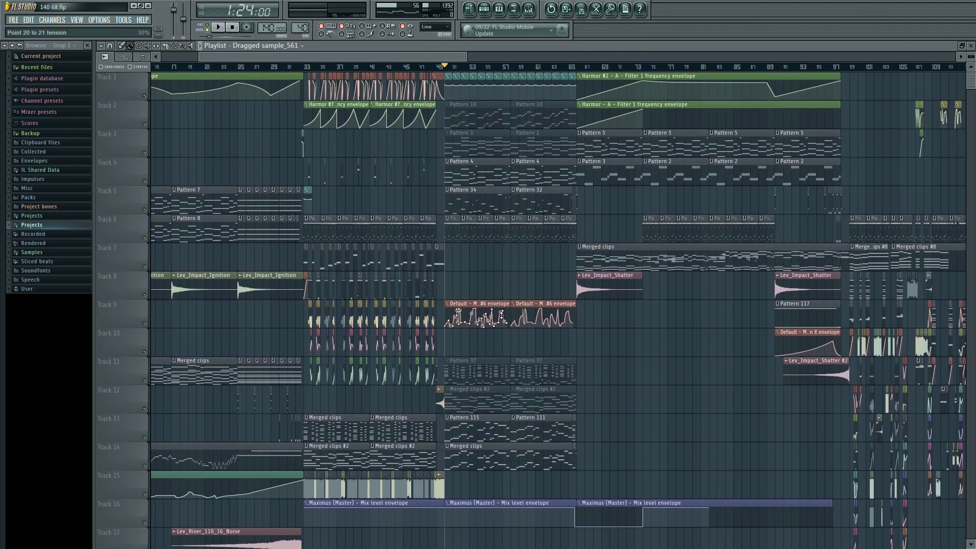
scroll(506, 315, down, 10)
scroll(506, 315, down, 4)
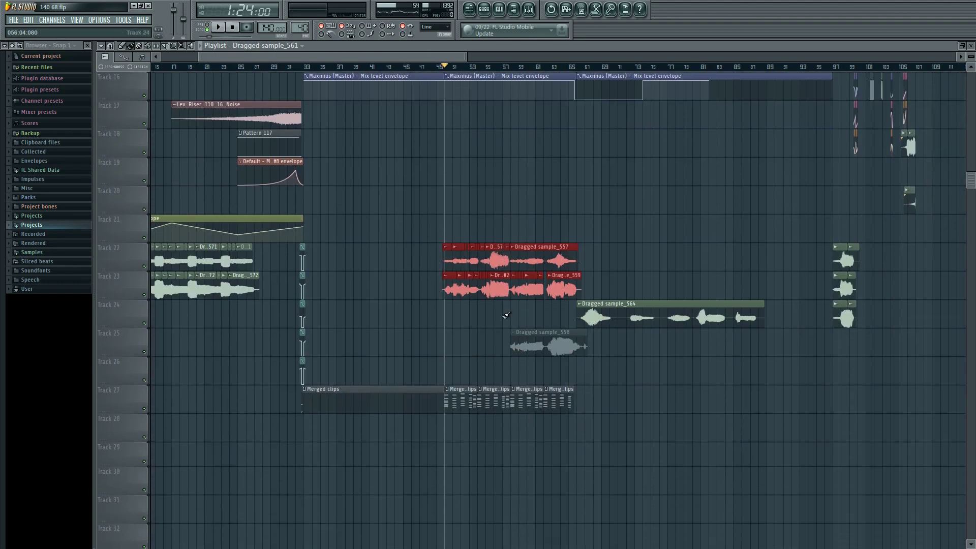
key(space)
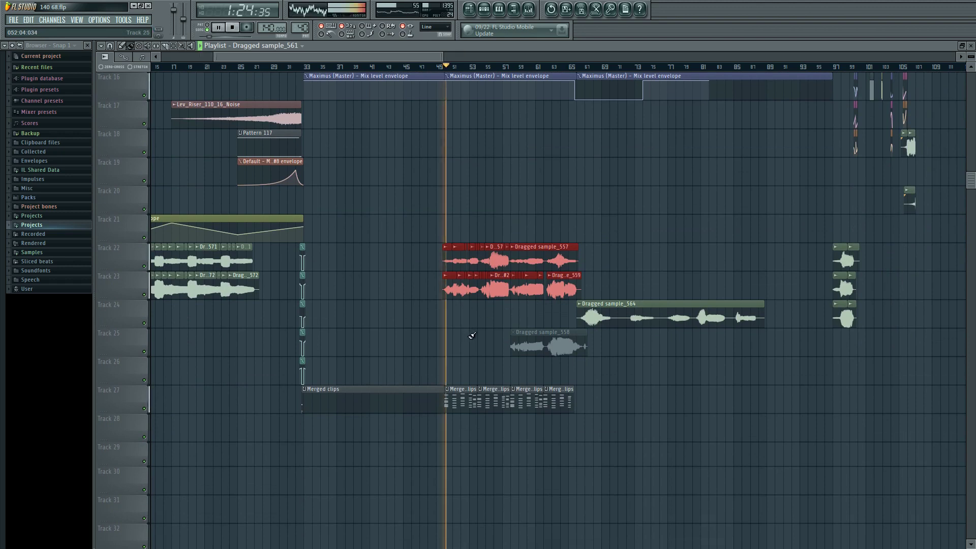
scroll(471, 333, up, 5)
click(484, 338)
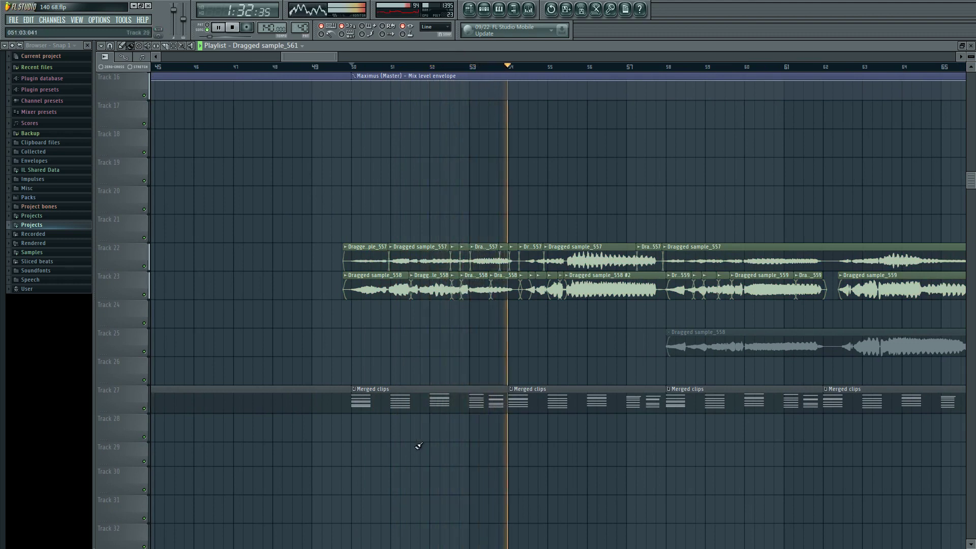
key(space)
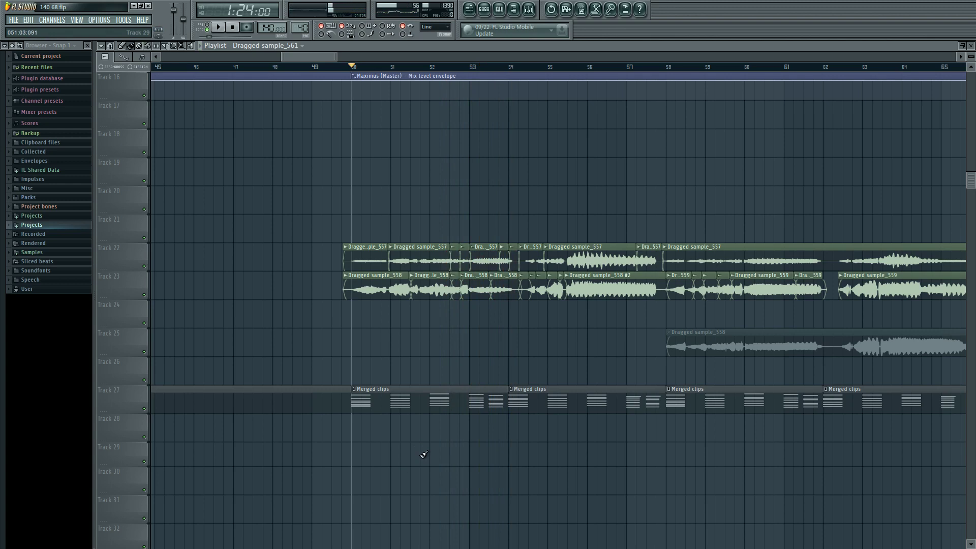
- Play the section from bar 50 and check in the mixer which inserts receive the recorded parts' signal
key(space)
scroll(484, 374, up, 4)
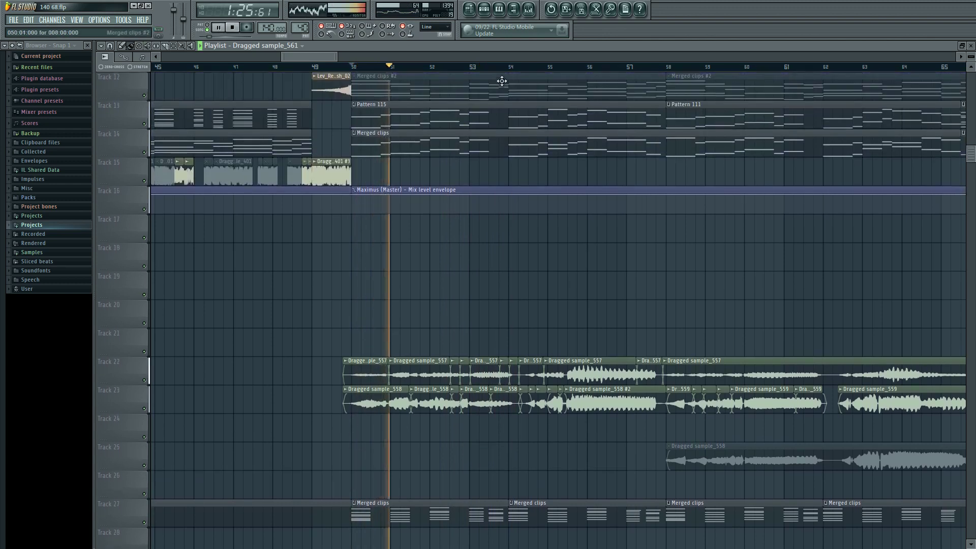
key(F9)
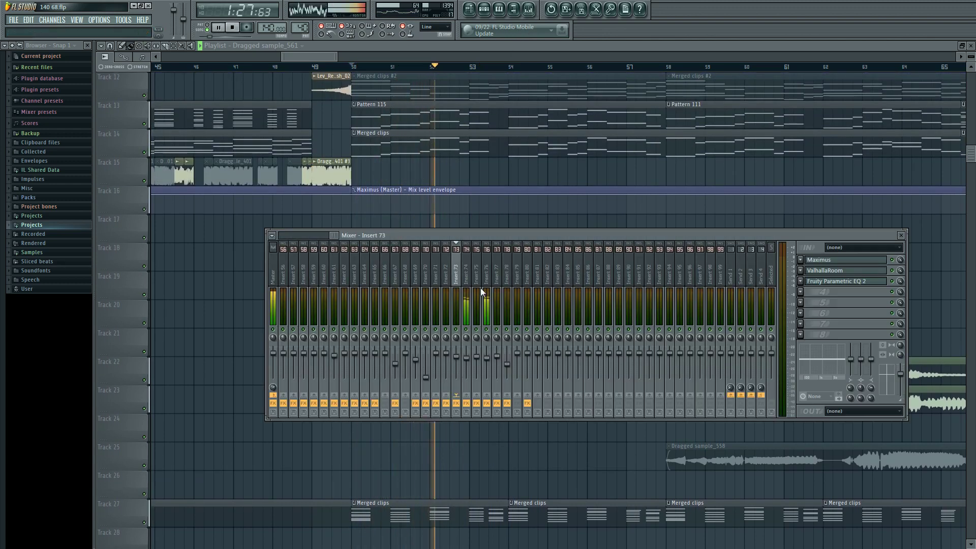
key(F9)
key(space)
- Route Dragged sample_558 on Track 23 to mixer insert 73 and compare it with Dragged sample_557 on Track 22
double_click(463, 397)
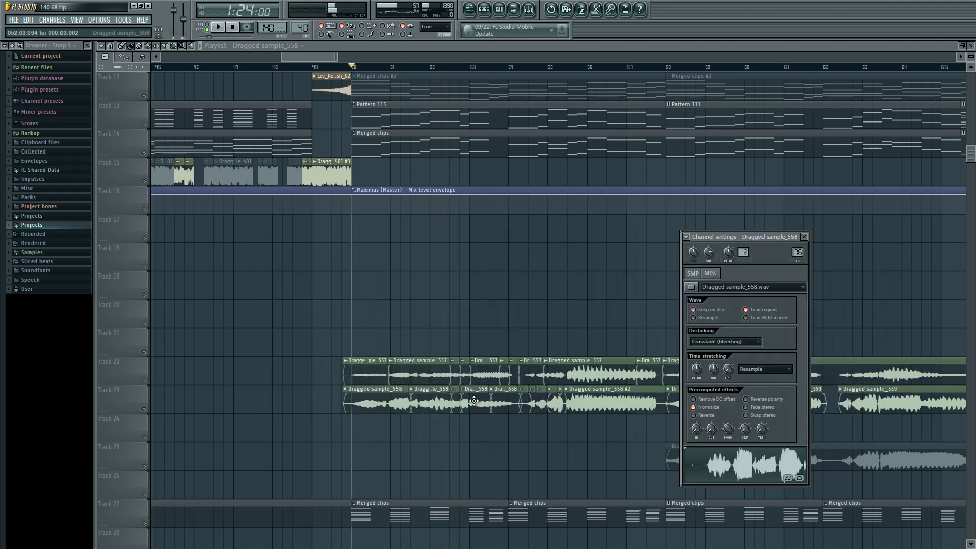
key(Escape)
double_click(380, 401)
key(Escape)
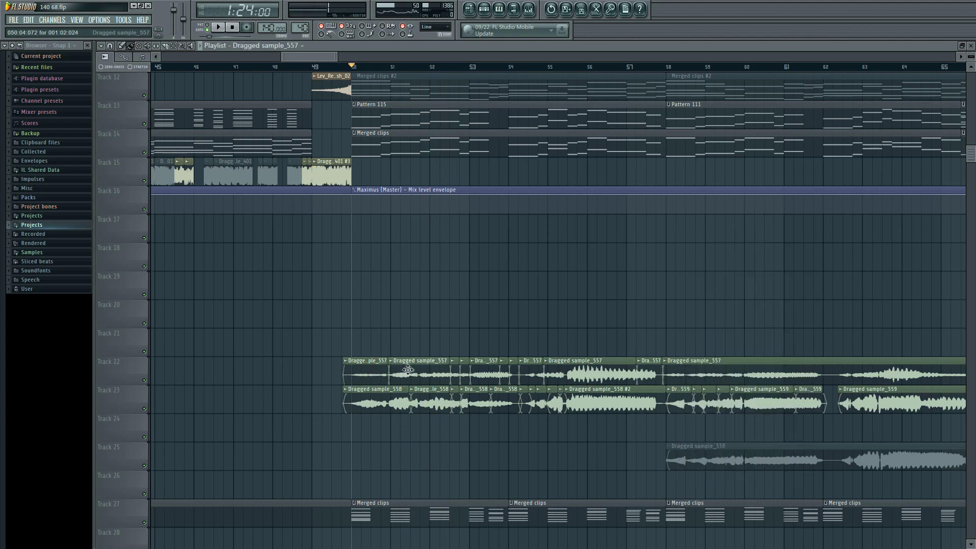
double_click(408, 370)
double_click(393, 408)
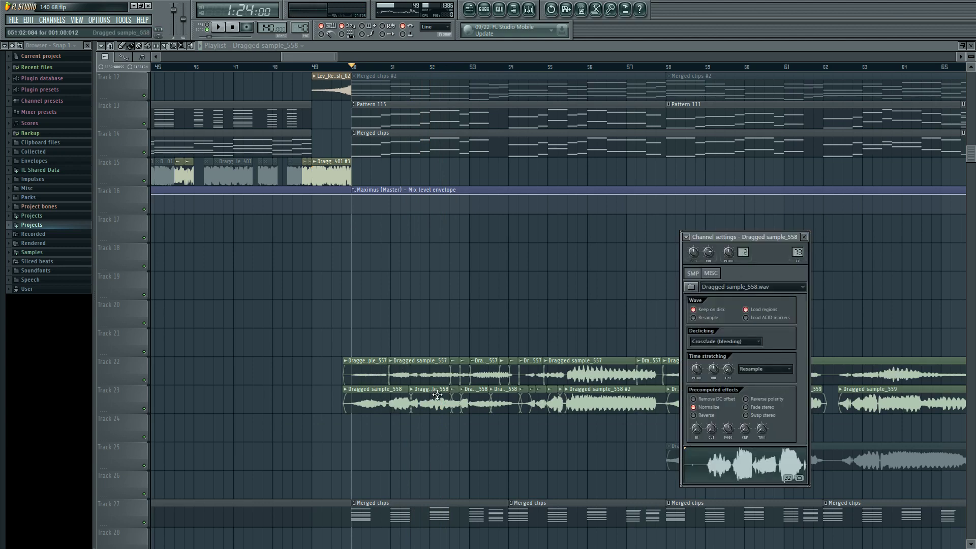
key(Escape)
- Go through the remaining Dragged sample_558 and Dragged sample_558 #2 clips on Track 23 and make sure they target insert 73
double_click(487, 403)
key(Escape)
double_click(509, 403)
key(Escape)
double_click(542, 402)
key(Escape)
double_click(559, 403)
key(Escape)
double_click(559, 402)
key(Escape)
double_click(559, 399)
key(Escape)
scroll(585, 432, right, 3)
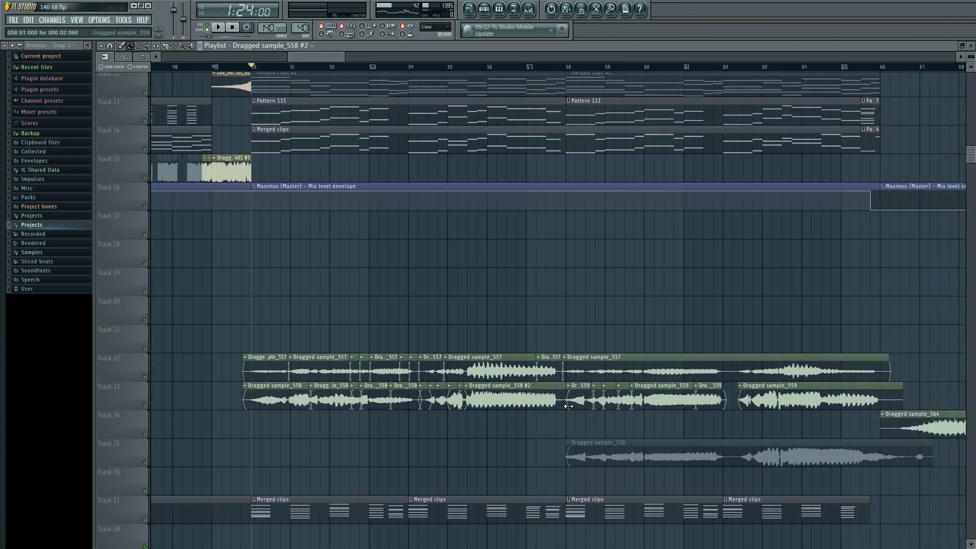
- Change the target mixer track of Dragged sample_559 on Track 23 and check its other clips up to bar 62
double_click(580, 399)
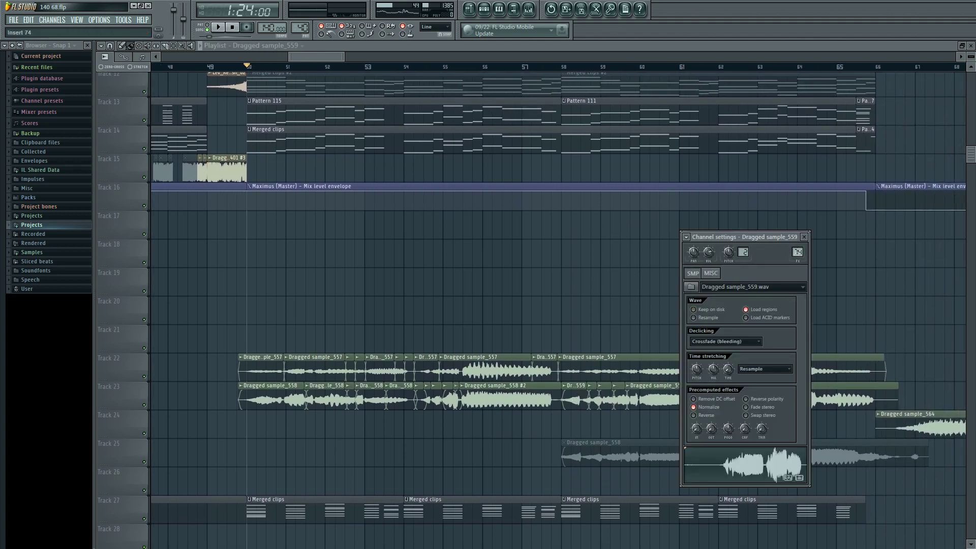
key(Escape)
double_click(617, 399)
key(Escape)
double_click(651, 402)
key(Escape)
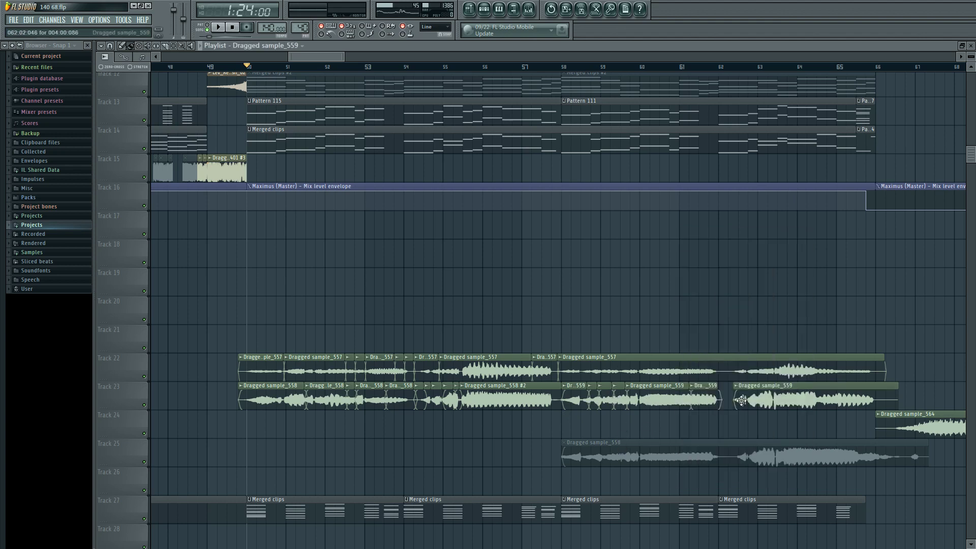
double_click(741, 401)
key(Escape)
- Check the target mixer track of the Dragged sample_557 clips along Track 22
double_click(567, 368)
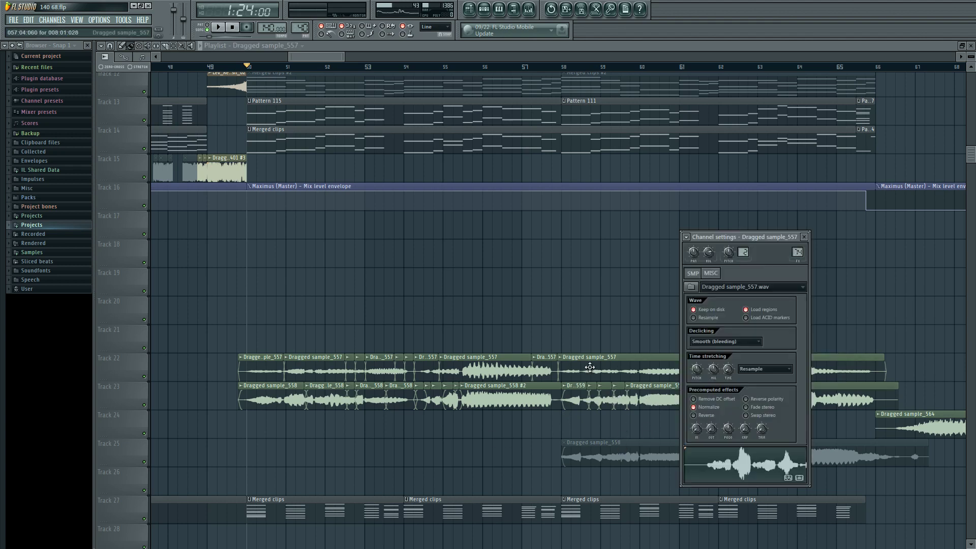
key(Escape)
double_click(460, 367)
key(Escape)
double_click(404, 364)
key(Escape)
double_click(381, 365)
key(Escape)
- Play the section with Maximus on Insert 74 open in its monitor display, and place its window centrally over the mixer
key(space)
key(F9)
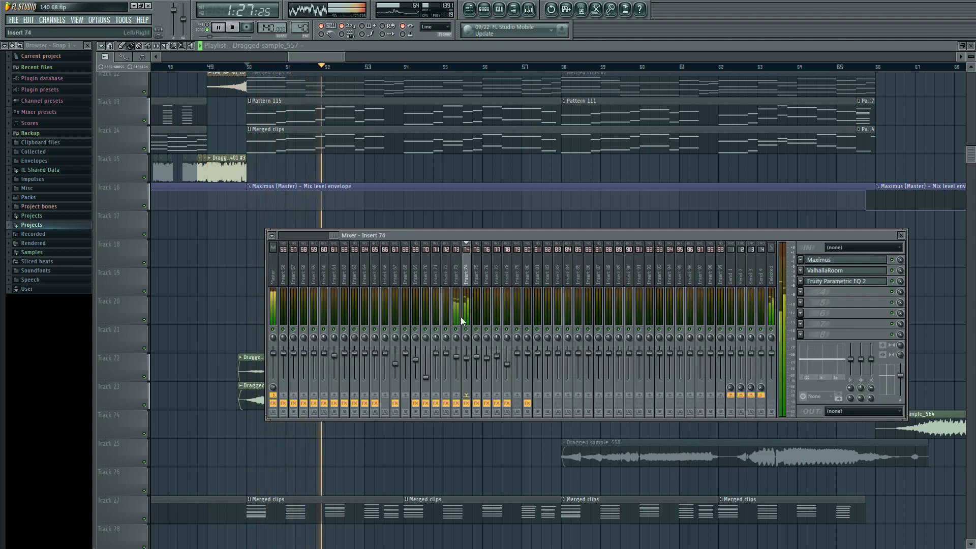
click(844, 260)
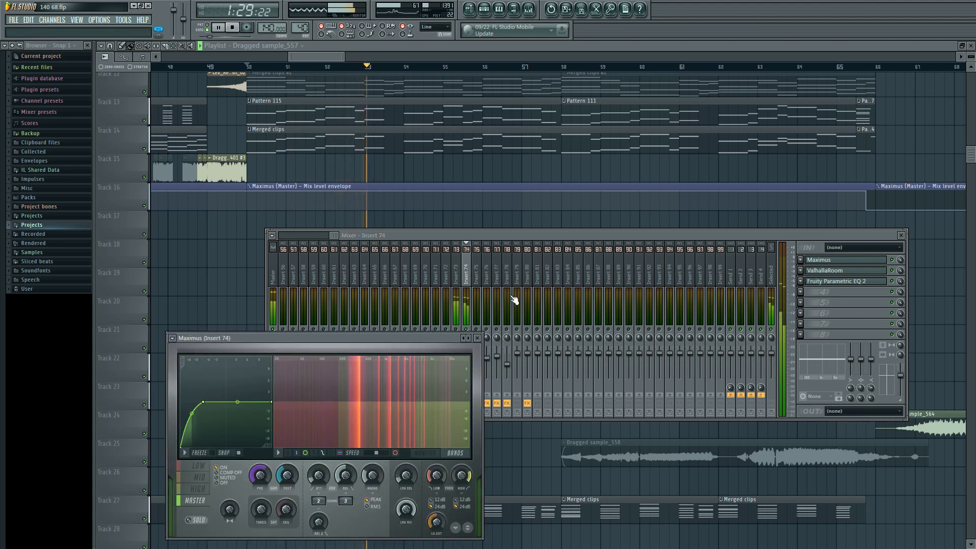
click(425, 453)
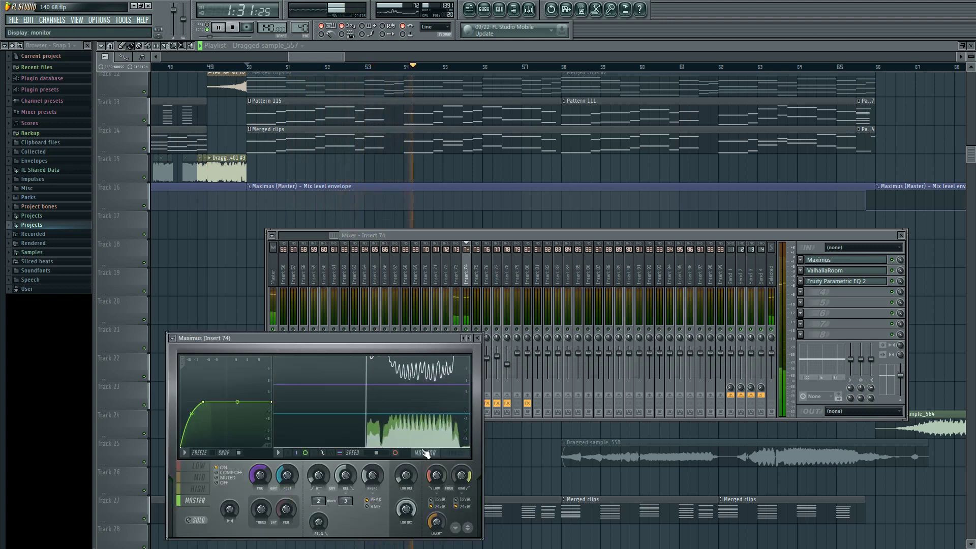
key(space)
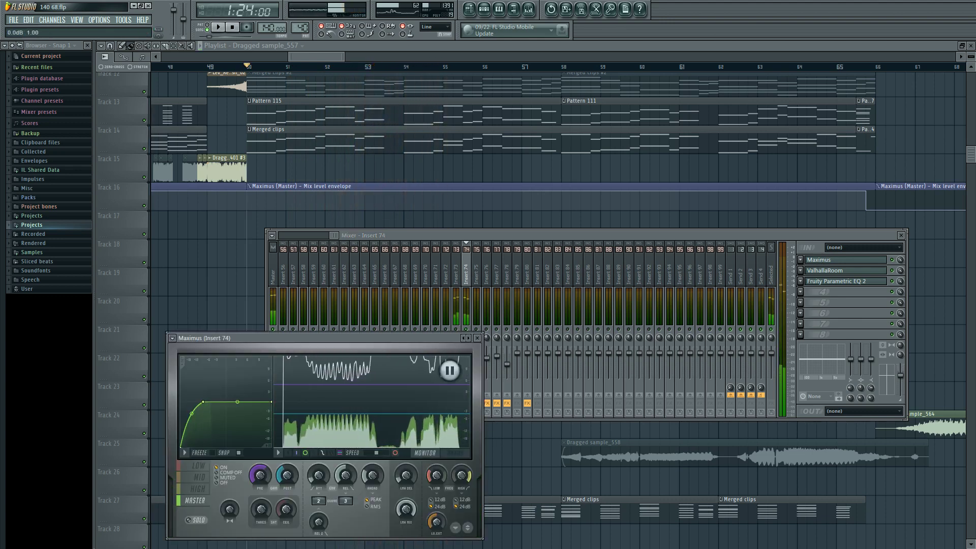
drag(359, 339, 502, 304)
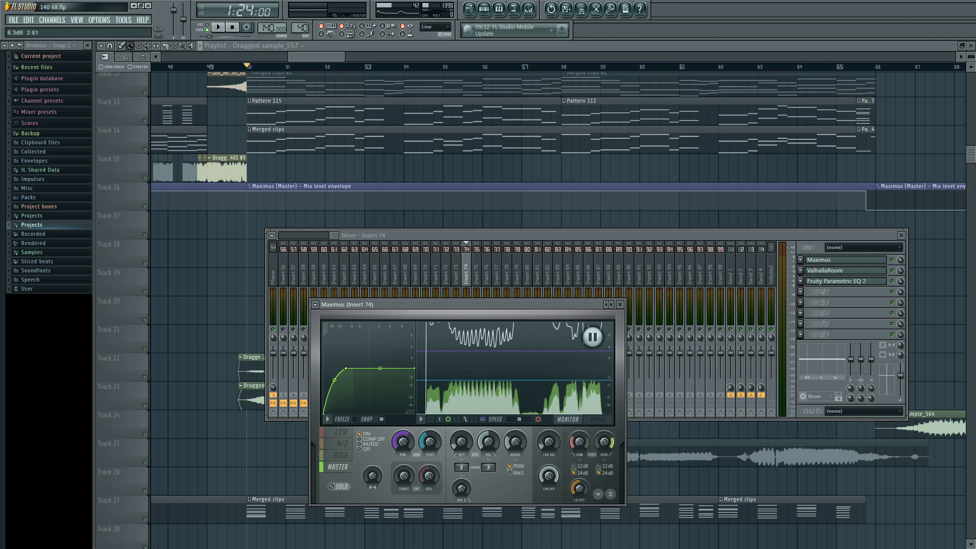
drag(500, 299, 504, 286)
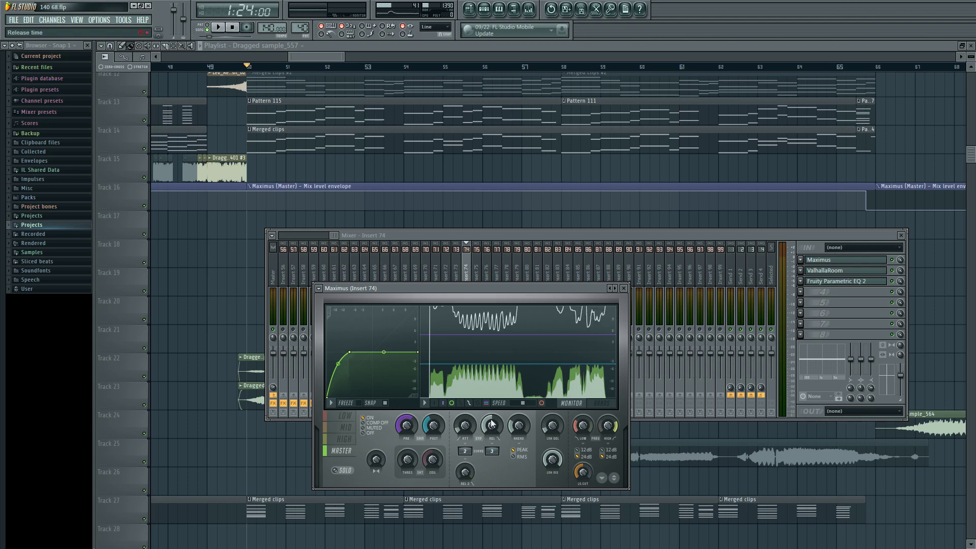
- Shorten the release time of Maximus on Insert 74 to 5.94 ms while the section from bar 50 plays
key(space)
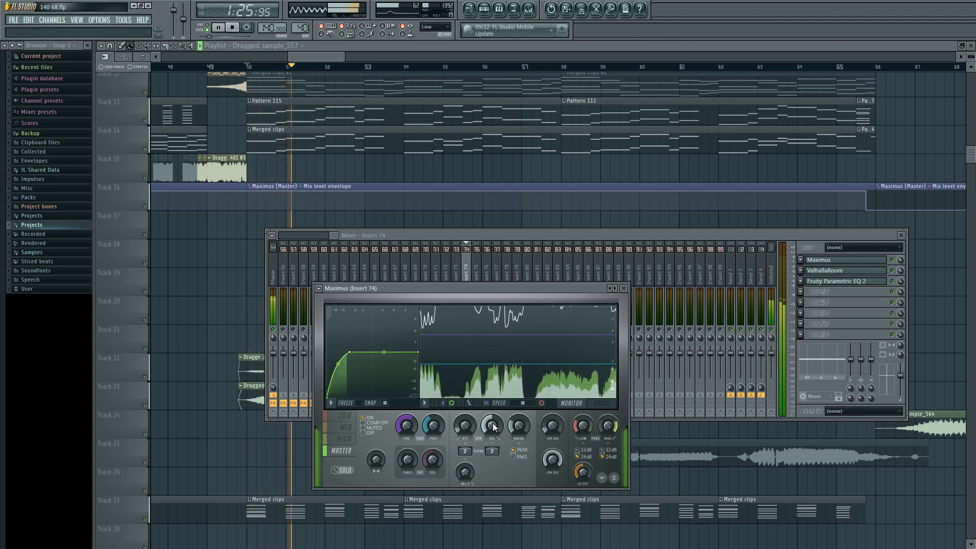
drag(494, 428, 495, 427)
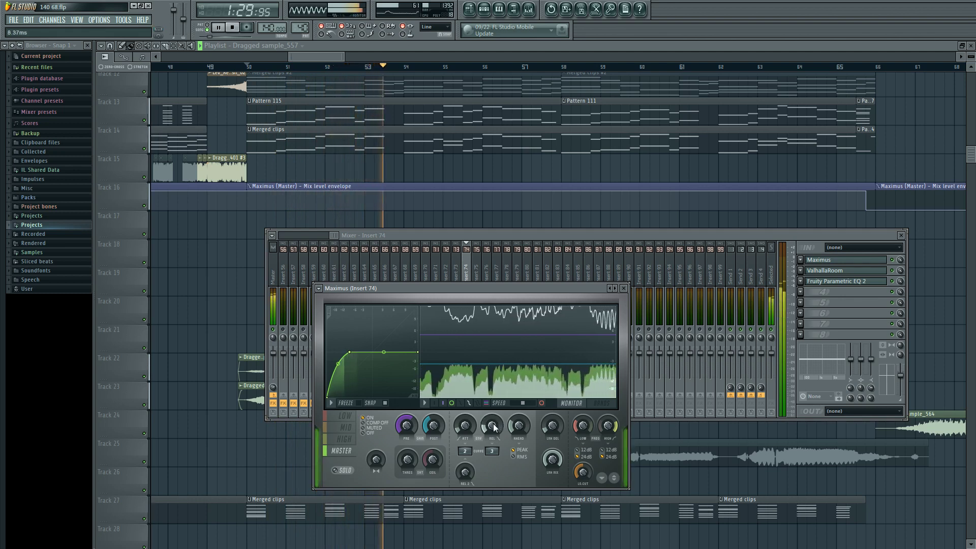
scroll(494, 425, down, 3)
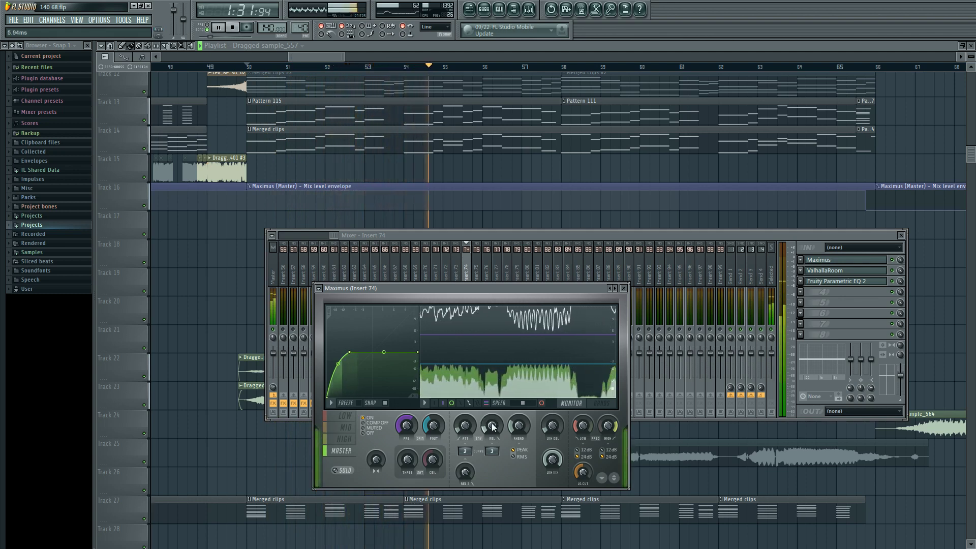
drag(522, 403, 534, 405)
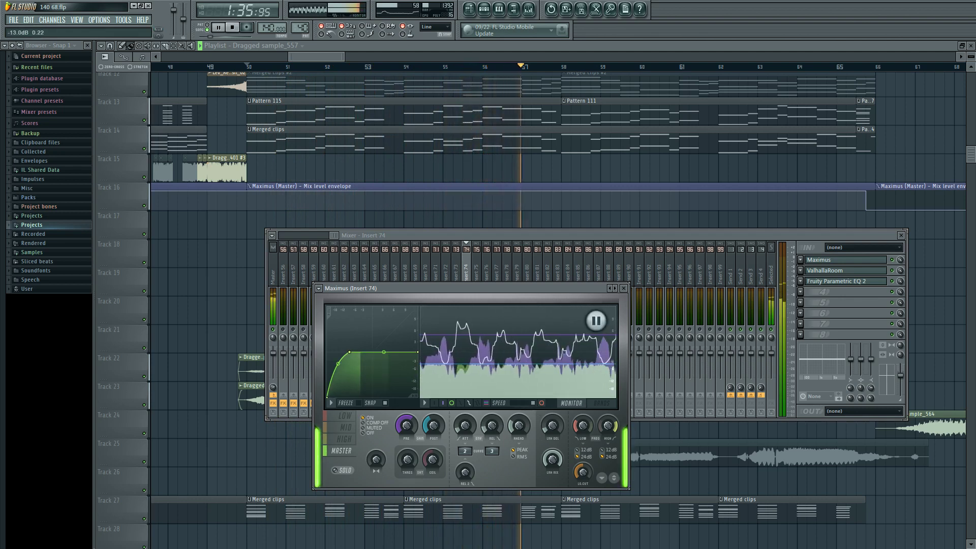
key(space)
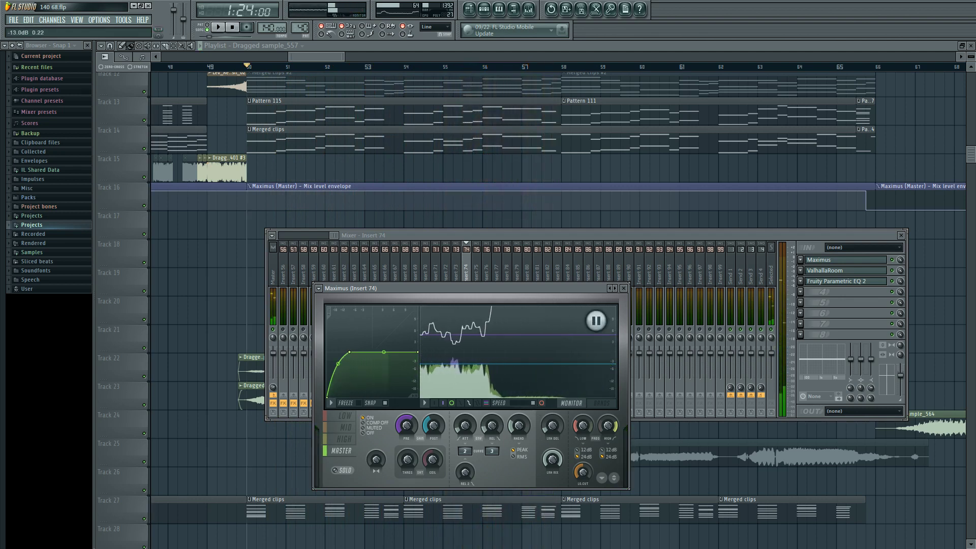
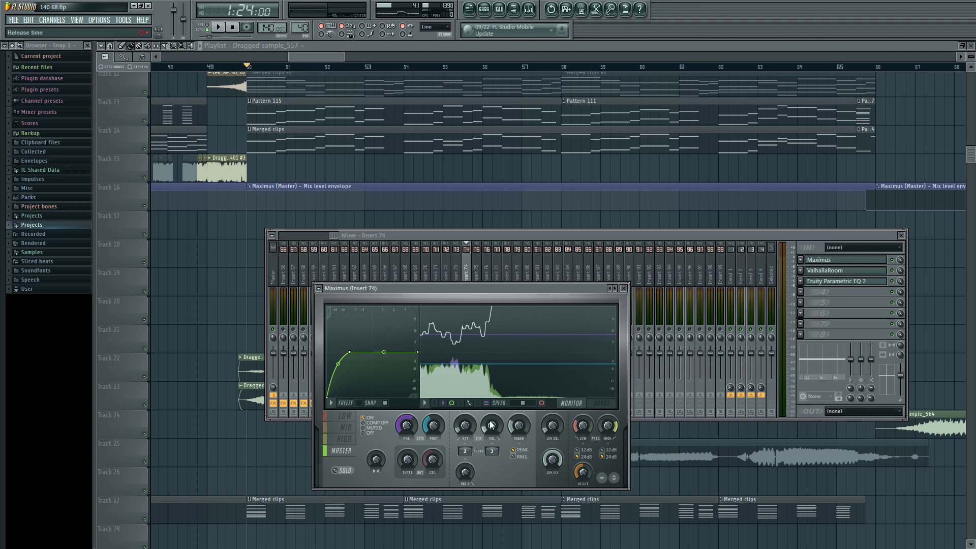
- Adjust the tension between points 1 and 2 of the master compression curve in Maximus on Insert 74 during playback
key(space)
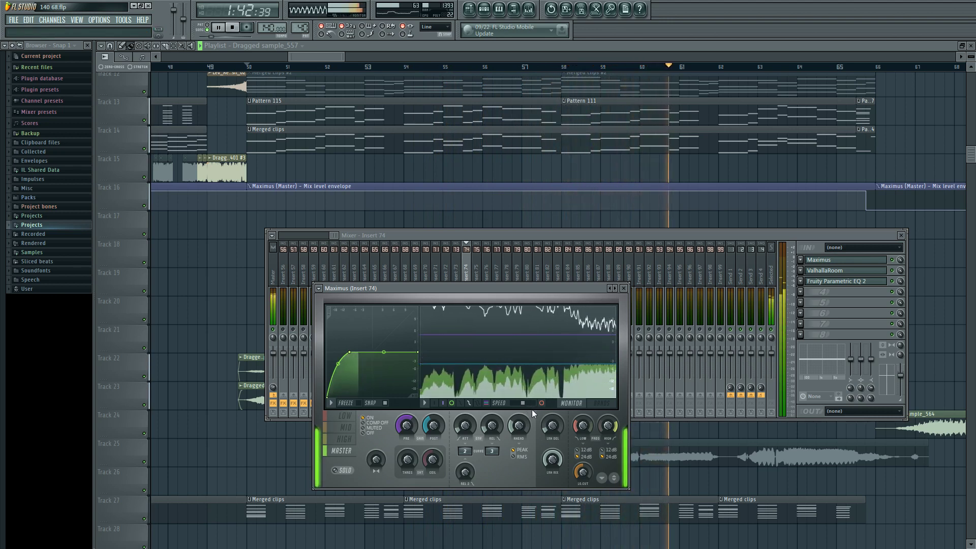
drag(339, 364, 338, 357)
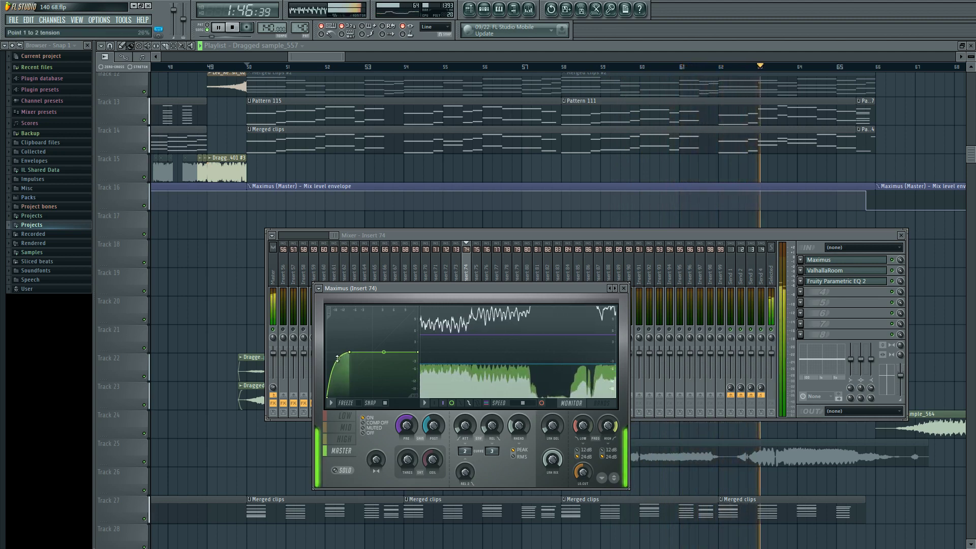
drag(338, 358, 339, 359)
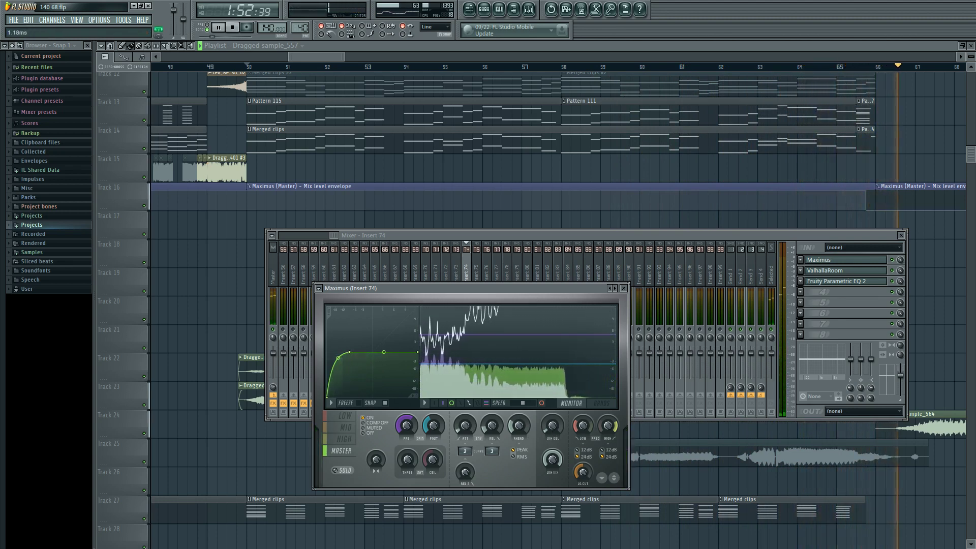
- Set the point 1 to 2 tension of the master curve in Maximus on Insert 73 to 25% and inspect its high band
click(517, 246)
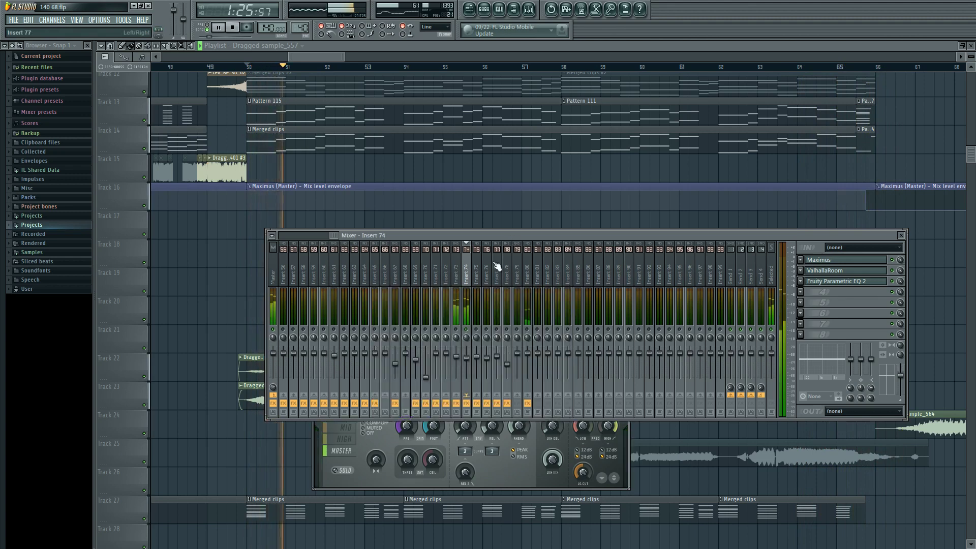
click(456, 304)
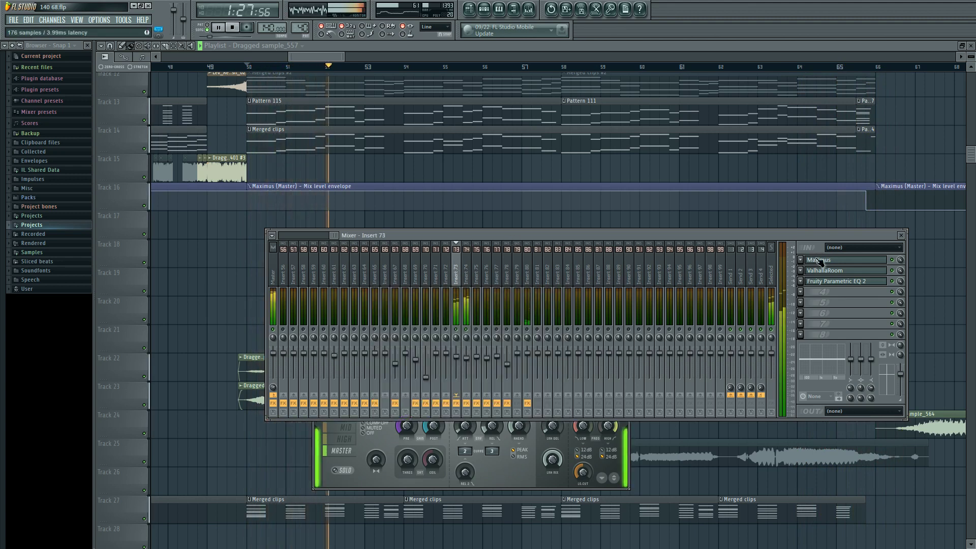
click(829, 260)
drag(427, 340, 504, 337)
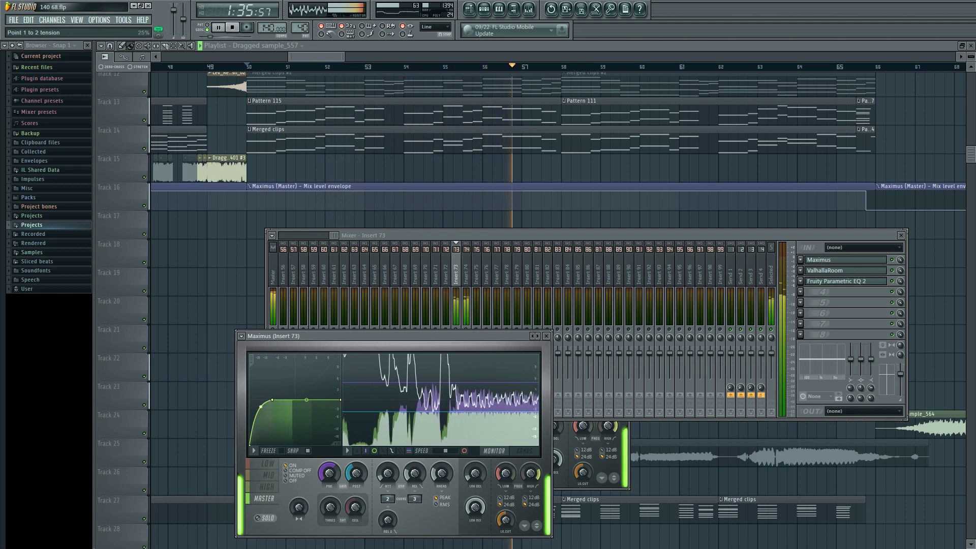
click(267, 489)
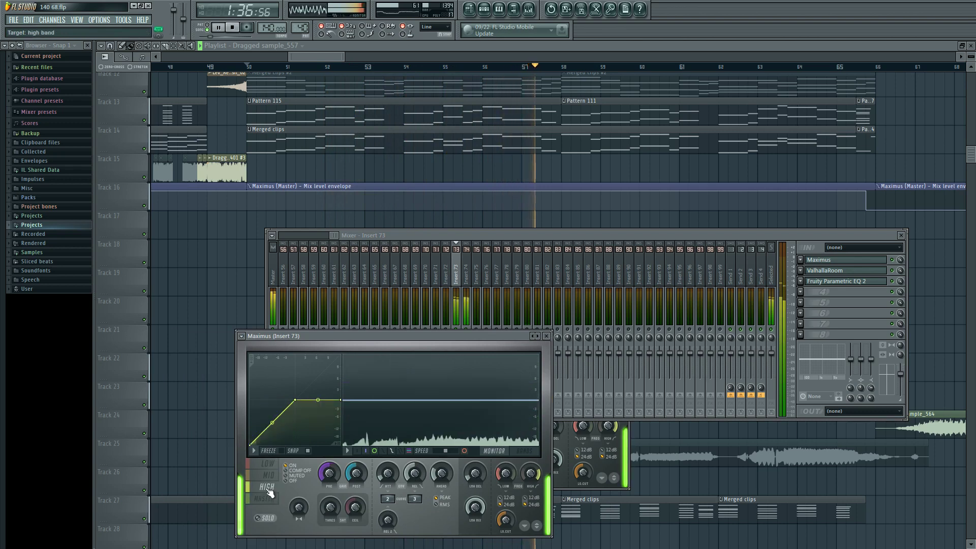
click(544, 237)
- Reshape Fruity Parametric EQ 2 on Insert 73 with a higher low cut and a deeper band 3 dip near 294 Hz
click(846, 281)
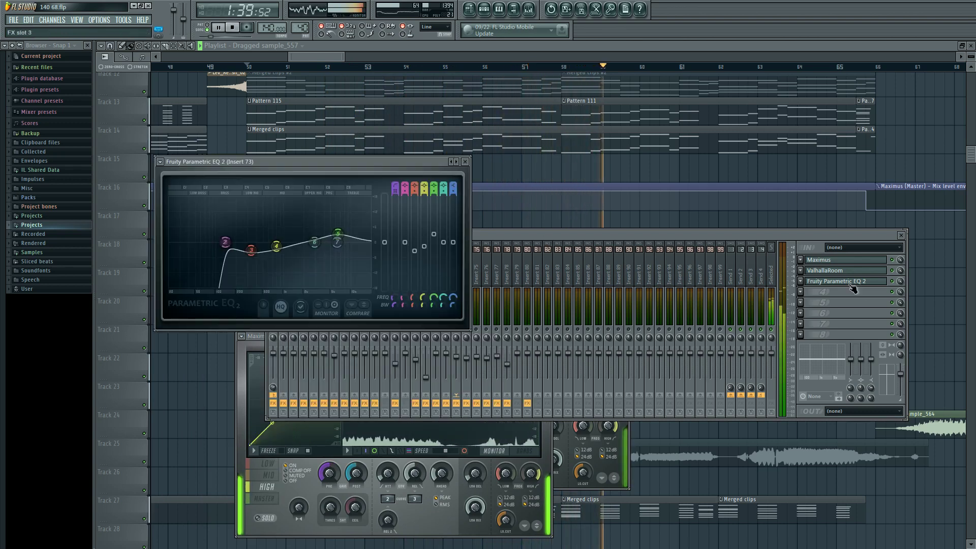
mouse_move(248, 260)
mouse_down()
mouse_move(234, 257)
mouse_move(229, 269)
mouse_move(239, 246)
mouse_up()
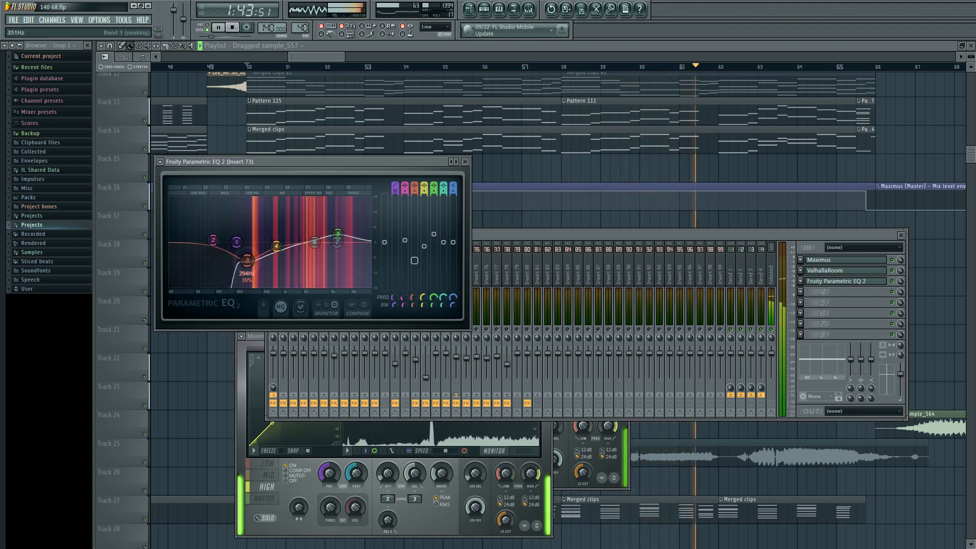
drag(314, 242, 338, 237)
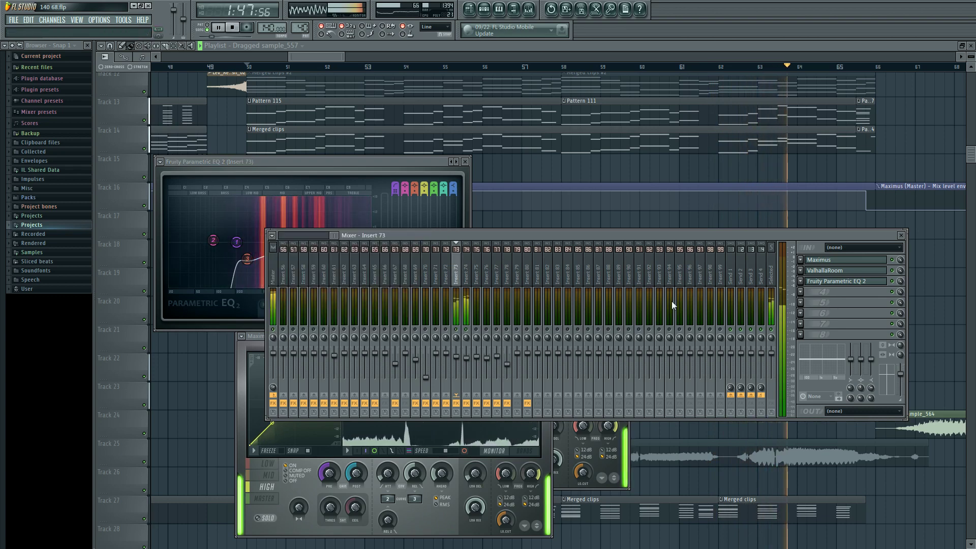
- Raise the band 1 low-cut frequency in Fruity Parametric EQ 2 on Insert 74, stop playback, and clear the plugin windows leaving the mixer open
key(Right)
click(827, 283)
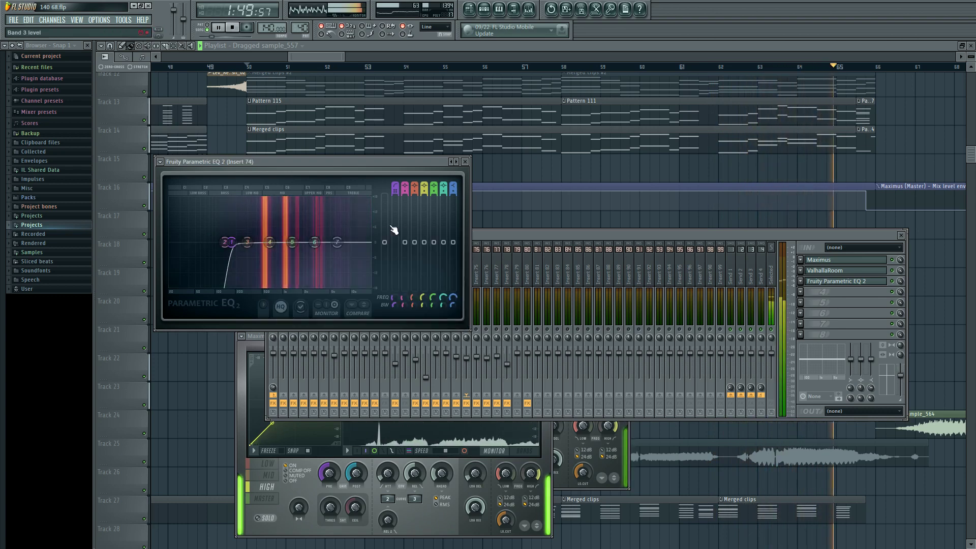
drag(231, 243, 238, 243)
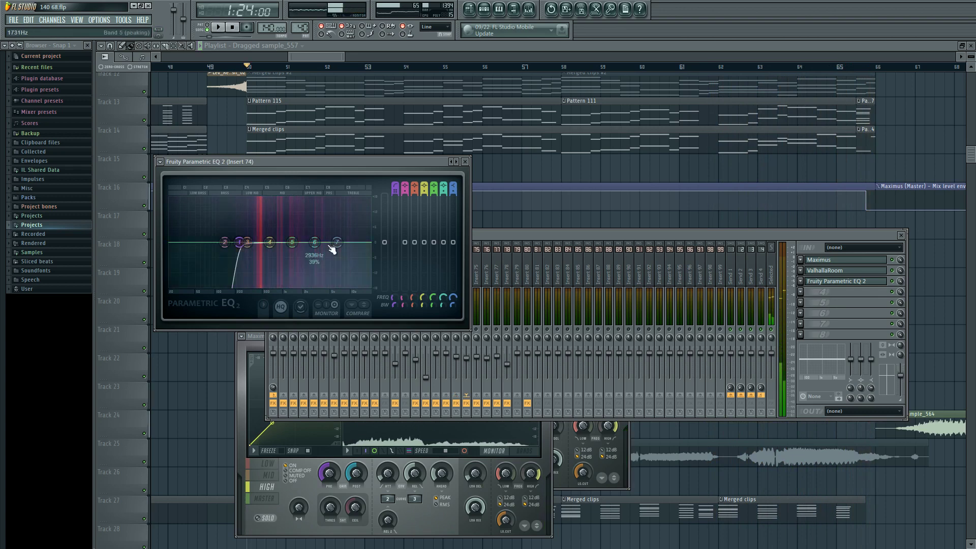
key(space)
key(F12)
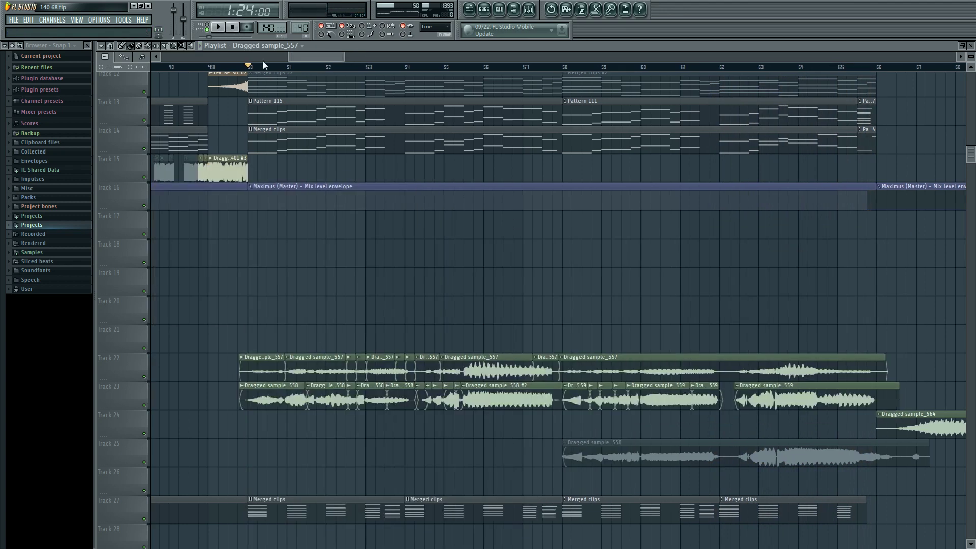
click(529, 10)
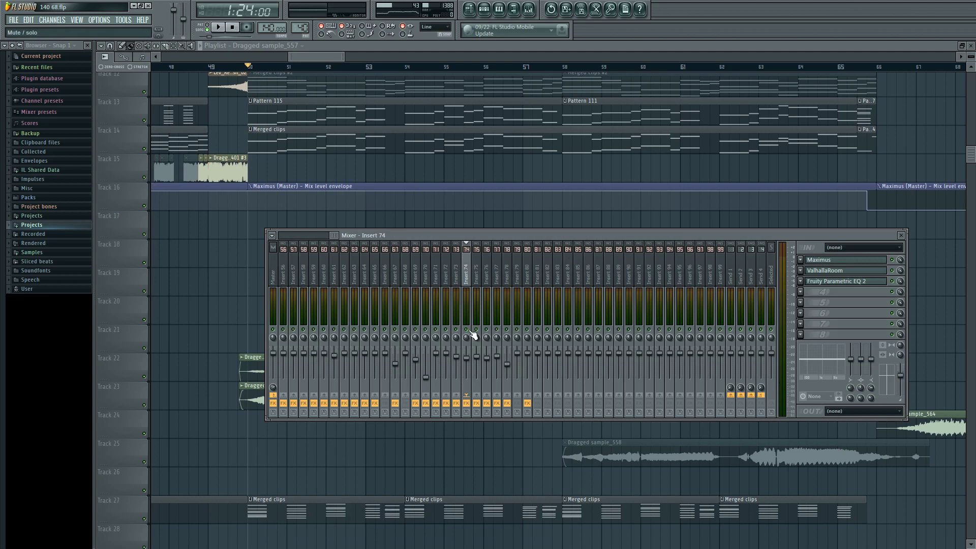
- Fine-tune the volume faders of Insert 73 and Insert 74 against each other while replaying the section from bar 50
key(space)
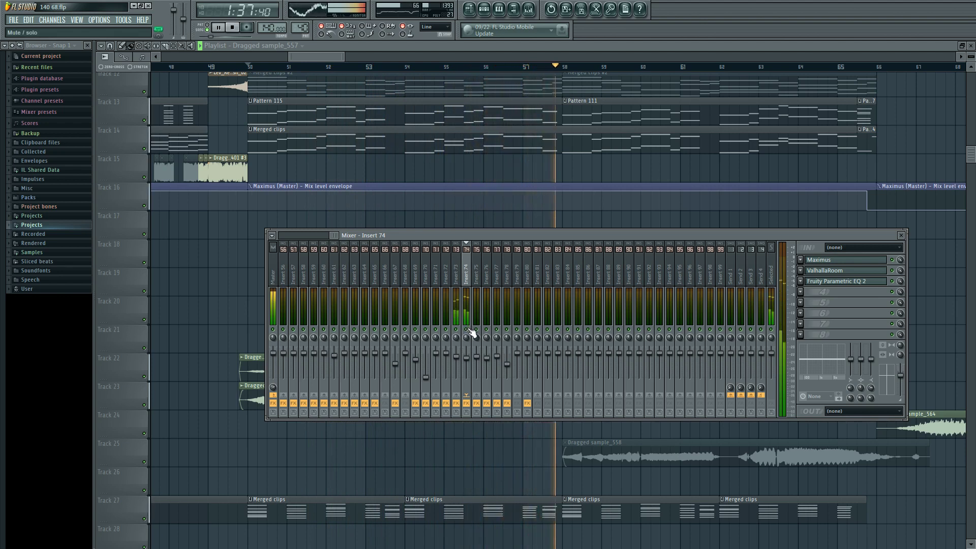
key(space)
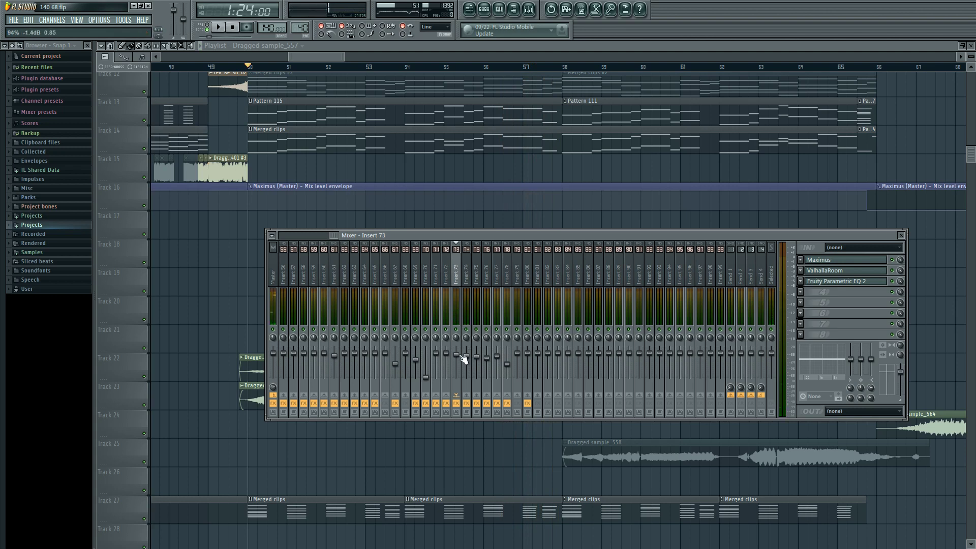
key(space)
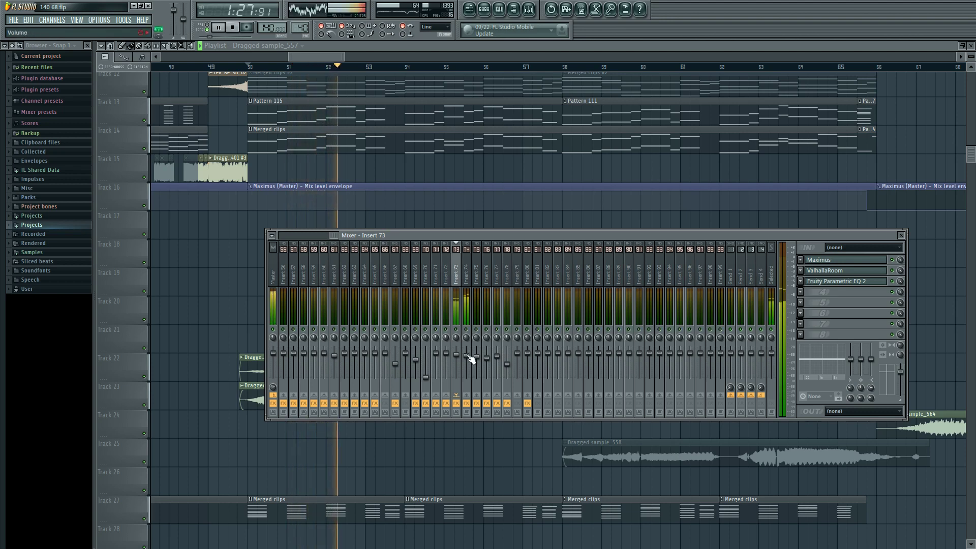
drag(470, 364, 469, 368)
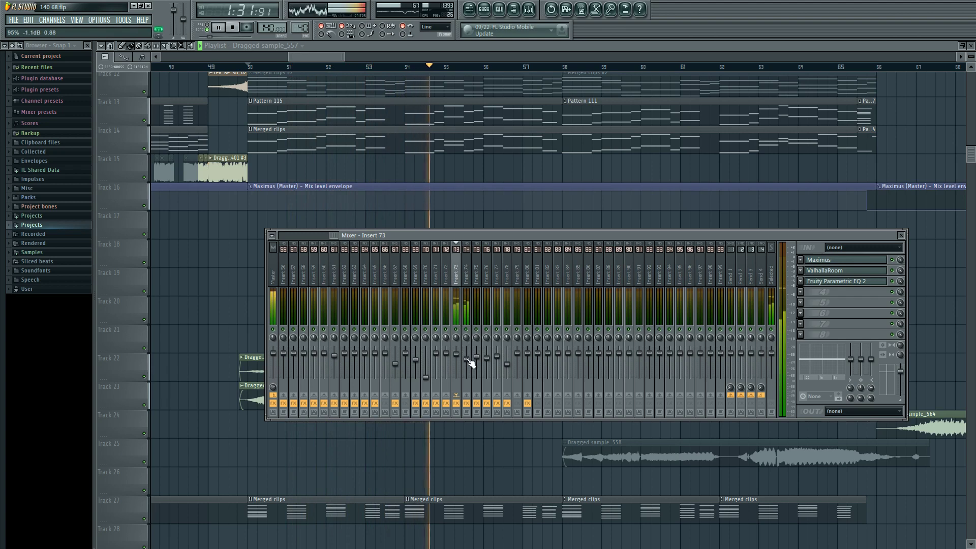
- Reshape Fruity Parametric EQ 2 on Insert 74 with a band 6 dip, a slight band 7 high-shelf boost, and a lower band 5 frequency
click(458, 277)
click(836, 284)
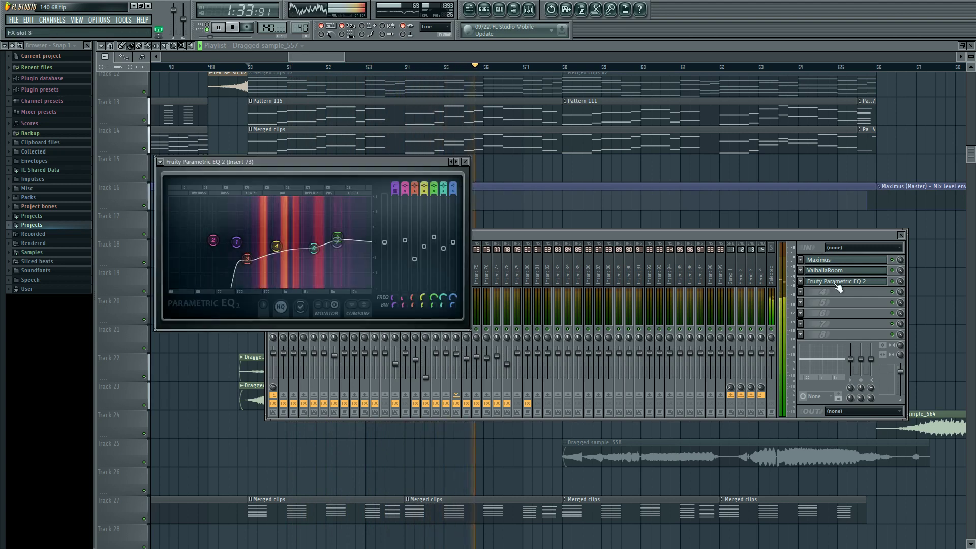
click(466, 269)
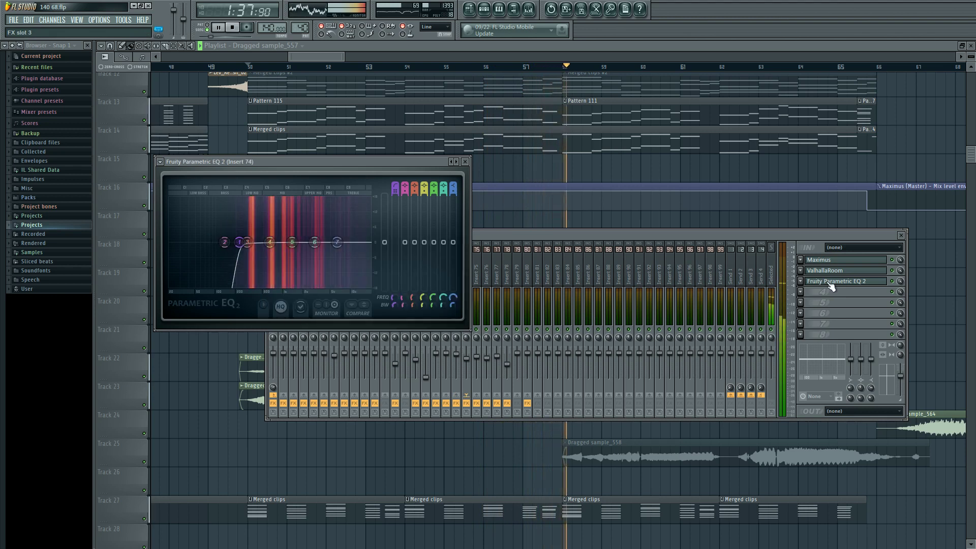
drag(325, 221, 338, 242)
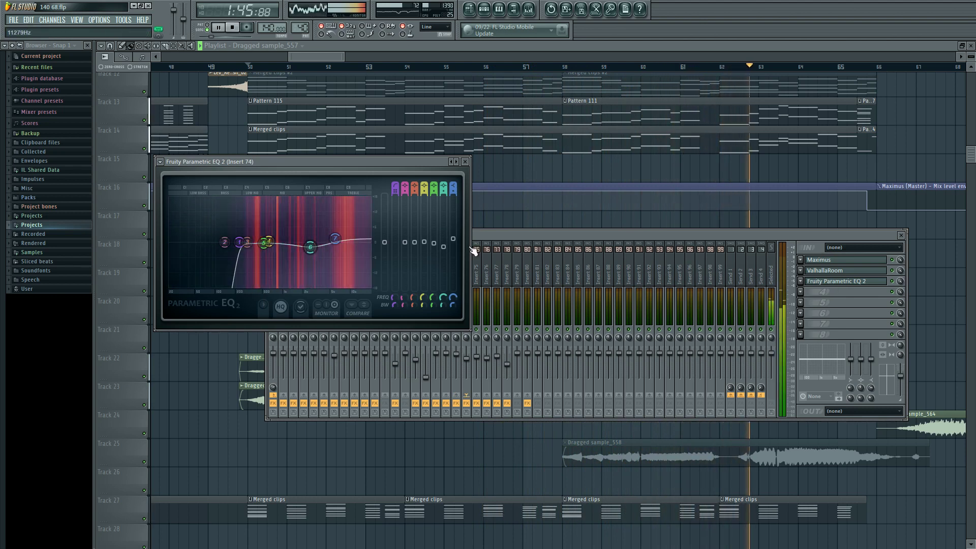
- Replay the section from the start and toggle the solo of Insert 74 to judge it against Insert 73
click(488, 237)
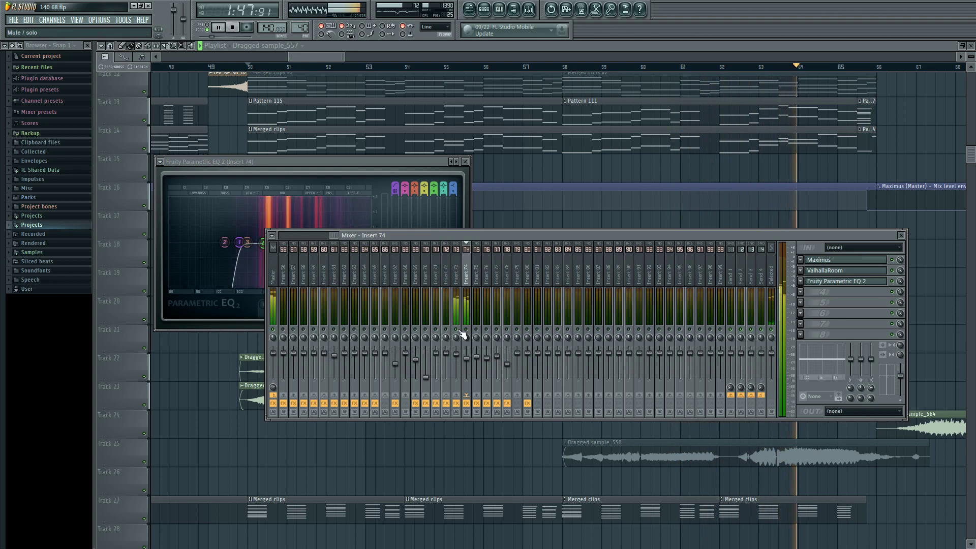
key(space)
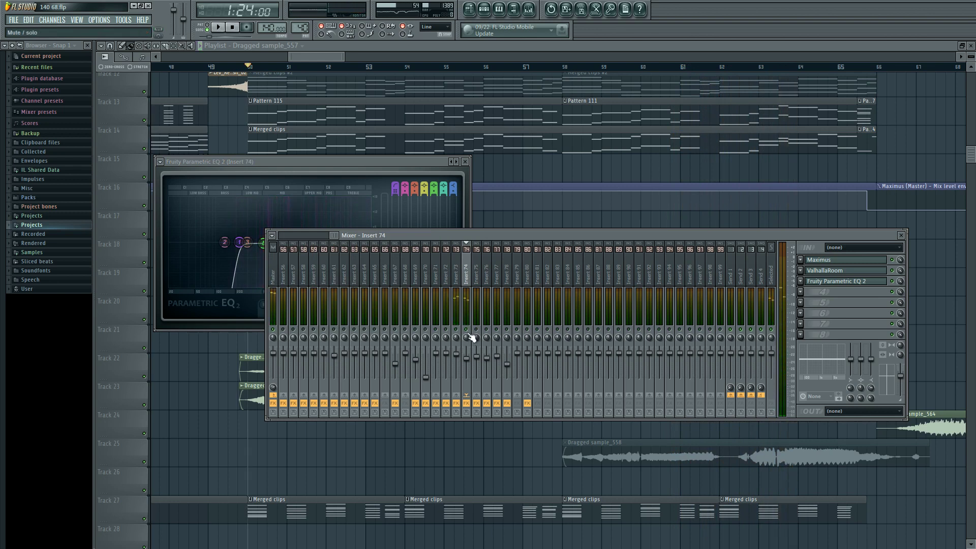
right_click(467, 330)
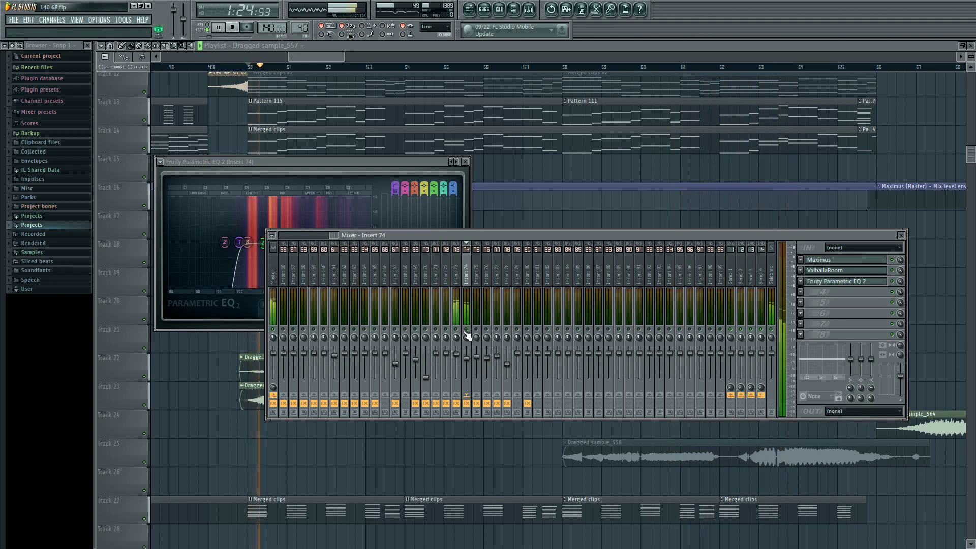
- Open the equalizers of Insert 73 and Insert 74 and align their windows, with Insert 74 above Insert 73
click(459, 282)
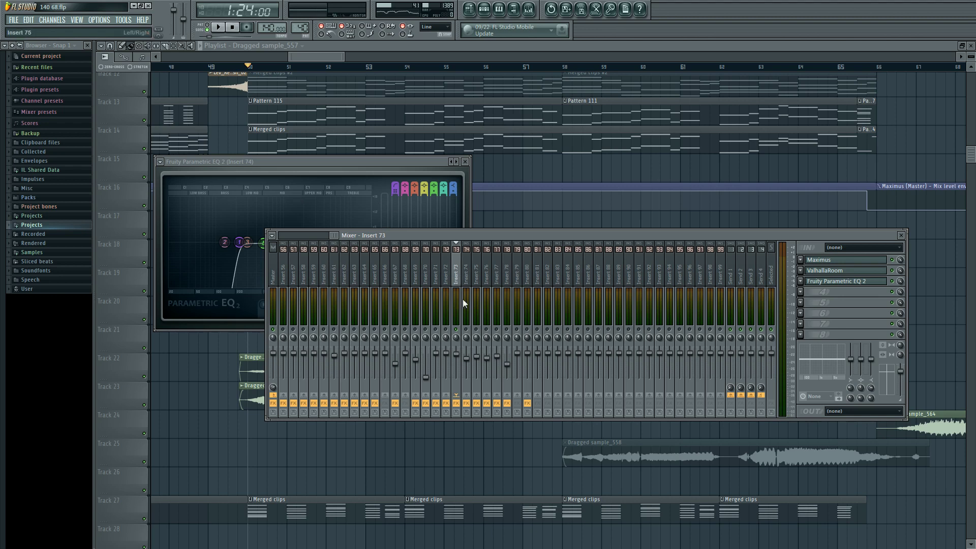
click(399, 160)
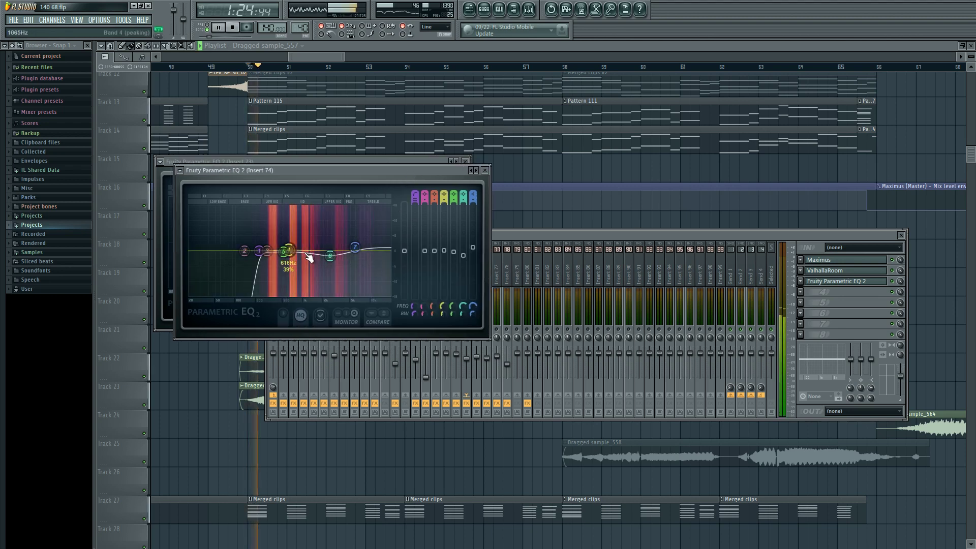
click(506, 246)
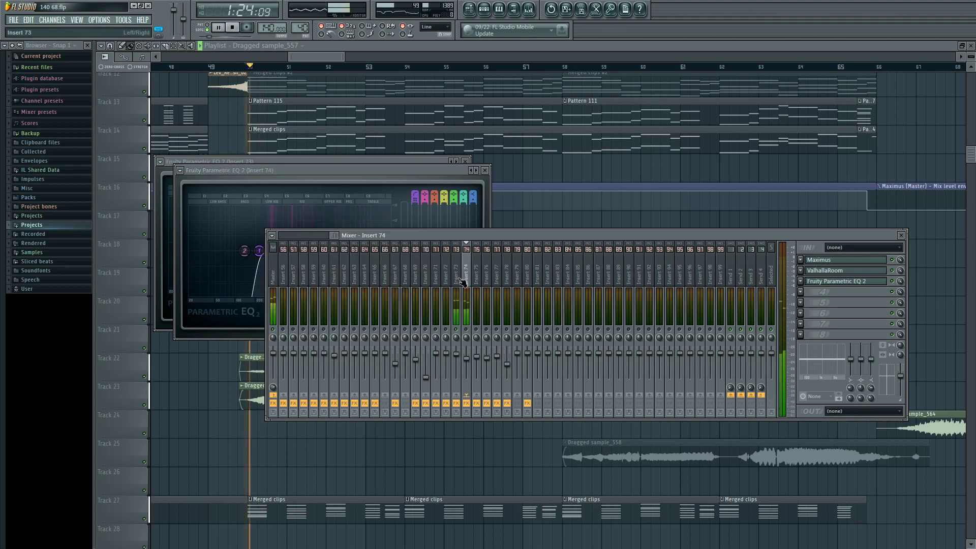
key(space)
click(409, 162)
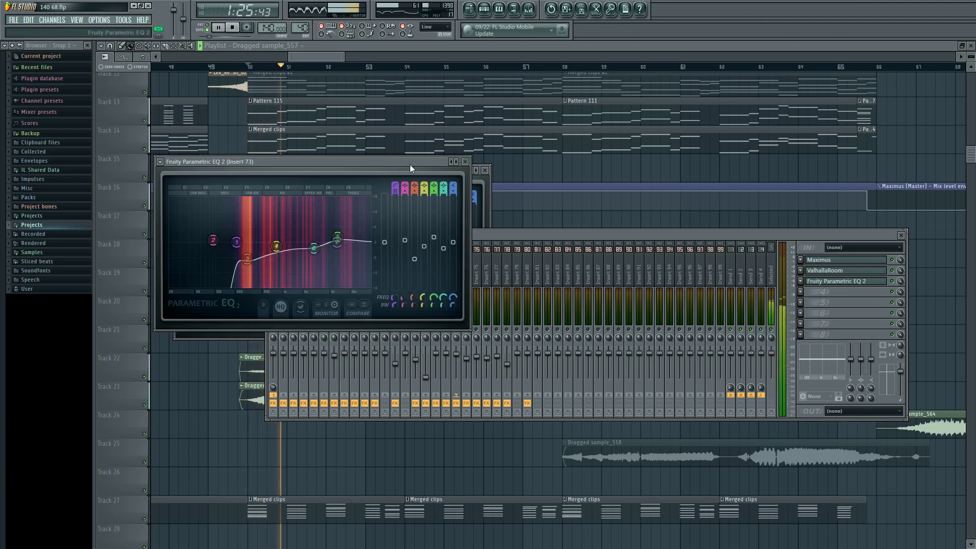
drag(410, 163, 403, 257)
drag(399, 187, 385, 89)
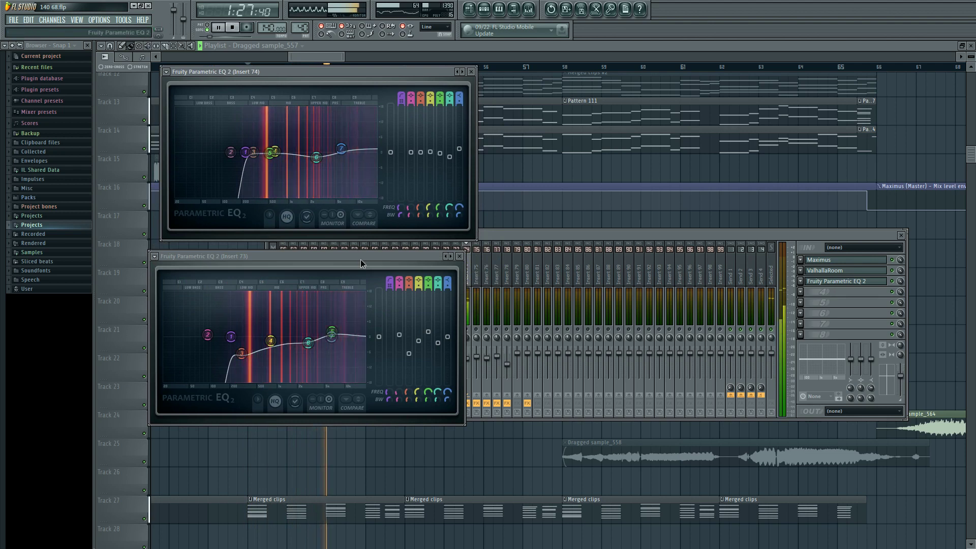
drag(359, 259, 370, 267)
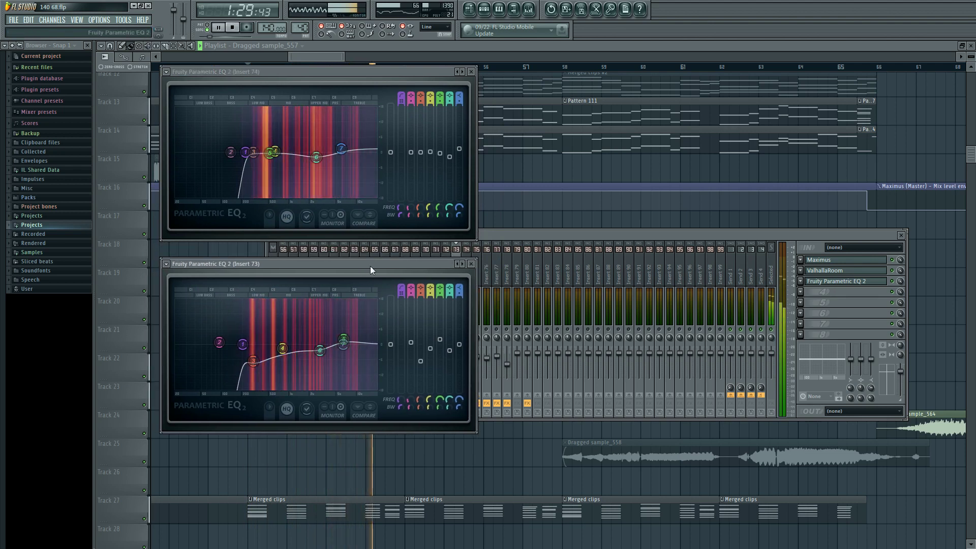
key(space)
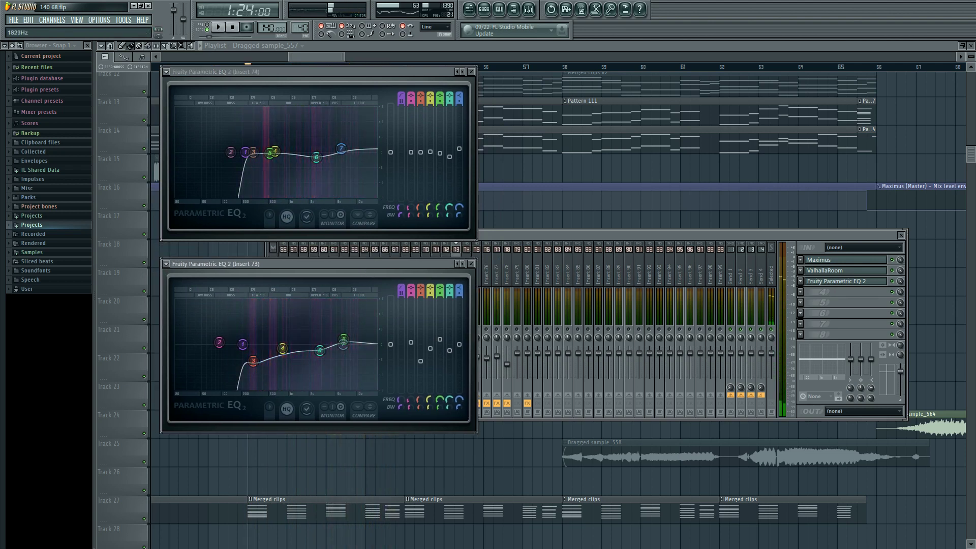
- Replay the section and compare the two EQ spectra, inspecting bands 3 and 7 on Insert 73
click(487, 234)
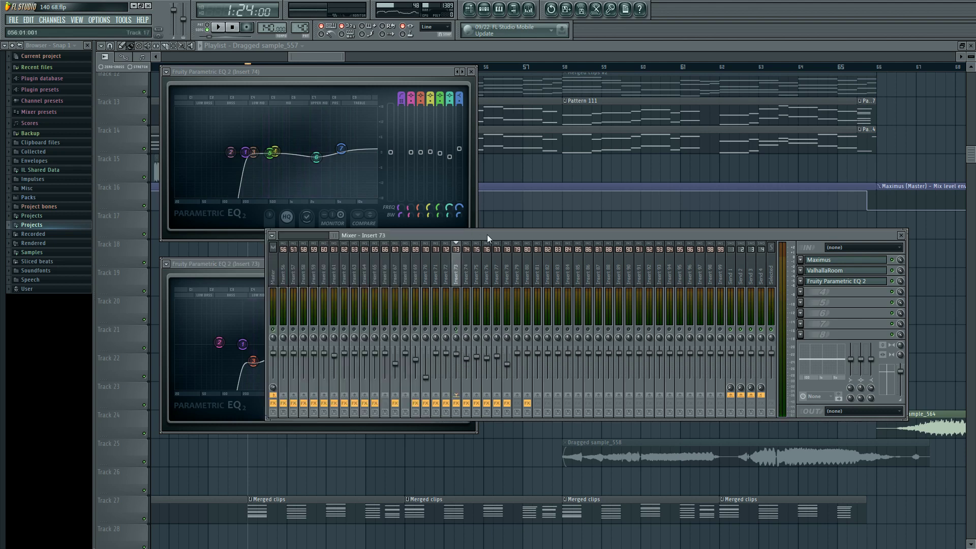
mouse_move(275, 168)
key(space)
click(255, 275)
key(space)
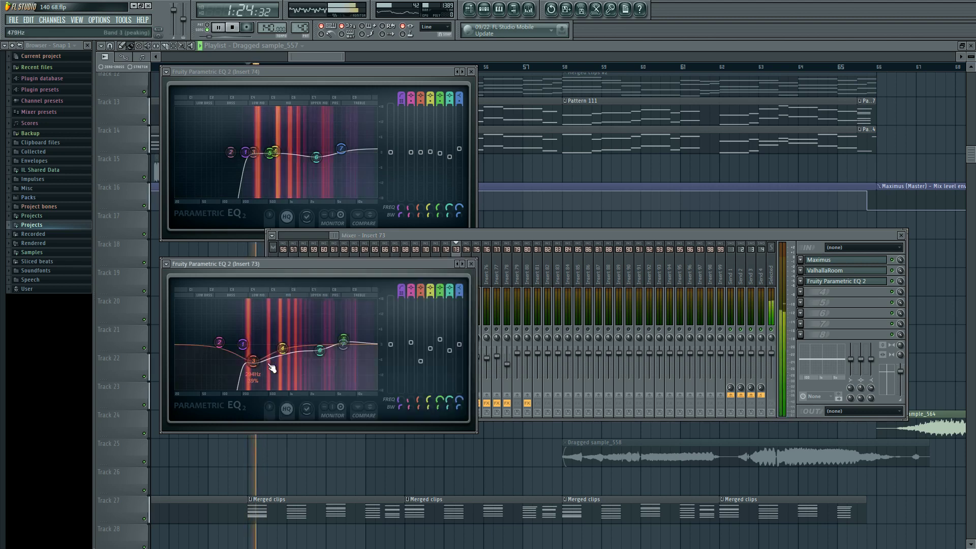
key(space)
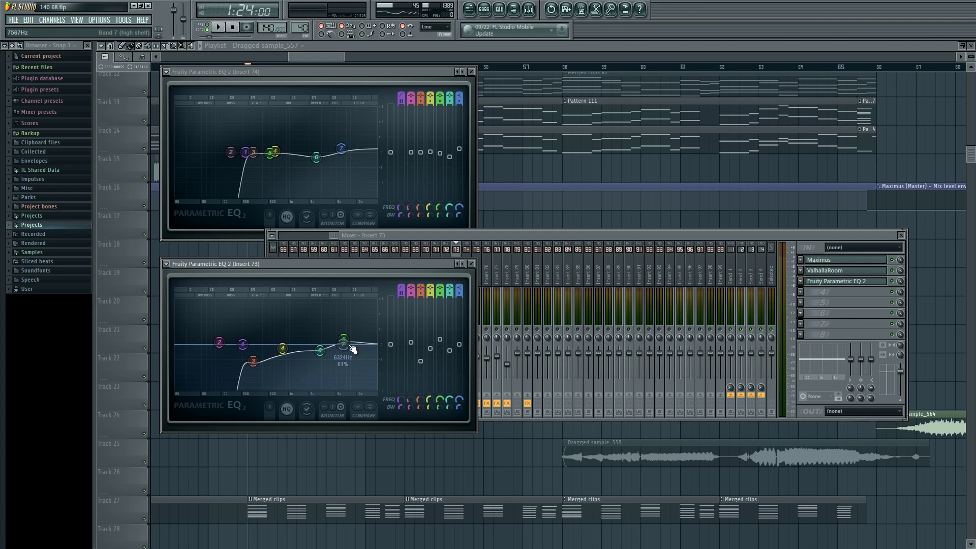
key(space)
click(457, 334)
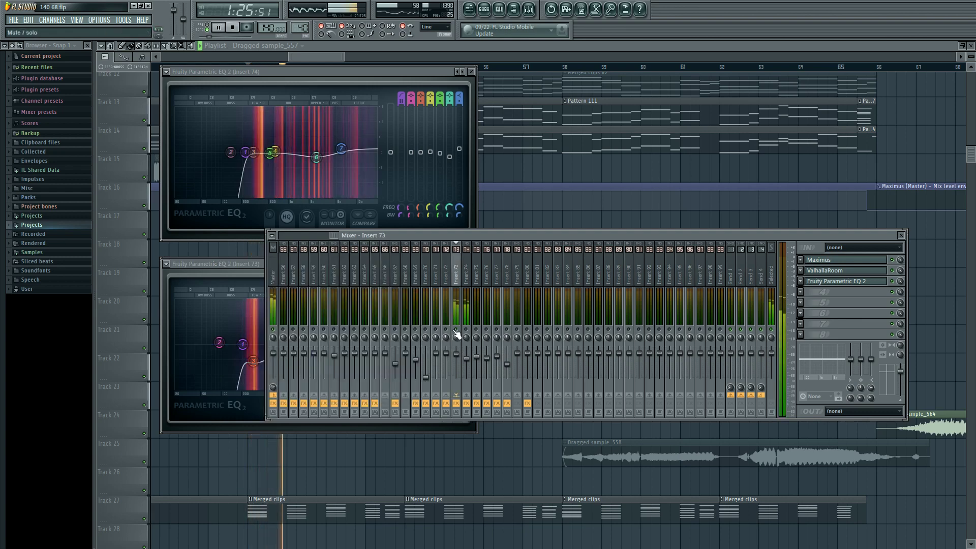
- Reposition the mixer lower over the playlist and clear both EQ windows from view
drag(496, 236, 452, 340)
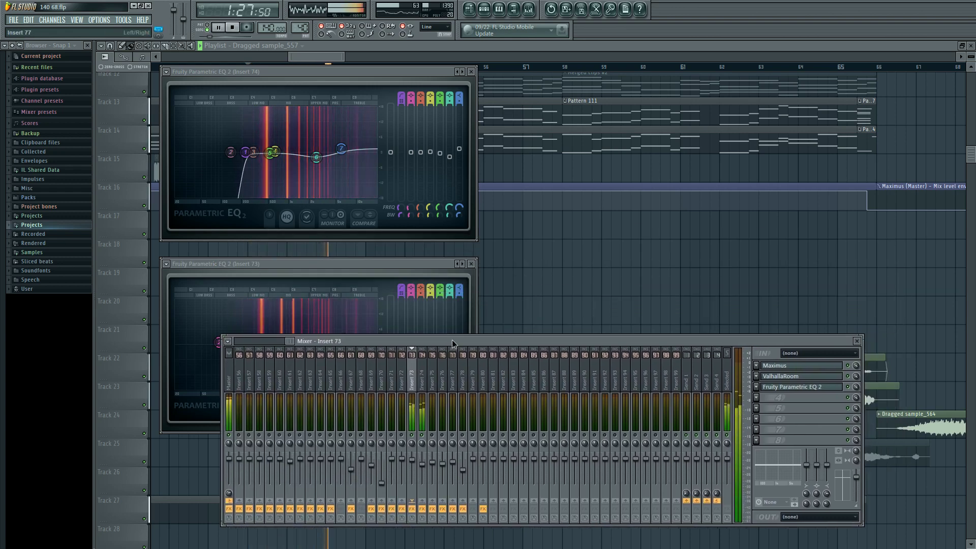
click(497, 249)
key(F9)
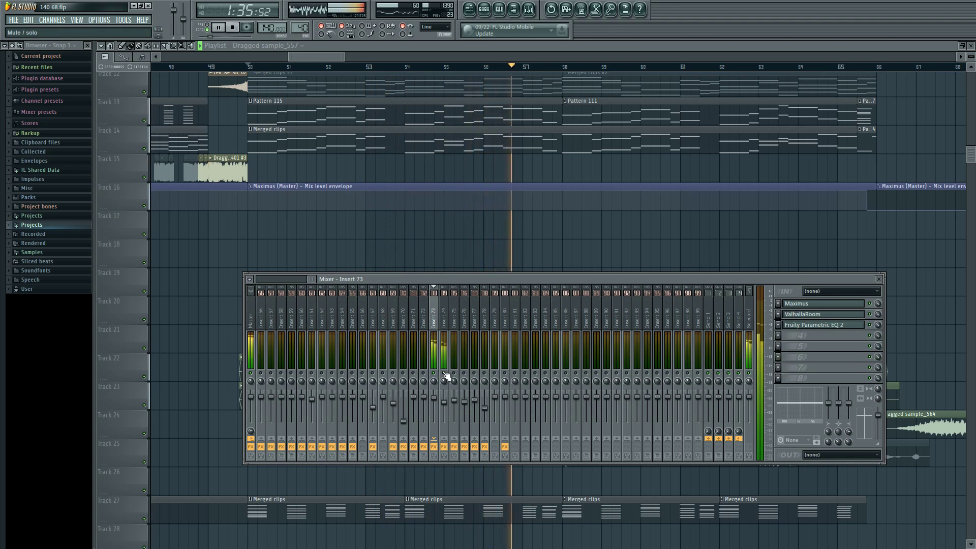
- Audition the section with Insert 74's mute toggled, and examine which earlier mixer inserts are active during playback
key(space)
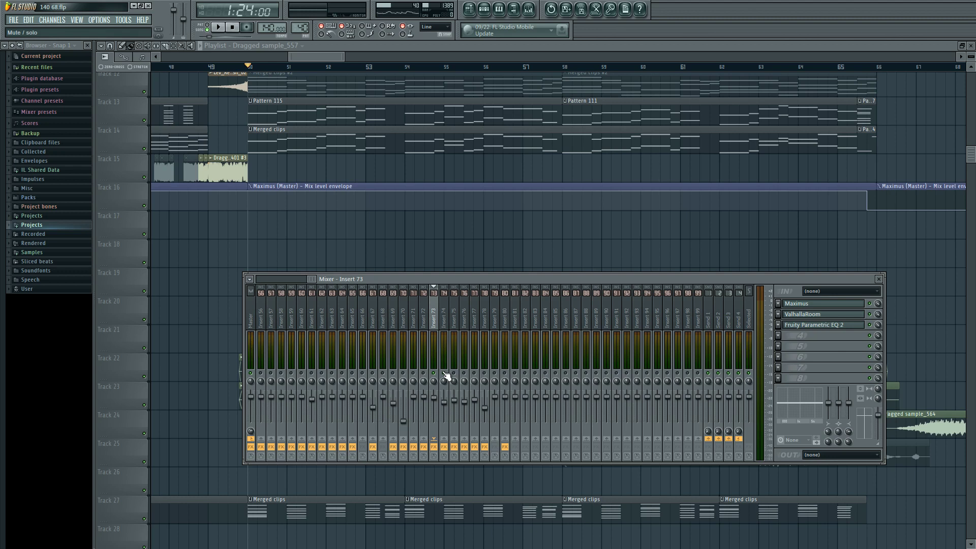
click(444, 373)
key(space)
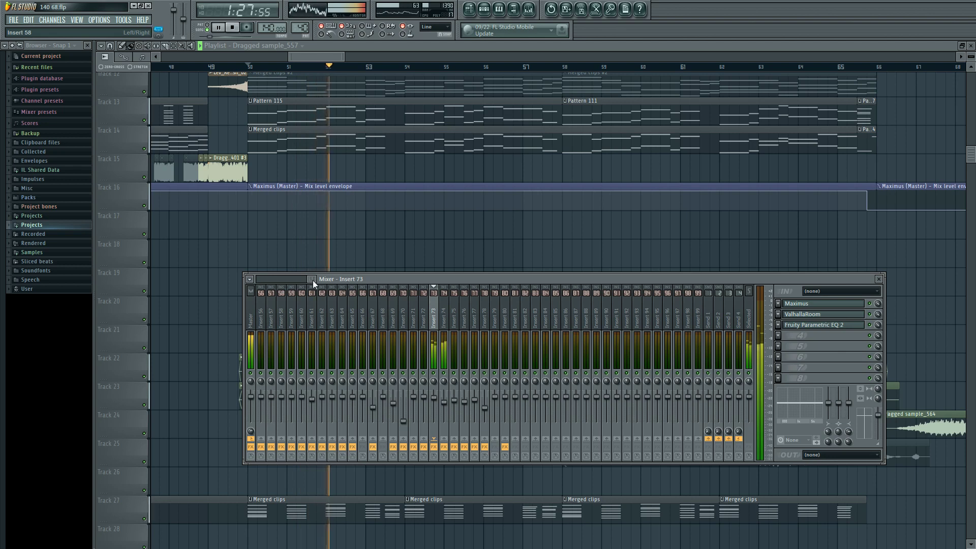
drag(312, 279, 295, 278)
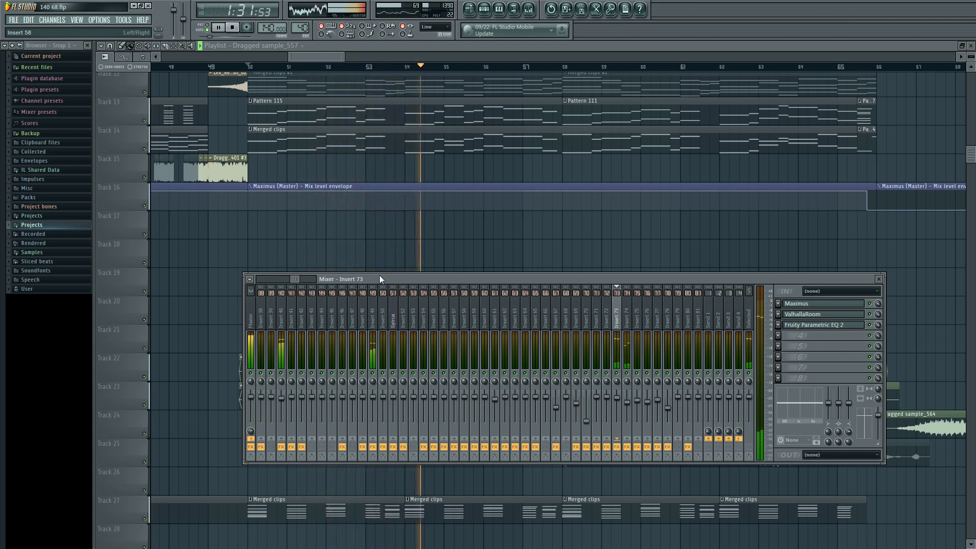
mouse_move(382, 277)
mouse_down()
mouse_move(388, 284)
mouse_move(374, 288)
mouse_up()
key(space)
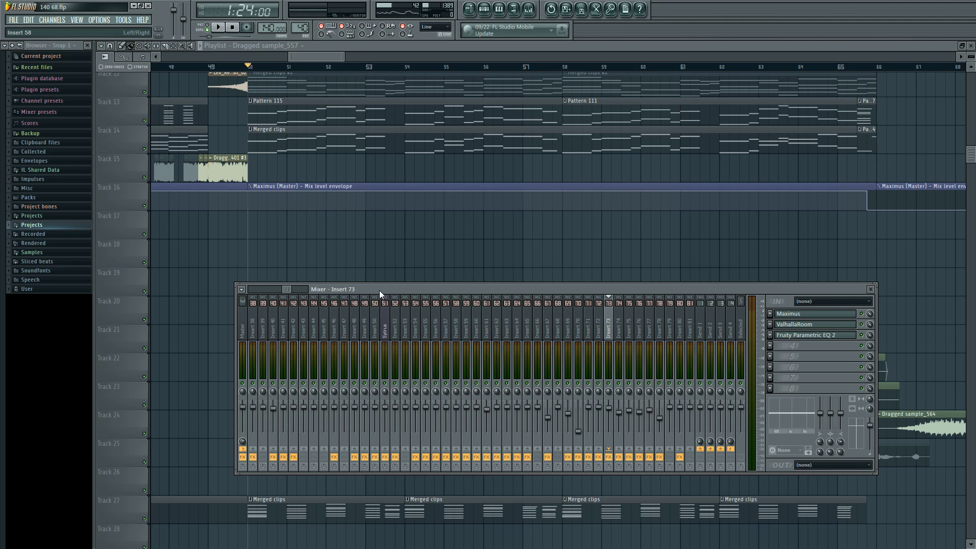
key(space)
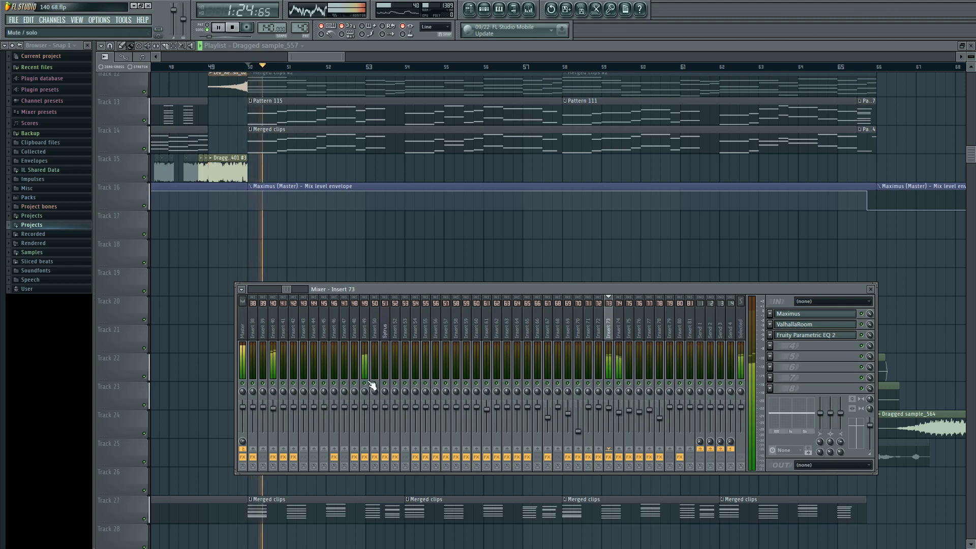
- Reshape Fruity Parametric EQ 2 on Insert 40 by lowering bands 5 and 6, moving band 4 higher in frequency, and raising band 7
drag(286, 289, 272, 289)
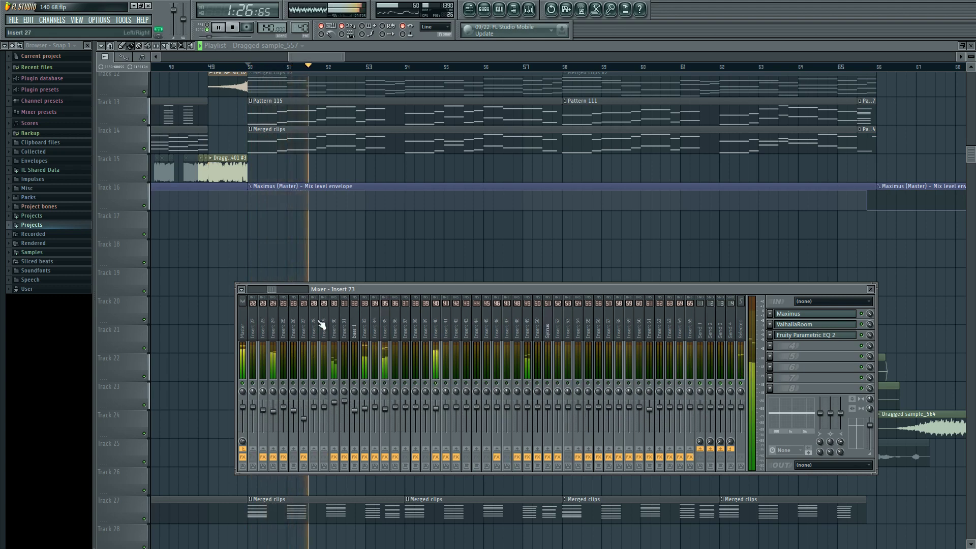
click(435, 328)
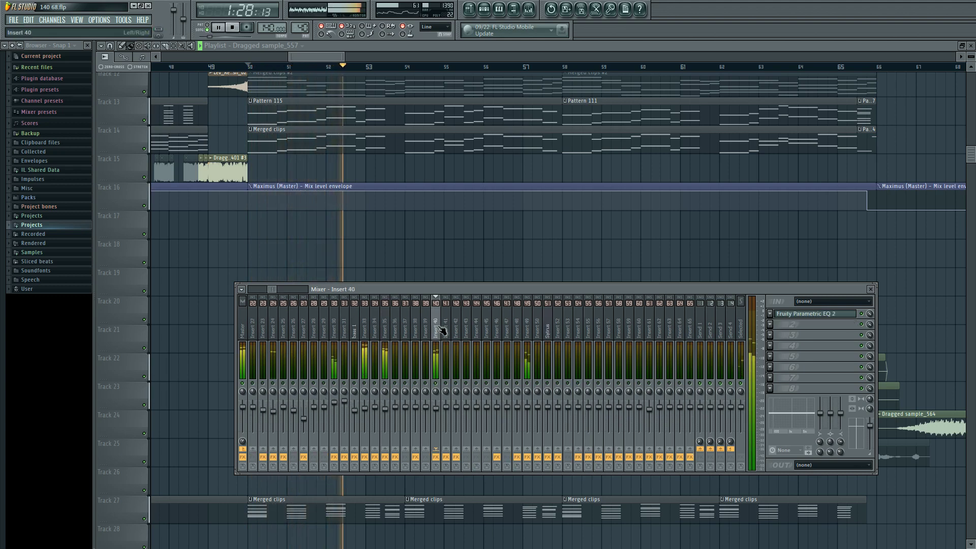
click(819, 314)
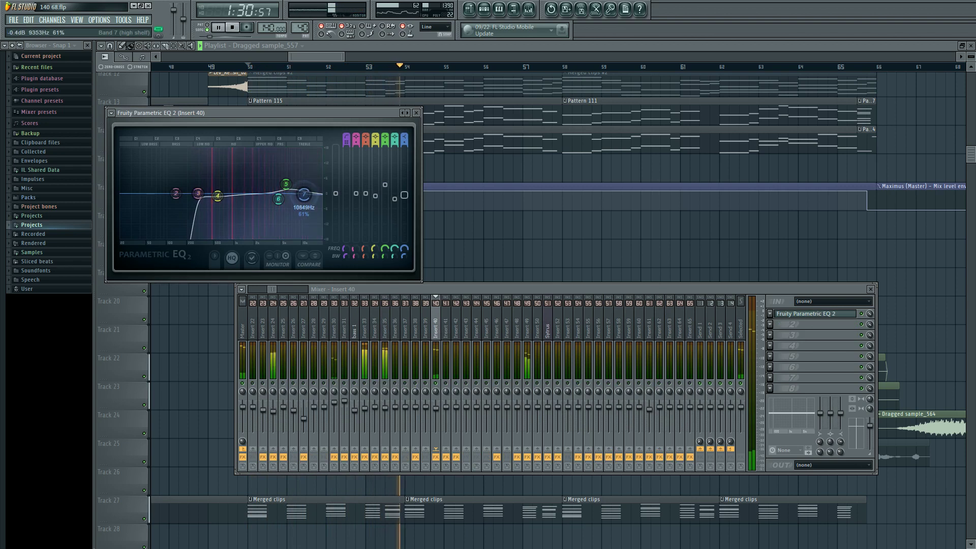
drag(286, 183, 284, 204)
drag(218, 196, 236, 198)
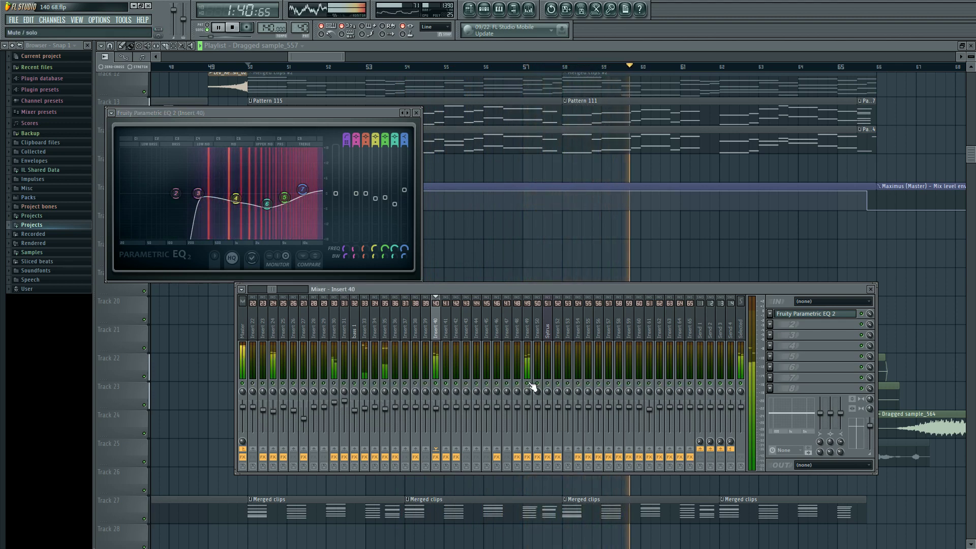
- Lower the volume fader of Insert 73 and set Insert 74 to 74% (-6.1 dB) during playback
drag(270, 290, 288, 290)
click(568, 331)
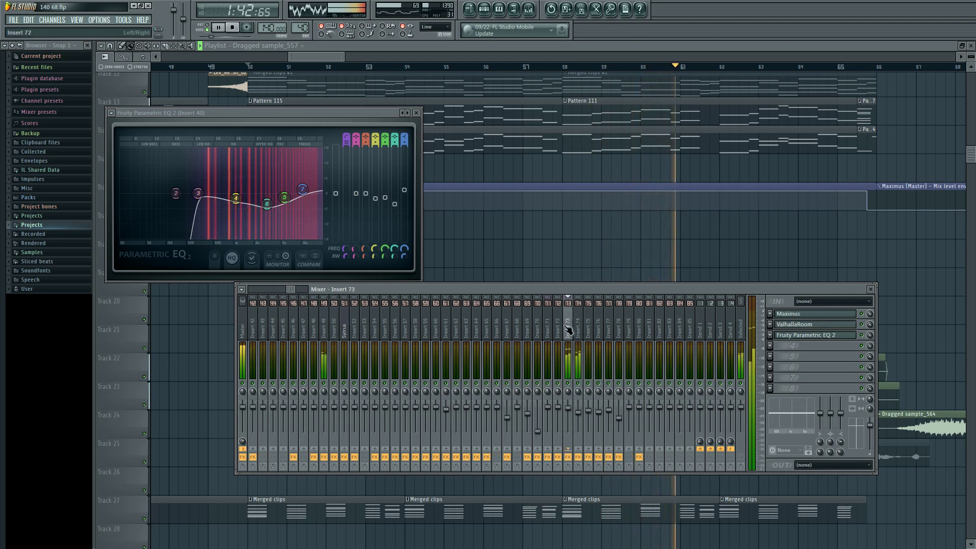
click(580, 415)
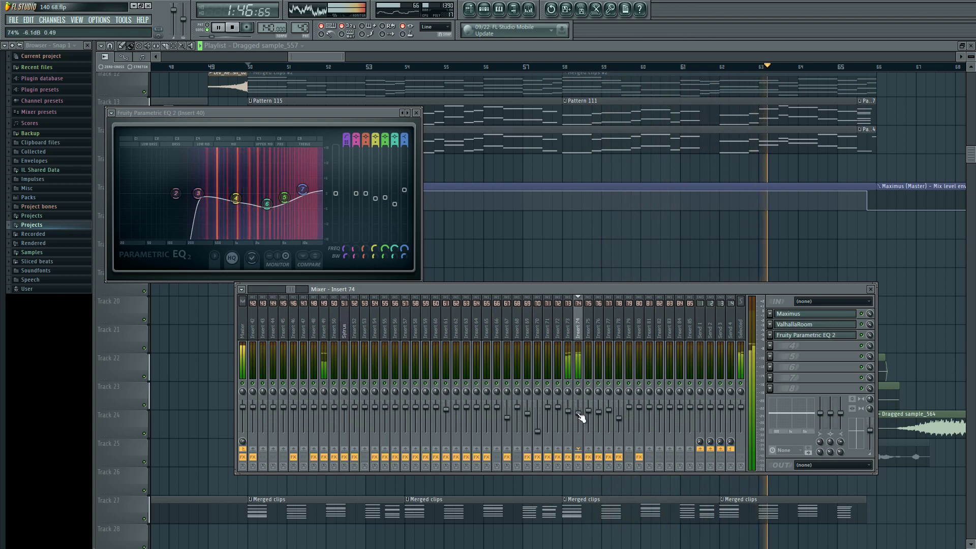
drag(291, 289, 289, 289)
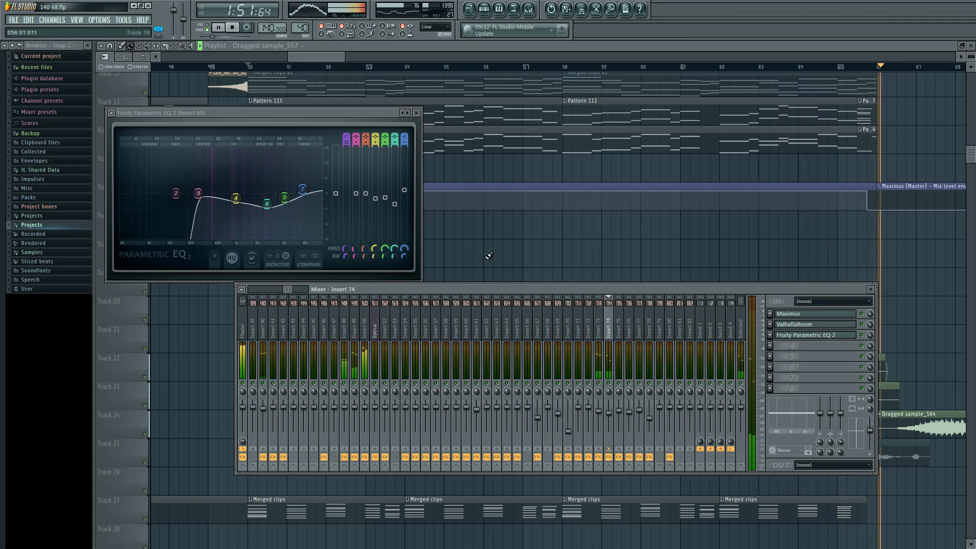
- Stop playback, close the EQ and mixer windows, and examine the playlist tracks around bars 50 to 66
key(space)
key(F12)
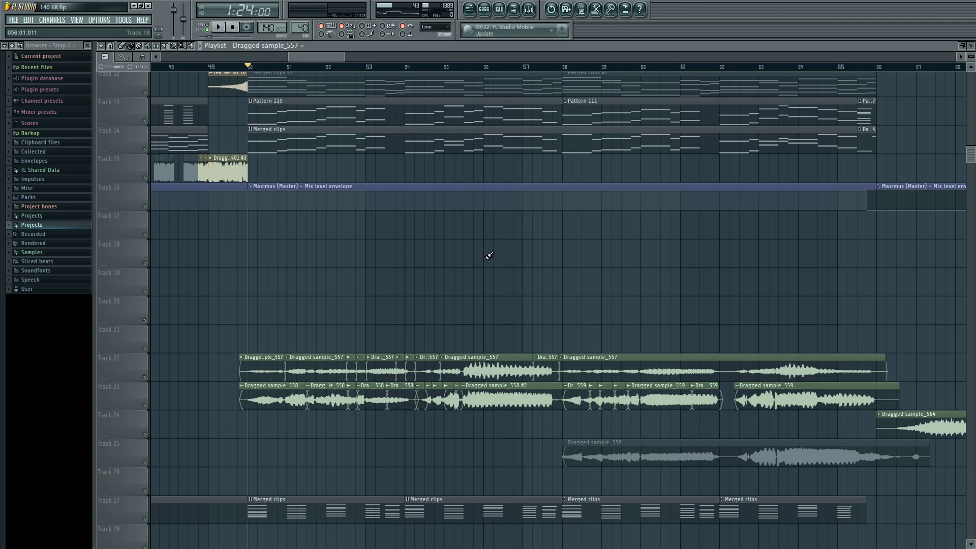
scroll(493, 262, up, 4)
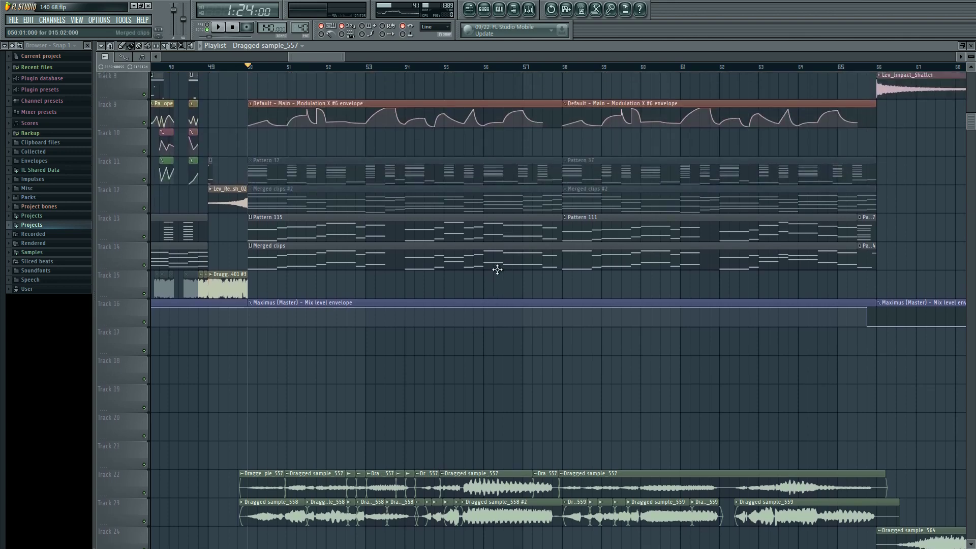
scroll(497, 269, up, 6)
scroll(497, 269, down, 7)
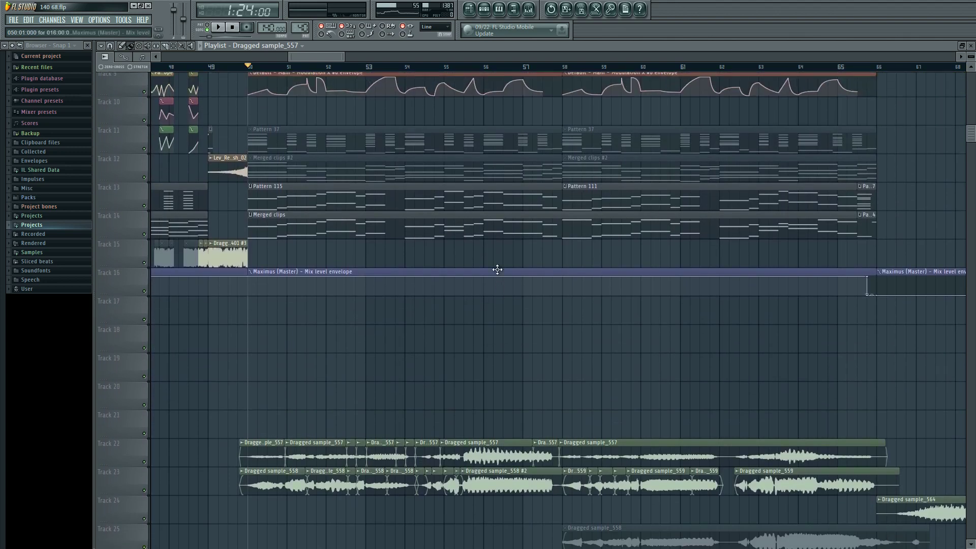
scroll(497, 269, down, 8)
scroll(489, 324, up, 5)
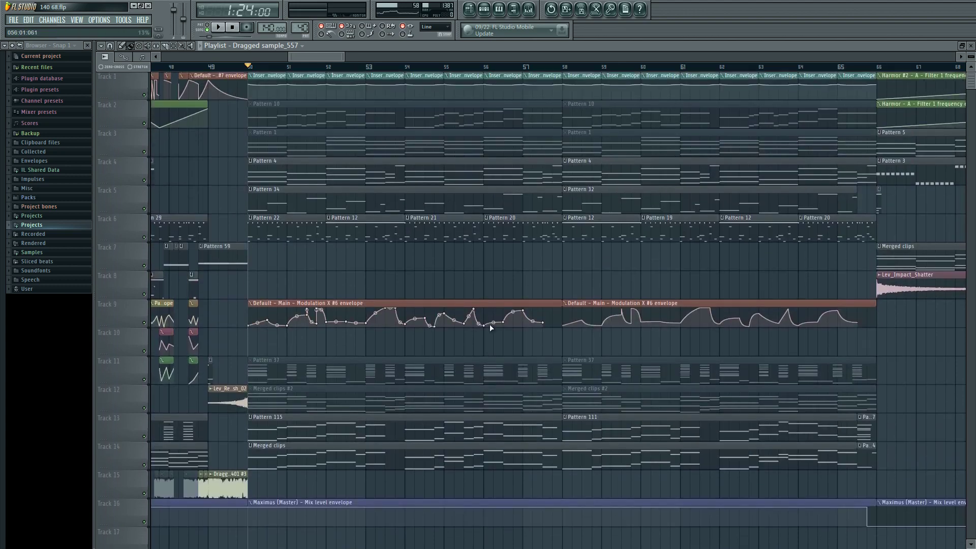
scroll(504, 260, down, 6)
scroll(477, 320, down, 3)
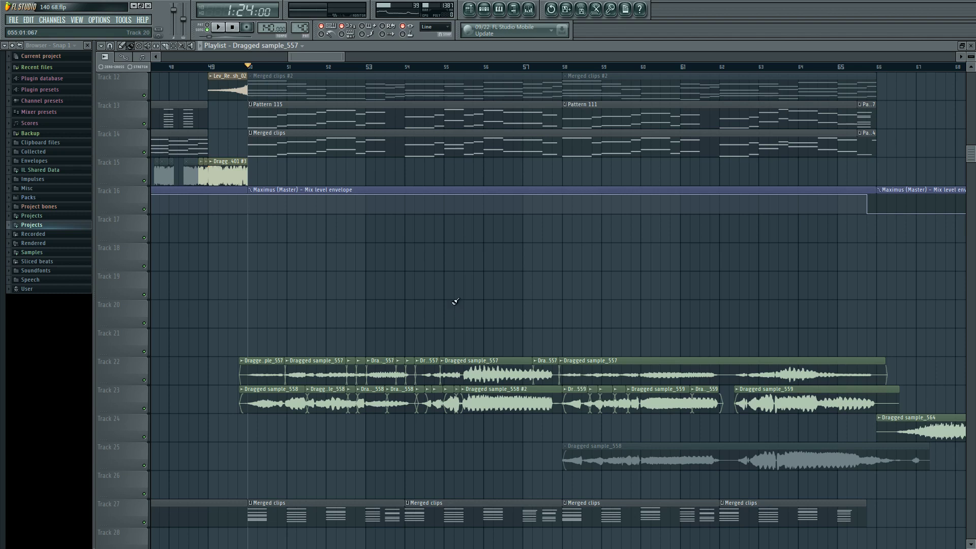
scroll(455, 302, down, 5)
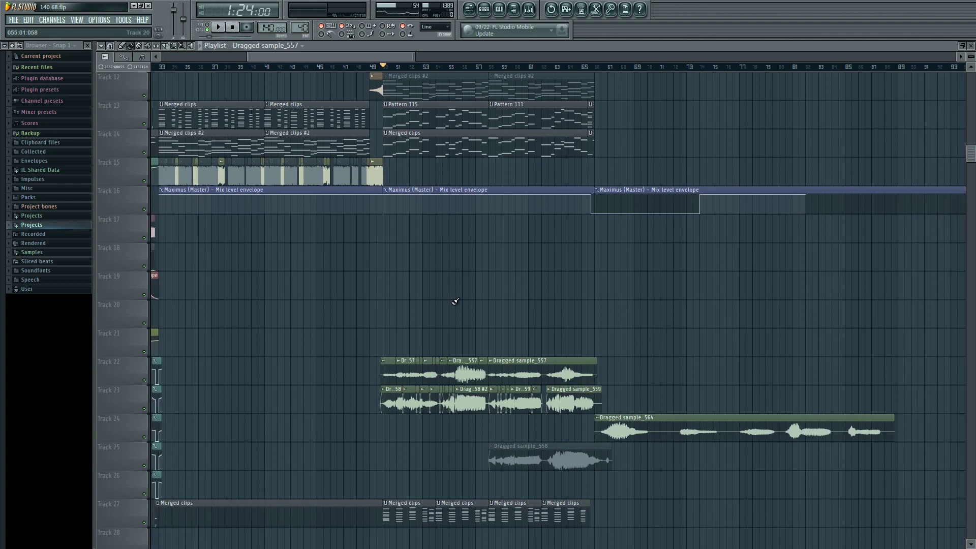
- Audition the arrangement from bar 50 with the mixer shown briefly, and look over the clips before and after that section
key(space)
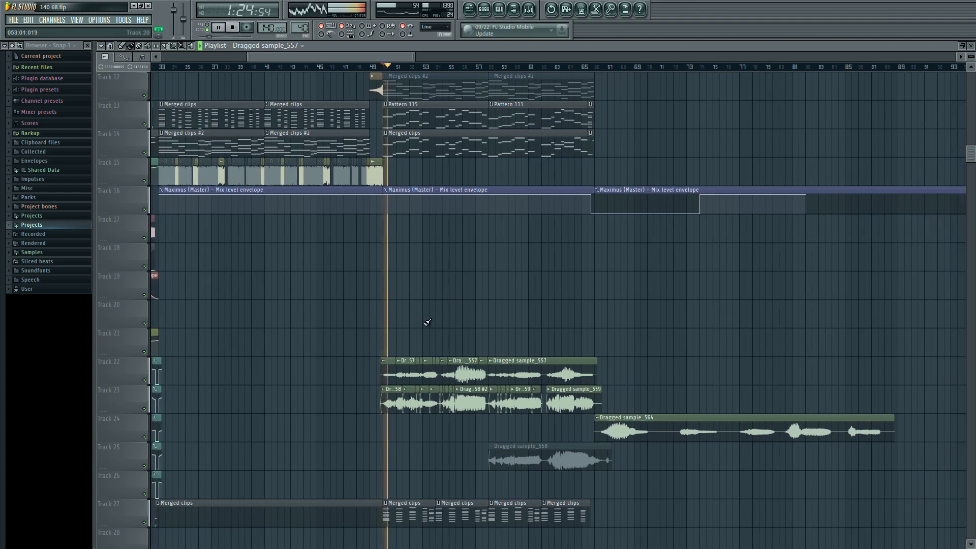
scroll(436, 322, left, 3)
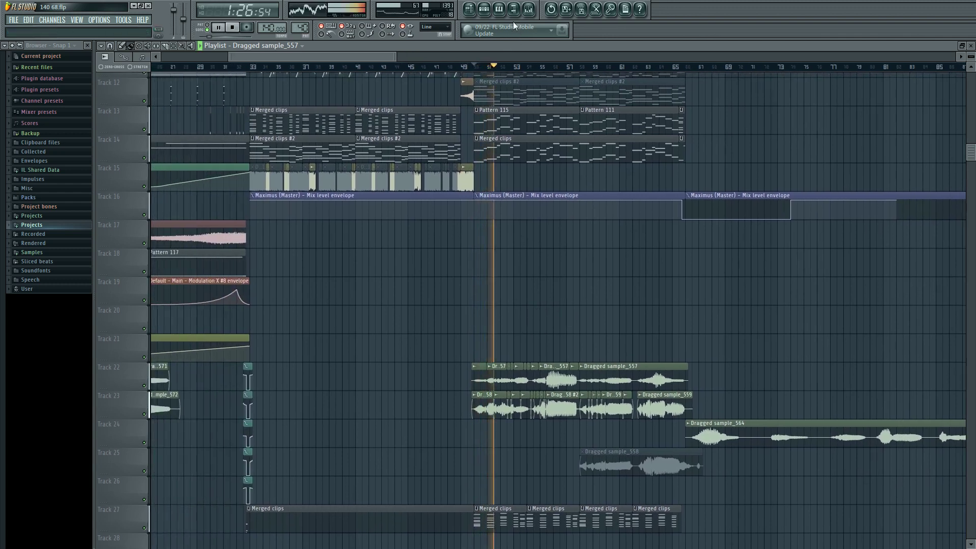
click(529, 8)
key(F9)
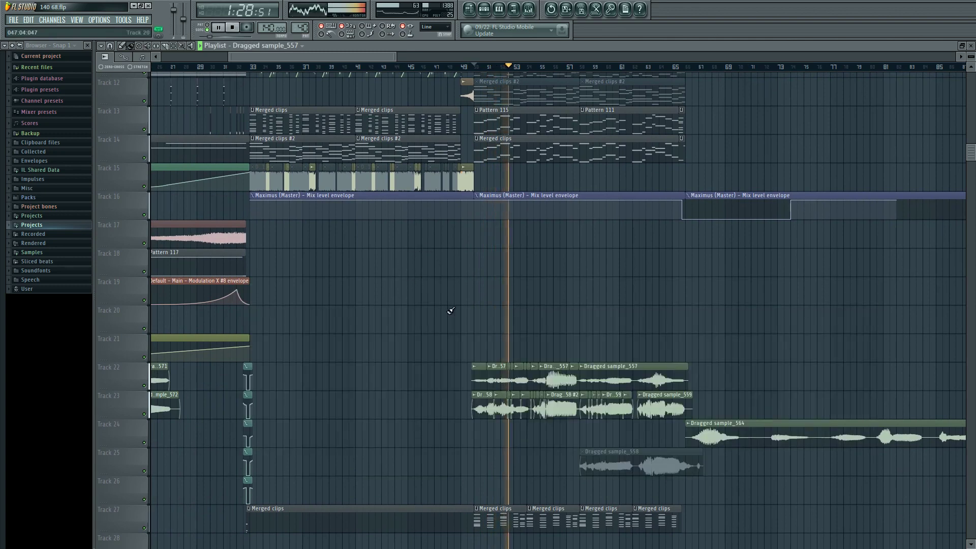
scroll(450, 264, down, 4)
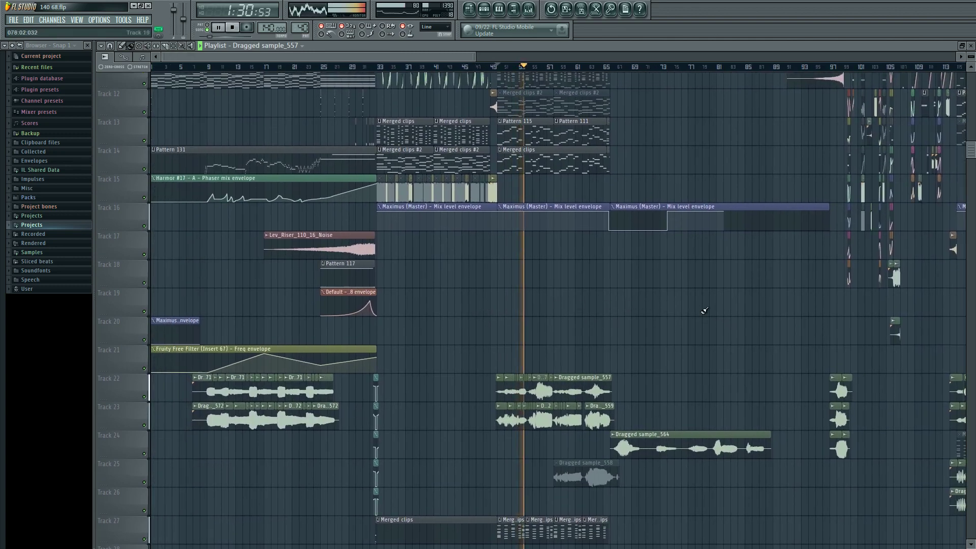
- Stop playback and place the playback position midway through bar 114, at the start of the Dragged sample_560 to 563 clips
key(space)
scroll(703, 309, up, 3)
scroll(642, 355, right, 5)
scroll(508, 75, right, 2)
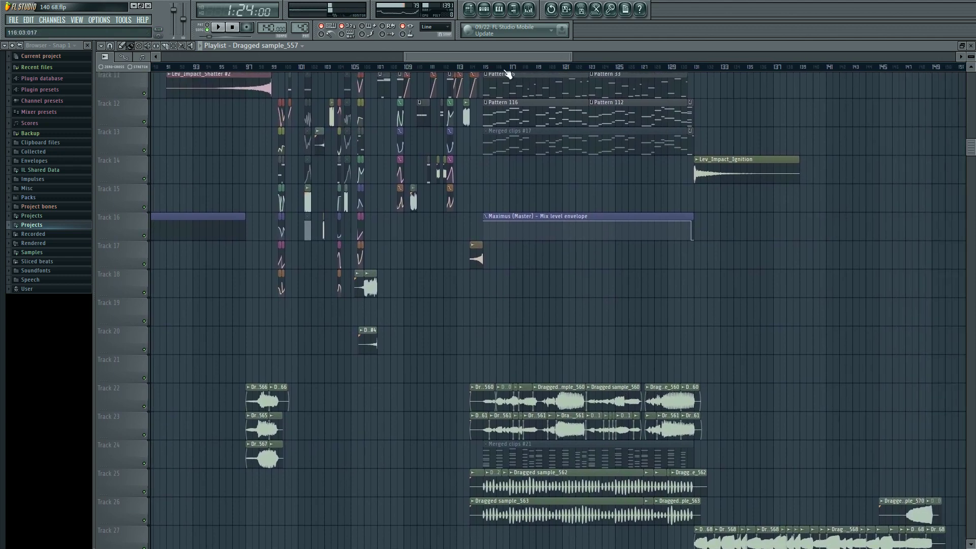
scroll(344, 392, up, 4)
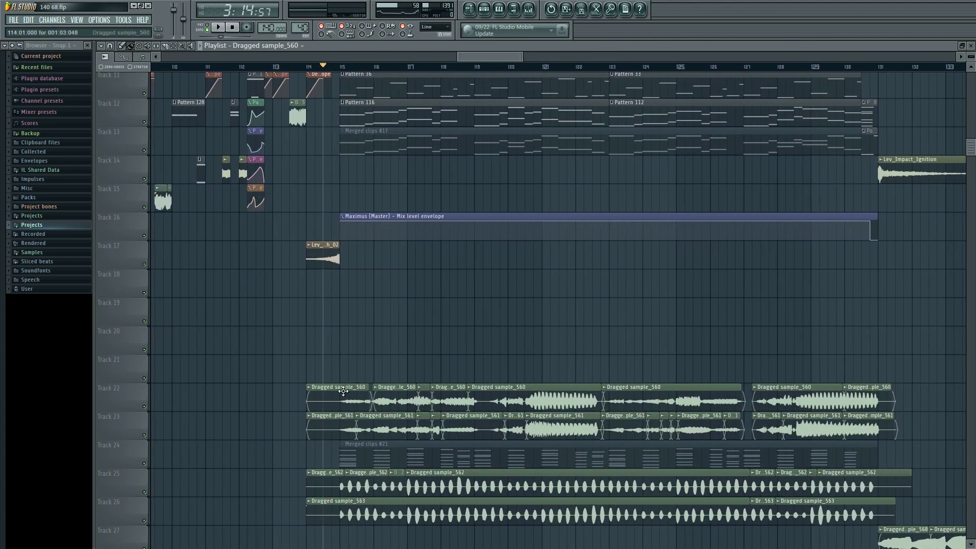
- Check the channel settings of Dragged sample_560, 561, 562 and 563 on Tracks 22, 23, 25 and 26
double_click(349, 391)
double_click(354, 424)
double_click(392, 426)
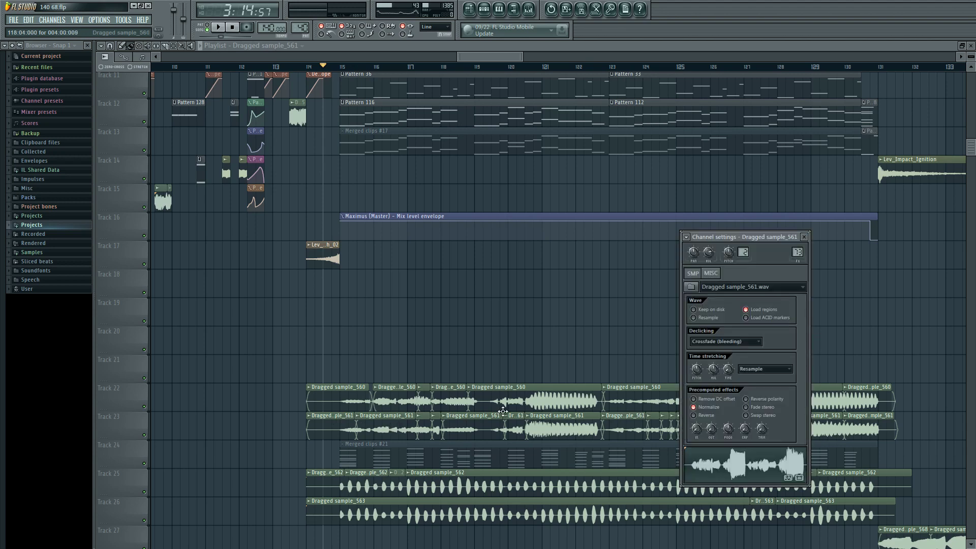
key(Escape)
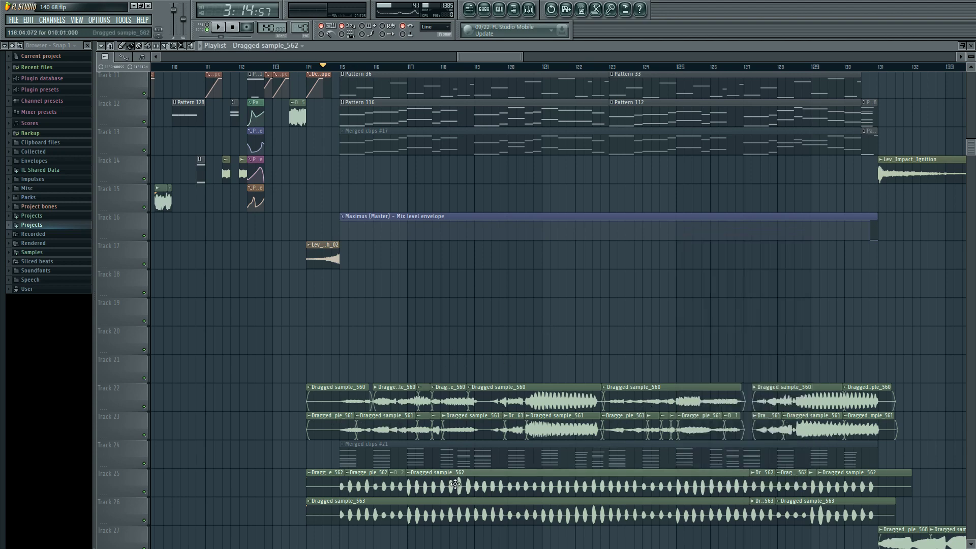
double_click(455, 484)
double_click(455, 509)
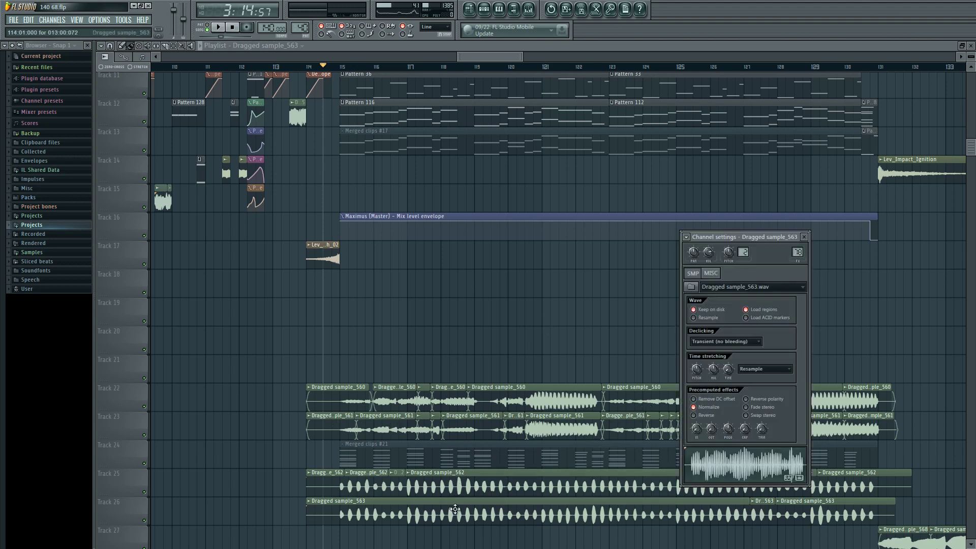
- Show the mixer insert of Dragged sample_563 and load Fruity Parametric EQ 2 in Insert 78's third effect slot during playback
click(797, 253)
key(space)
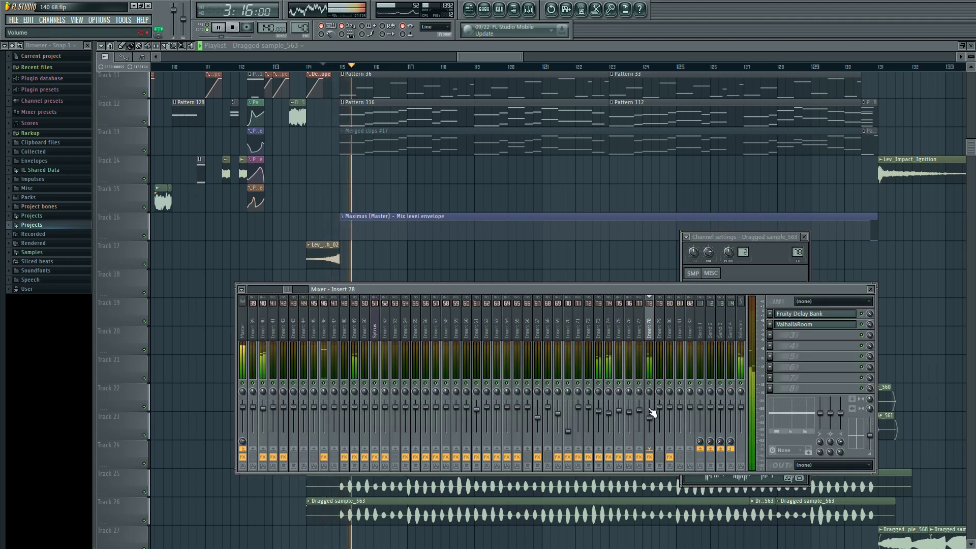
click(792, 336)
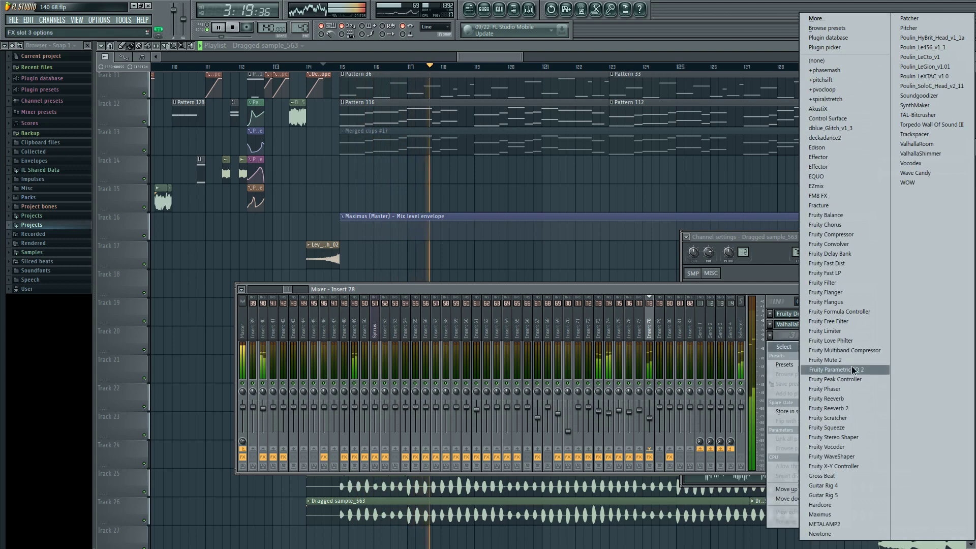
click(853, 369)
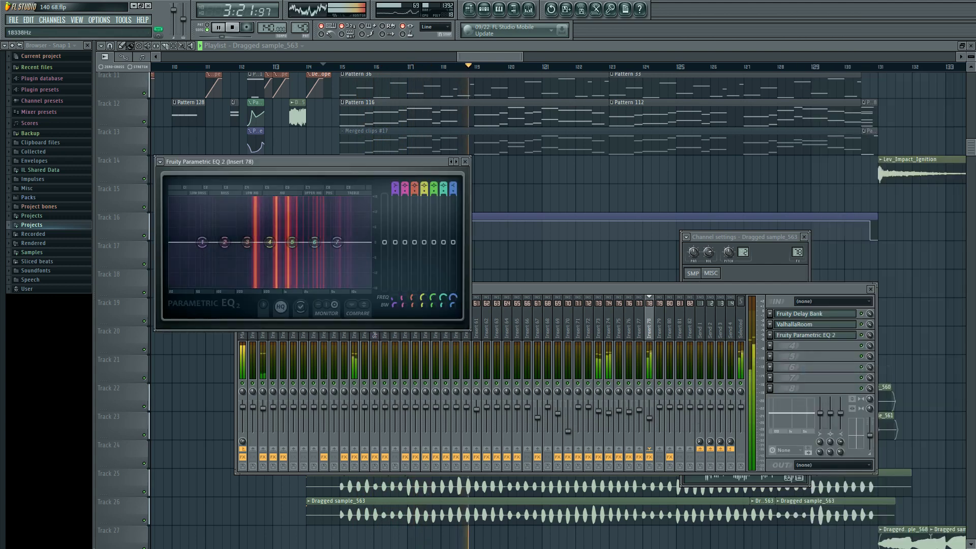
- Shape Insert 78's EQ by lowering band 4, raising bands 5 and 6, and making band 1 a Steep 4 high pass
drag(201, 242, 350, 220)
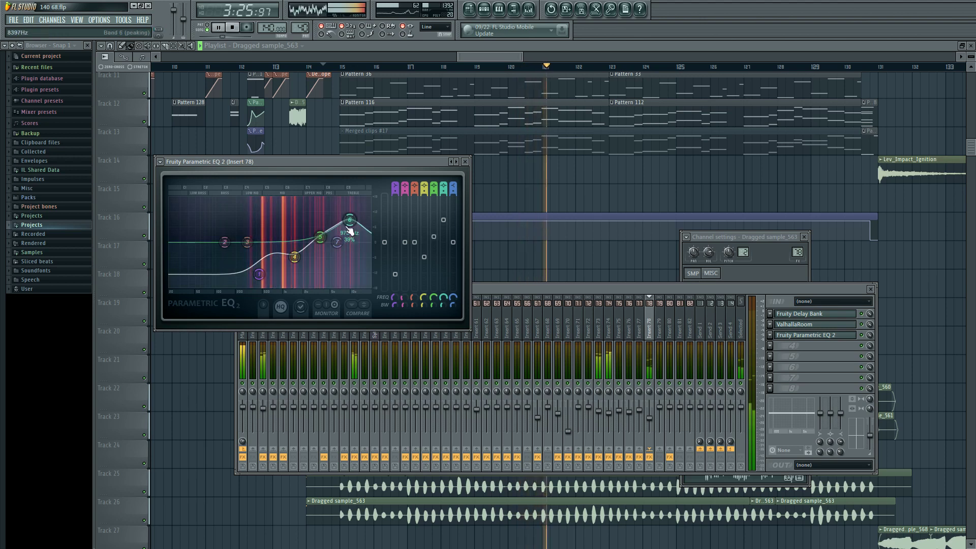
drag(294, 257, 259, 275)
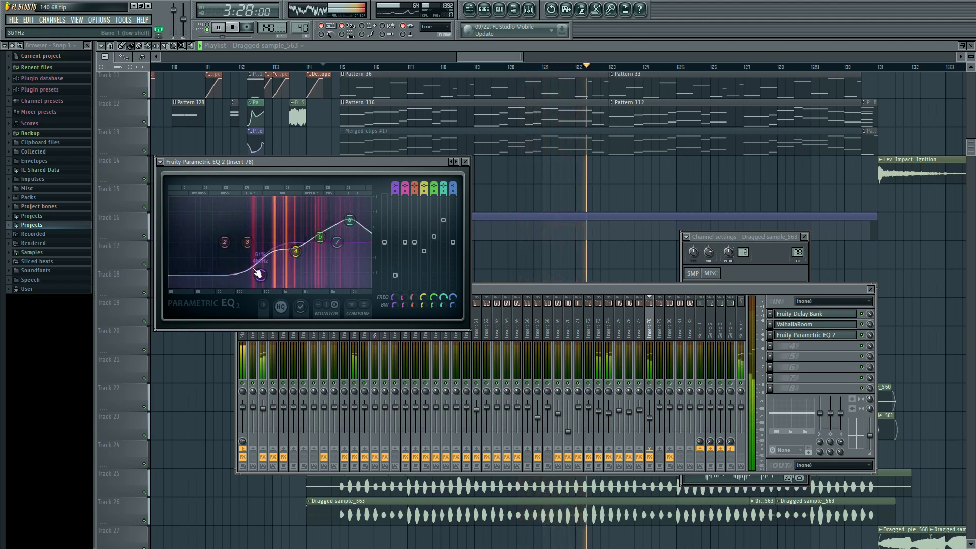
right_click(260, 276)
mouse_move(282, 303)
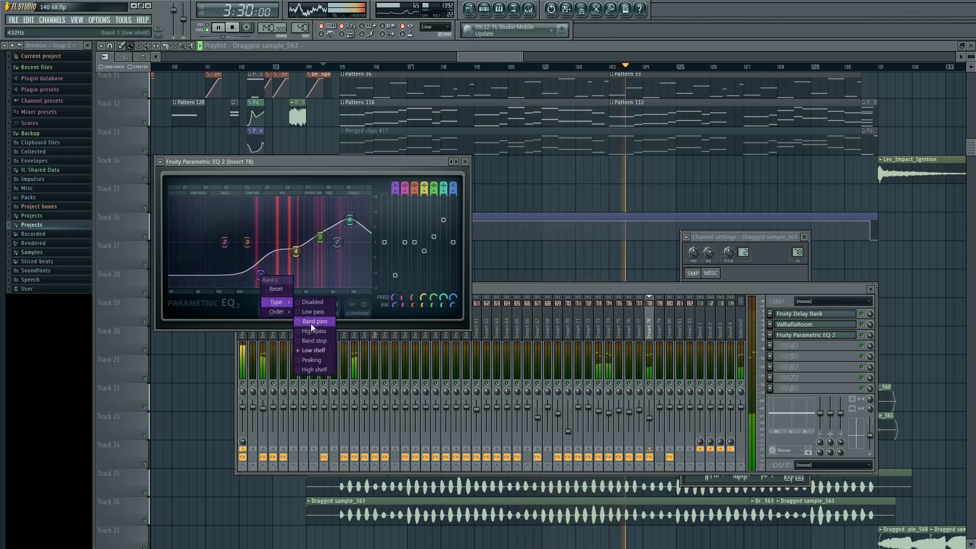
click(312, 331)
right_click(261, 243)
click(301, 298)
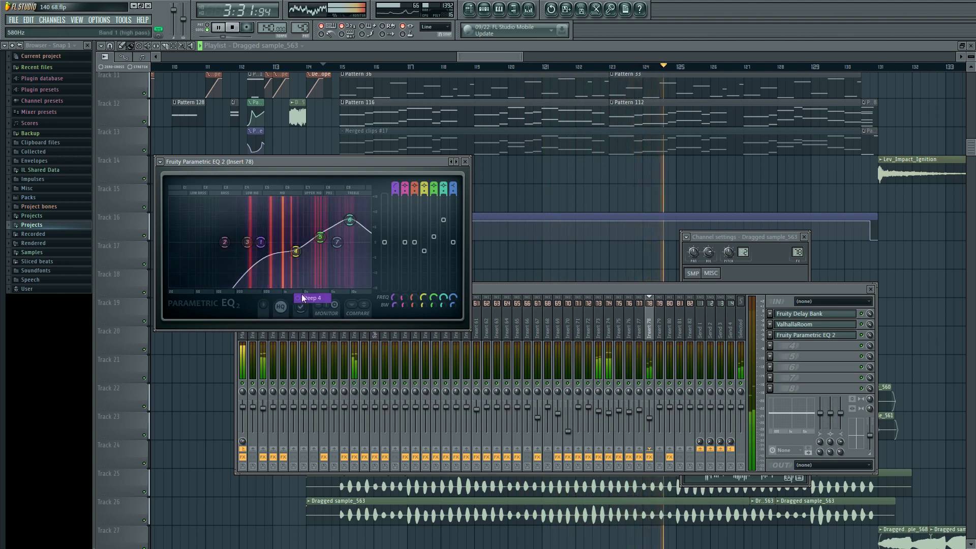
- Move bands 1 and 4 lower in frequency, with band 4 at about -4.9 dB, and close the EQ and mixer windows
drag(295, 251, 277, 256)
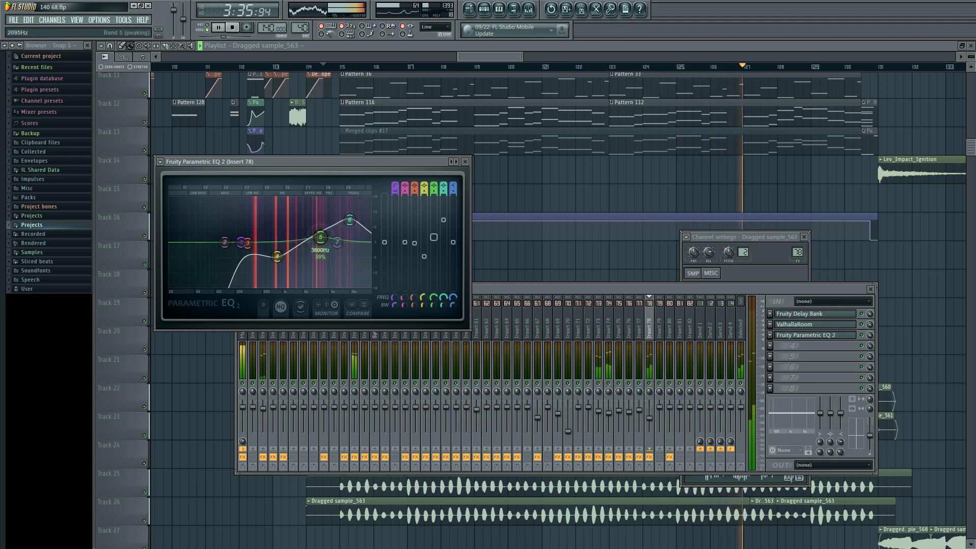
drag(279, 258, 277, 255)
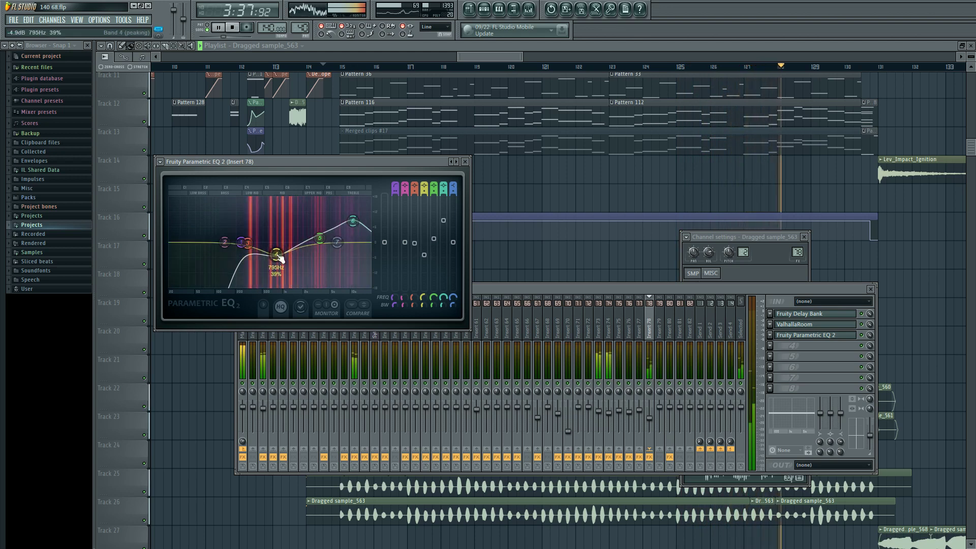
click(632, 300)
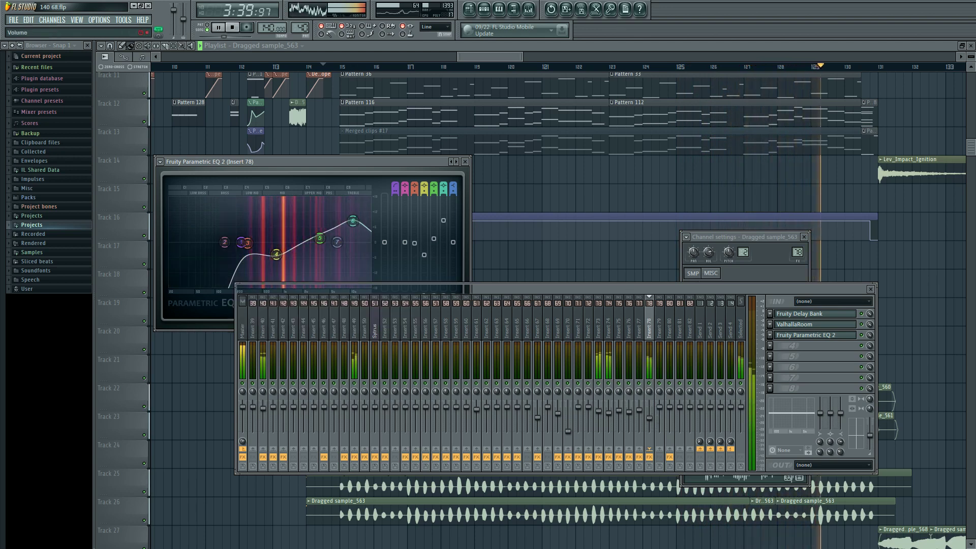
key(F12)
- Play from just before bar 131, lower Insert 75's volume and set Insert 76 to 62% (-9.2 dB)
drag(634, 292, 424, 188)
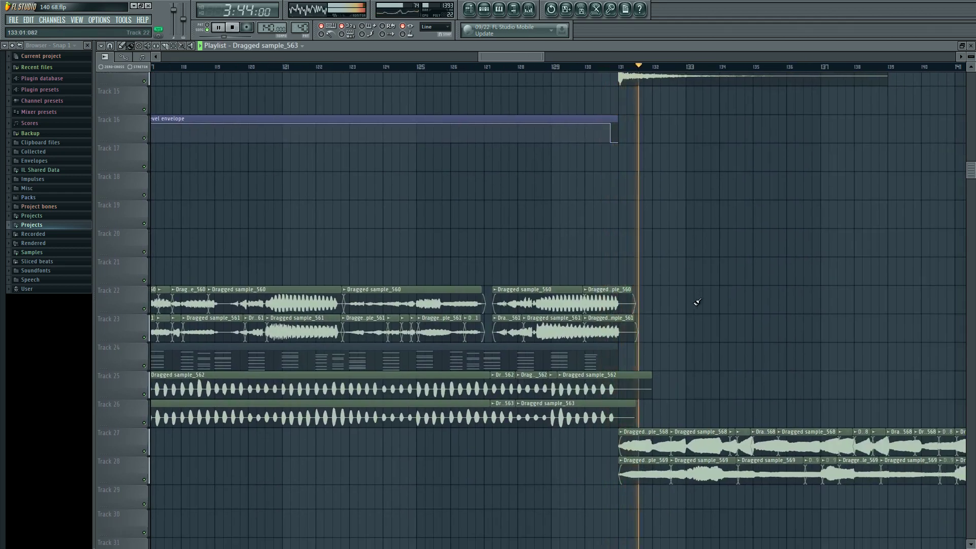
key(space)
drag(697, 302, 351, 76)
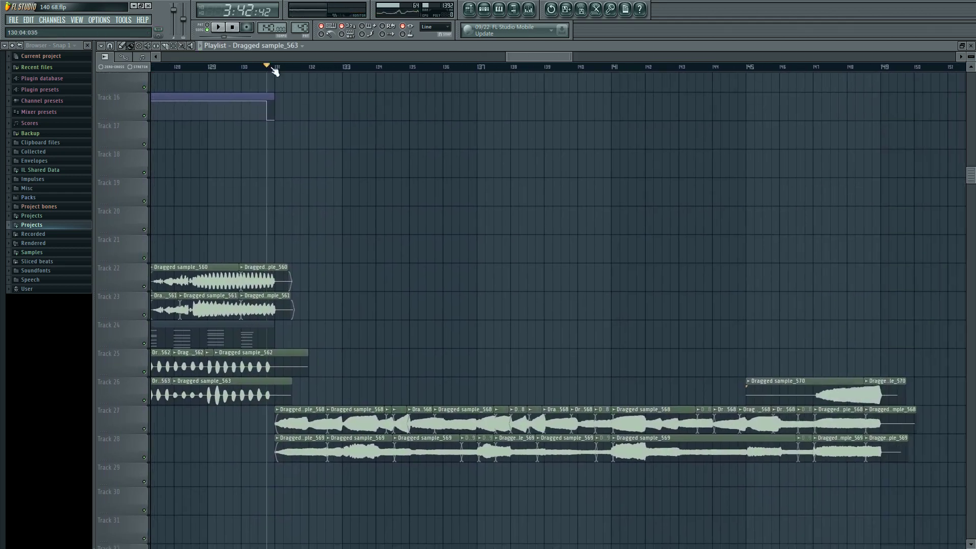
key(space)
key(F9)
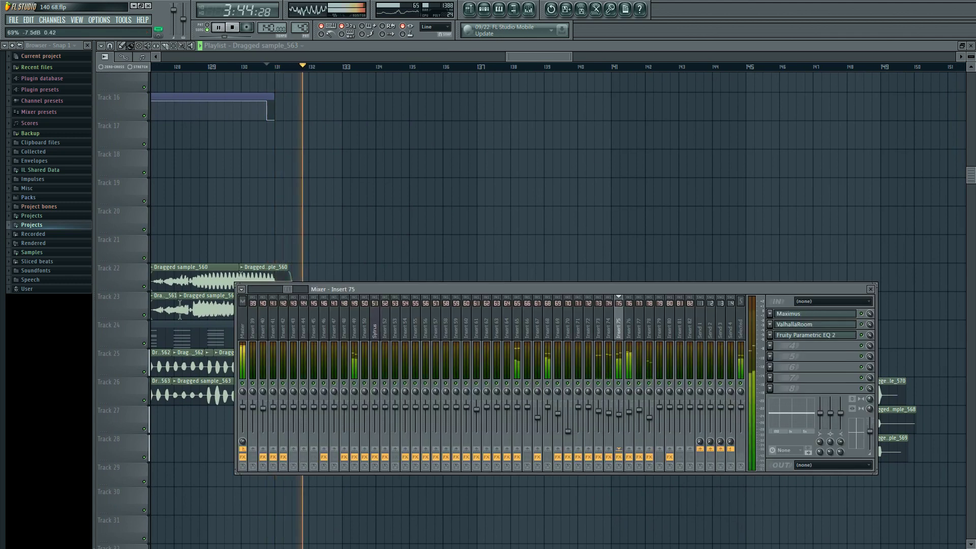
click(630, 422)
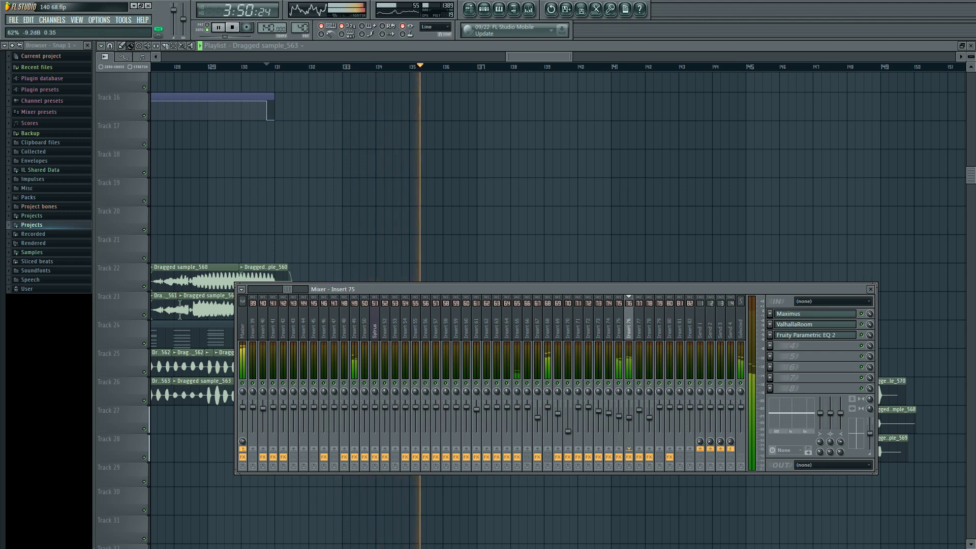
key(F9)
- Audition the intro from bar 7 and set Insert 76's volume to 59% (-10.2 dB)
scroll(593, 253, down, 5)
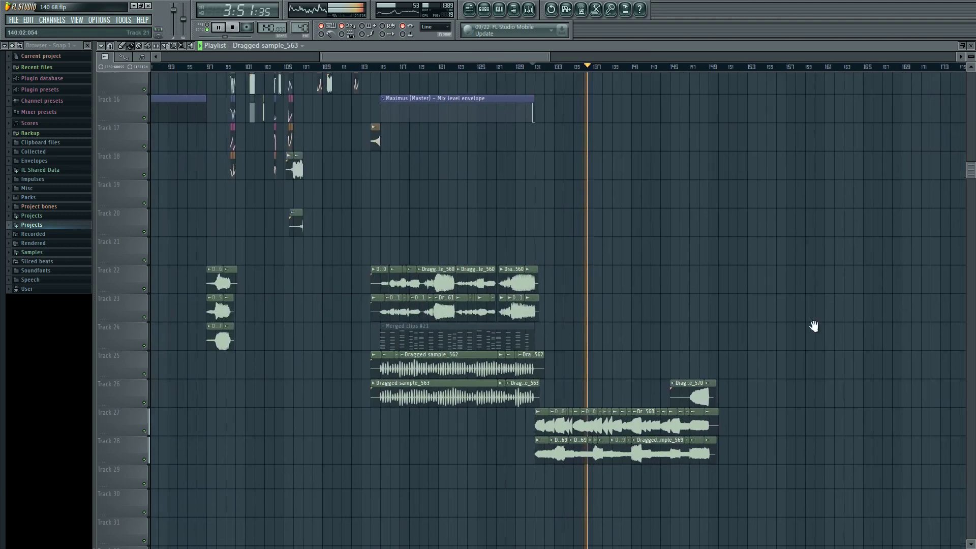
scroll(814, 326, left, 15)
scroll(813, 326, up, 4)
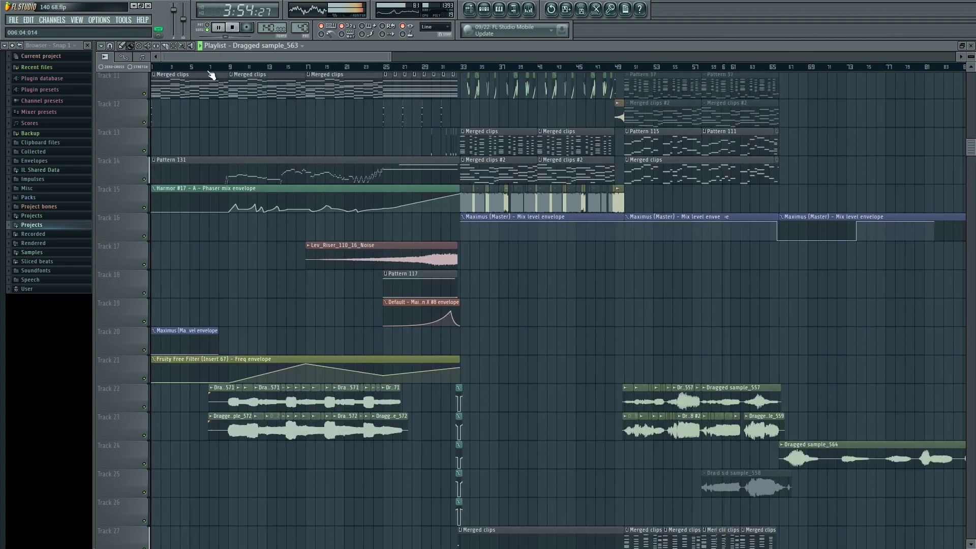
click(210, 72)
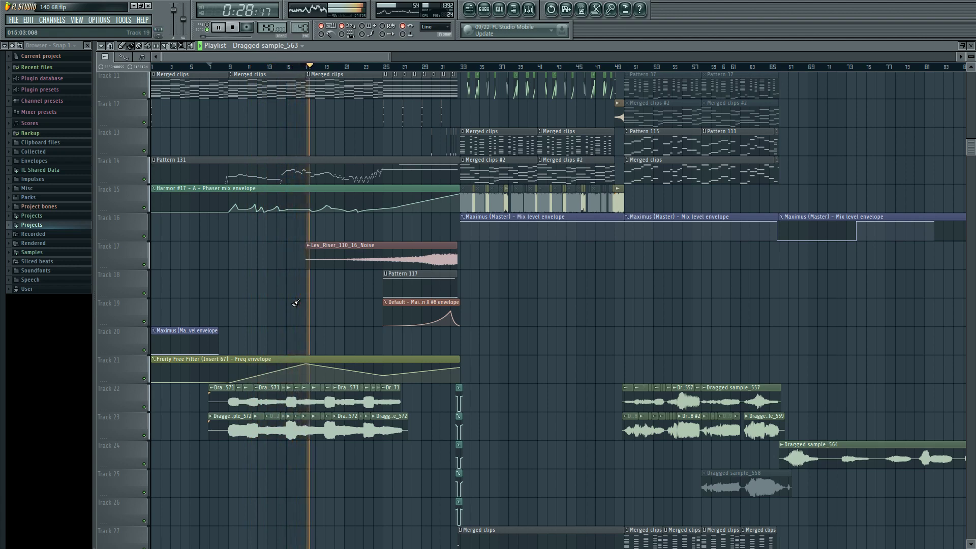
click(530, 9)
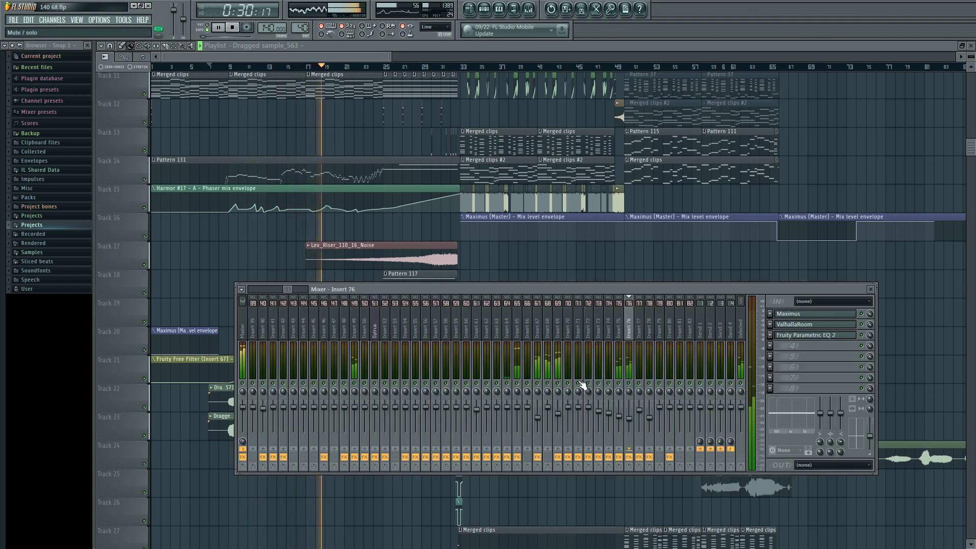
drag(628, 423, 629, 422)
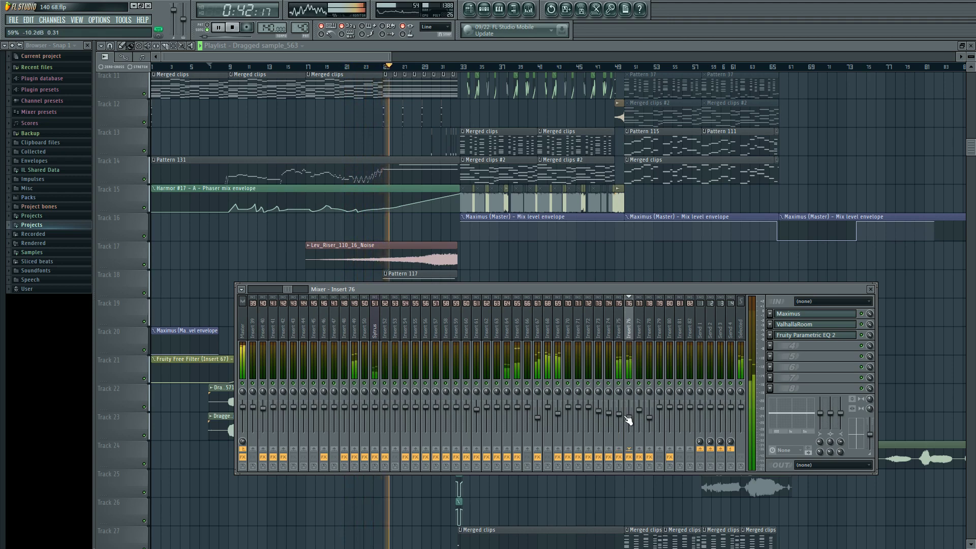
- Close the mixer and audition the ending section from bar 131 in the playlist
key(F9)
scroll(502, 90, right, 15)
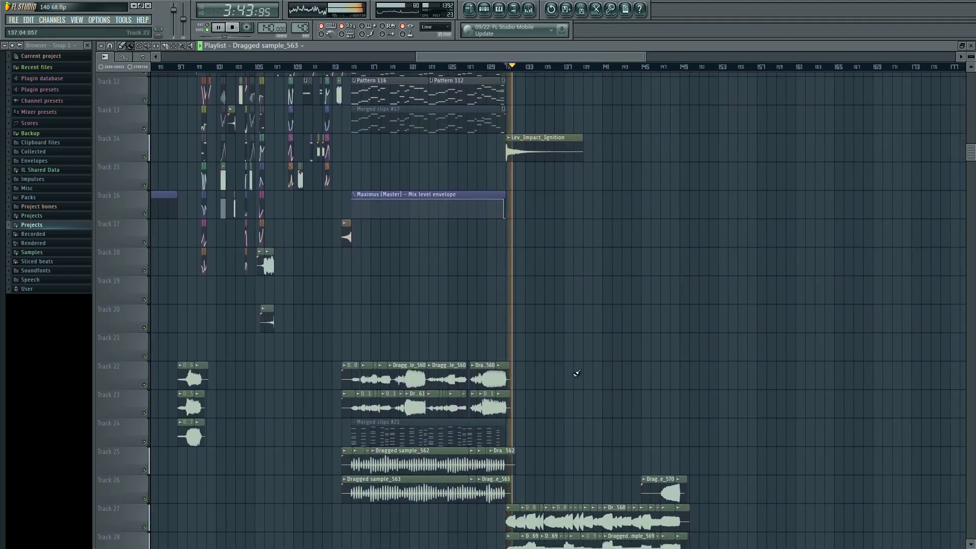
scroll(578, 376, down, 3)
scroll(577, 377, up, 3)
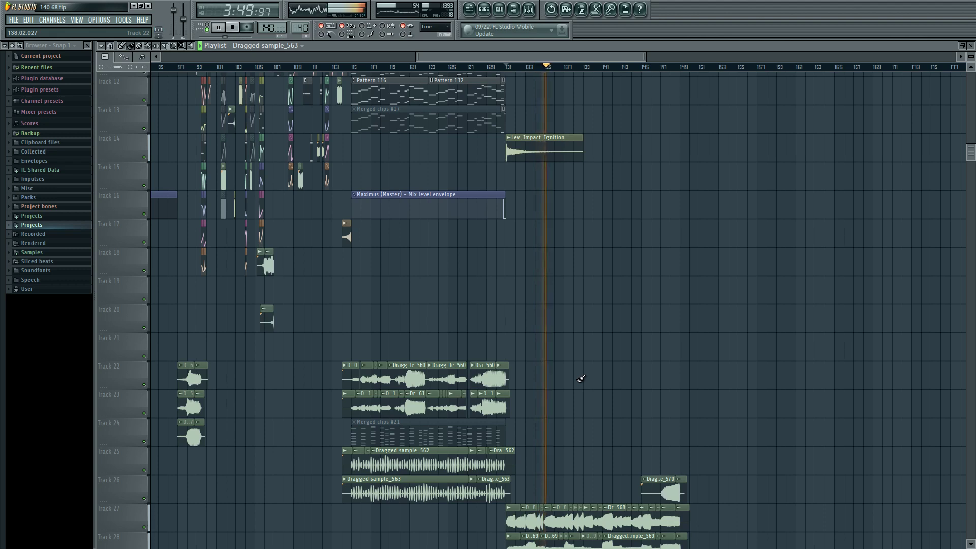
scroll(581, 379, down, 3)
scroll(581, 379, up, 2)
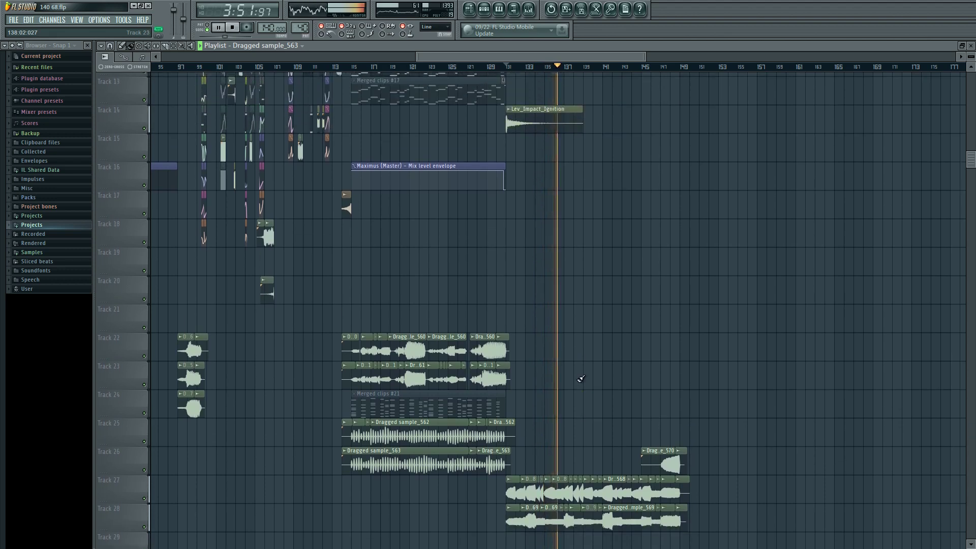
key(space)
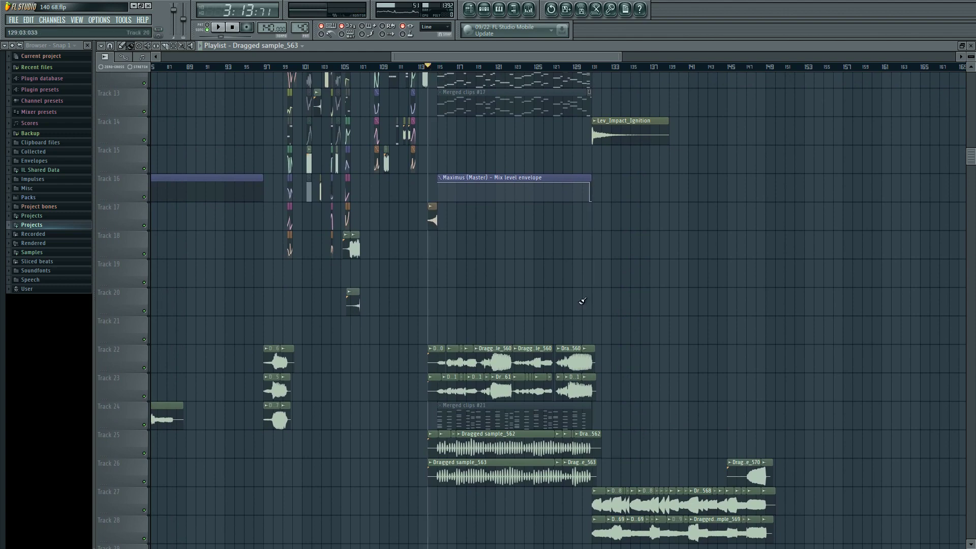
- Play from bar 114 and trim the starts of the recorded clips on Tracks 22, 23, 25 and 26 to just before bar 115
key(space)
scroll(385, 351, up, 5)
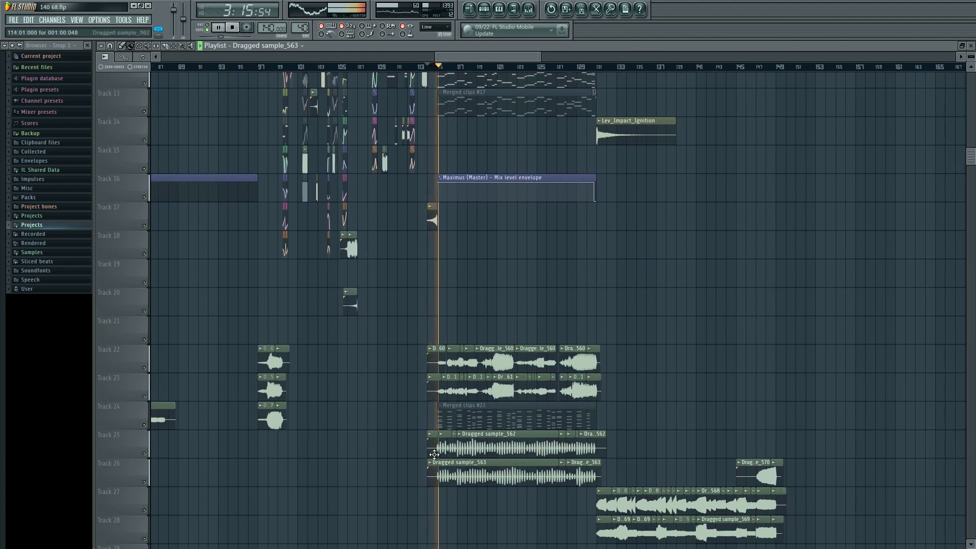
drag(385, 350, 440, 366)
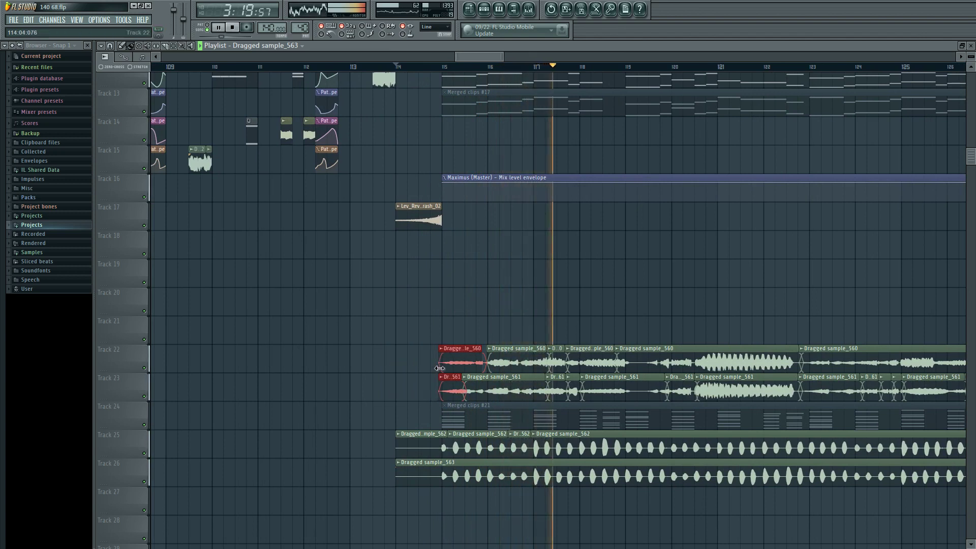
drag(388, 431, 440, 443)
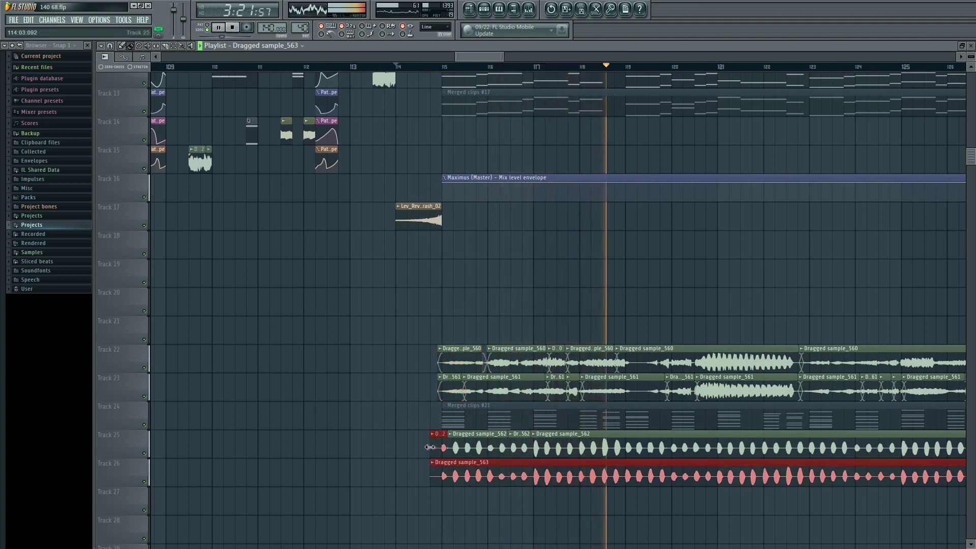
click(399, 422)
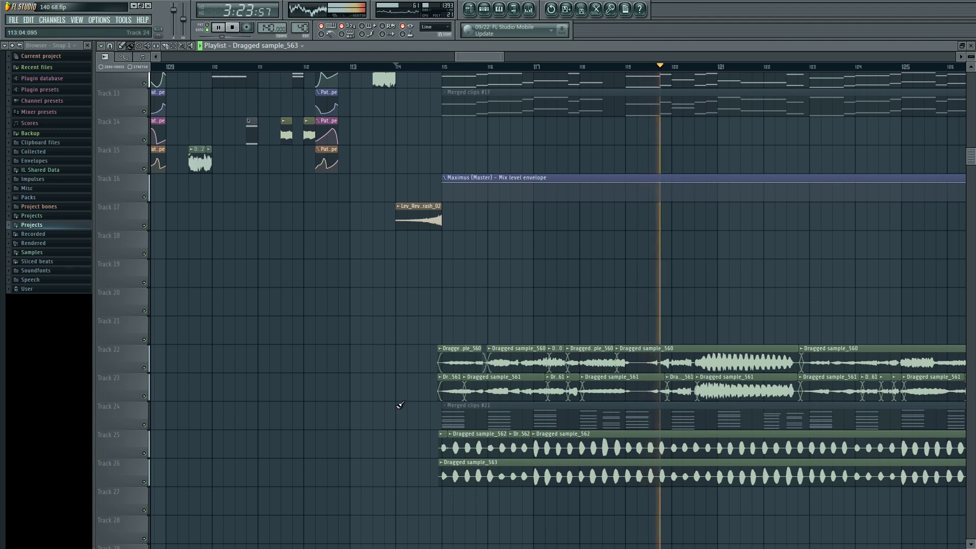
drag(586, 256, 428, 361)
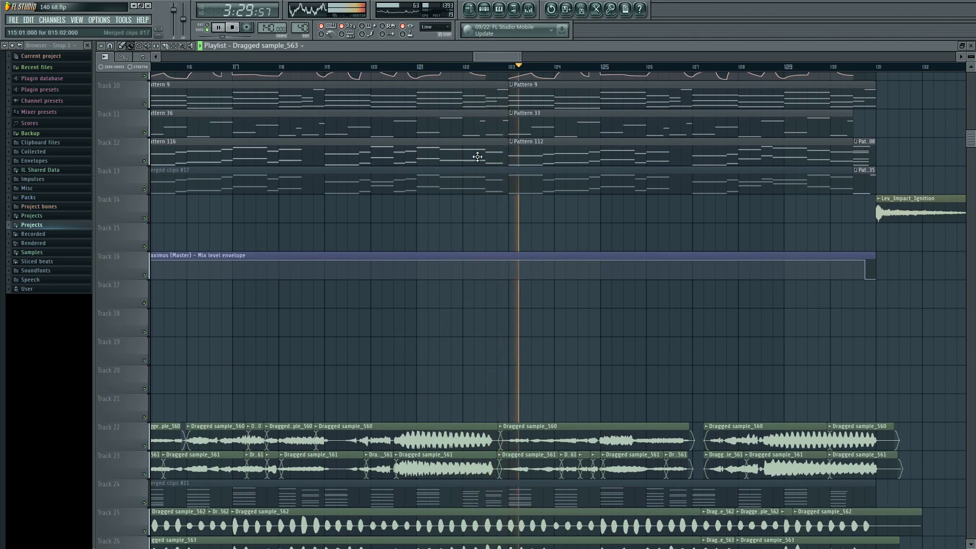
- Boost band 6 near 2.9 kHz in Insert 74's Parametric EQ 2 and check Insert 73's EQ, closing the windows when done
key(F9)
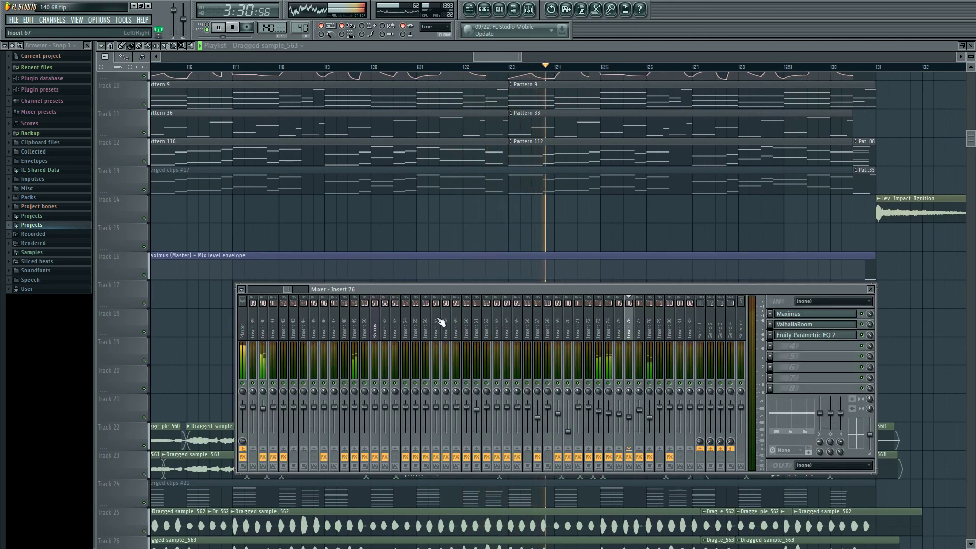
click(610, 413)
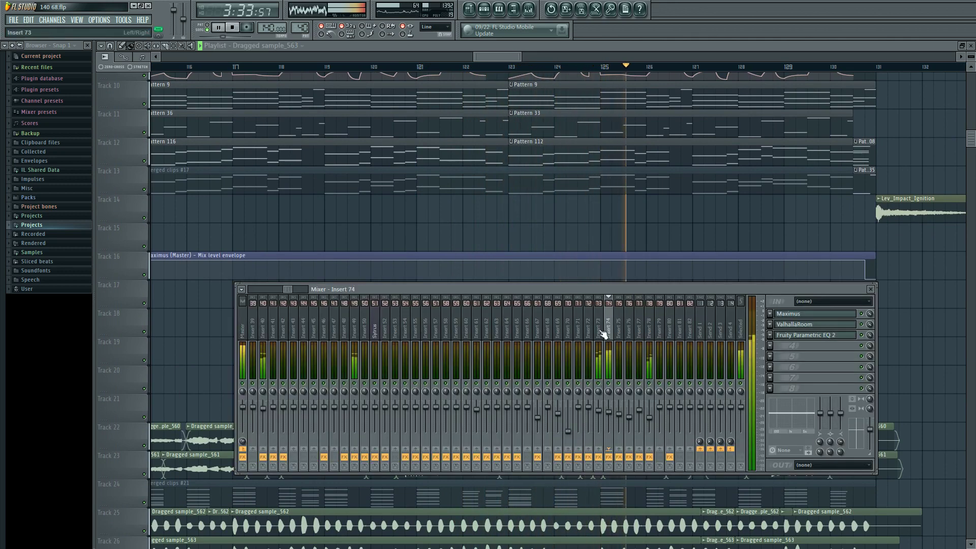
click(801, 335)
mouse_move(323, 162)
mouse_down()
mouse_move(280, 159)
mouse_move(316, 164)
mouse_move(315, 138)
mouse_move(323, 144)
mouse_up()
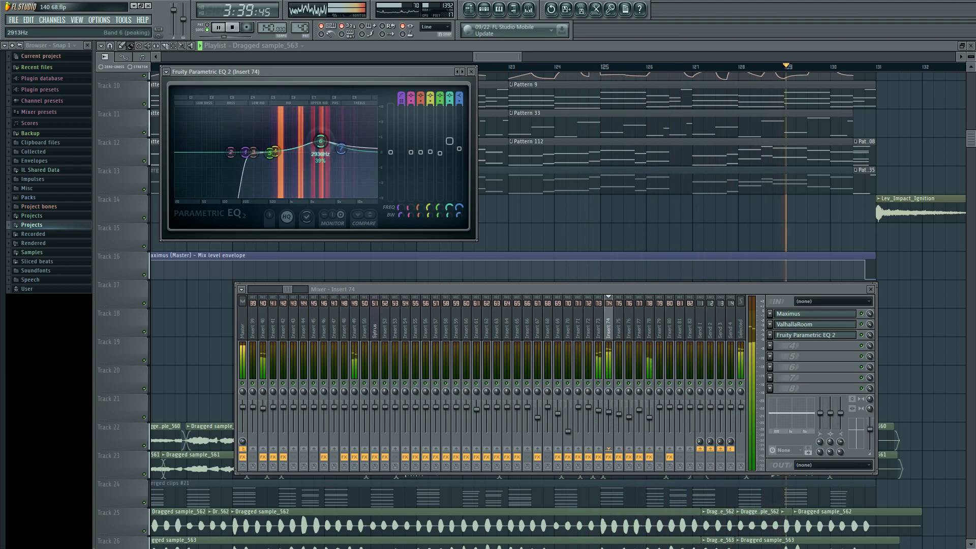
click(599, 328)
click(783, 340)
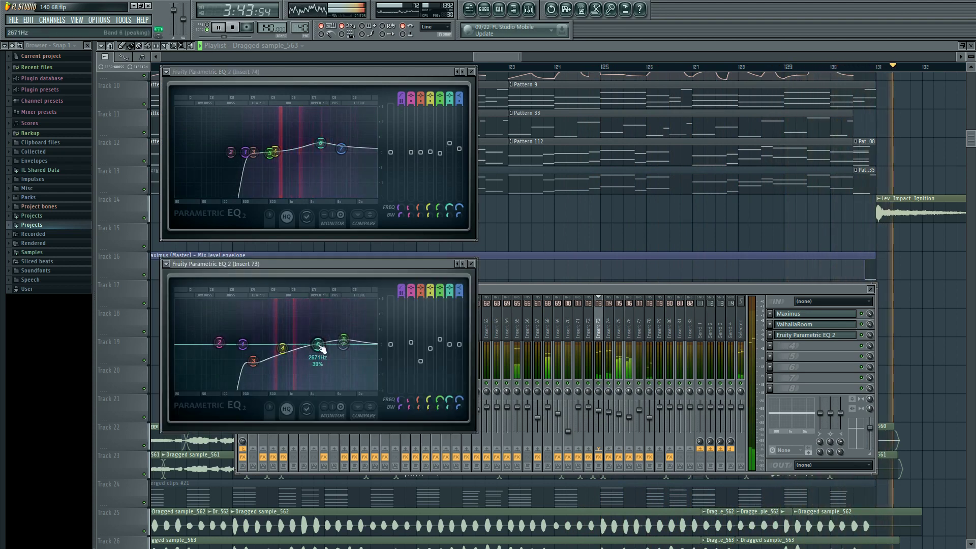
key(F12)
- Review the playlist sections between bars 33 and 131 and check the Master track's effect chain in the mixer
scroll(519, 354, down, 3)
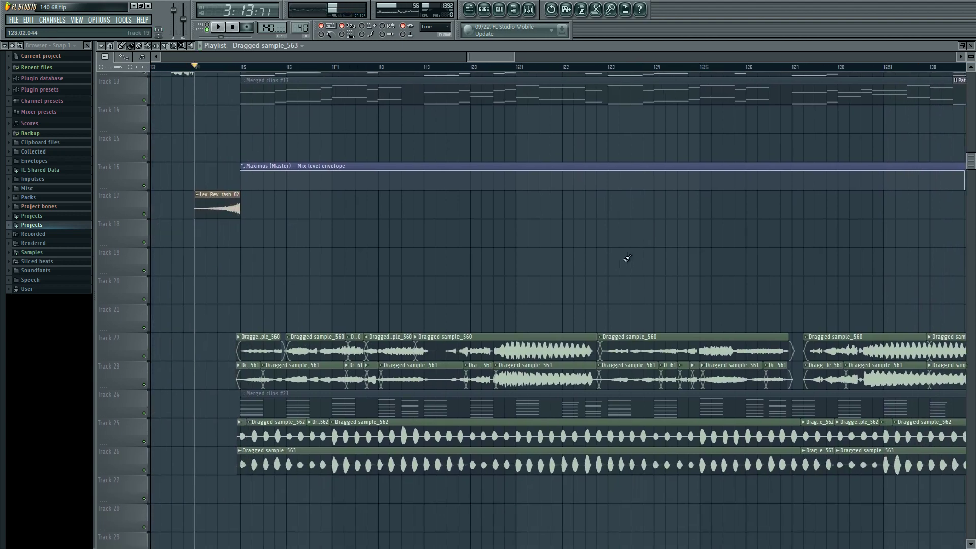
scroll(626, 257, down, 3)
scroll(612, 278, up, 5)
scroll(580, 319, up, 2)
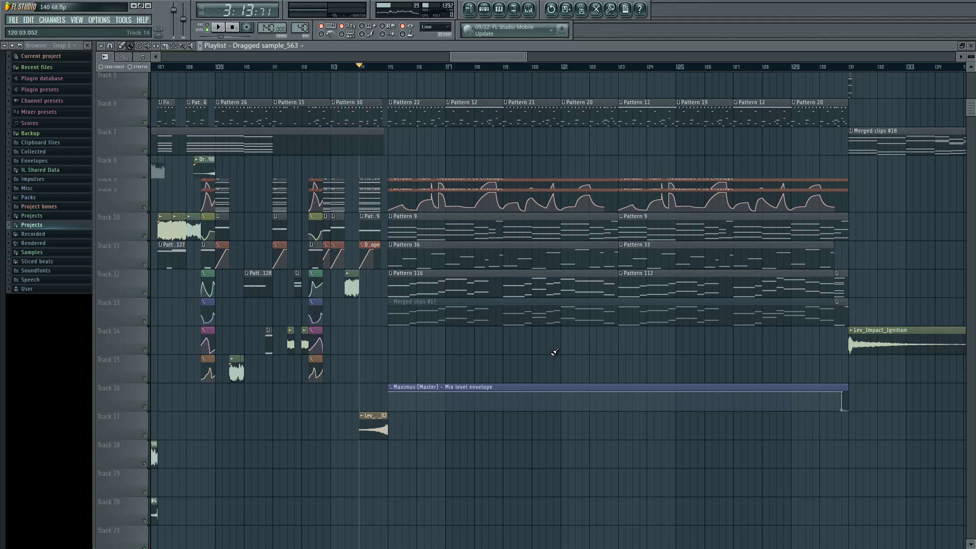
scroll(542, 387, down, 6)
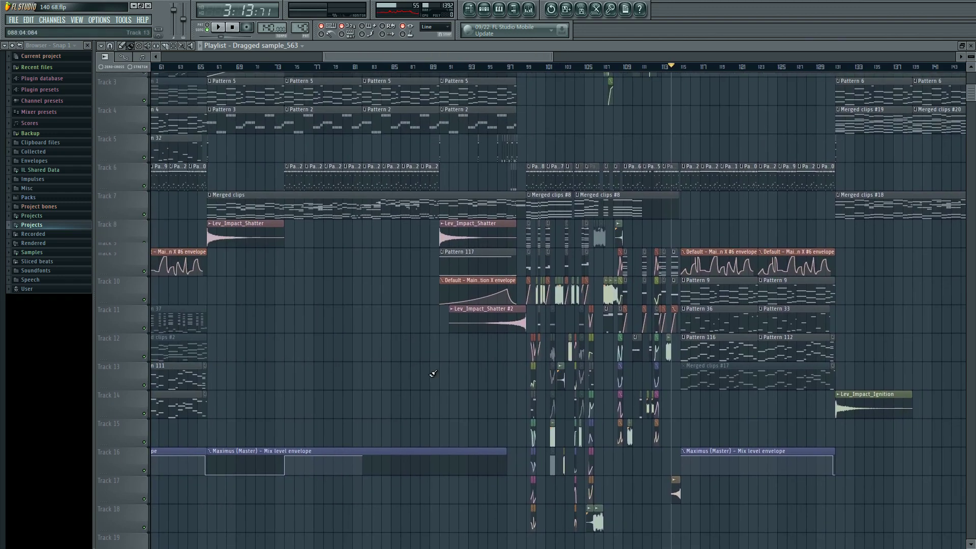
scroll(549, 403, left, 3)
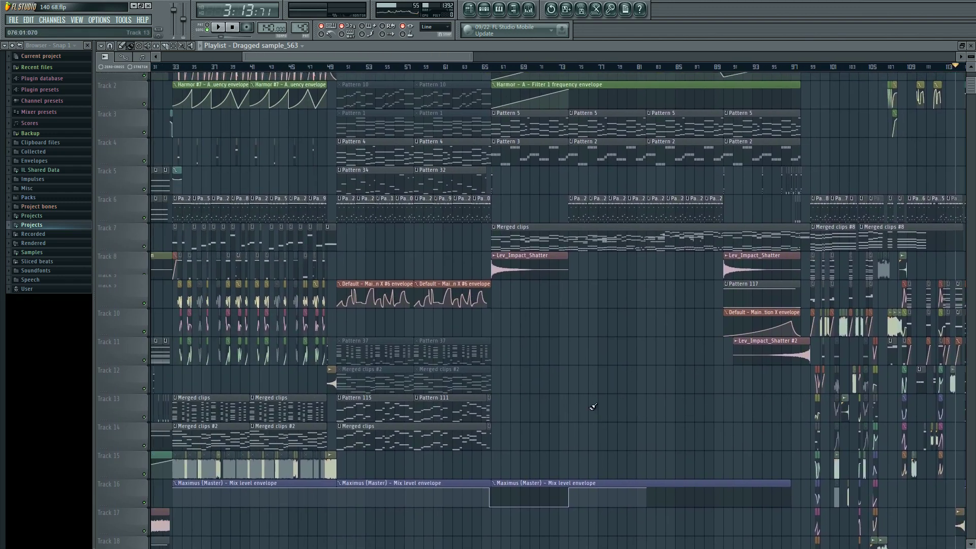
scroll(556, 417, left, 1)
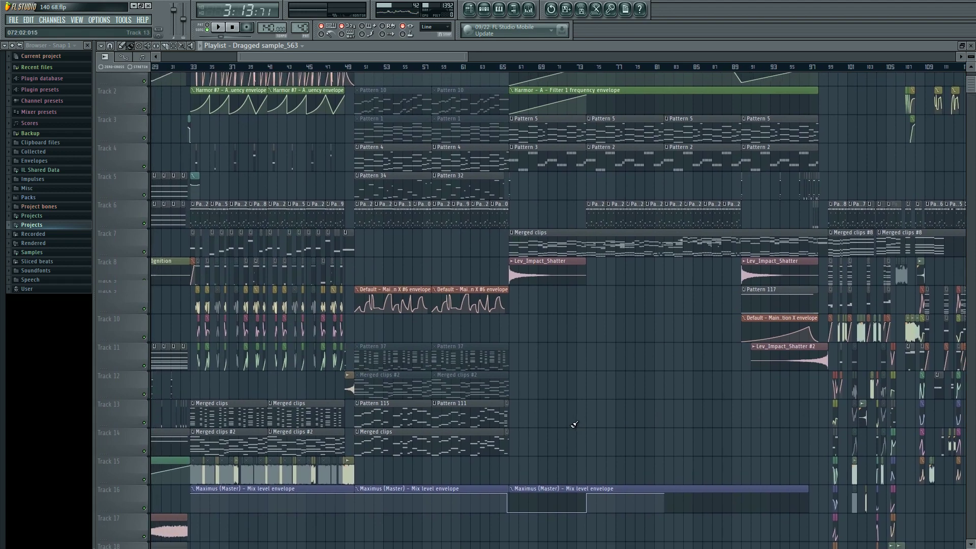
click(537, 9)
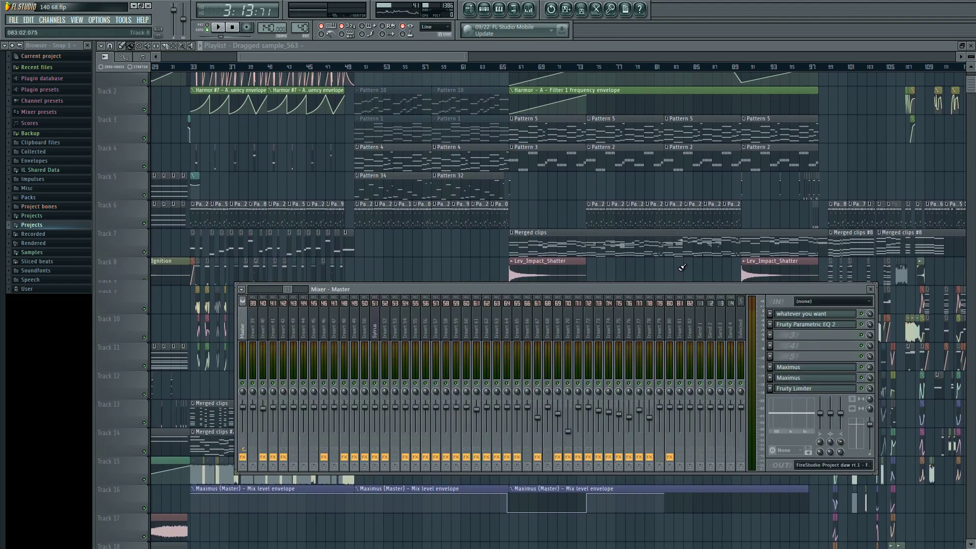
key(F9)
- Examine the whole arrangement from Track 1 down to the recorded clips on Tracks 22 to 28
scroll(517, 338, right, 10)
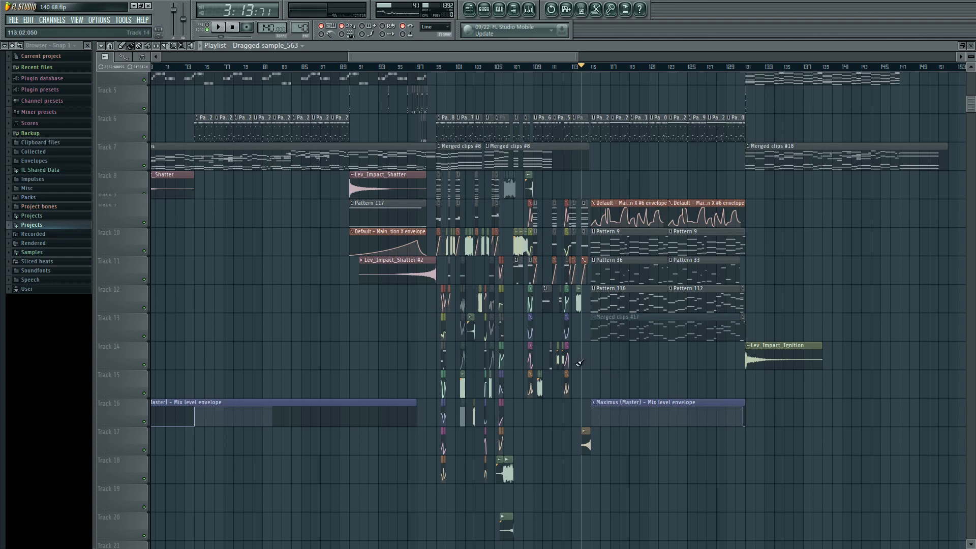
scroll(426, 315, down, 5)
ctrl+scroll(426, 314, down, 3)
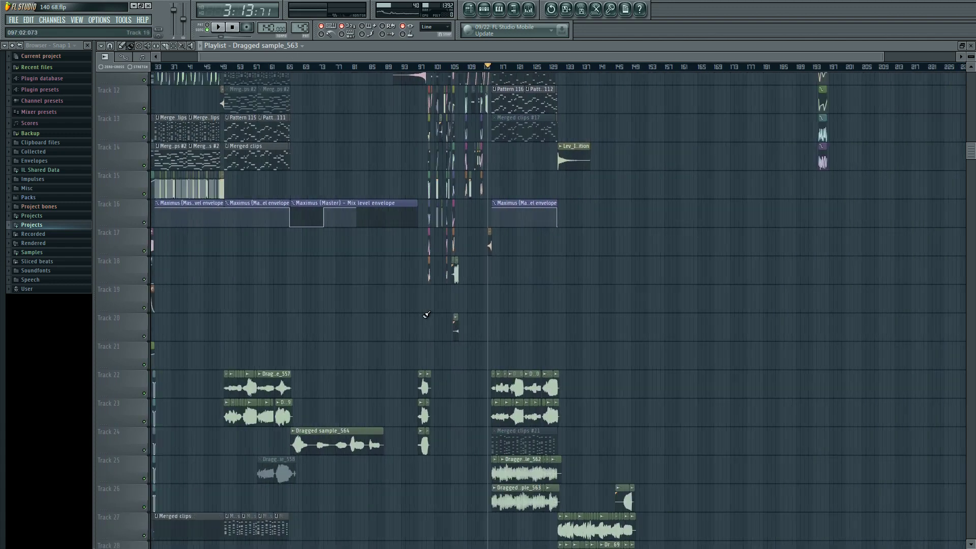
scroll(426, 315, up, 8)
ctrl+scroll(422, 326, down, 2)
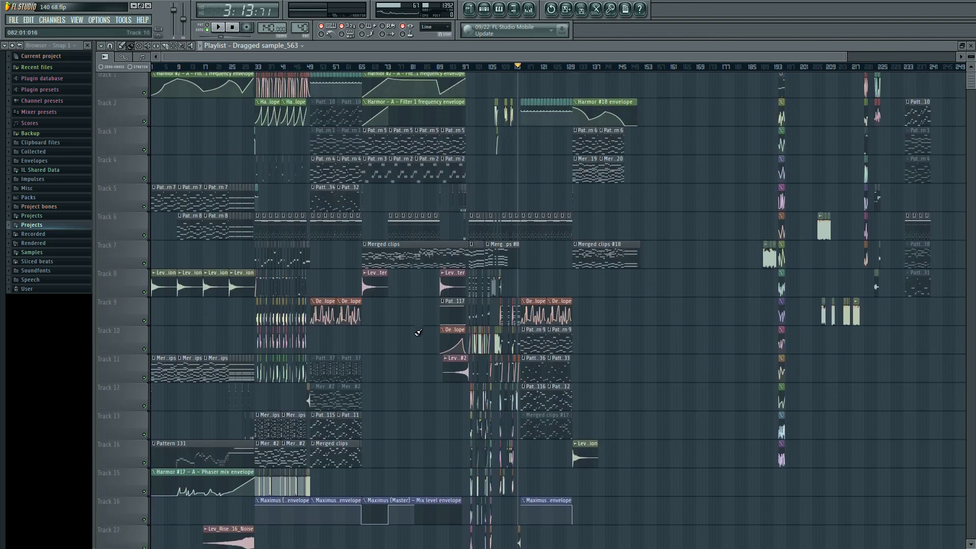
scroll(418, 333, down, 7)
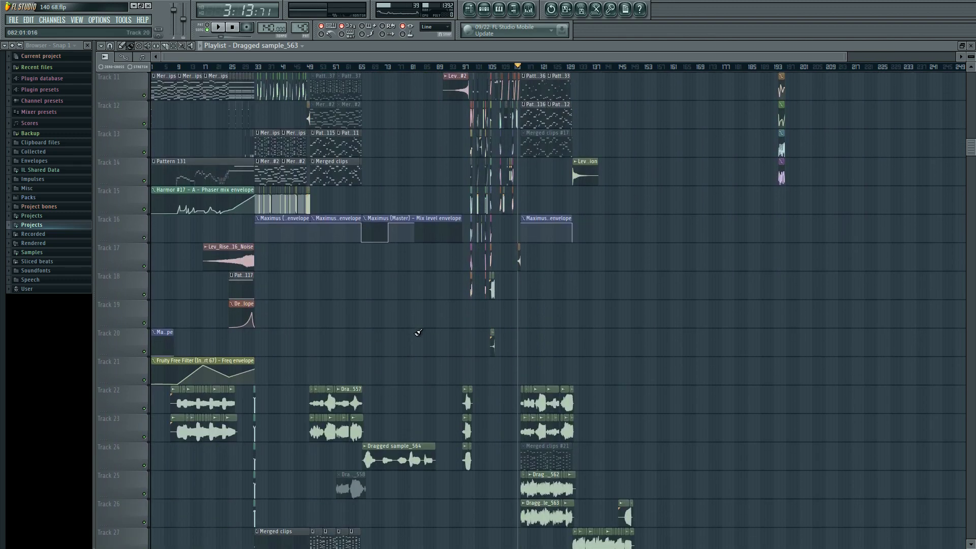
scroll(417, 333, down, 4)
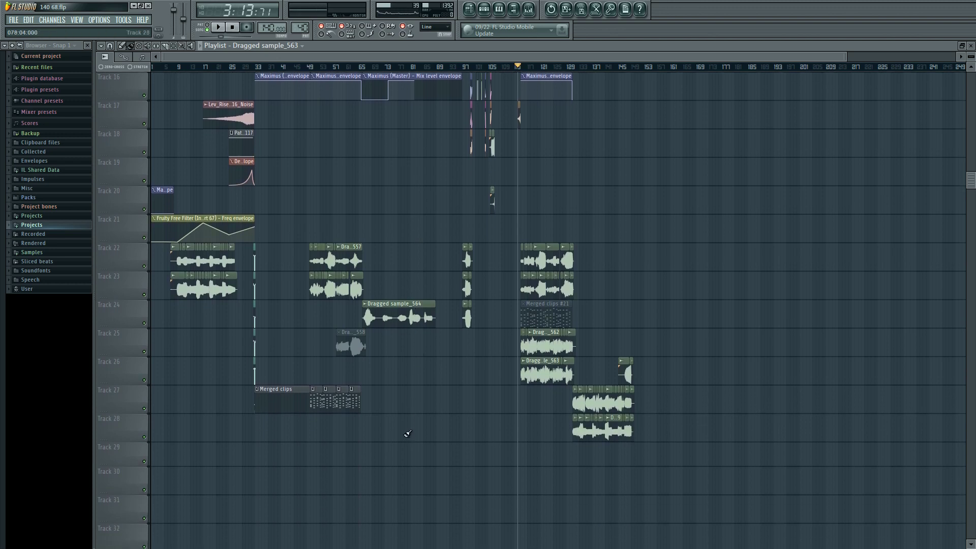
scroll(408, 433, up, 2)
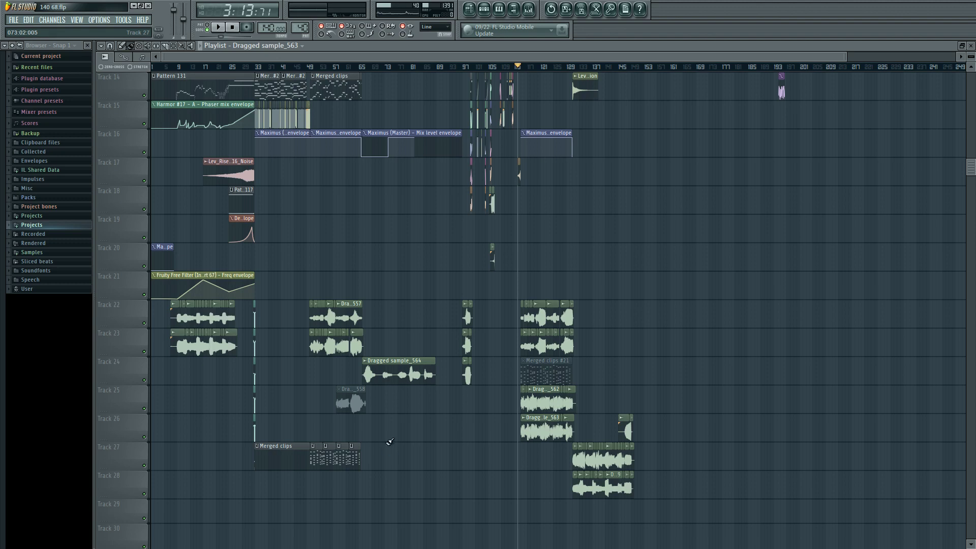
scroll(394, 443, up, 13)
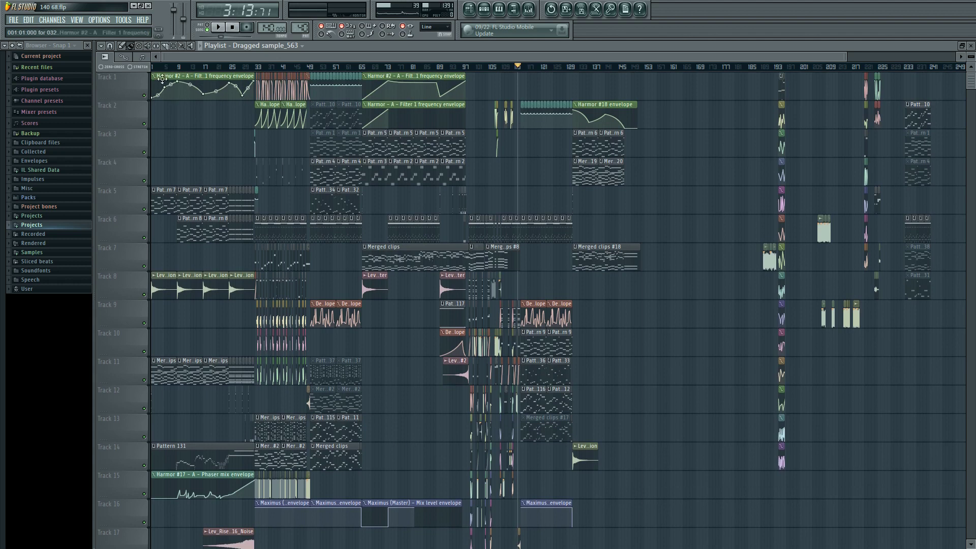
- Play the song from its beginning with the full arrangement in view
key(space)
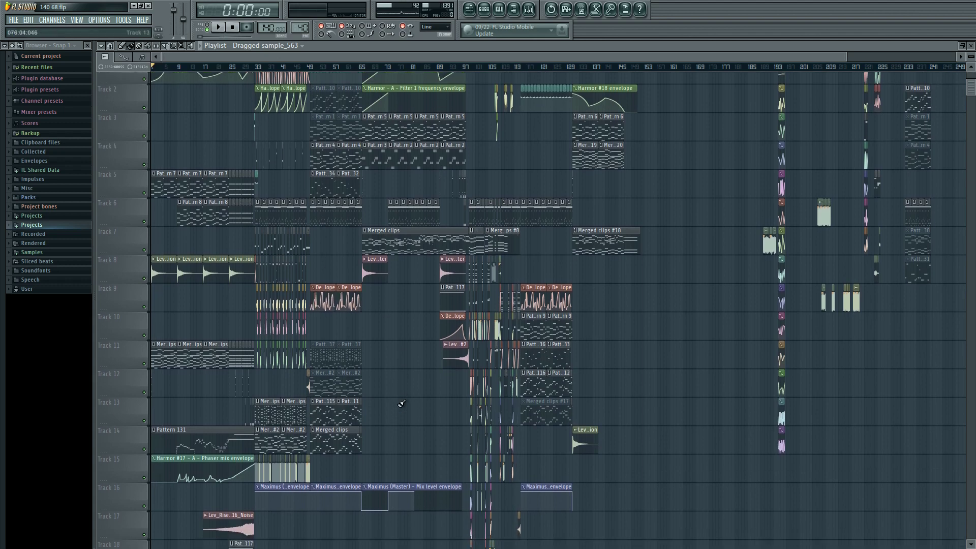
key(space)
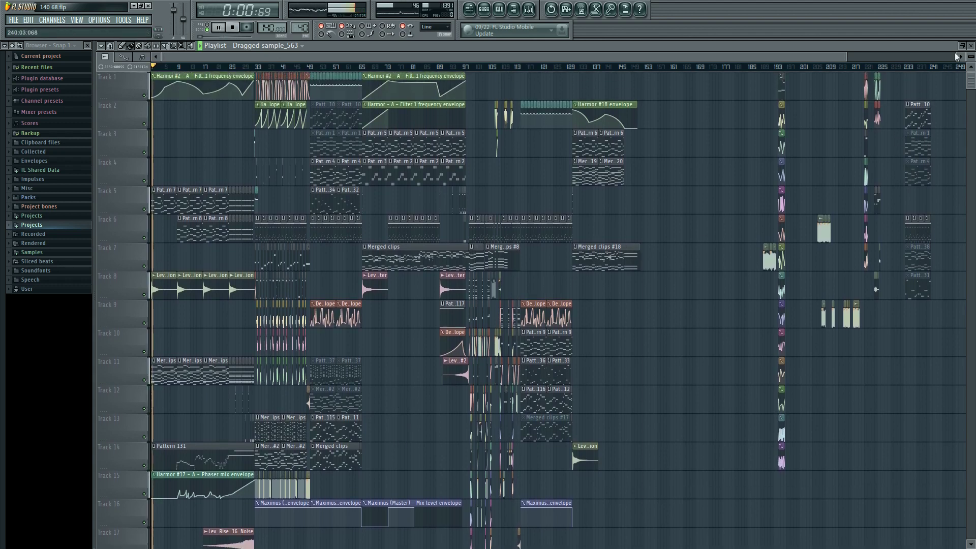
scroll(906, 173, down, 3)
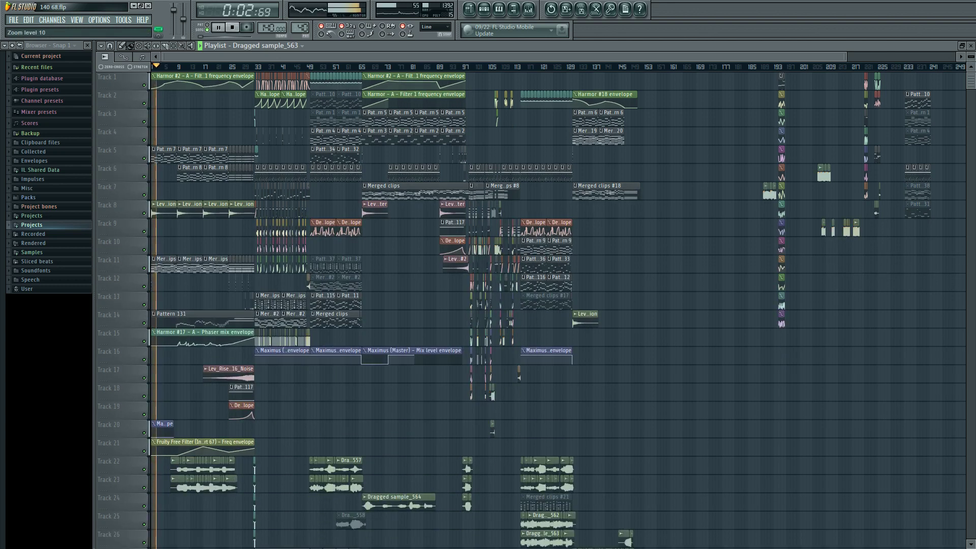
drag(839, 63, 594, 66)
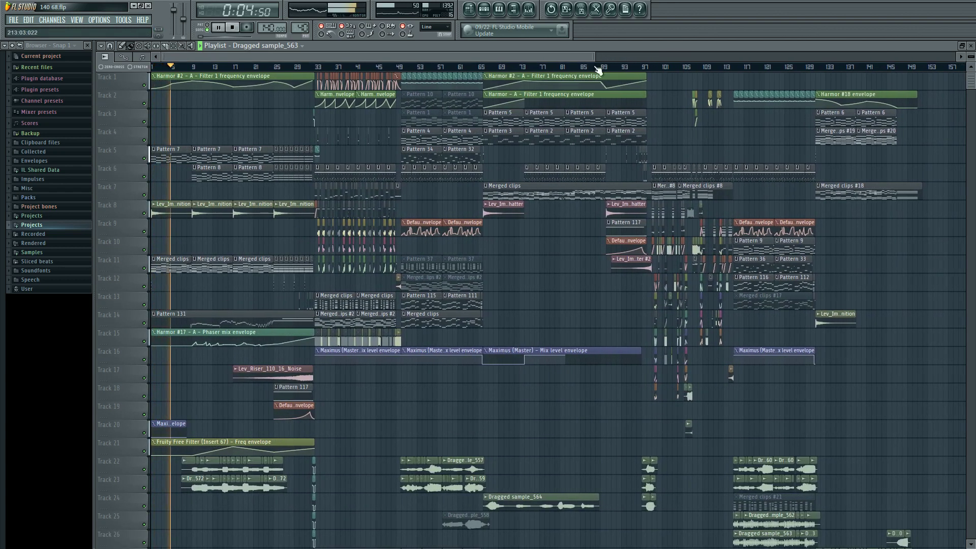
scroll(875, 406, down, 3)
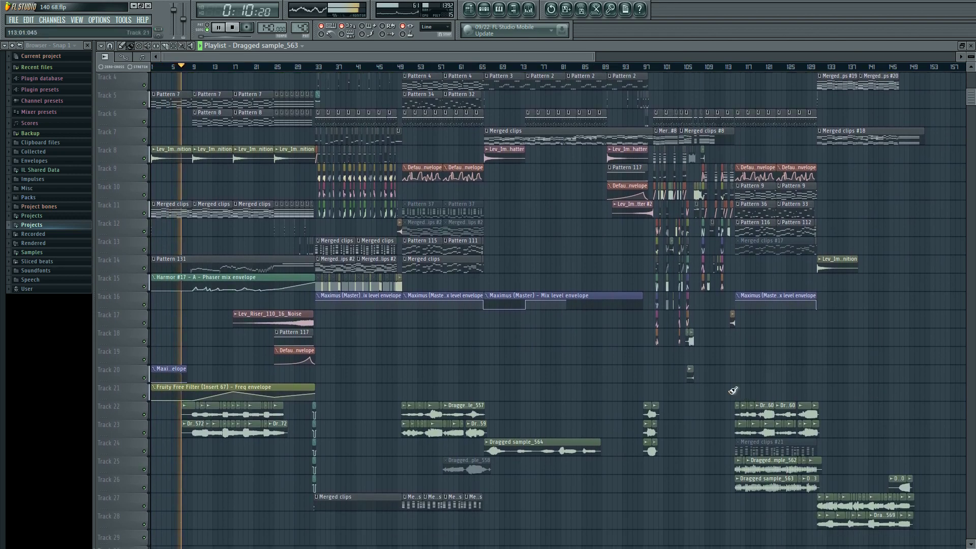
- Move all clips on Tracks 22 to 28 from about bar 115 onward up two tracks, then deselect them
drag(733, 391, 938, 531)
scroll(660, 434, up, 5)
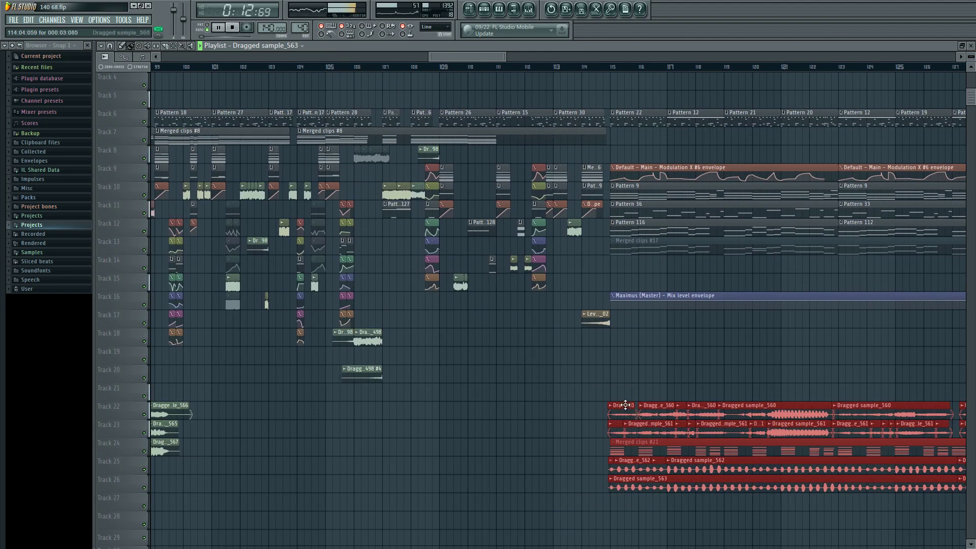
drag(626, 405, 630, 367)
scroll(629, 367, down, 8)
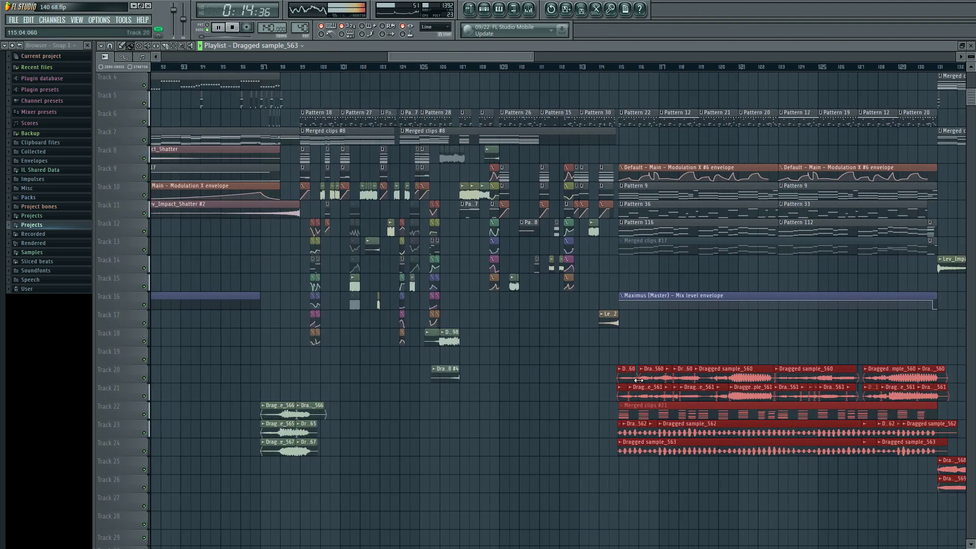
scroll(726, 416, up, 2)
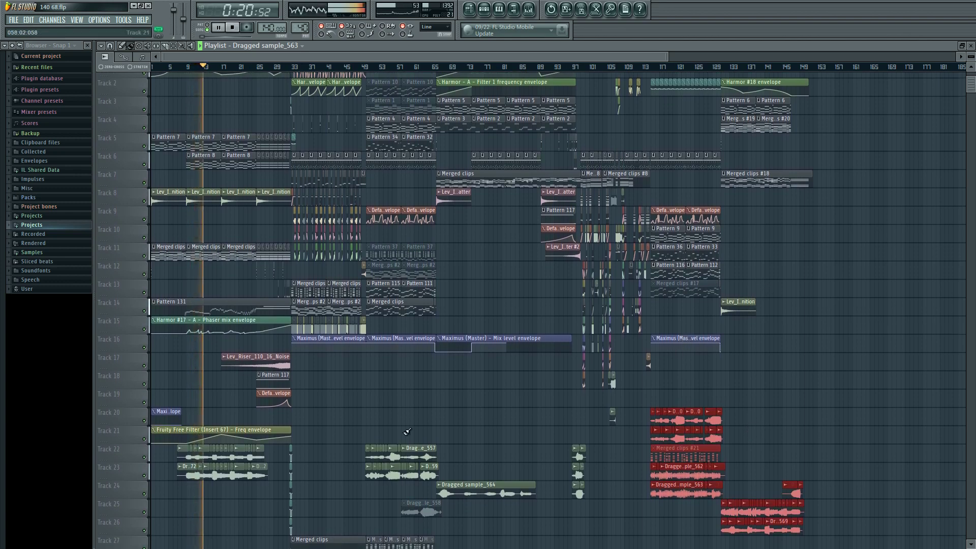
scroll(395, 445, up, 1)
click(830, 328)
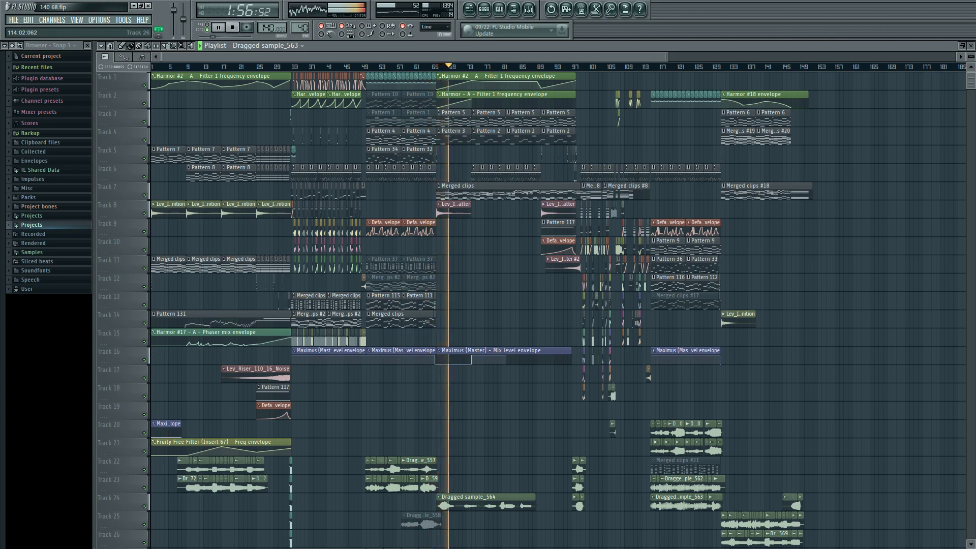
- Check the mixer during playback, and route the bar 97 clips Dragged sample_566 to Insert 74 and Dragged sample_567 to Insert 76
click(529, 9)
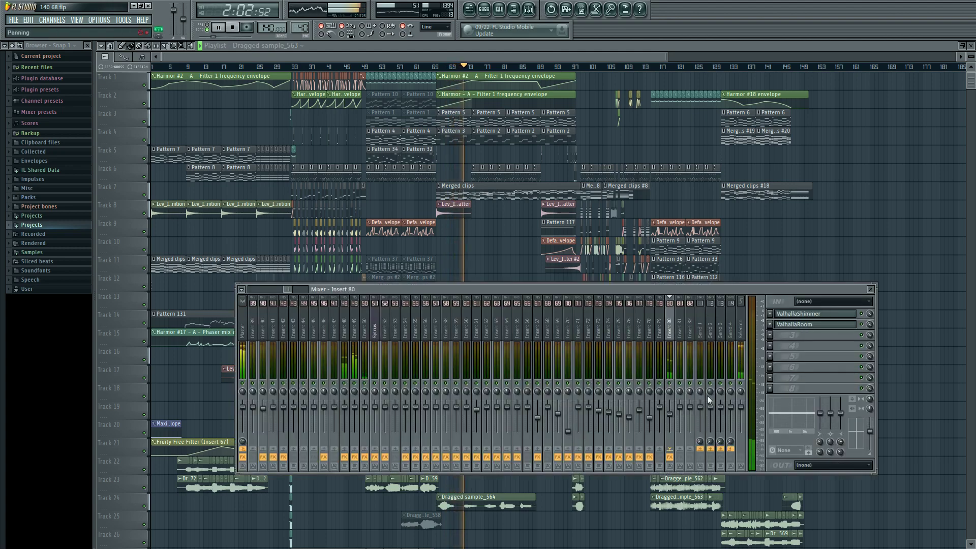
click(871, 289)
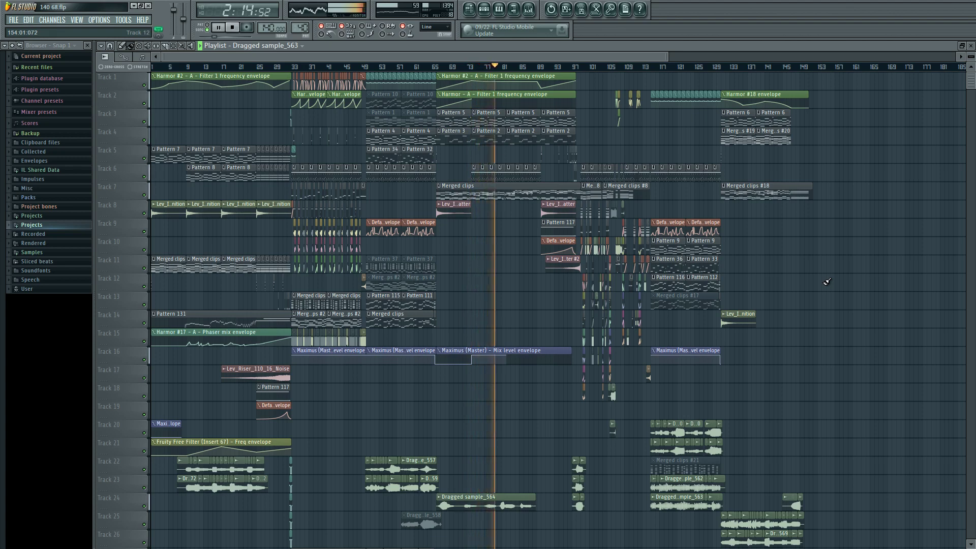
click(574, 466)
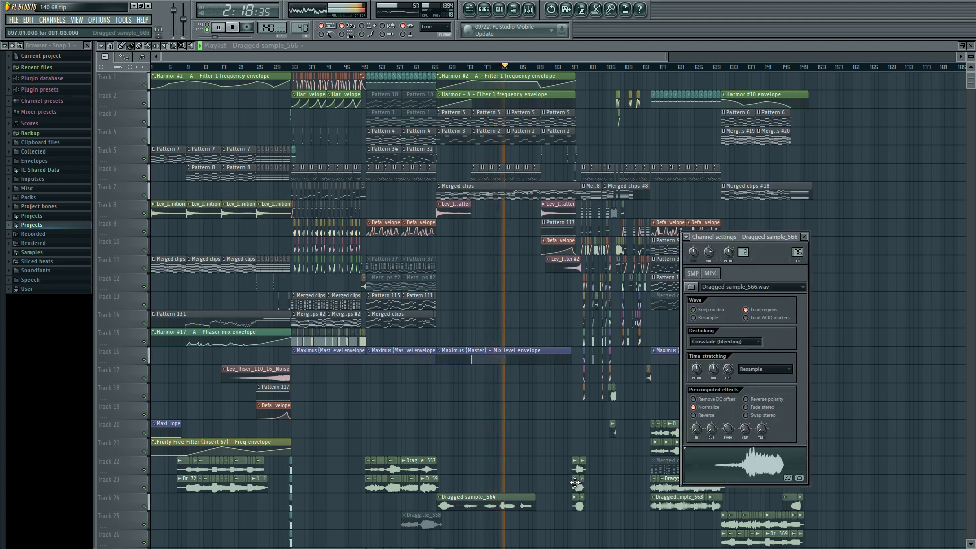
click(575, 482)
click(578, 504)
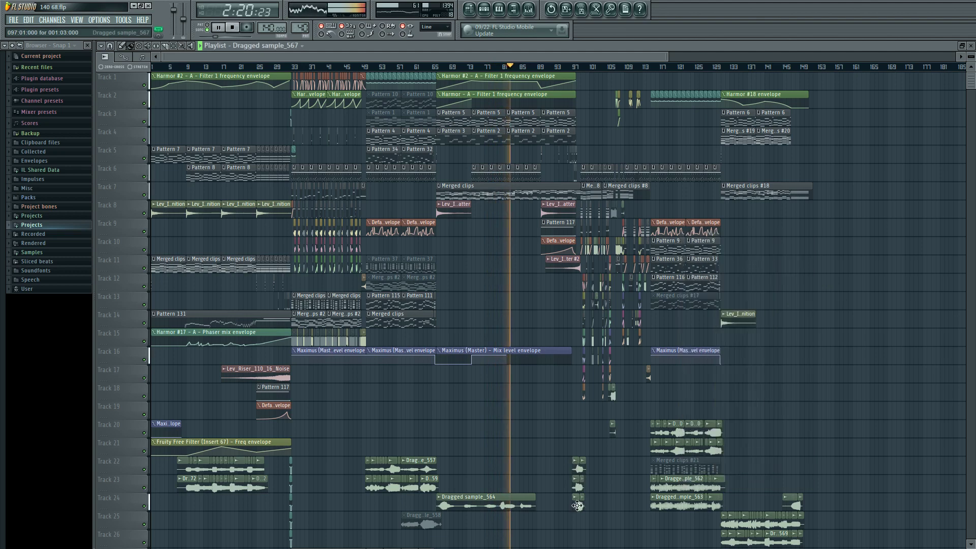
click(578, 469)
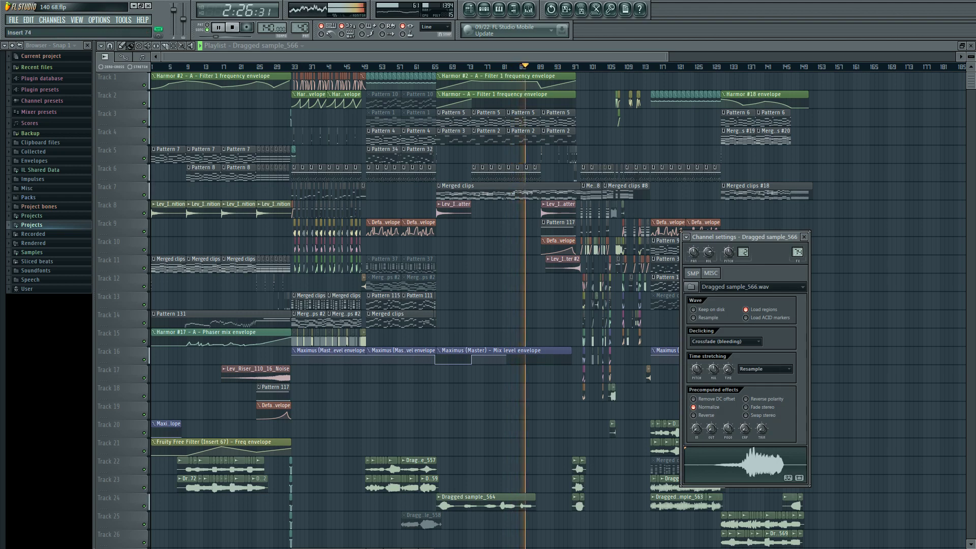
key(Up)
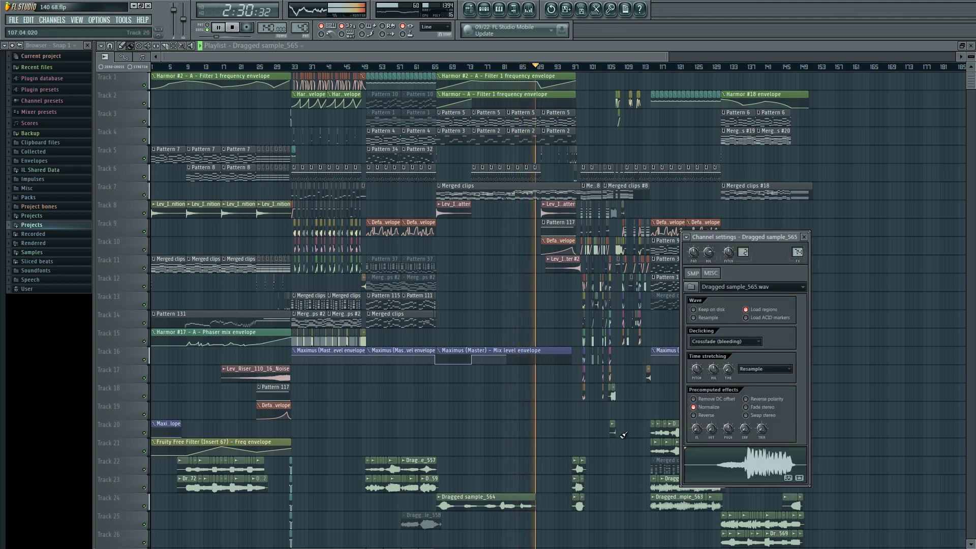
click(575, 503)
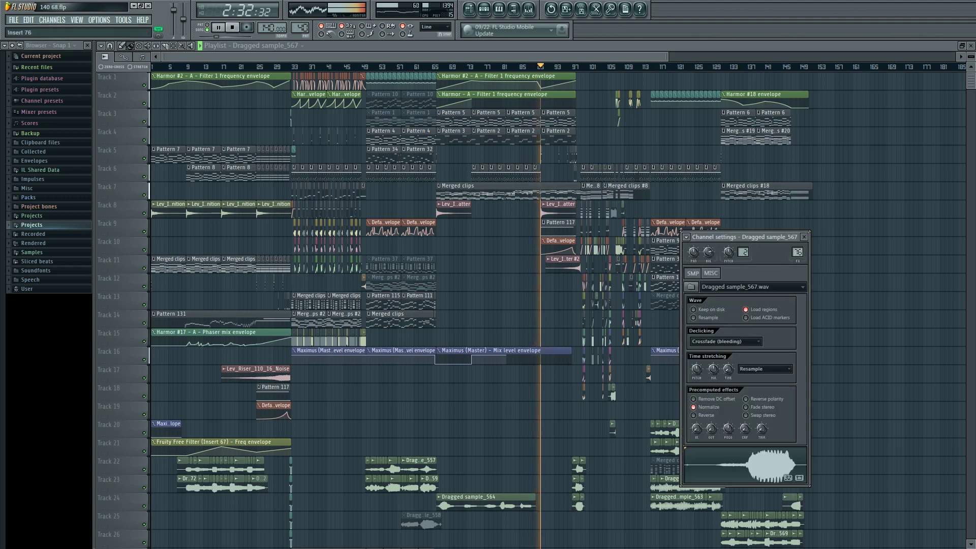
click(804, 237)
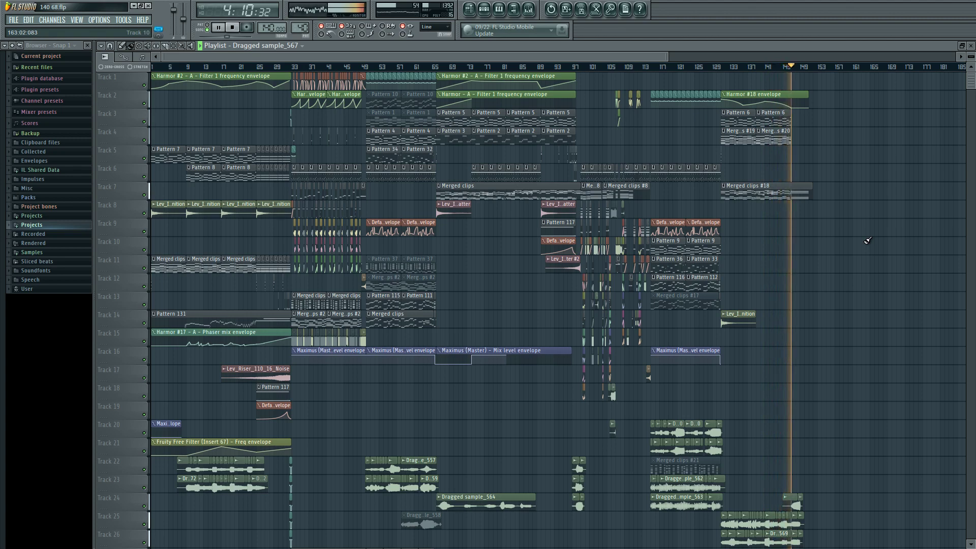
- Stop playback at the end of the song and look over the finished arrangement from Track 1 to Track 29
scroll(891, 276, down, 3)
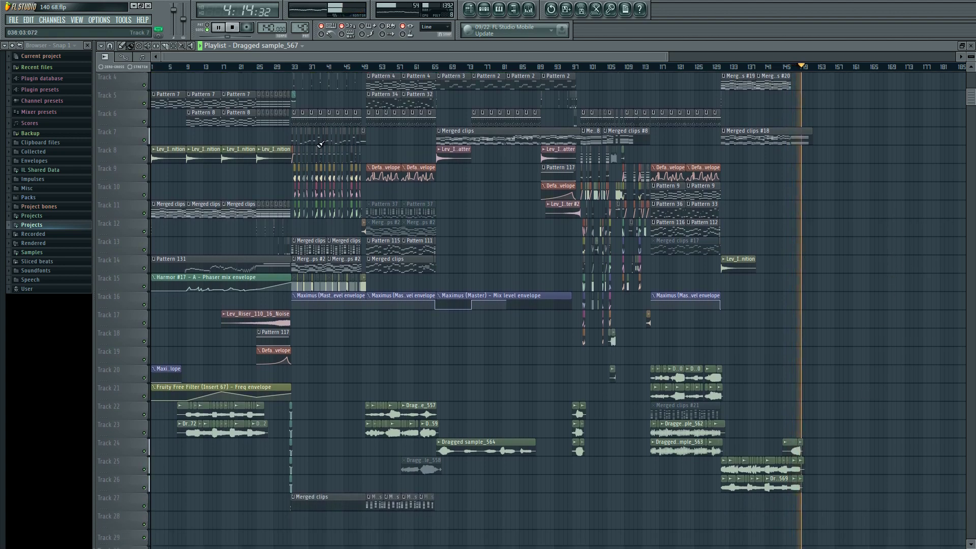
click(233, 28)
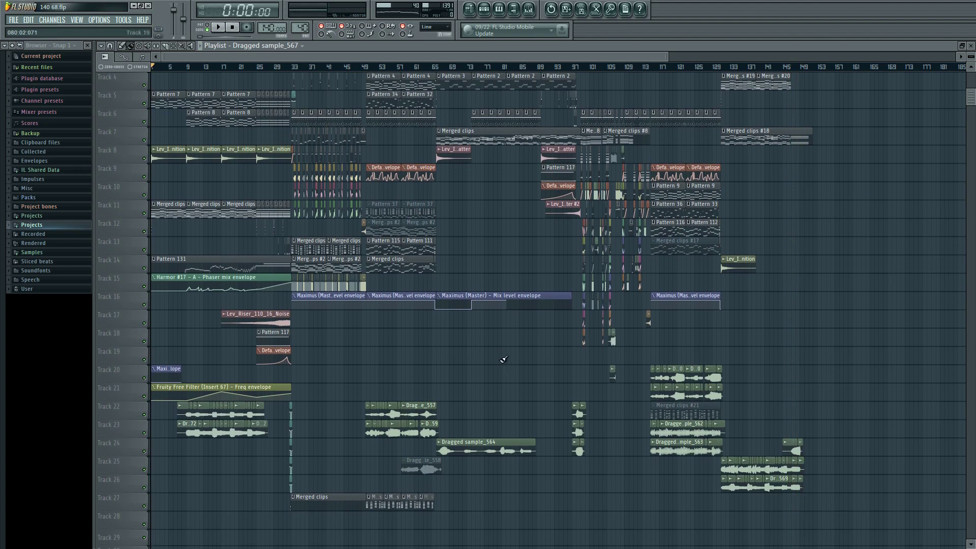
scroll(504, 360, up, 3)
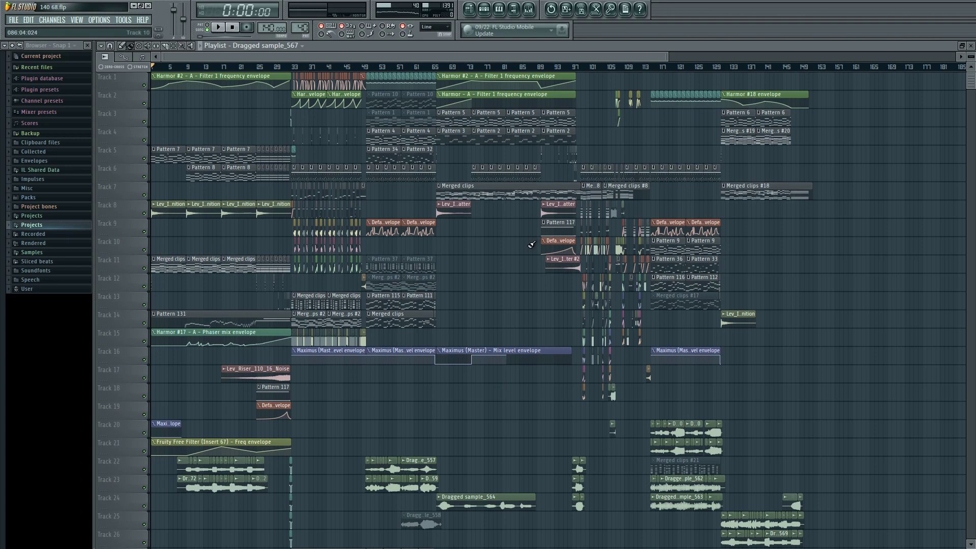
scroll(532, 244, down, 1)
scroll(503, 272, up, 1)
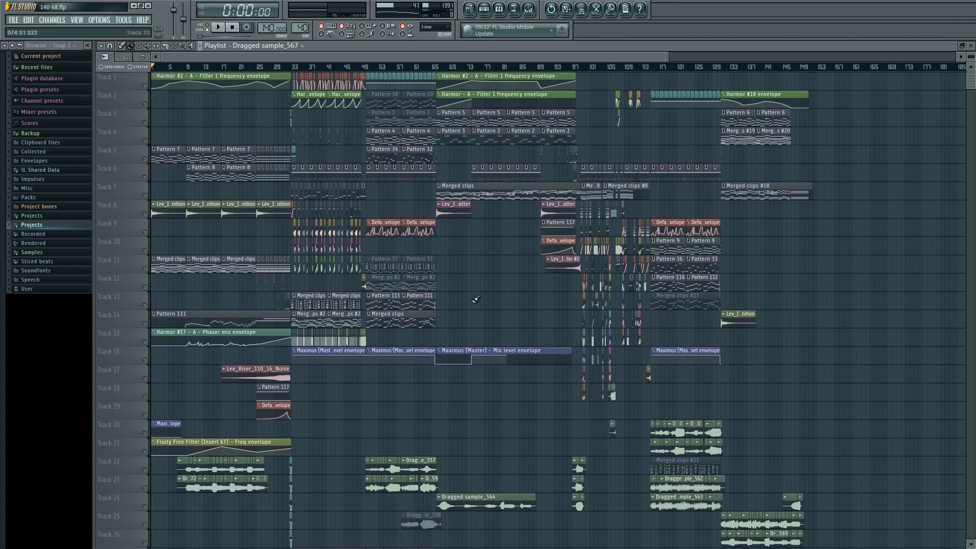